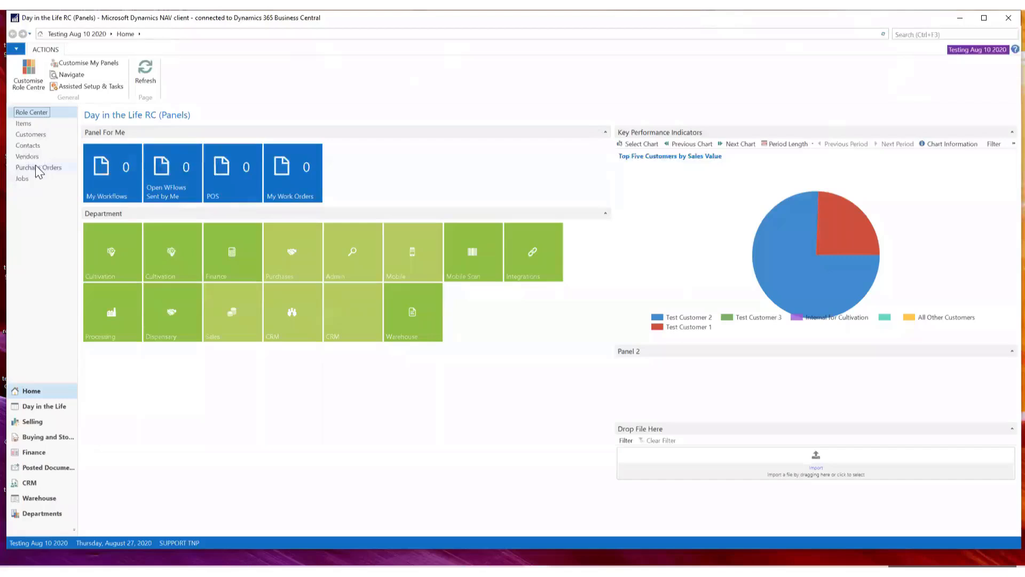
Step: View the Purchase Orders list, start customizing the navigation pane, and expand the Master Data group of the Home lists
click(38, 169)
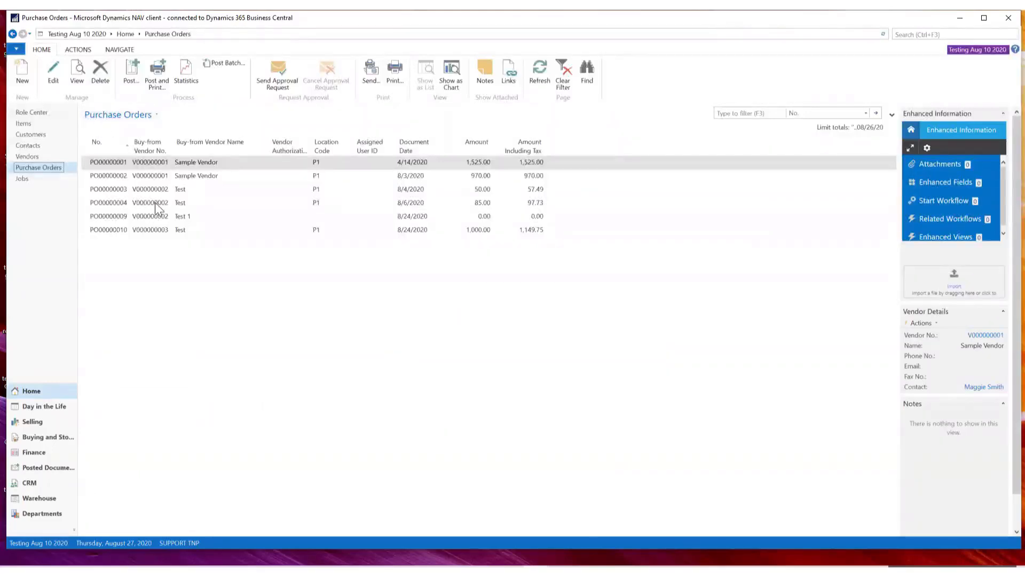
right_click(34, 387)
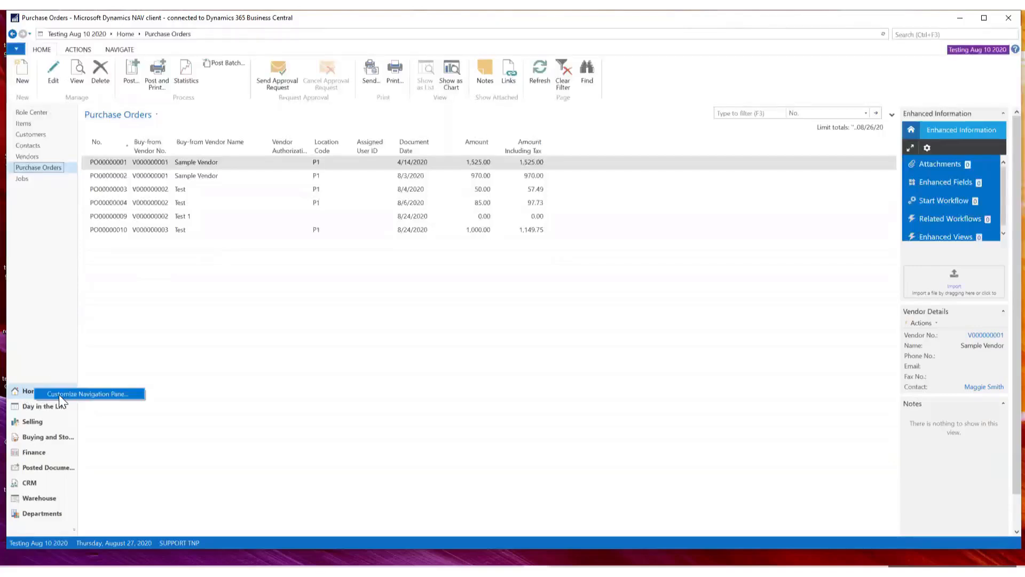
click(59, 395)
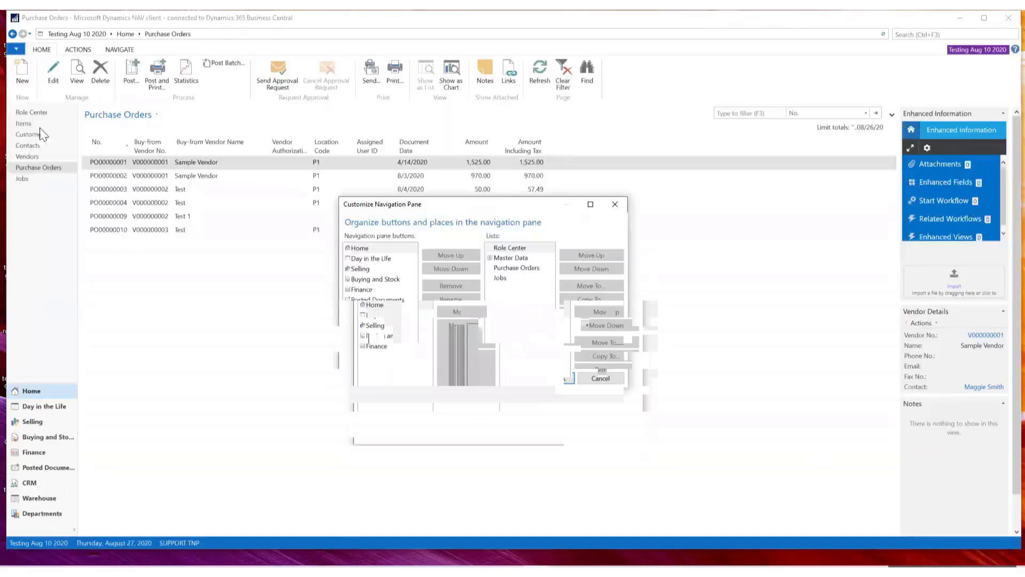
click(490, 258)
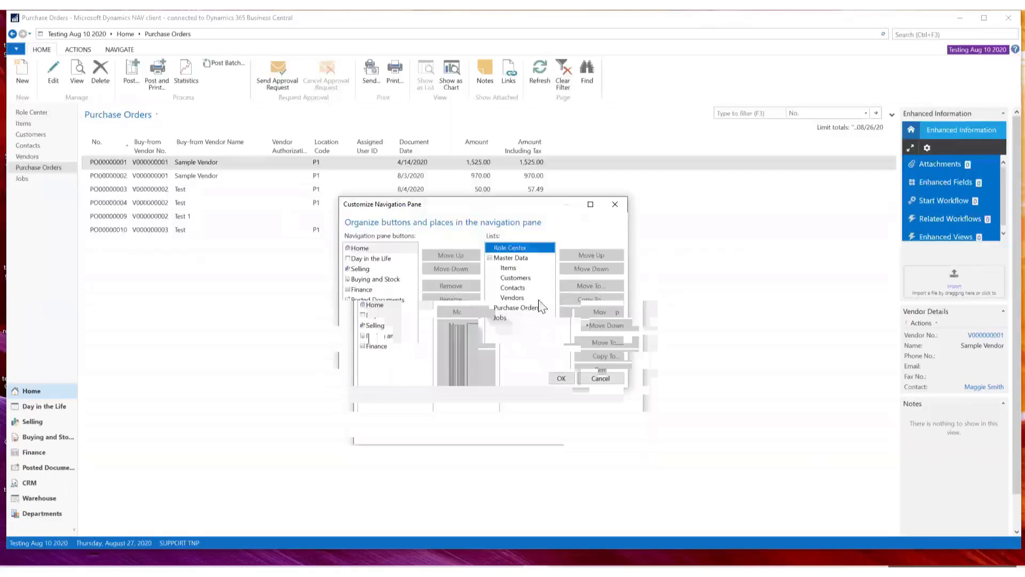
Step: Add the Purchase Invoices list from Purchasing, Order Processing to the Home section of the navigation pane
click(587, 325)
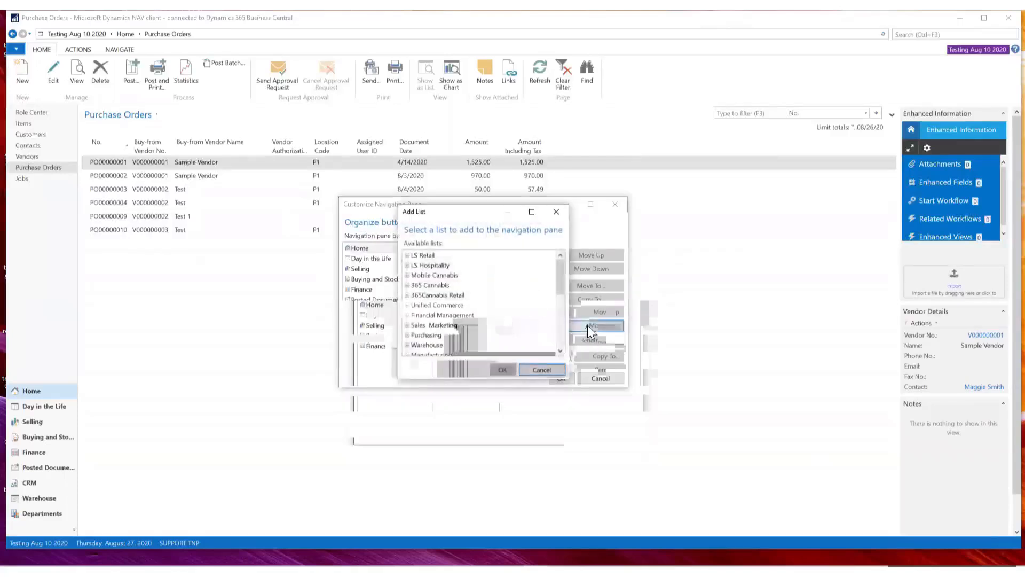
click(427, 335)
click(406, 335)
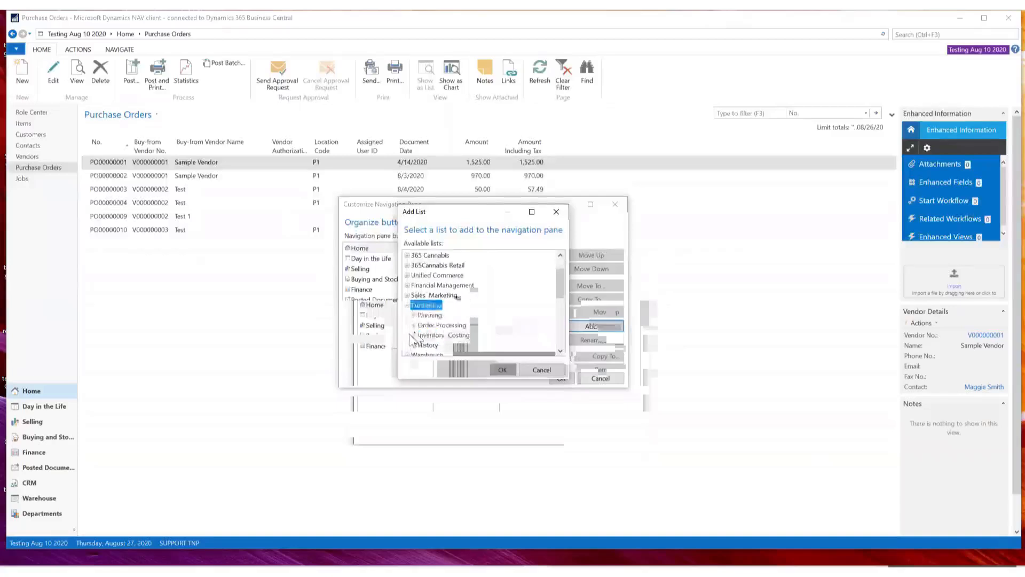
click(441, 326)
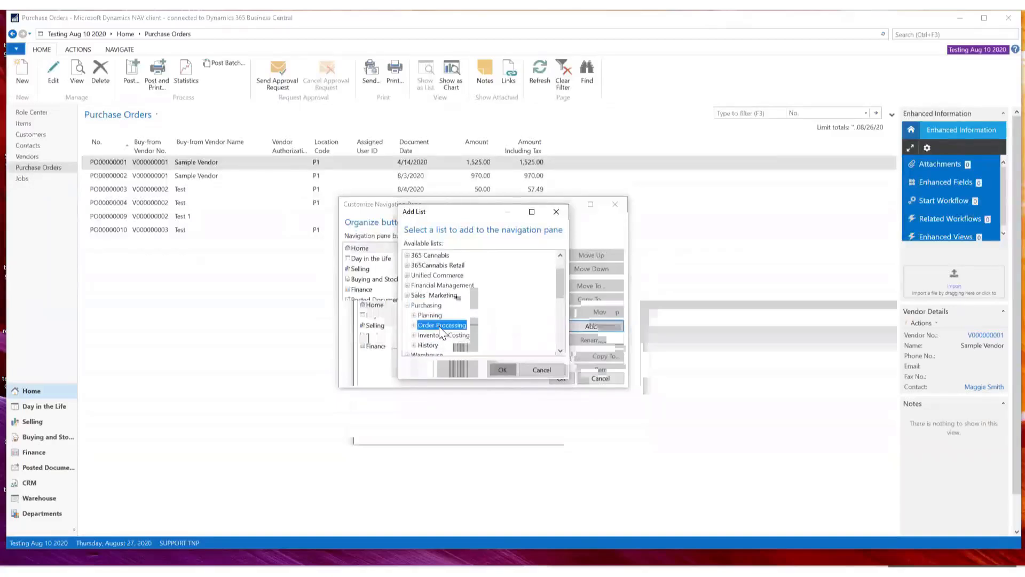
double_click(441, 326)
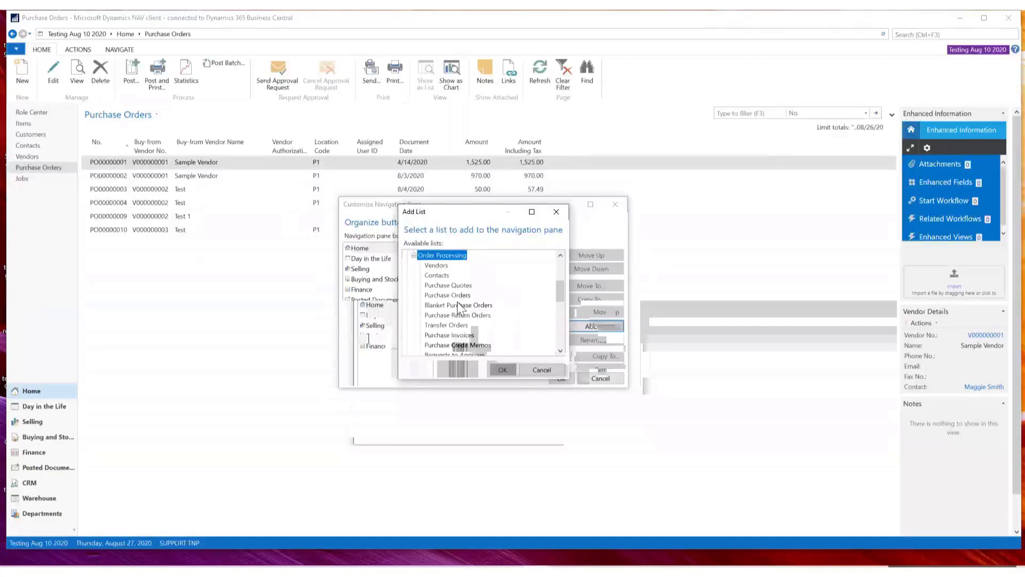
click(457, 336)
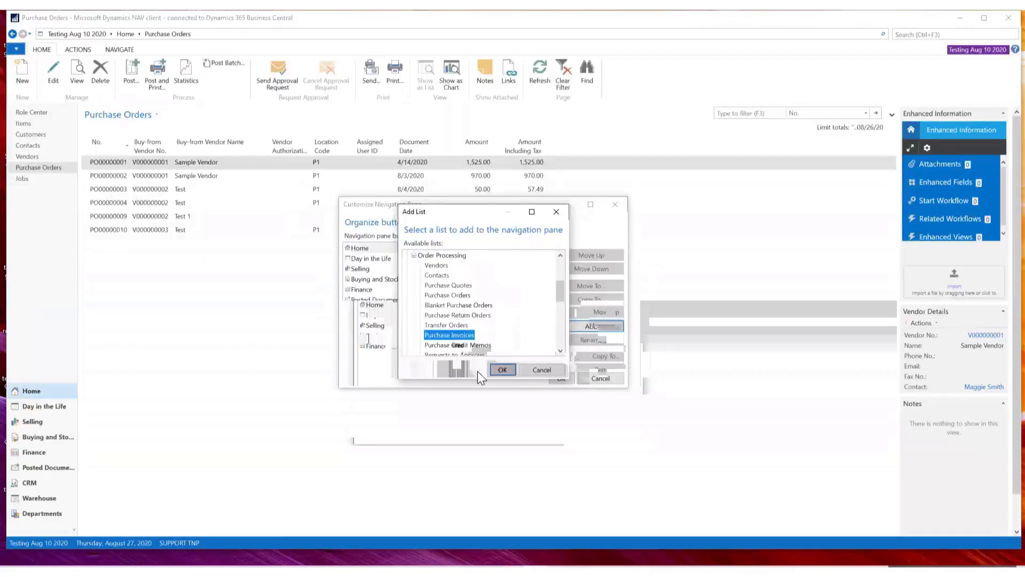
click(501, 369)
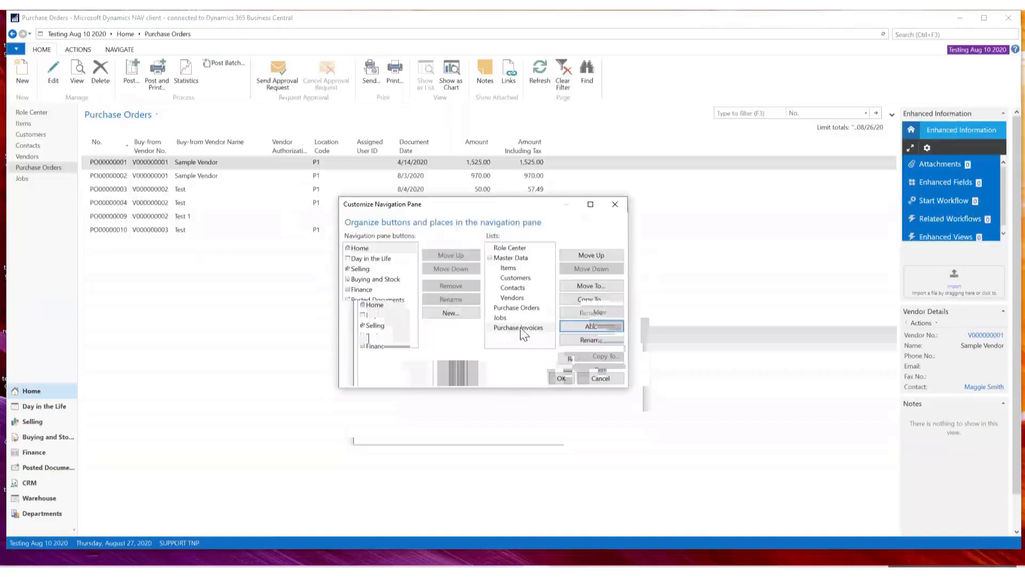
Step: Place Purchase Invoices directly above Jobs in the Home lists, then save the customization and restart the client
click(582, 286)
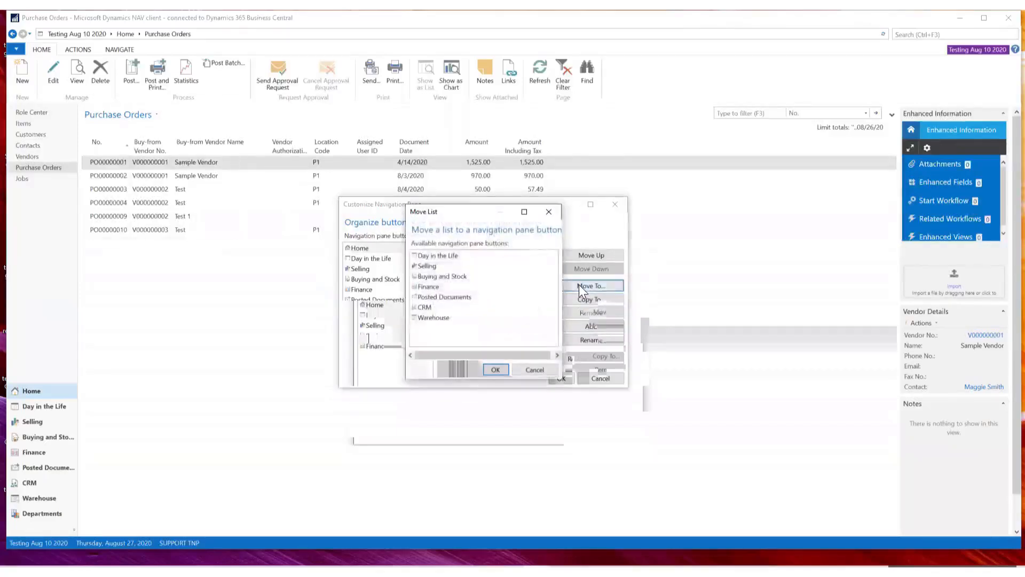
click(539, 370)
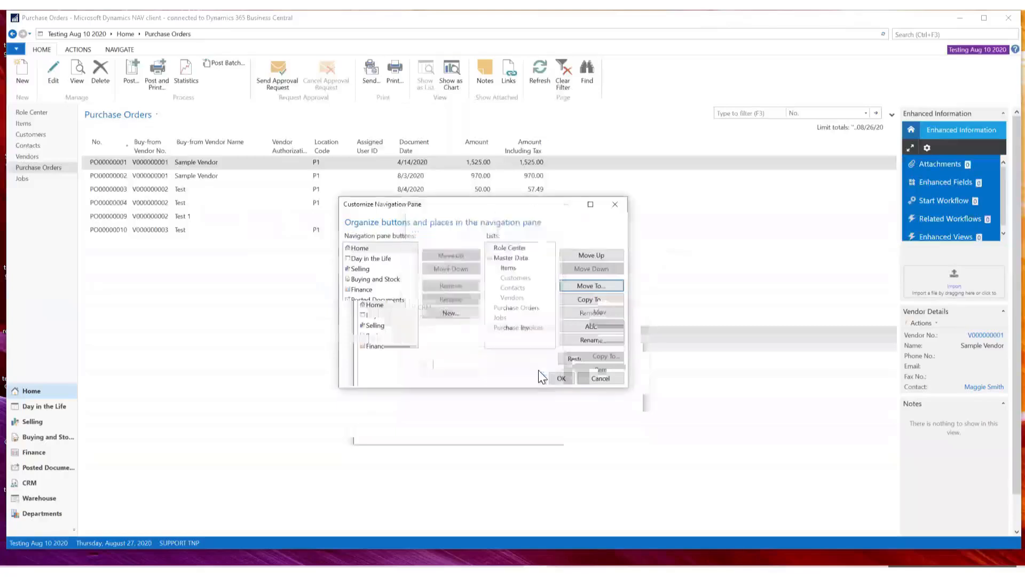
click(582, 253)
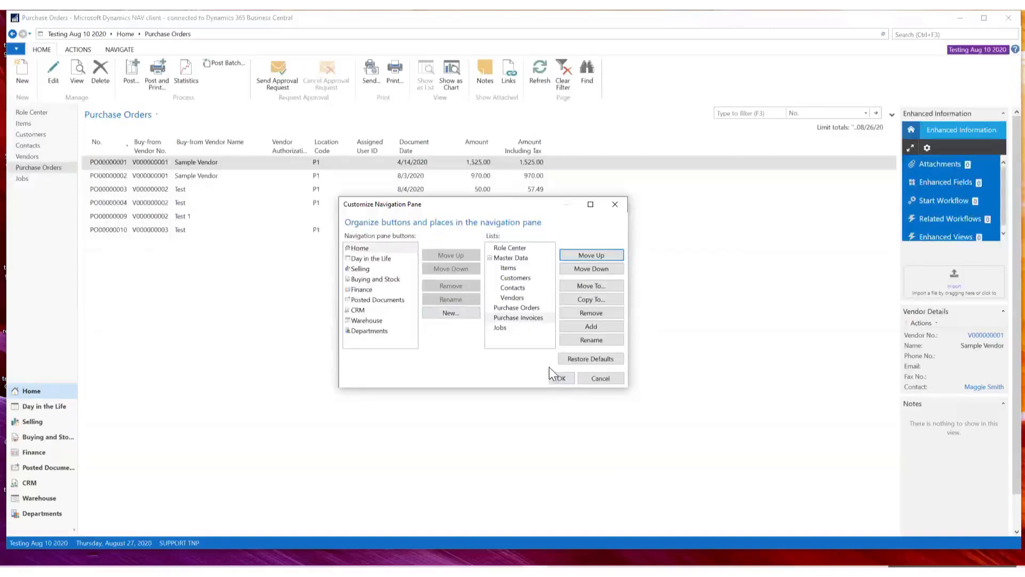
click(561, 379)
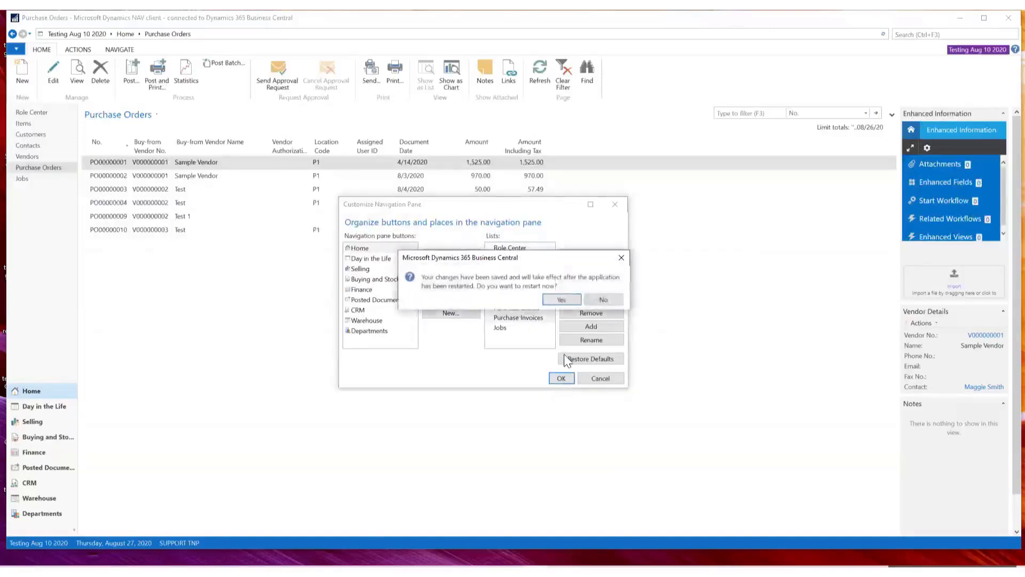
click(554, 300)
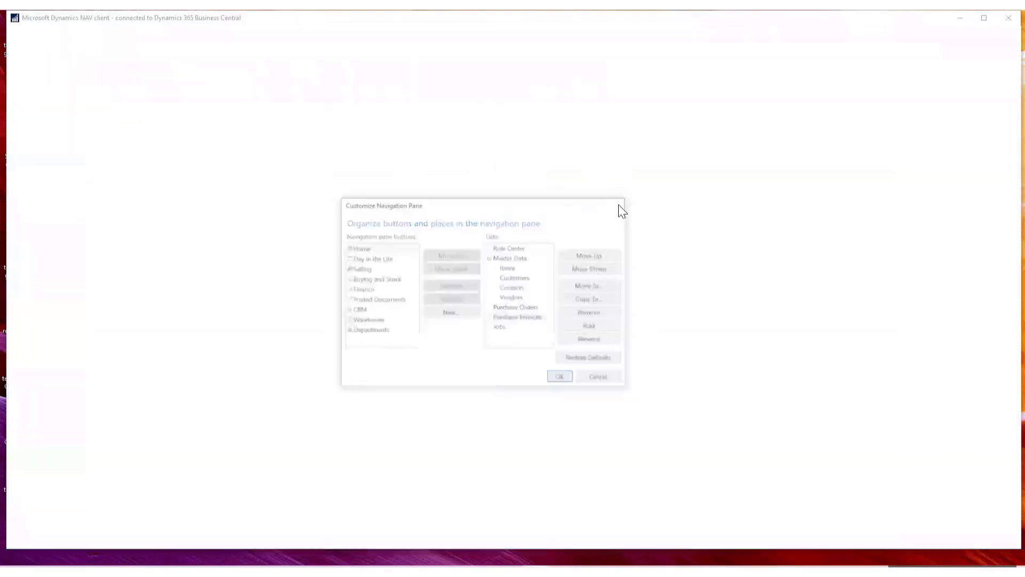
click(615, 204)
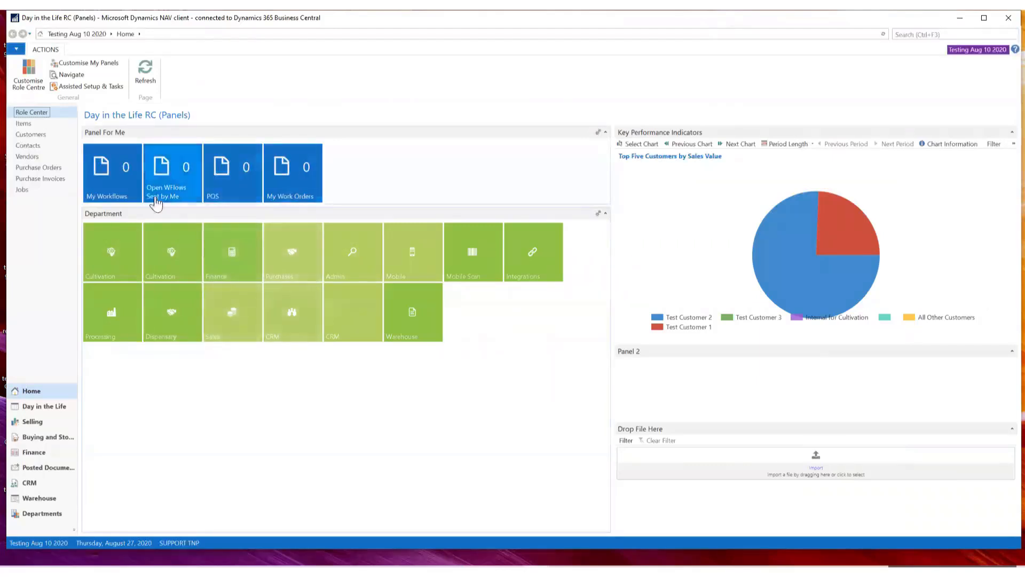
Step: Examine the open vendor invoices from the Finance department in the Vendor Ledger Entries window, then close it
click(245, 263)
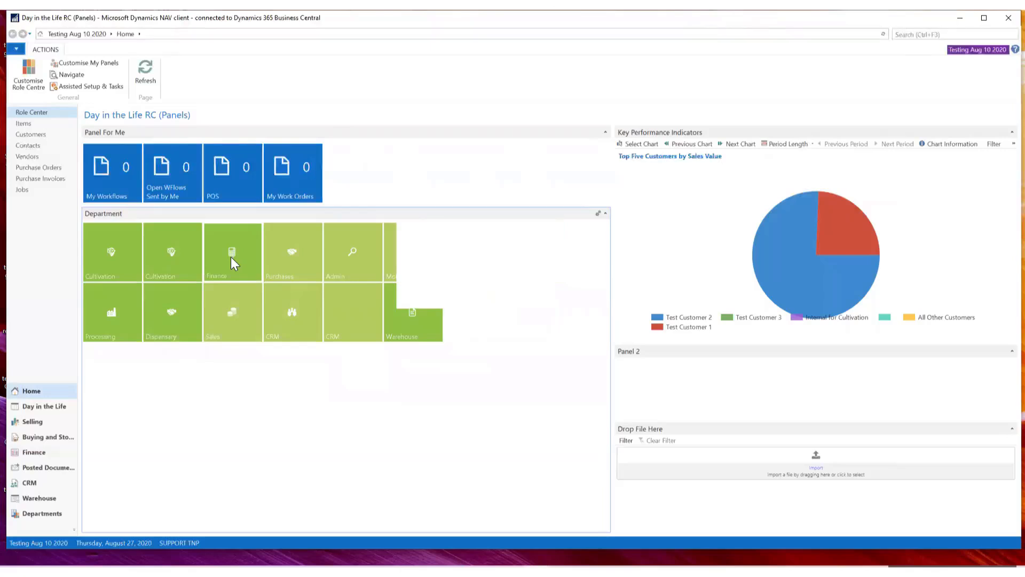
click(234, 246)
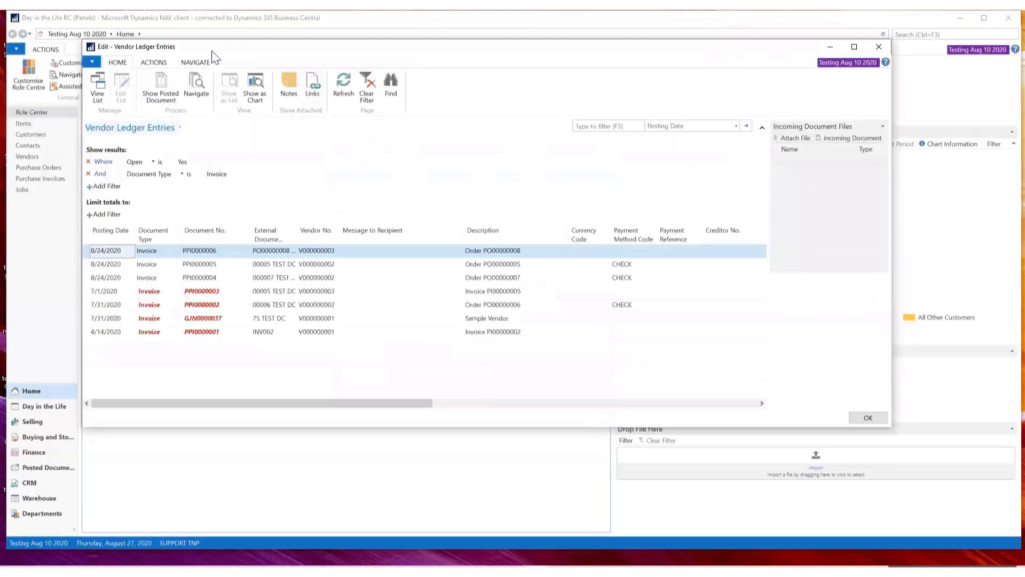
drag(216, 54, 501, 68)
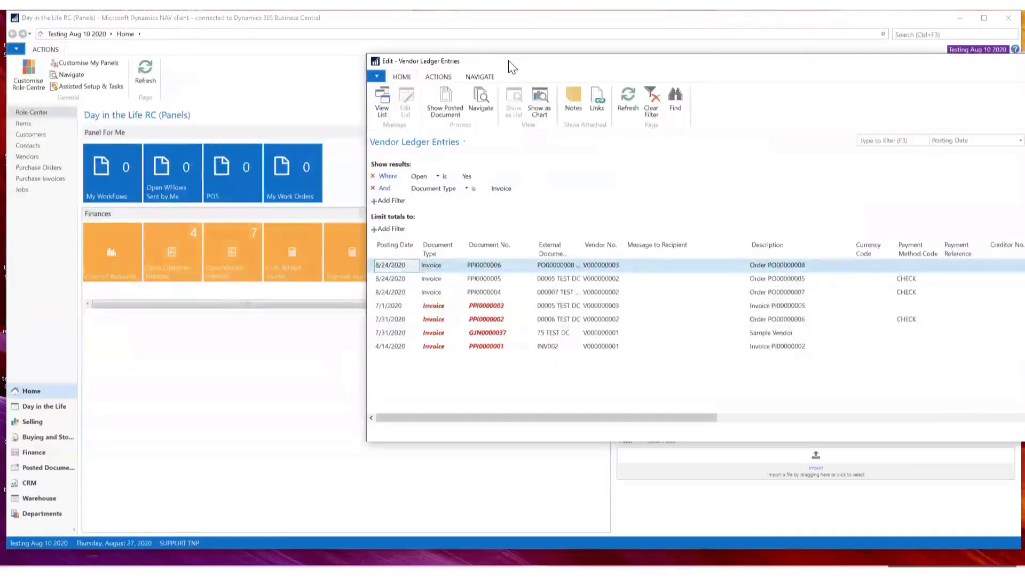
drag(510, 67, 478, 84)
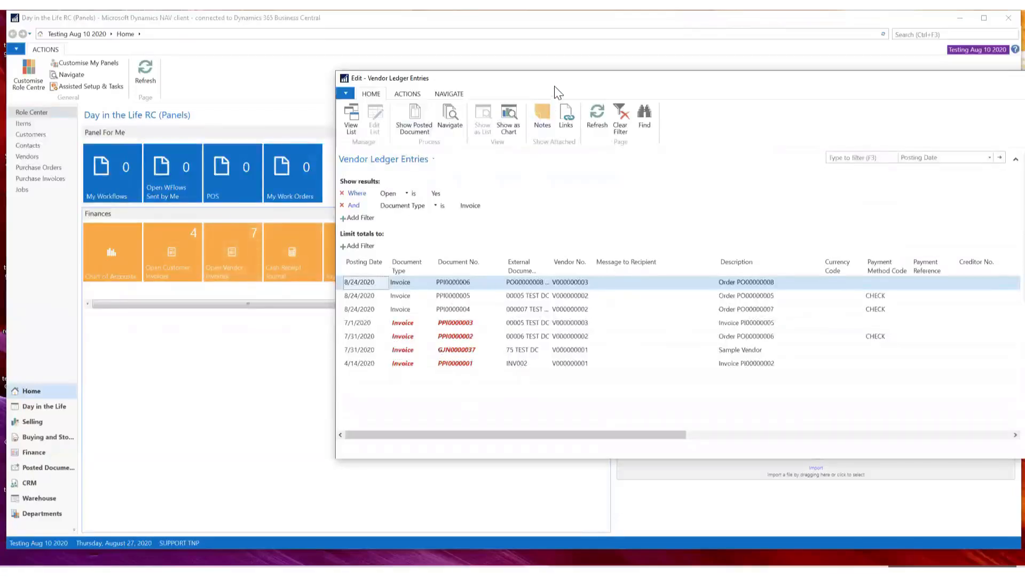
drag(554, 92, 367, 59)
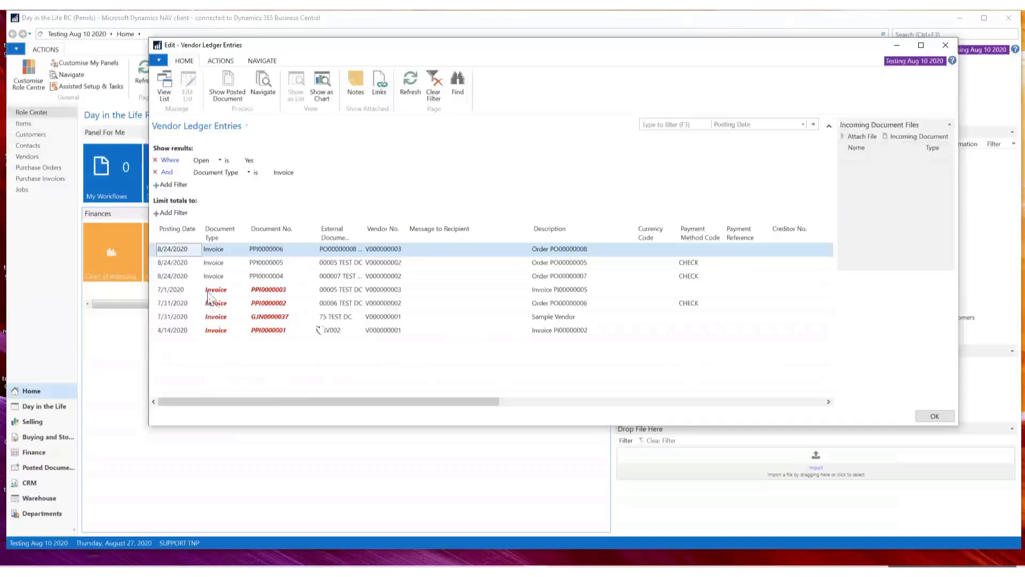
click(944, 46)
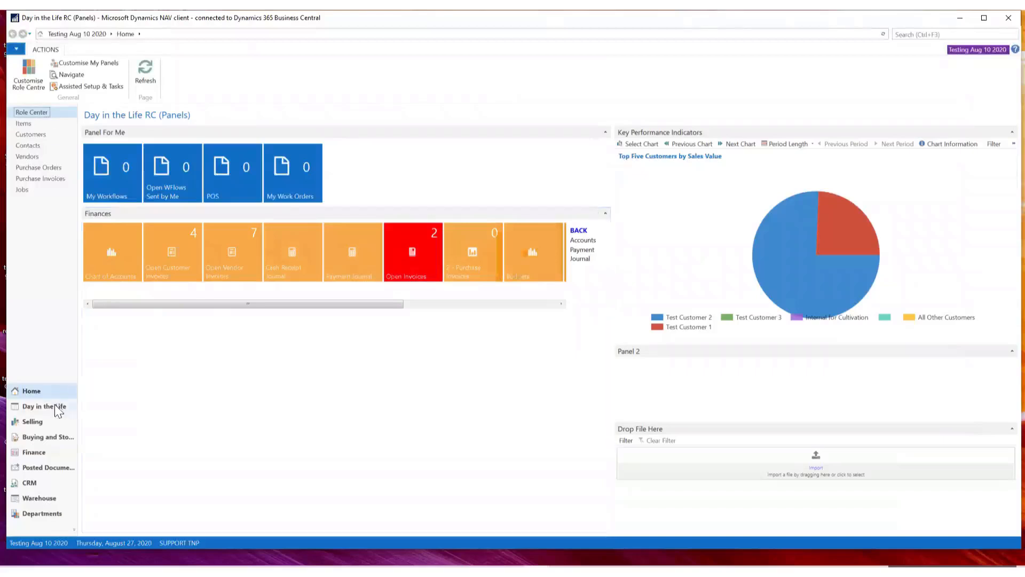
Step: Return from the Finances tiles to the Department tiles on the Role Center
click(24, 390)
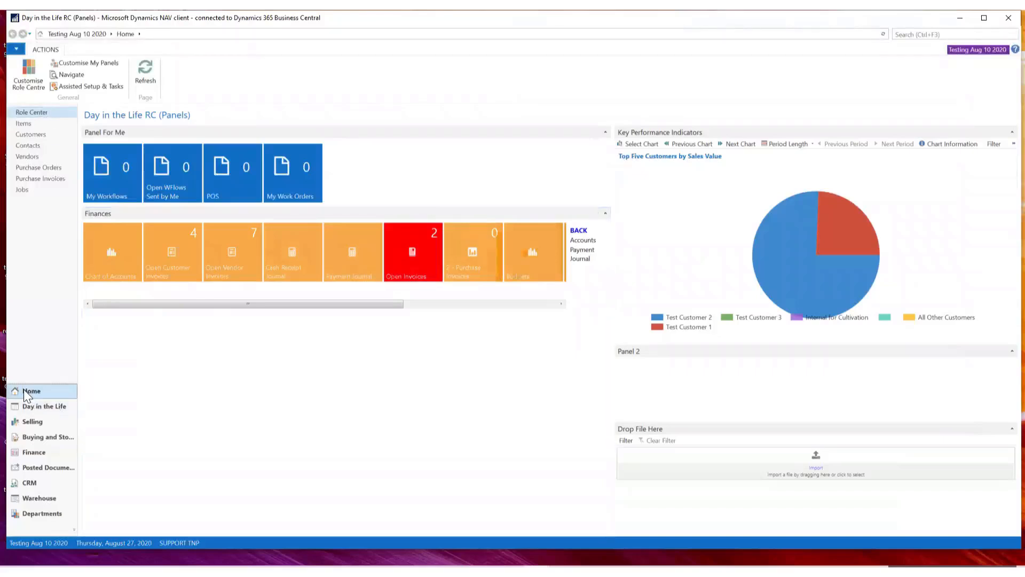
click(27, 116)
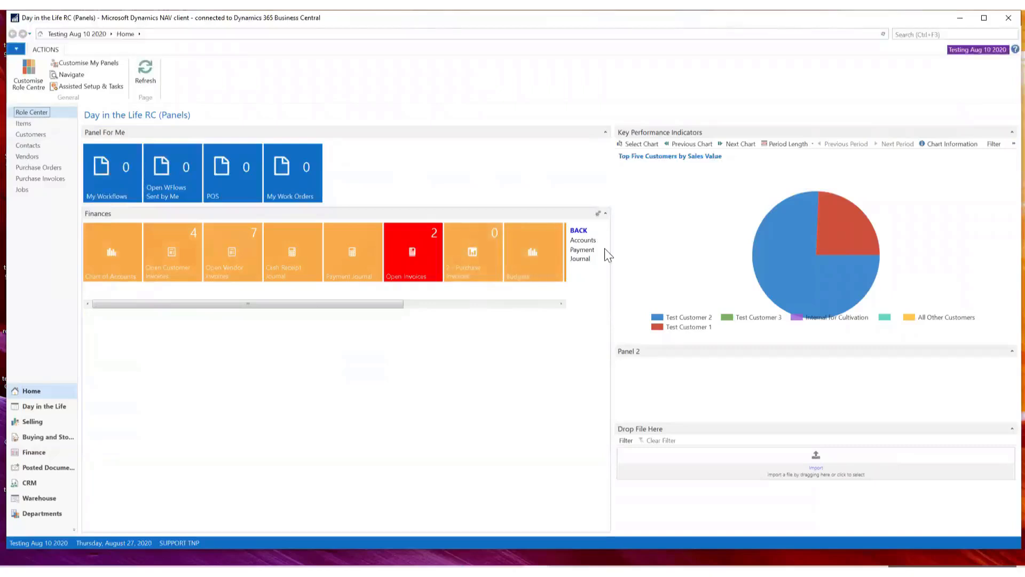
click(586, 237)
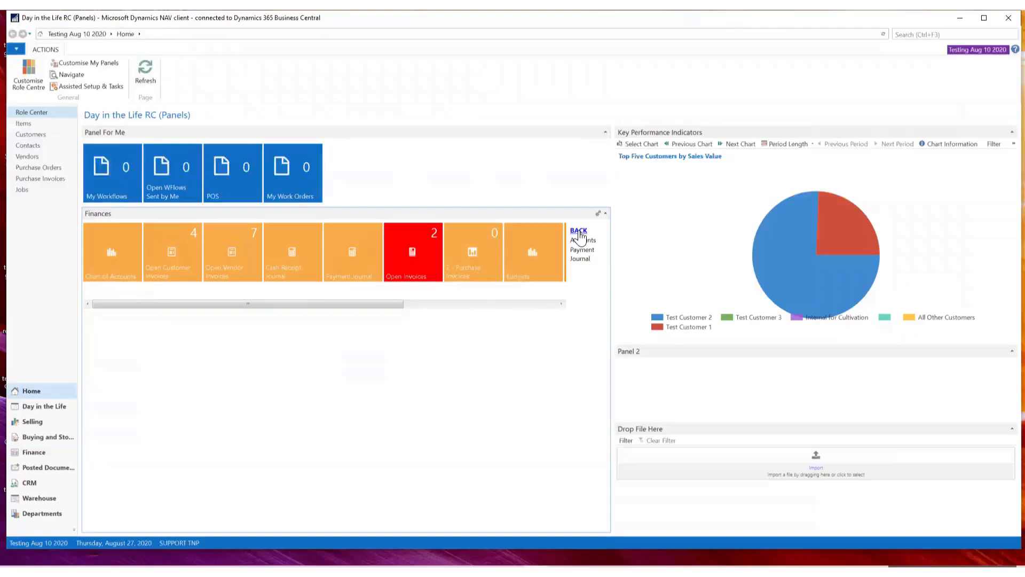
click(578, 232)
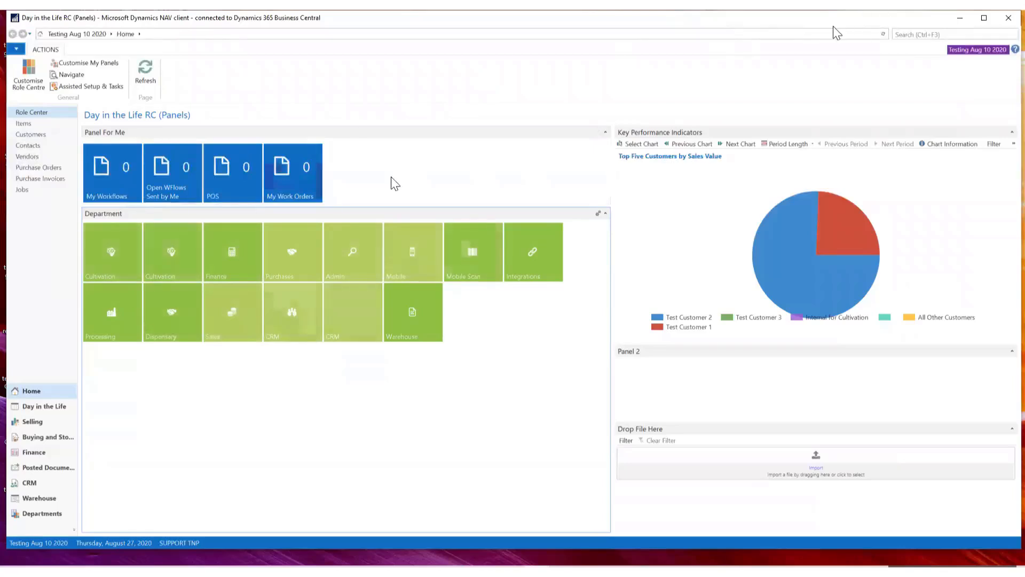
Step: Search for "pur", widen the results to browse the matching pages, and open Purchase Orders under Home
click(907, 36)
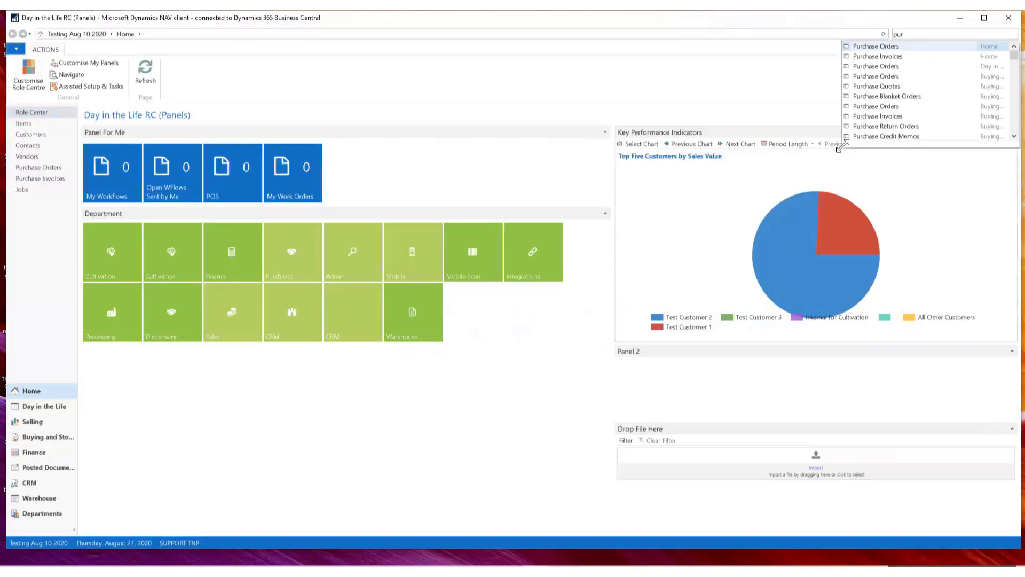
drag(842, 148, 706, 183)
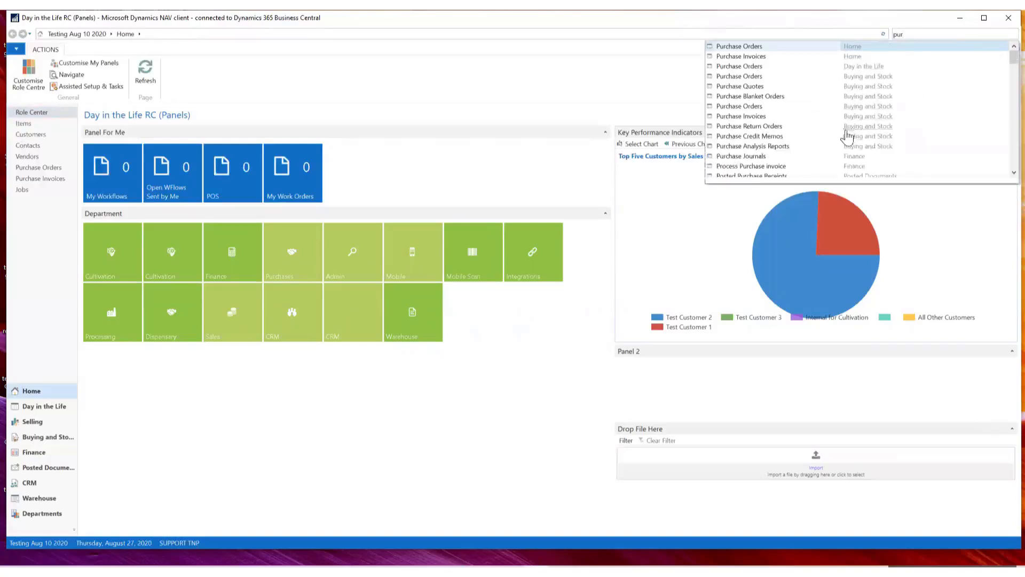
scroll(808, 160, down, 2)
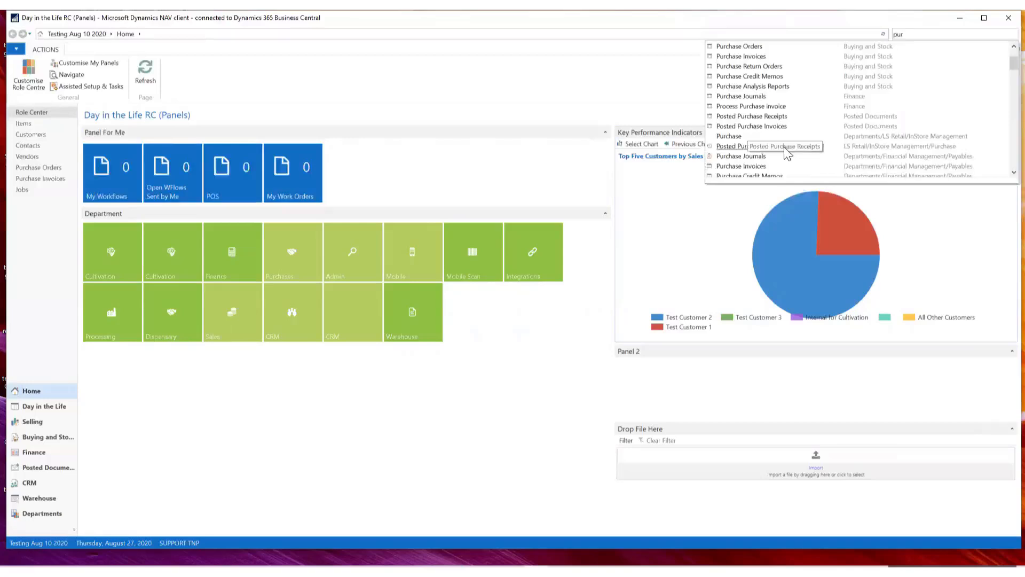
scroll(758, 147, down, 5)
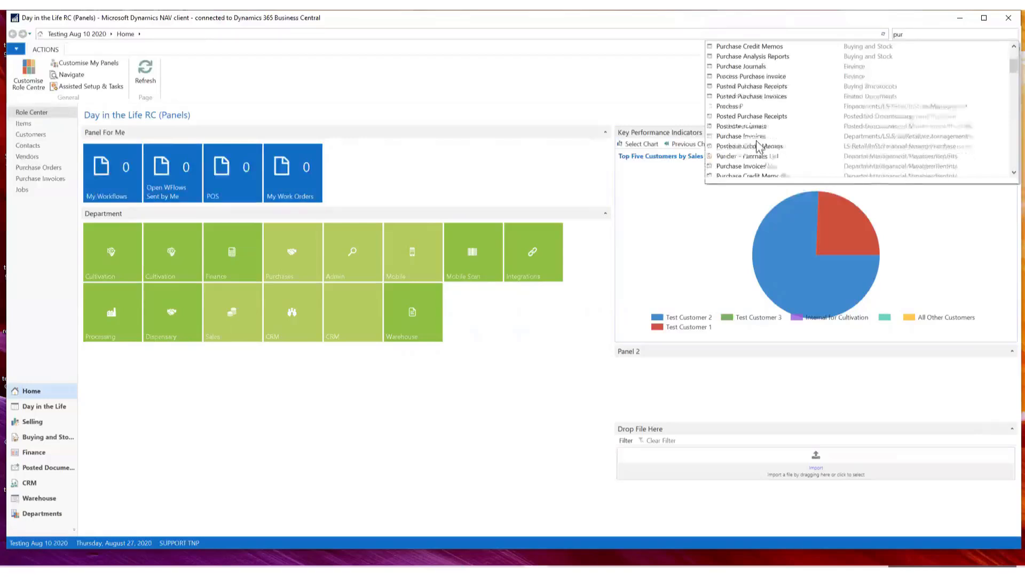
scroll(758, 146, up, 10)
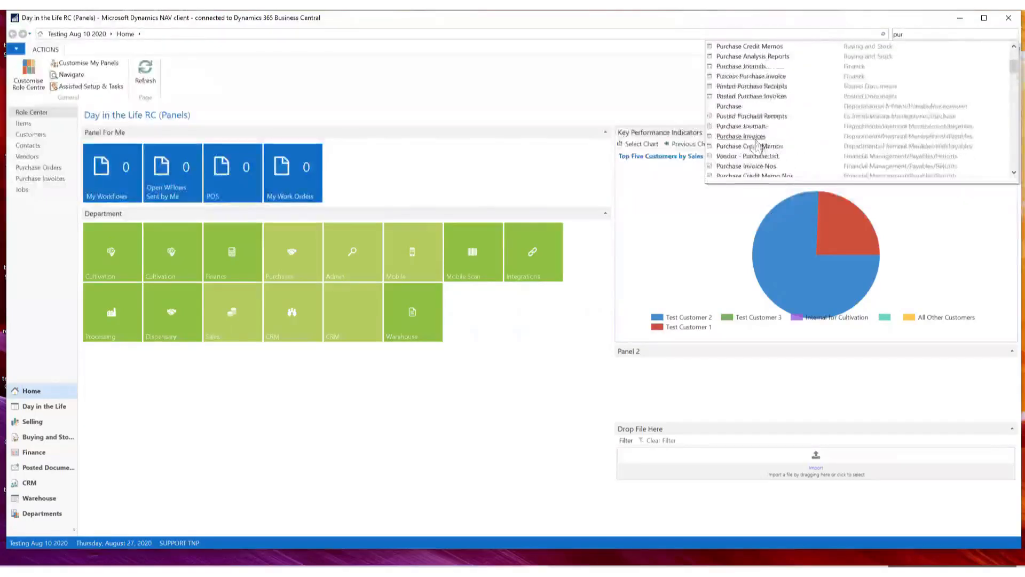
click(740, 47)
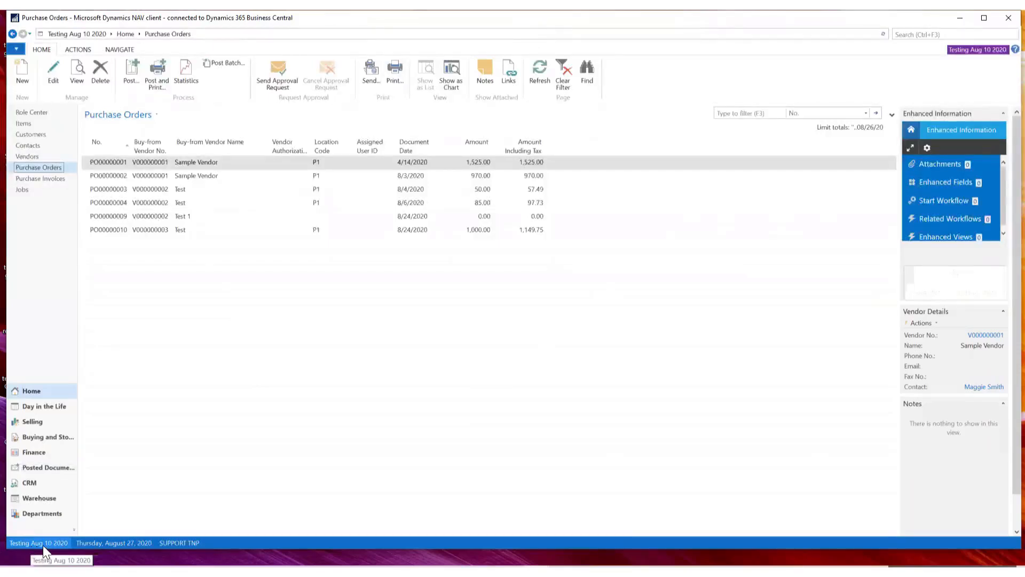
Step: Try 7/31/2020 from the calendar as the work date, then discard the change
click(111, 543)
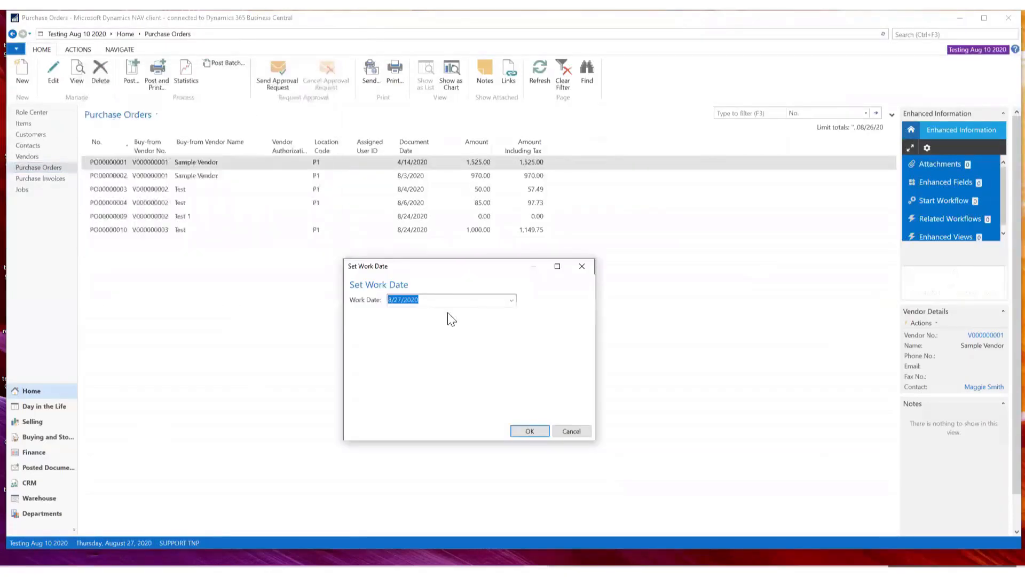
click(512, 301)
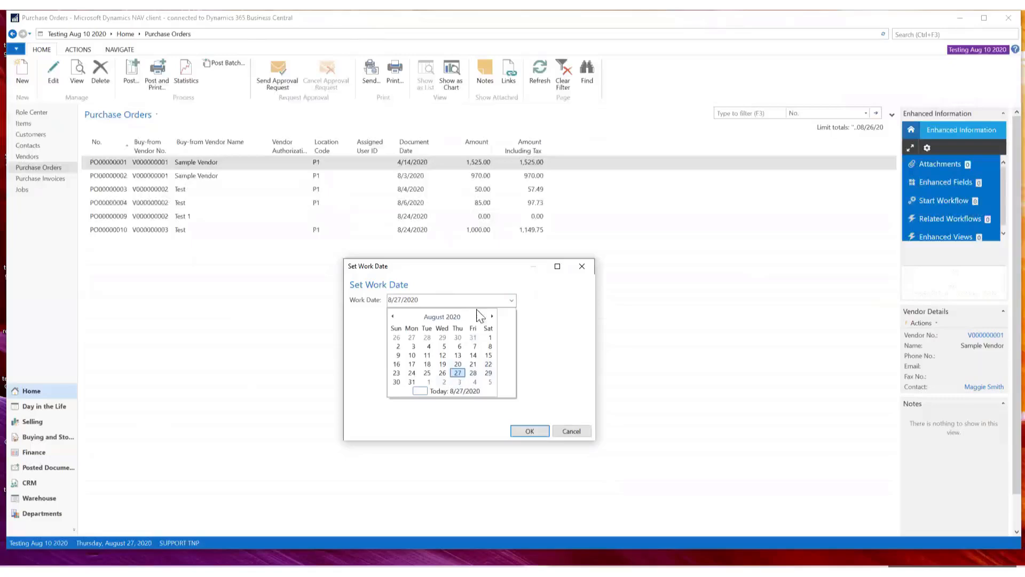
click(473, 338)
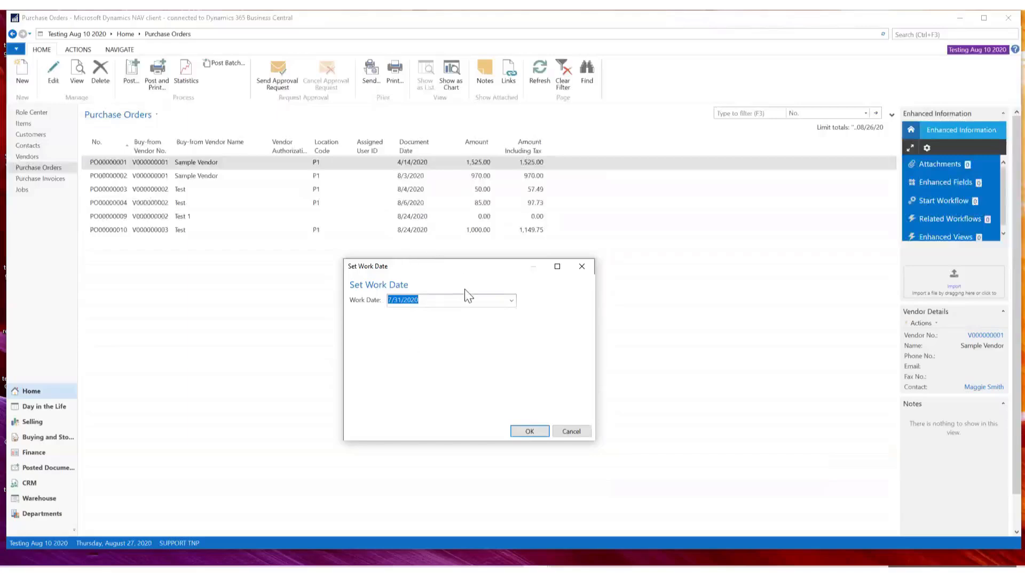
click(516, 432)
click(570, 431)
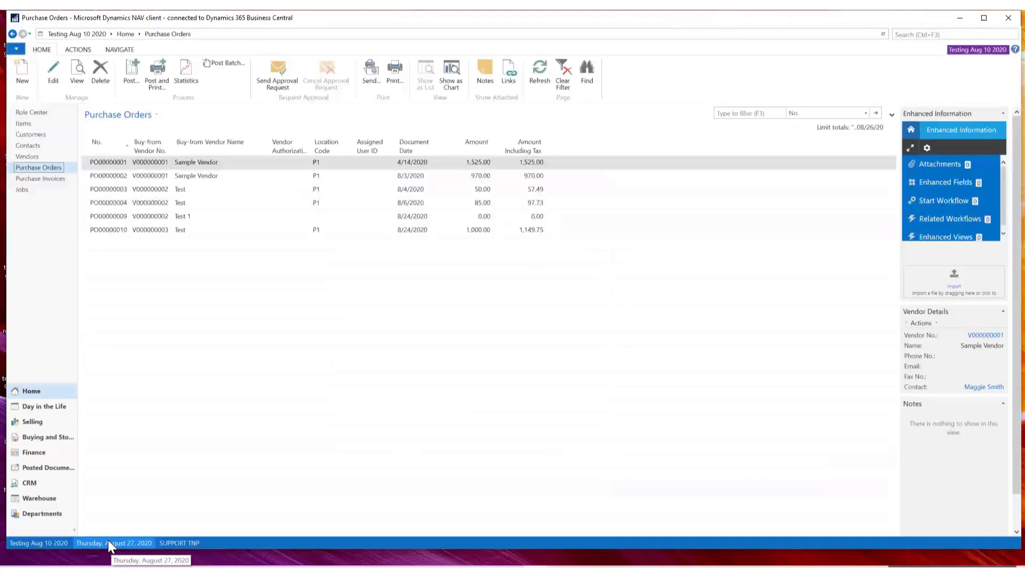
click(14, 48)
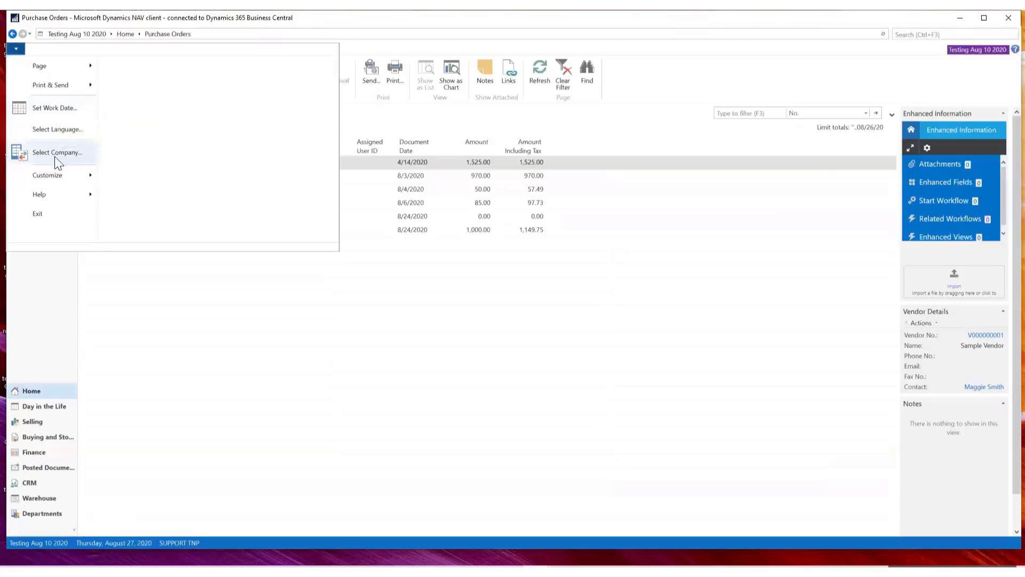
click(624, 258)
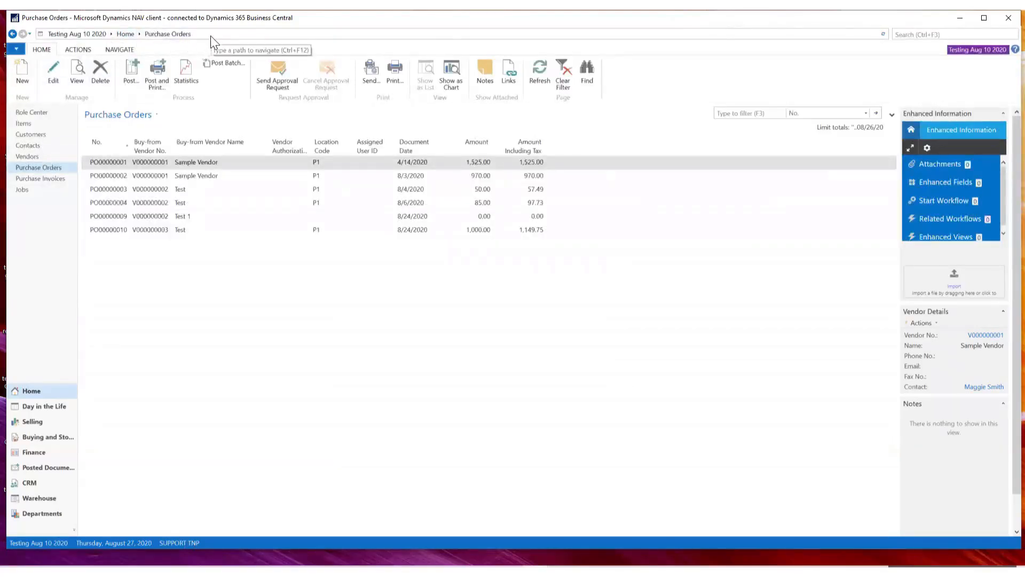
Step: Search for "purcha", browse the matching pages, and open Purchase Orders under Departments/Purchasing/Planning
click(916, 33)
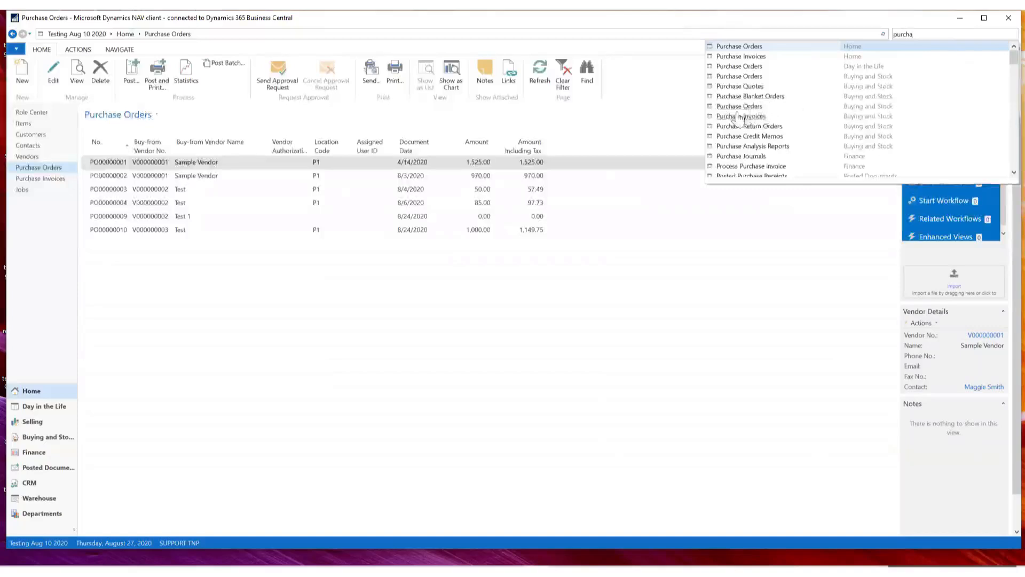
scroll(737, 113, down, 3)
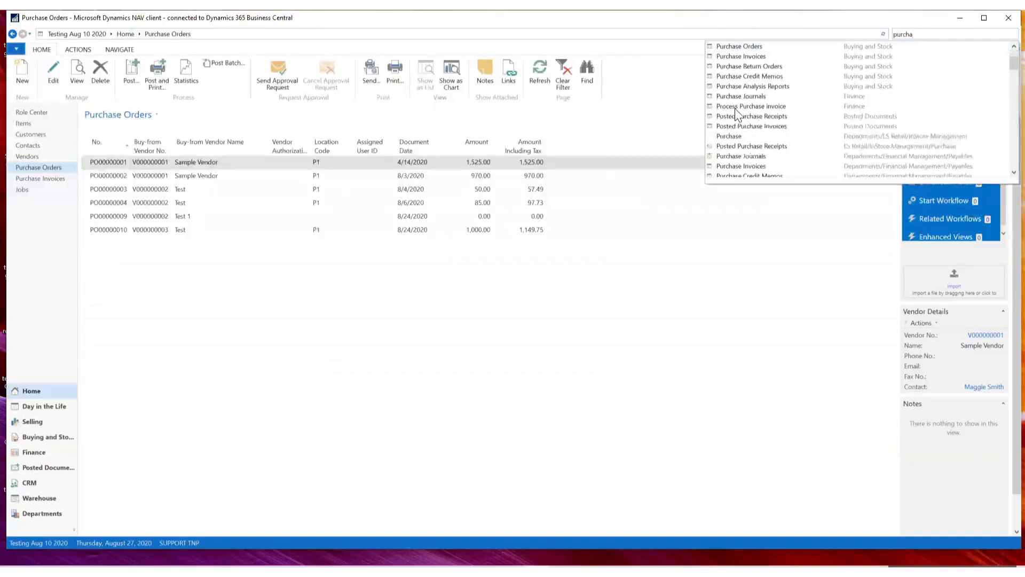
scroll(735, 108, down, 3)
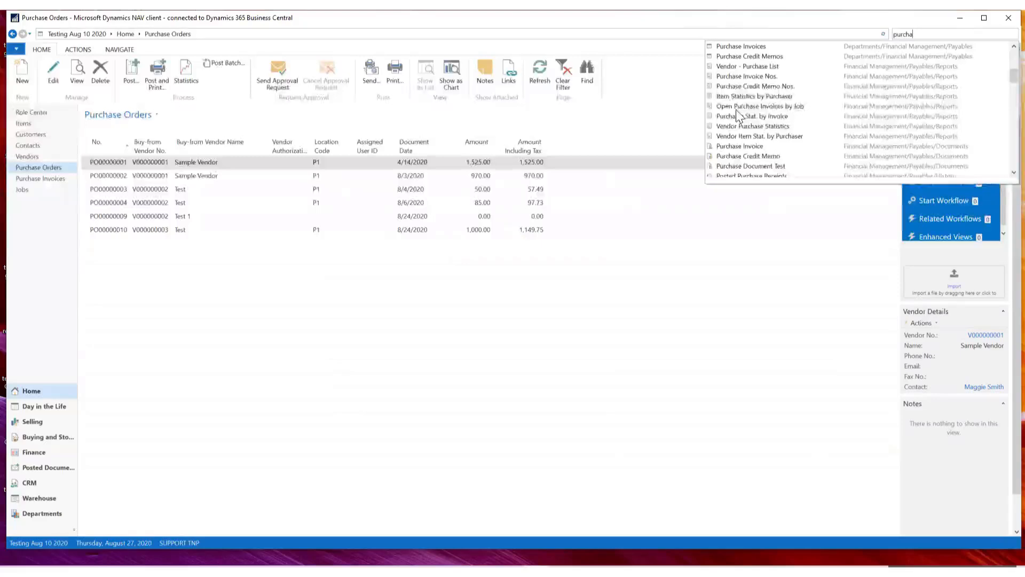
scroll(737, 115, down, 3)
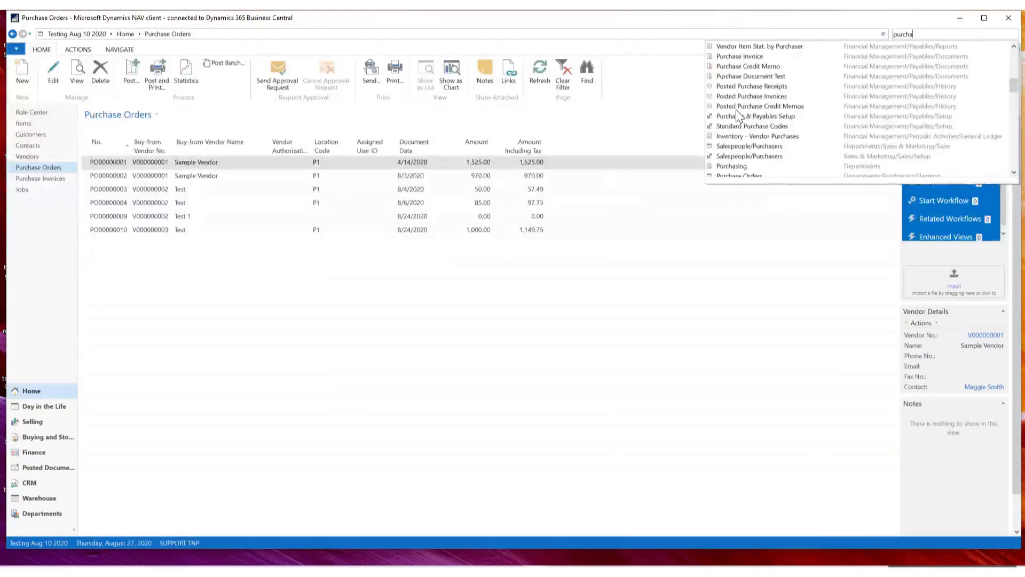
scroll(736, 115, down, 1)
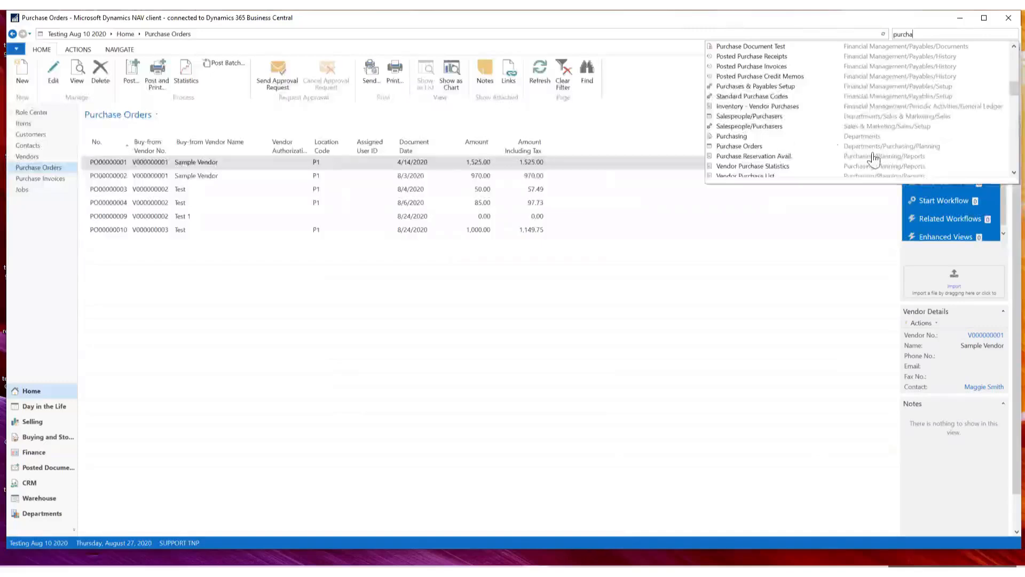
click(742, 155)
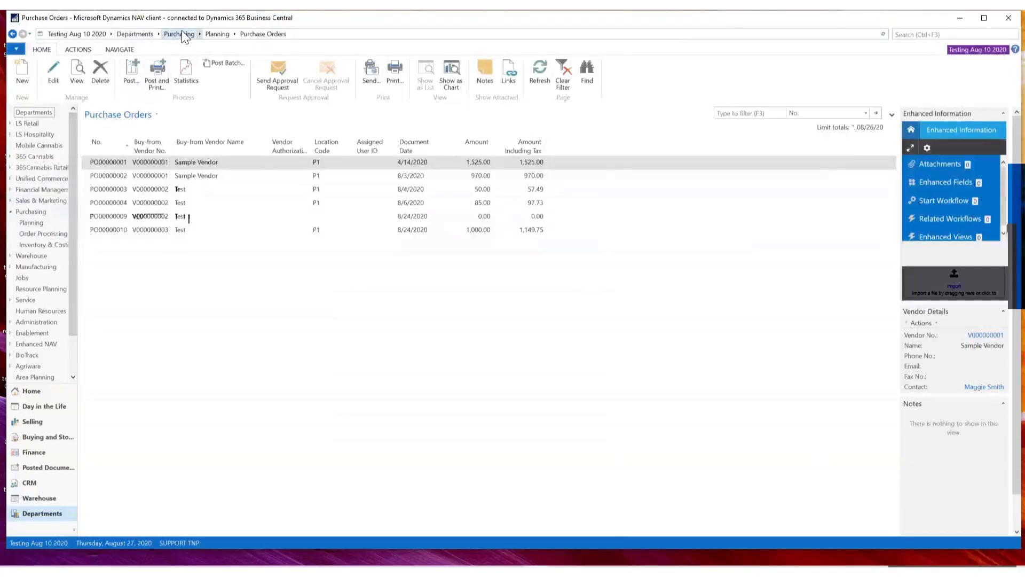
Step: Move back to the Home version of Purchase Orders and forward again to the Departments version
click(12, 33)
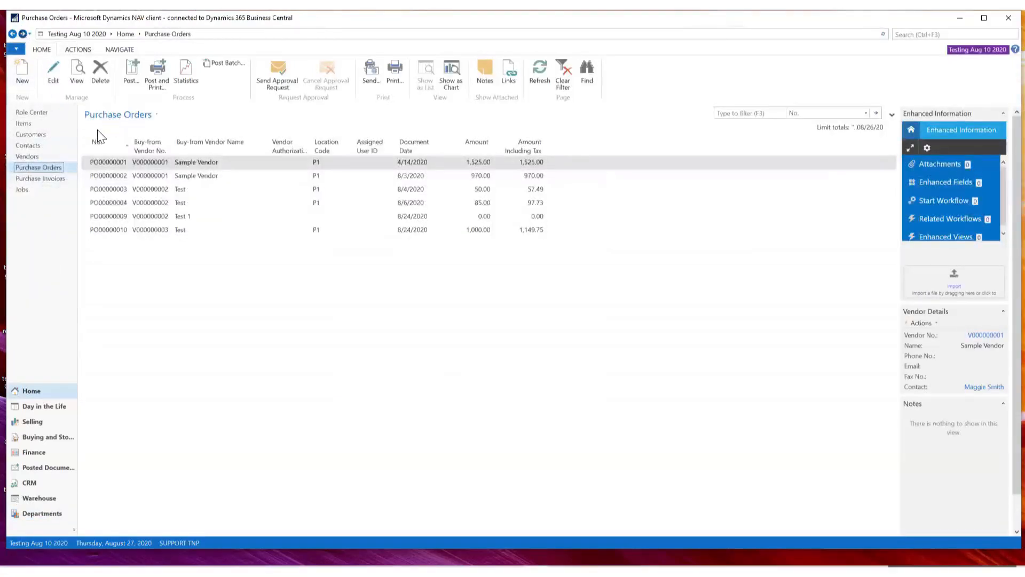
key(alt+Right)
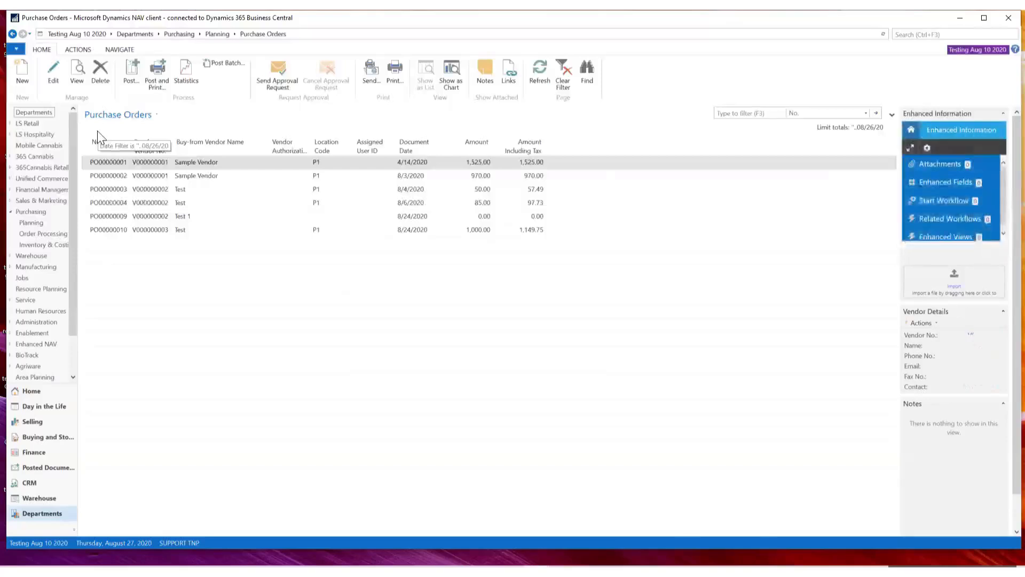
click(12, 34)
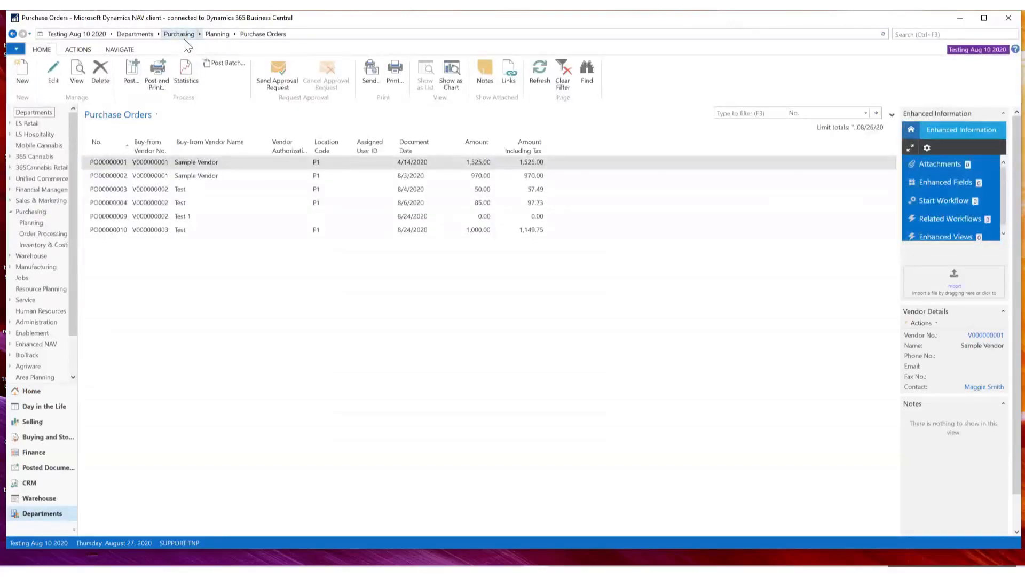
Step: Open the Purchasing department, look over its Administration category, and return to the Purchasing overview
click(179, 35)
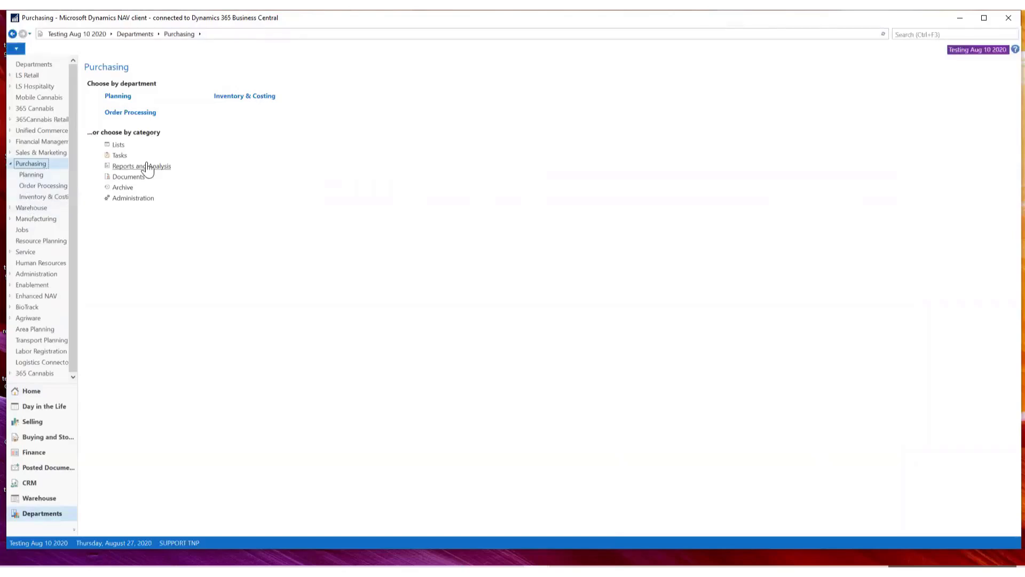
click(136, 200)
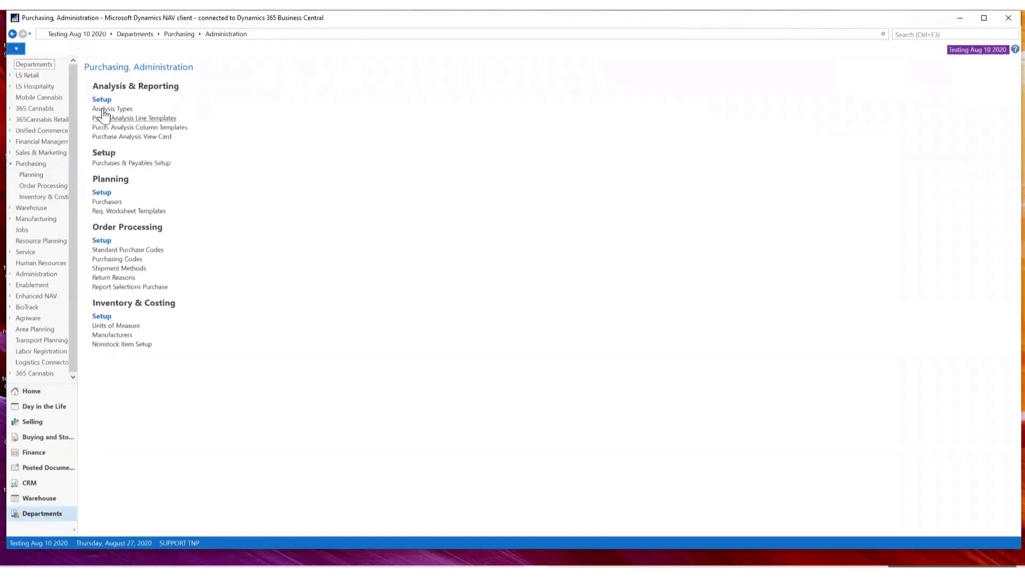
click(178, 34)
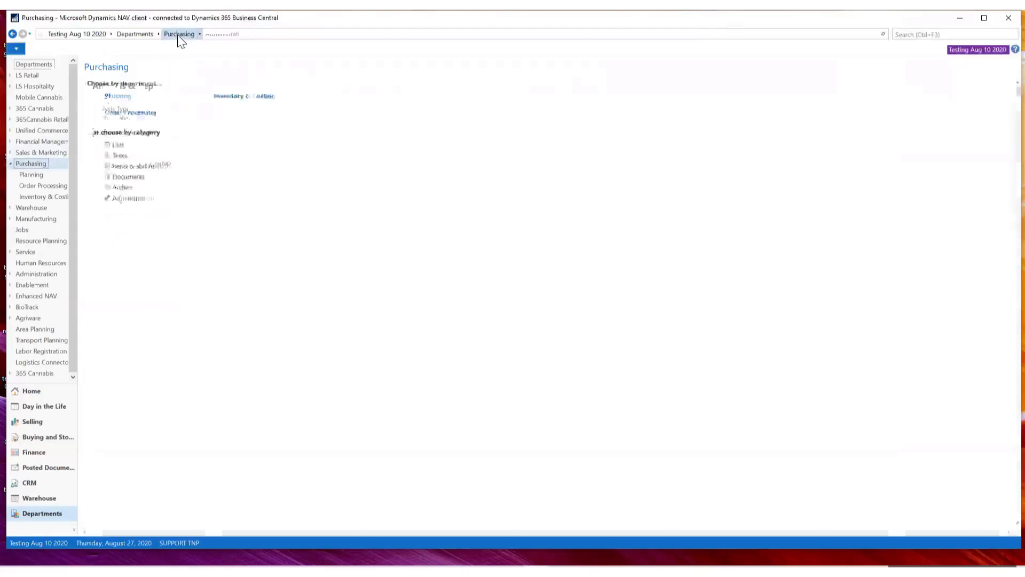
Step: Open Vendors from the Planning group of Purchasing's Lists category and display the show-results and limit-totals filter areas
click(115, 148)
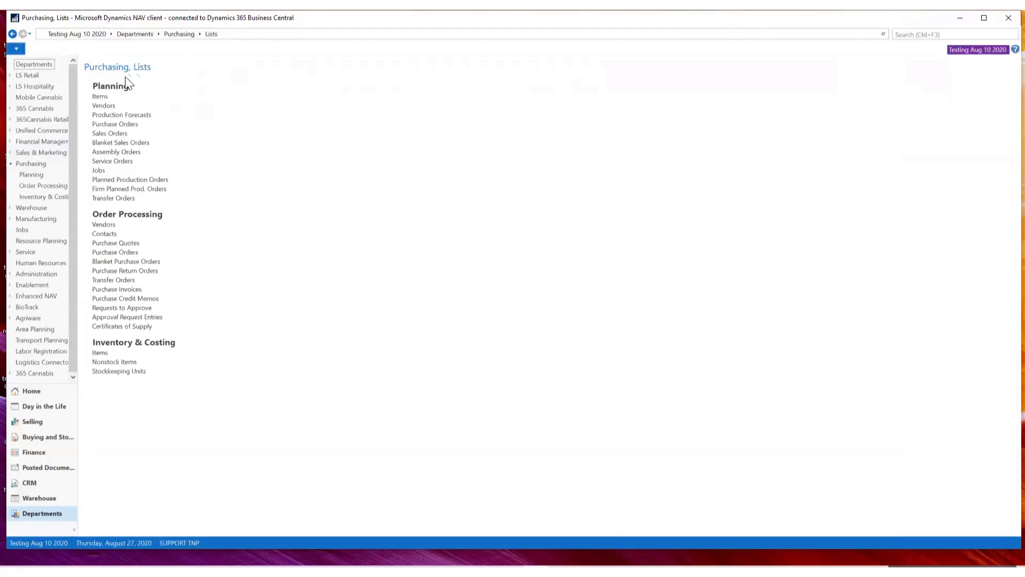
click(103, 108)
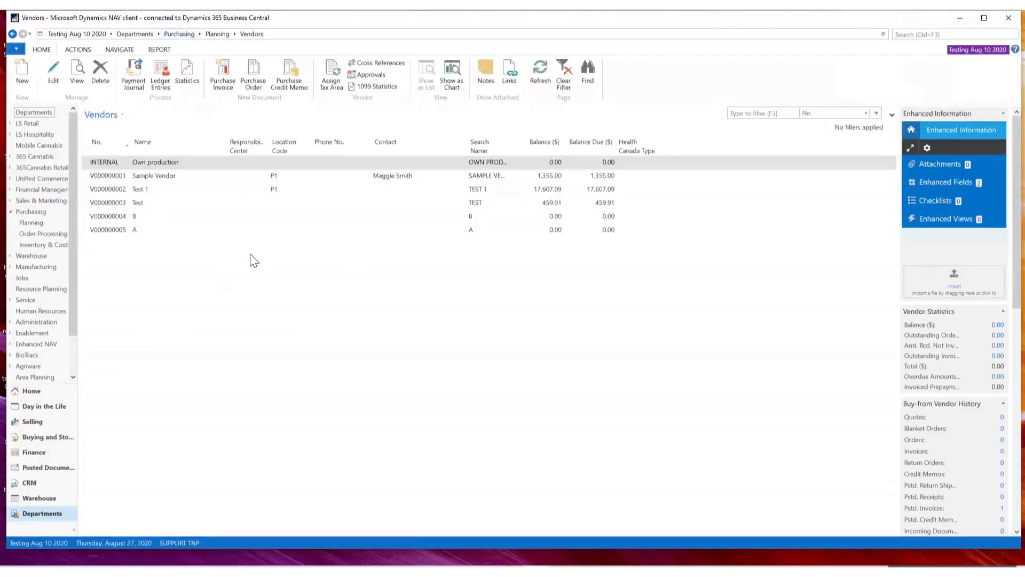
click(123, 116)
click(113, 145)
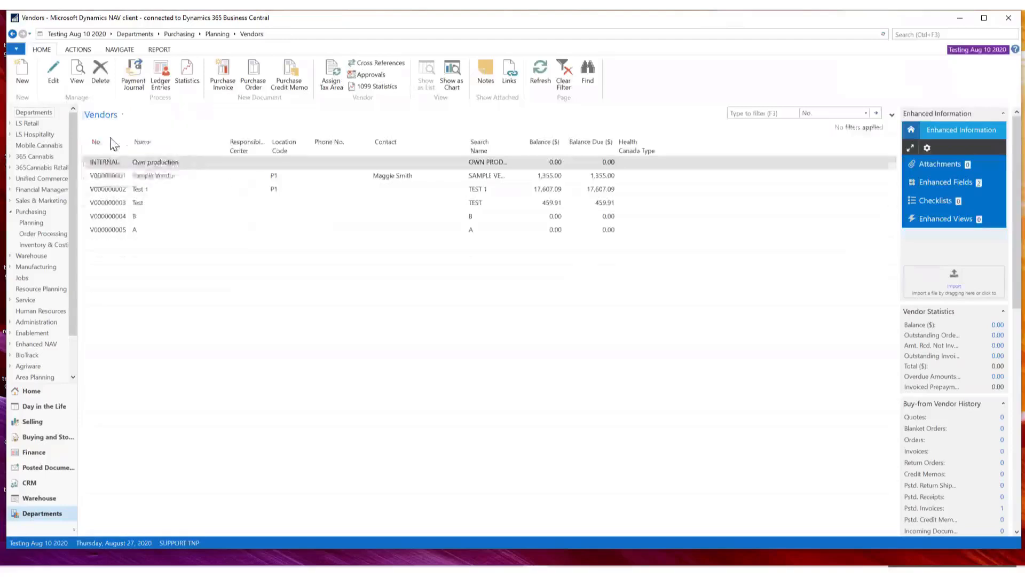
click(120, 116)
click(118, 149)
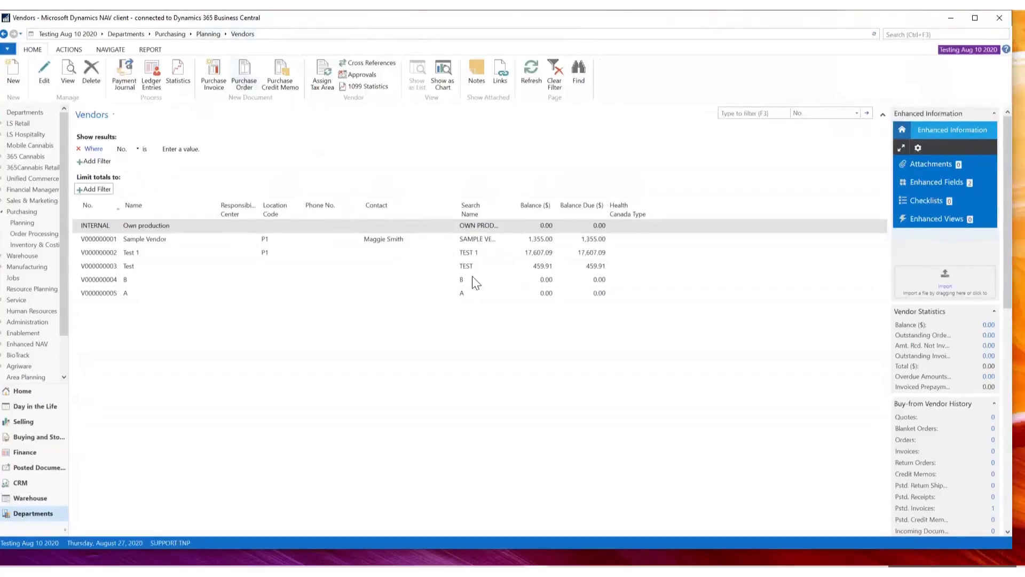
Step: Open the ledger entries behind vendor Test 1's balance, then move and narrow the window to uncover the Vendor Statistics
click(146, 254)
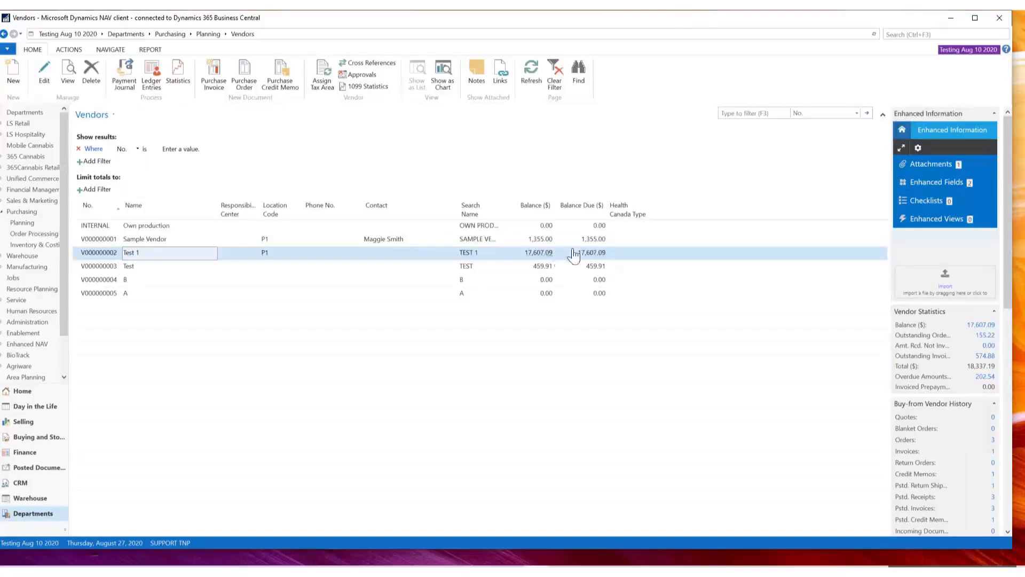
click(984, 325)
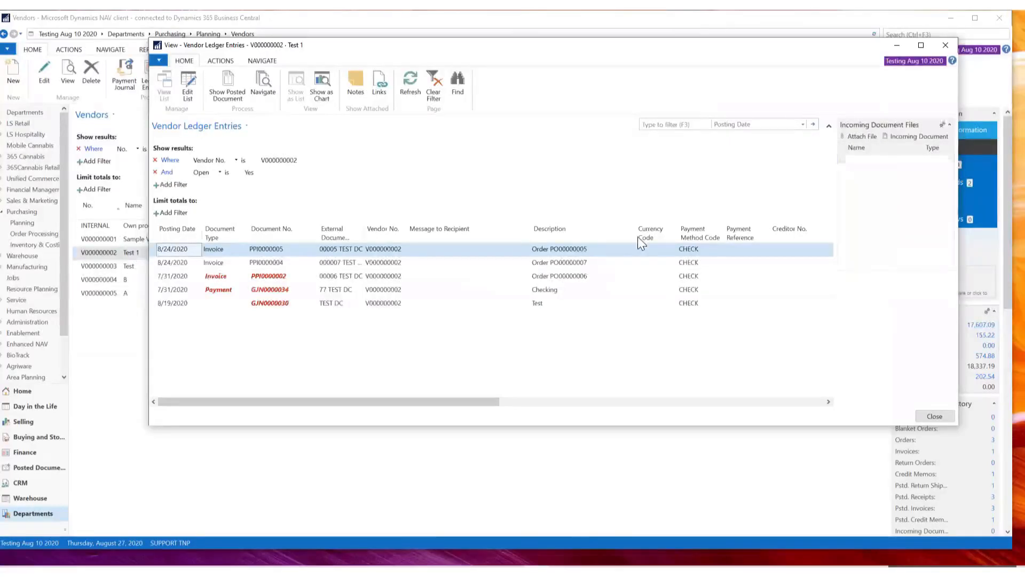
drag(451, 48, 393, 44)
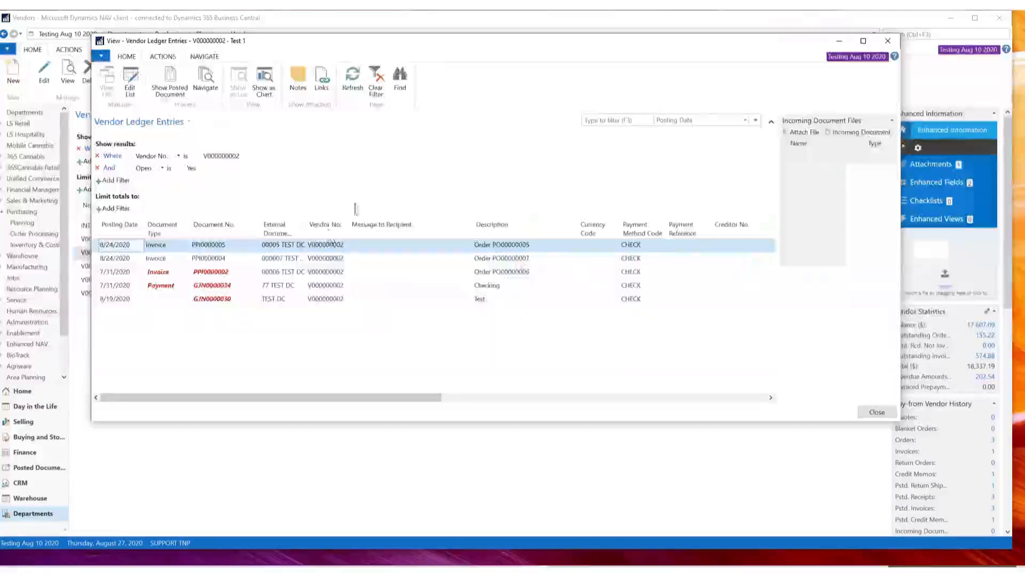
drag(901, 289, 785, 291)
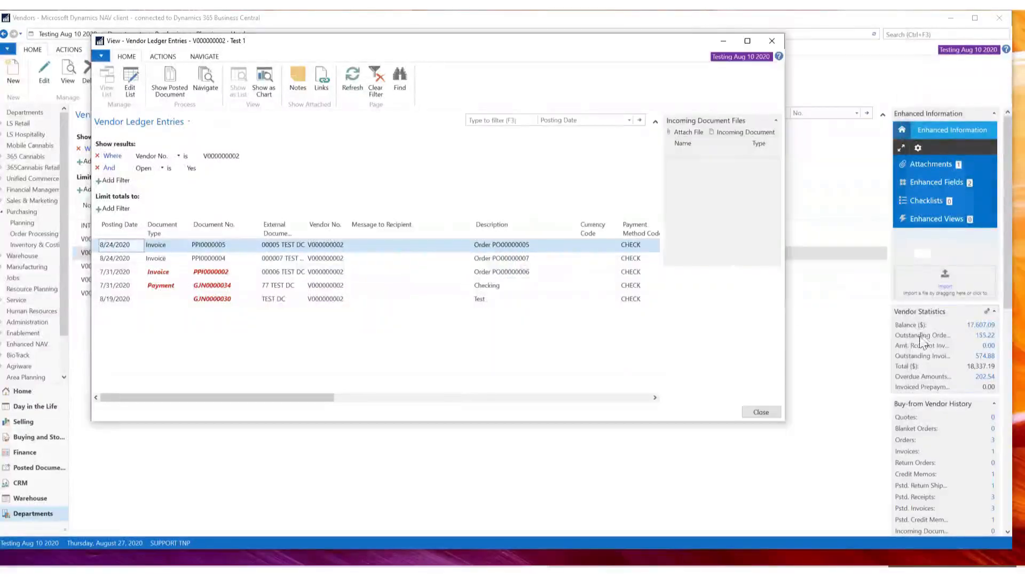
Step: Set the Open filter to include both No and Yes, and review the entries' amounts and due dates
click(188, 170)
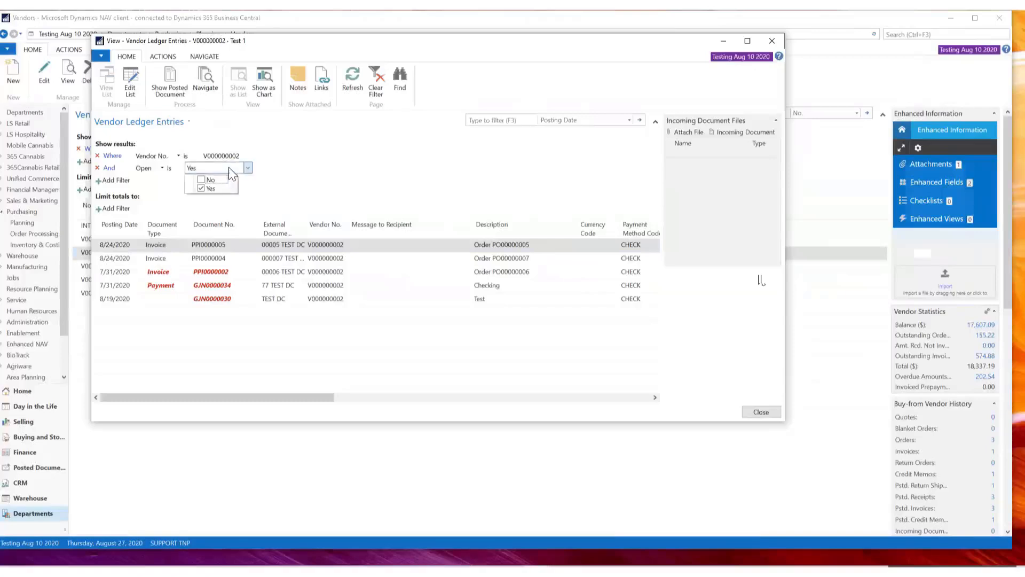
click(220, 180)
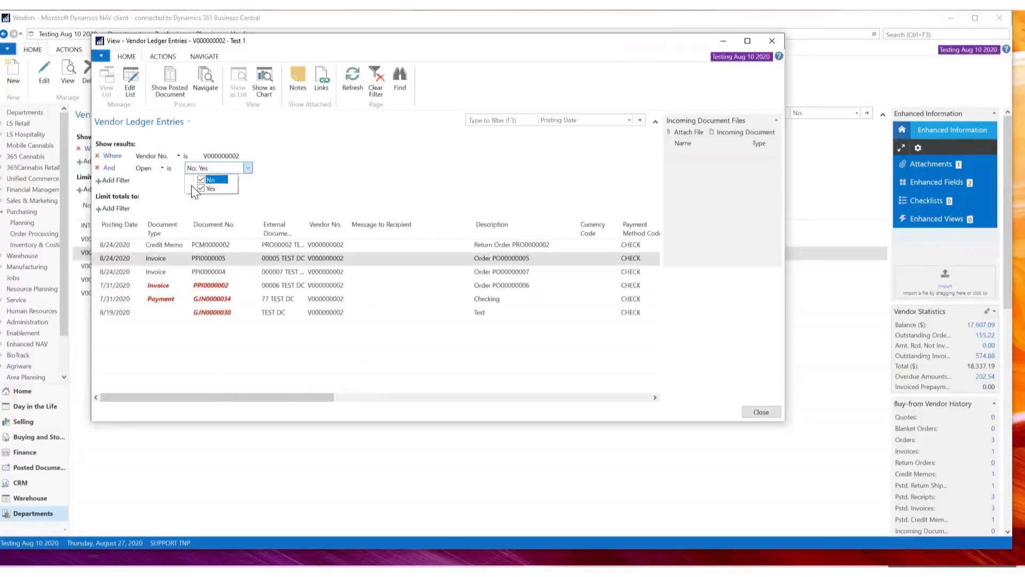
drag(291, 396, 547, 399)
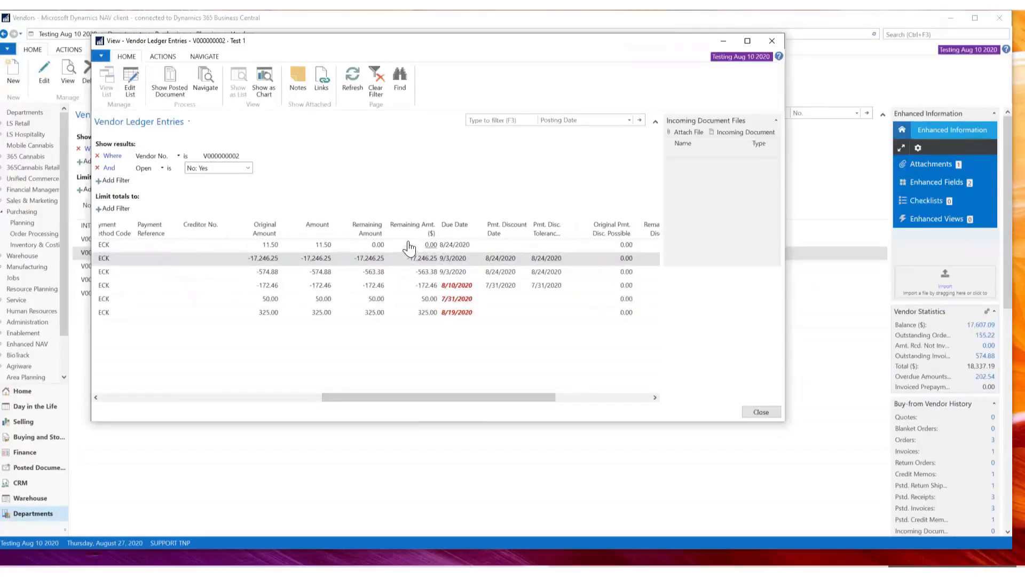
drag(415, 398, 195, 398)
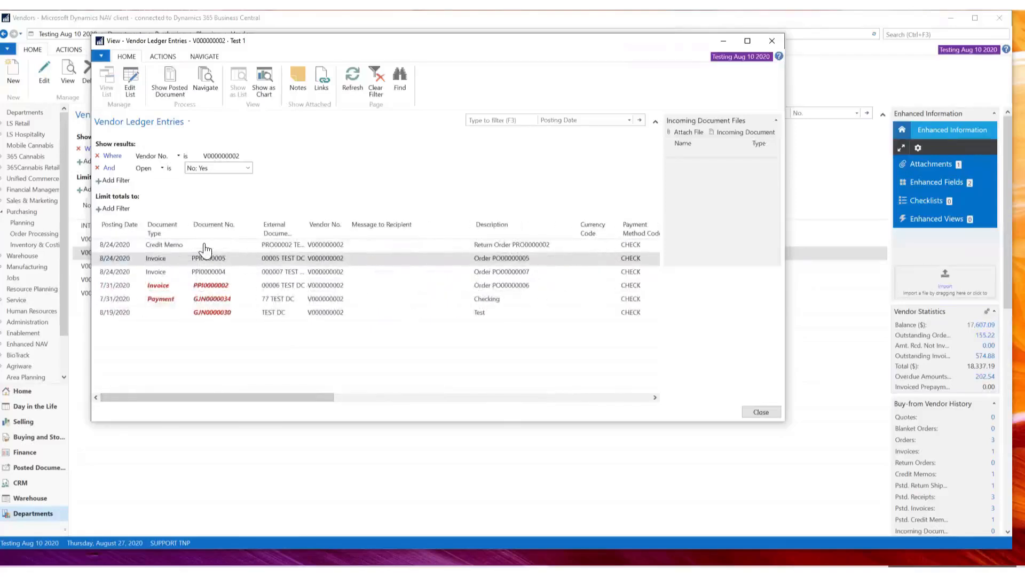
Step: Select the credit memo entry and compare its original and remaining amounts with those of the other entries
click(204, 244)
click(525, 248)
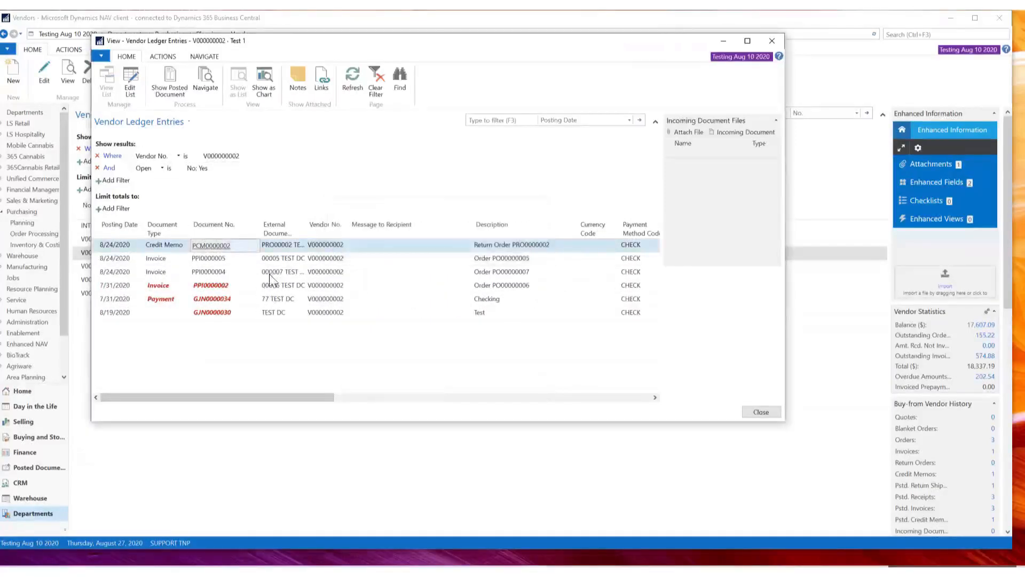
drag(328, 397, 545, 400)
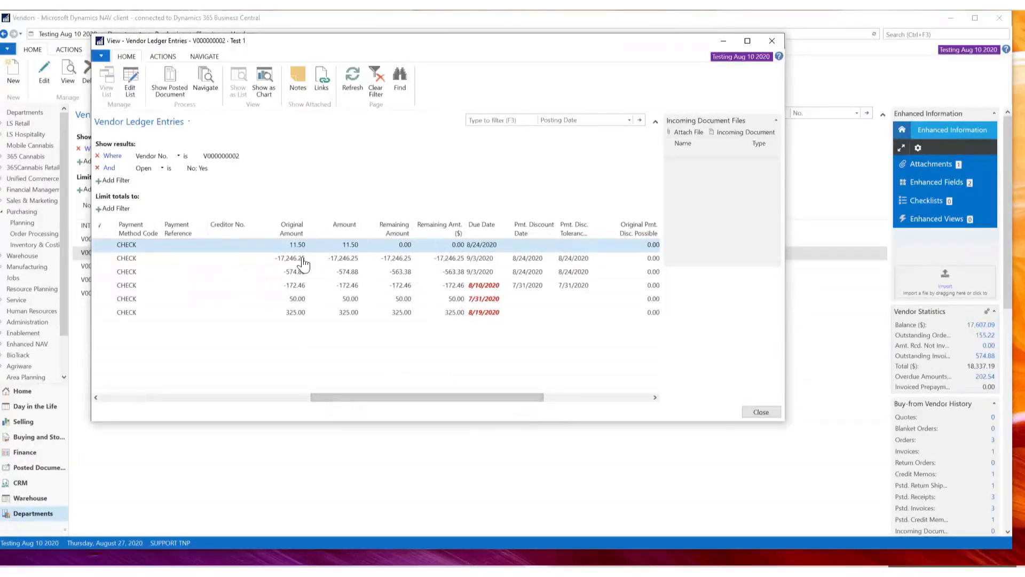
drag(345, 398, 129, 410)
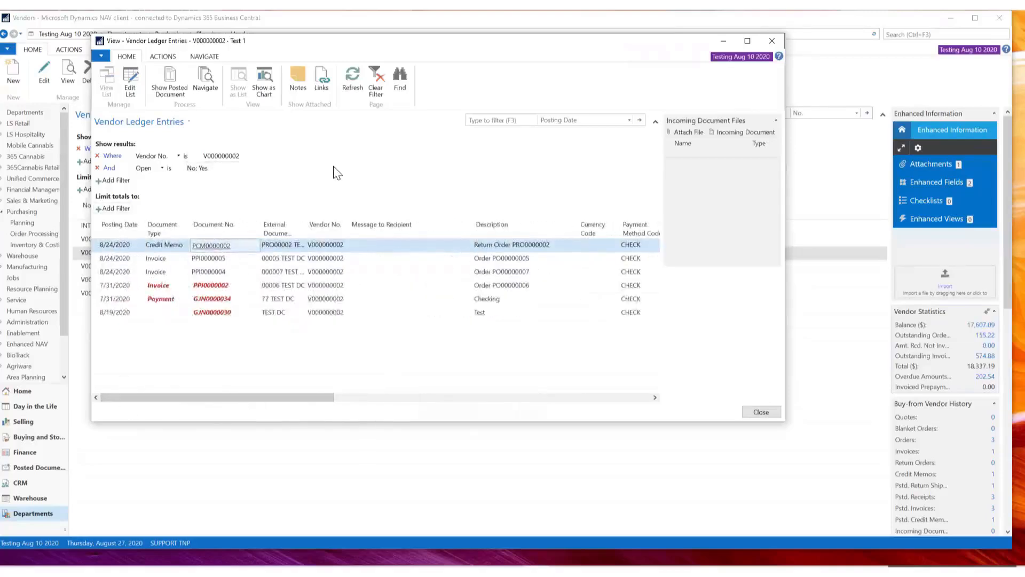
Step: Close the Vendor Ledger Entries window and go up from Vendors to the Planning page of Purchasing
click(772, 41)
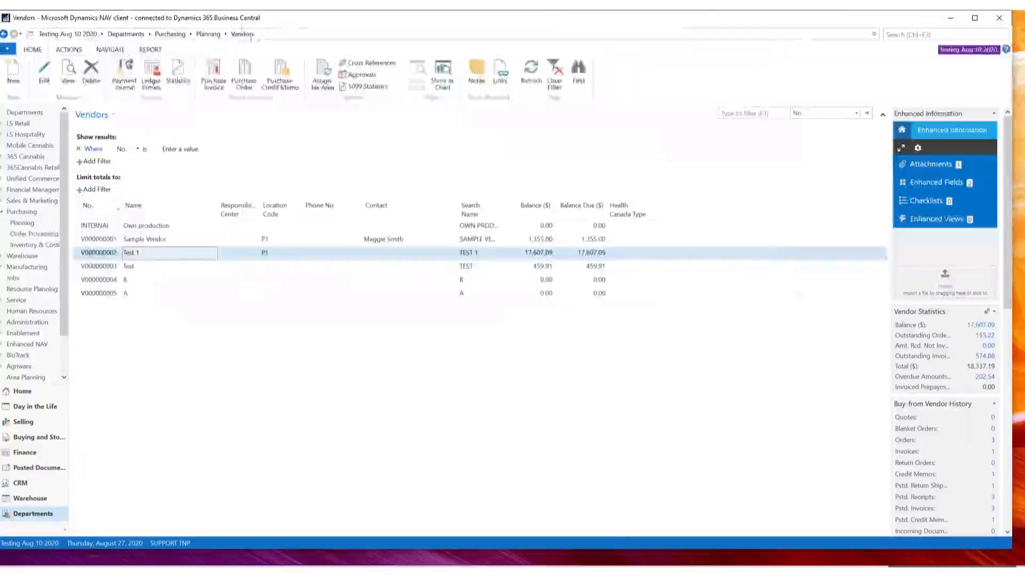
click(211, 35)
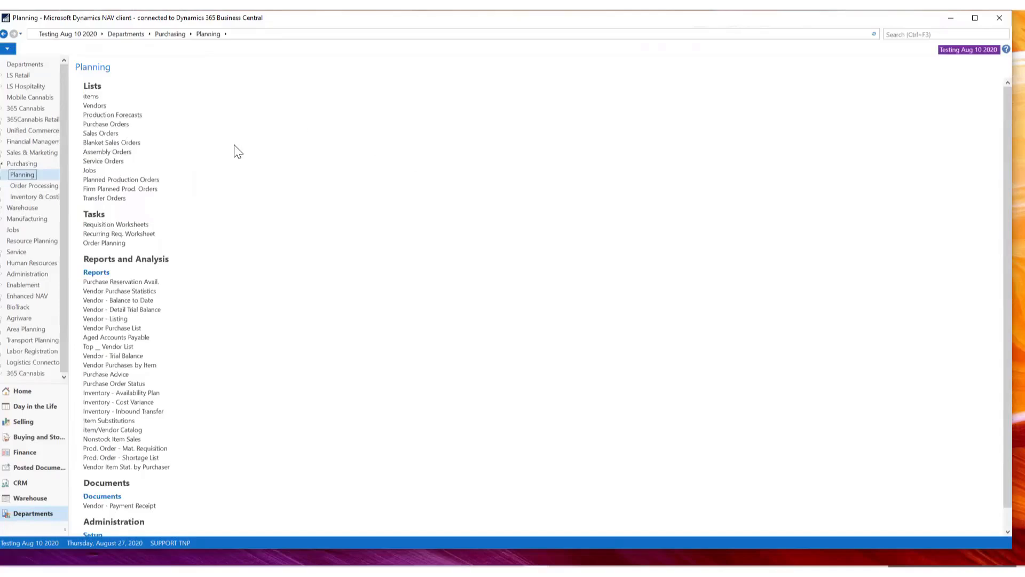
Step: Create a new purchase order from the Purchase Orders list, then shrink and move its window so the list stays partly visible
click(107, 125)
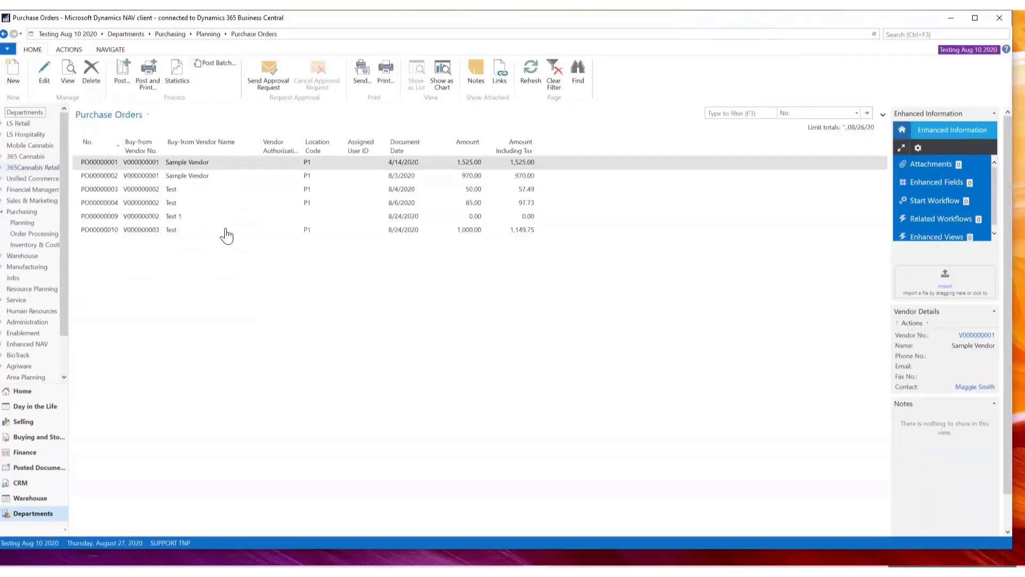
click(13, 75)
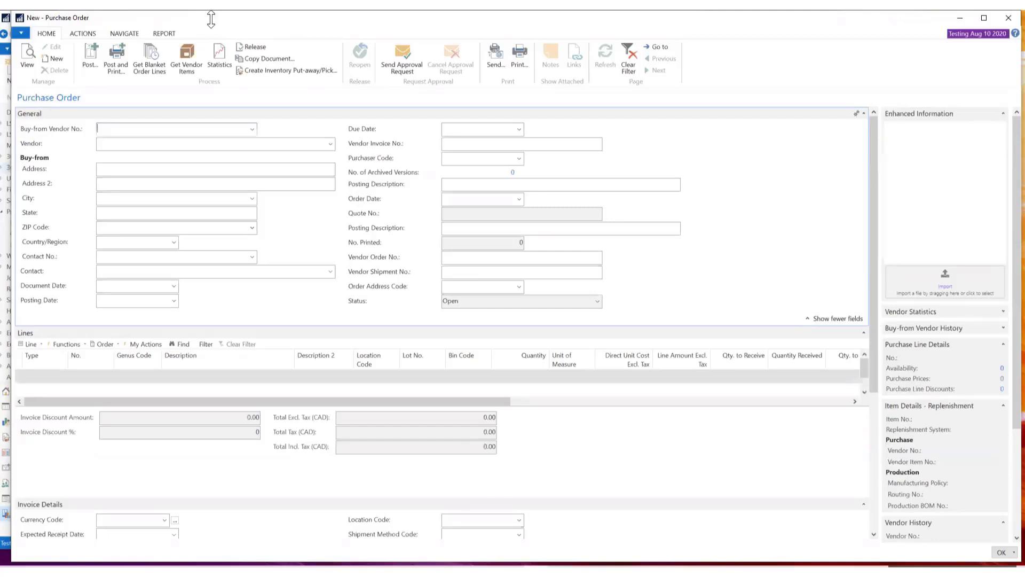
drag(216, 20, 228, 47)
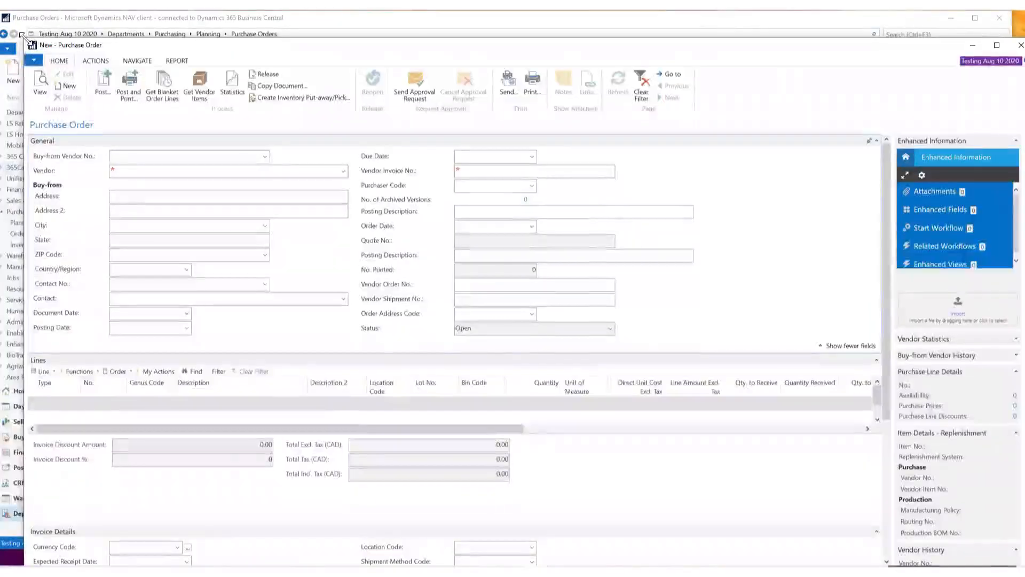
drag(26, 38, 176, 110)
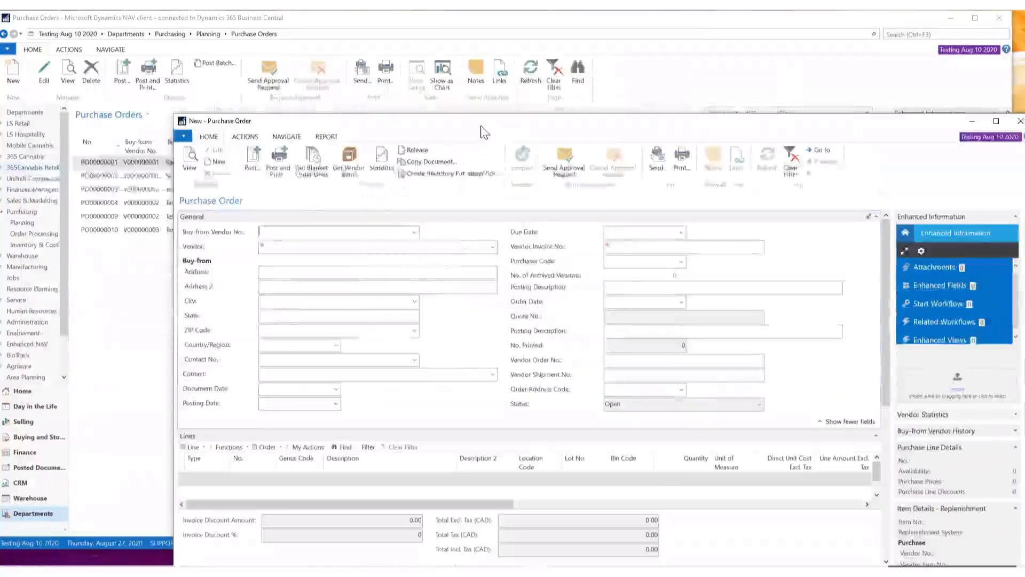
drag(481, 123, 396, 58)
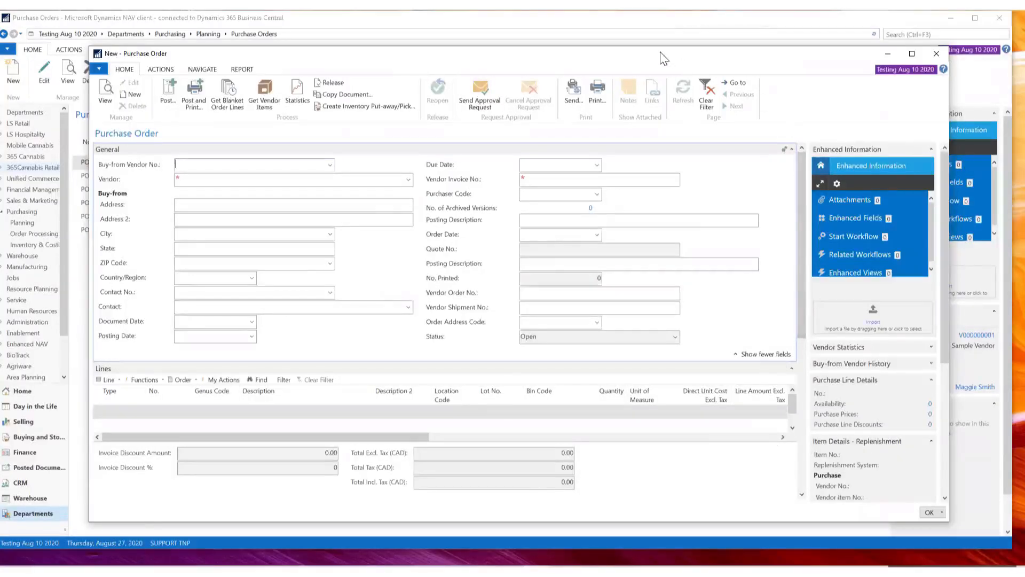
drag(664, 55, 629, 43)
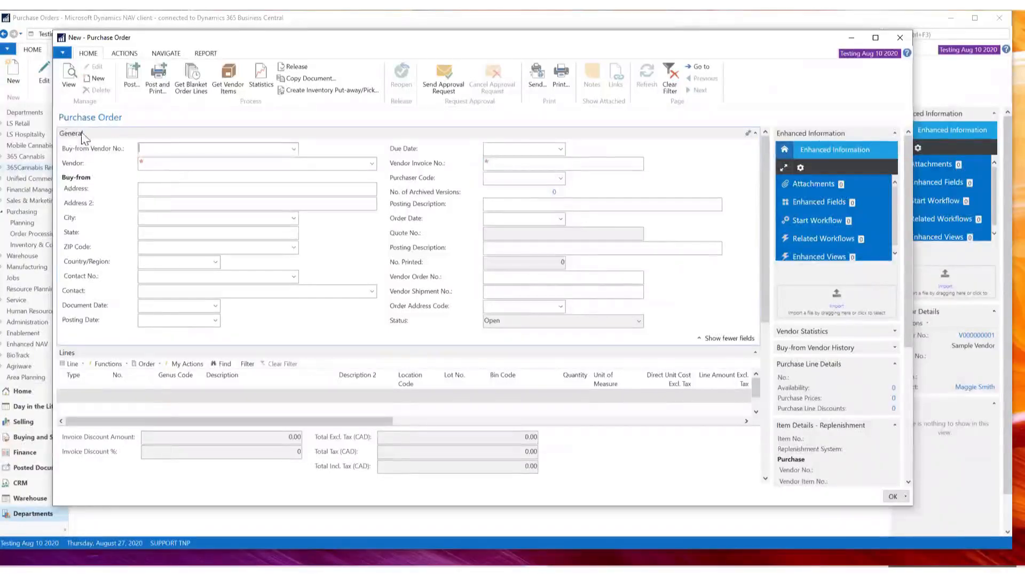
Step: Collapse the General, Lines and Invoice Details sections of the new purchase order
click(756, 133)
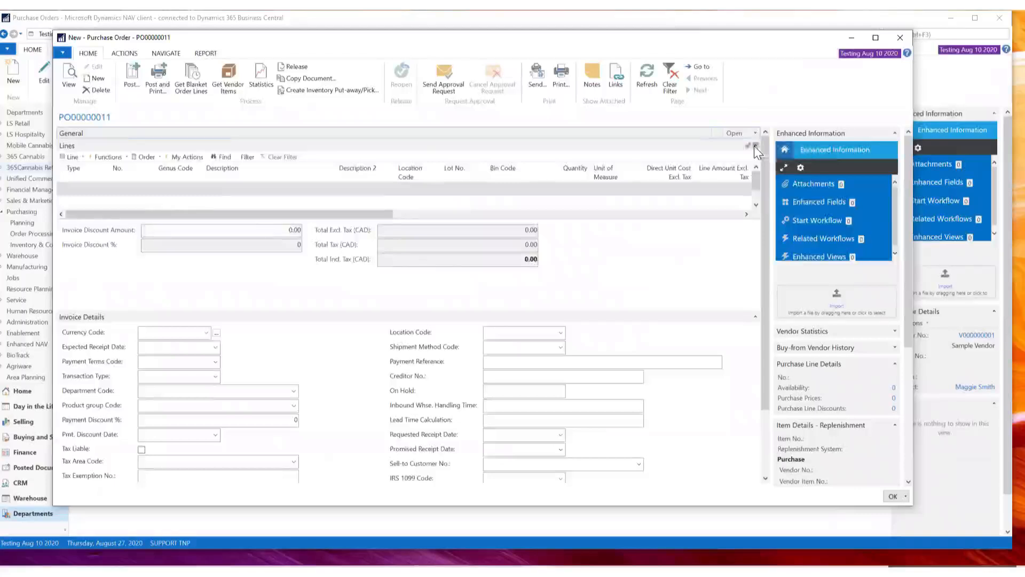
click(754, 145)
click(764, 158)
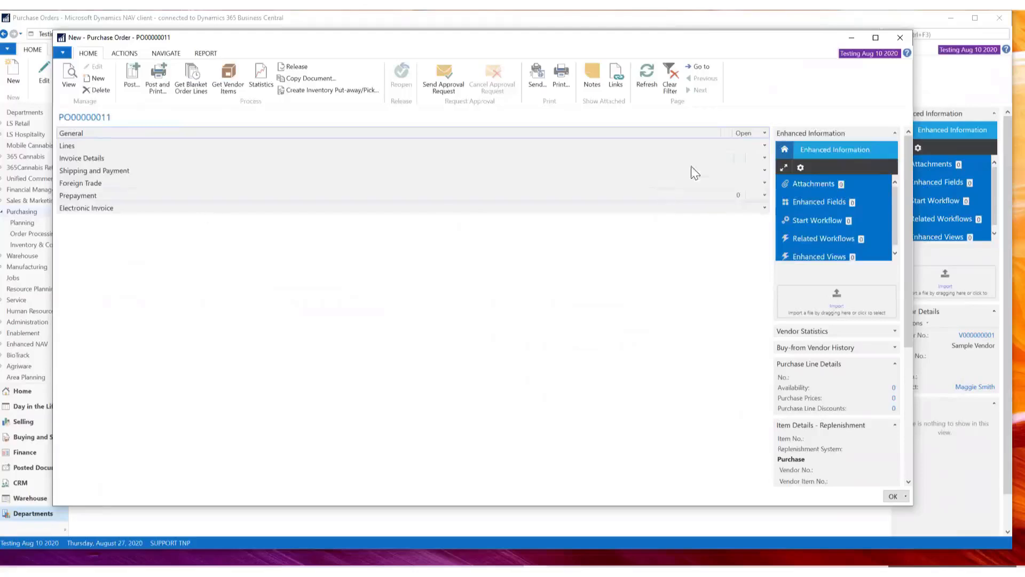
Step: Expand the General section, switch it to fewer fields, and restore the full set of fields
click(764, 133)
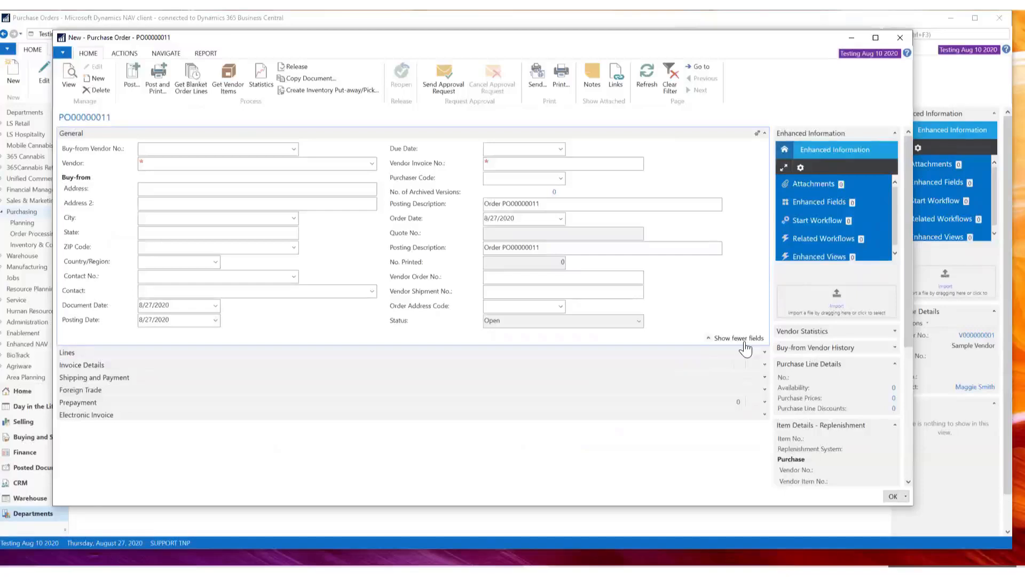
click(707, 338)
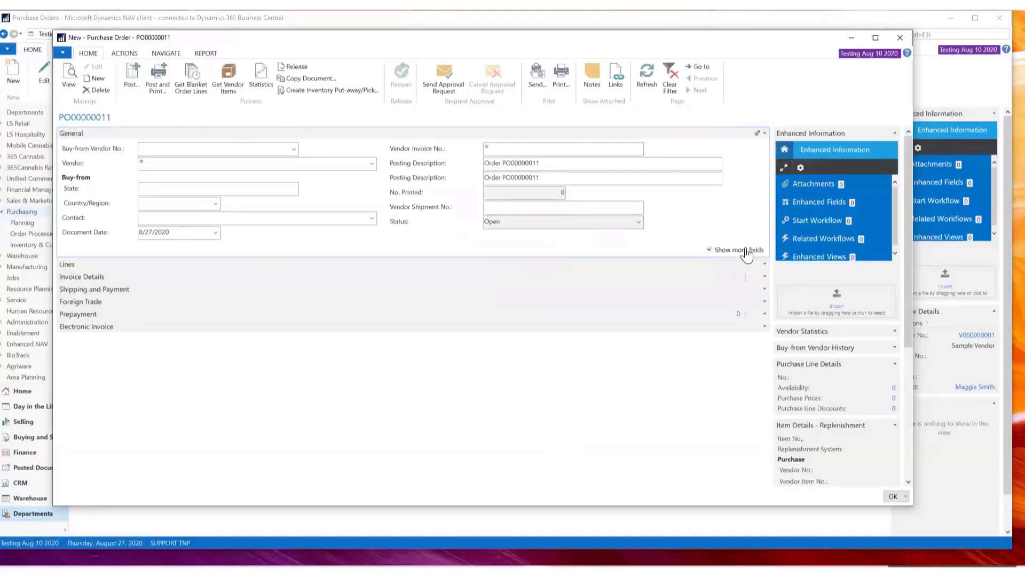
click(745, 250)
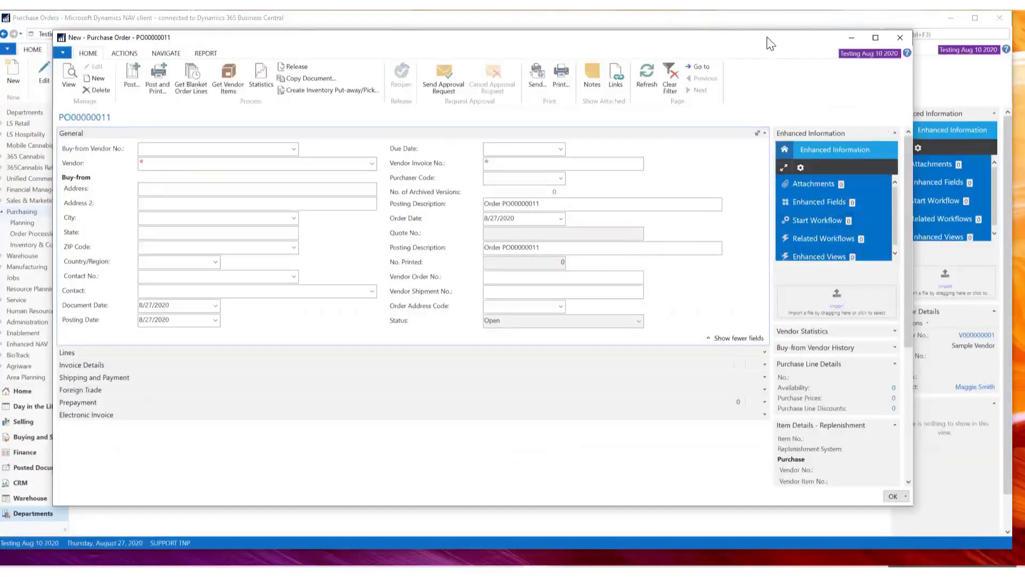
Step: Select the vendor named Test as the buy-from vendor from the vendor lookup and commit the entry
drag(767, 41, 760, 36)
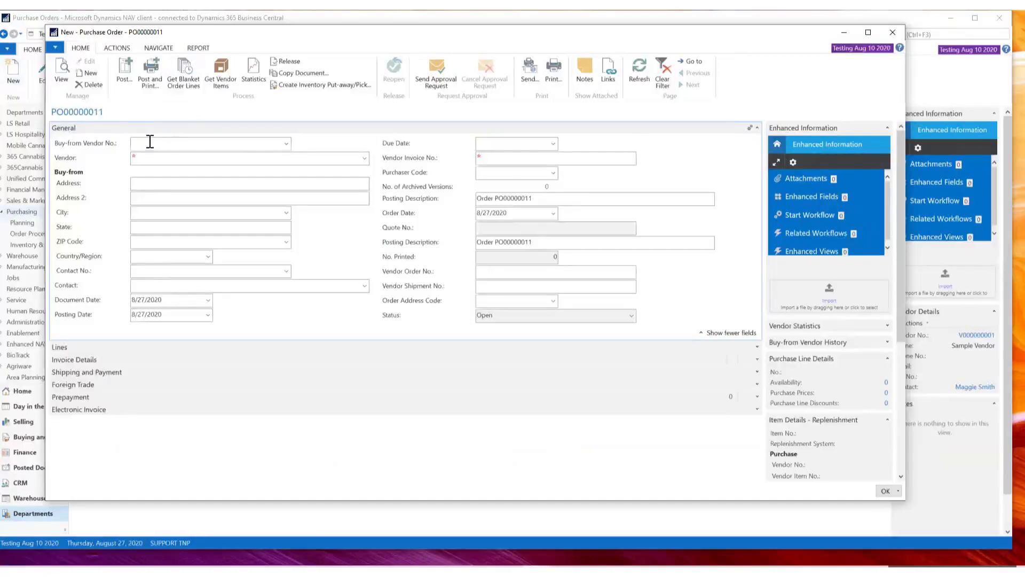
click(287, 145)
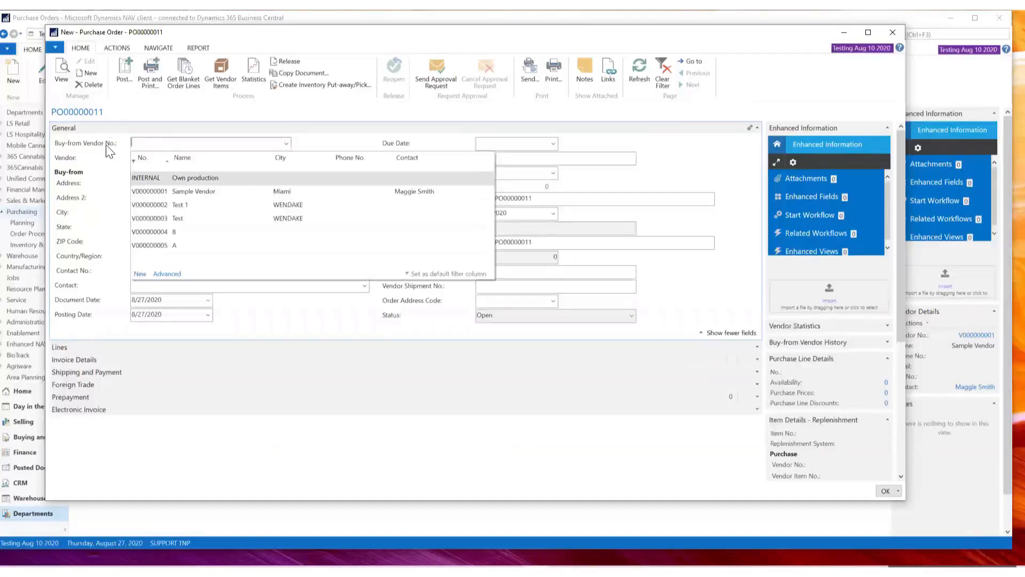
click(147, 220)
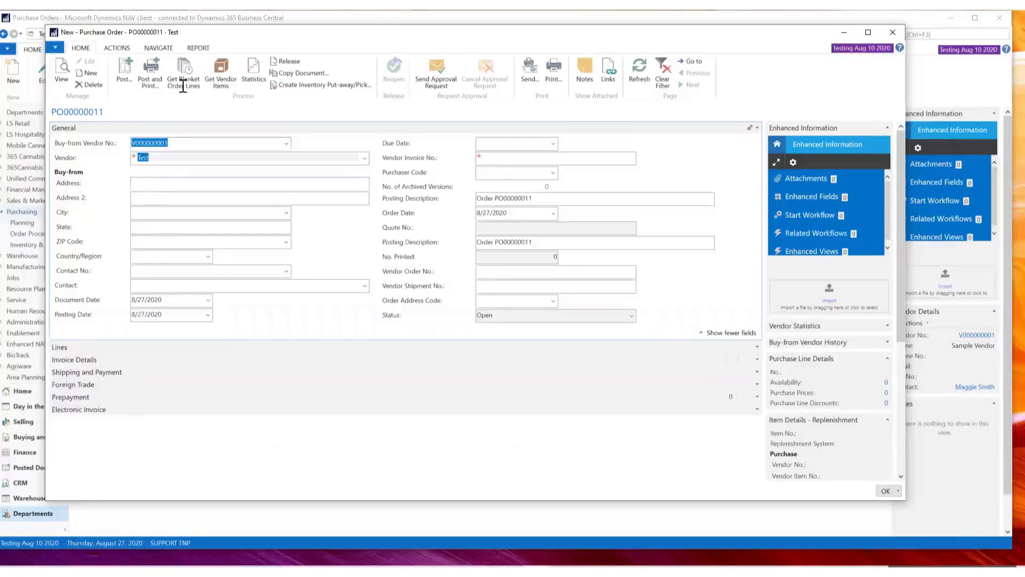
key(Tab)
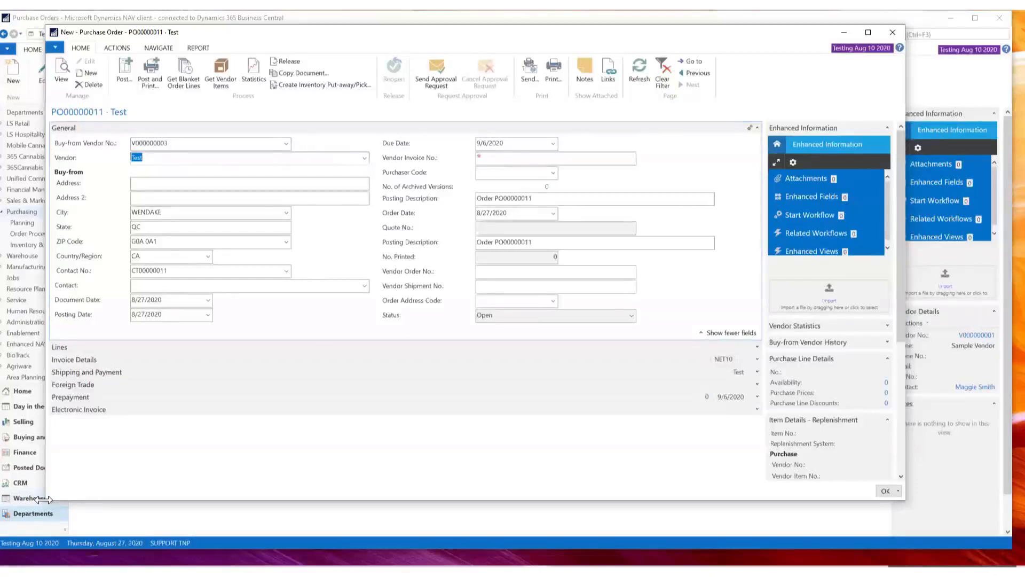
Step: Widen the purchase order window and review the vendor's filled-in city, state, ZIP code and country fields
drag(44, 499, 19, 500)
click(120, 259)
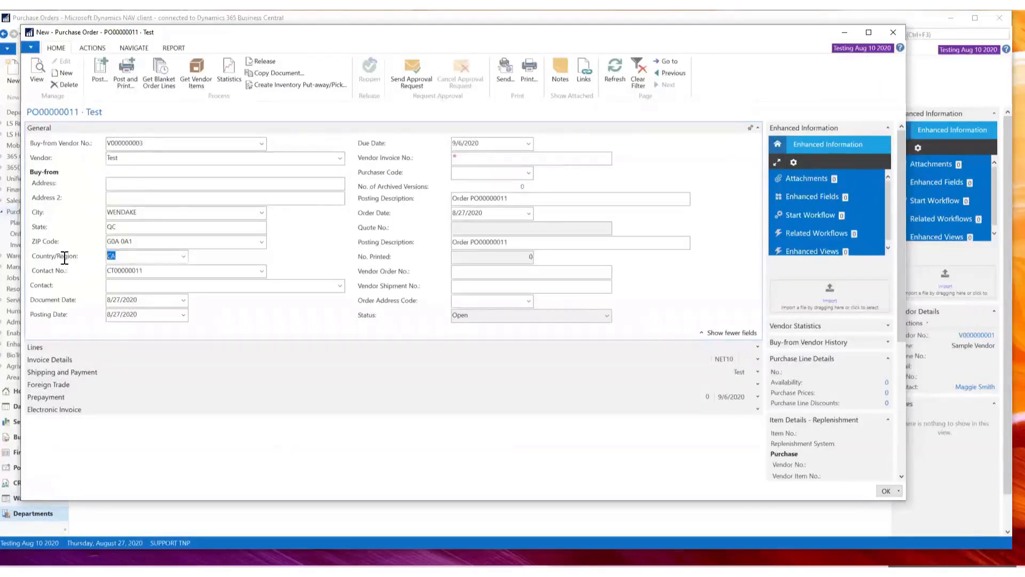
click(172, 213)
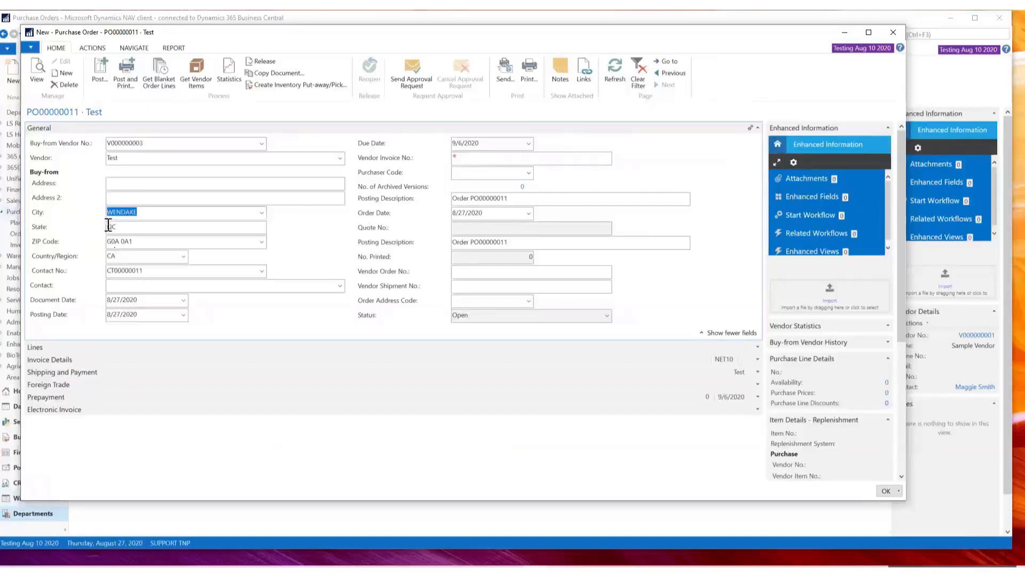
click(121, 257)
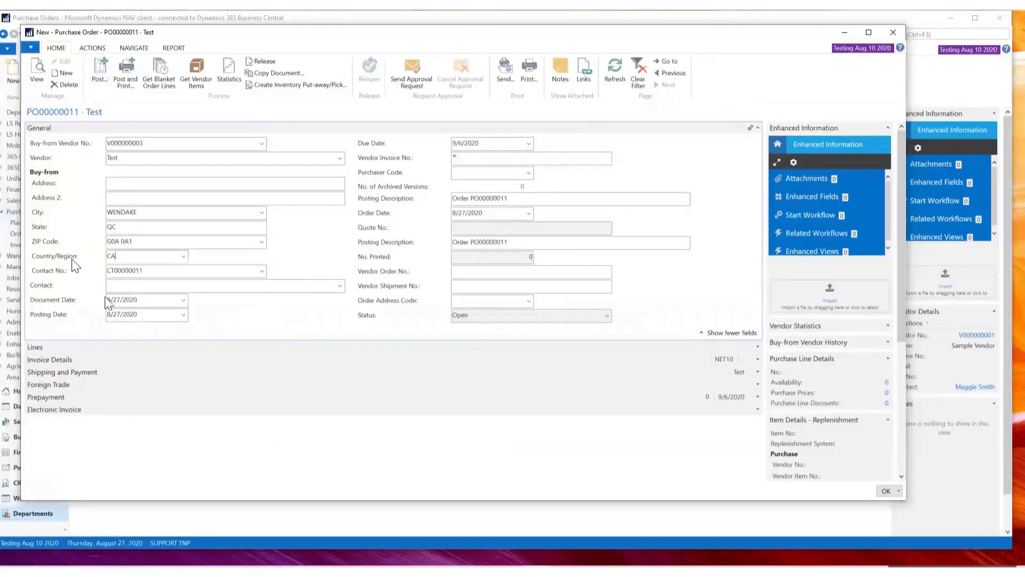
Step: Examine the document and posting dates, browsing the posting date calendar to September 2020 and back without picking a date
click(153, 303)
drag(154, 303, 78, 296)
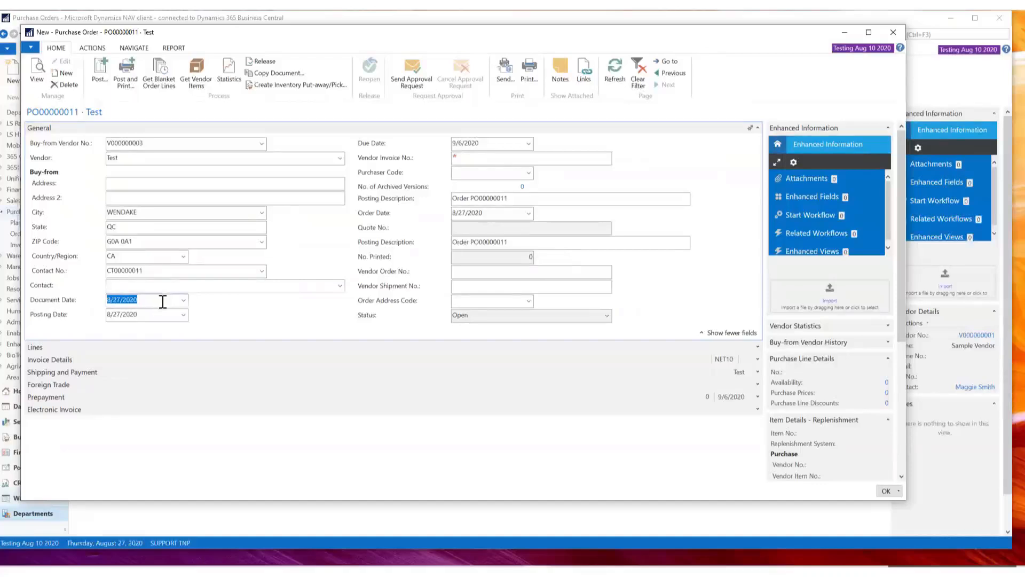
click(142, 315)
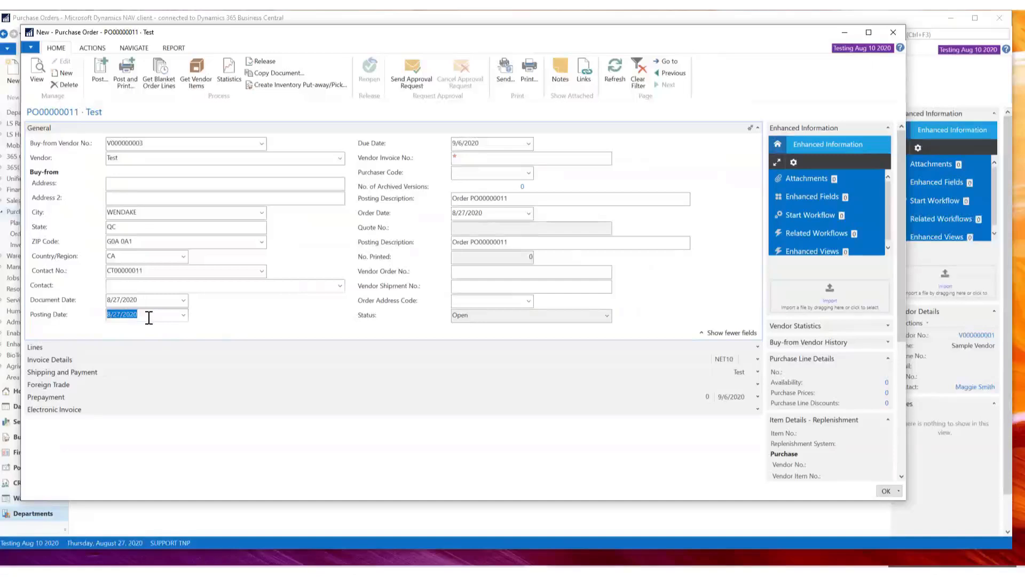
click(183, 315)
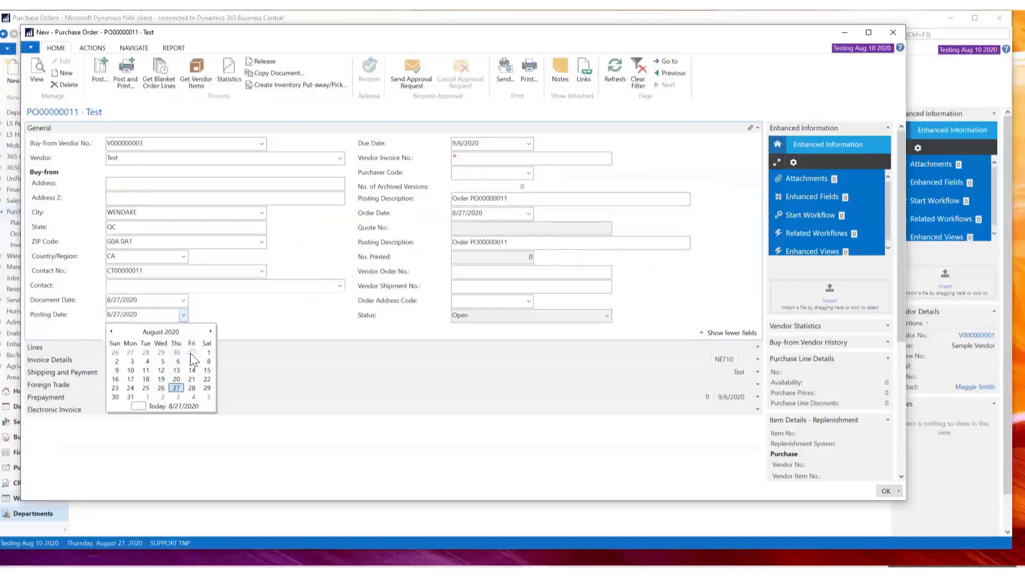
click(210, 332)
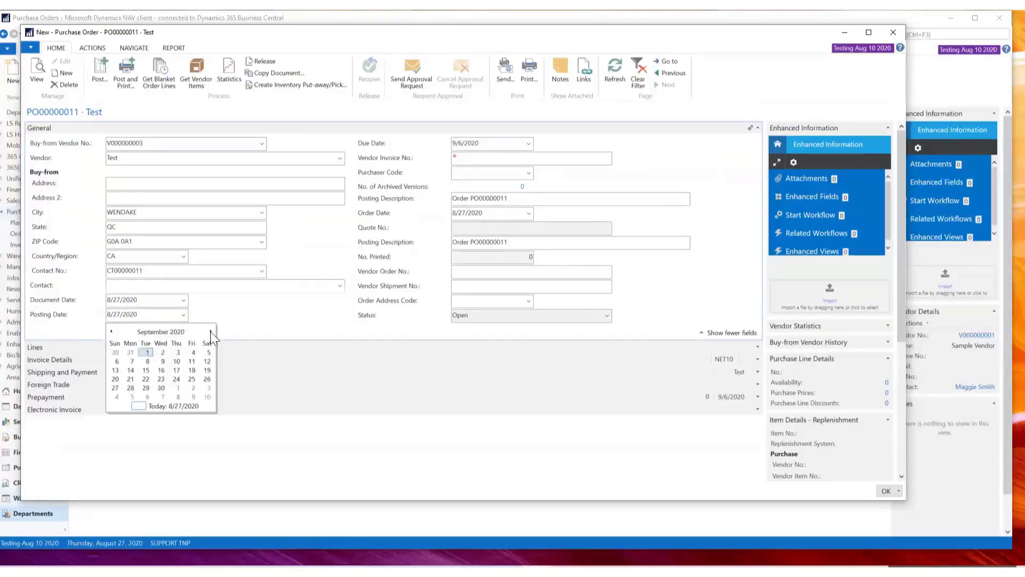
click(110, 331)
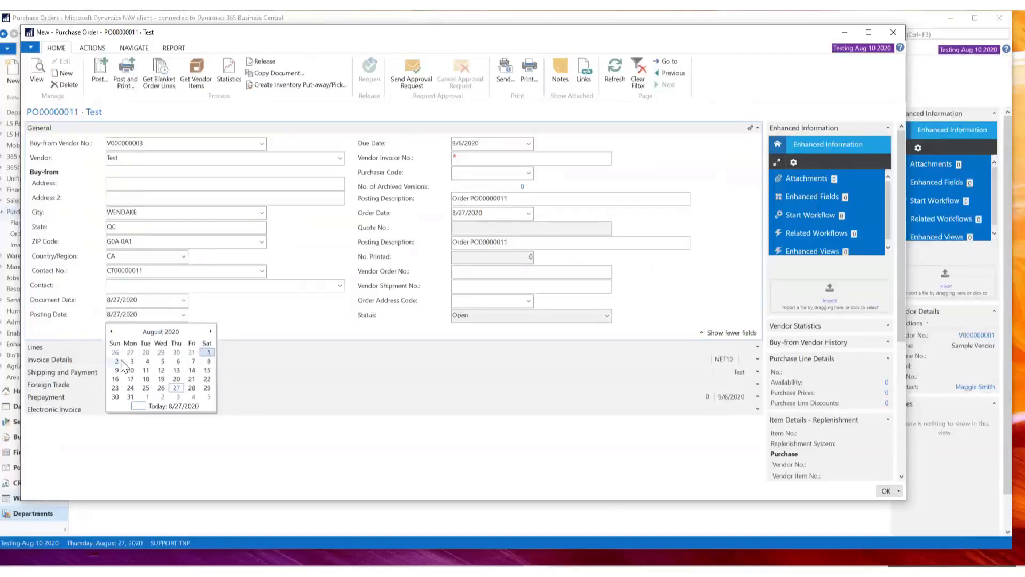
click(165, 301)
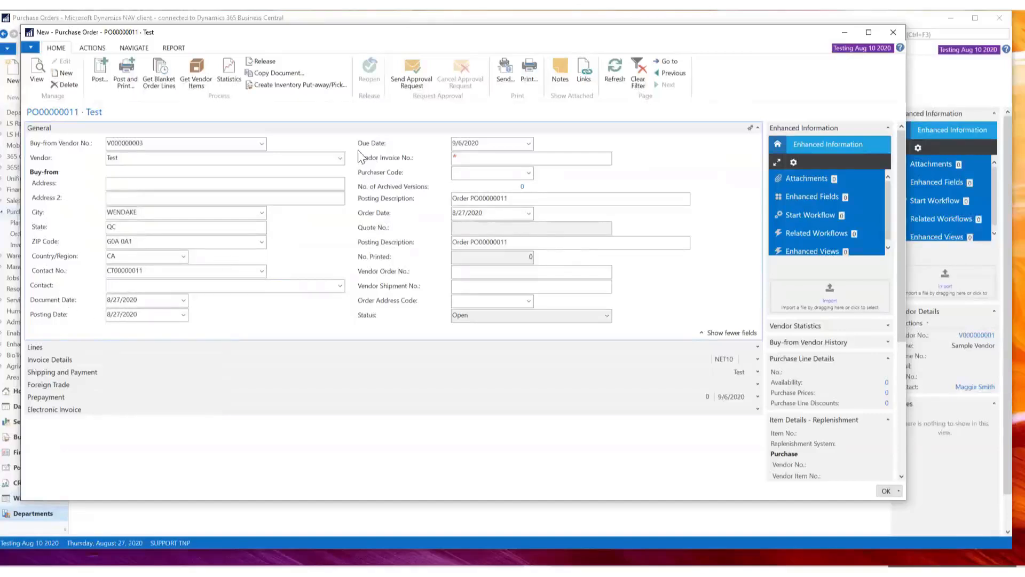
Step: Compare the due date with the payment terms and document date, and look at the required vendor invoice number field
click(489, 143)
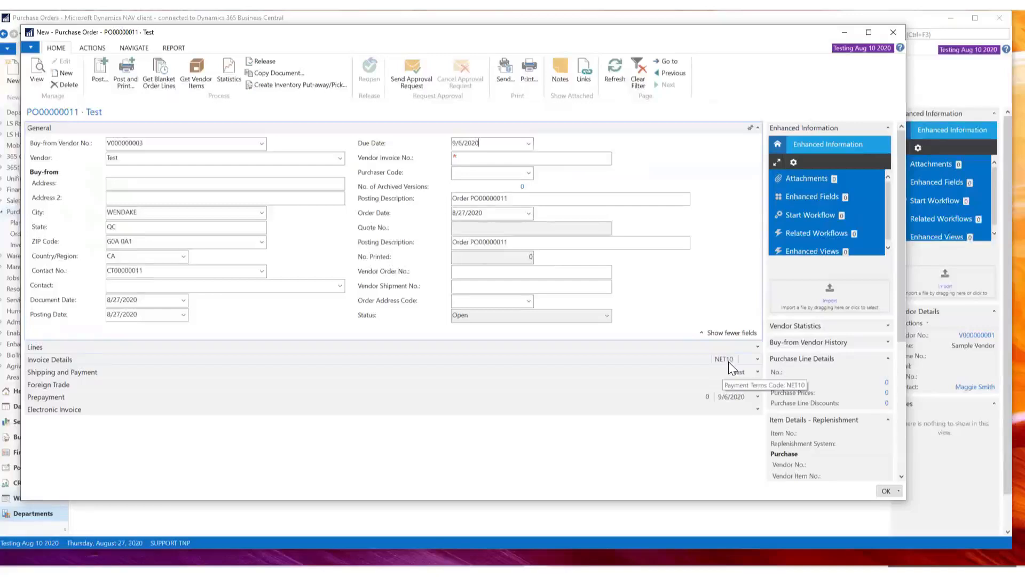
click(149, 299)
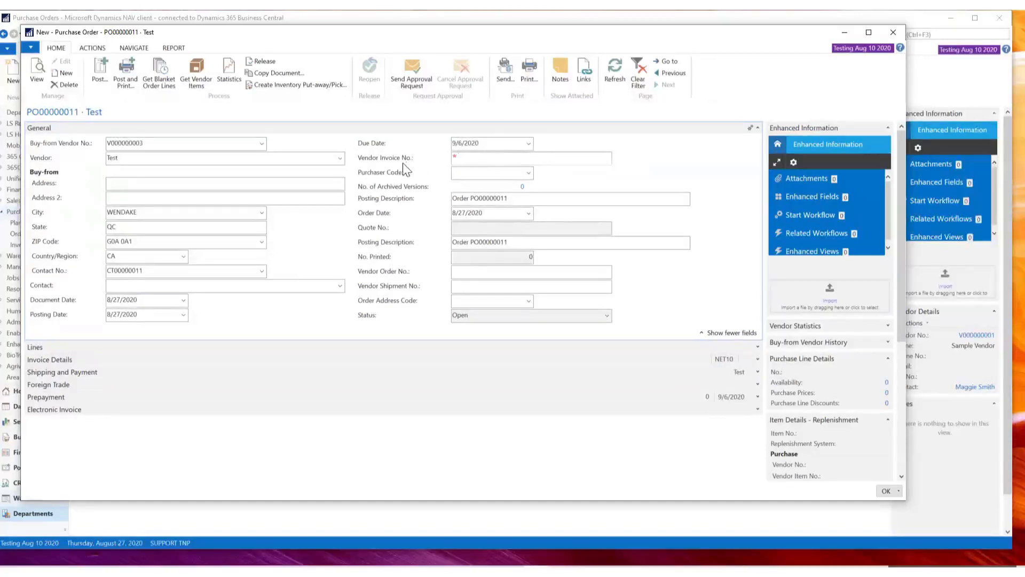
click(472, 157)
Step: Set the order's purchaser code to PURCHASER and move the purchase order window lower on the screen
click(530, 175)
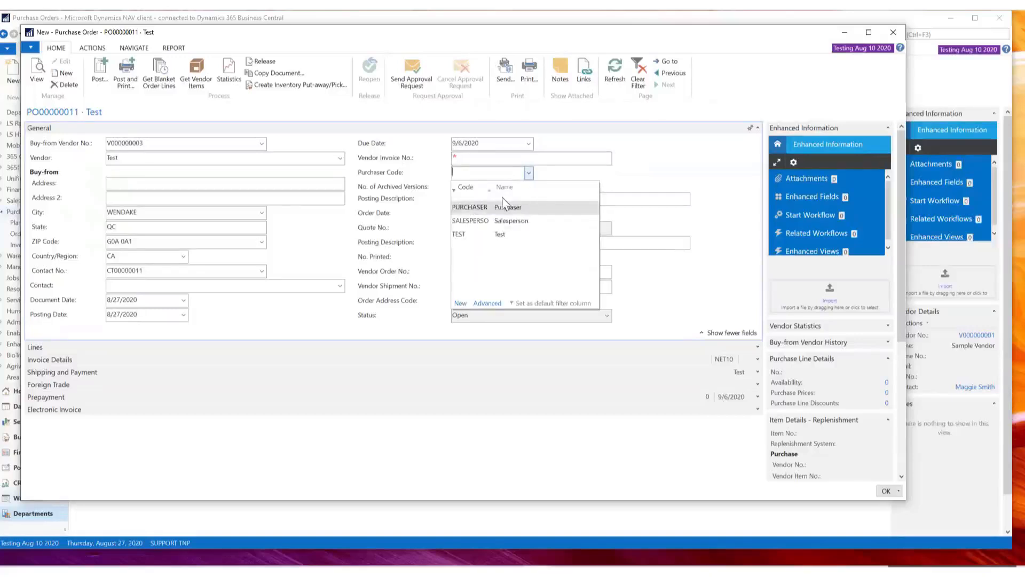
click(467, 208)
click(517, 172)
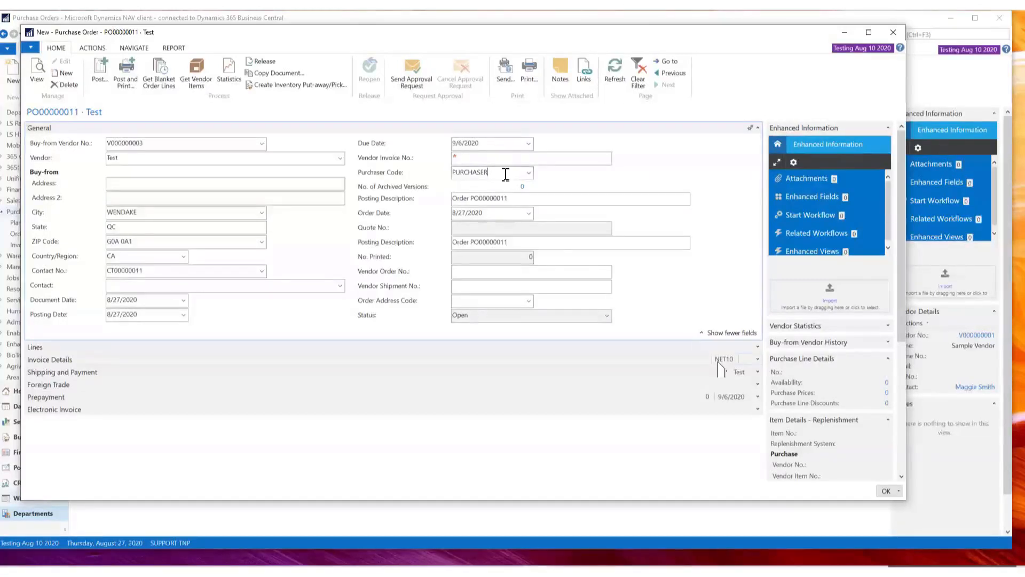
drag(514, 36, 502, 207)
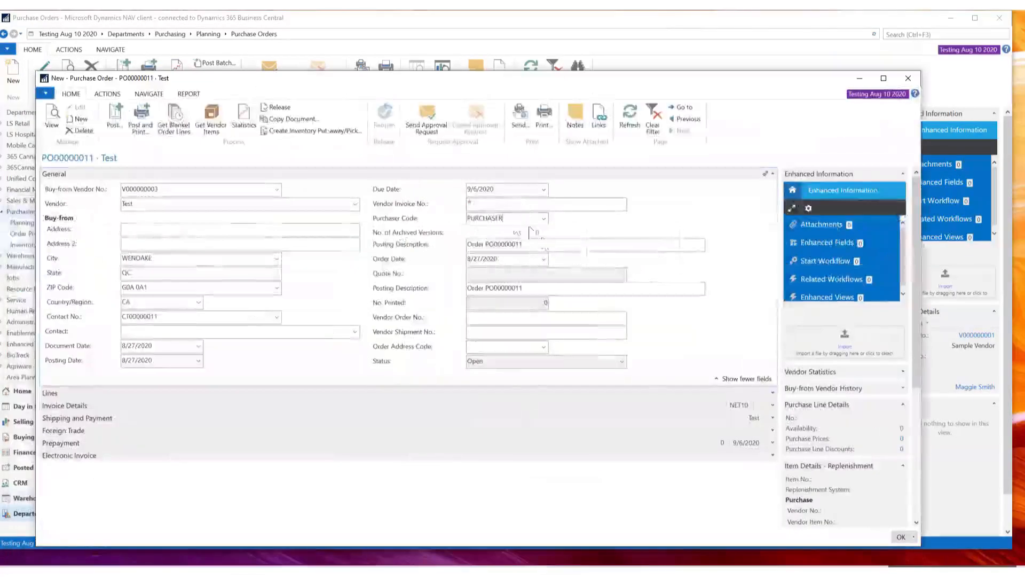
drag(513, 222, 448, 221)
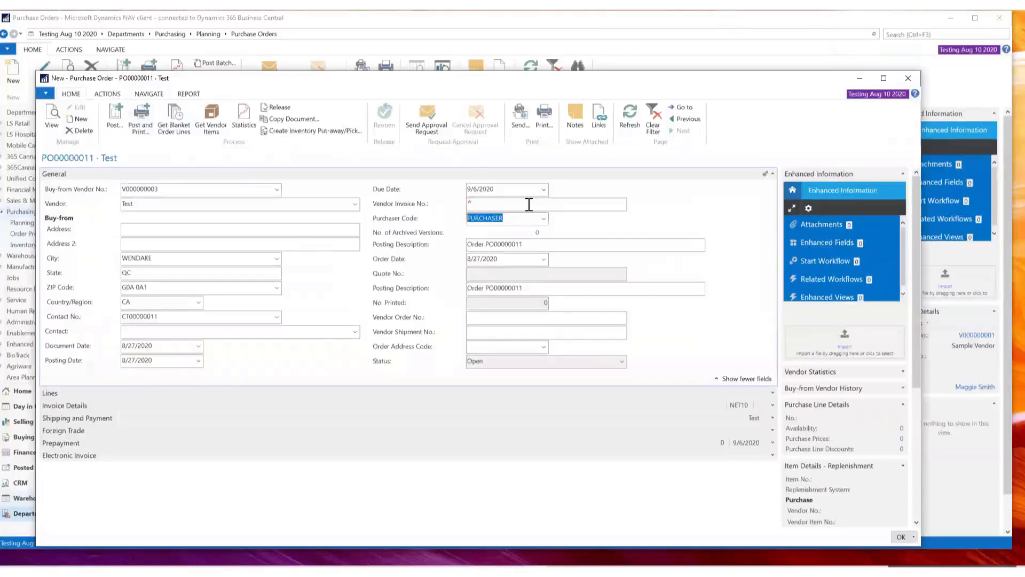
Step: Append "Test" to the first Posting Description, reposition the window, and move on to the order date to commit the text
click(540, 245)
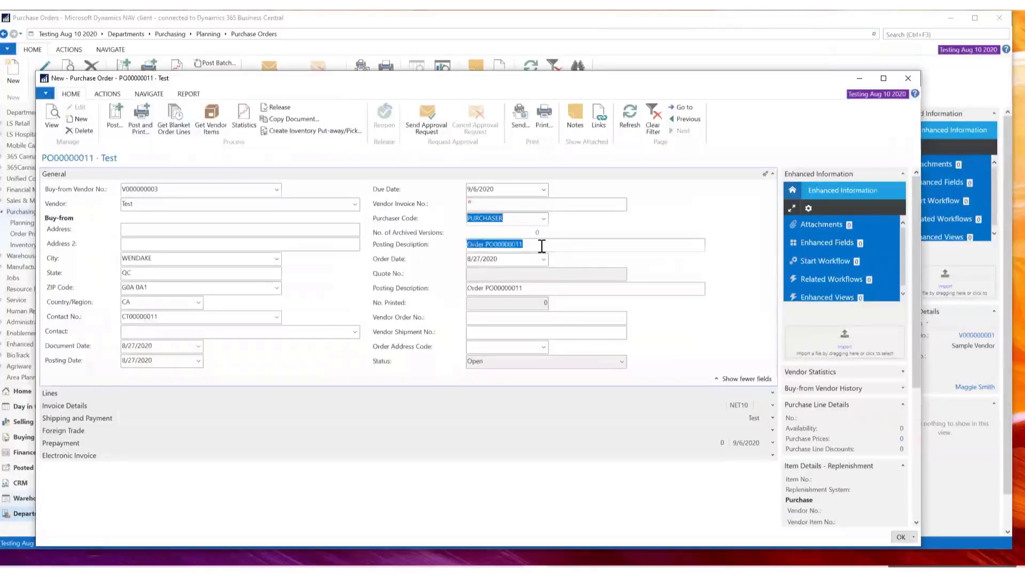
click(541, 245)
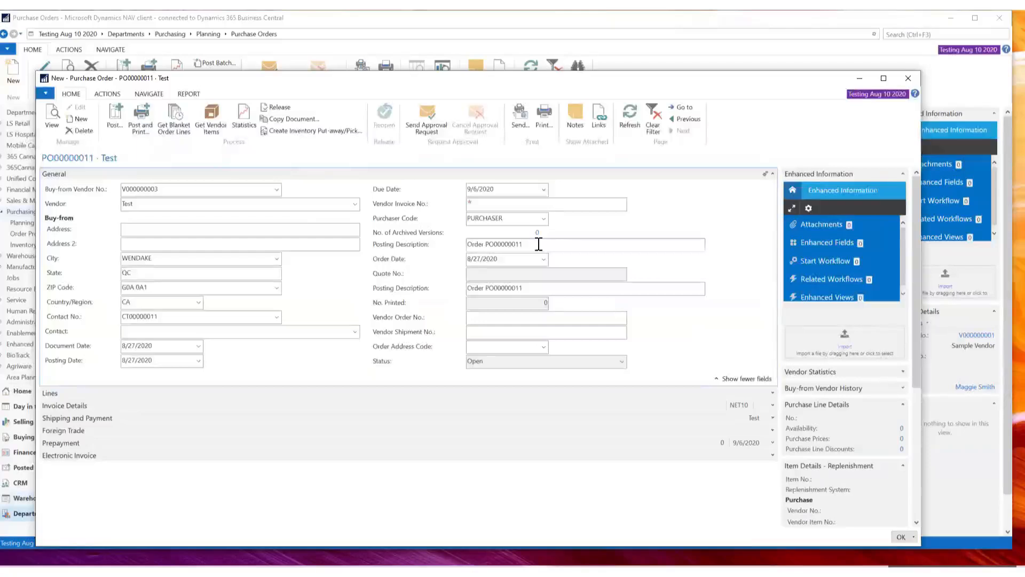
drag(538, 244, 478, 245)
click(544, 246)
drag(556, 78, 550, 52)
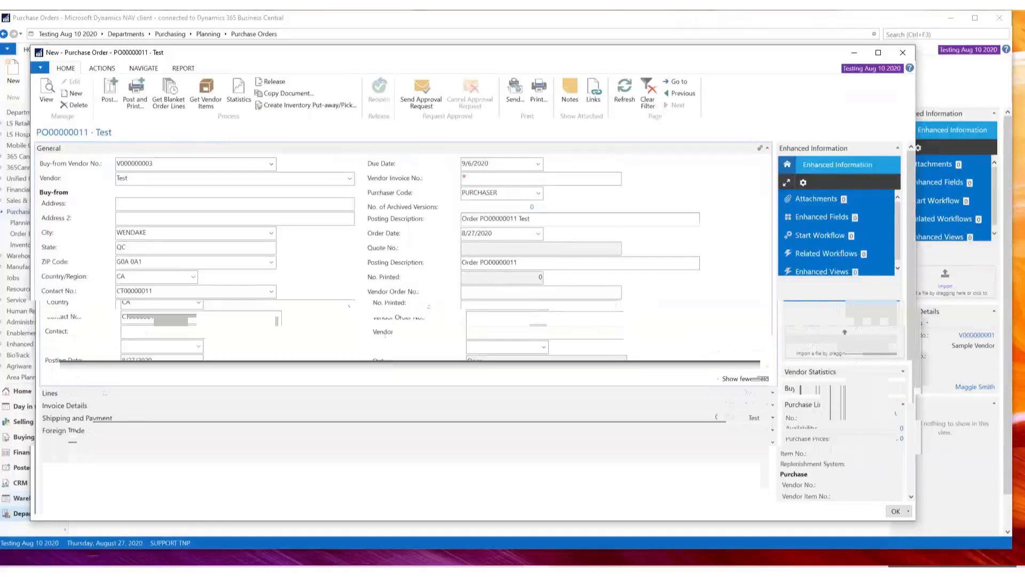
click(555, 219)
click(545, 218)
drag(543, 218, 519, 218)
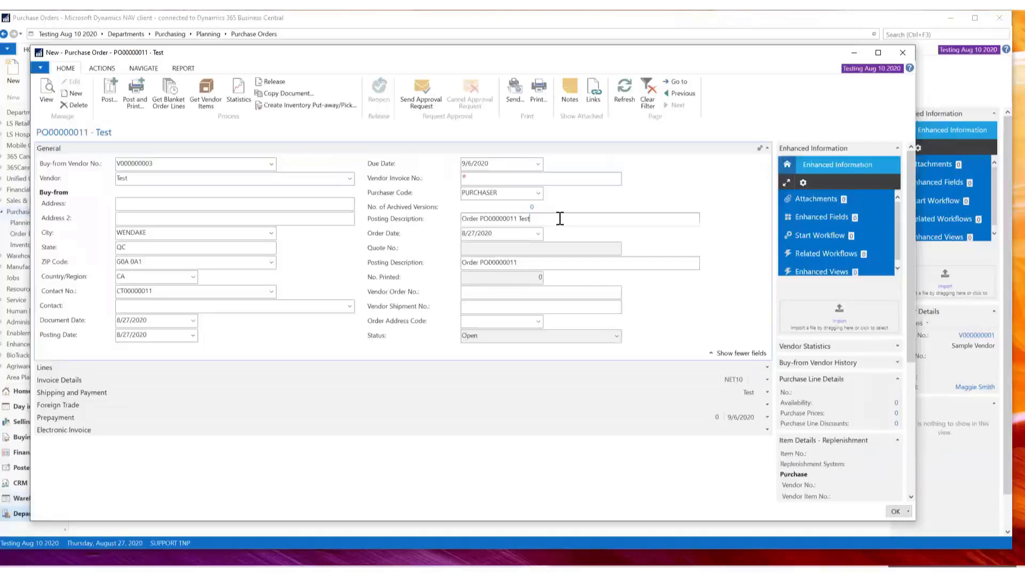
drag(504, 234, 462, 231)
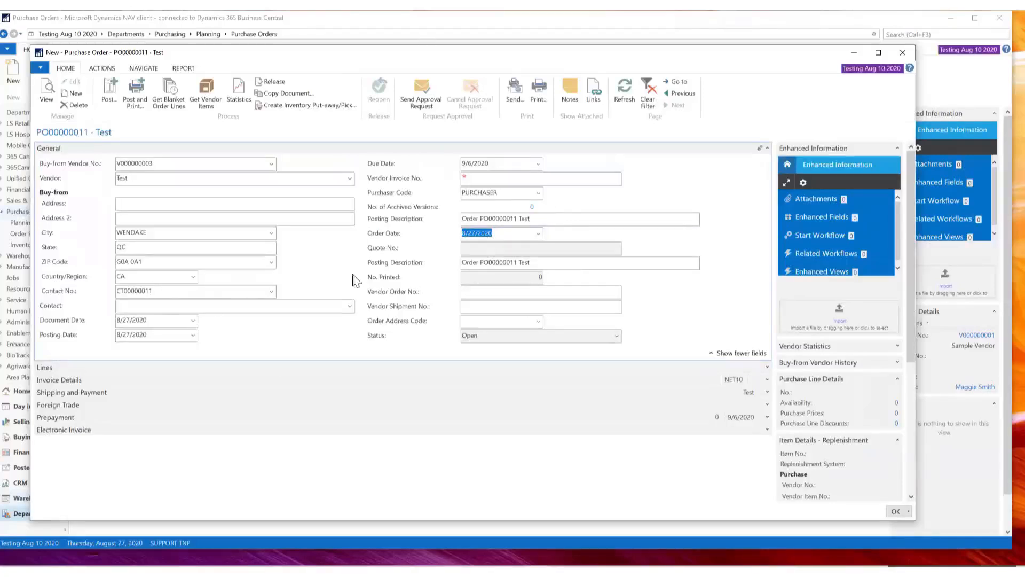
Step: Compare the document, posting, due and order dates, and look at the second Posting Description field
click(156, 319)
click(154, 335)
click(500, 163)
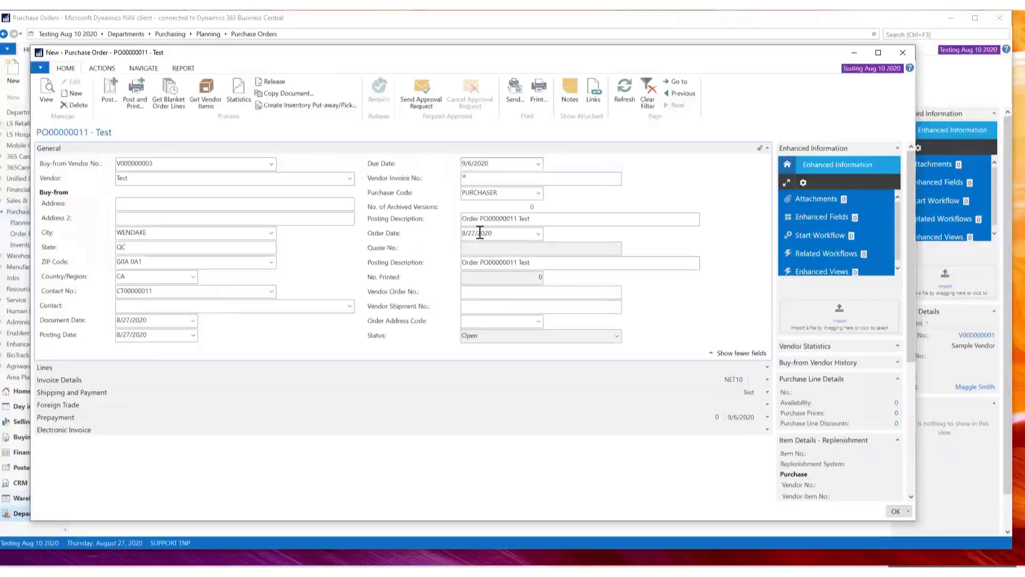
click(496, 233)
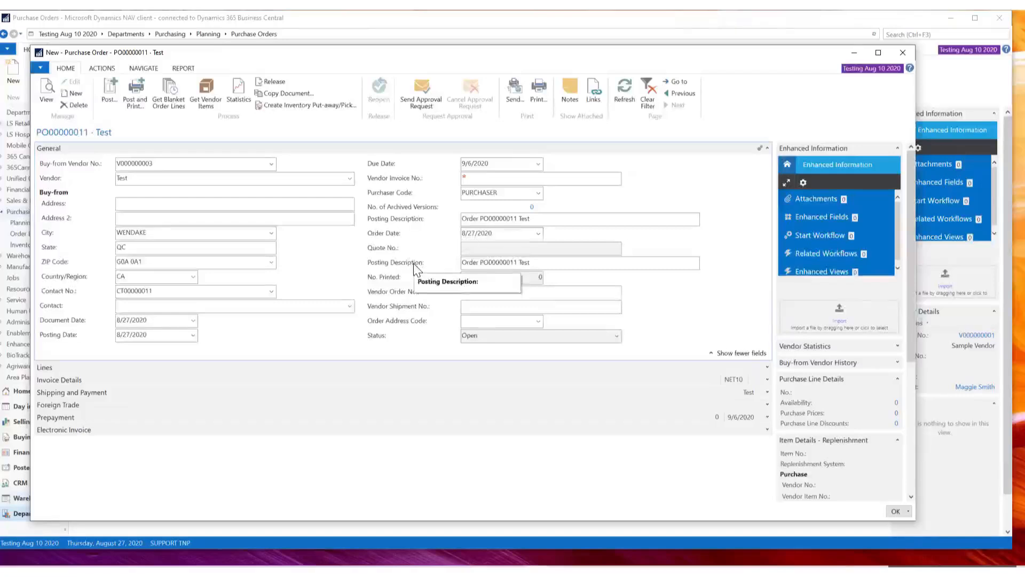
click(554, 263)
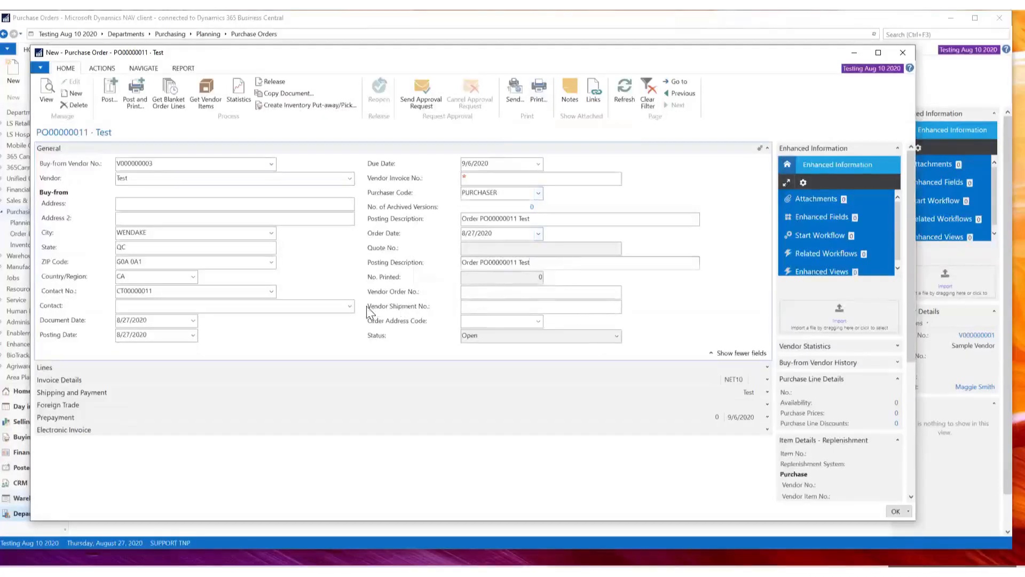
Step: Look at the vendor order and shipment number fields and check the available order address codes
click(495, 294)
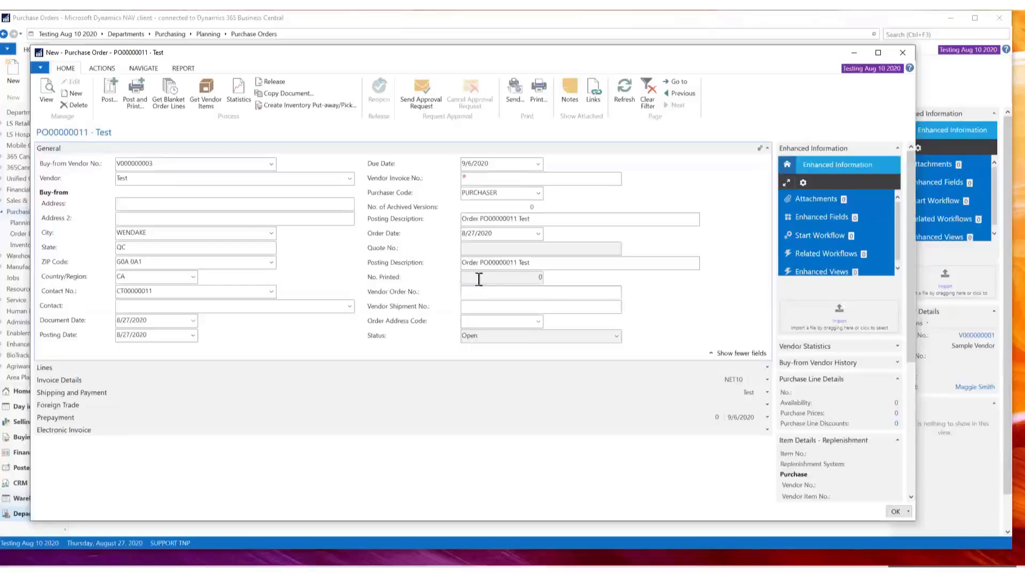
click(483, 308)
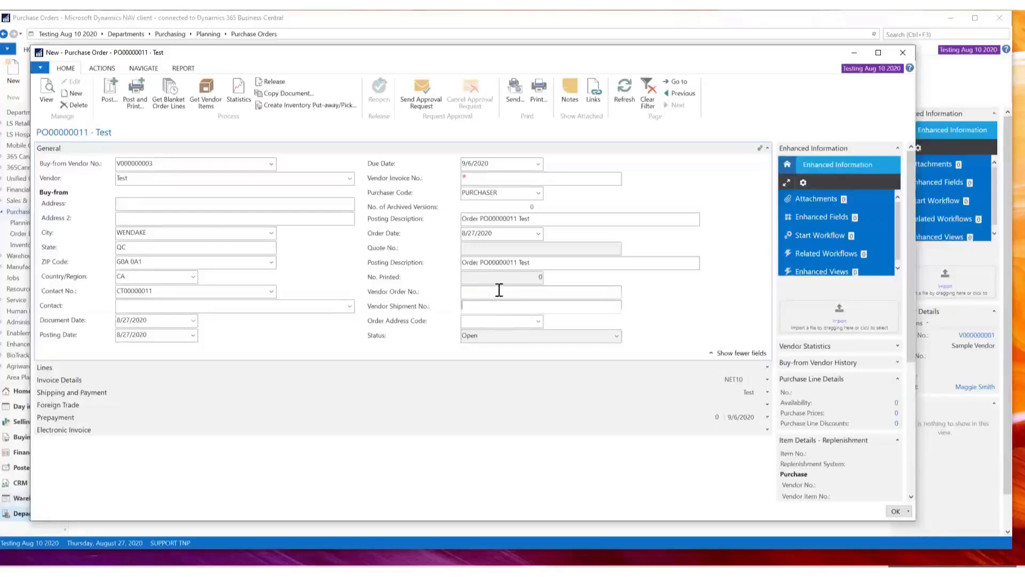
click(538, 321)
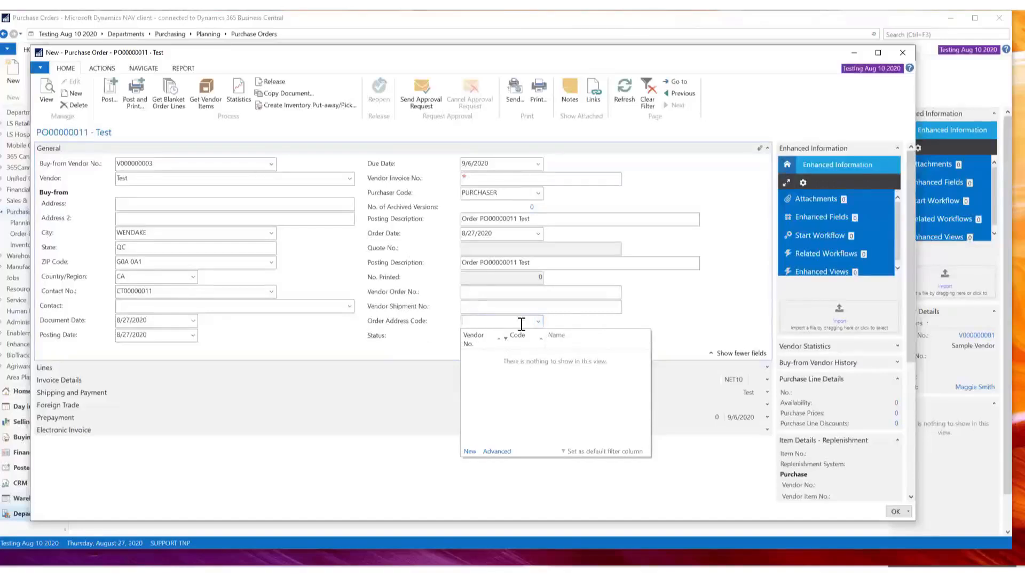
click(674, 308)
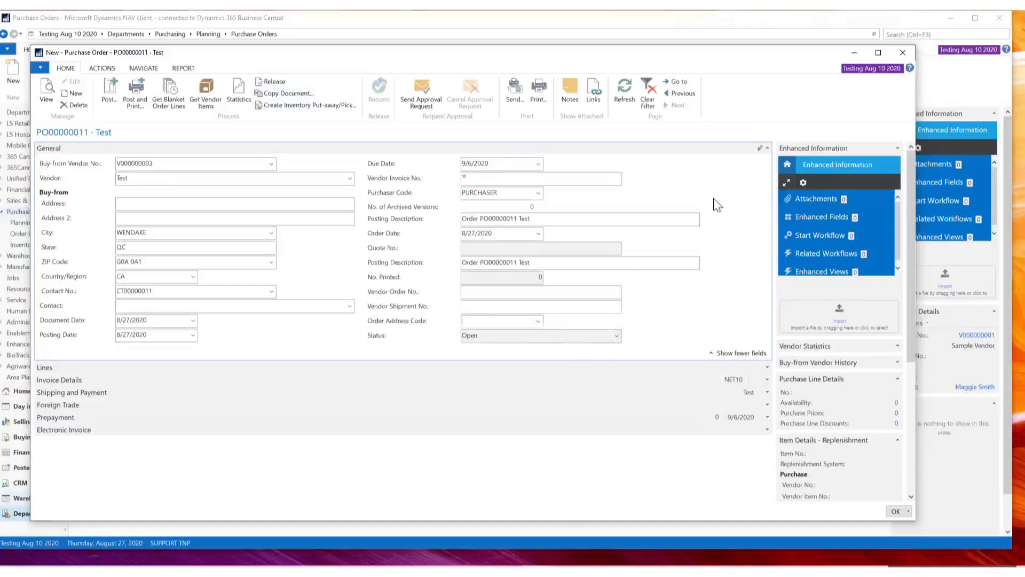
Step: Collapse the General section and expand Invoice Details to reach the currency code and related fields
click(767, 149)
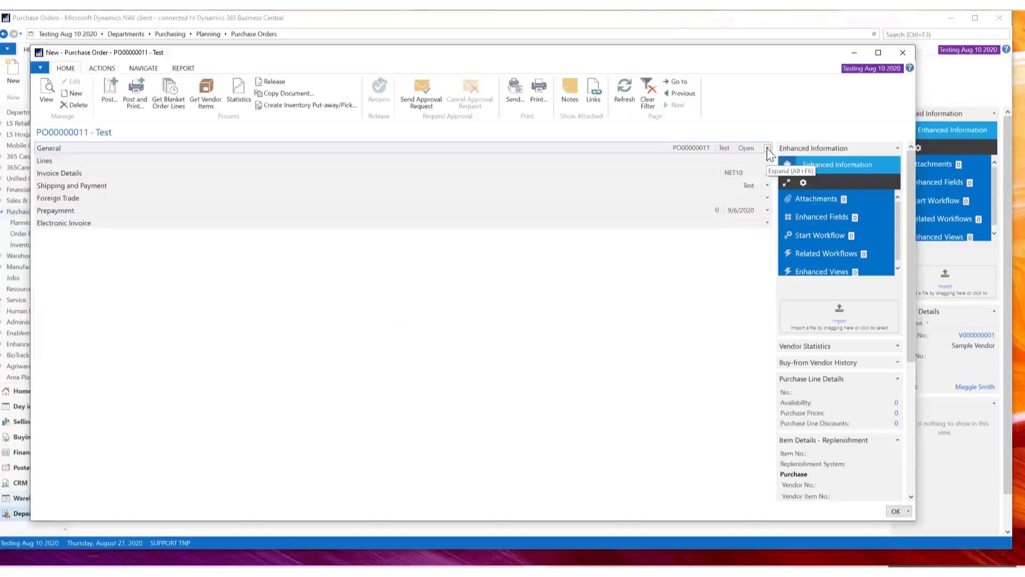
click(768, 172)
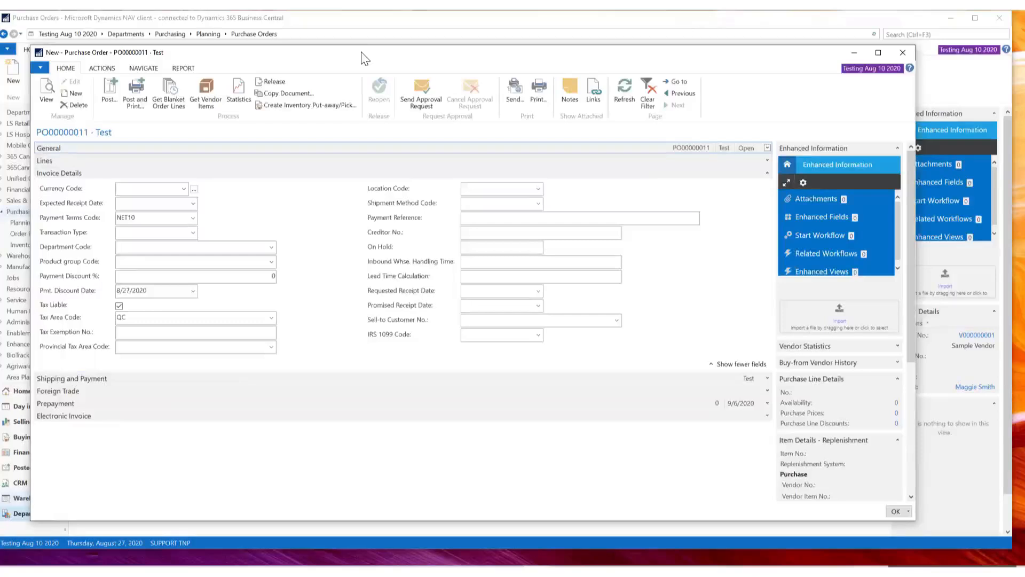
drag(362, 58, 364, 59)
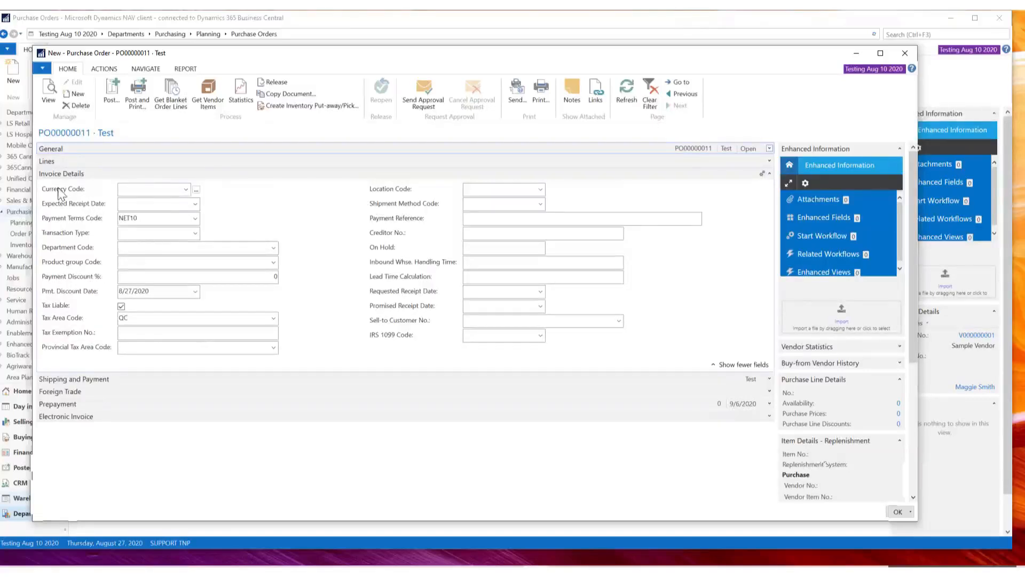
mouse_move(56, 188)
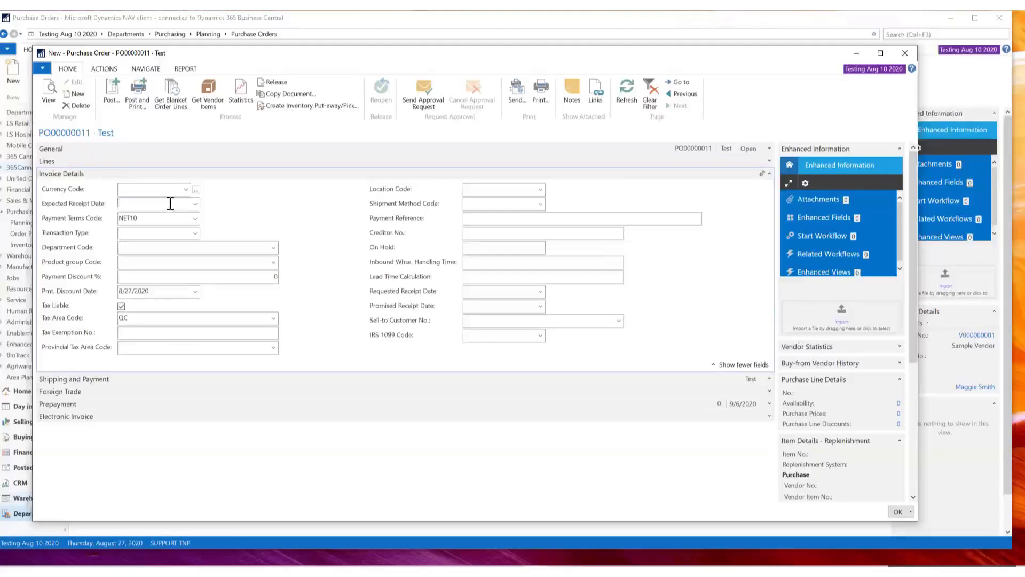
Step: Set the order's expected receipt date to 8/31/2020
click(195, 204)
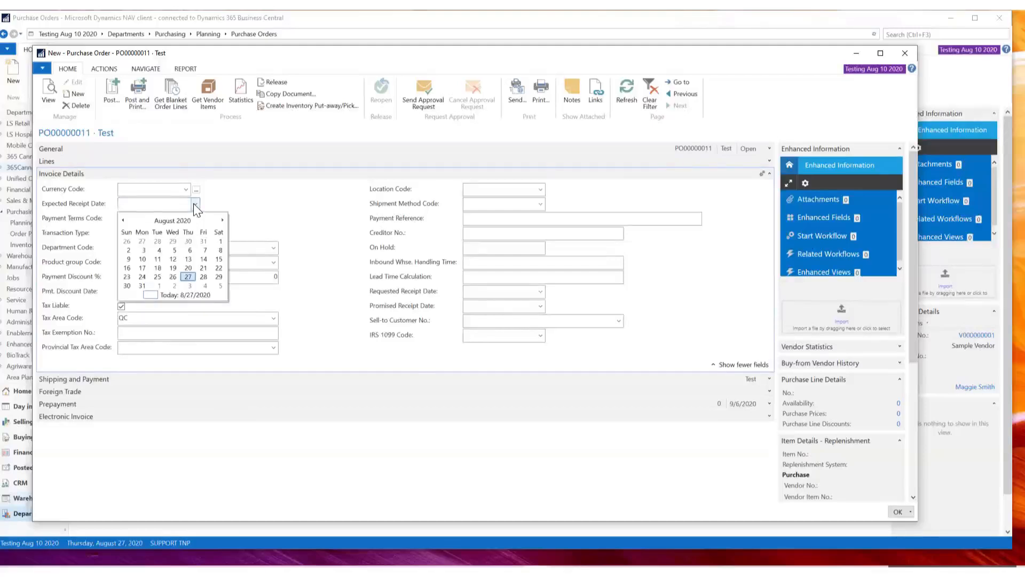
click(142, 286)
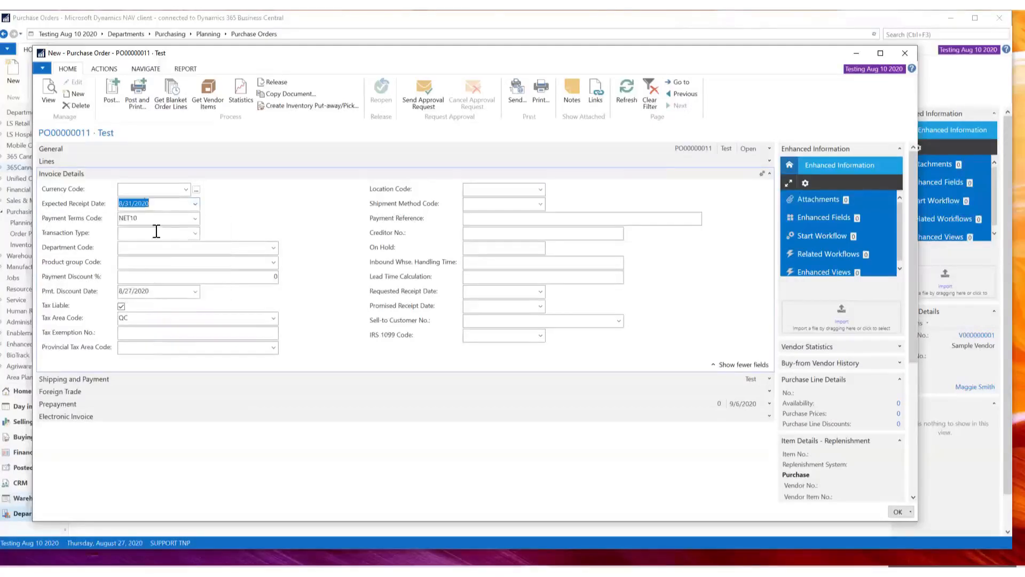
click(167, 205)
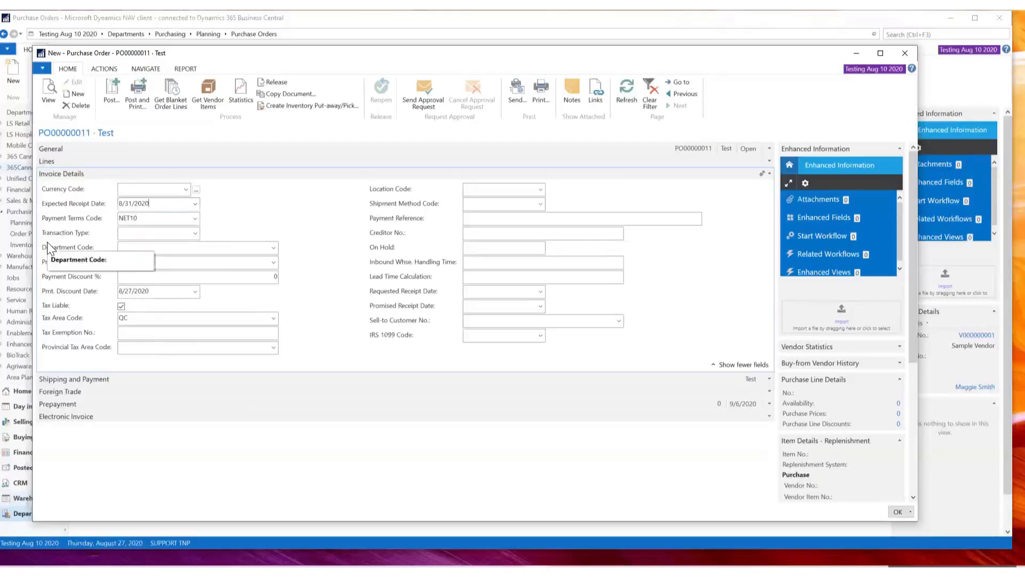
Step: Check the available transaction types without picking one, and look at the product group code field
click(195, 235)
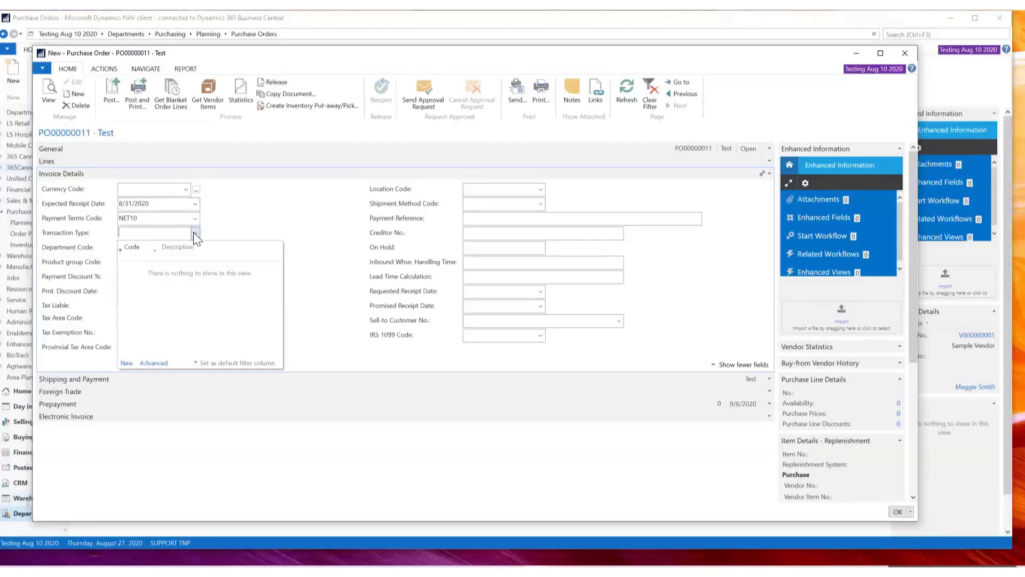
click(196, 235)
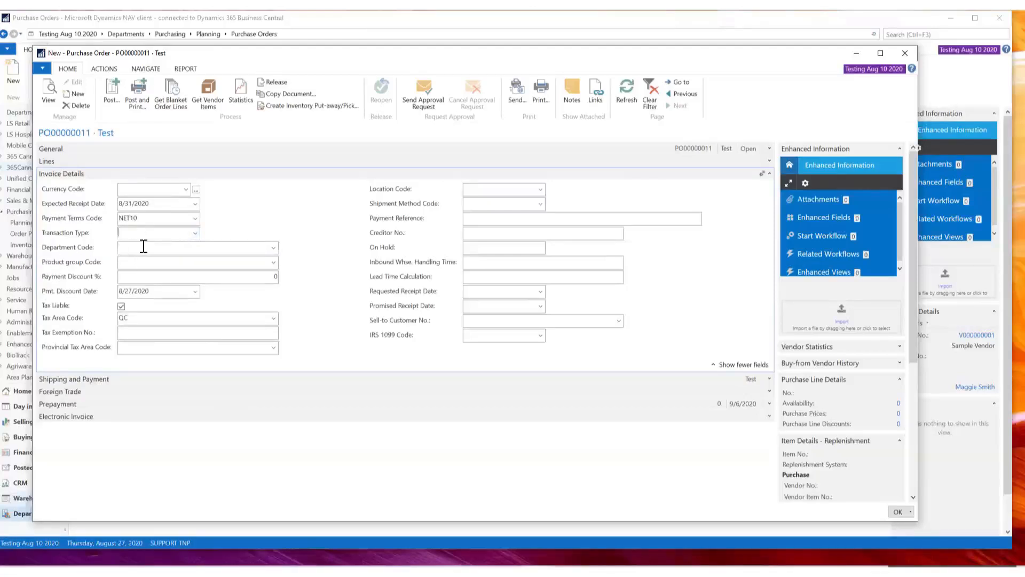
click(137, 262)
Step: Browse the department codes, set the order's department code to OPERATIONS, and move on to the payment discount percentage
click(137, 248)
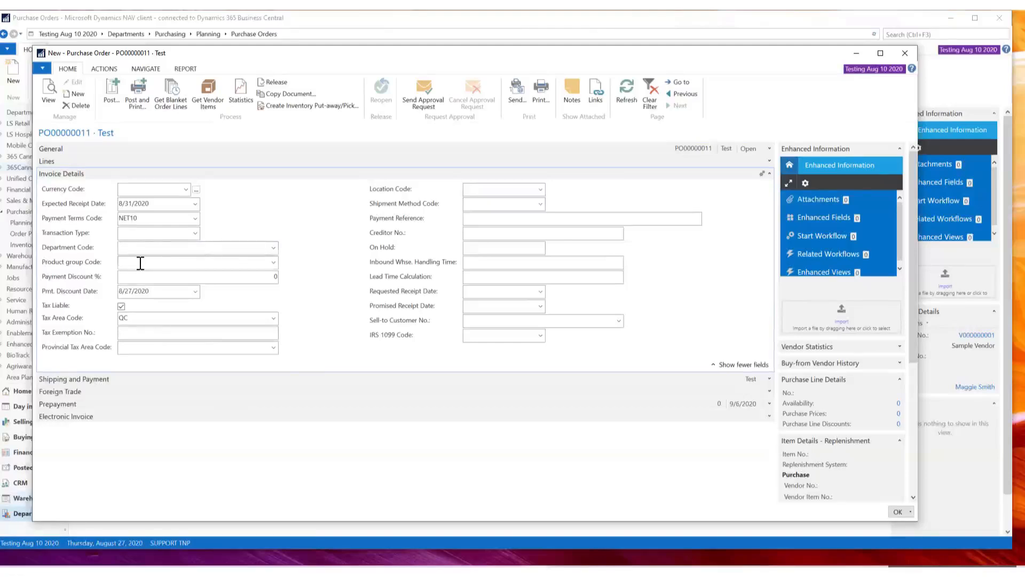
click(274, 249)
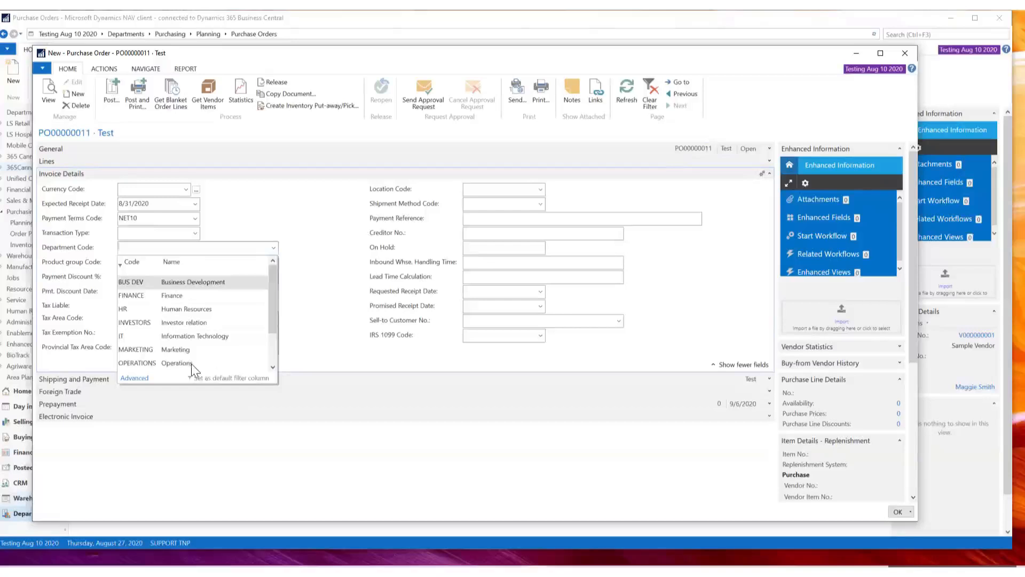
scroll(191, 365, down, 1)
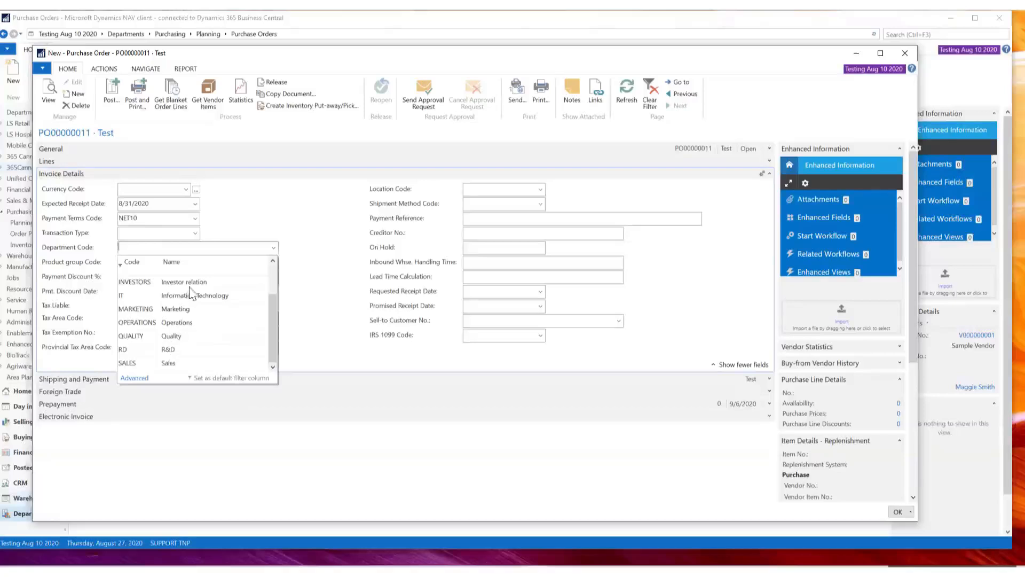
scroll(207, 338, up, 1)
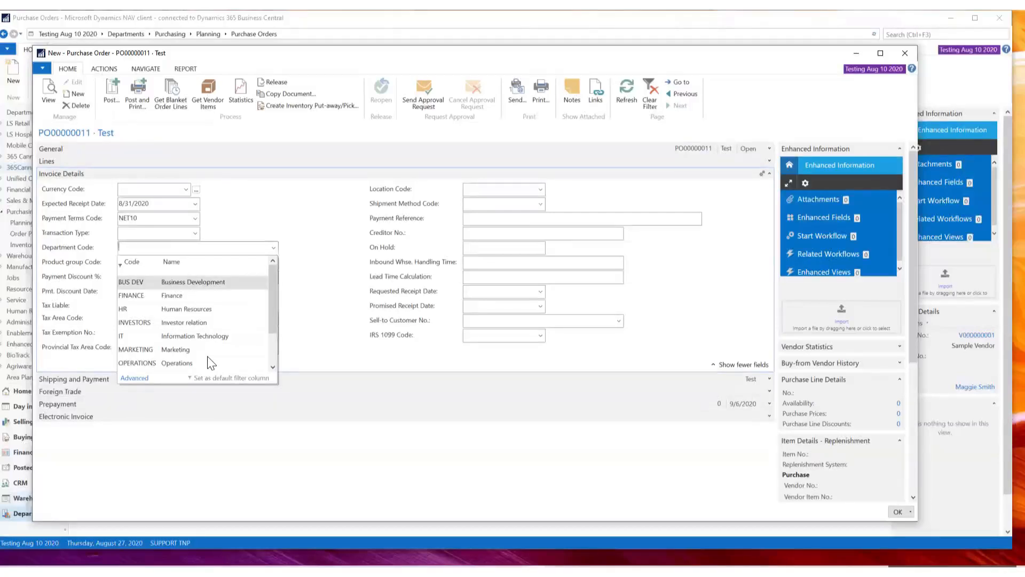
scroll(203, 364, down, 1)
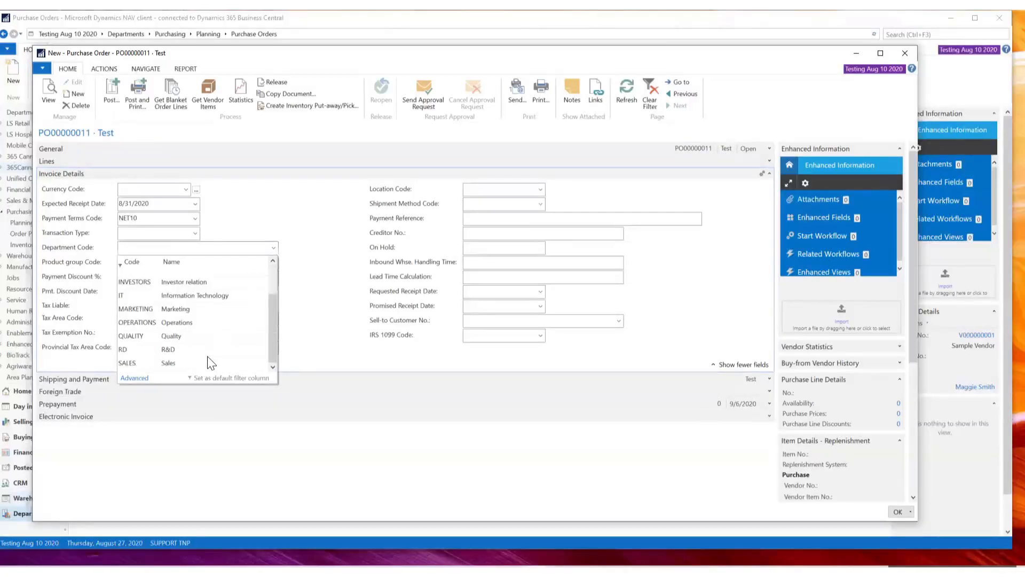
click(181, 323)
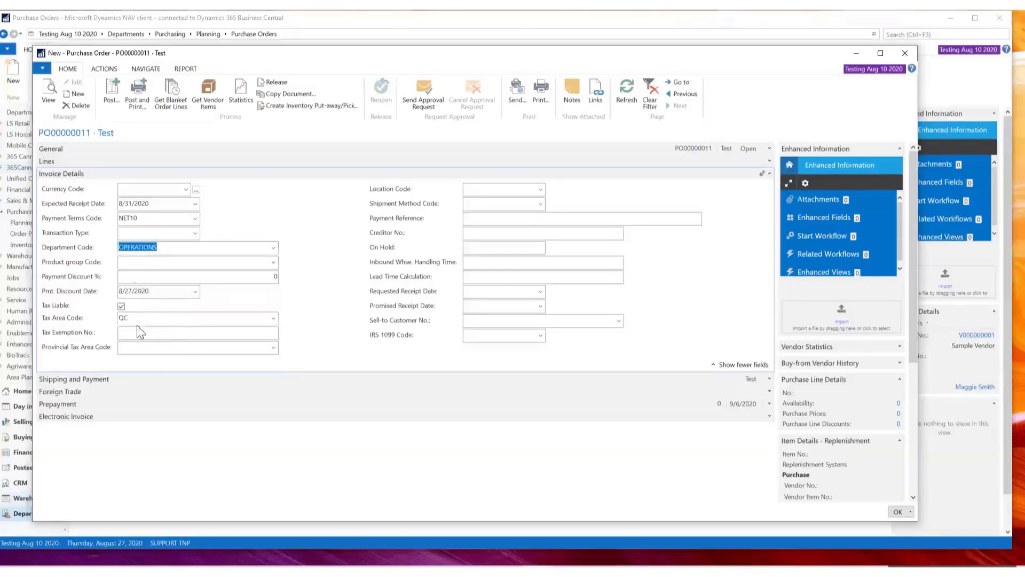
key(Tab)
key(Tab)
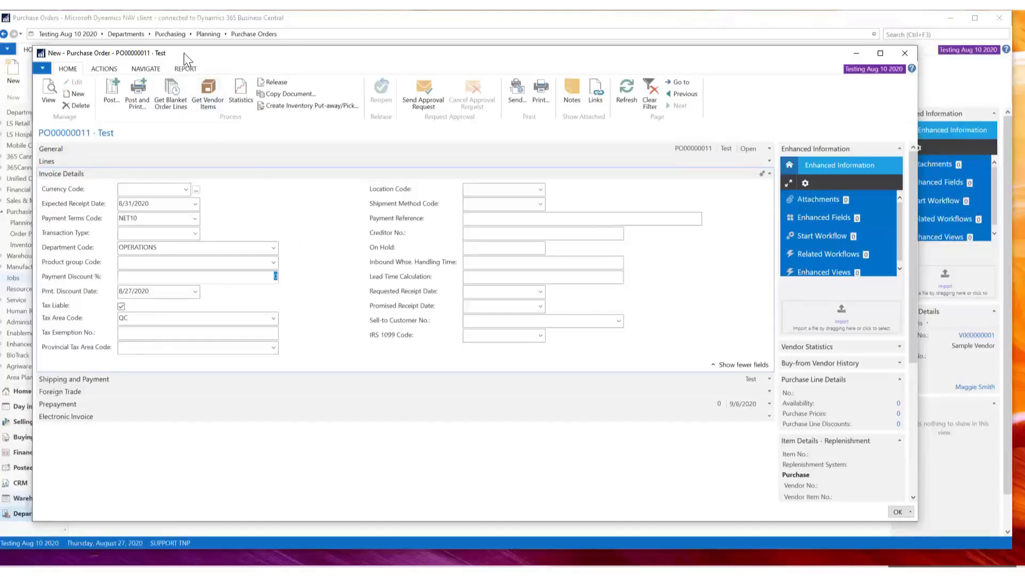
Step: Move the purchase order window higher and expand the Prepayment section alongside the payment terms and payment discount fields
drag(184, 52, 176, 31)
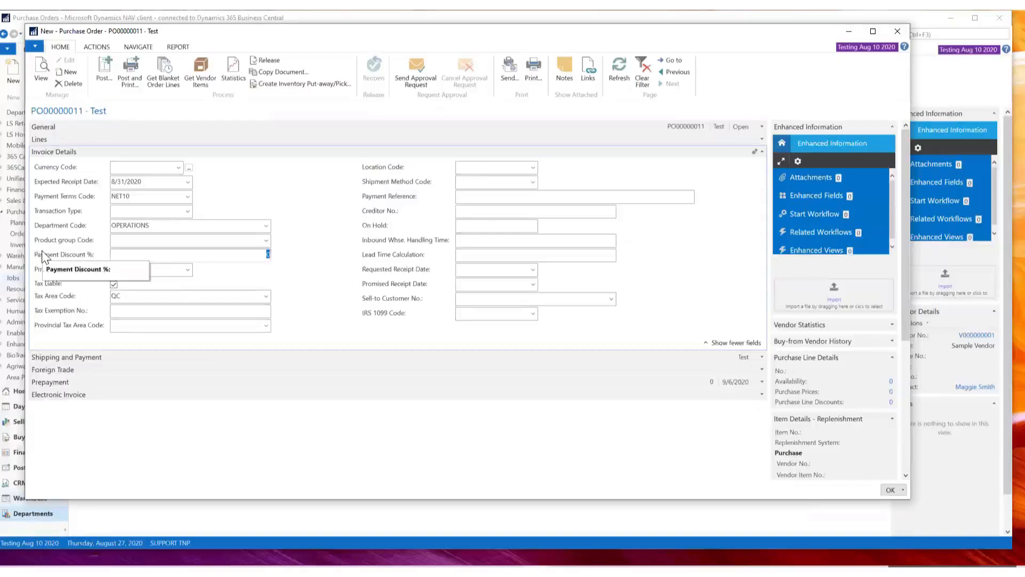
click(761, 382)
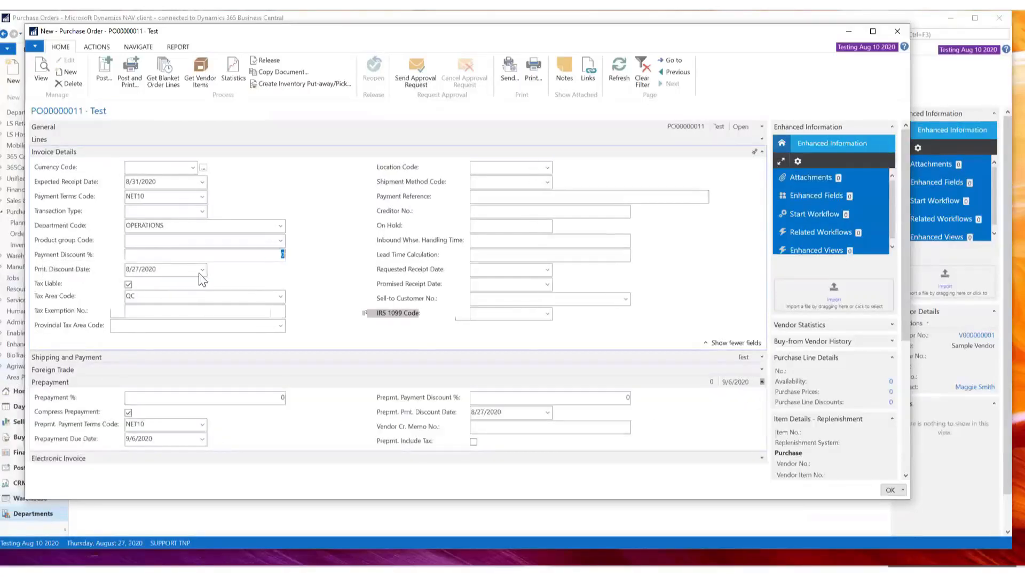
click(160, 196)
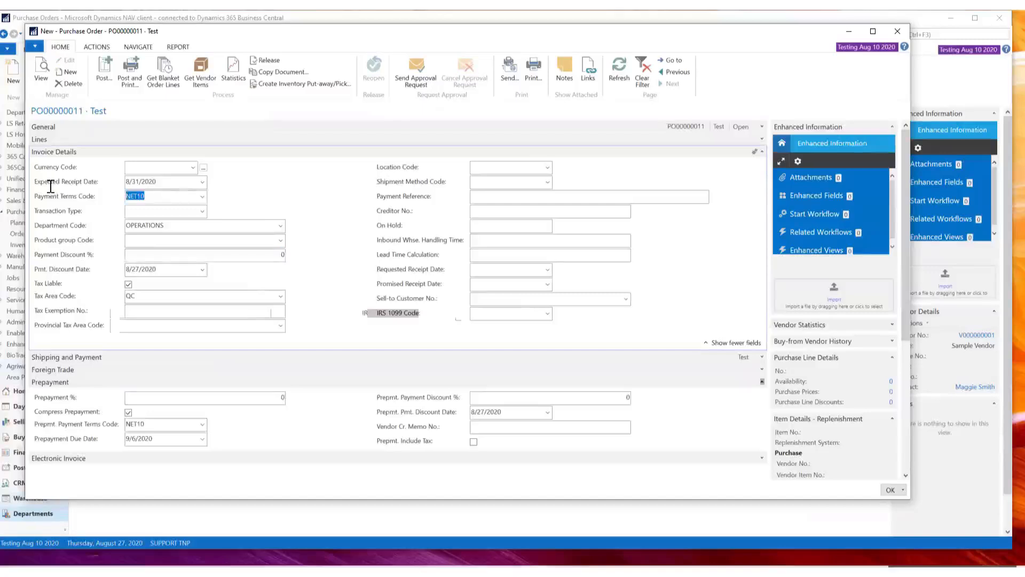
click(131, 254)
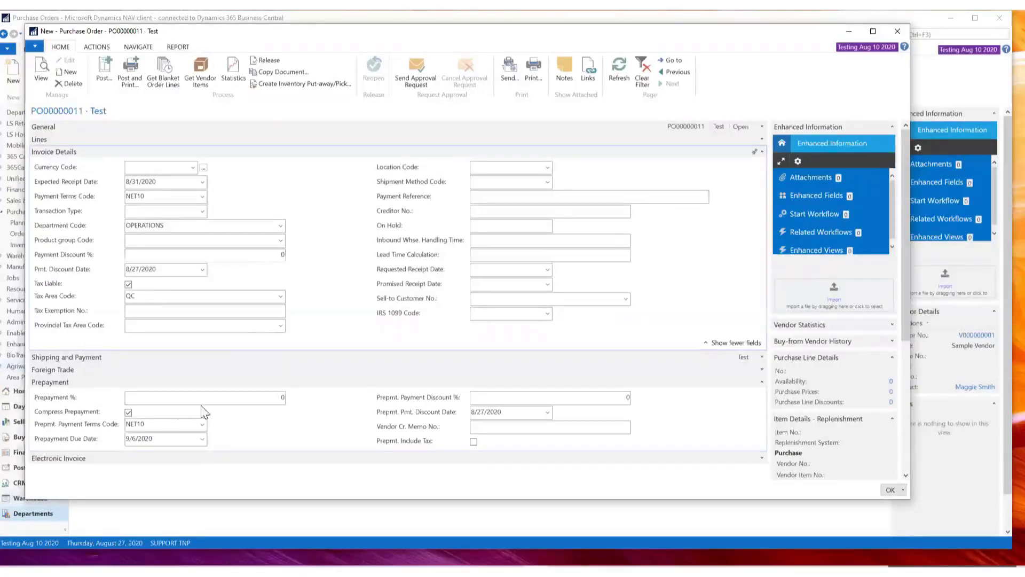
Step: Examine the prepayment percentage, browse the prepayment payment terms codes without picking one, and look at the payment discount date
click(280, 396)
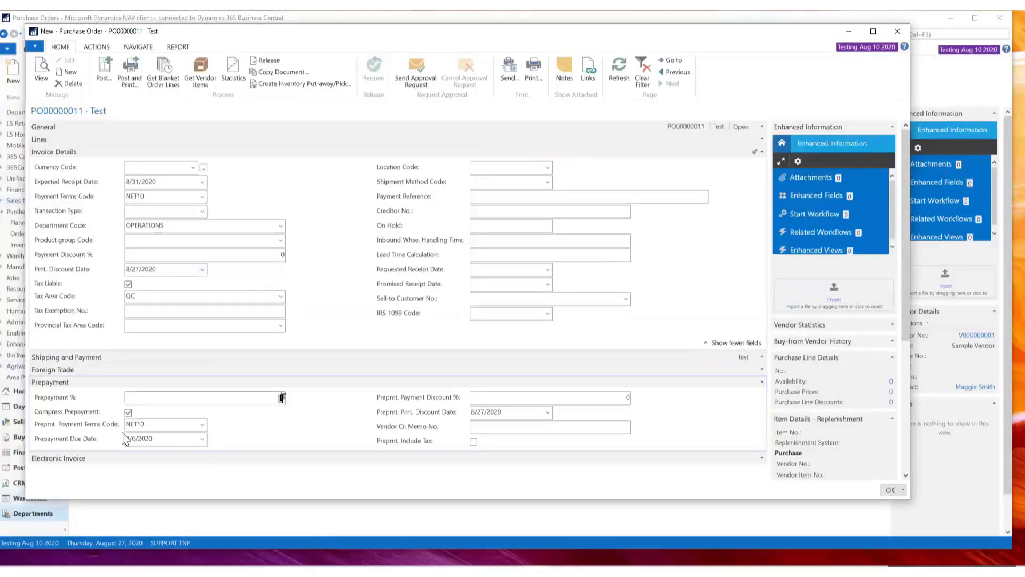
click(201, 425)
scroll(206, 523, down, 3)
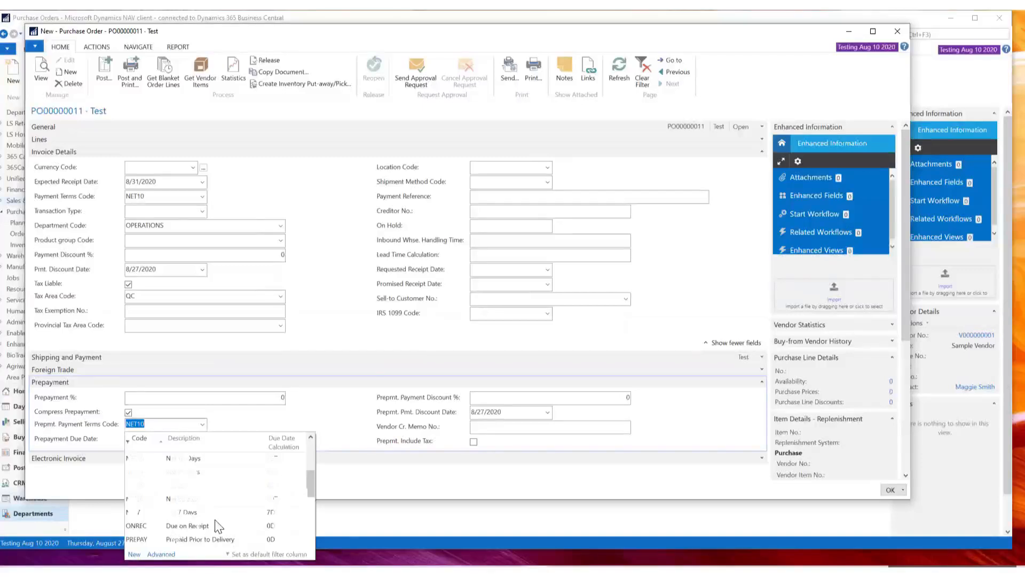
click(308, 417)
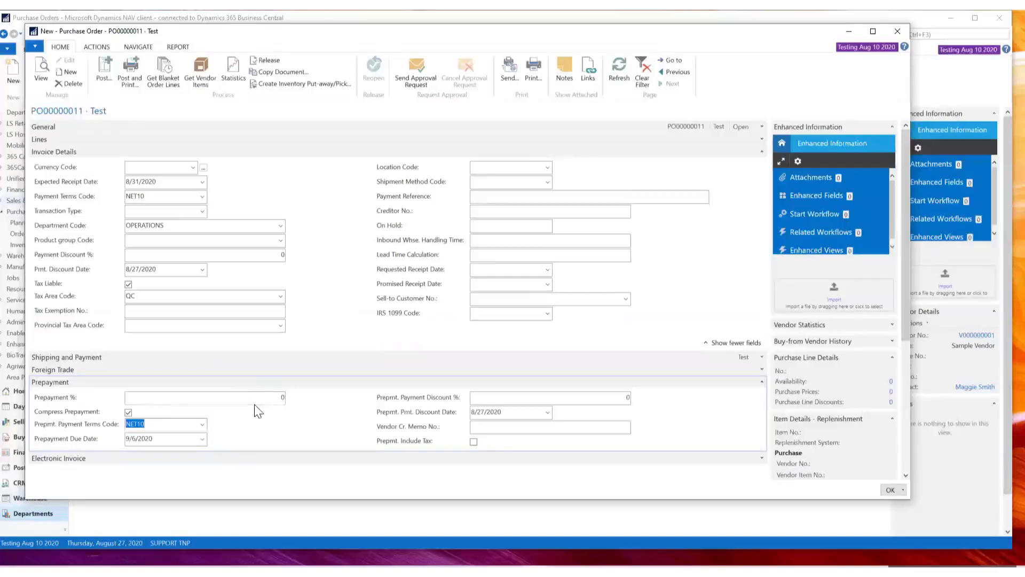
click(271, 398)
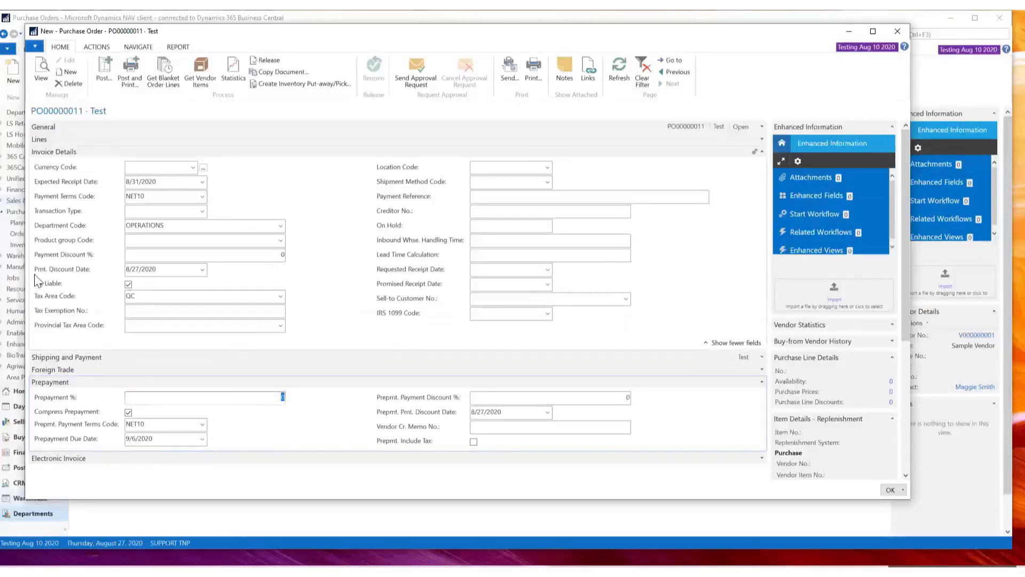
click(164, 271)
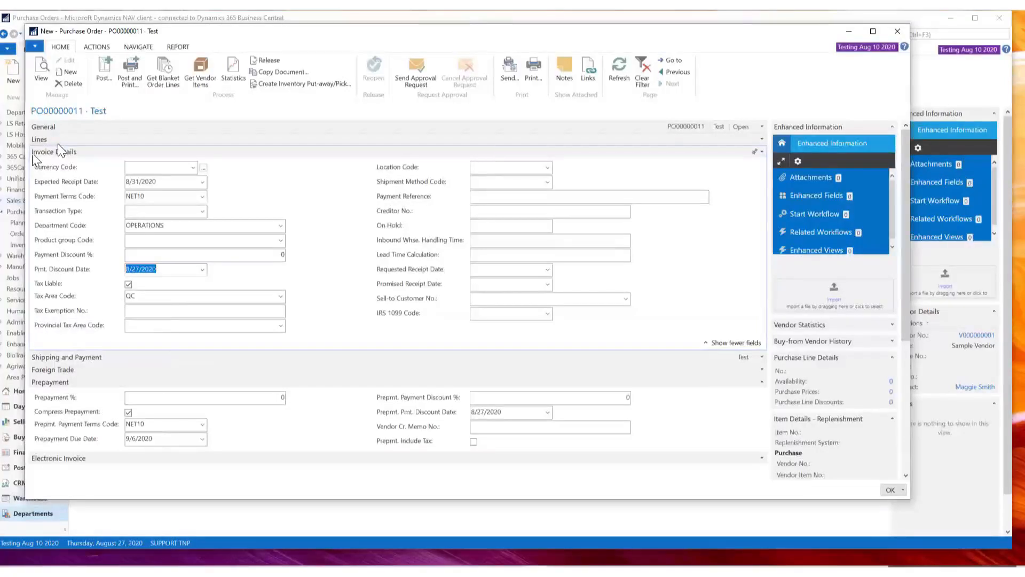
Step: Move the Invoice Details FastTab above Lines on the purchase order page, then reopen the 8/27/2020 order and collapse its Prepayment section
click(35, 47)
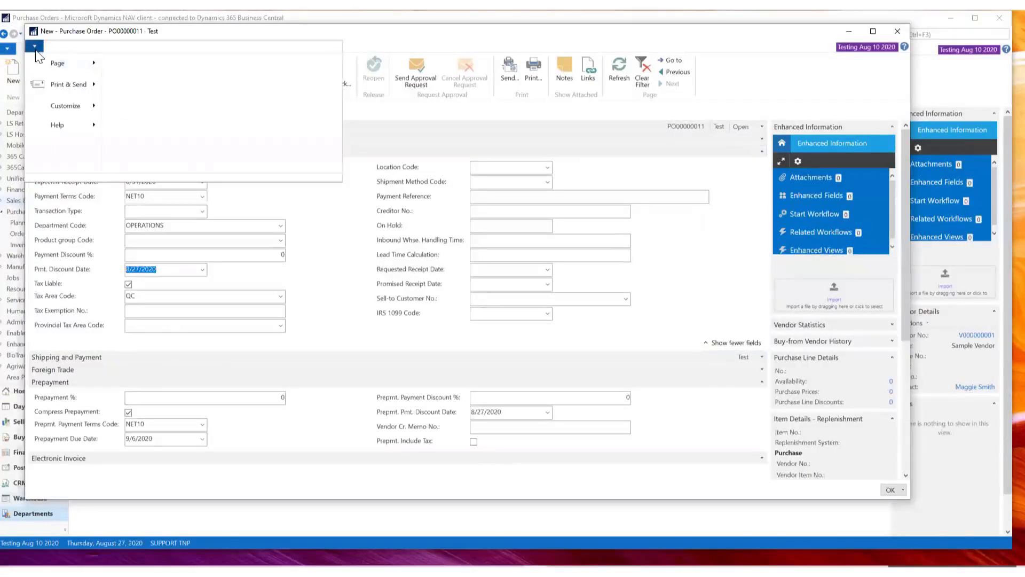
mouse_move(43, 101)
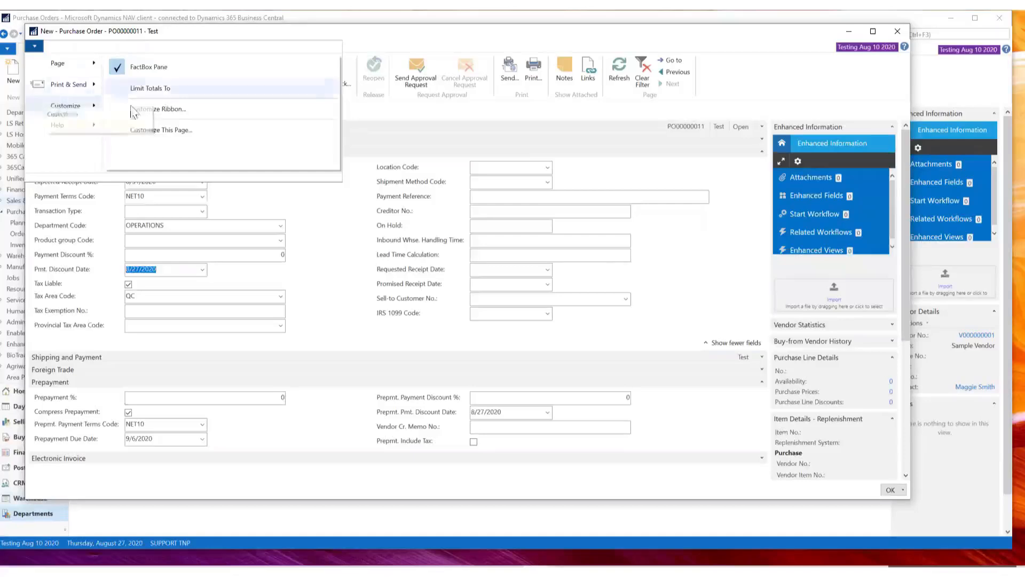
click(156, 138)
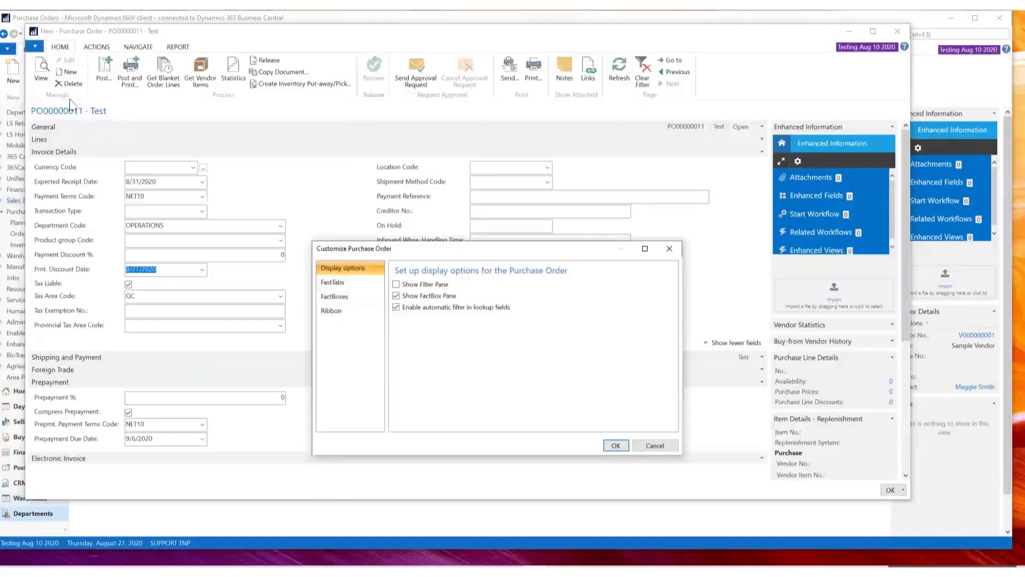
click(333, 283)
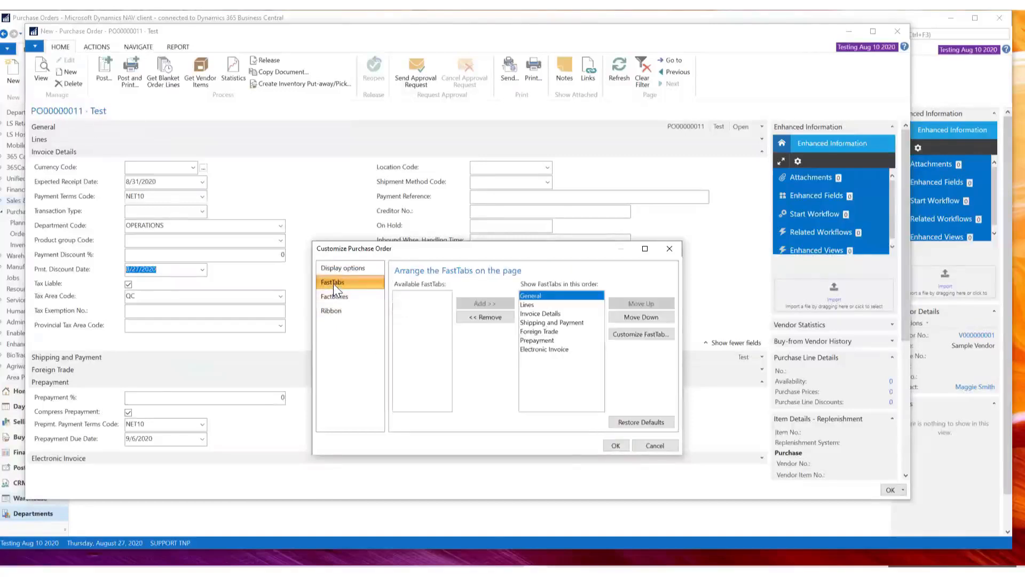
click(549, 313)
click(636, 303)
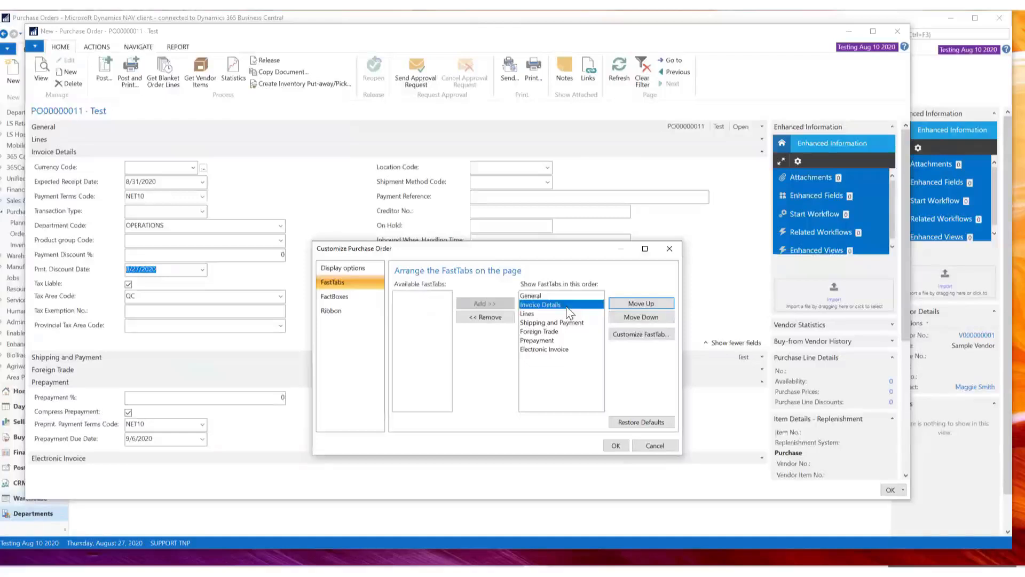
click(614, 445)
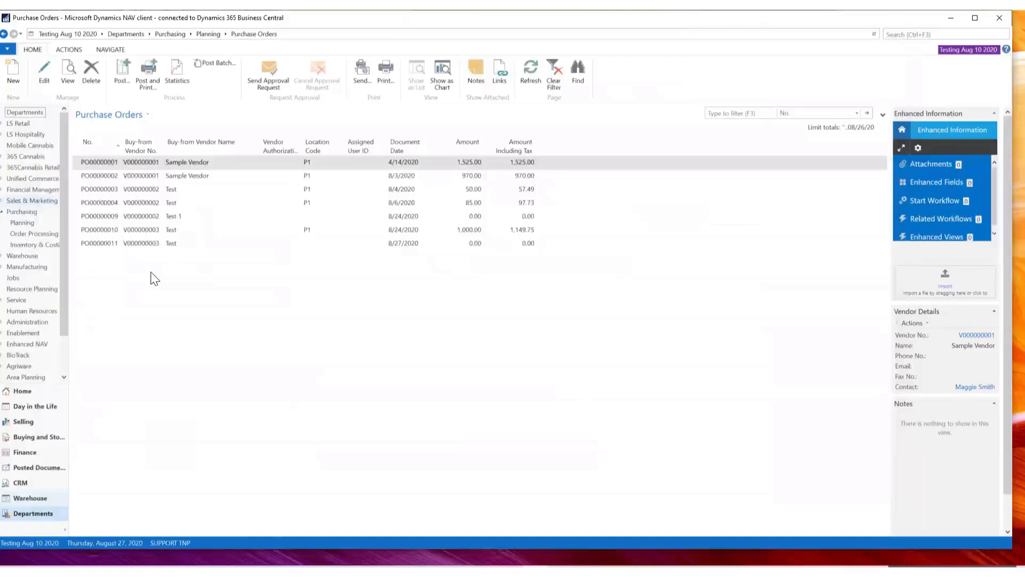
double_click(144, 244)
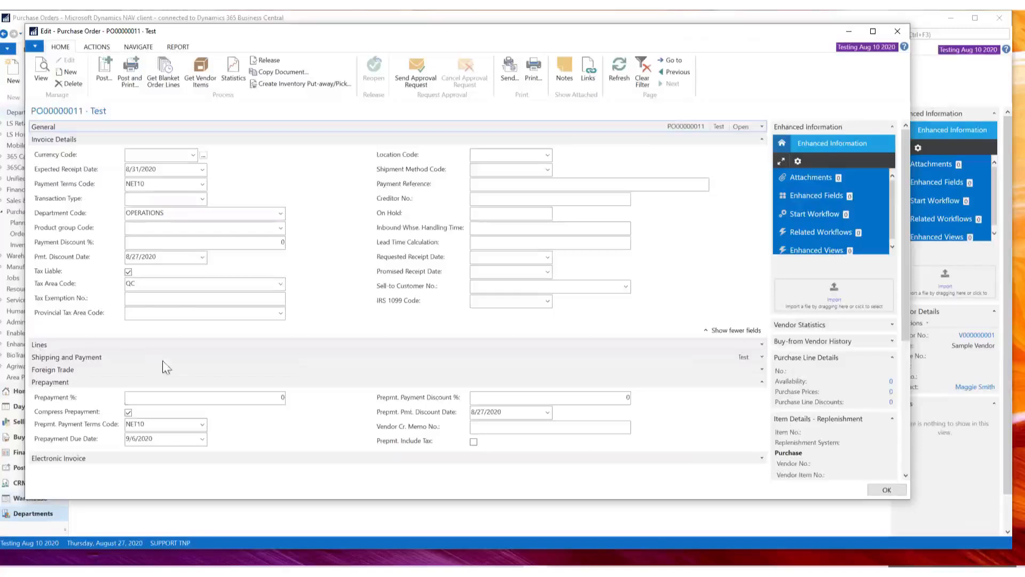
click(761, 383)
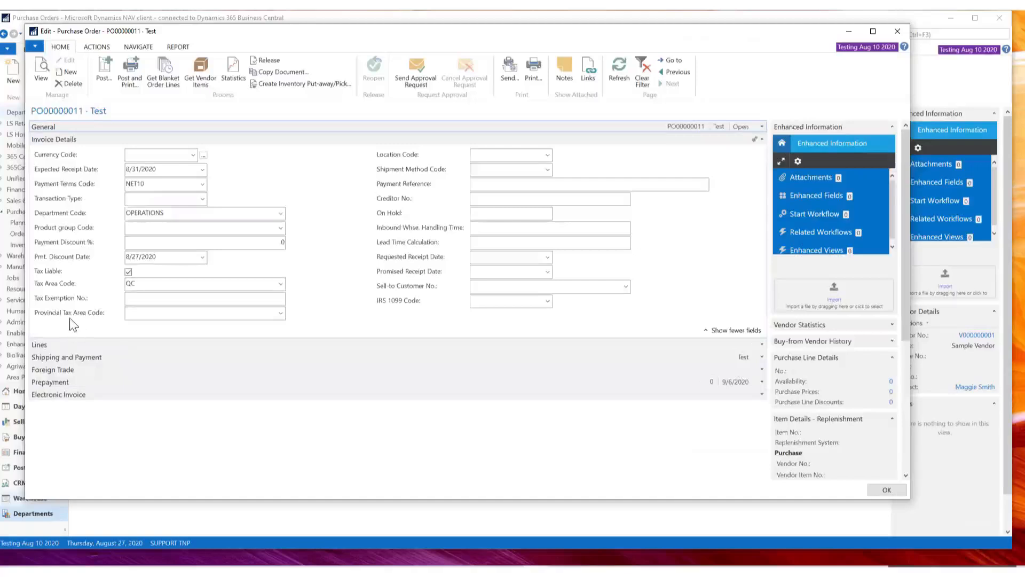
Step: Set the order's provincial tax area code to QC and accept the posting of the tax entry
click(178, 314)
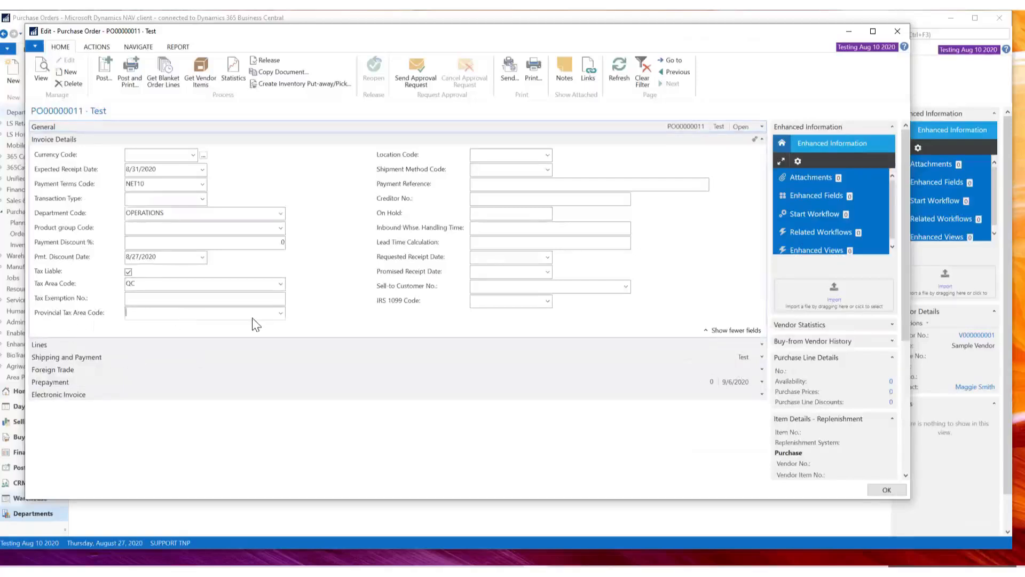
click(279, 313)
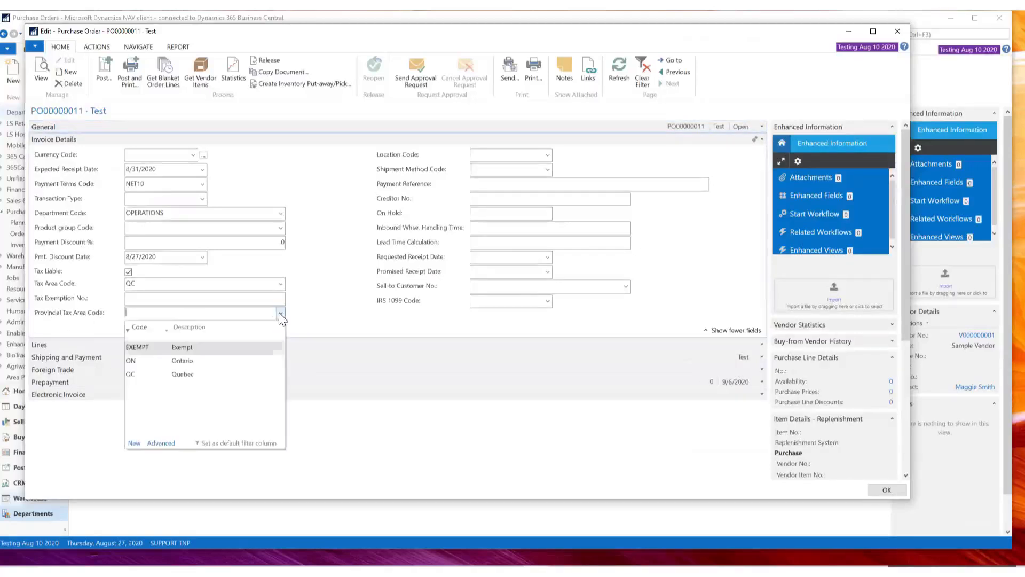
click(178, 375)
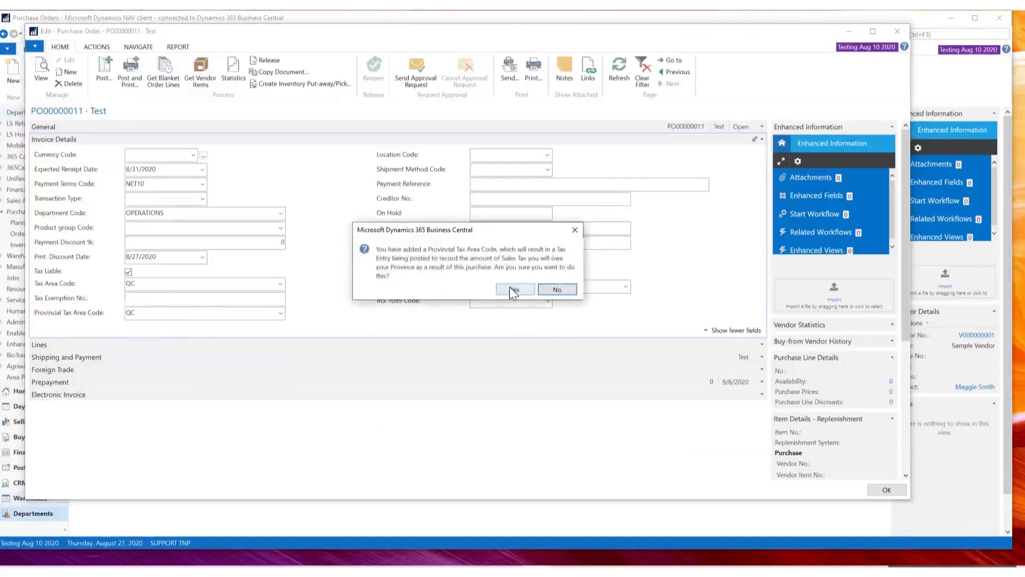
click(512, 289)
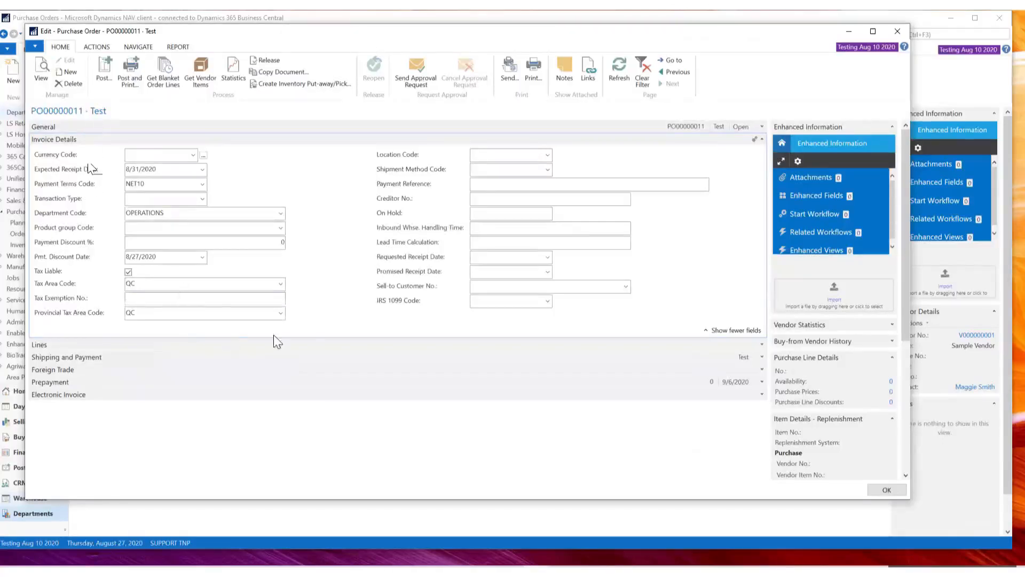
Step: Set the order's location code to P1 and go through the shipment method, payment reference and creditor number fields, leaving them empty
click(548, 156)
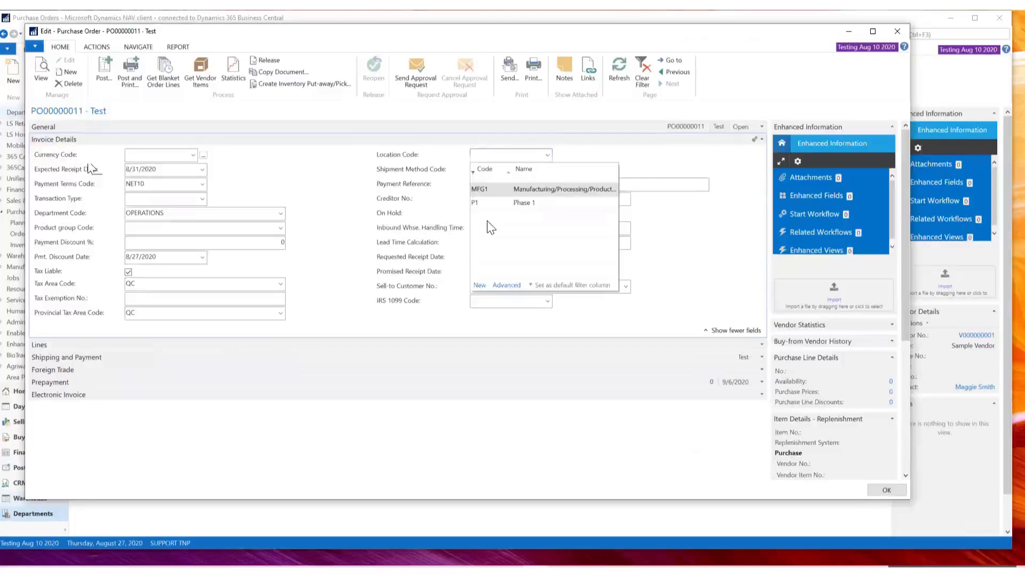
click(489, 205)
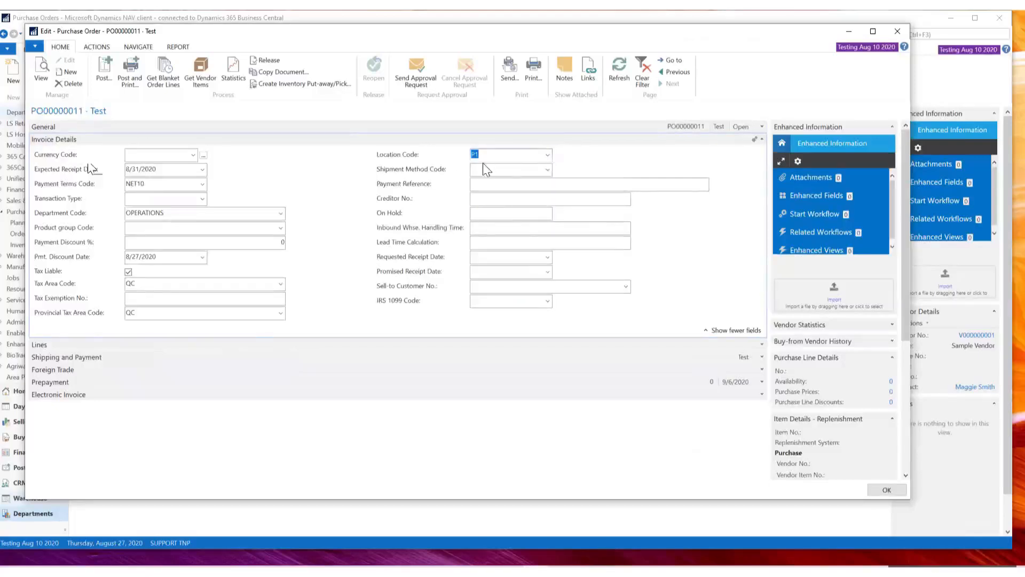
click(500, 170)
click(521, 183)
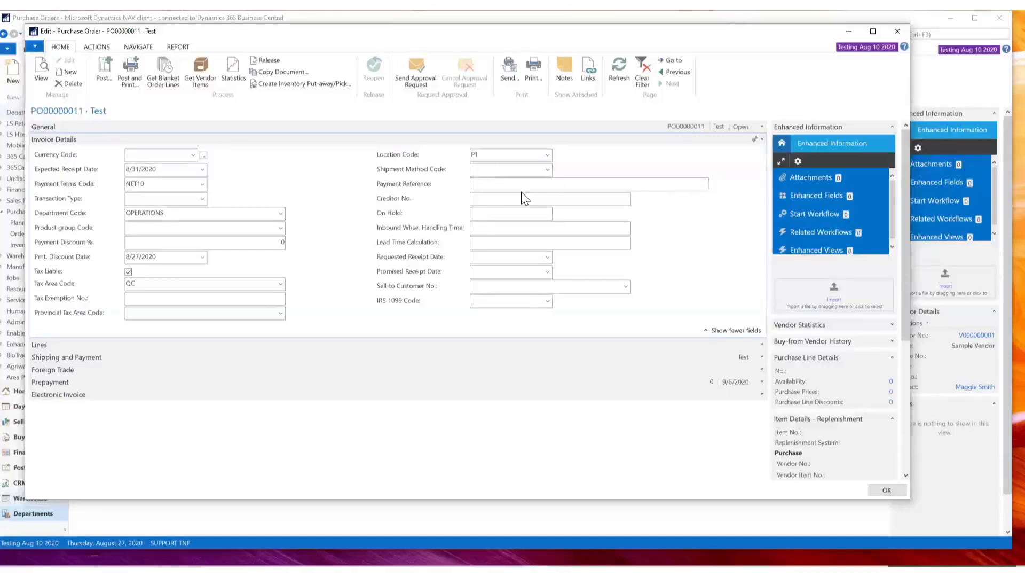
click(488, 197)
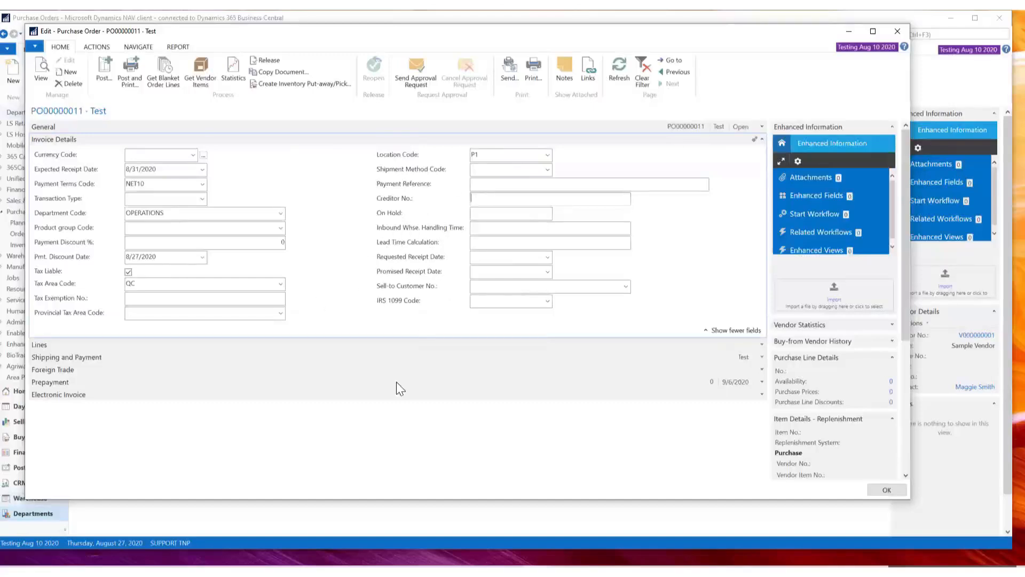
Step: Set the order's requested receipt date to 8/31/2020 and its promised receipt date to 8/28/2020
click(487, 256)
click(547, 258)
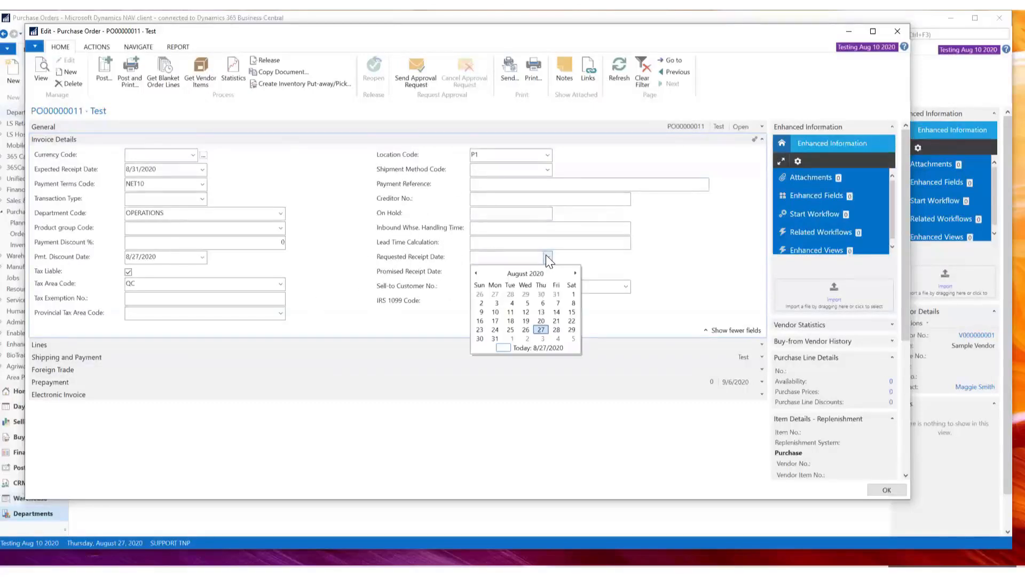
click(494, 338)
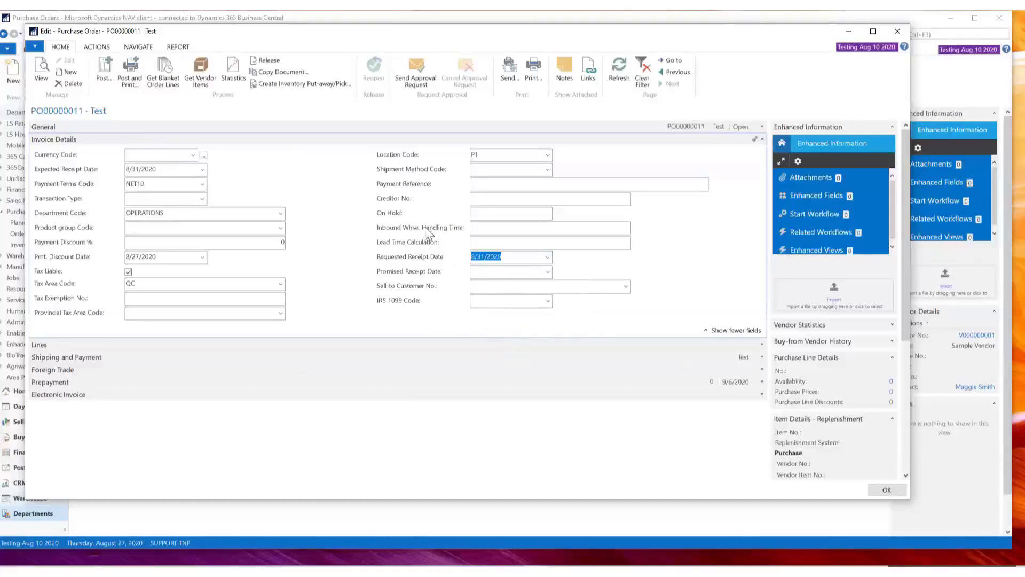
click(502, 270)
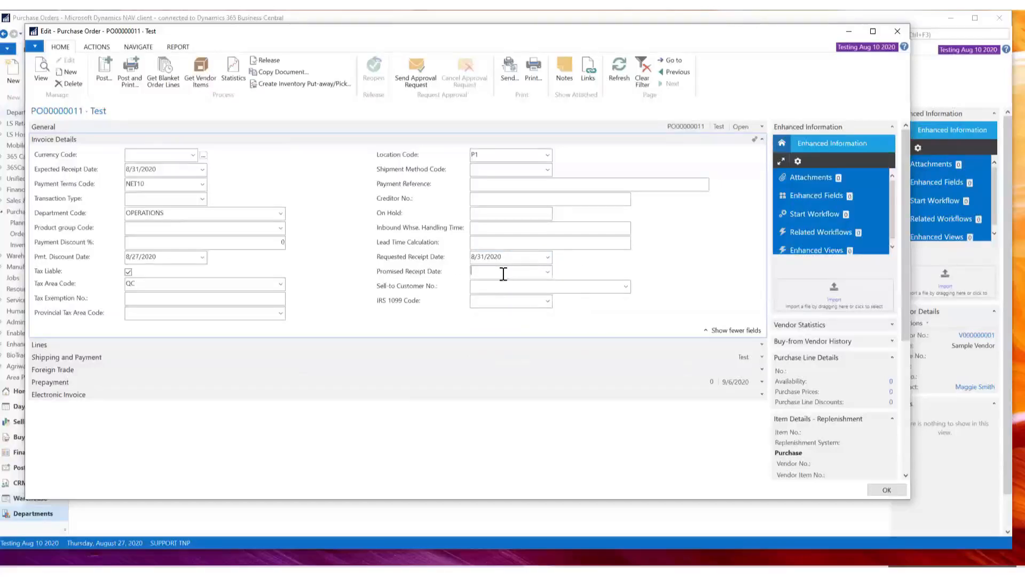
click(548, 273)
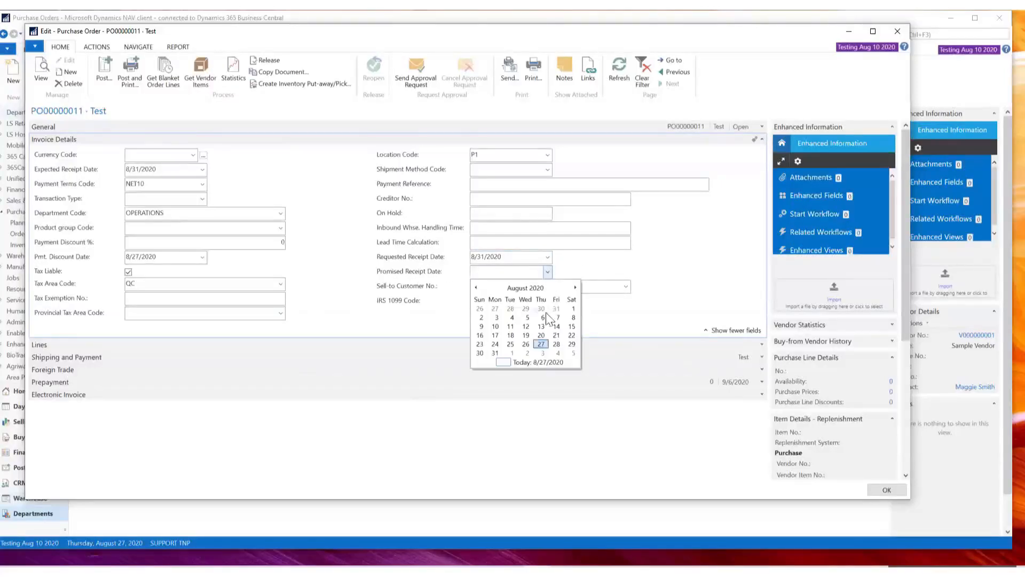
click(557, 343)
click(508, 270)
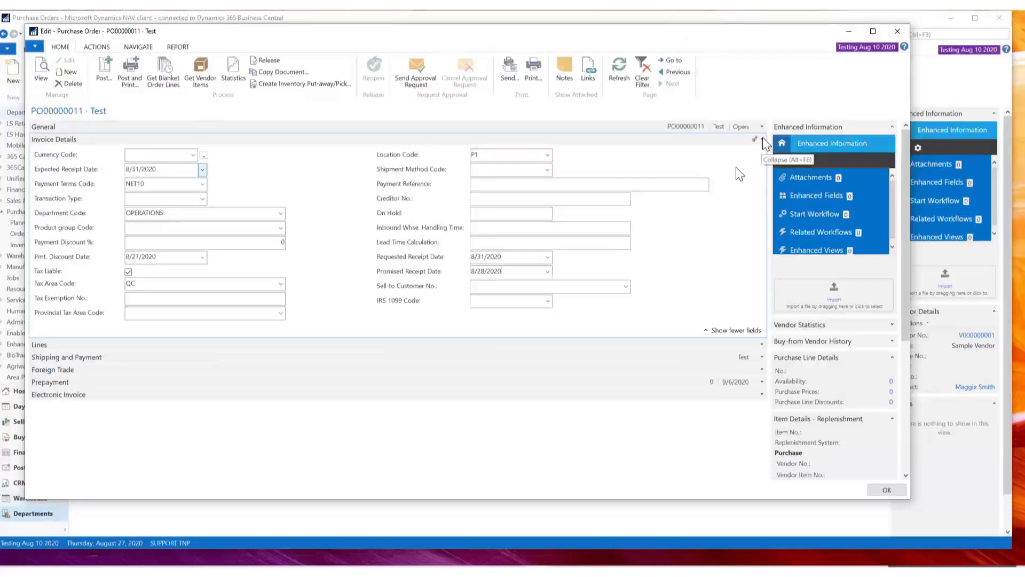
Step: Expand the Lines section of the purchase order and leave the Invoice Details section collapsed
click(763, 140)
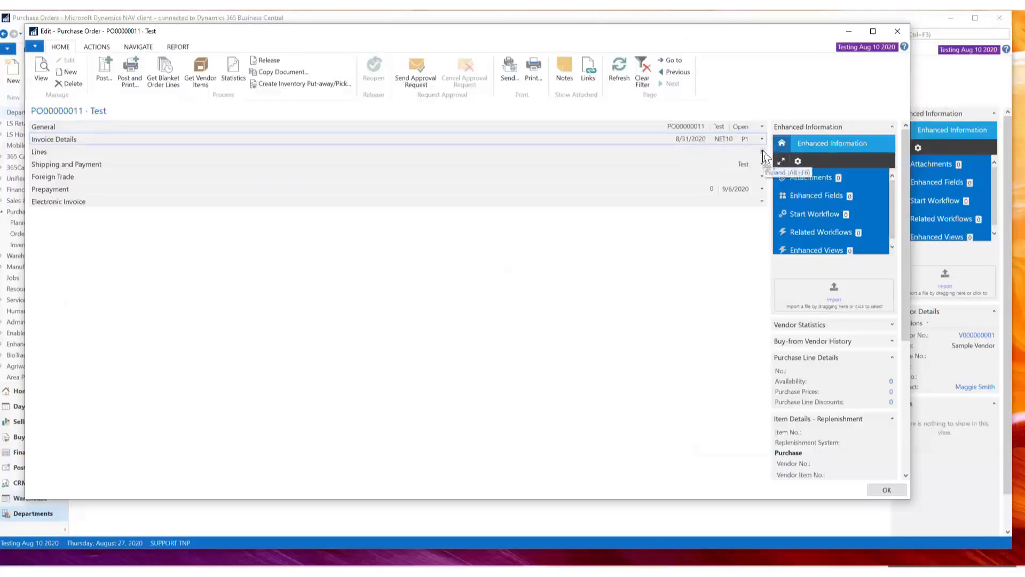
click(763, 153)
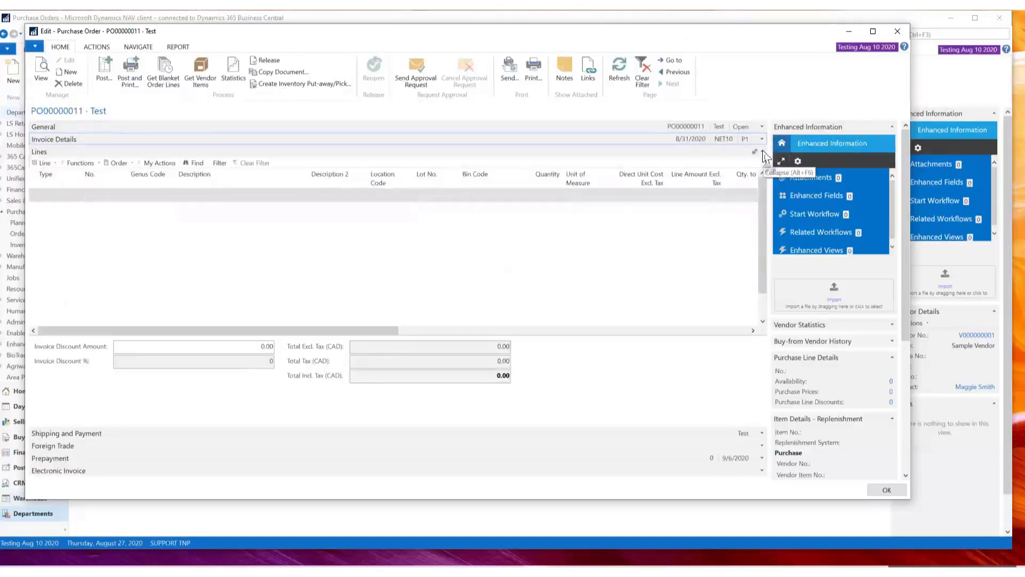
click(761, 139)
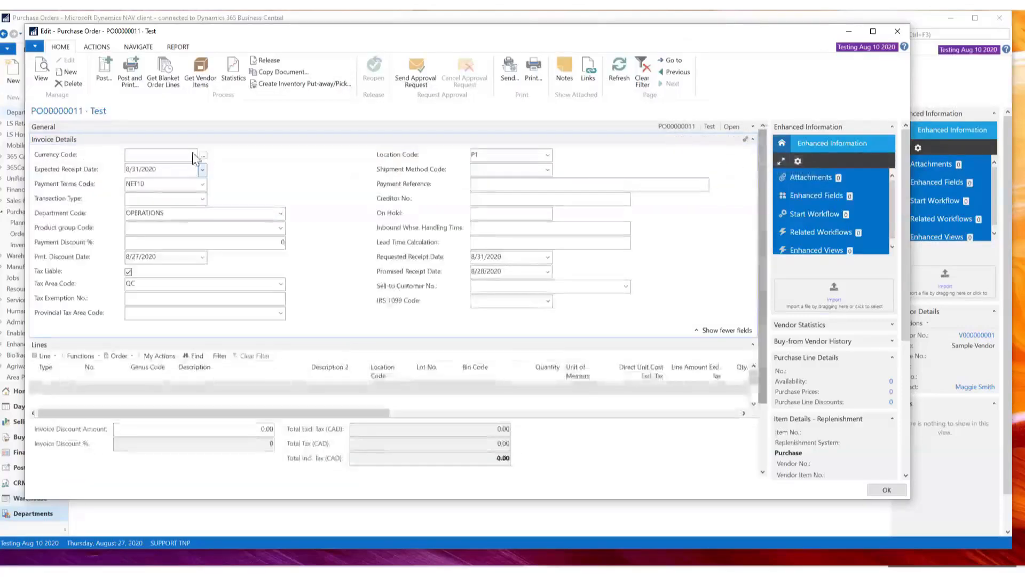
click(753, 137)
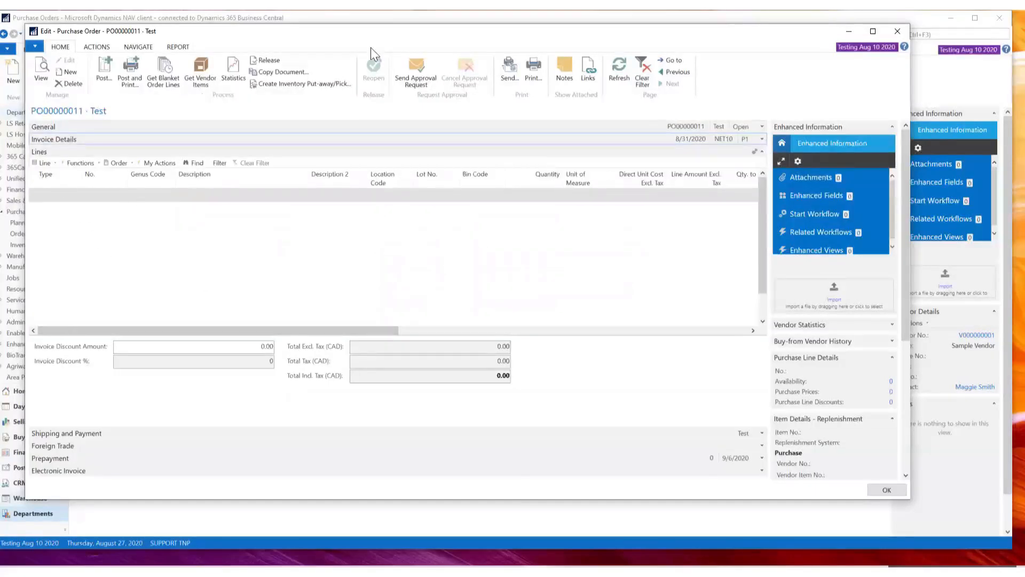
Step: Widen the purchase order window and reposition it so more line columns fit on the screen
drag(368, 37, 330, 42)
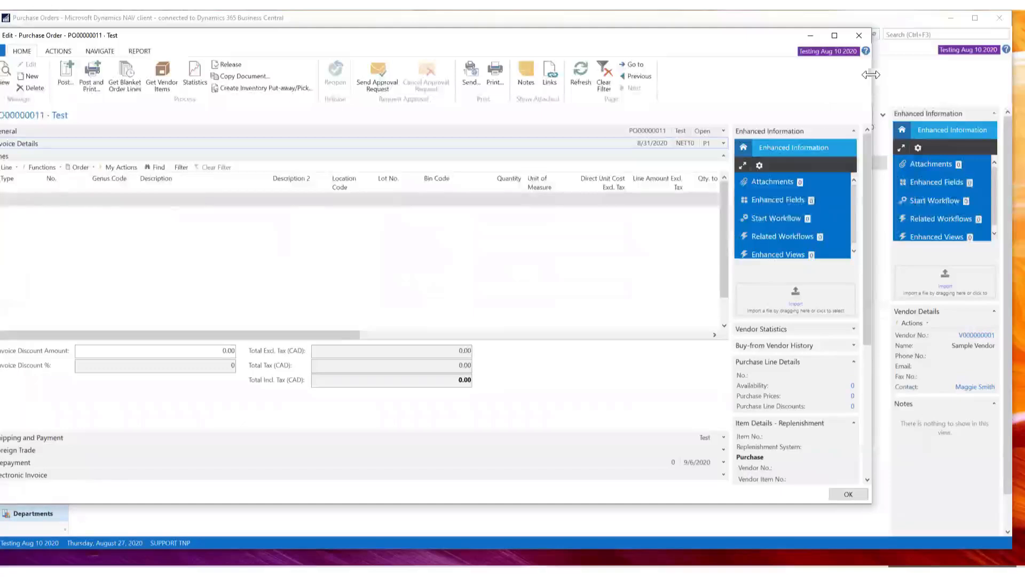
drag(874, 72, 978, 71)
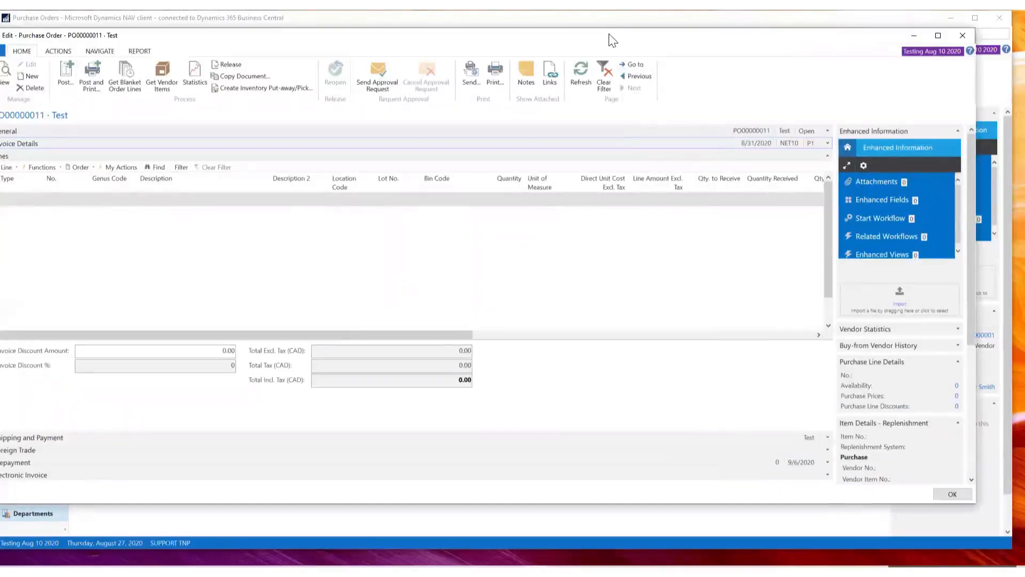
drag(615, 30, 638, 21)
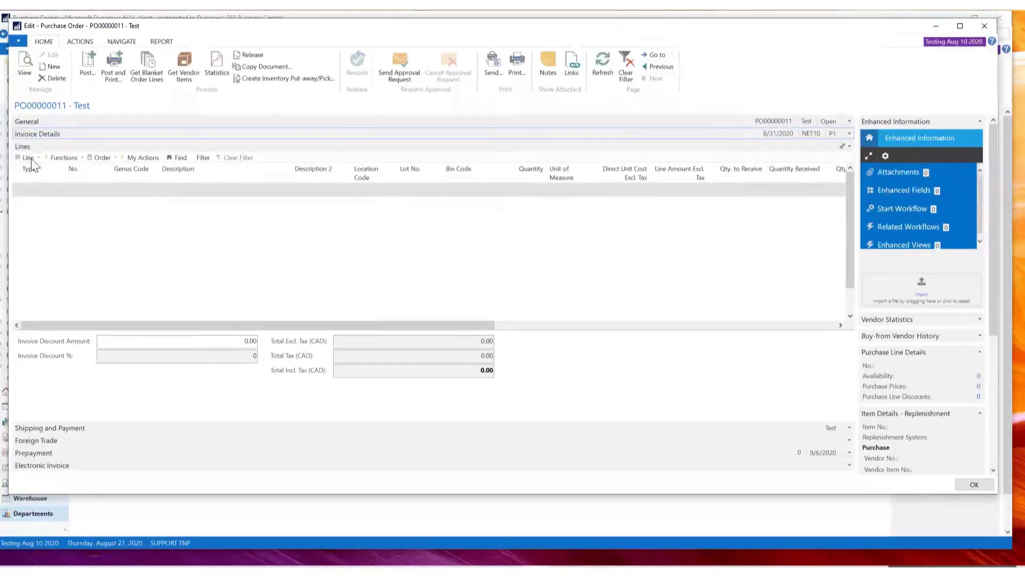
Step: Examine the available and shown columns for the order lines in an enlarged column chooser, and close it without changes
right_click(241, 172)
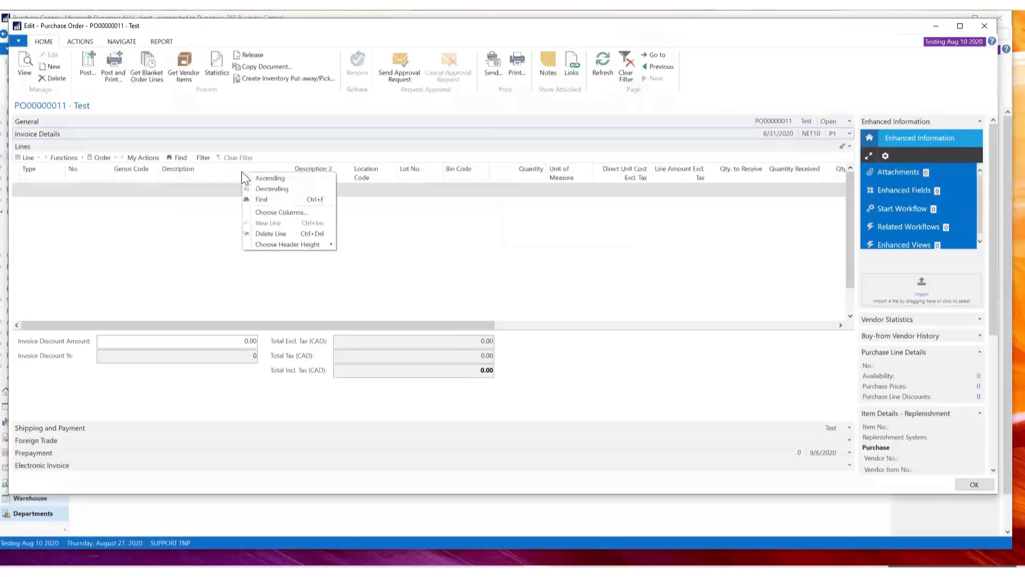
click(294, 214)
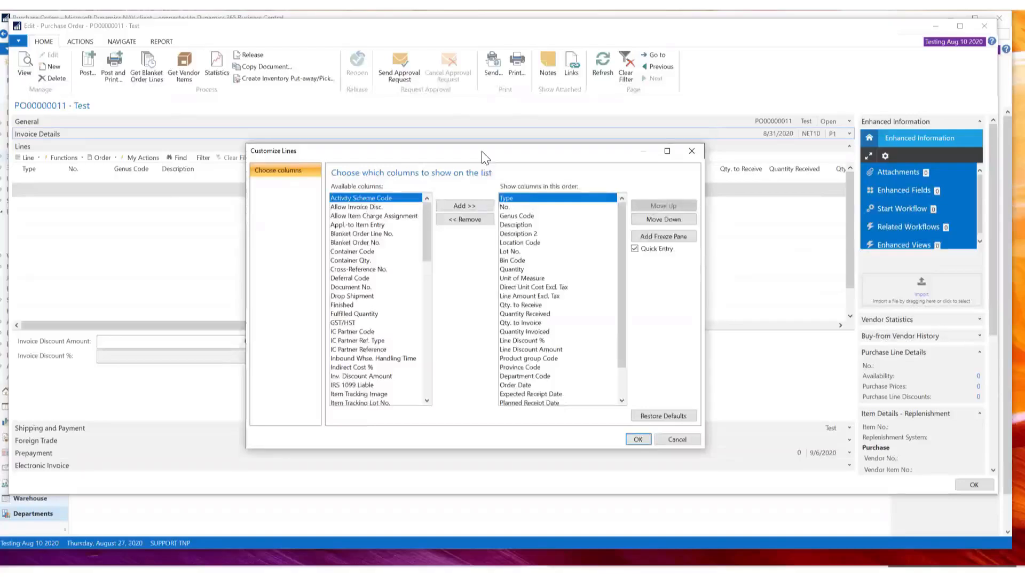
drag(482, 152, 454, 88)
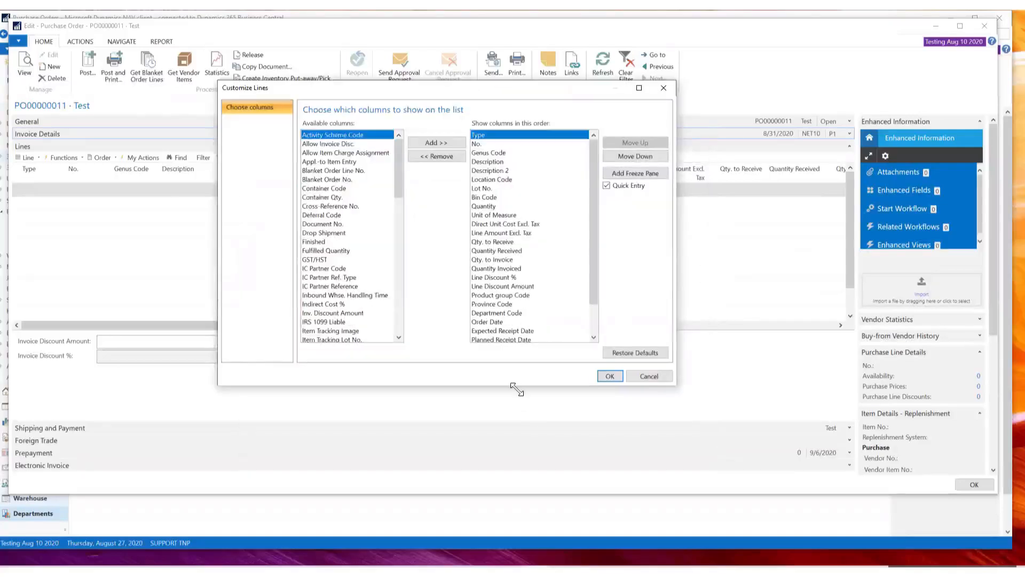
drag(676, 385, 721, 500)
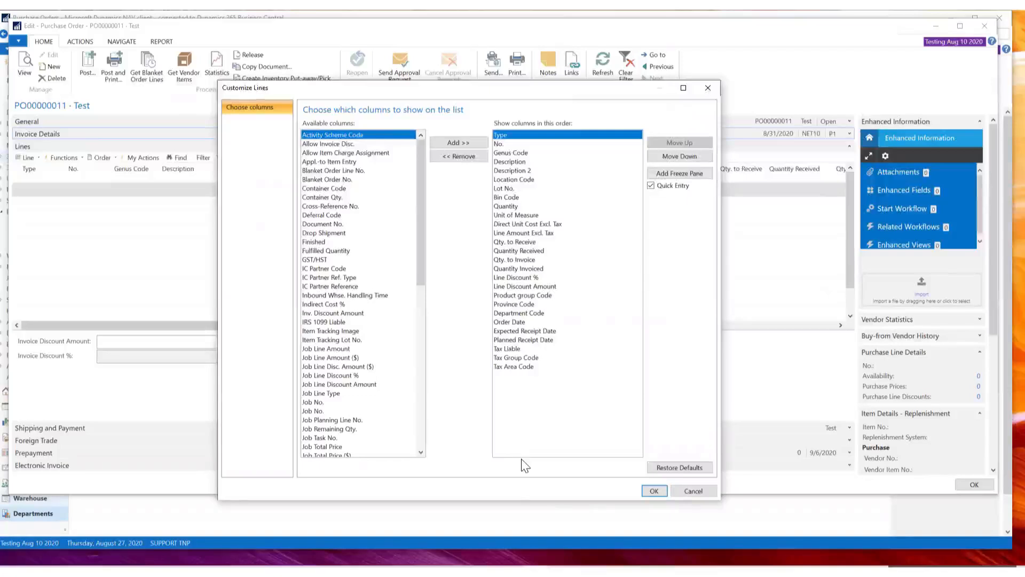
click(509, 197)
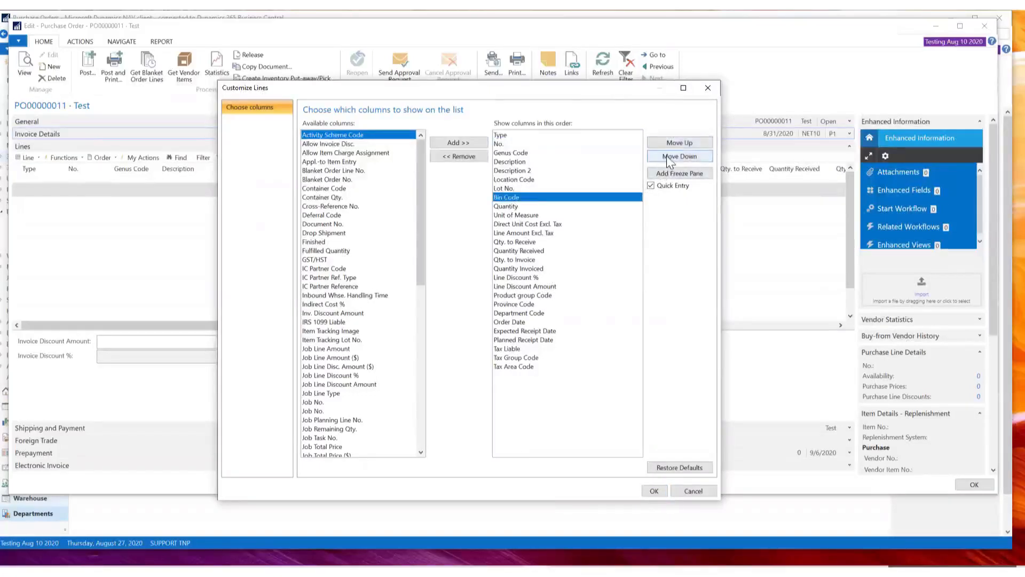
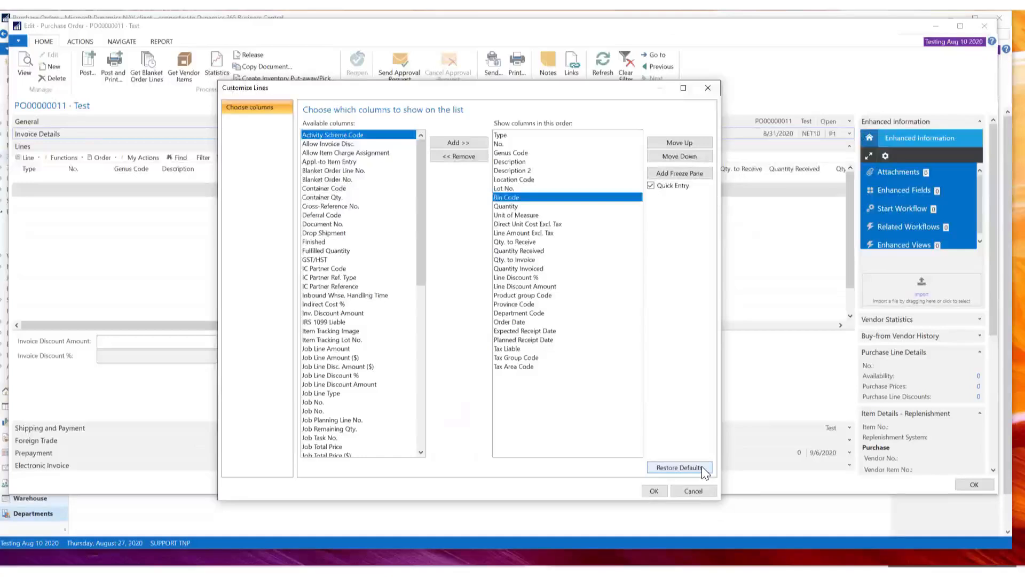
click(708, 89)
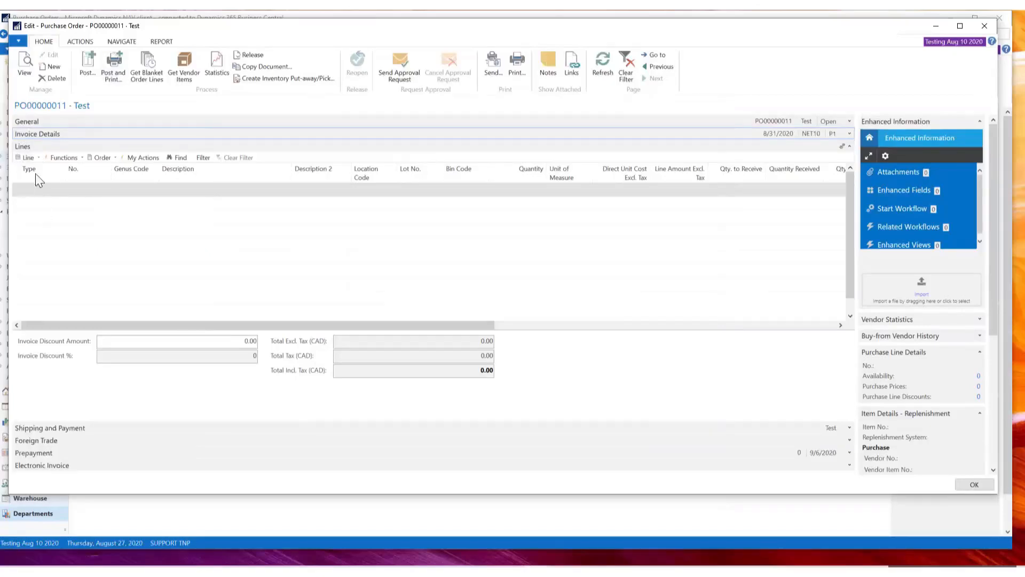
Step: Add a purchase order line of type Item for FIN0000006, Rockwool Cube 4" 4x4x4
click(49, 193)
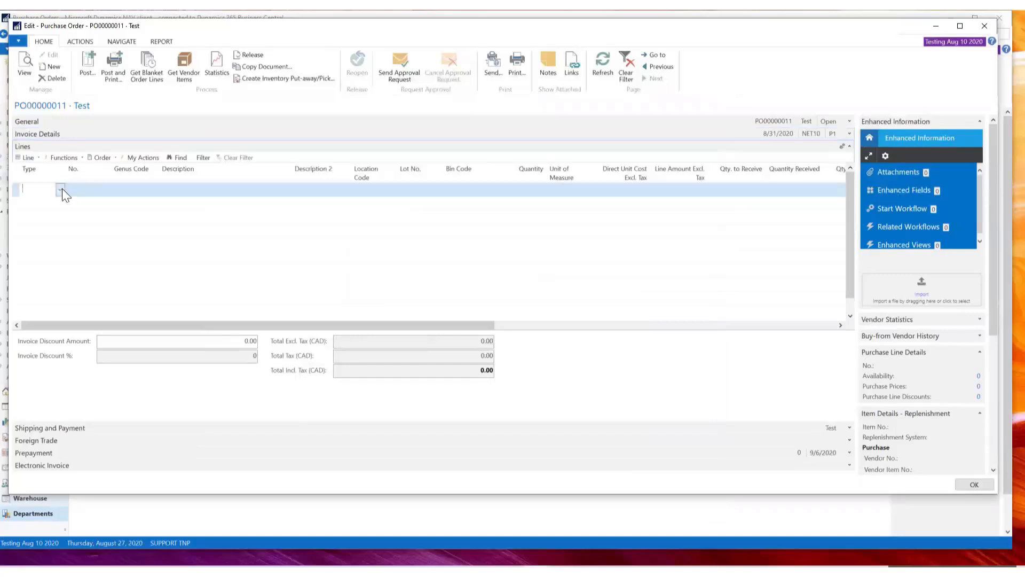
click(60, 190)
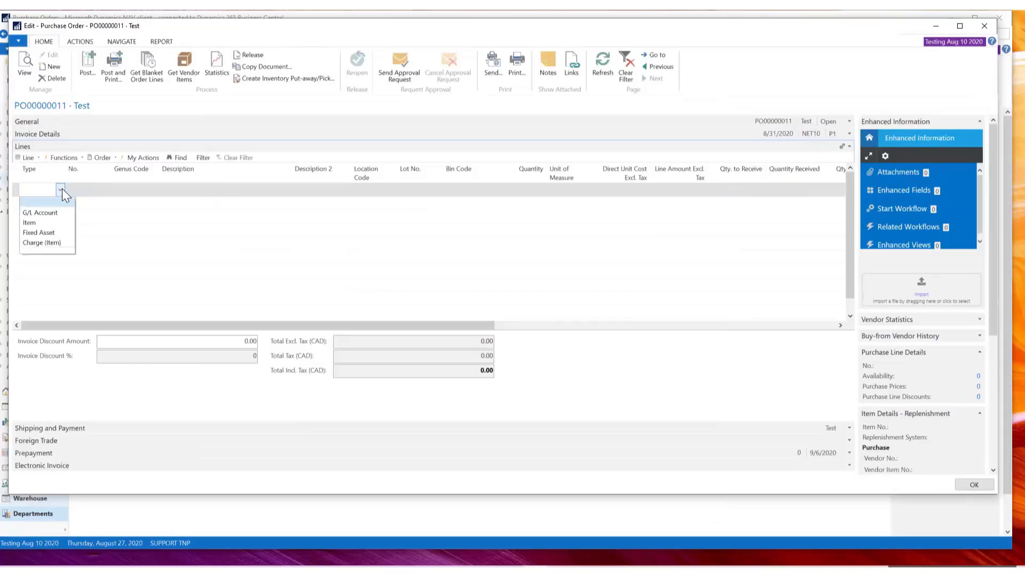
click(30, 225)
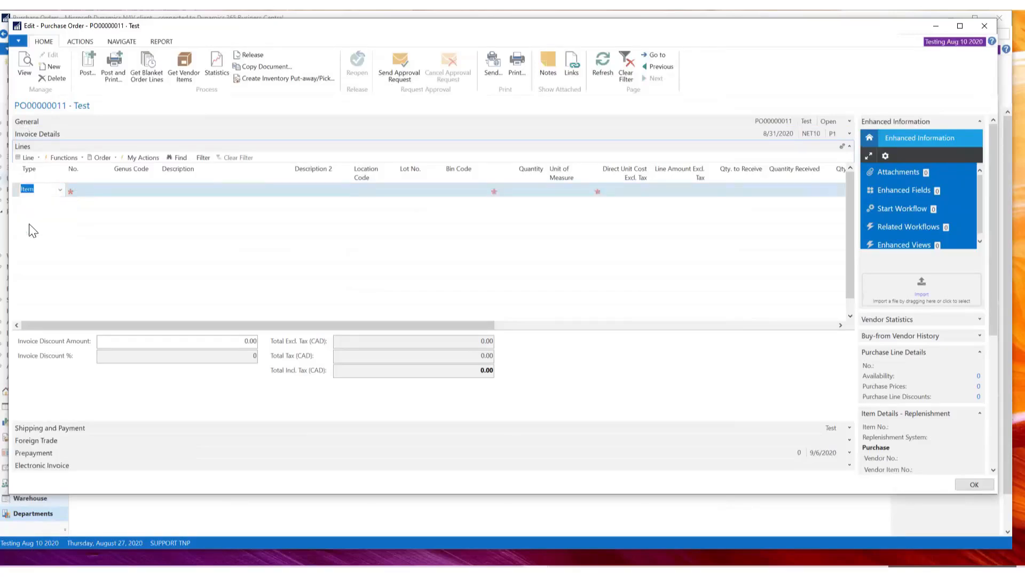
click(87, 193)
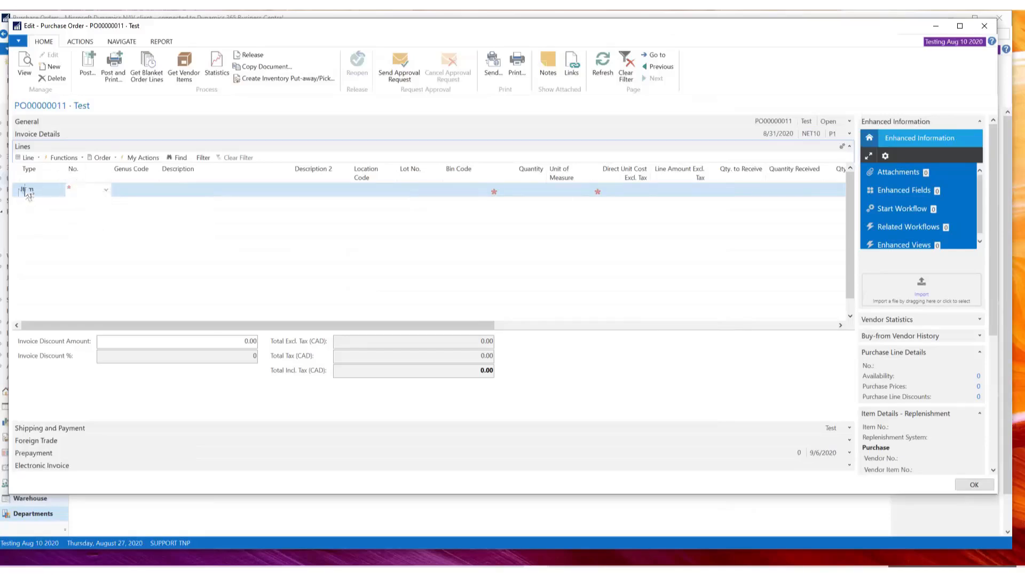
click(107, 191)
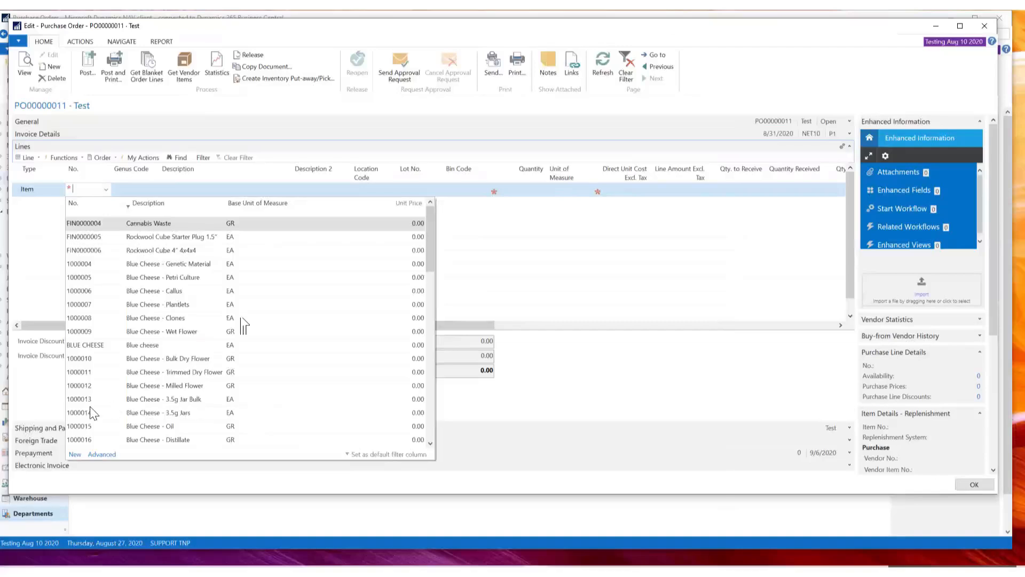
click(158, 251)
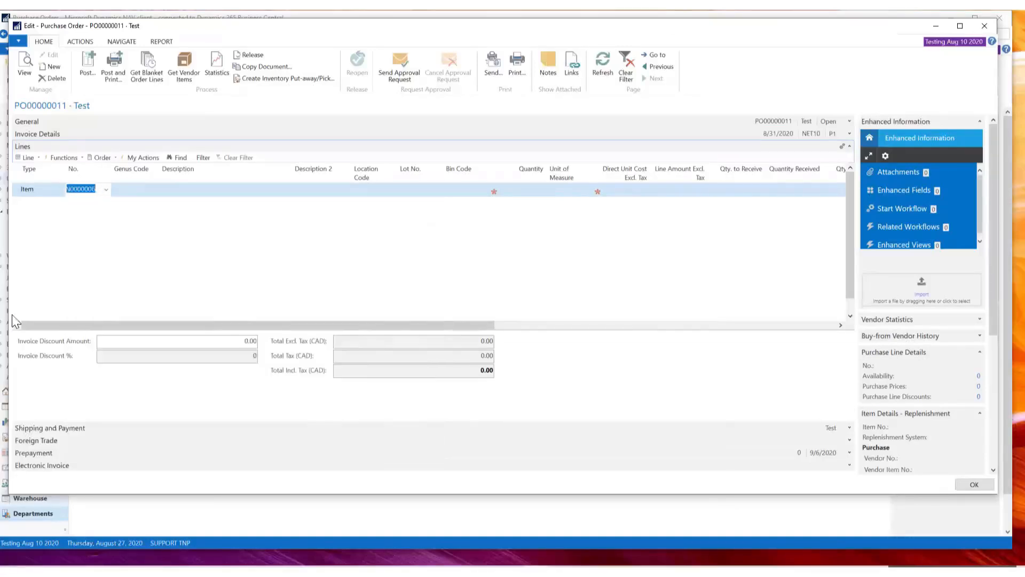
Step: View the full Item List through the advanced lookup of the line's item number, and close it without choosing another item
click(107, 191)
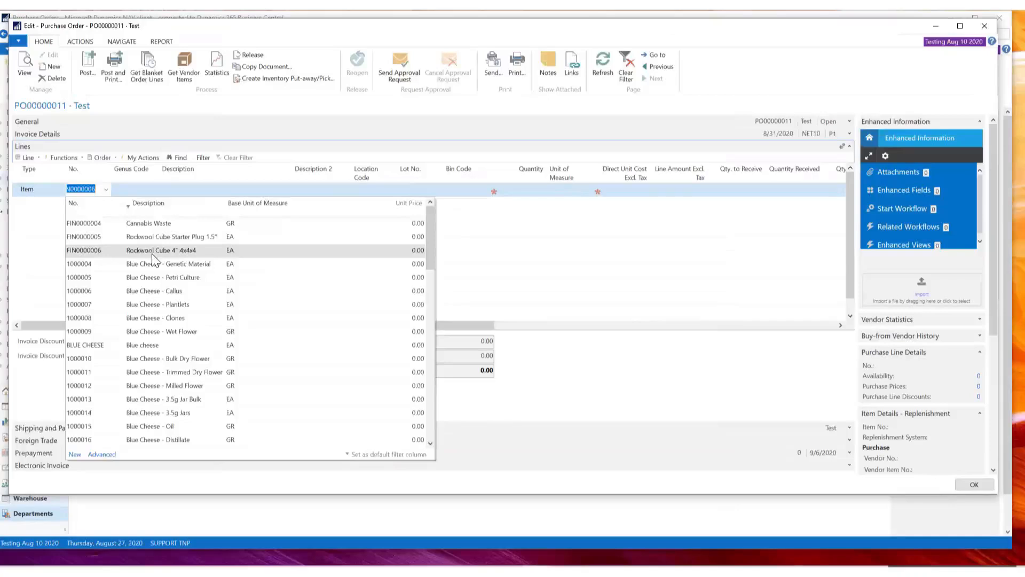
click(101, 455)
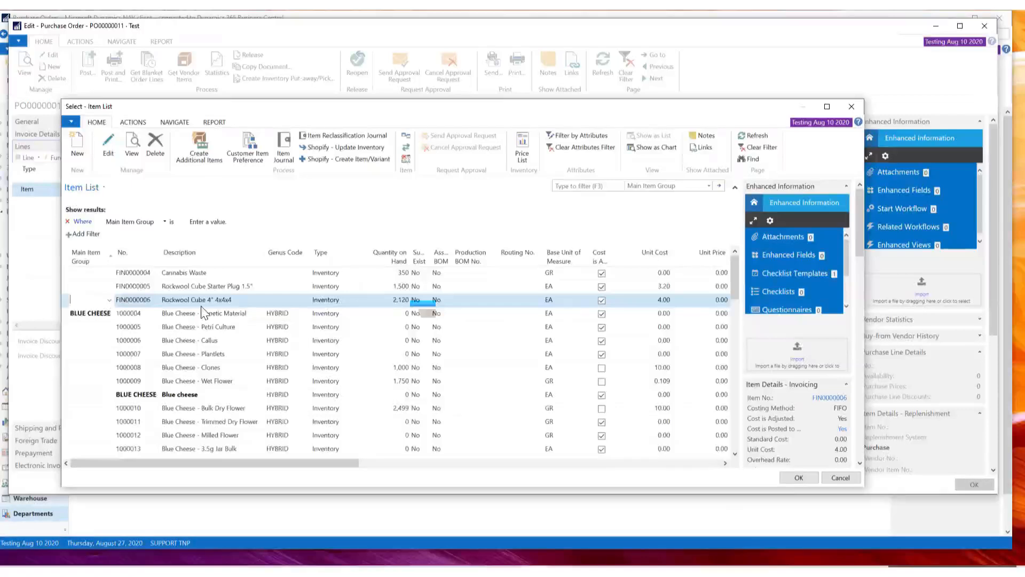
click(852, 106)
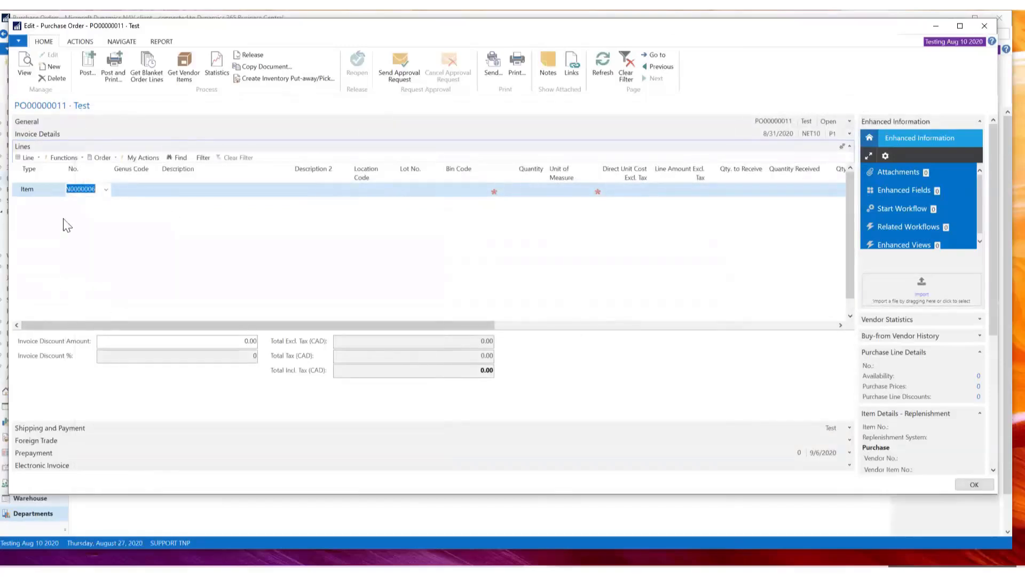
Step: Confirm the item number on the line and set the quantity of Rockwool Cube 4" 4x4x4 to 50
key(Delete)
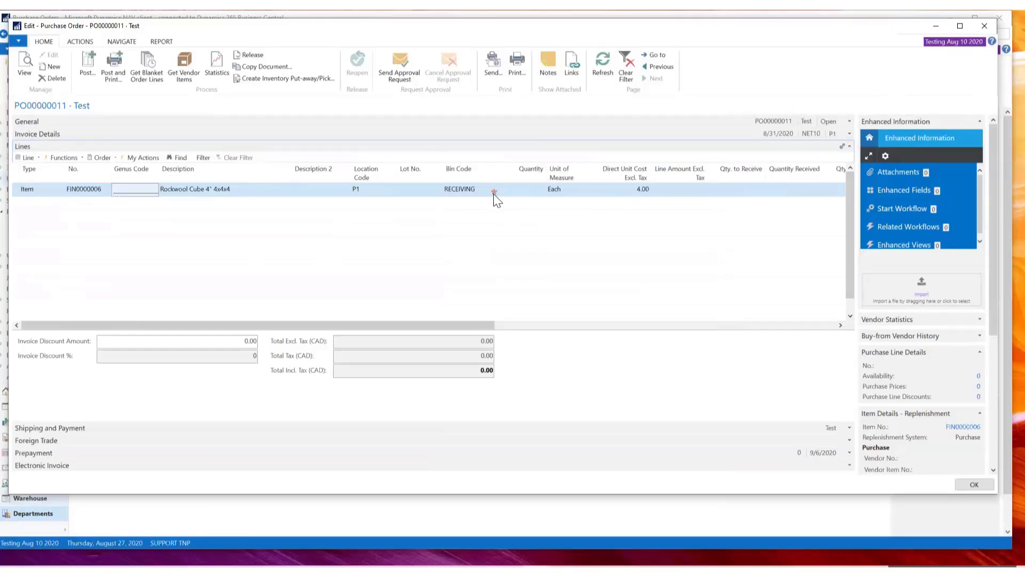
key(Tab)
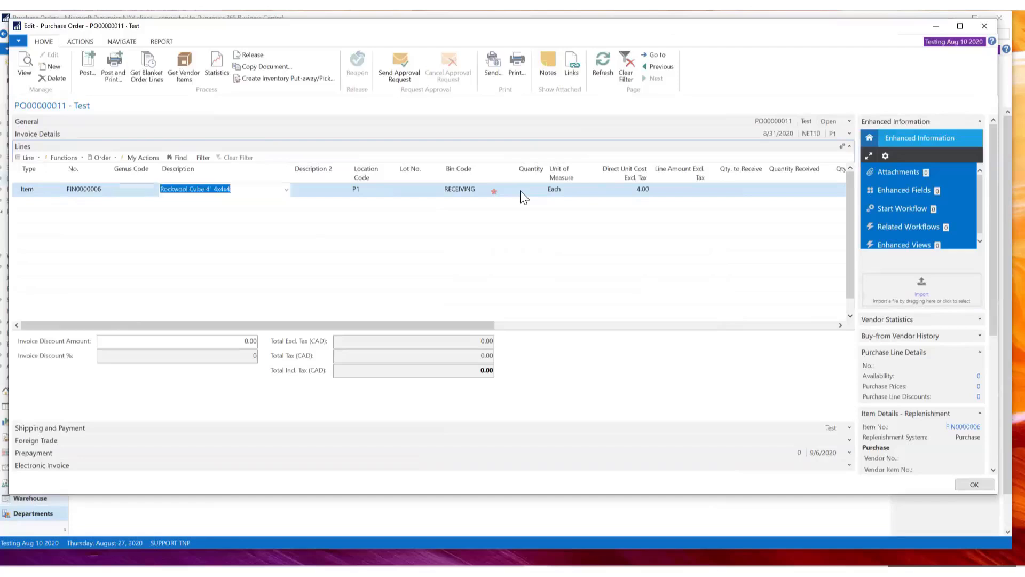
key(Tab)
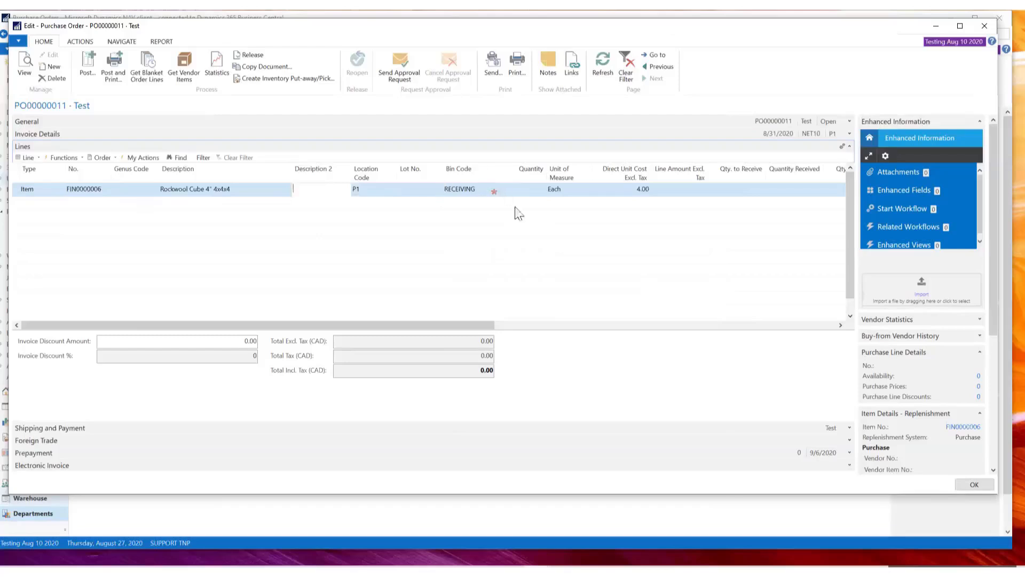
key(Tab)
key(Tab)
key(Tab)
key(Tab)
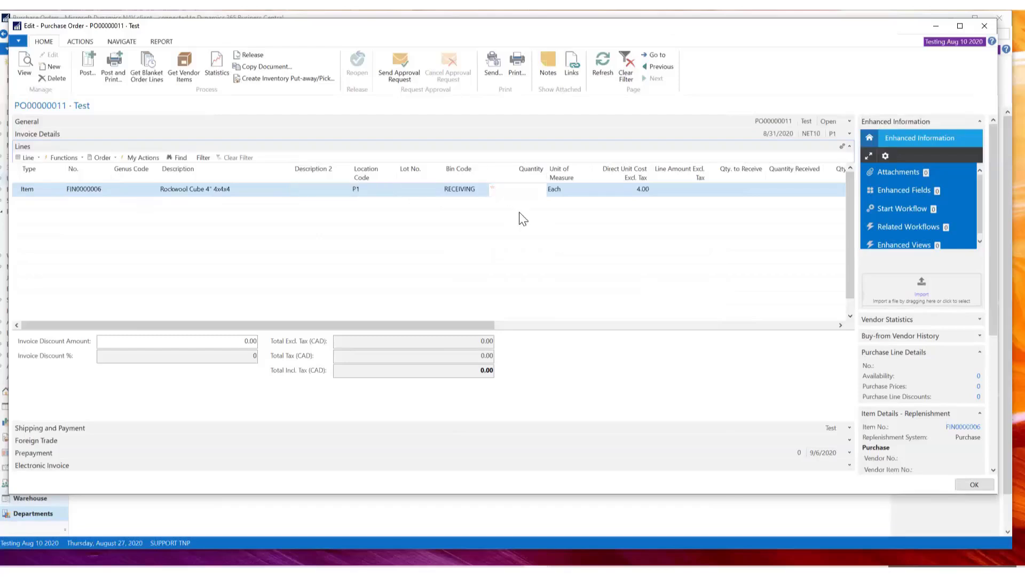
text(50)
key(BackSpace)
key(BackSpace)
text(50)
key(Tab)
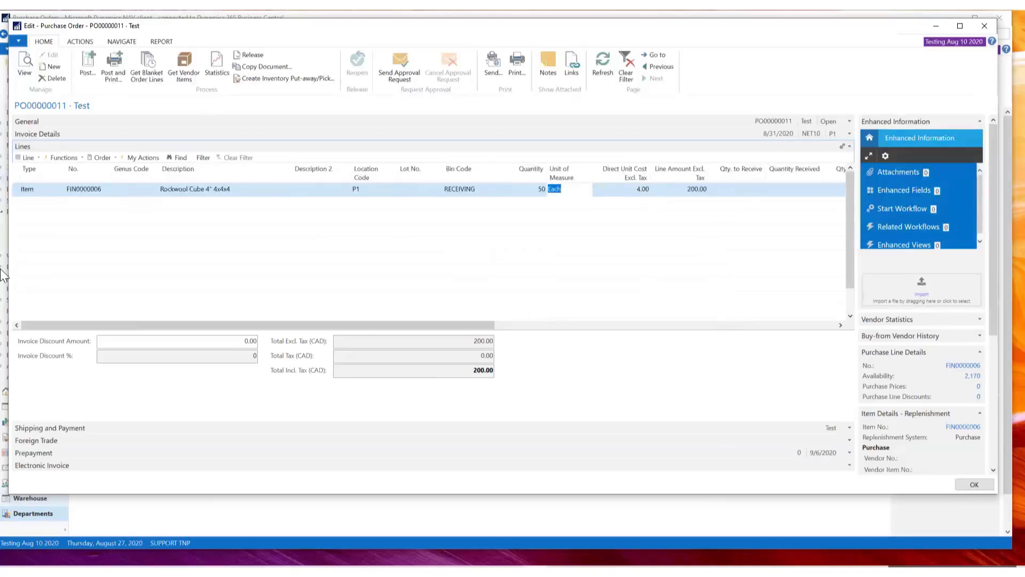
Step: Examine the line's direct unit cost and line amount, and compare them with the order's total excluding tax
click(639, 194)
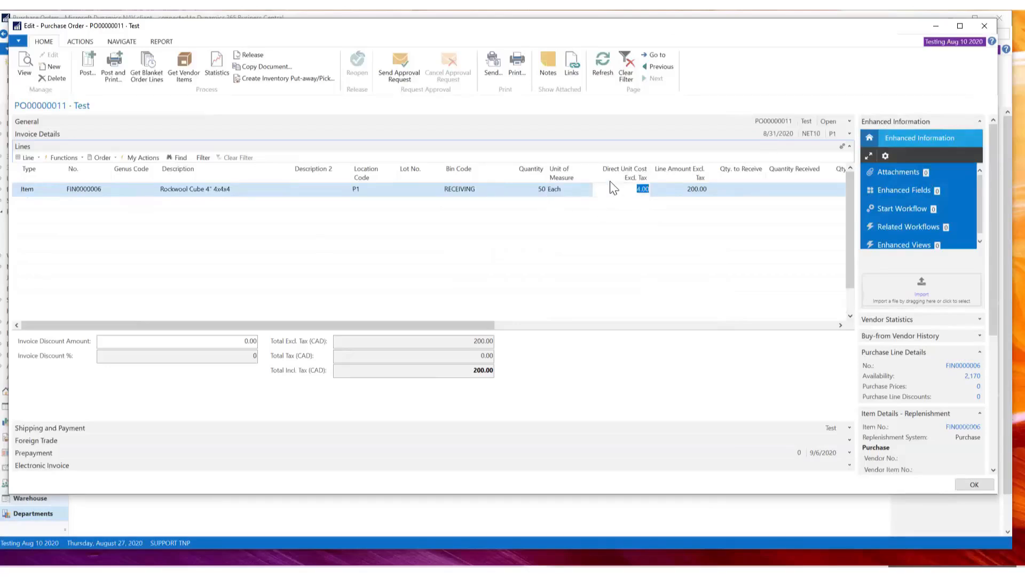
click(687, 193)
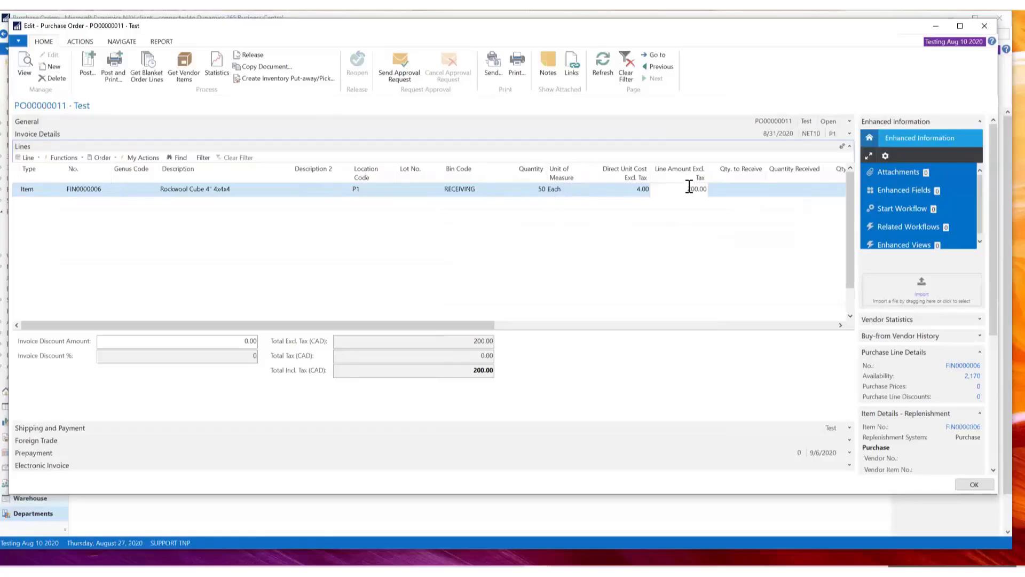
click(661, 188)
drag(703, 189, 709, 189)
click(636, 191)
drag(643, 190, 674, 183)
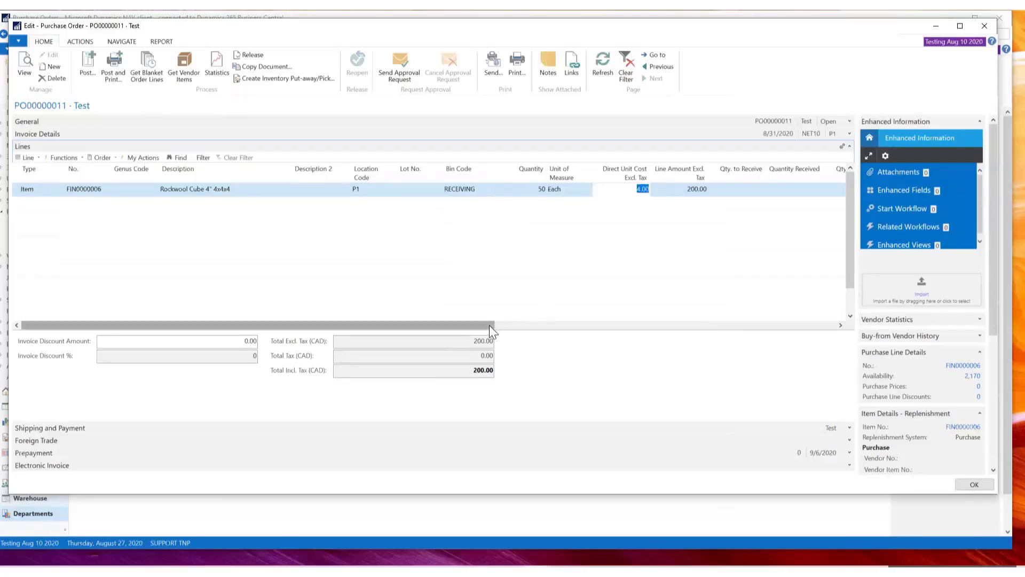
mouse_move(490, 326)
mouse_down()
mouse_move(583, 327)
mouse_move(489, 326)
mouse_up()
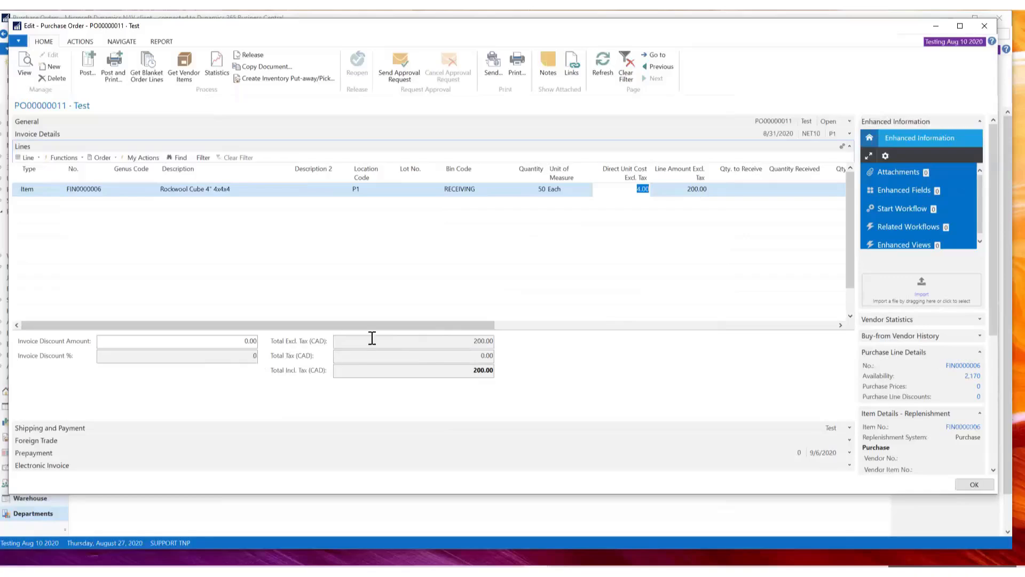
drag(372, 338, 511, 334)
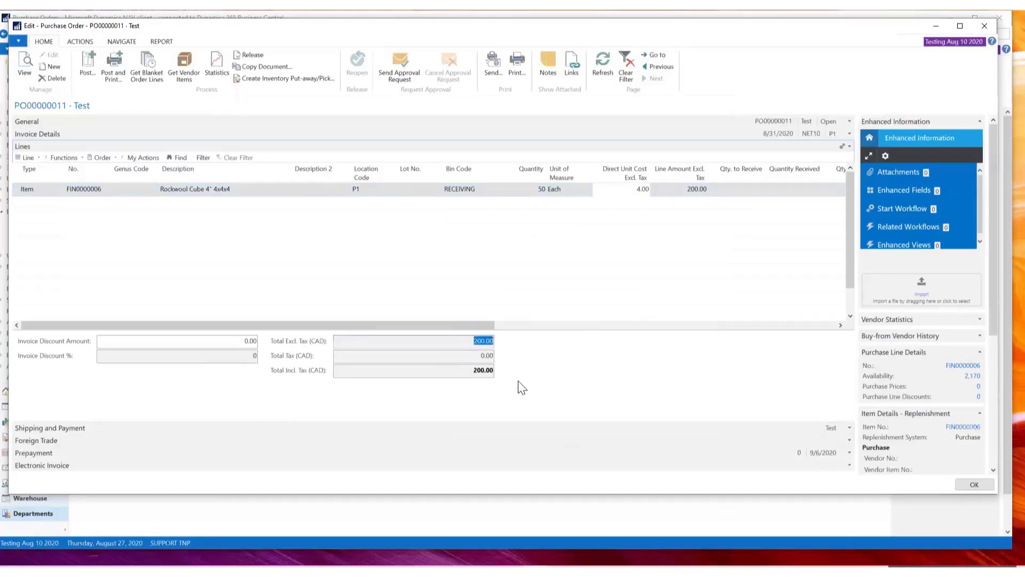
Step: Set the line's quantity to receive to 50, acknowledge the warehouse notice, and compare it with the quantity to invoice
drag(489, 325, 653, 315)
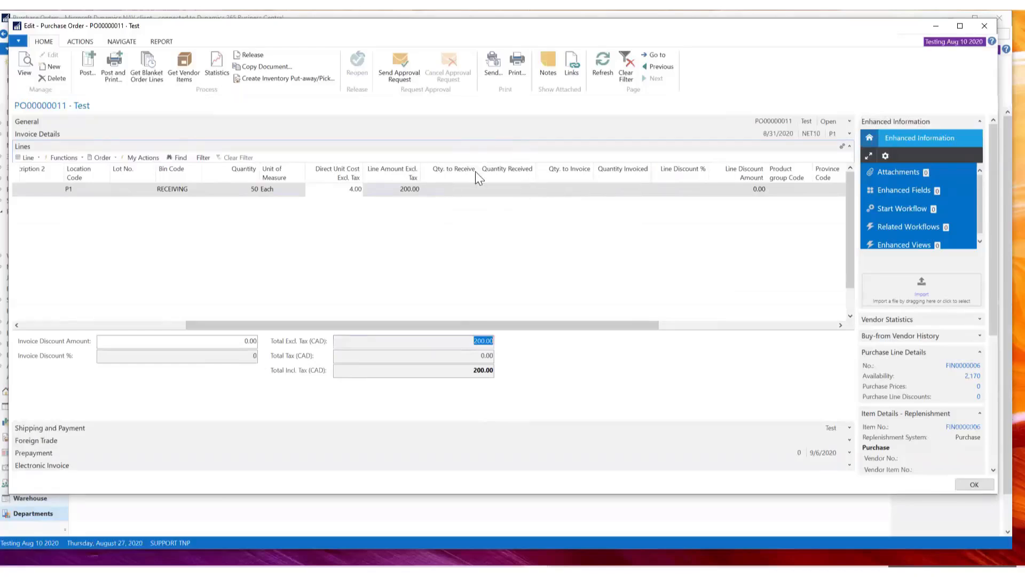
key(Tab)
click(458, 193)
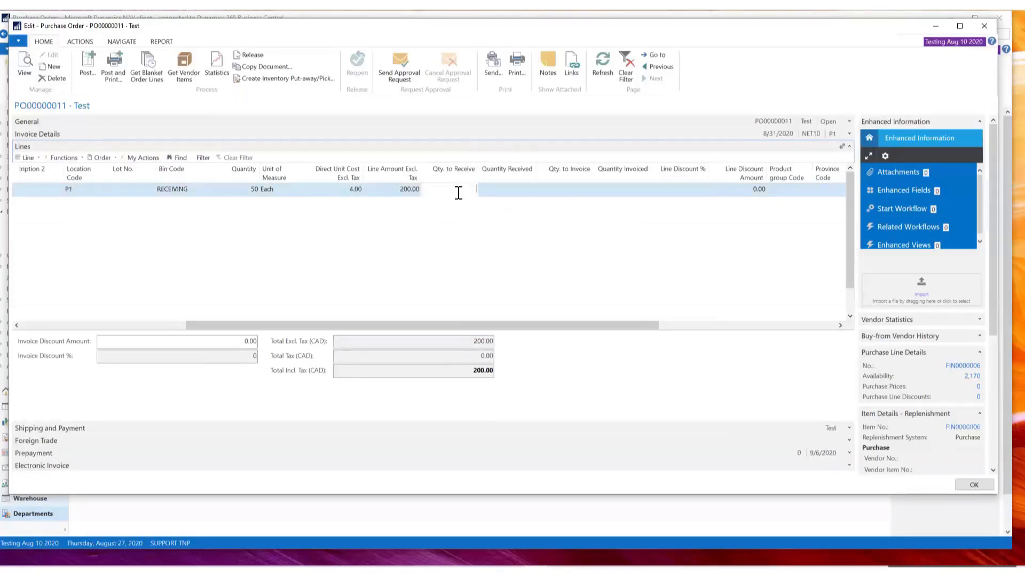
text(50)
key(Tab)
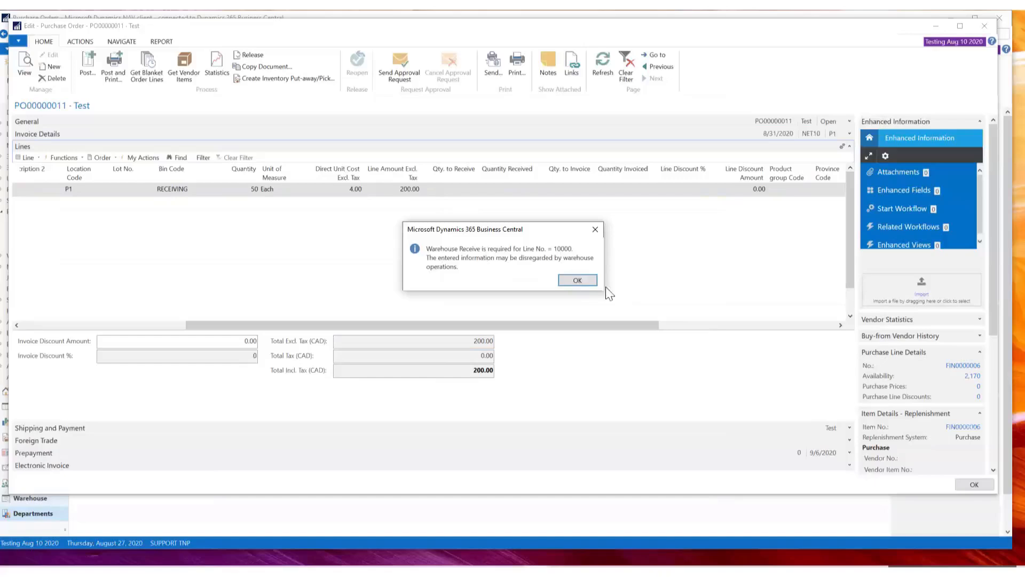
click(583, 283)
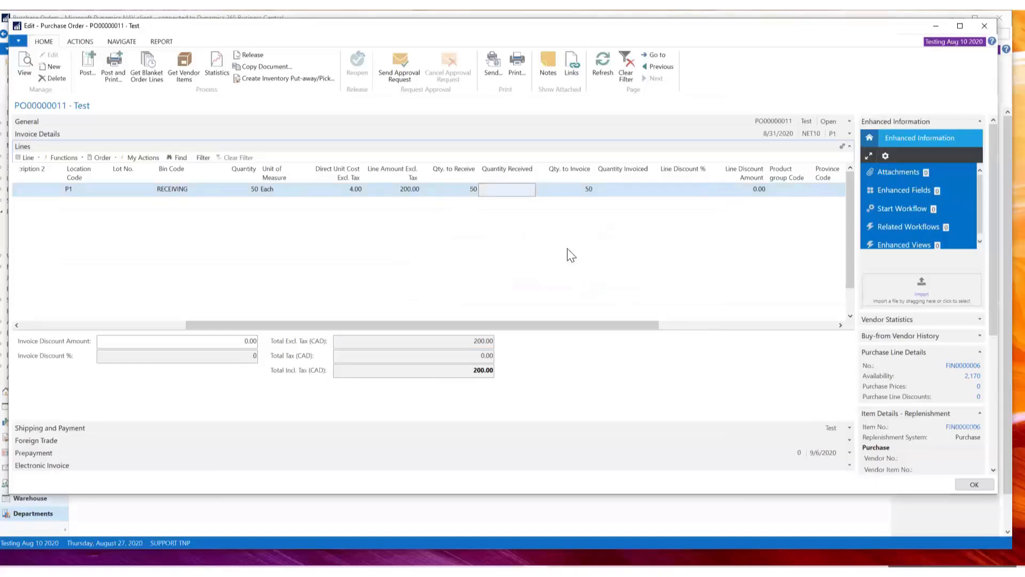
click(463, 192)
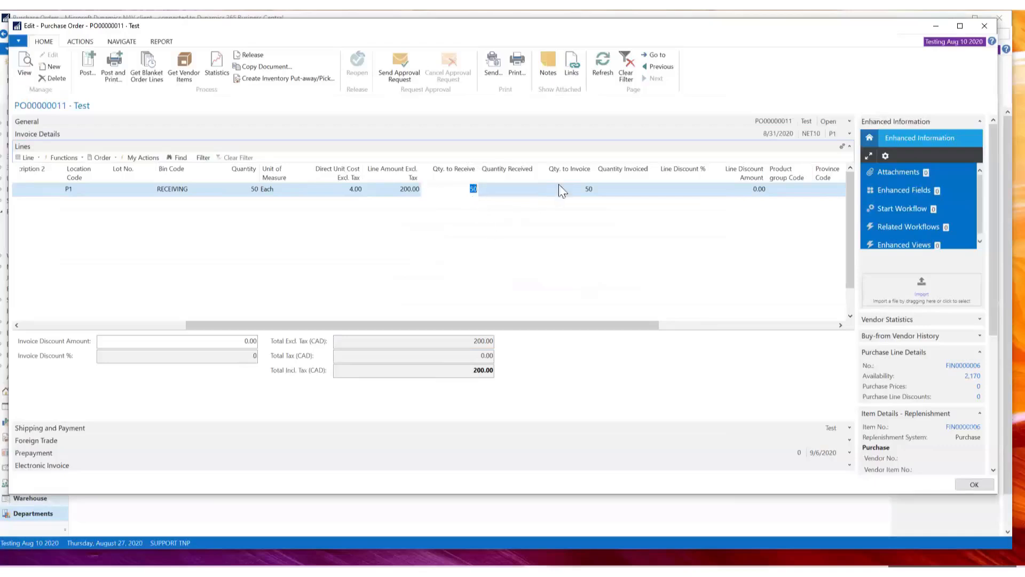
click(575, 190)
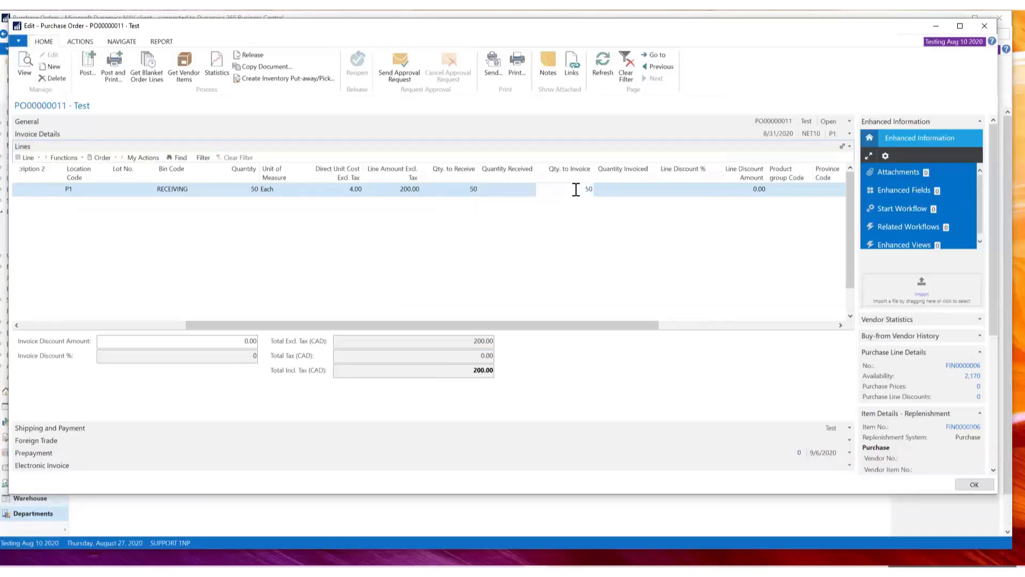
click(462, 191)
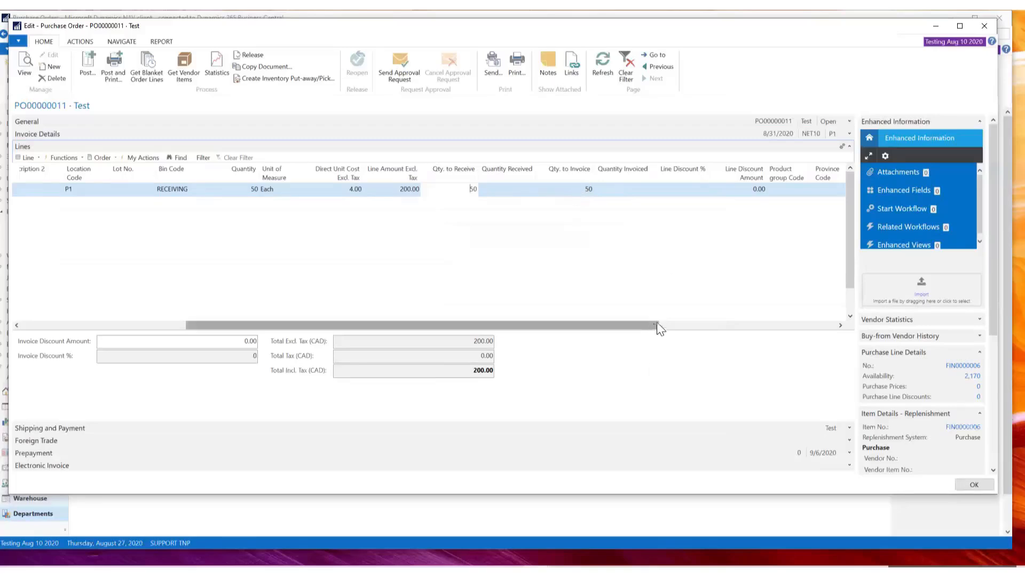
Step: Review the line's department, date and tax columns against the Invoice Details section, expanding that section and collapsing it again
drag(655, 326, 835, 325)
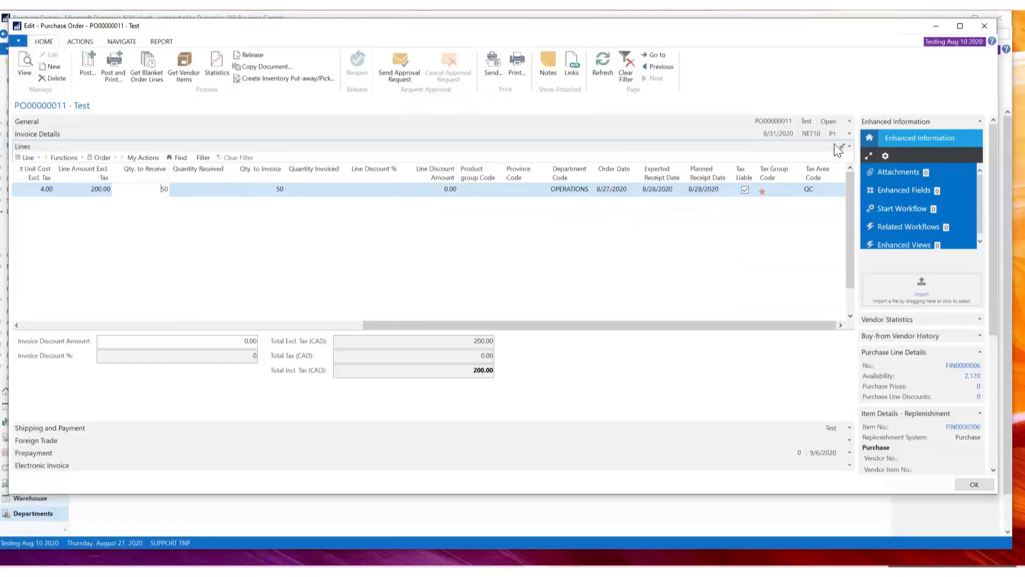
click(847, 133)
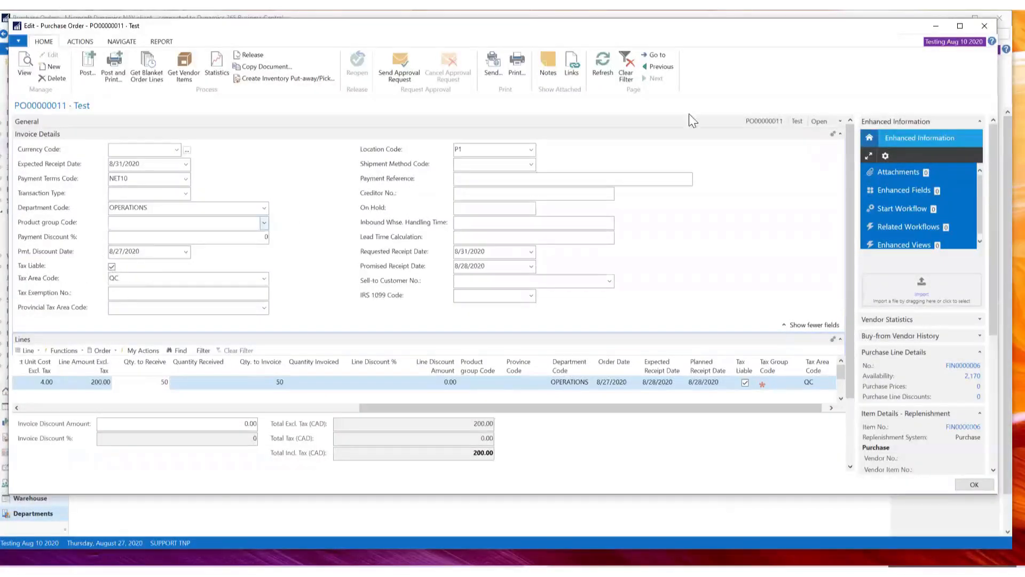
click(840, 132)
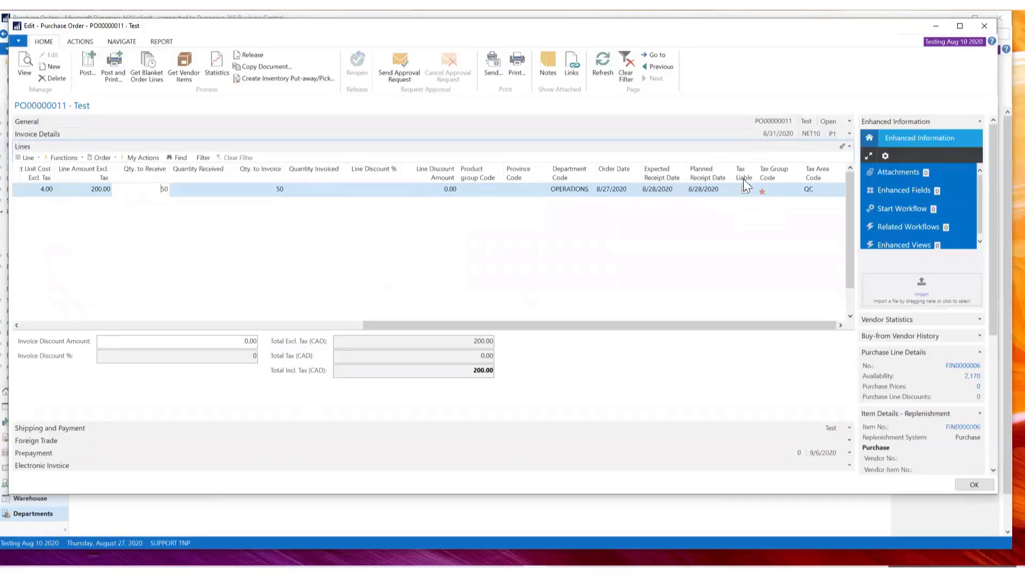
Step: Set the line's tax group code to CANNABIS and check the order's total tax
click(778, 194)
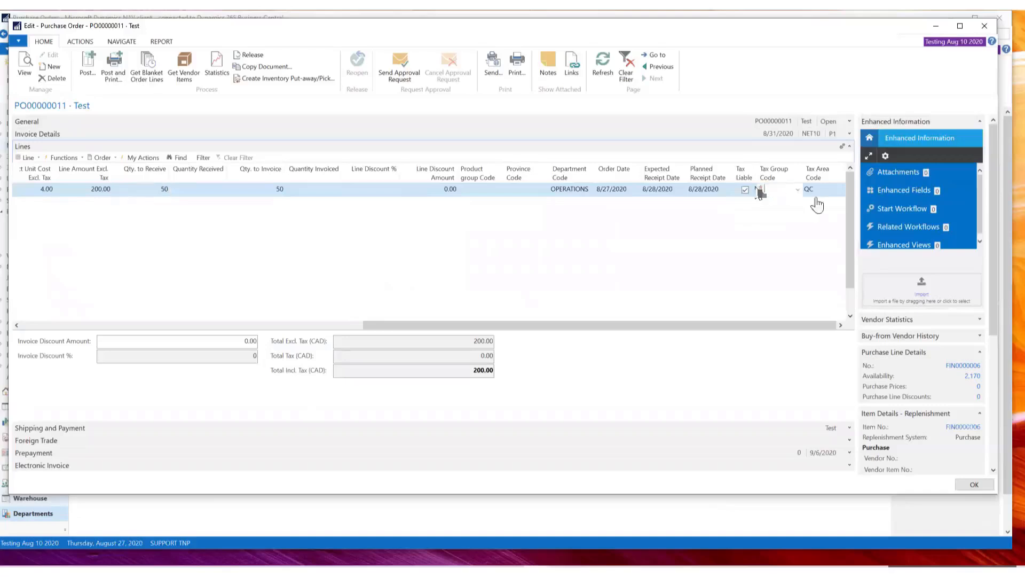
click(798, 188)
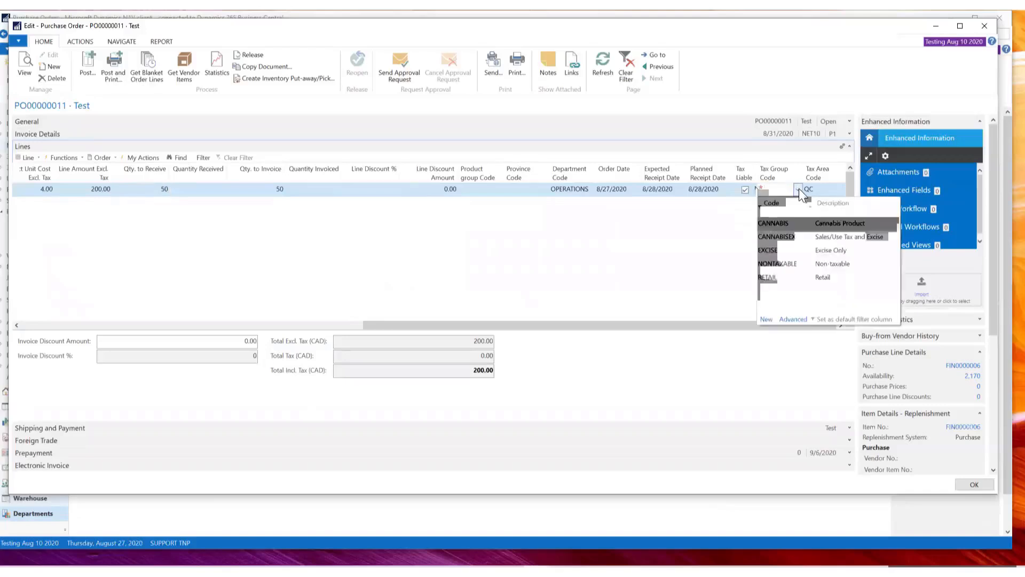
click(837, 227)
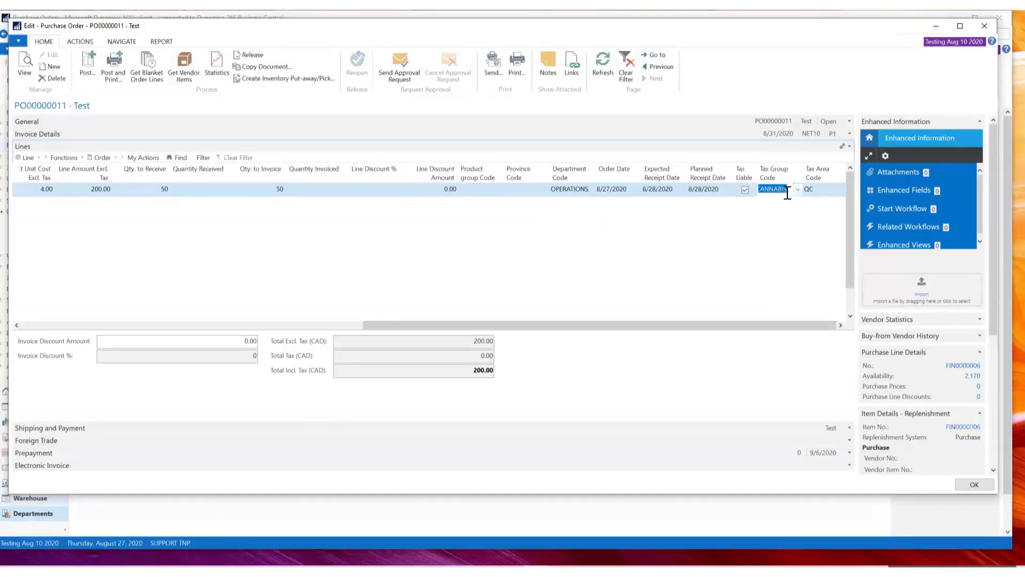
key(Delete)
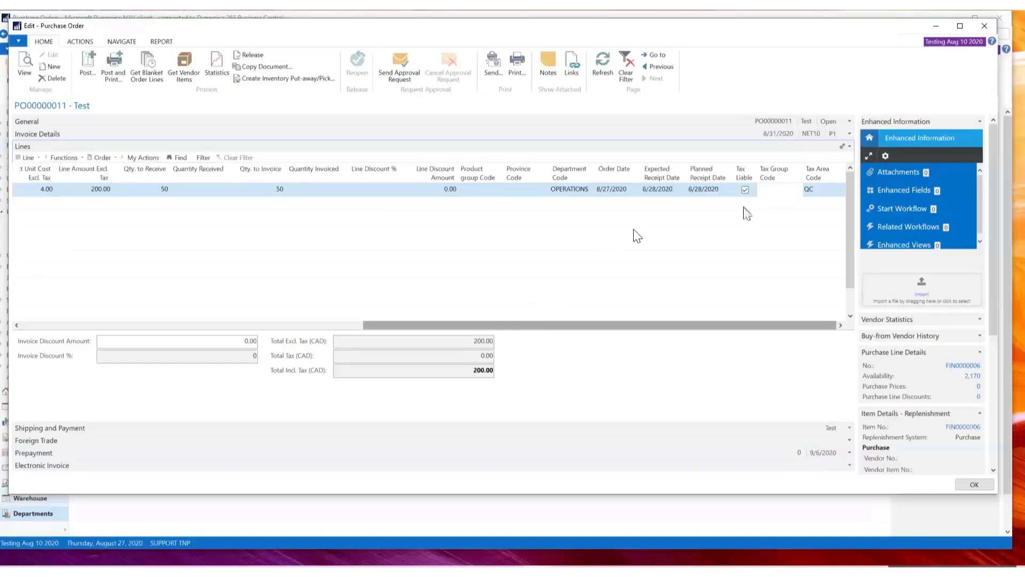
key(Tab)
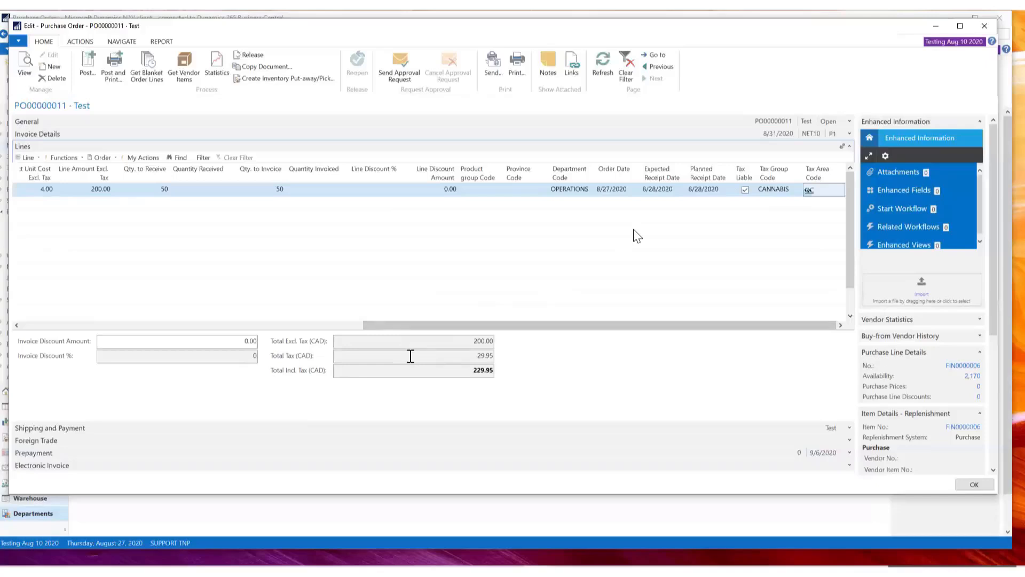
click(483, 353)
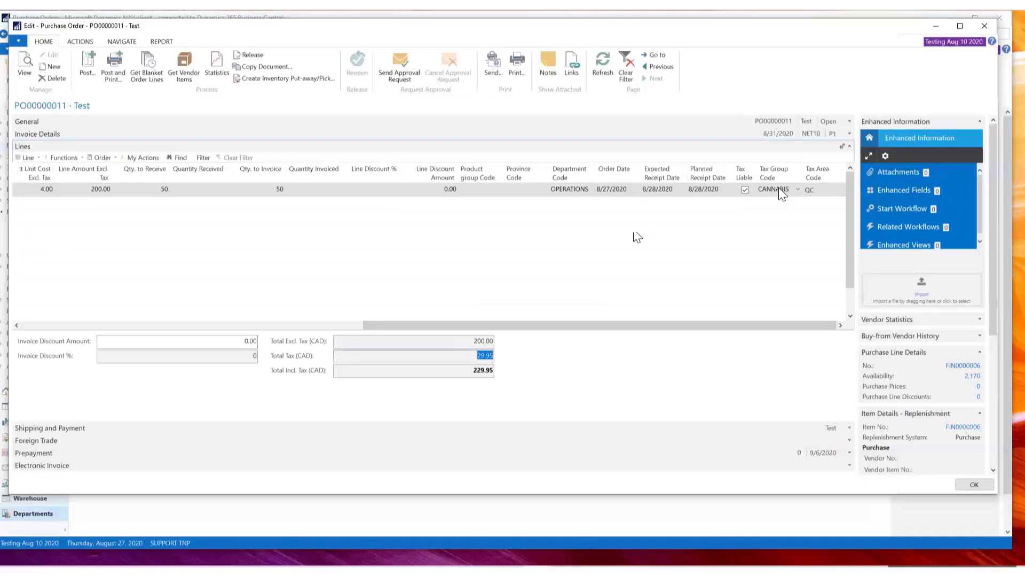
Step: Review the tax group codes available for the item line, and narrow the Description 2 column in the order lines
click(796, 188)
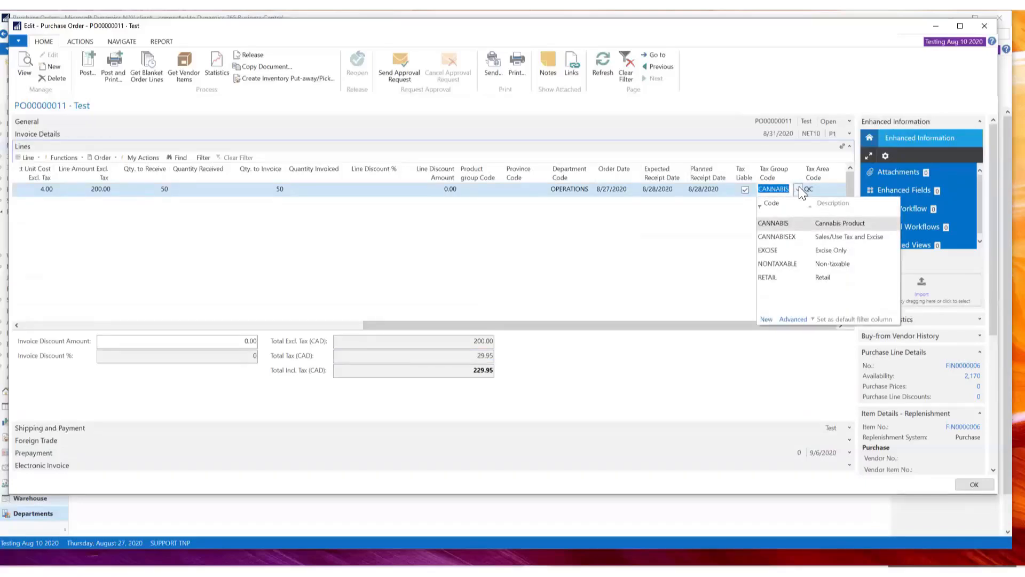
click(799, 188)
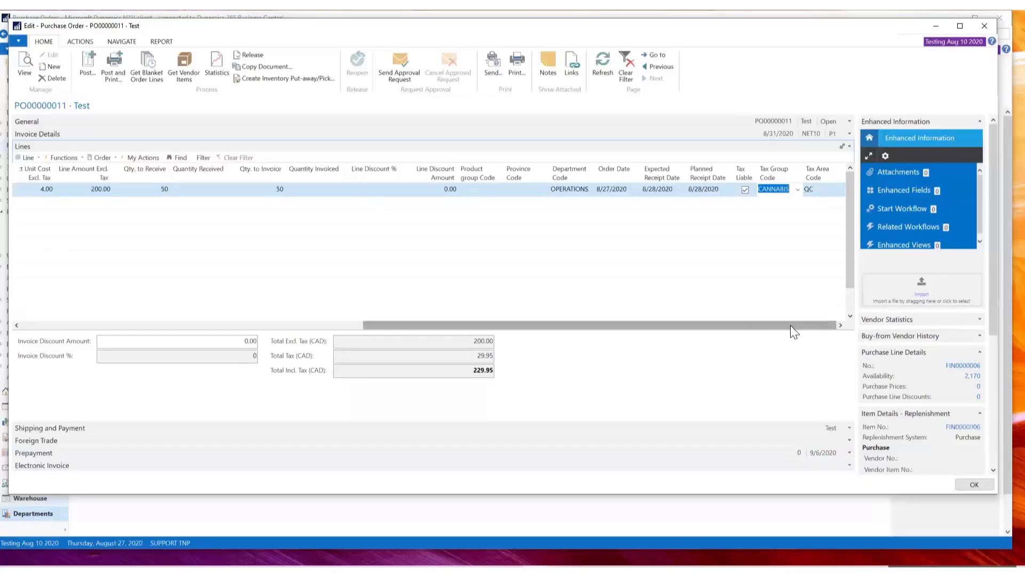
drag(793, 326, 411, 331)
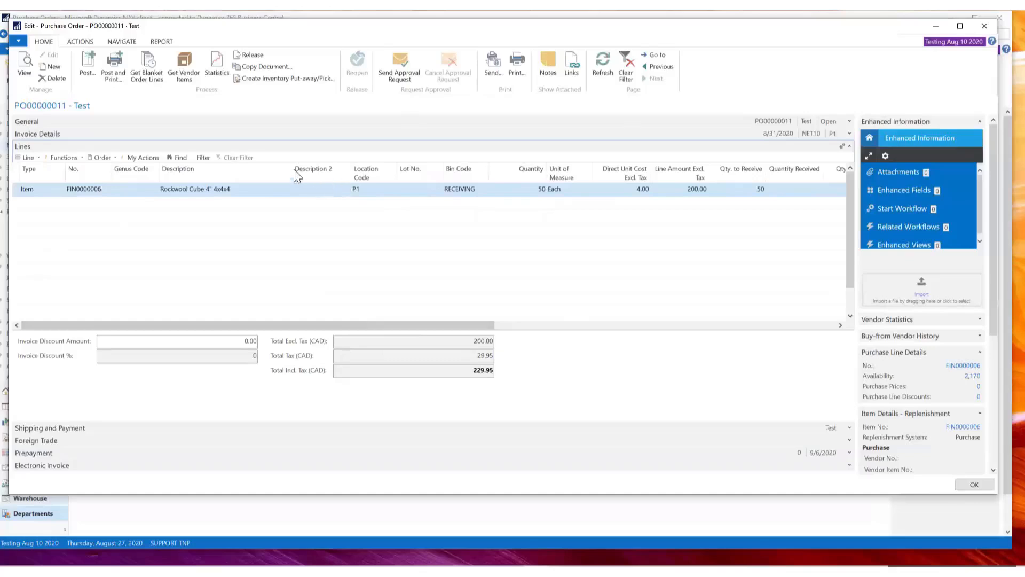
drag(290, 168, 240, 169)
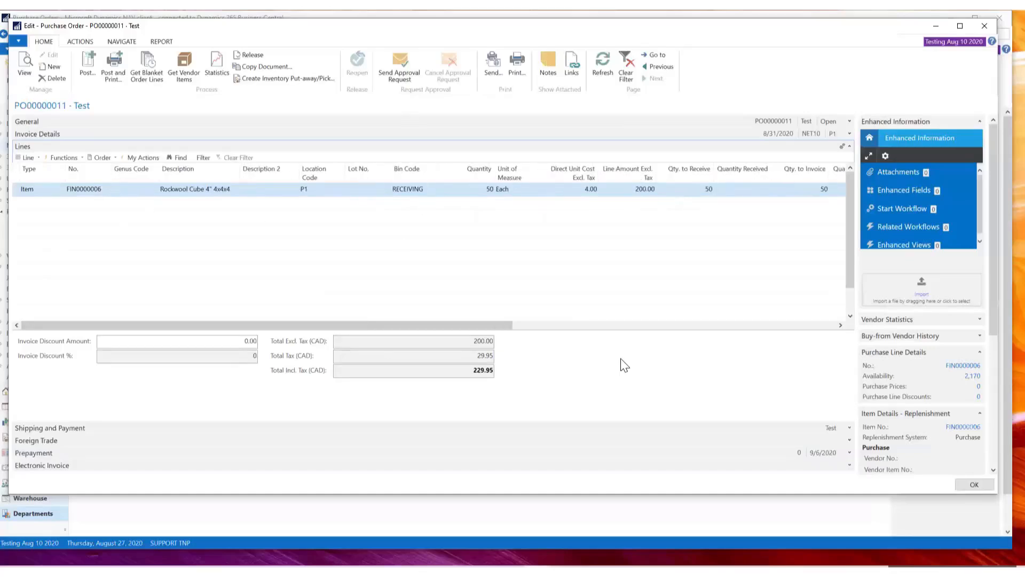
Step: Collapse the Enhanced Information section beside the order, and view the line item's card before returning to the order
click(20, 192)
click(979, 121)
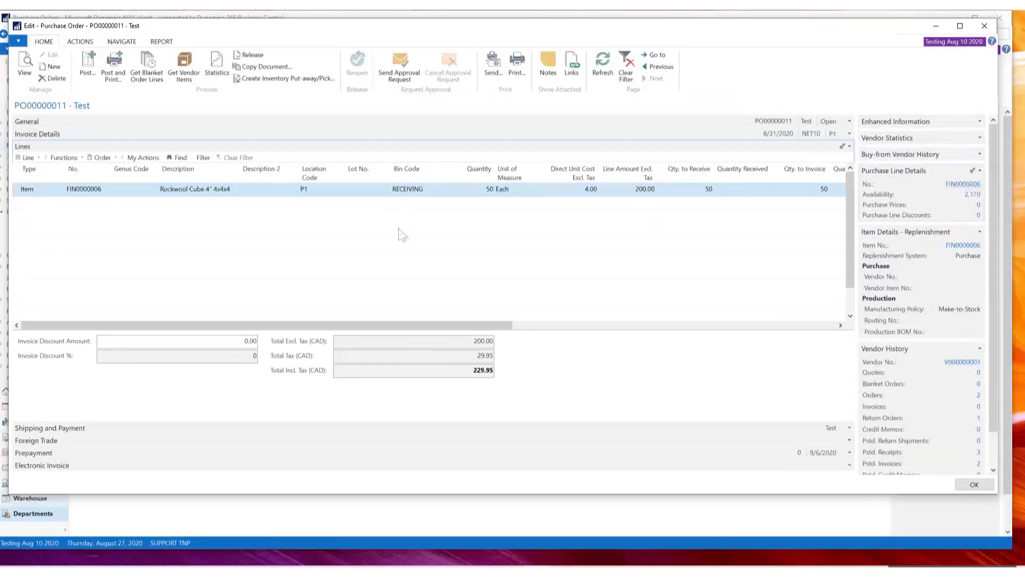
click(966, 184)
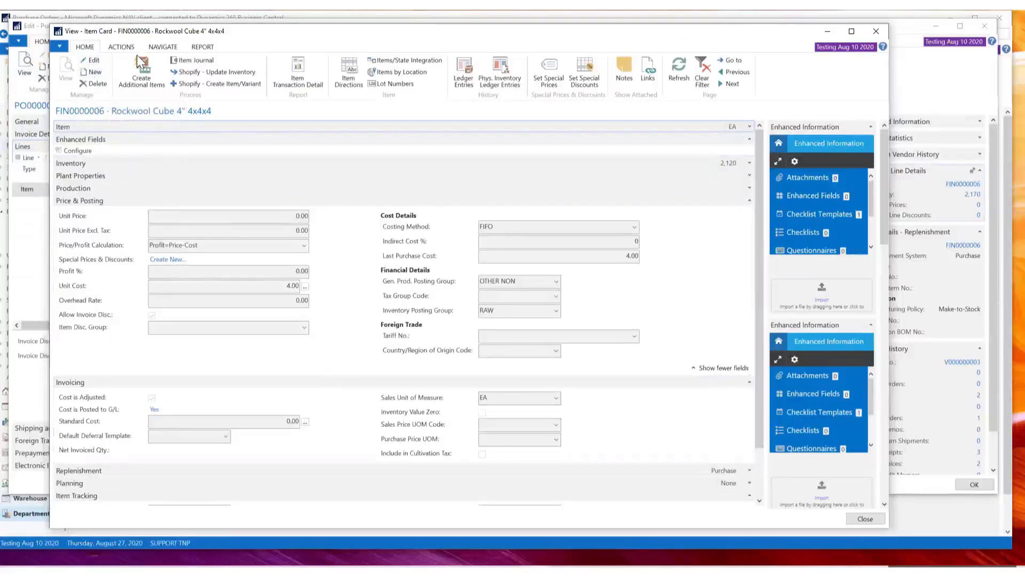
click(877, 32)
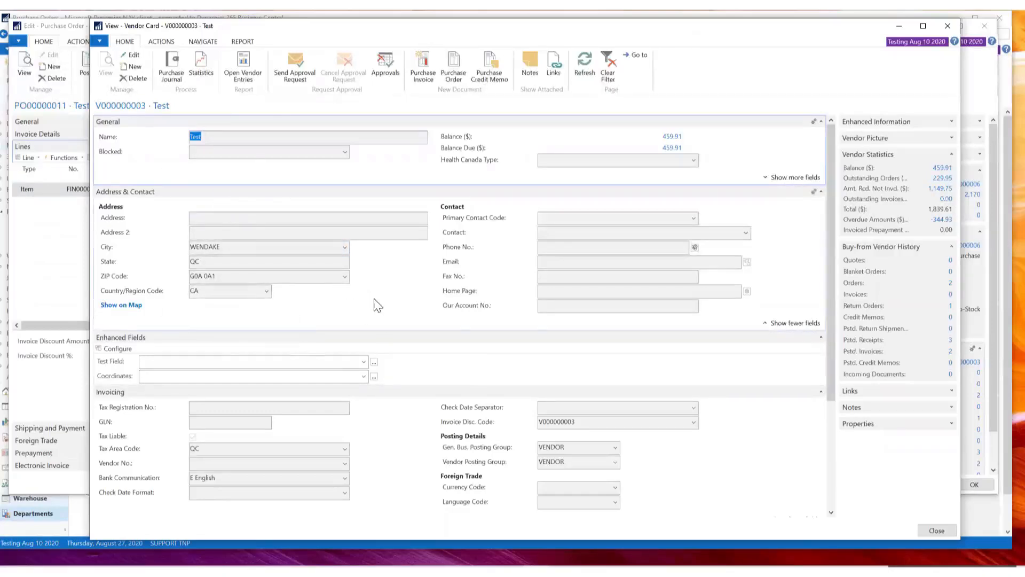
Step: Examine the vendor card's address, invoicing and payment details, including the vendor posting group, alongside the purchase order, and close the card
scroll(376, 307, down, 3)
scroll(383, 311, up, 3)
scroll(439, 283, down, 3)
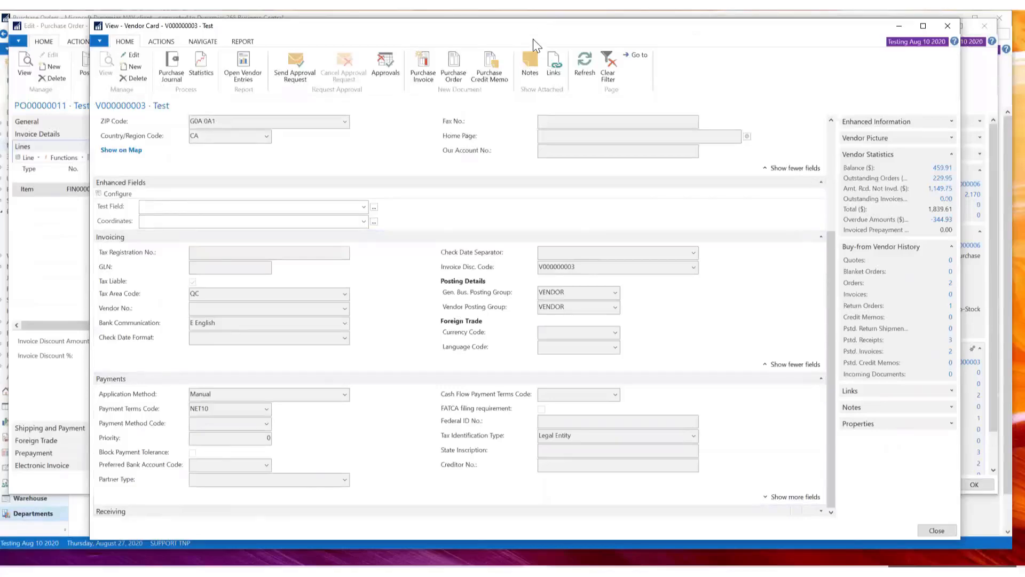
drag(532, 40, 458, 220)
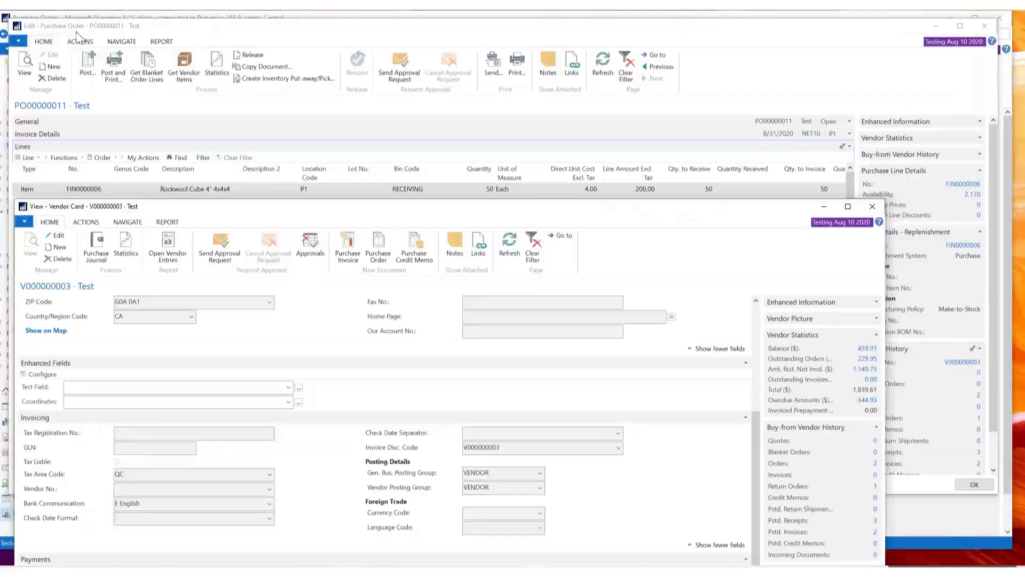
click(492, 487)
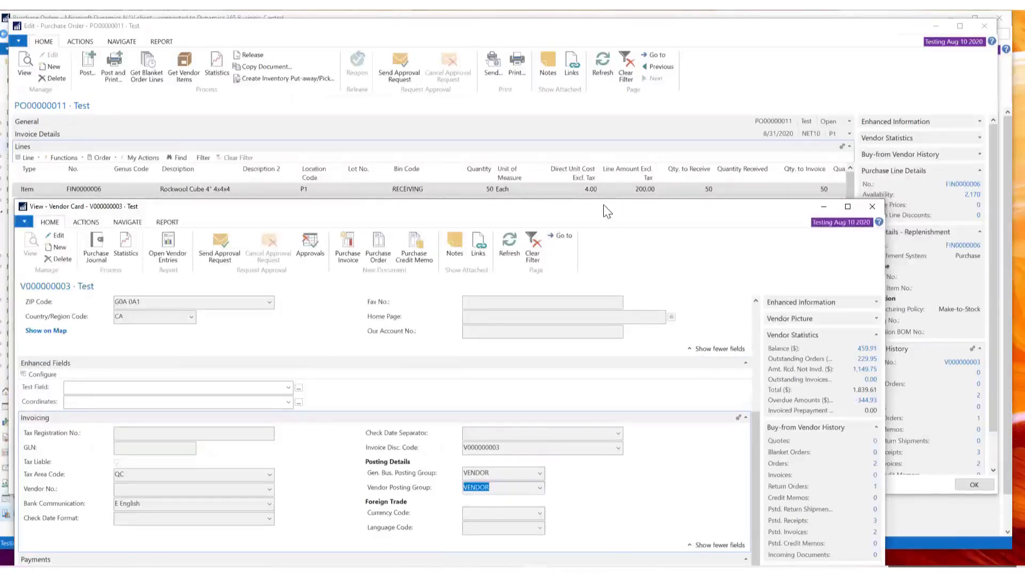
drag(607, 211, 651, 61)
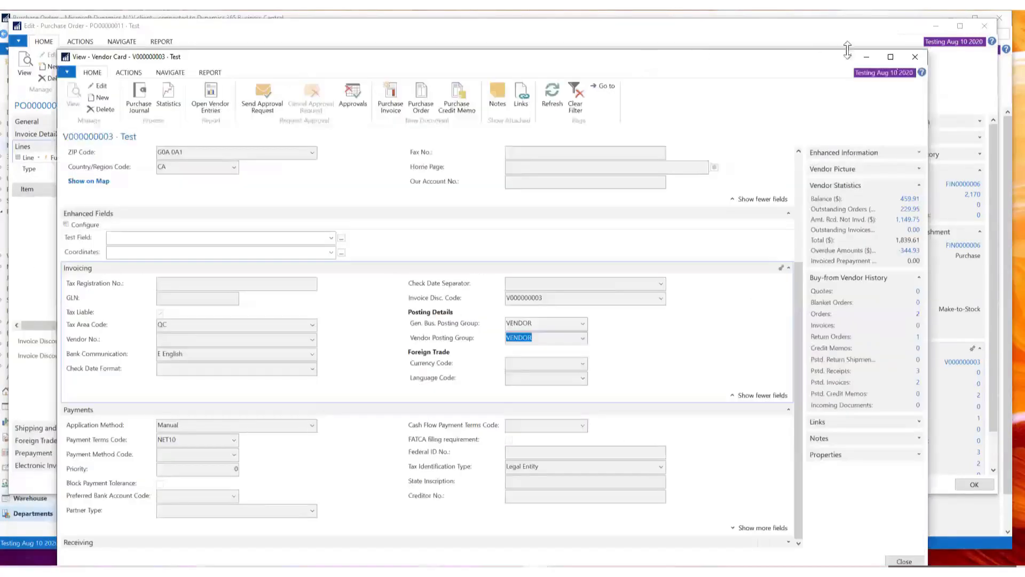
click(915, 57)
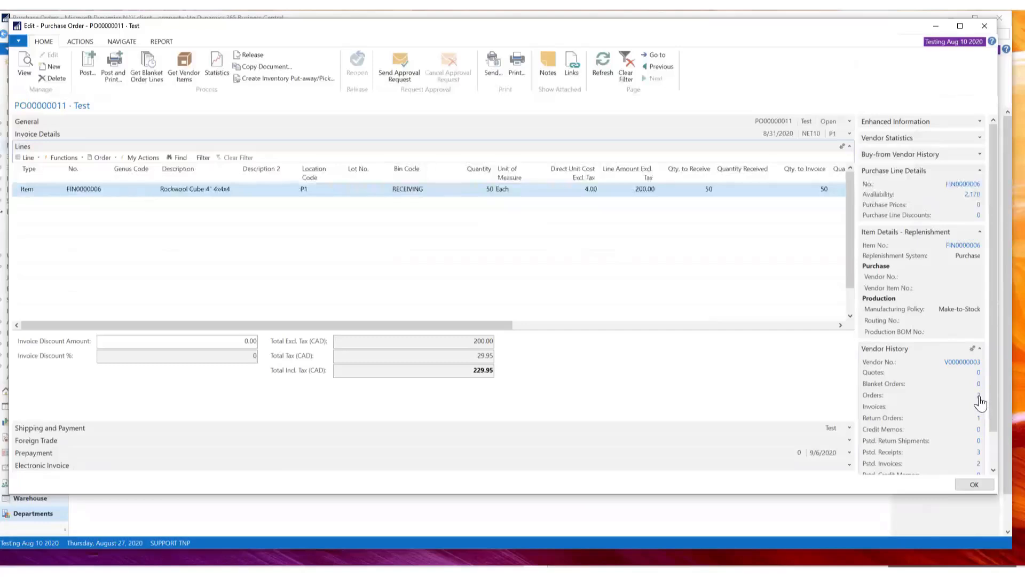
Step: Start a second purchase order line below the rockwool cube line, with its type set to G/L Account
scroll(980, 406, down, 2)
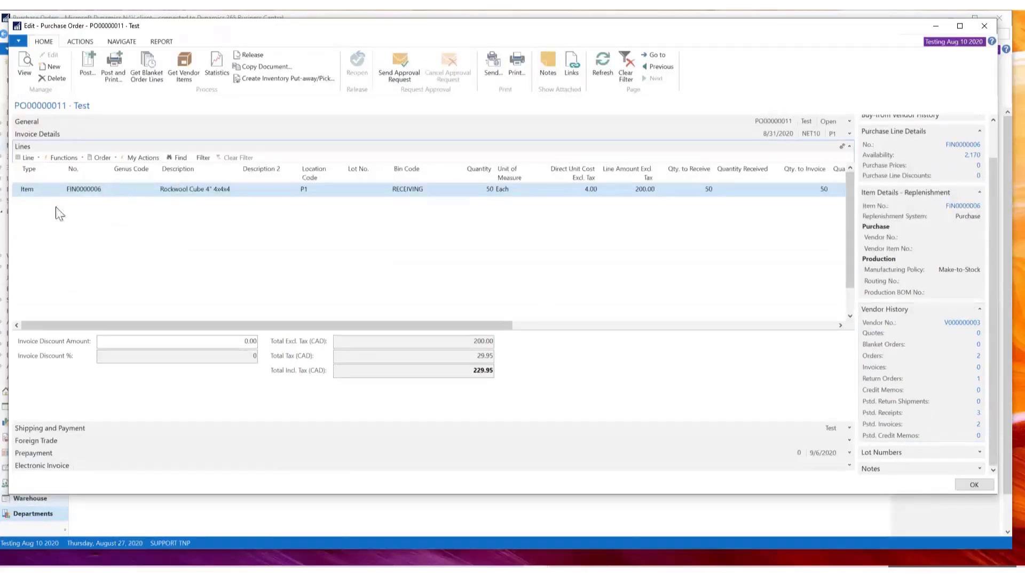
click(29, 210)
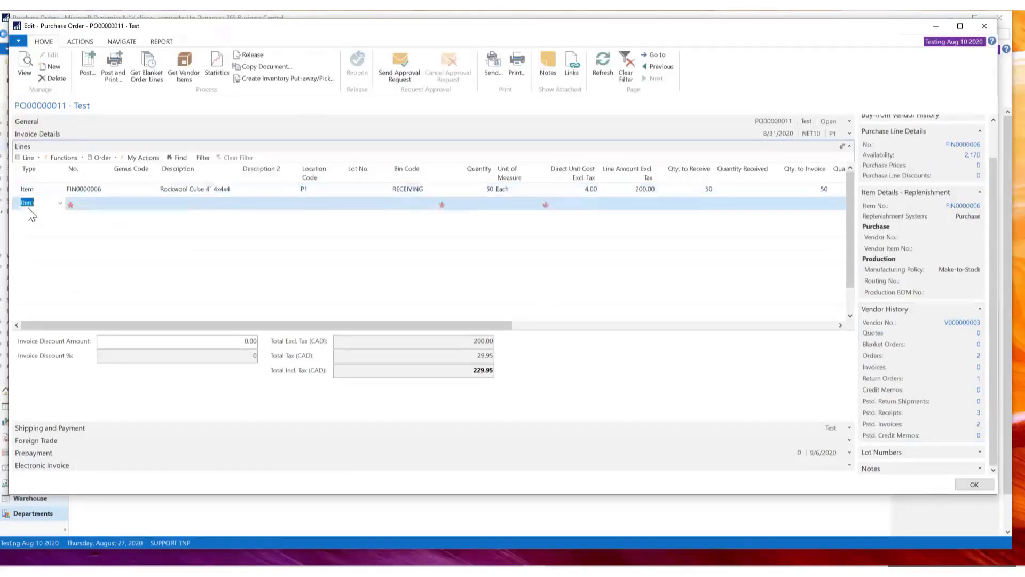
click(59, 203)
click(48, 226)
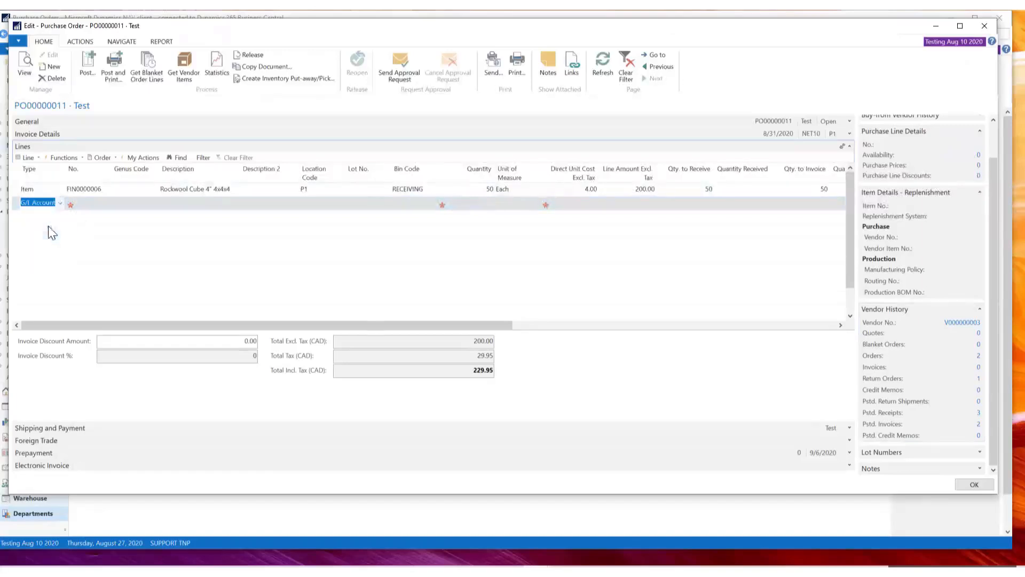
Step: Search the new line's G/L account list by name for "fr" and by account number for "5"
click(100, 203)
click(107, 203)
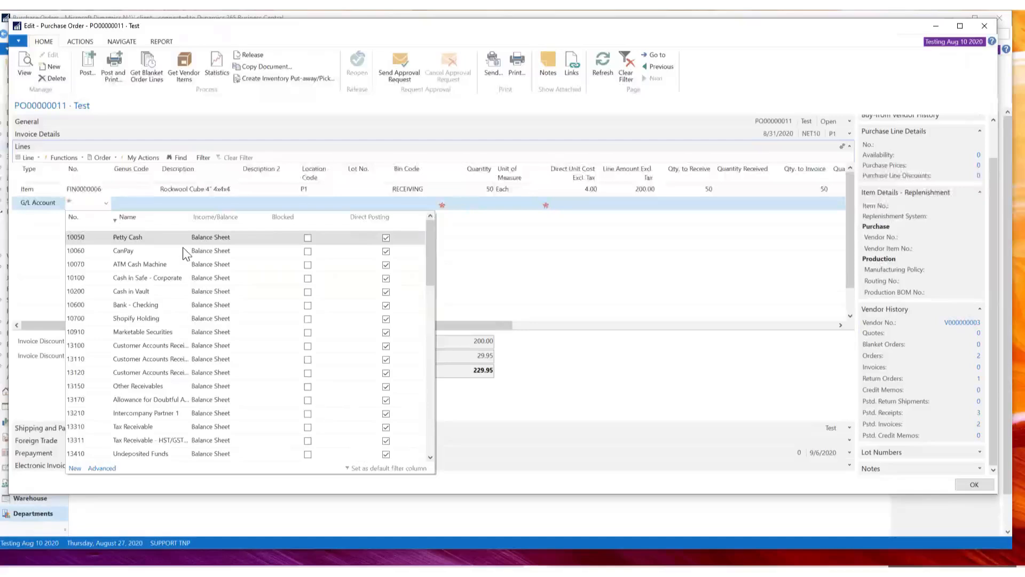
text(fr)
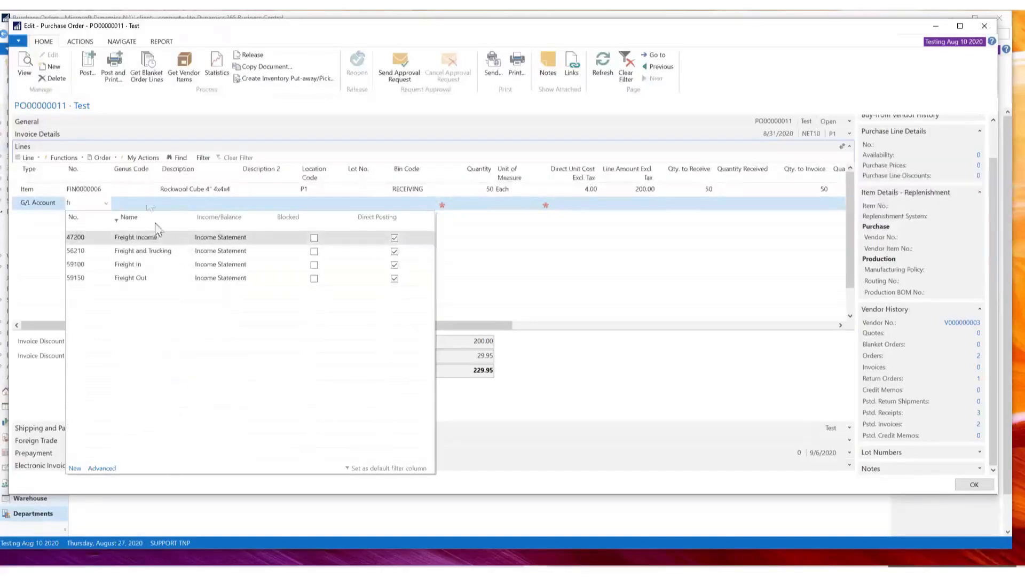
click(90, 226)
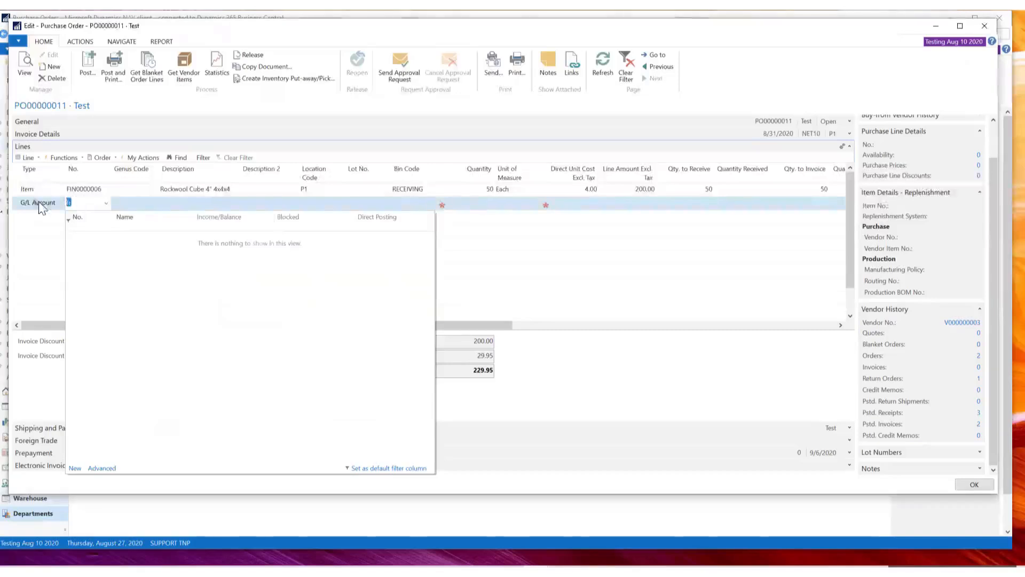
key(BackSpace)
key(BackSpace)
text(5)
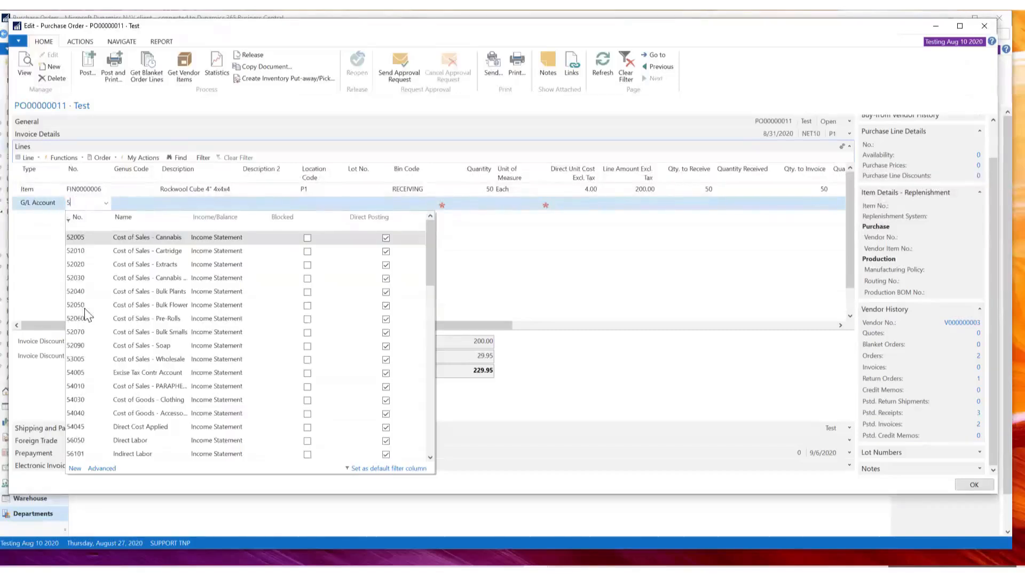
click(129, 224)
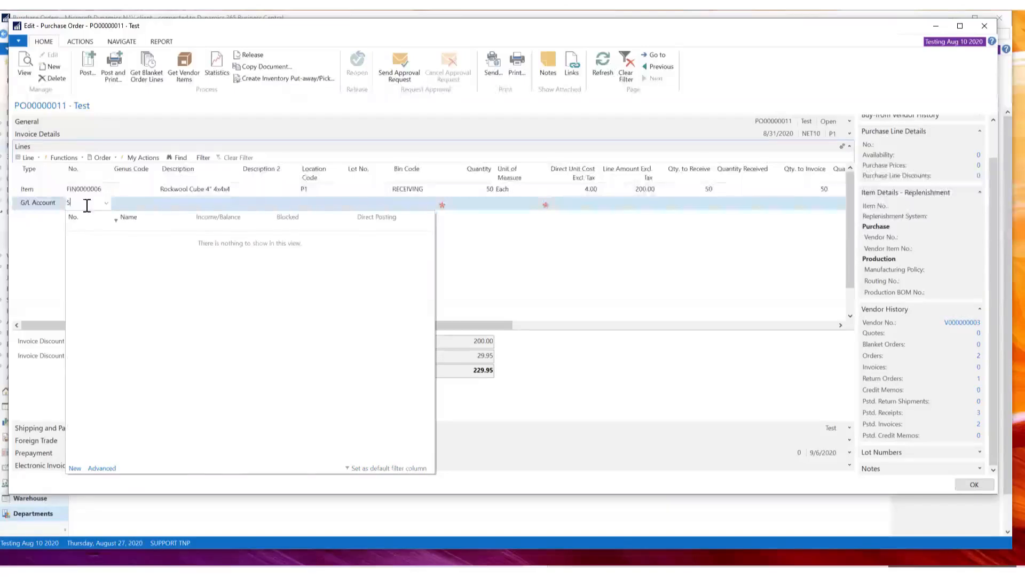
Step: Clear the number search, filter the G/L accounts by name with "fre", and choose account 59100 Freight In for the line
key(BackSpace)
key(BackSpace)
key(BackSpace)
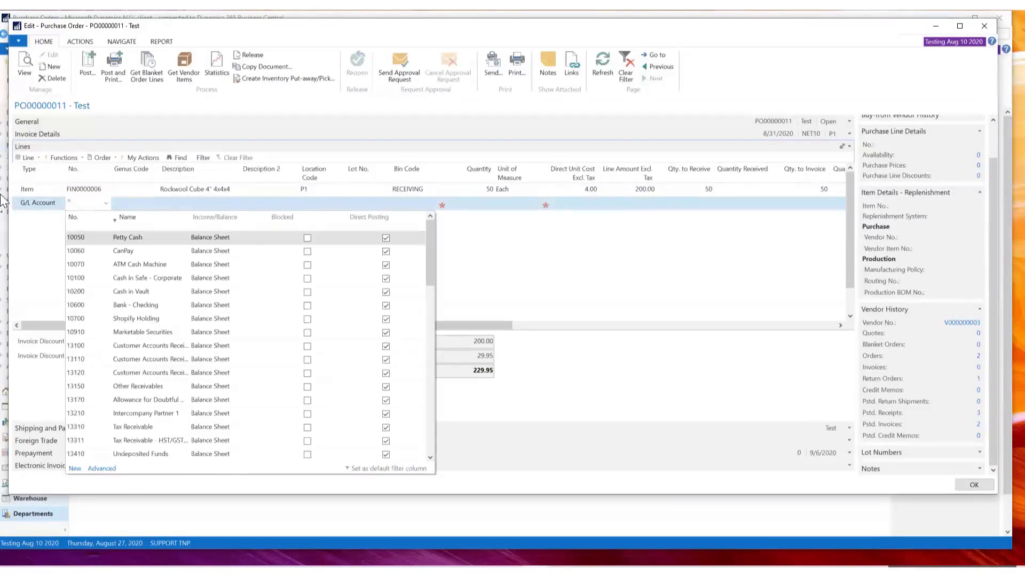
text(fil)
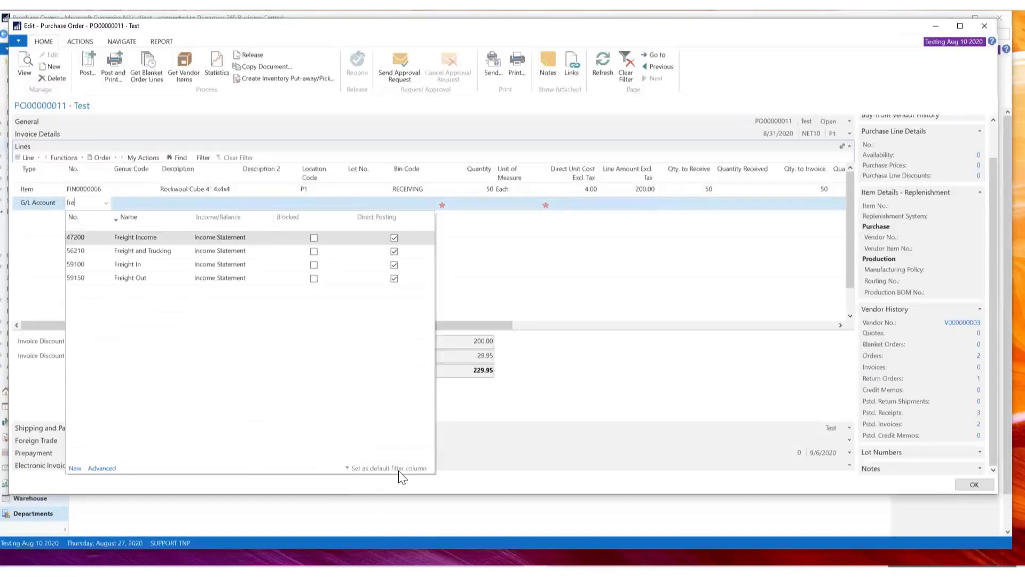
click(147, 220)
click(84, 223)
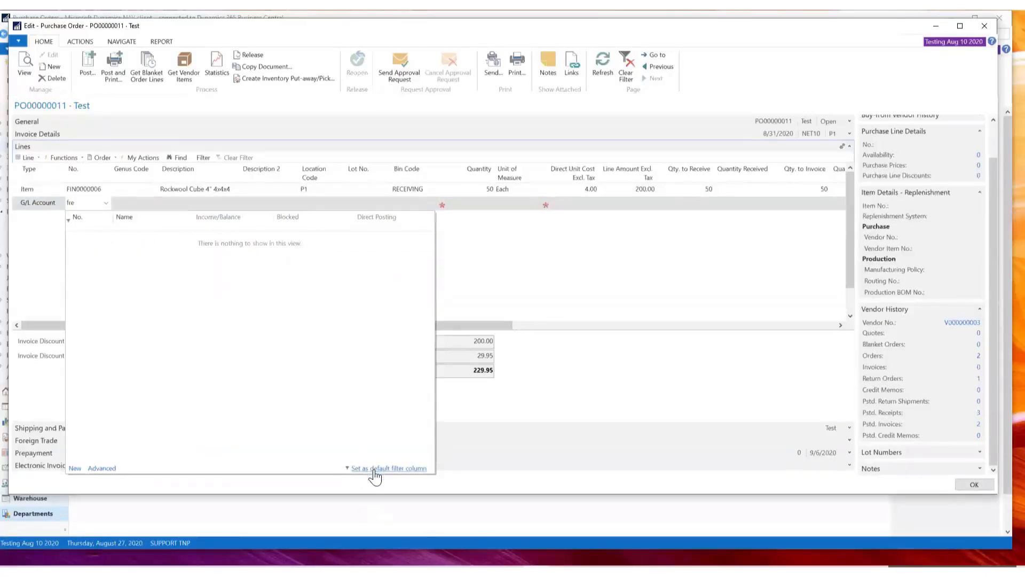
click(133, 220)
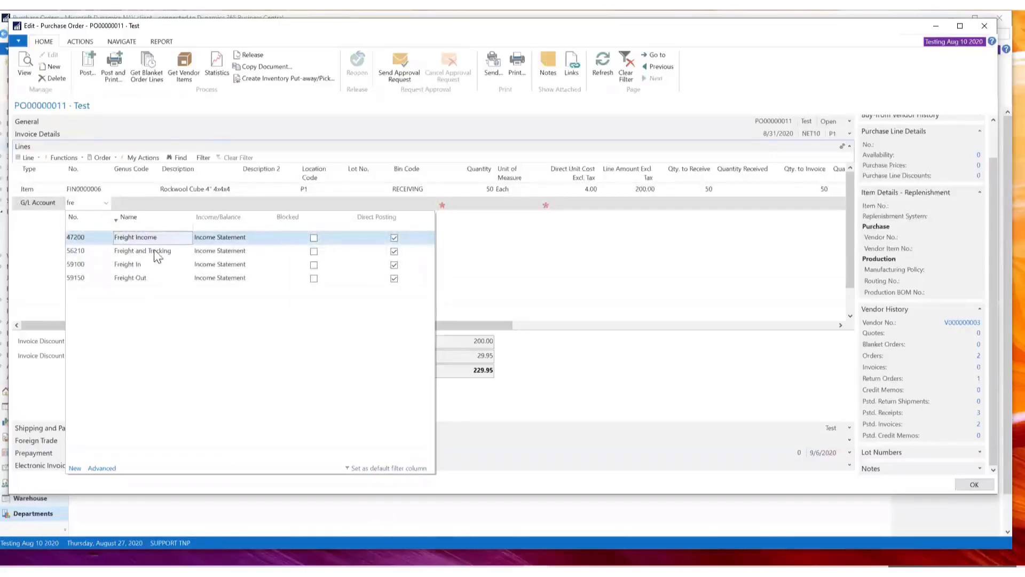
double_click(129, 265)
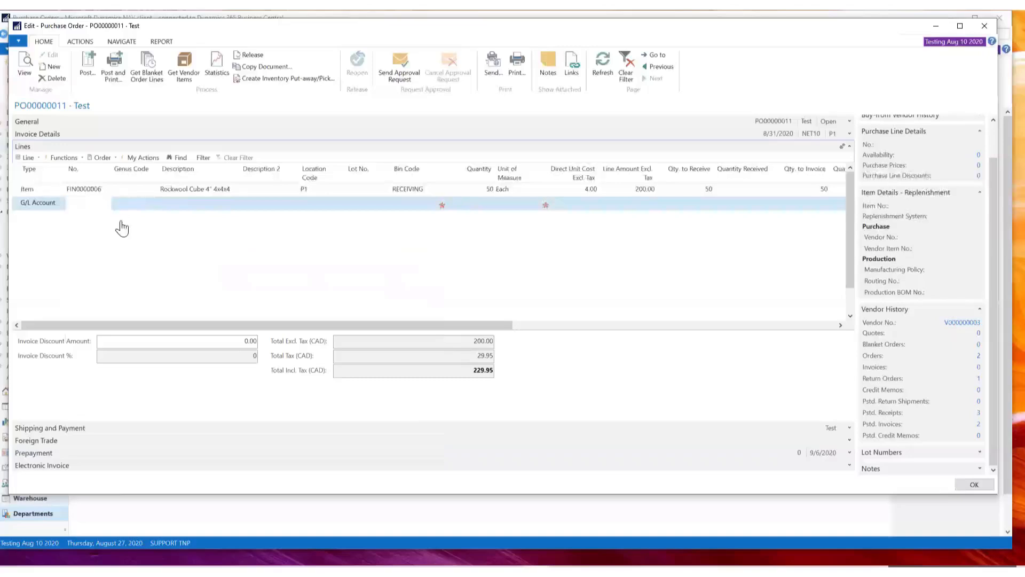
key(Tab)
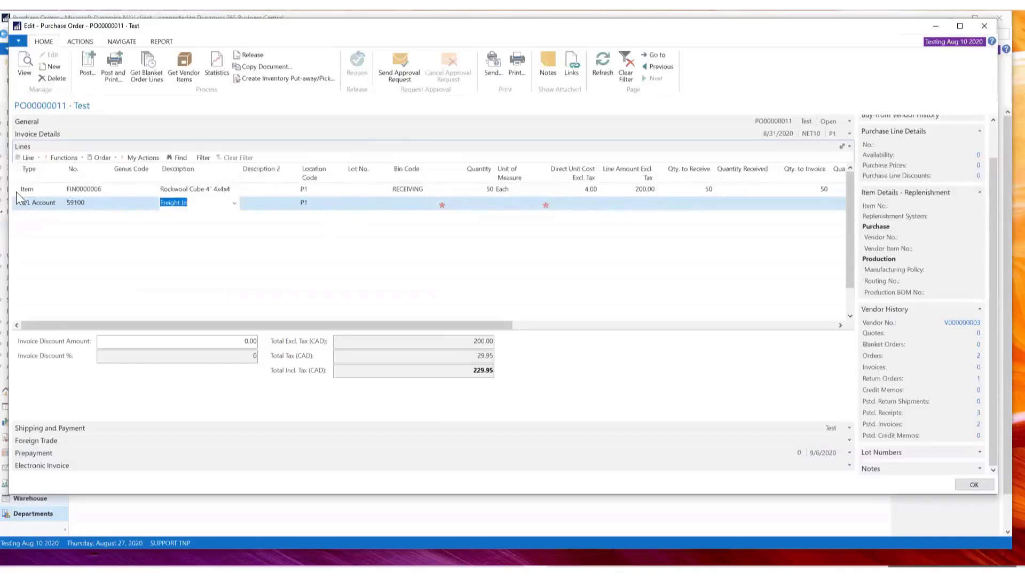
Step: Set the Freight In line's quantity to 1 and direct unit cost to 50.00, and check the order's total excluding tax
click(484, 209)
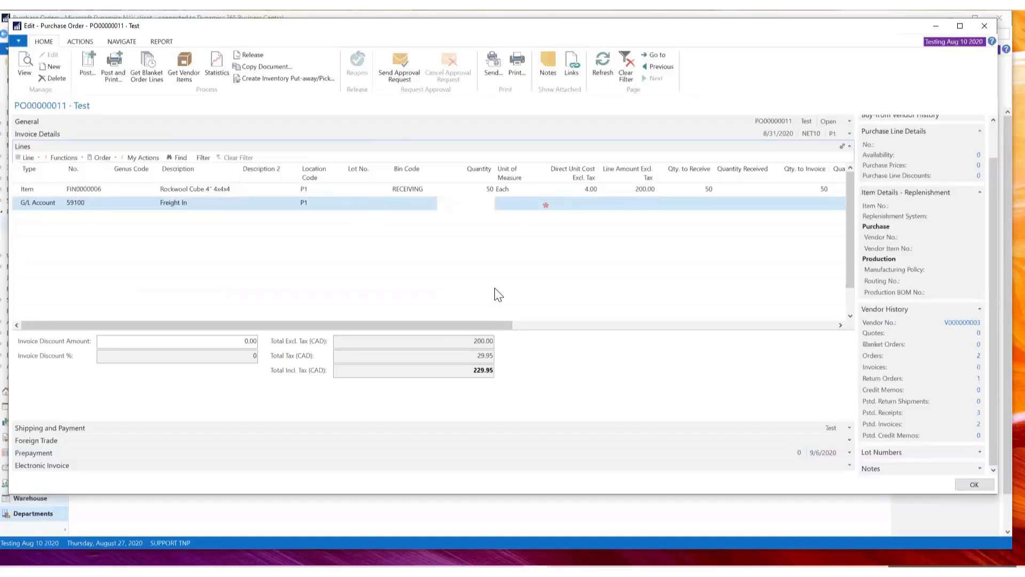
text(1)
key(Tab)
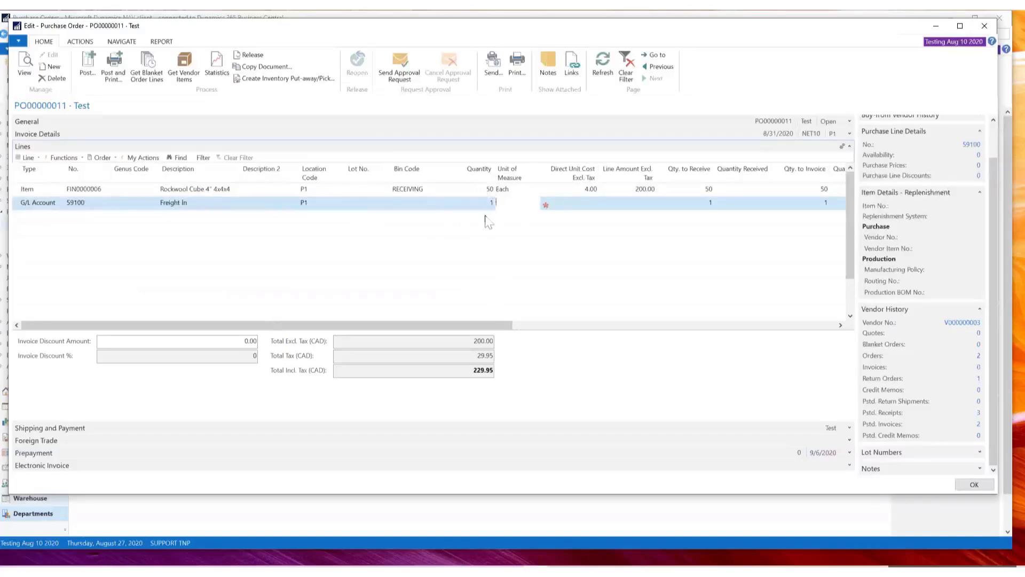
click(602, 206)
click(569, 202)
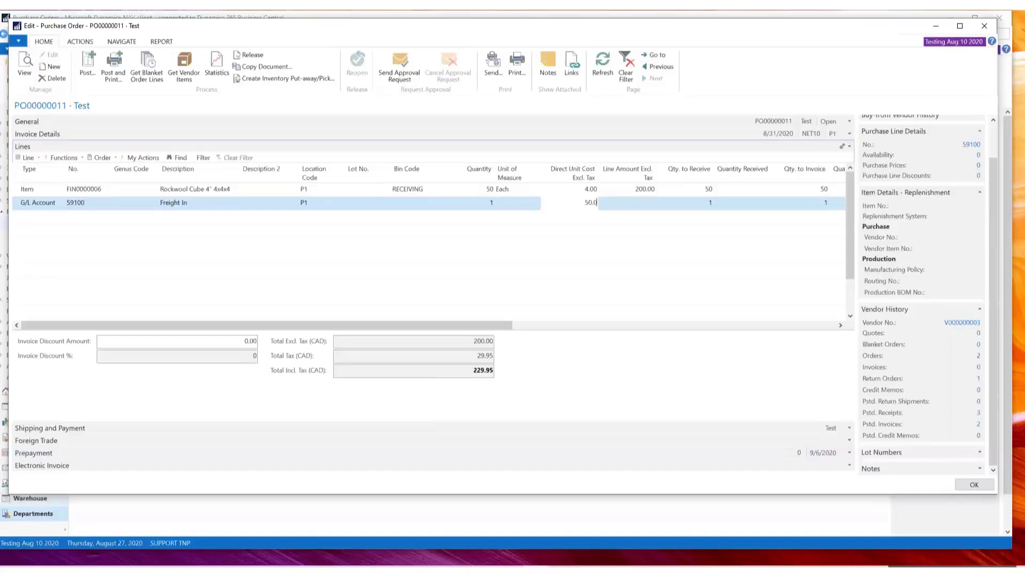
text(50.0)
key(Tab)
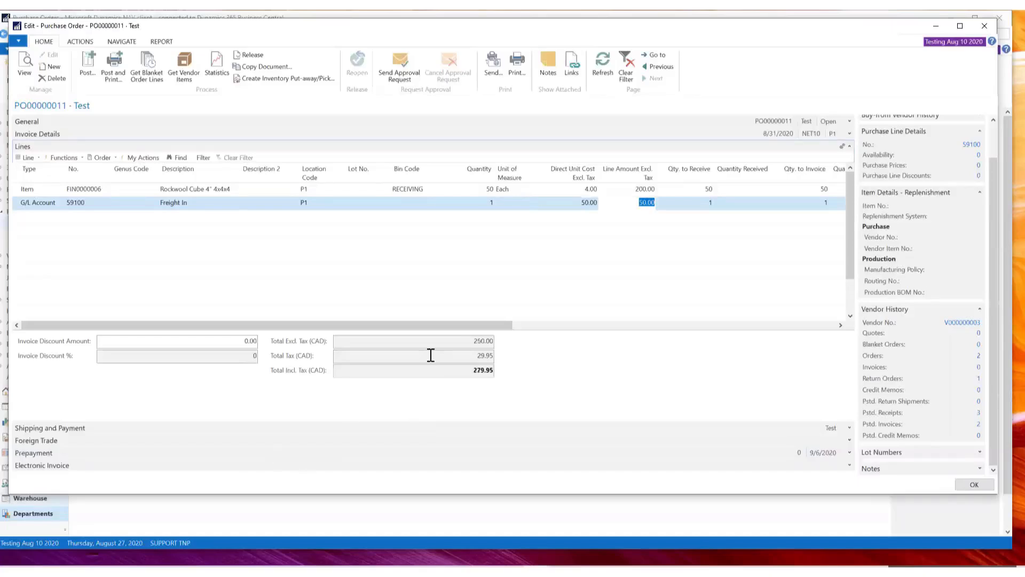
click(478, 341)
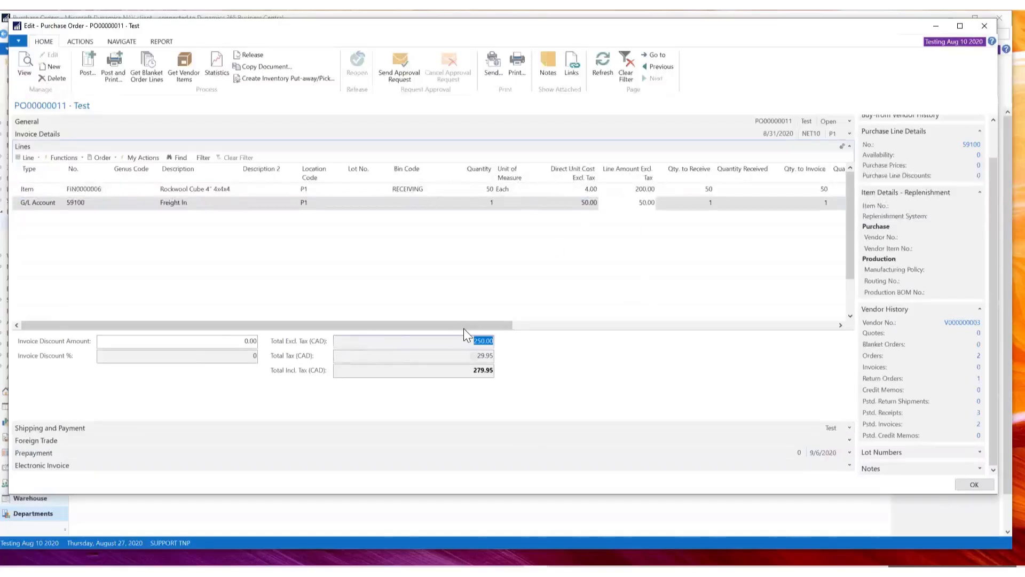
Step: Set the Freight In line's tax group code to NONTAXABLE
drag(463, 325, 785, 330)
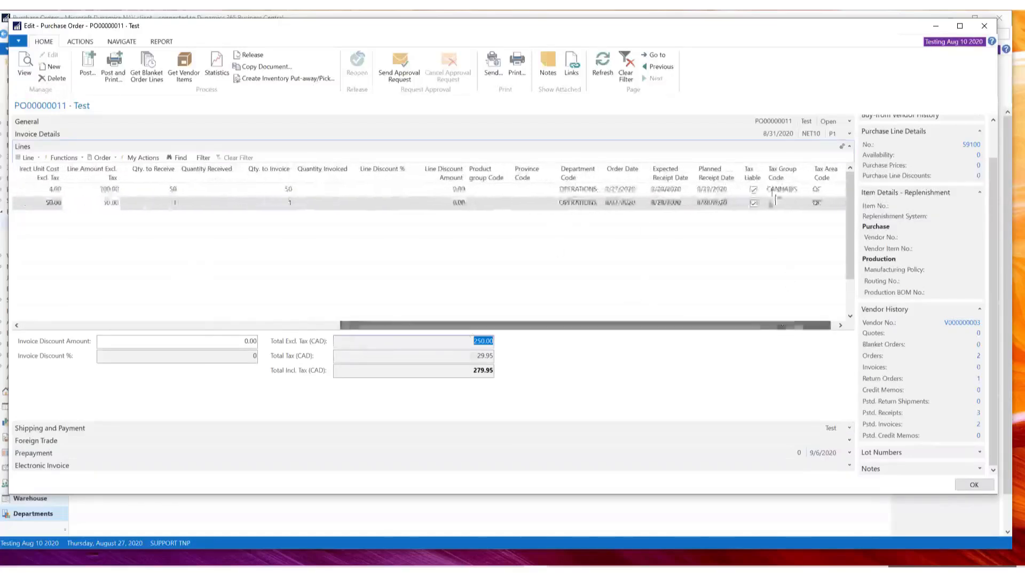
click(790, 203)
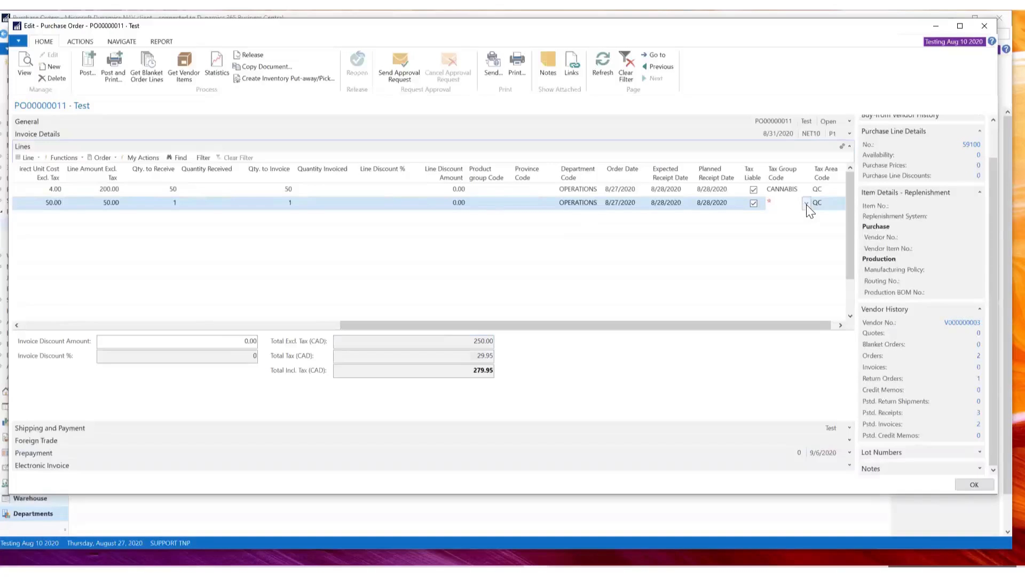
click(806, 204)
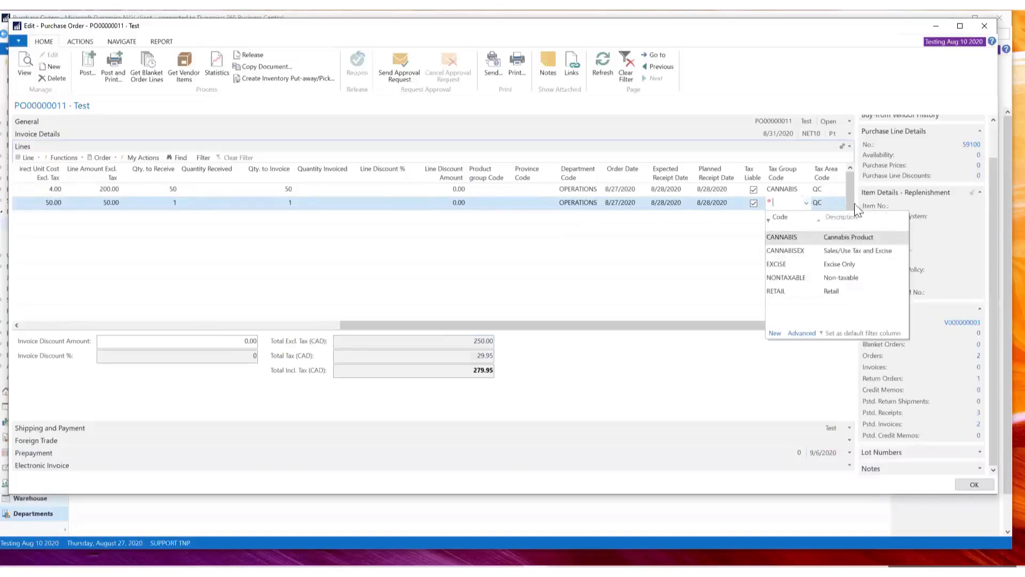
click(850, 280)
double_click(853, 285)
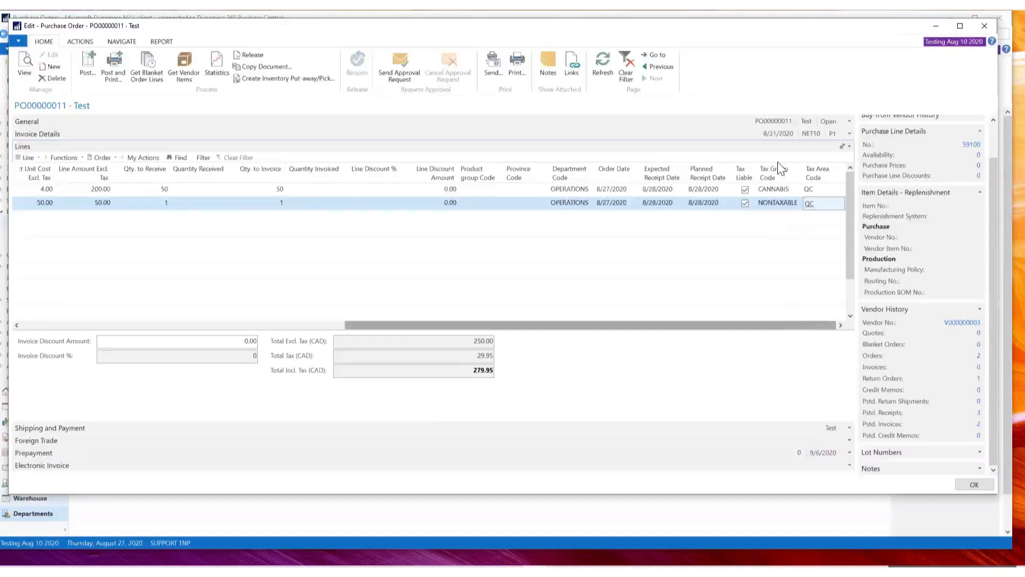
drag(796, 325, 380, 335)
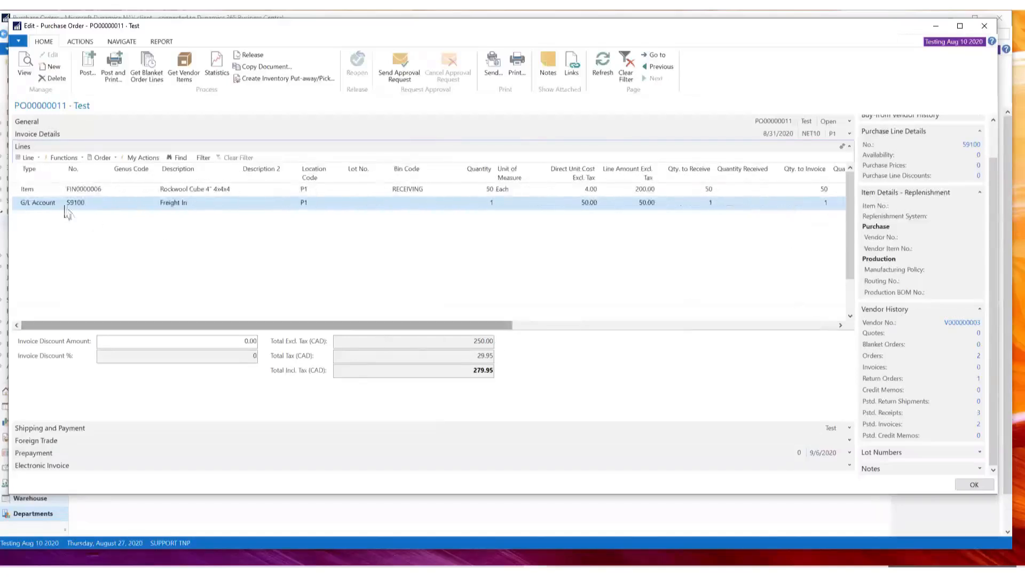
click(21, 216)
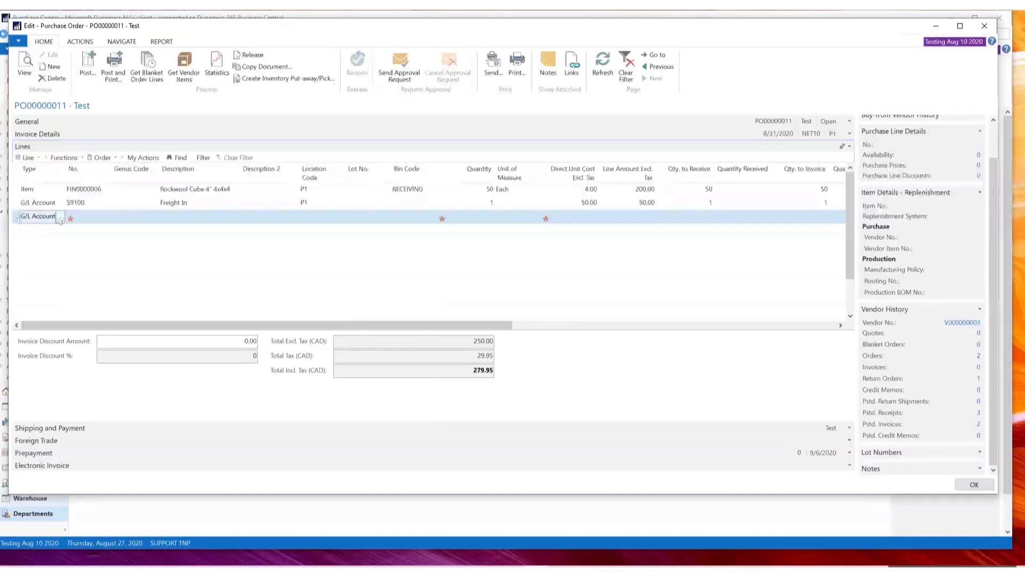
click(115, 204)
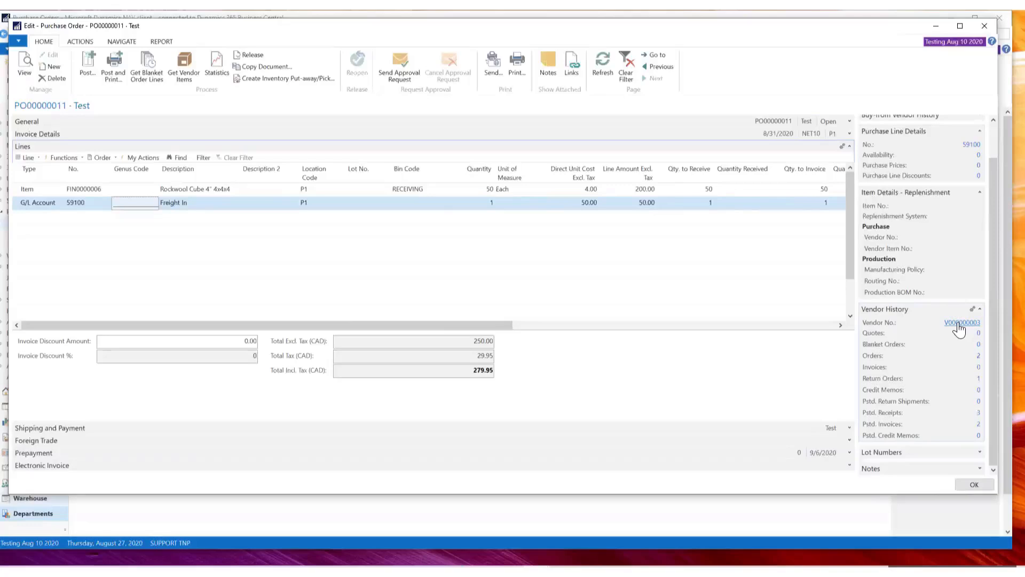
Step: Expand the Enhanced Information FactBox, examine Enhanced Fields and its field definition list, and return to the Enhanced Information overview
drag(993, 175, 988, 117)
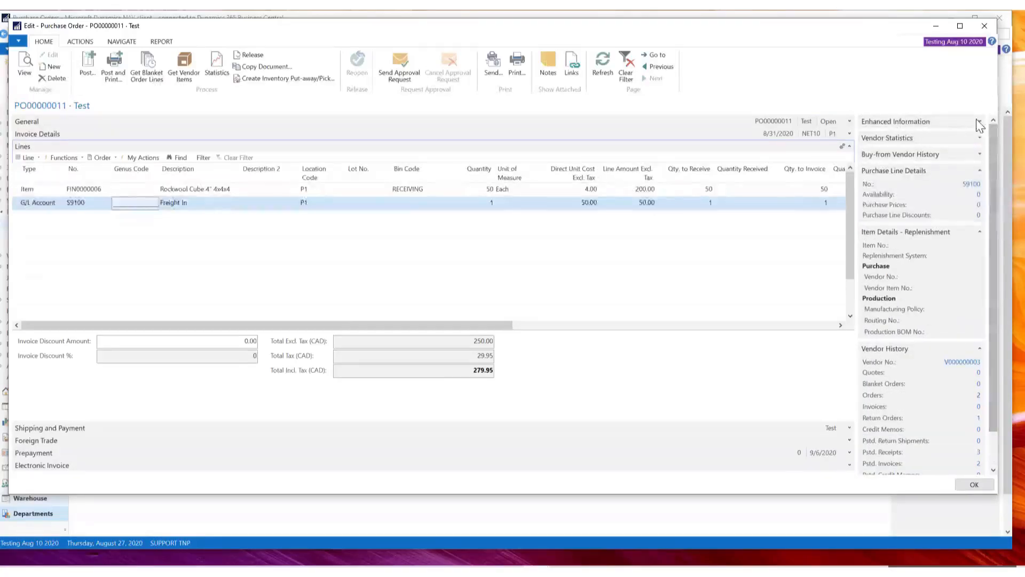
click(980, 121)
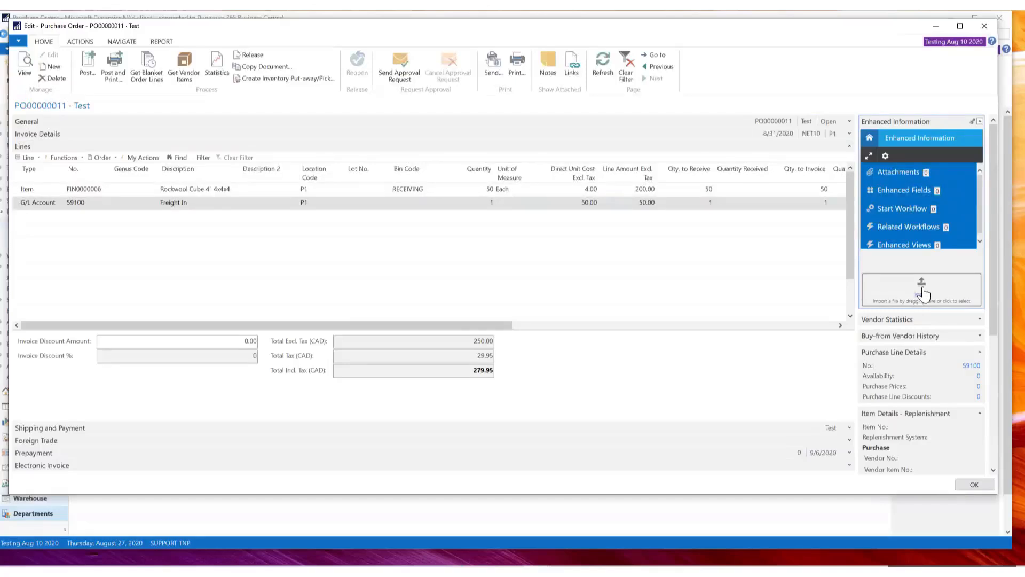
click(886, 193)
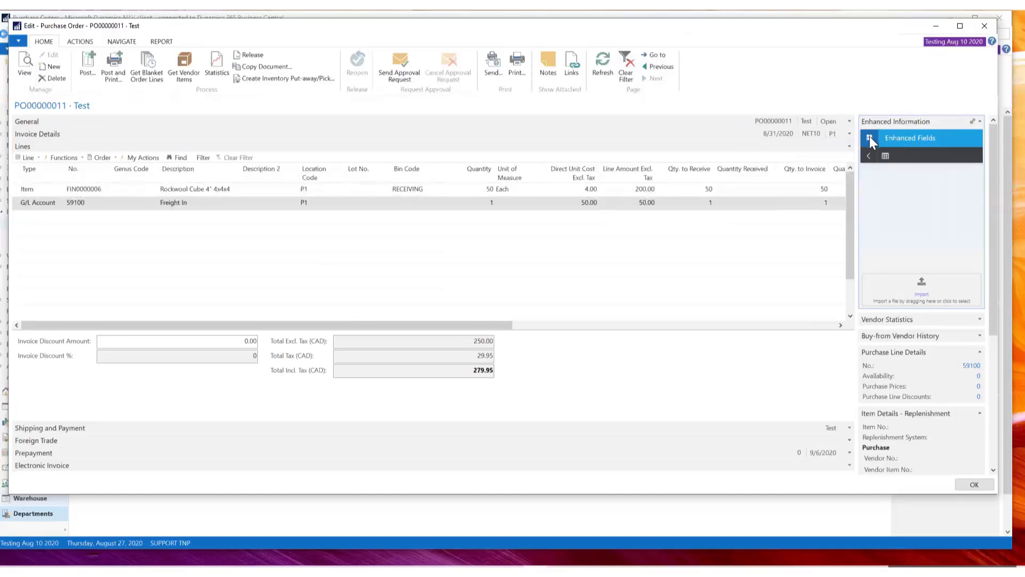
click(885, 159)
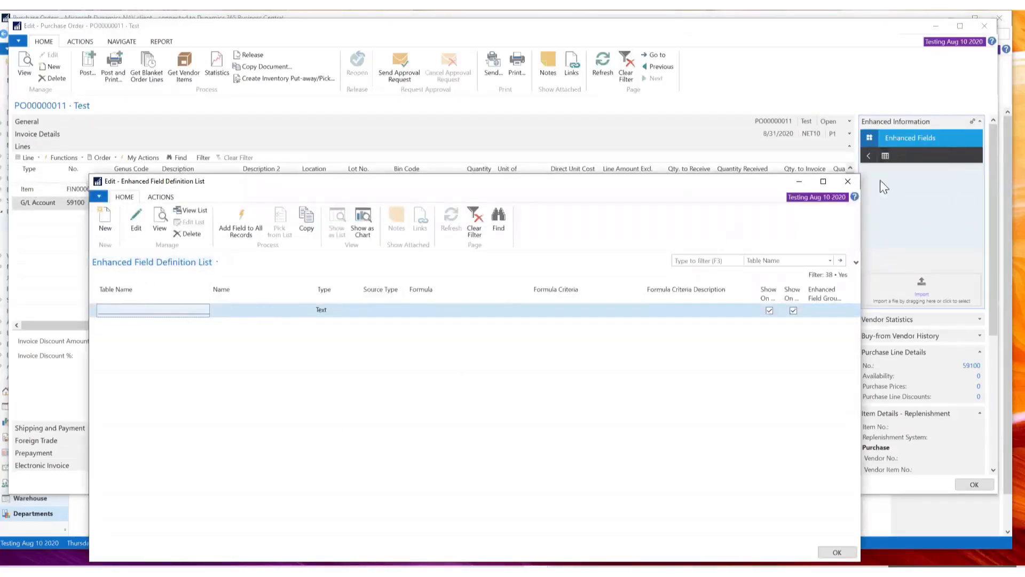
click(847, 181)
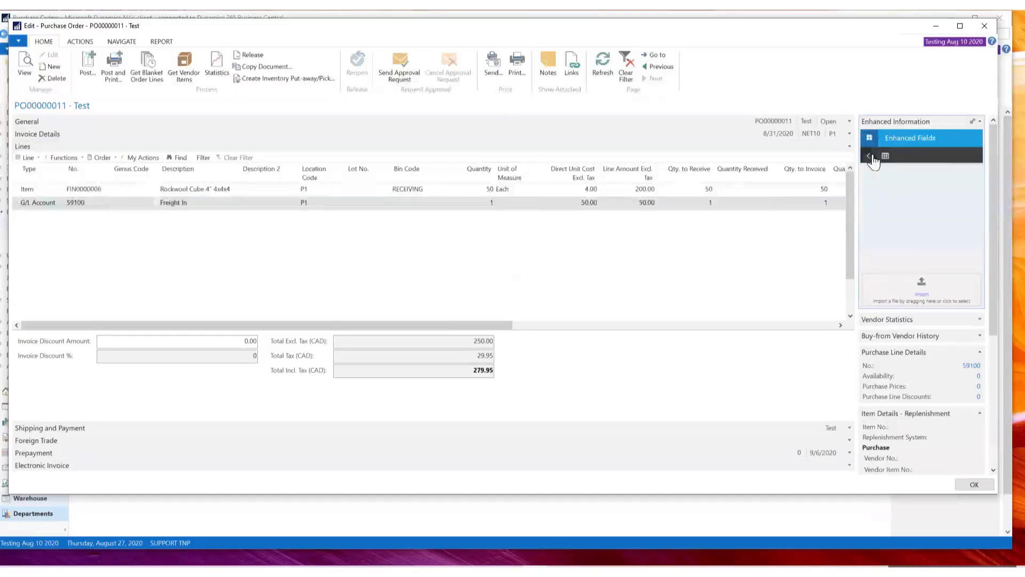
click(869, 156)
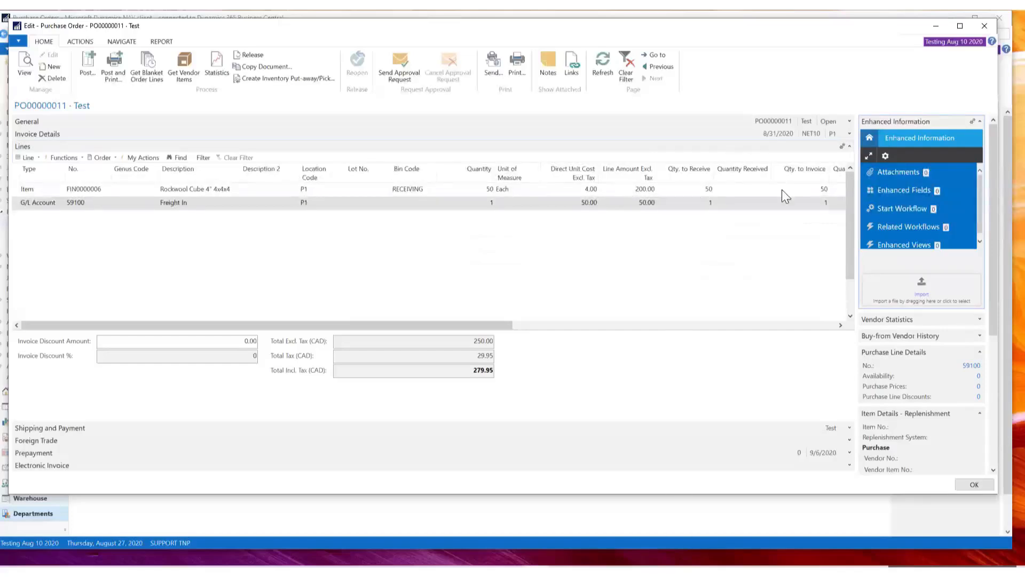
Step: Review the Status options in the order's General section and release the purchase order
click(848, 121)
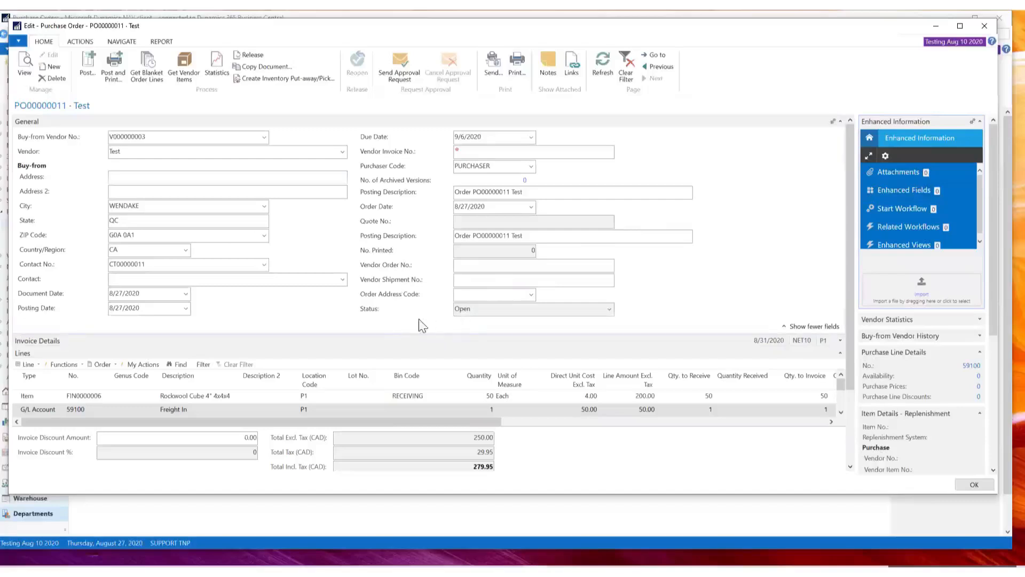
click(609, 309)
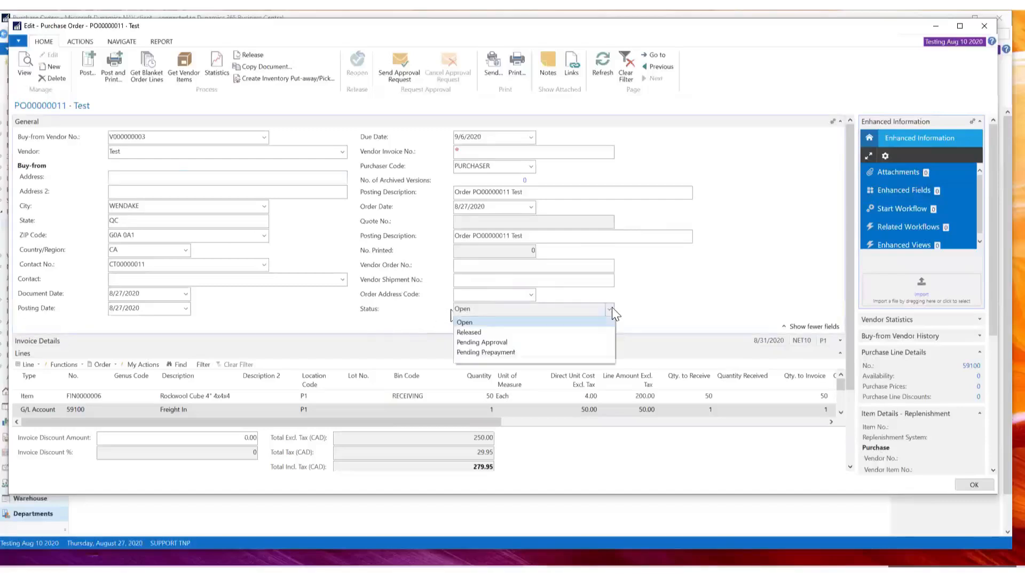
click(494, 322)
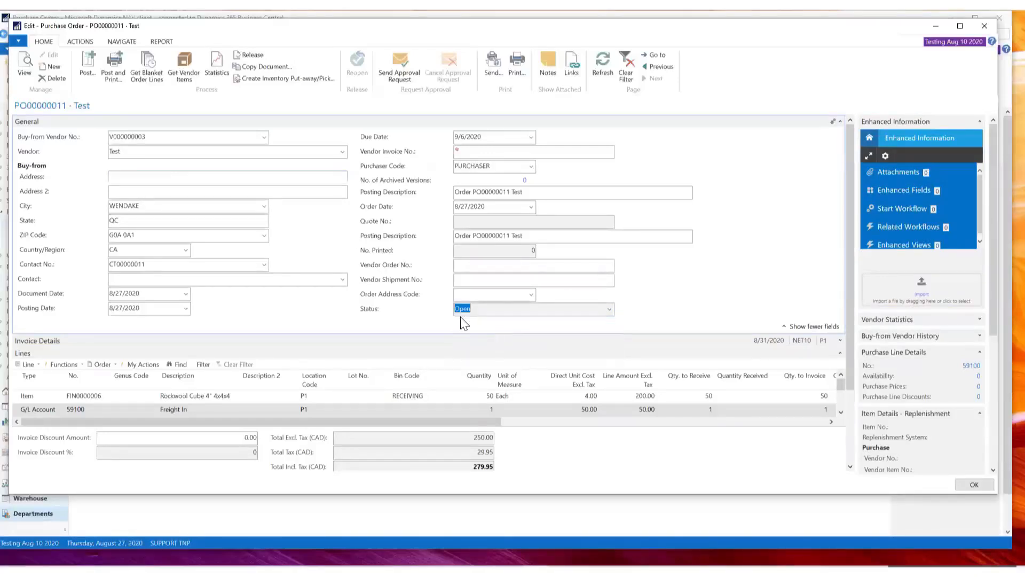
click(609, 310)
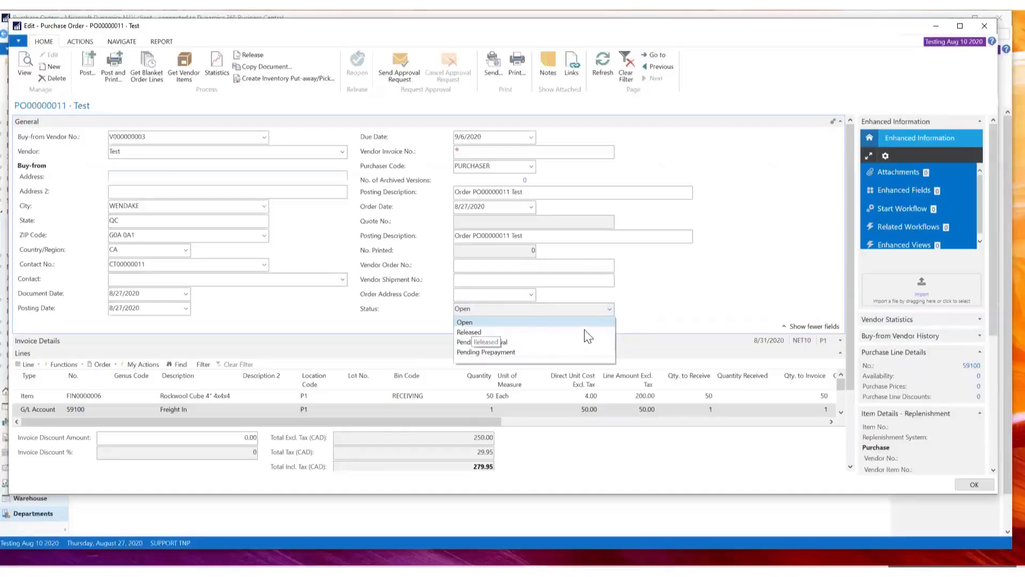
click(247, 58)
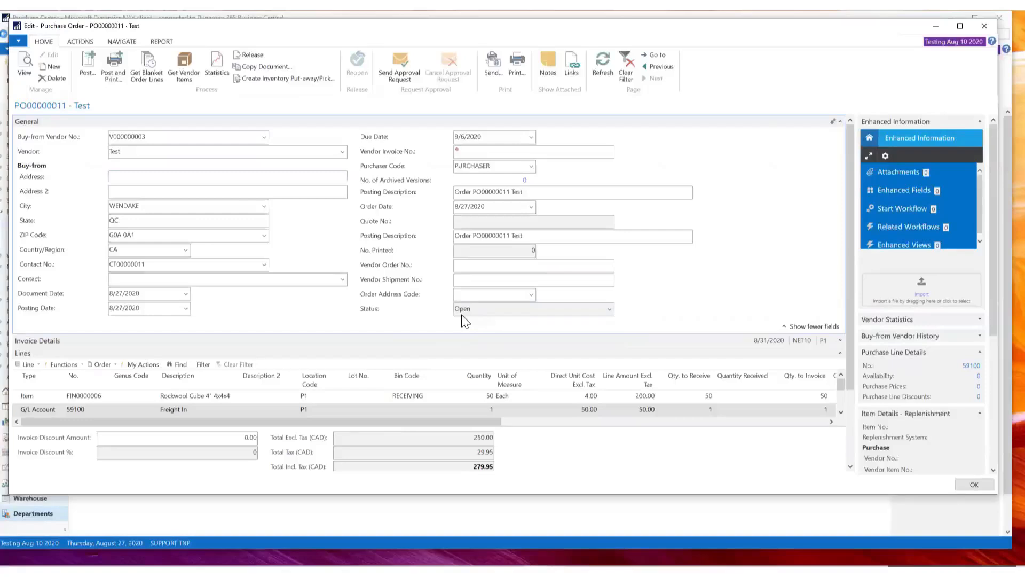
click(251, 57)
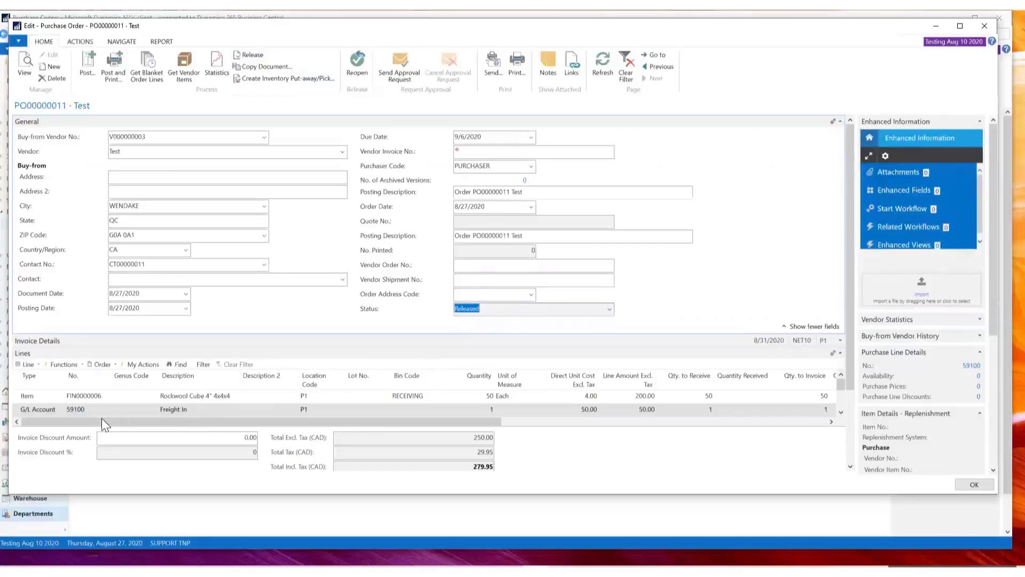
Step: Try to add a third line for G/L account 59100 to the released order, then discard the change and keep the order open
click(841, 121)
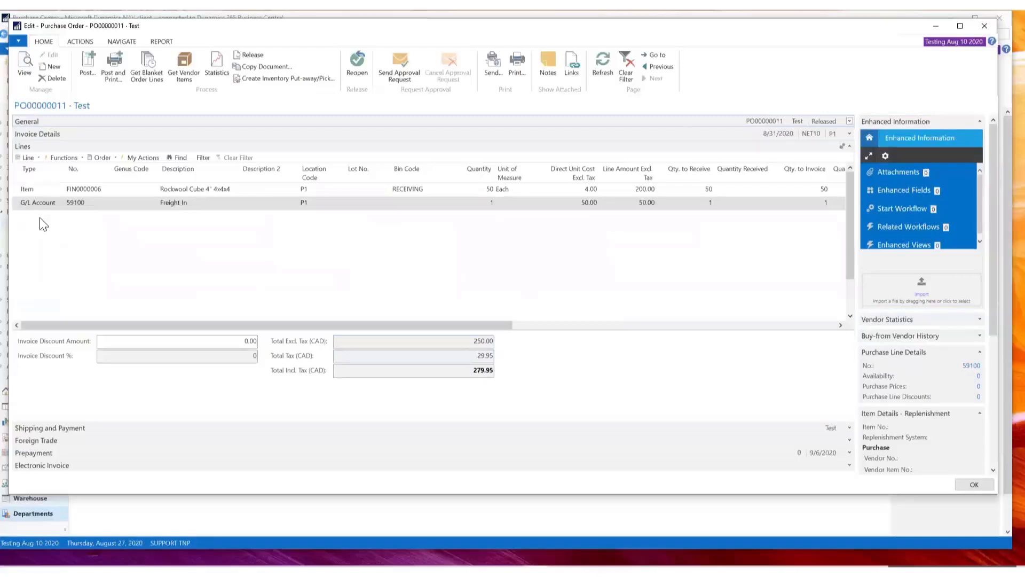
click(43, 223)
click(90, 215)
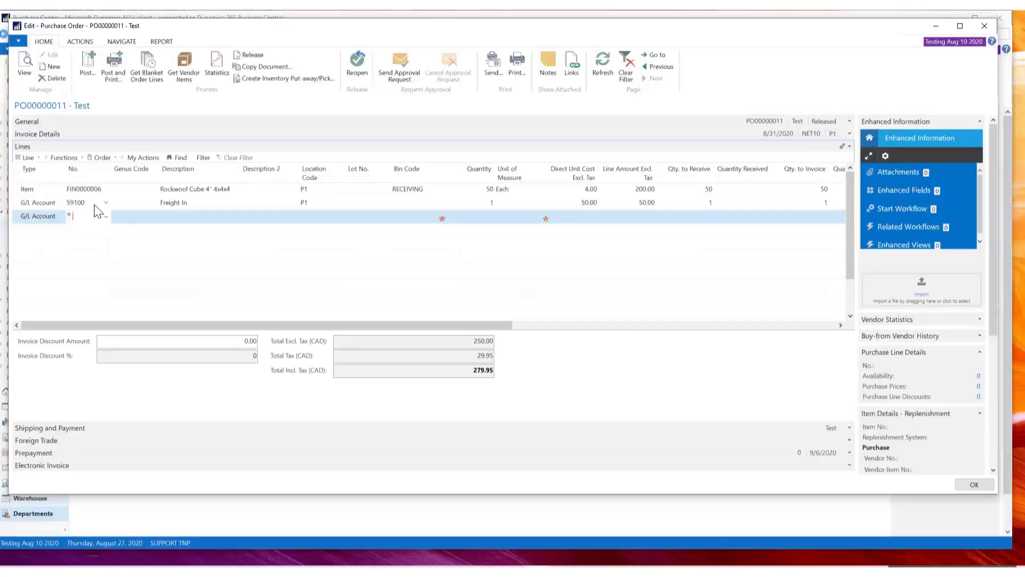
key(F8)
click(142, 225)
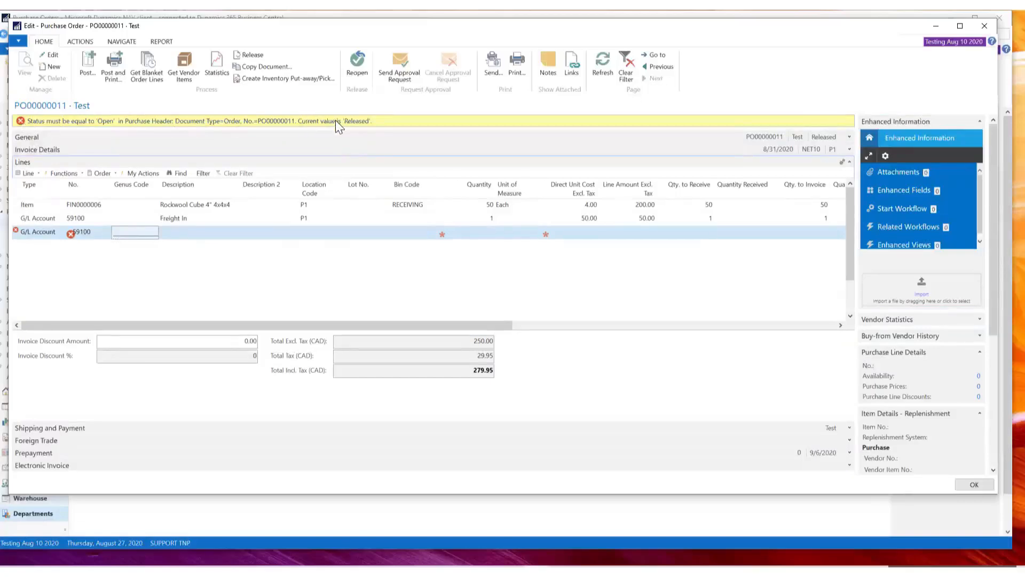
key(Escape)
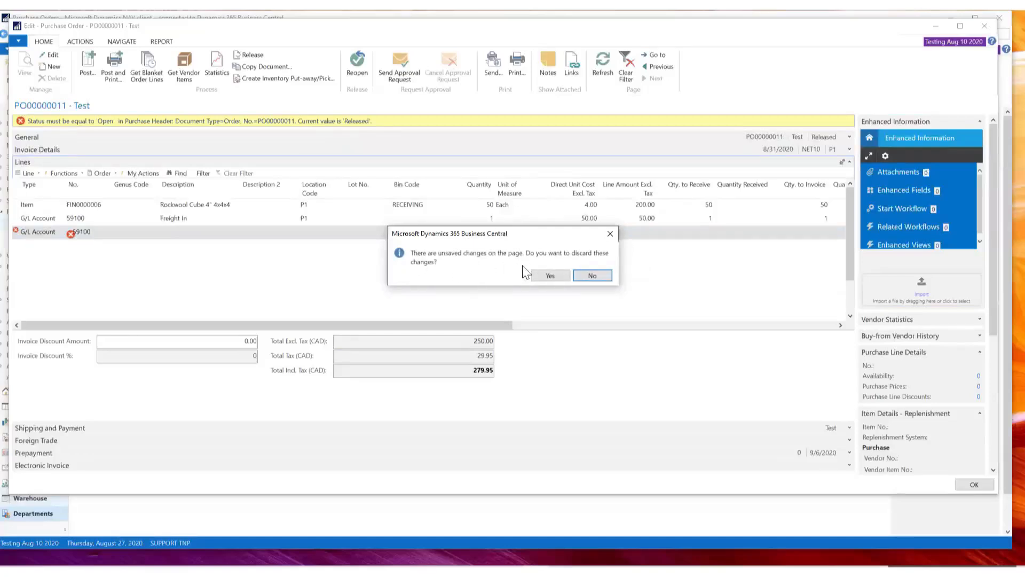
click(556, 276)
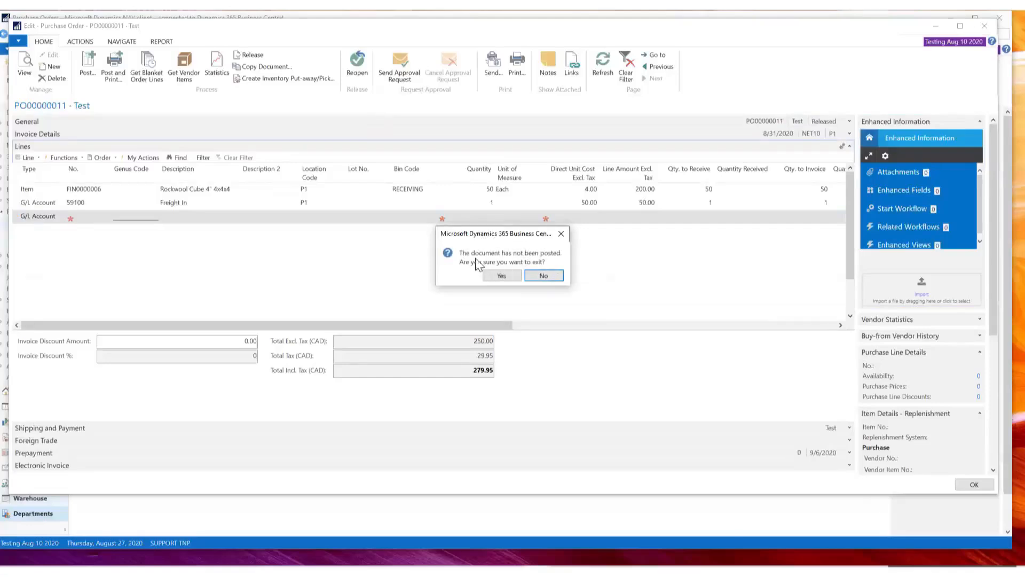
click(548, 275)
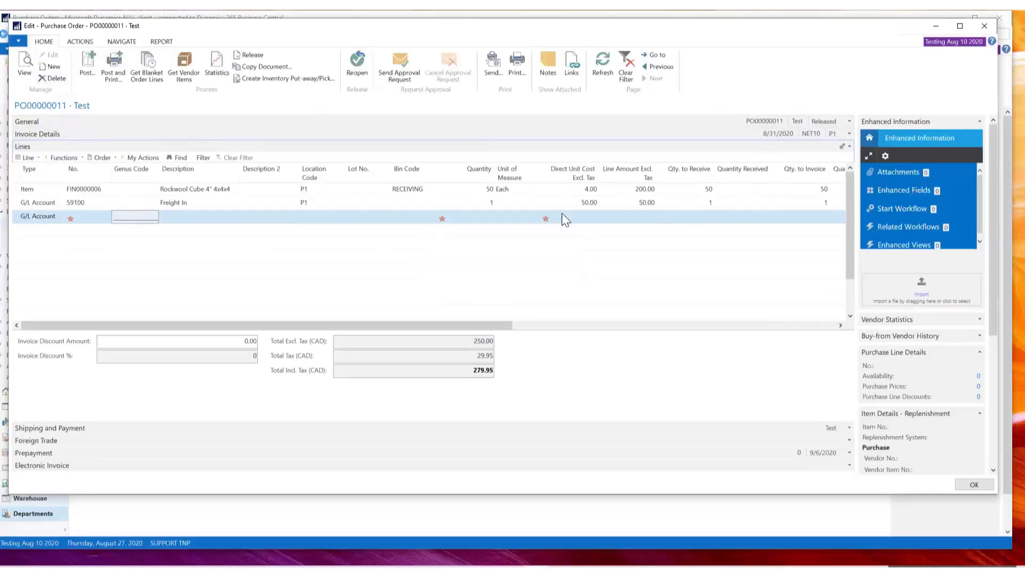
click(528, 202)
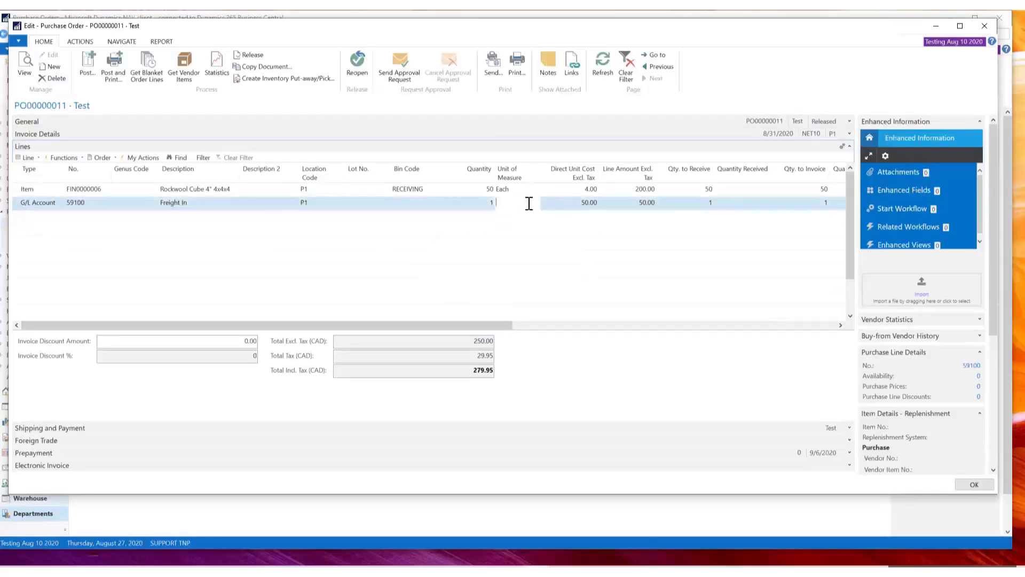
Step: Expand the order's General section and examine the Status options available for the released order
click(849, 121)
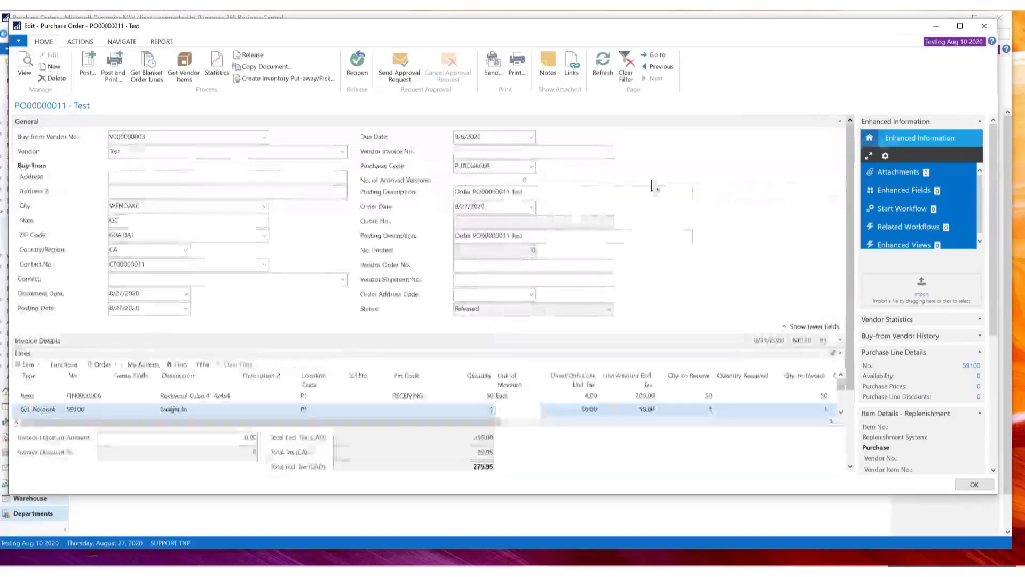
click(609, 310)
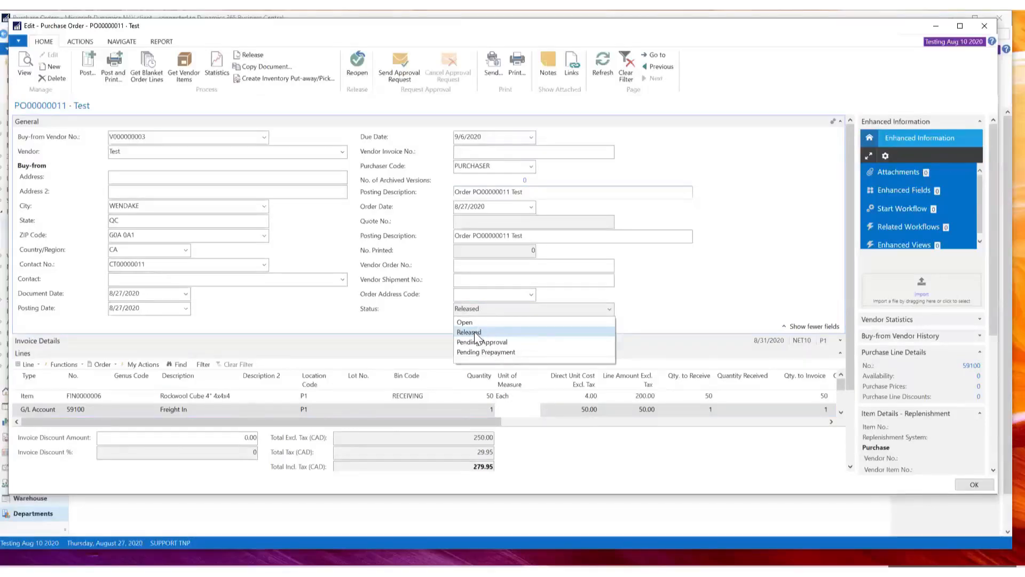
click(729, 264)
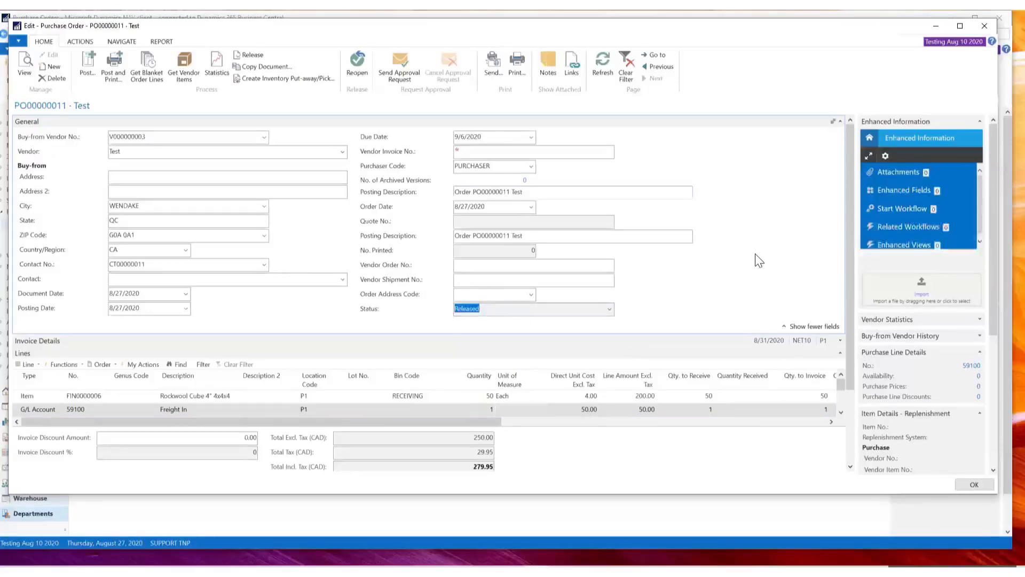
Step: Open the purchase order's print options, expand the Integer filters, and select the No. filter value under Purchase Header
click(516, 65)
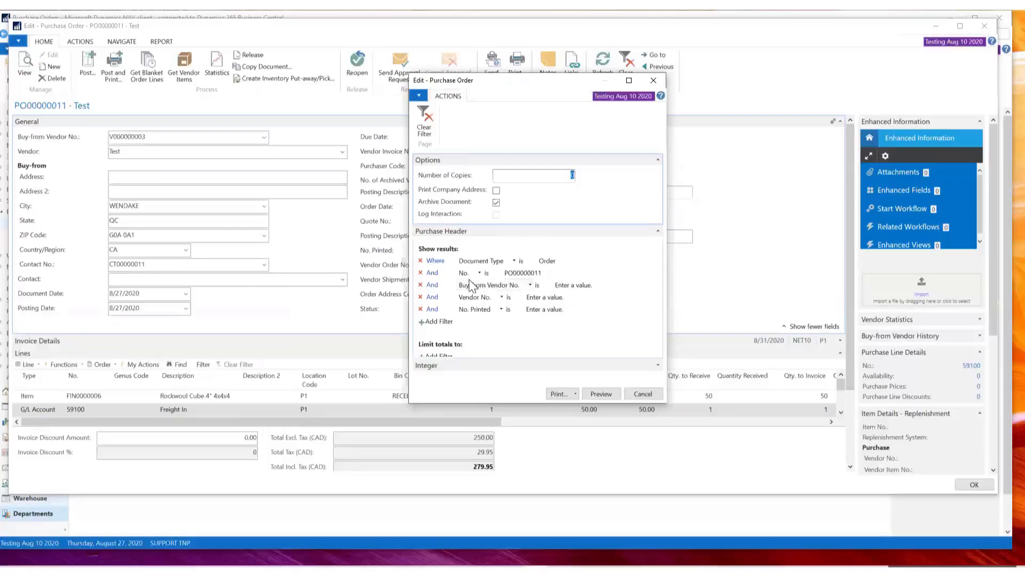
click(532, 272)
click(659, 367)
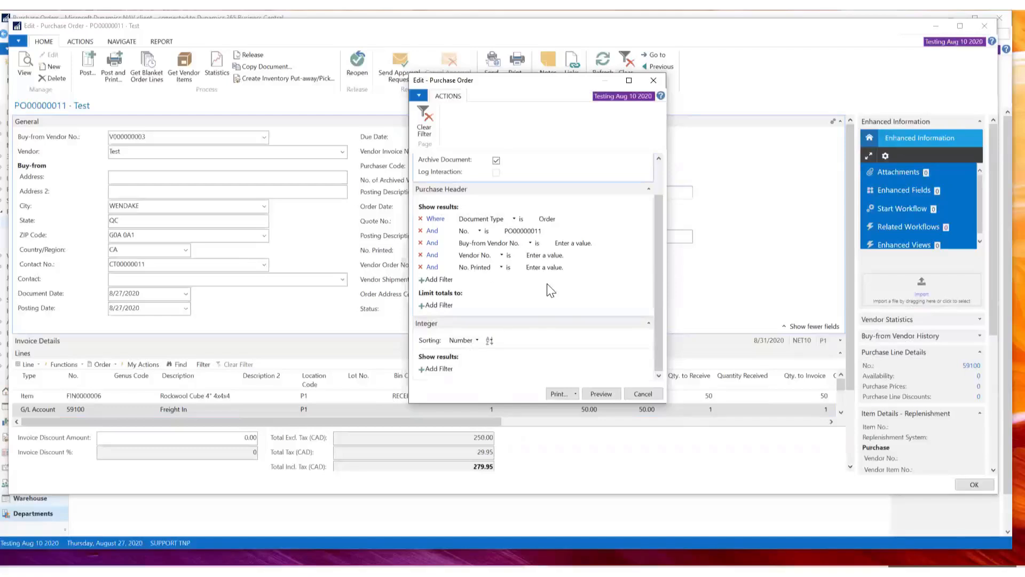
click(546, 233)
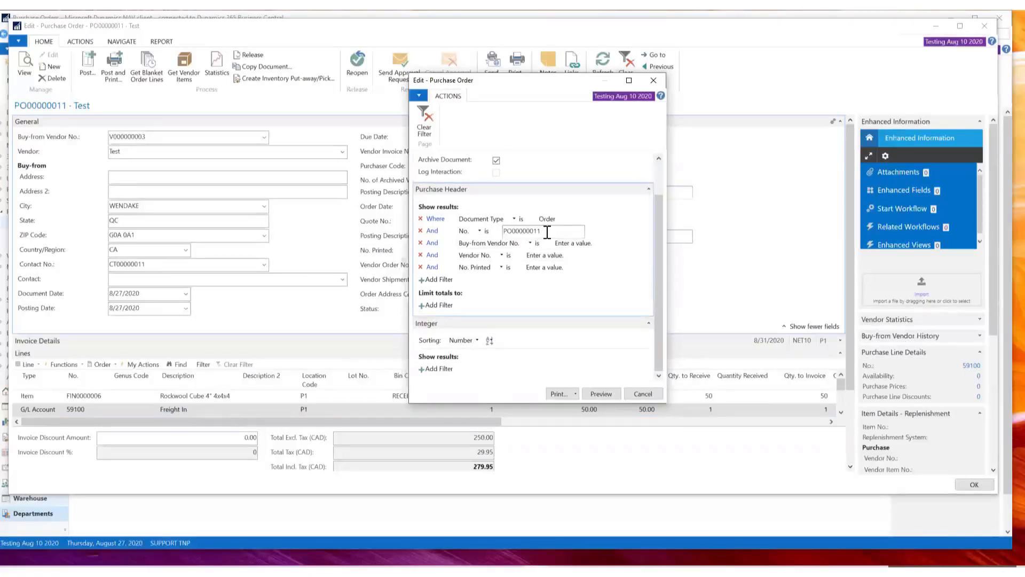
double_click(547, 232)
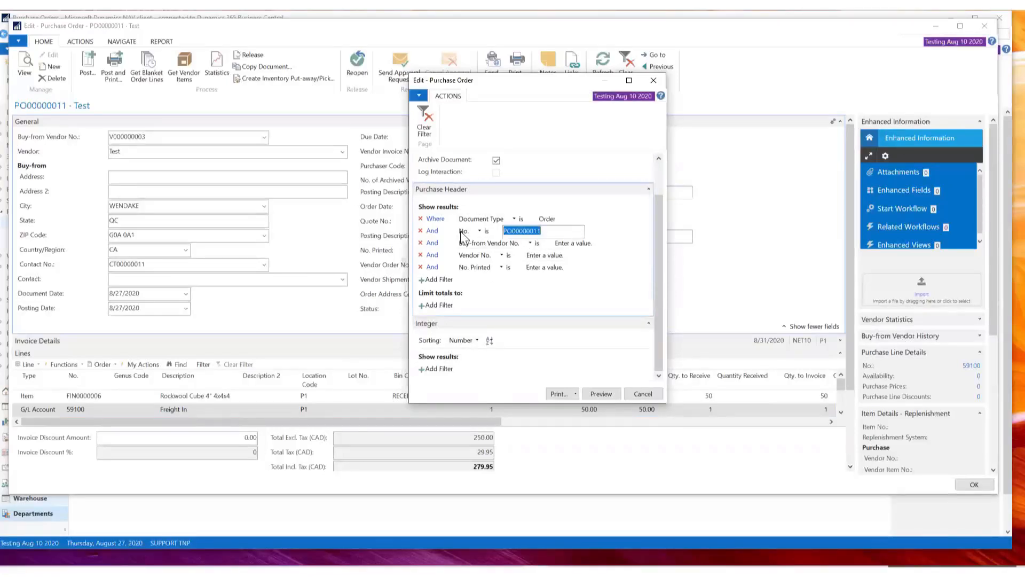
Step: Preview the purchase order report, check the header, lines and totals, and close the preview
click(602, 394)
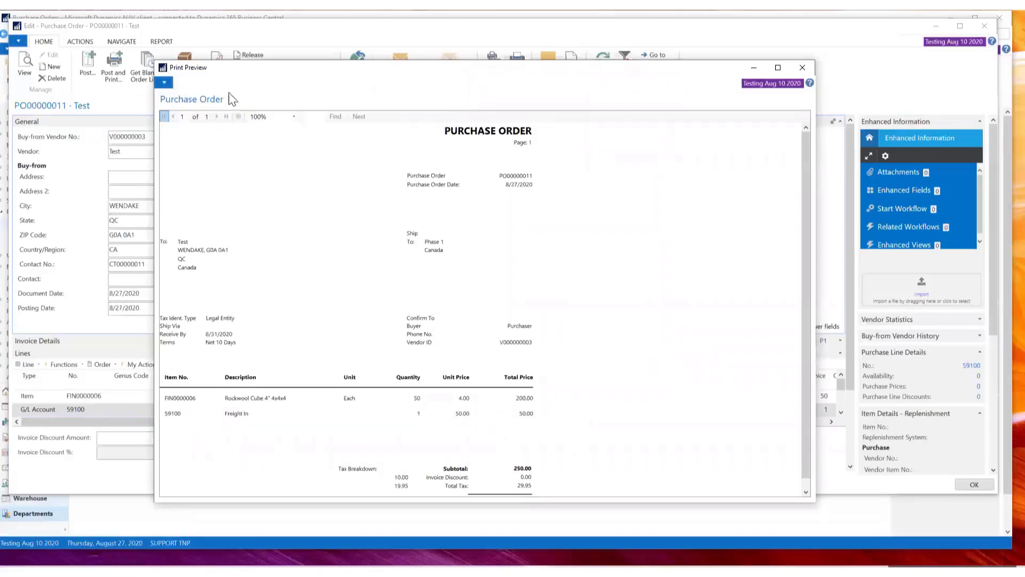
scroll(276, 331, down, 1)
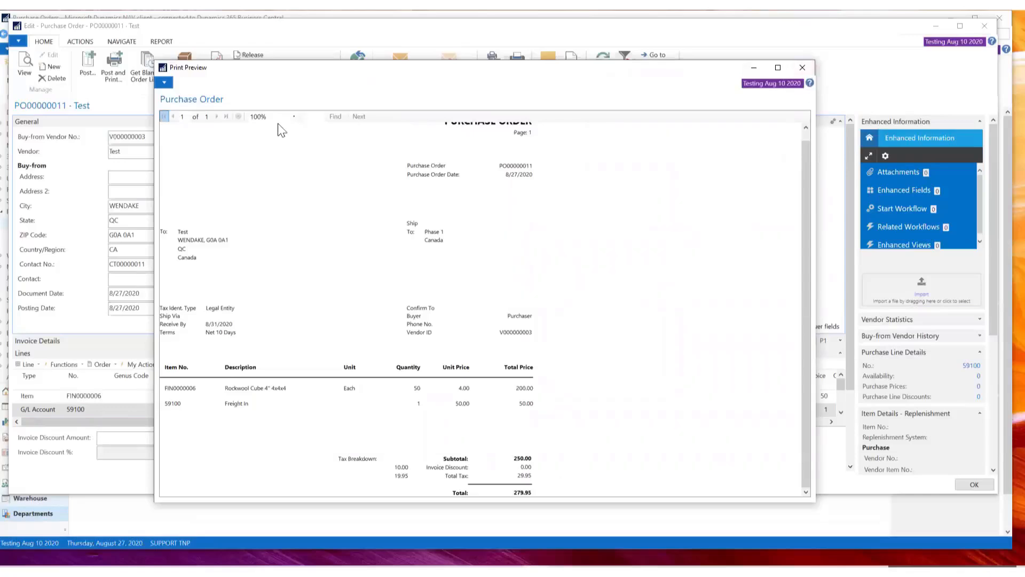
scroll(262, 145, up, 1)
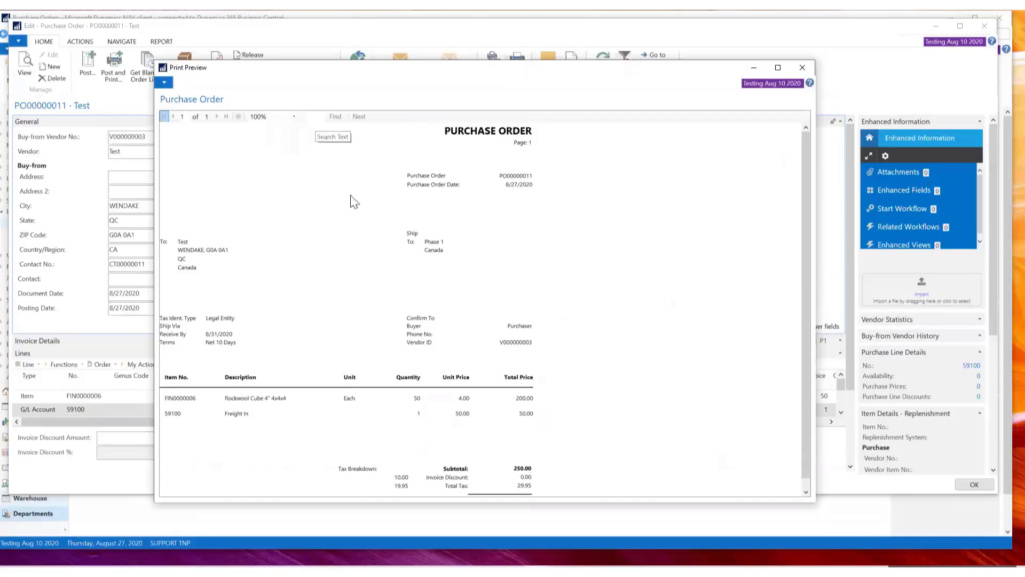
scroll(351, 202, down, 1)
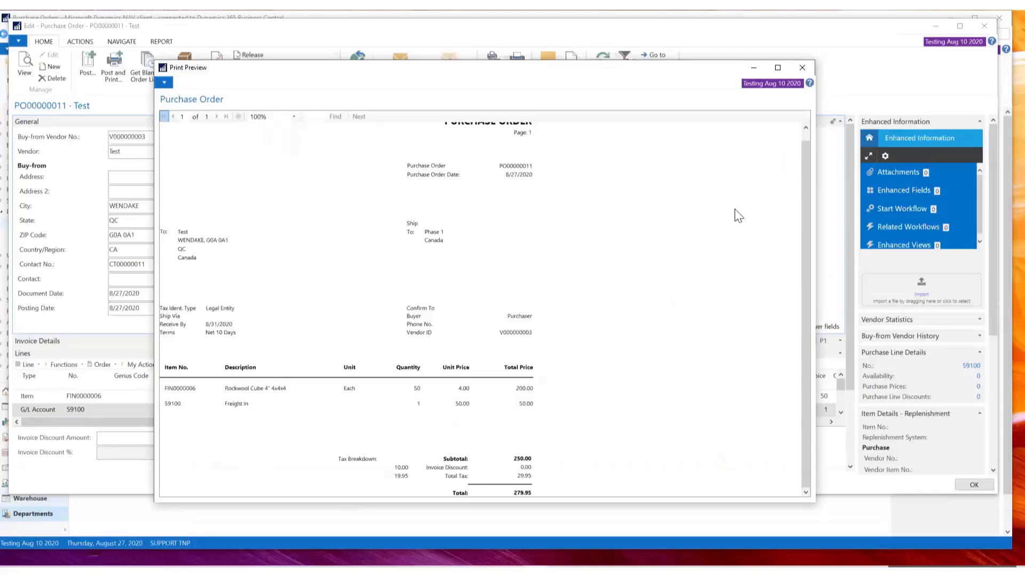
click(802, 68)
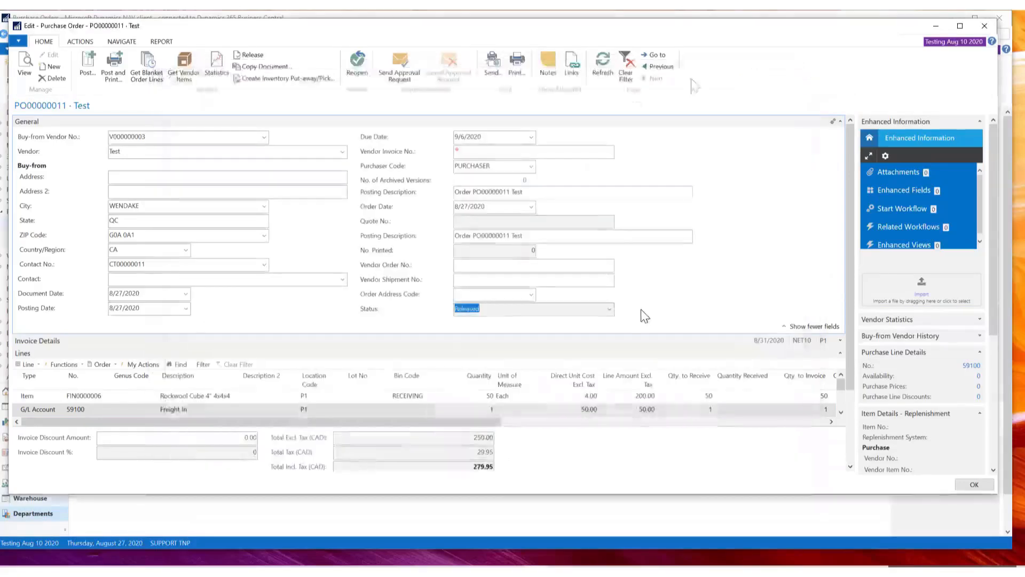
Step: Export the purchase order report as a PDF and open Report10122.pdf
click(516, 64)
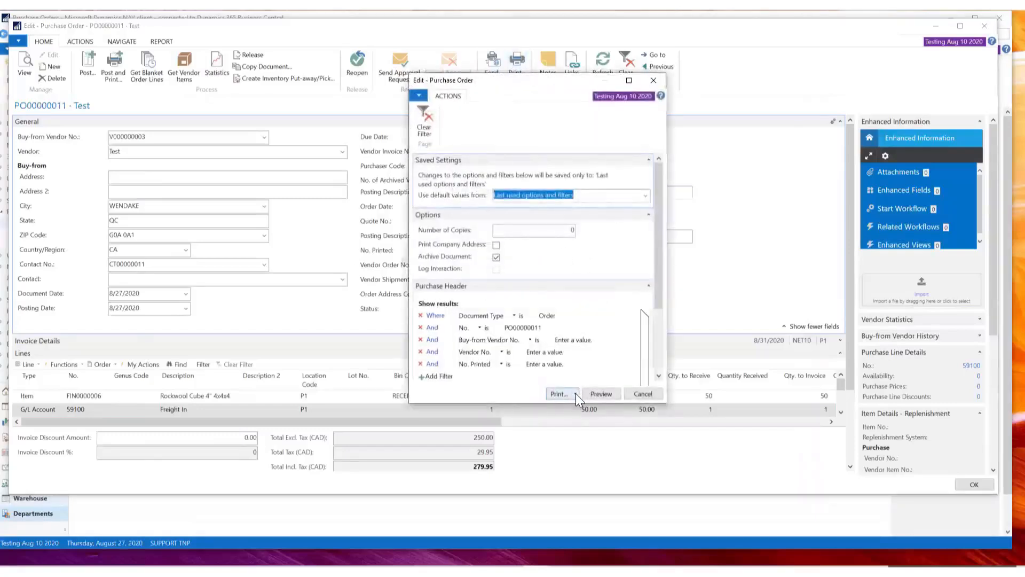
click(576, 393)
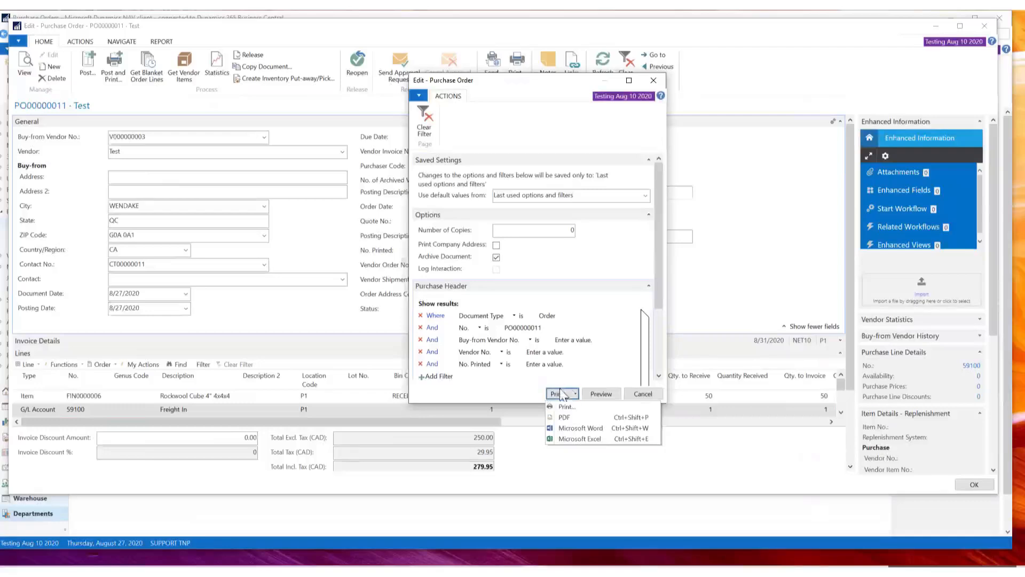
click(567, 419)
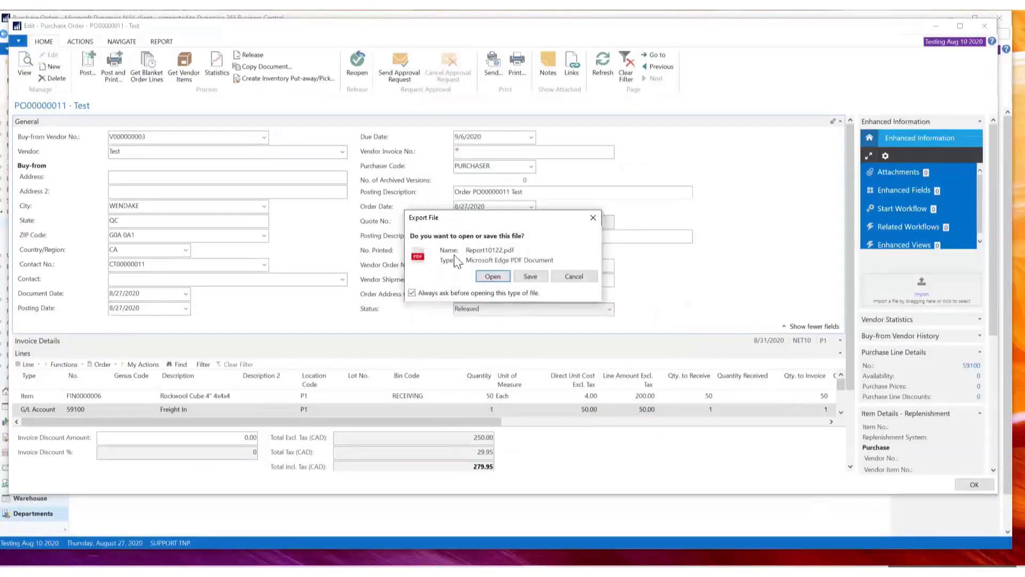
click(492, 276)
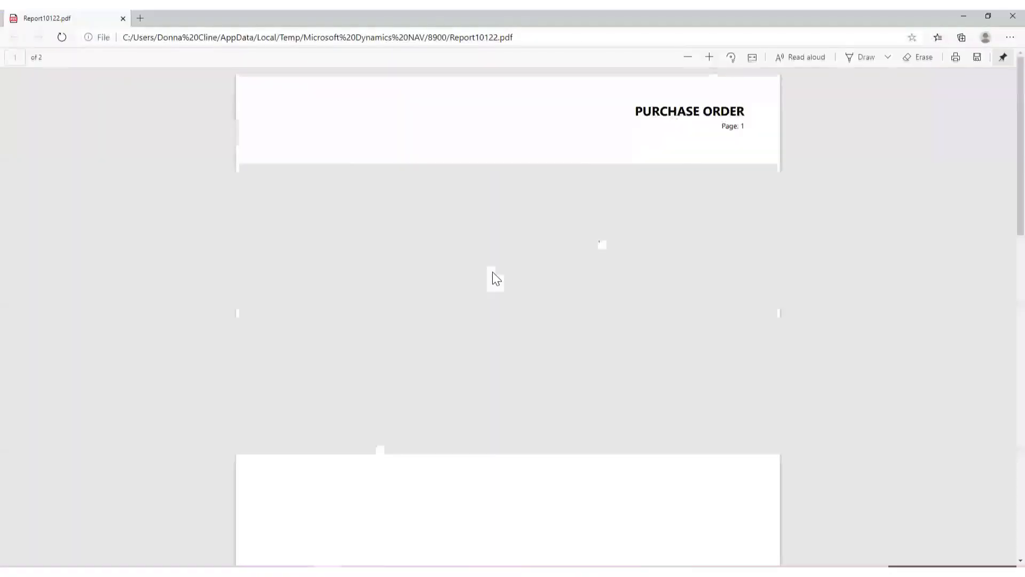
Step: Review both pages of the purchase order PDF, including the item lines and tax totals, and close the file
scroll(608, 308, down, 12)
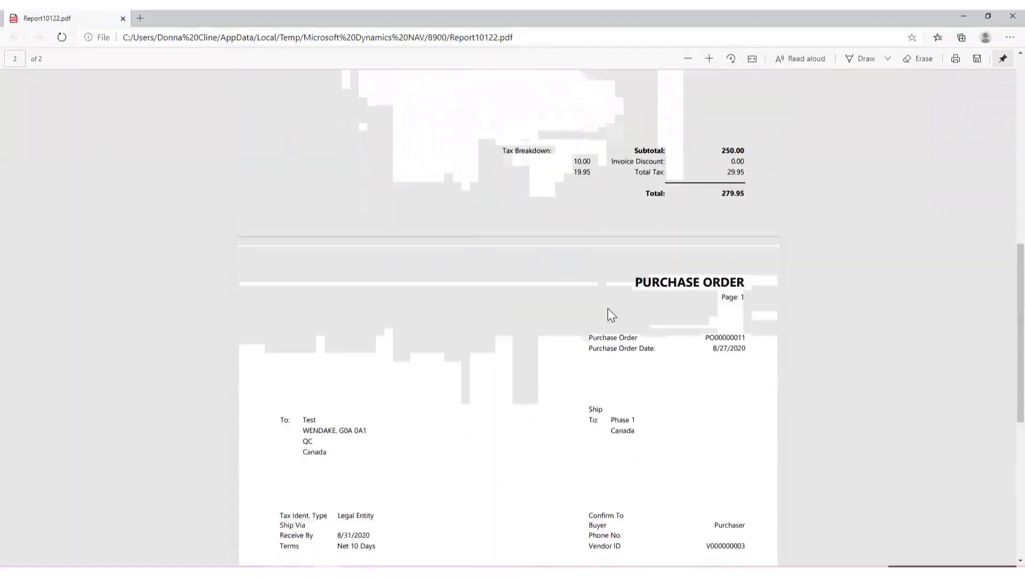
scroll(609, 310, down, 2)
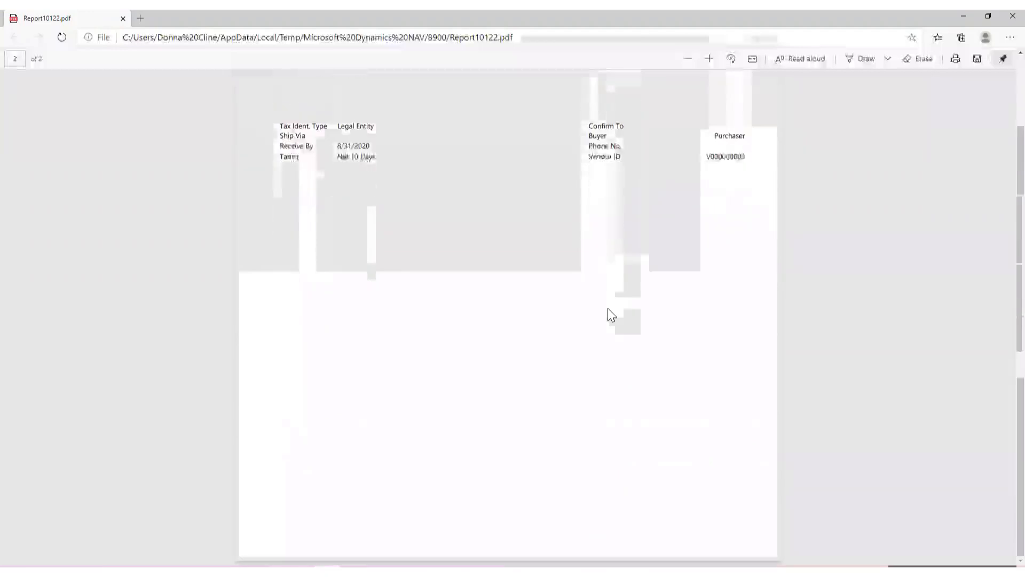
scroll(608, 310, up, 8)
scroll(606, 508, up, 4)
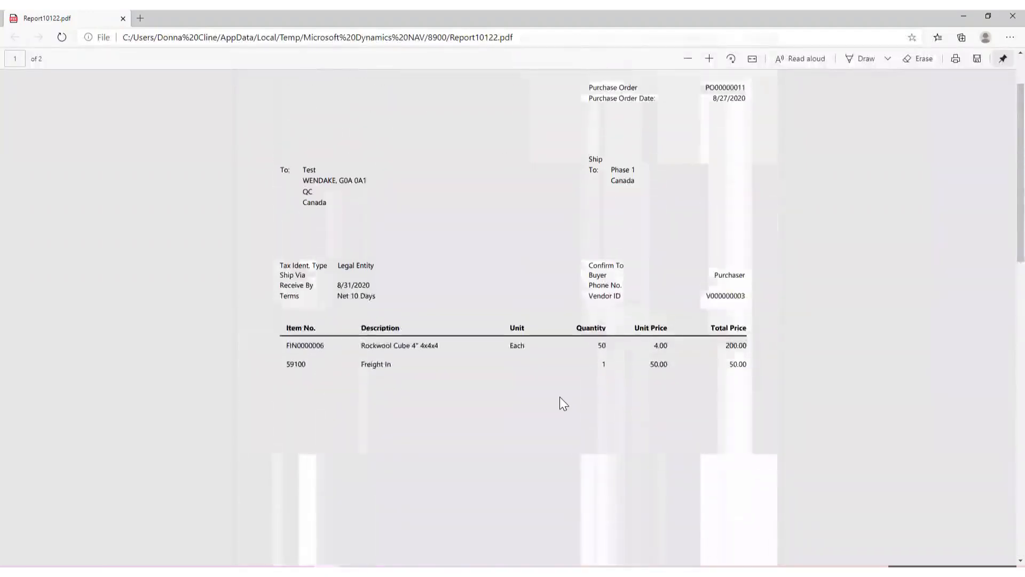
scroll(558, 397, down, 4)
scroll(559, 398, up, 4)
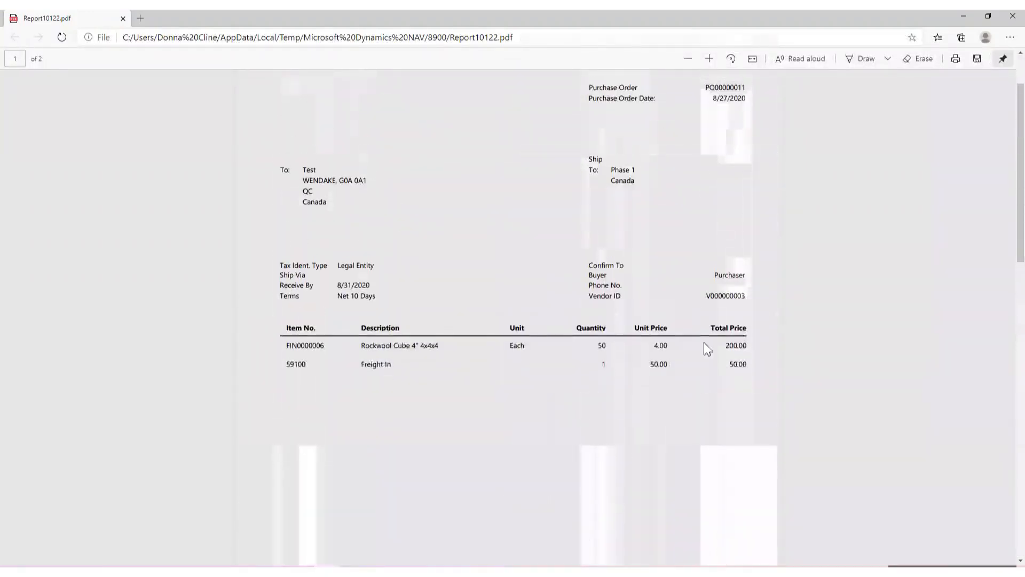
scroll(722, 387, down, 2)
scroll(721, 384, down, 2)
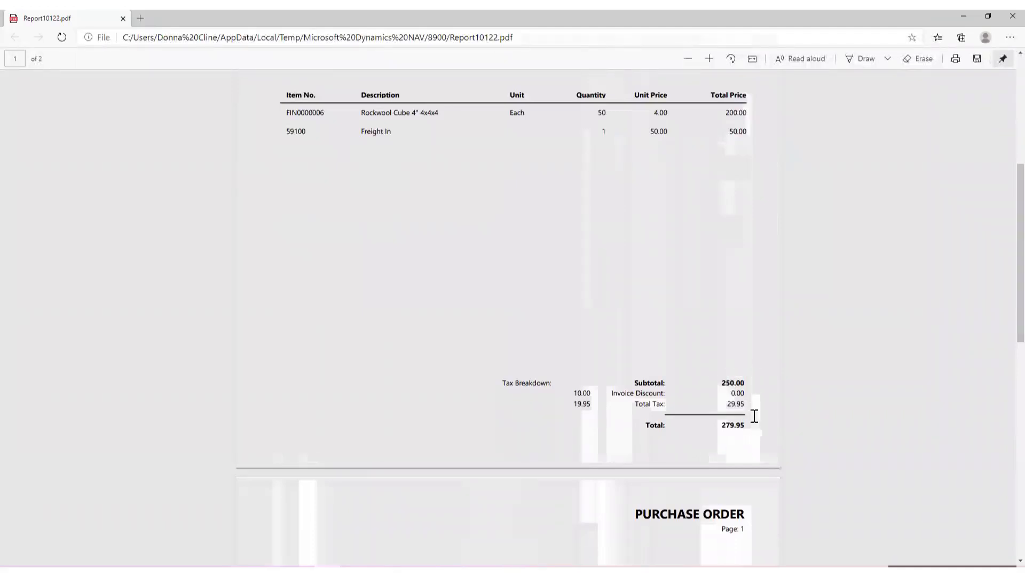
scroll(565, 221, down, 8)
scroll(565, 222, up, 1)
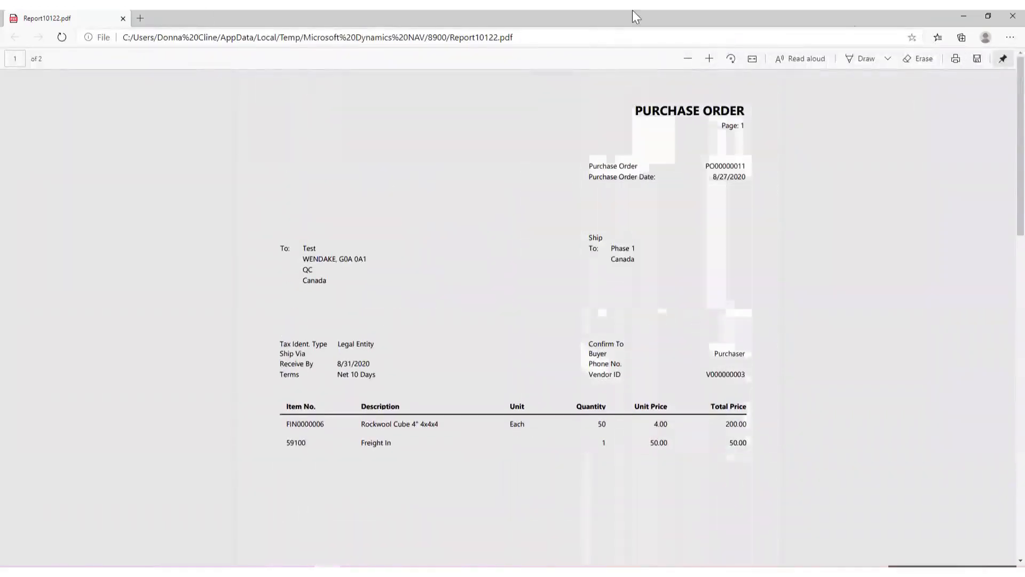
click(1002, 20)
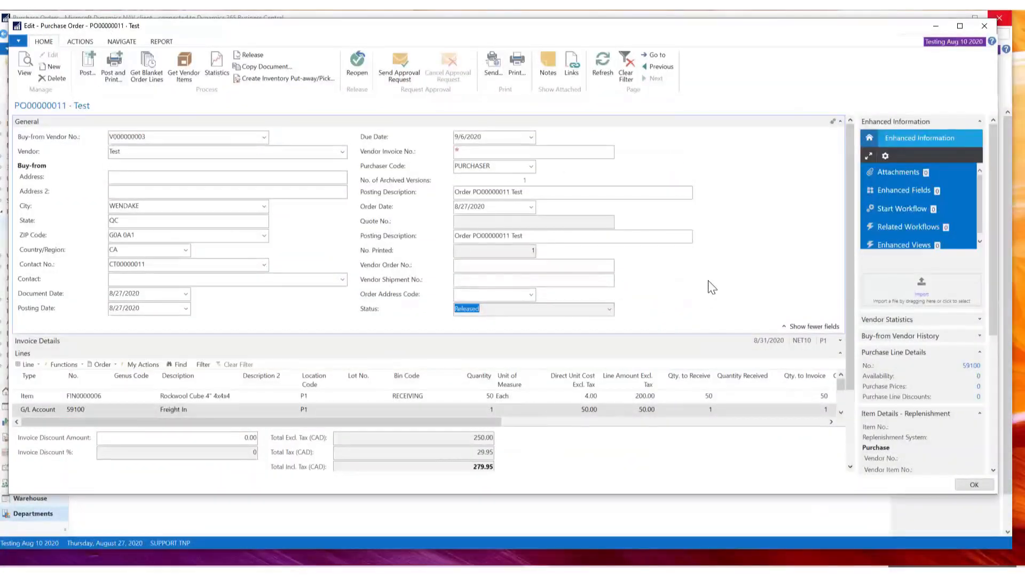
Step: Exit the purchase order without posting it and open the 8/27/2020 order from the refreshed list in view mode
click(974, 484)
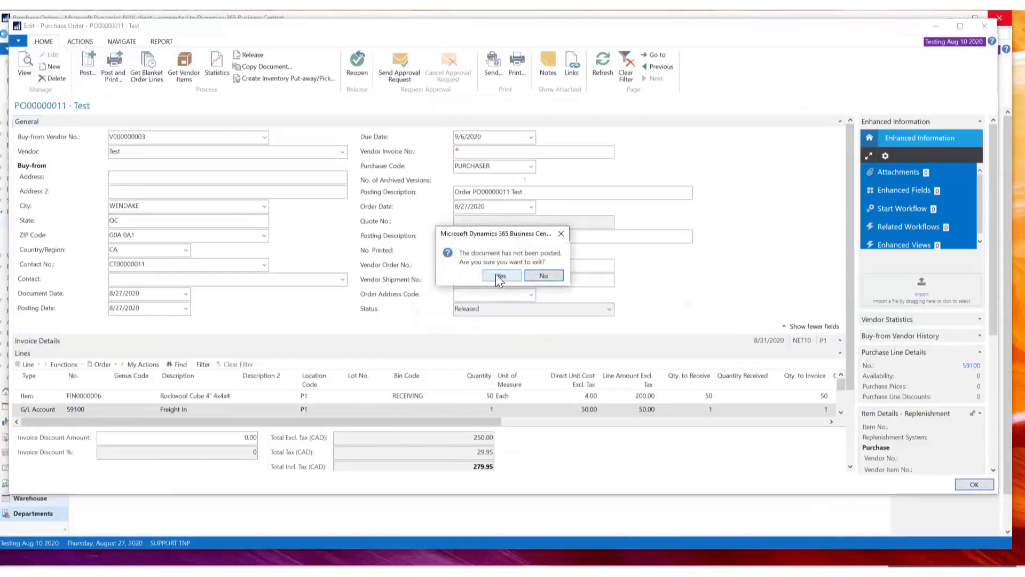
click(499, 275)
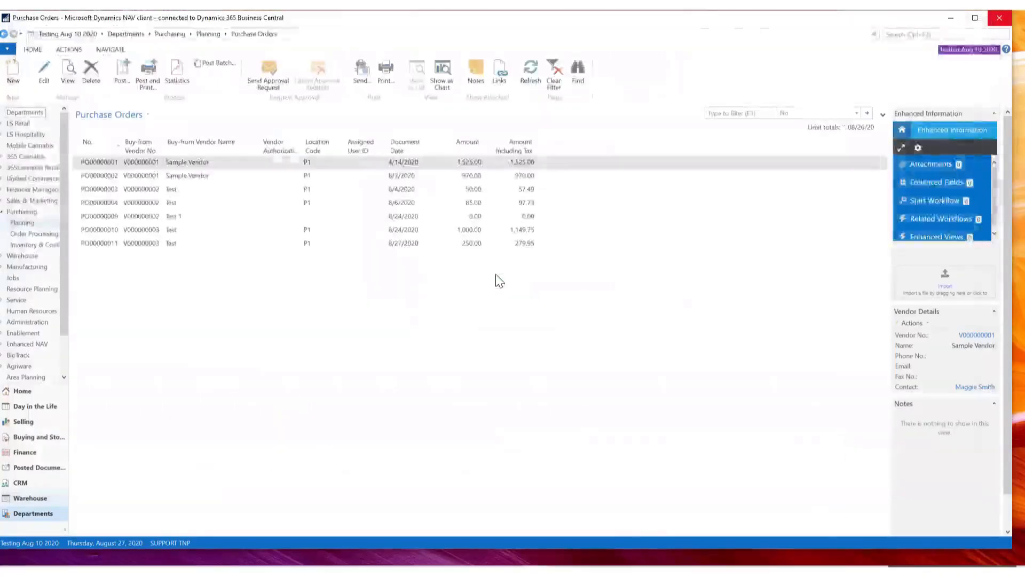
click(216, 249)
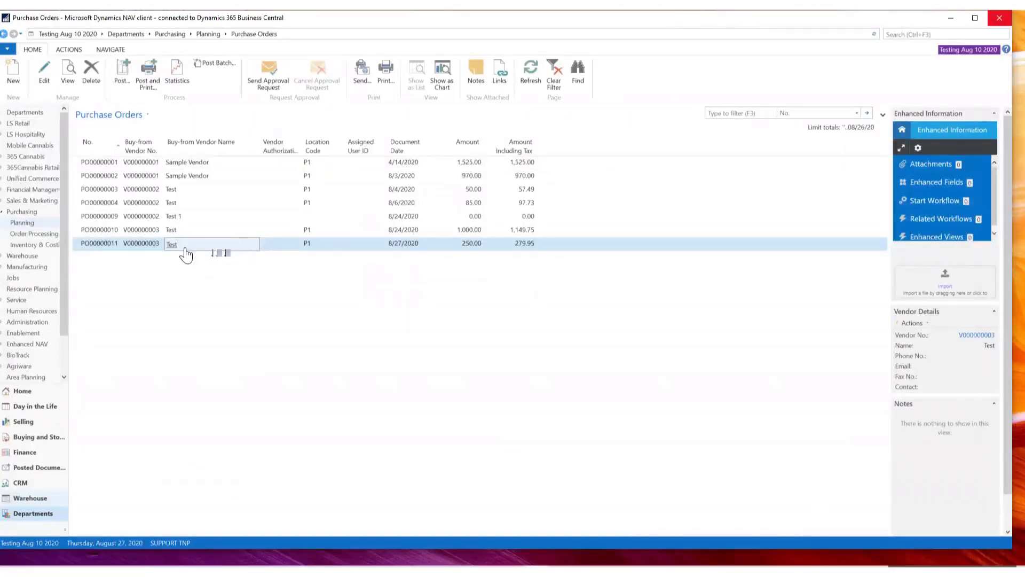
click(533, 66)
click(67, 82)
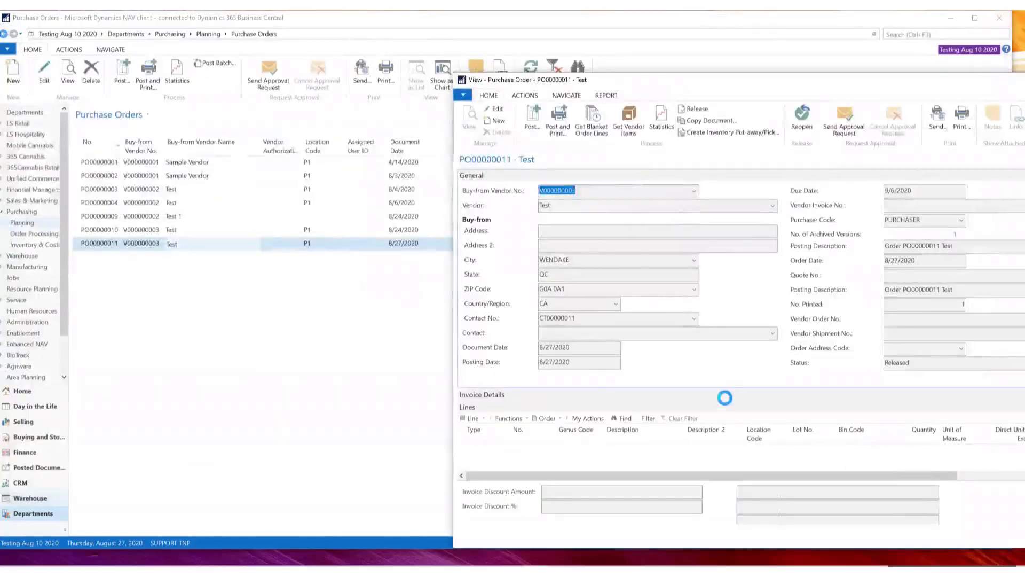
Step: Open the 8/24/2020 purchase order for 1,000.00 alongside for viewing, and return to the 8/27/2020 order
click(121, 229)
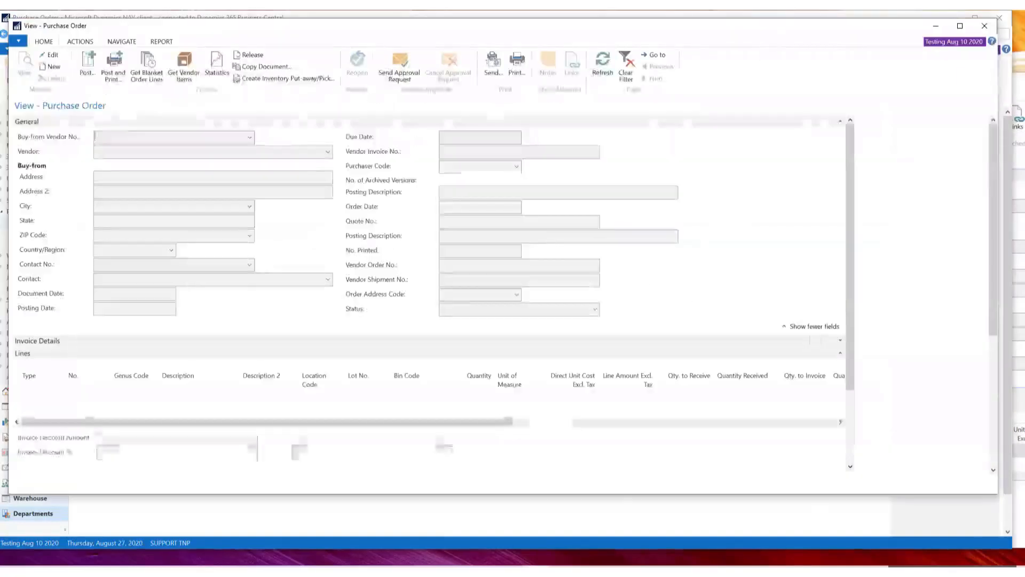
key(alt+Tab)
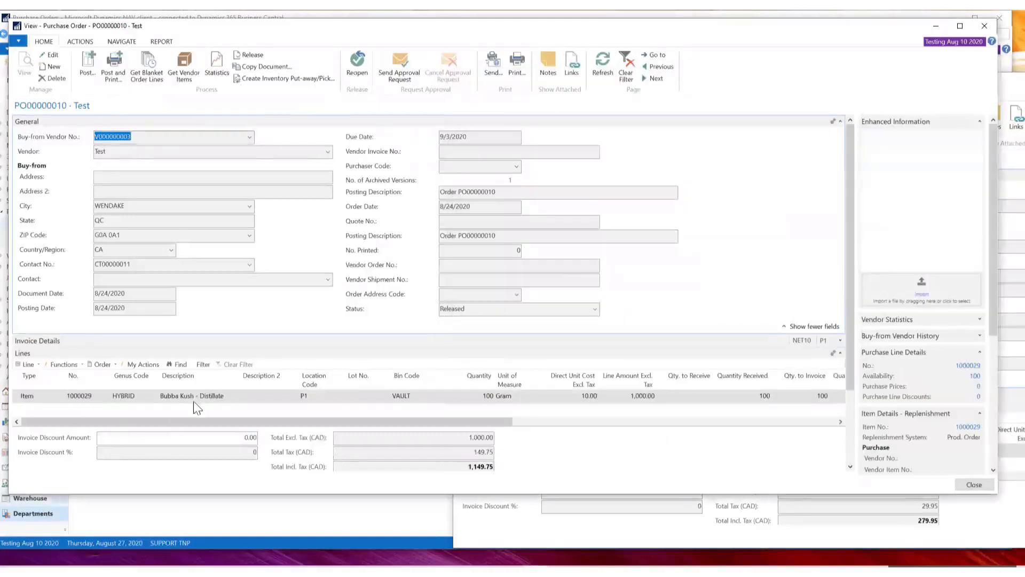
click(643, 532)
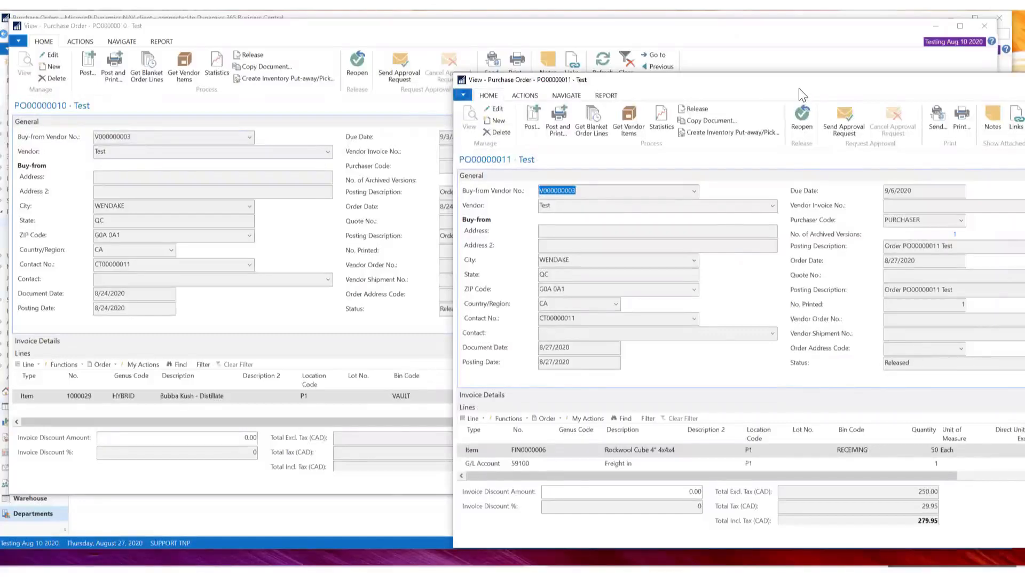
Step: Maximize the 8/27/2020 purchase order and reopen the released document so it can be changed
drag(735, 82, 661, 58)
double_click(661, 56)
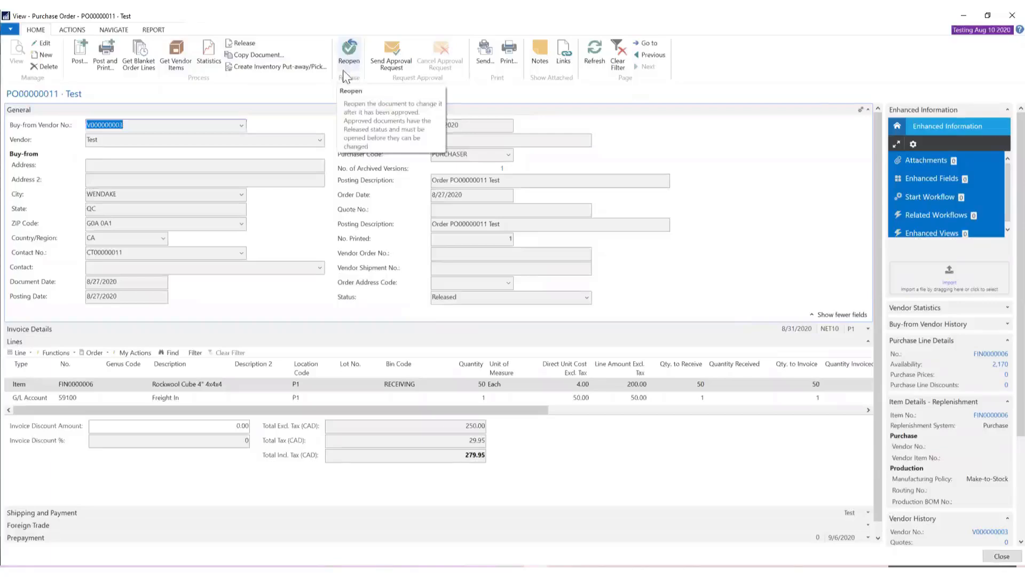
click(349, 55)
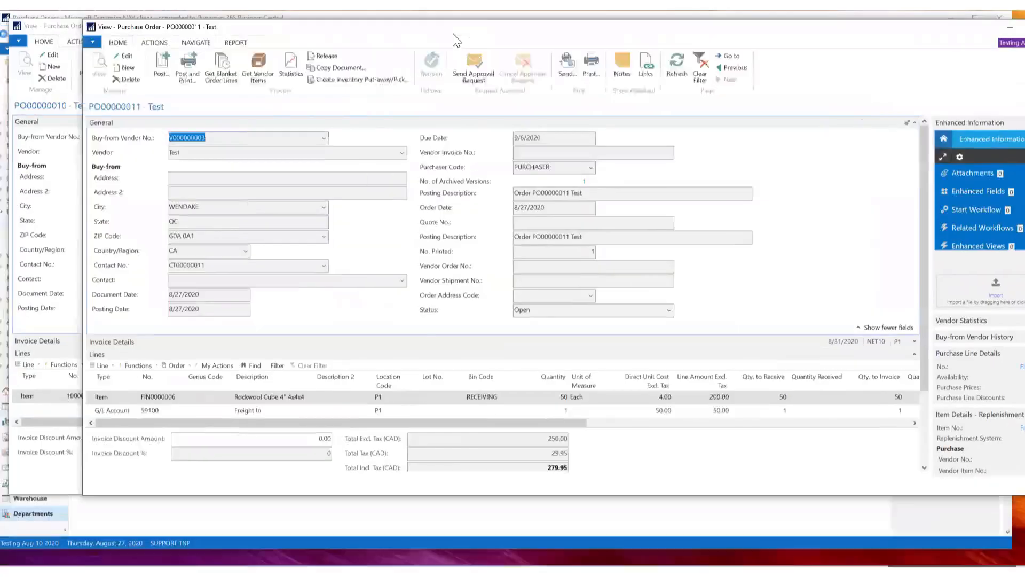
Step: Close the 8/24/2020 purchase order with the Bubba Kush - Distillate line, exiting without posting it
drag(456, 40, 469, 45)
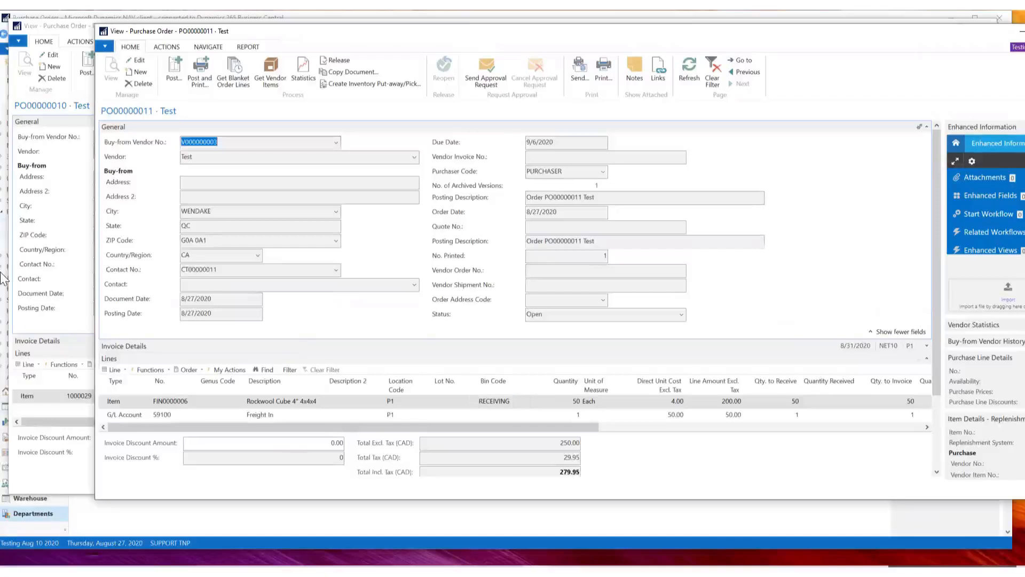
click(58, 251)
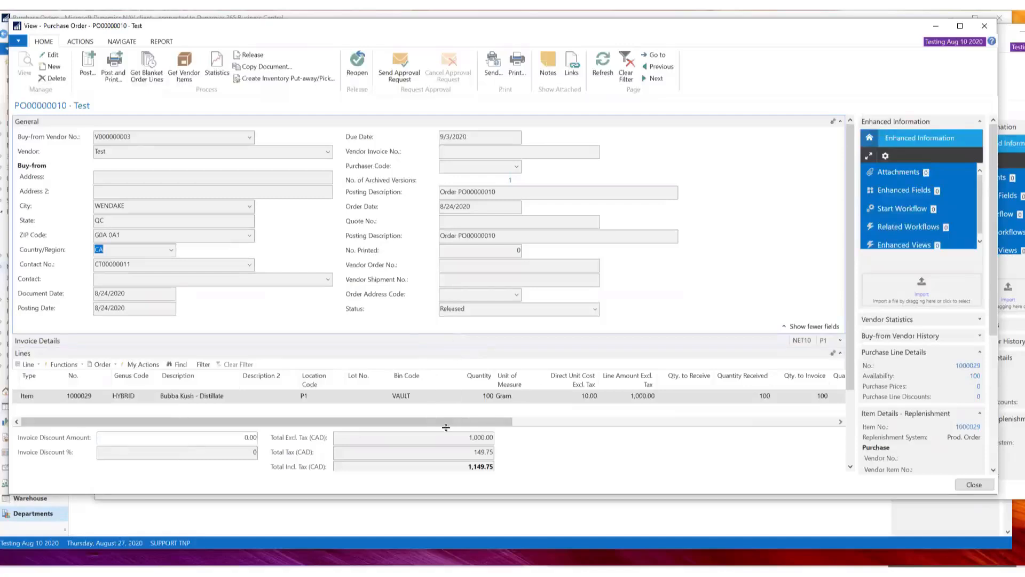
click(985, 27)
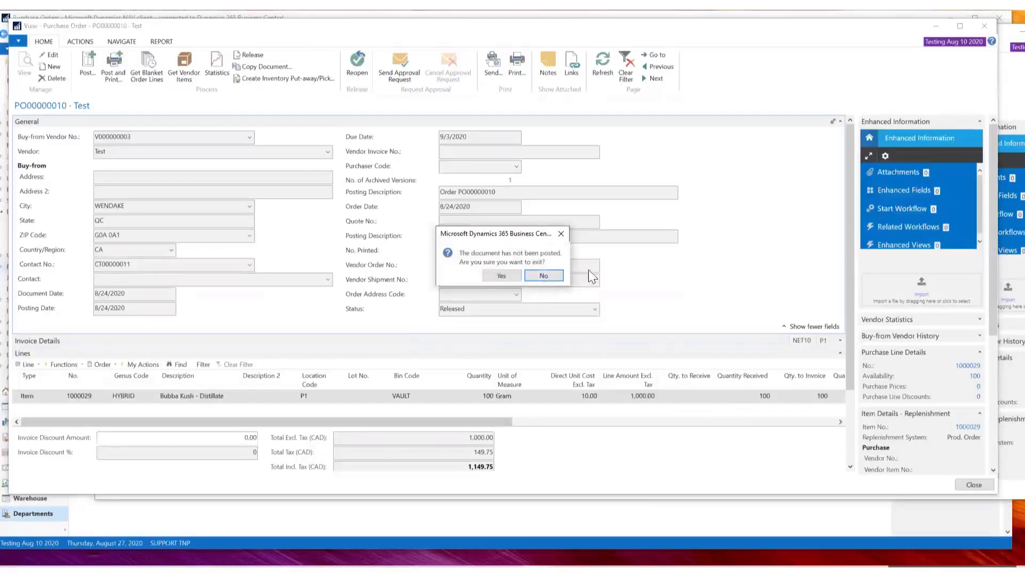
click(555, 279)
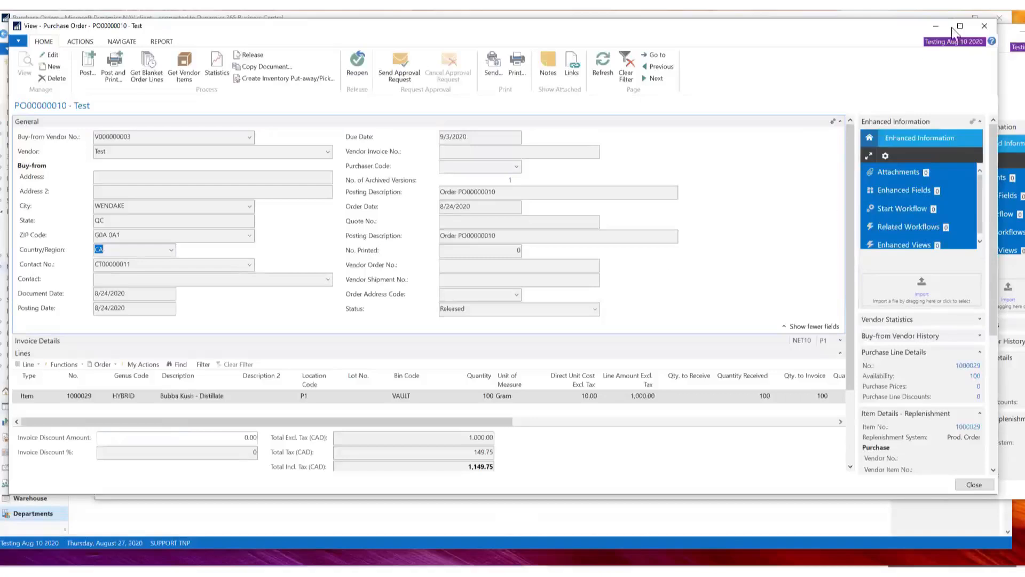
click(984, 26)
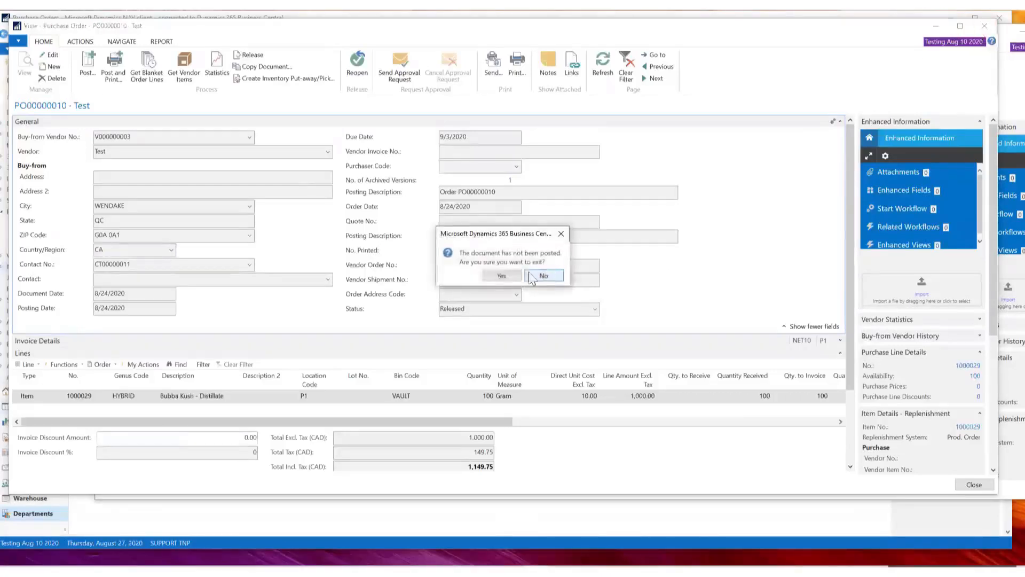
click(505, 275)
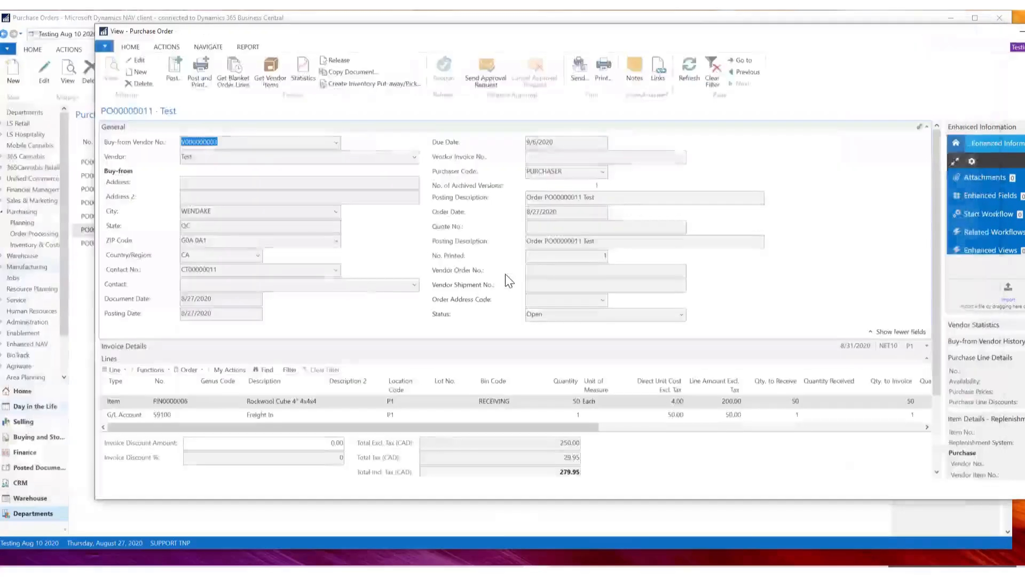
Step: Collapse the General section of the 8/27/2020 purchase order and select the Freight In G/L Account line
drag(624, 34, 556, 26)
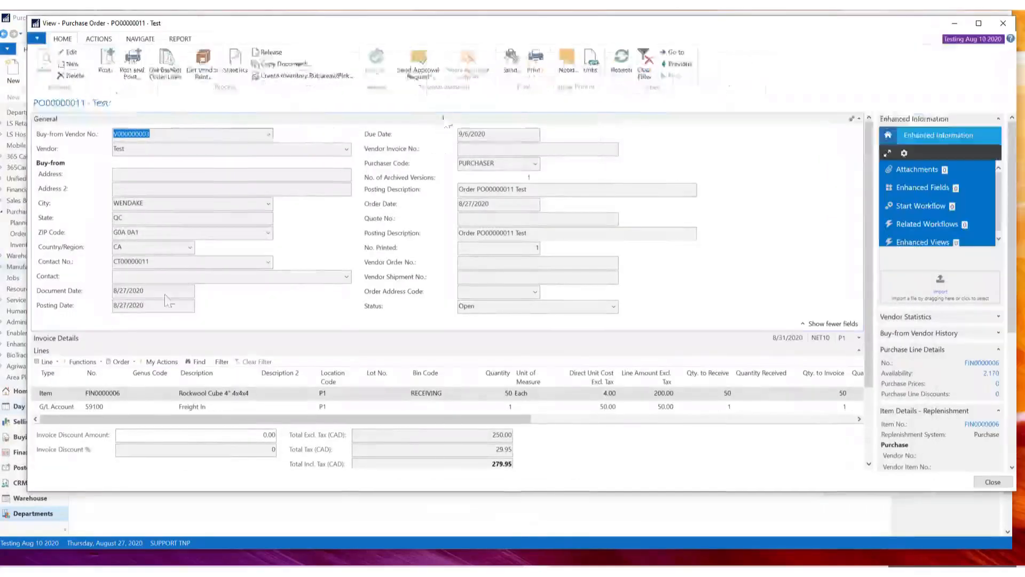
click(852, 120)
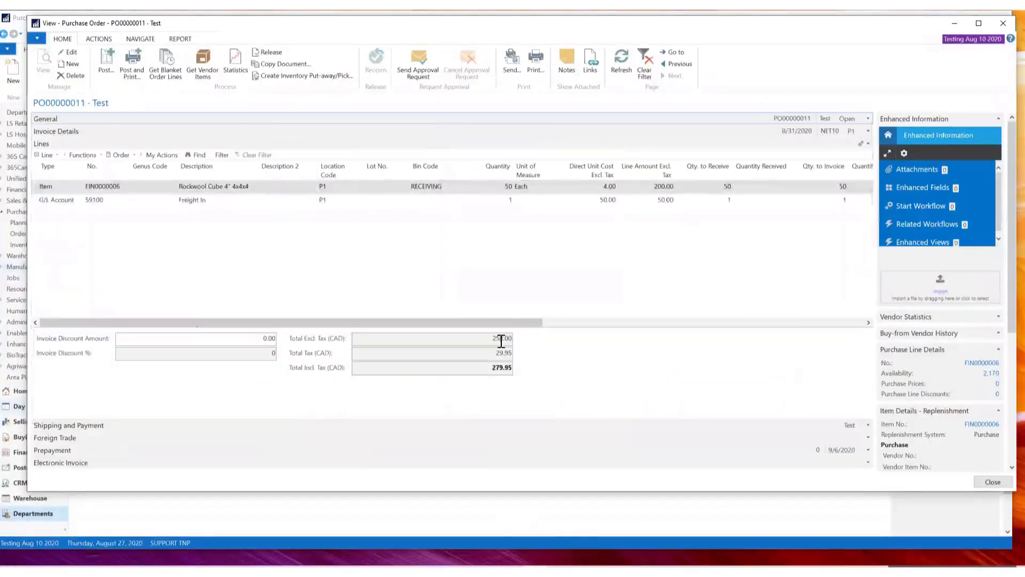
right_click(59, 215)
click(51, 215)
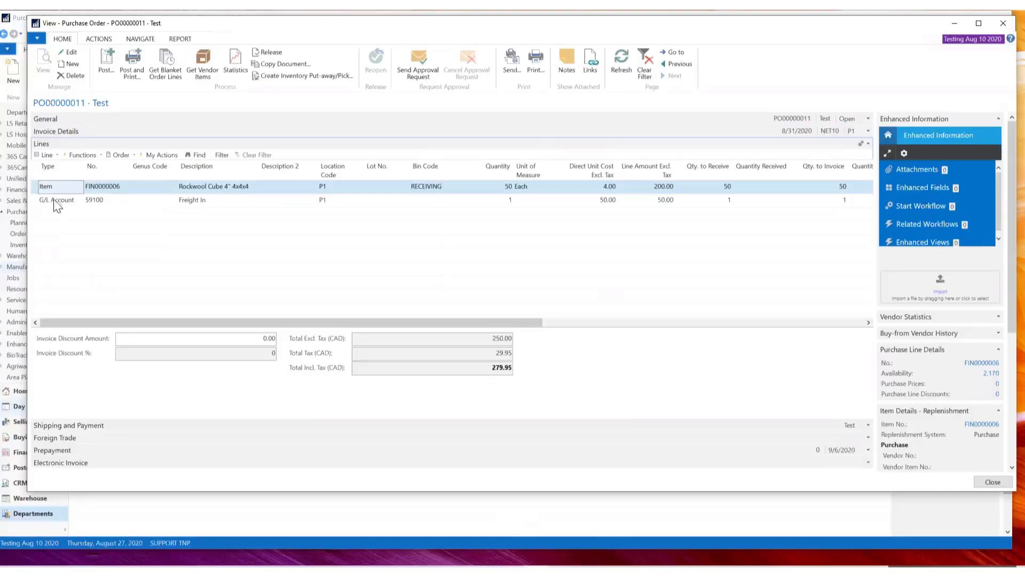
click(65, 200)
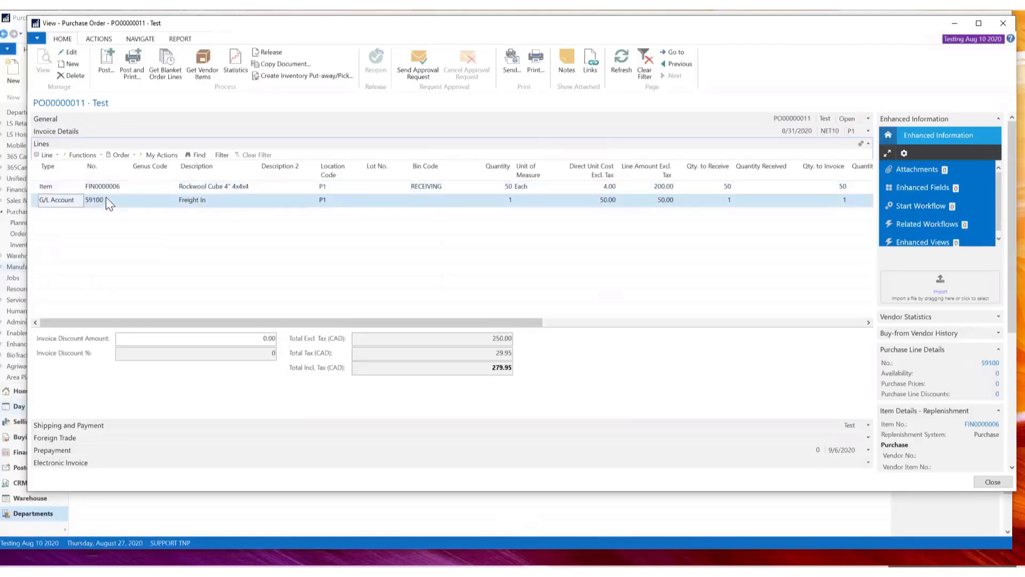
Step: Compare the order in view and edit modes while checking the fields of the item and Freight In lines
click(108, 187)
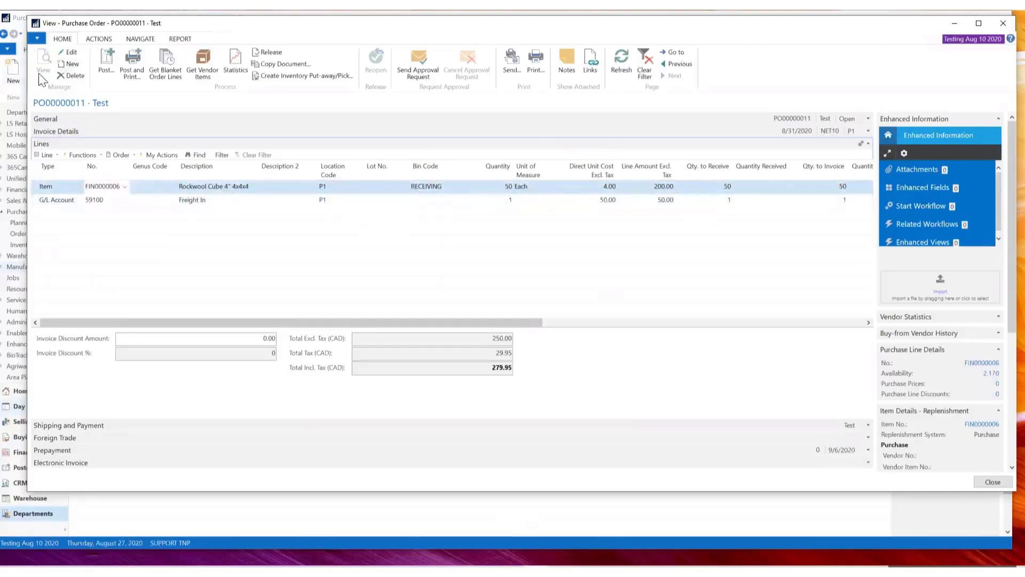
click(209, 186)
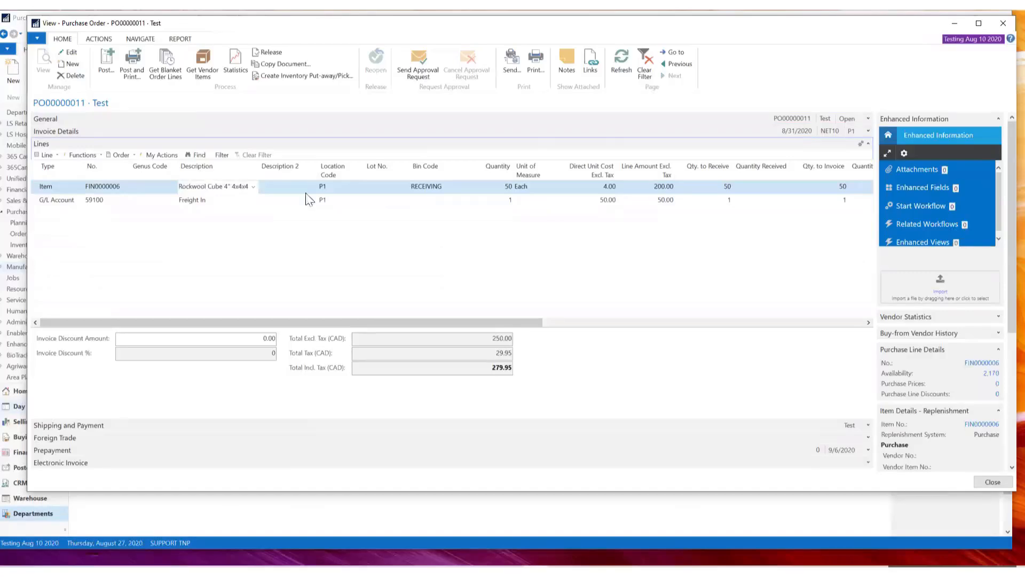
click(291, 191)
click(244, 192)
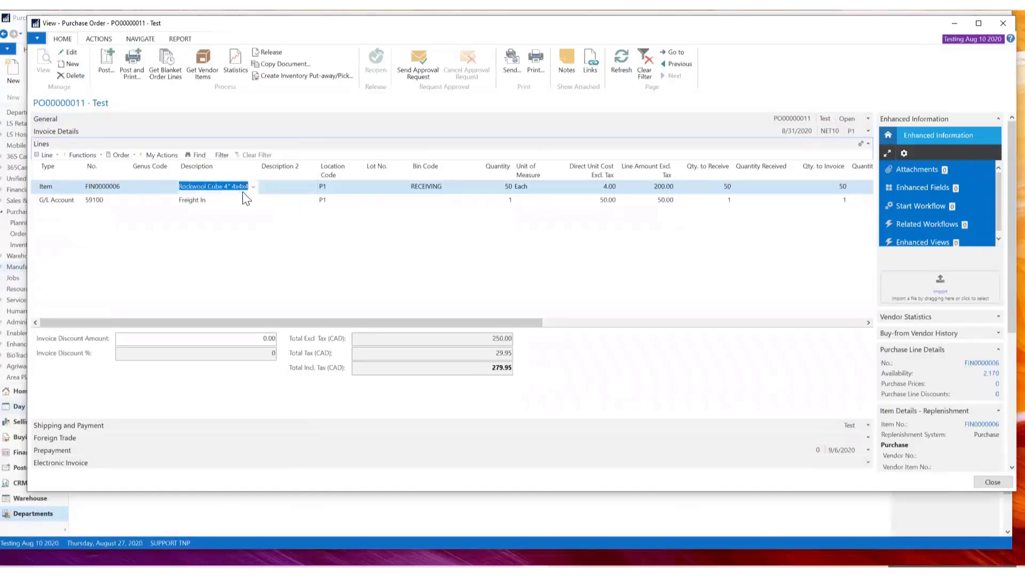
click(196, 203)
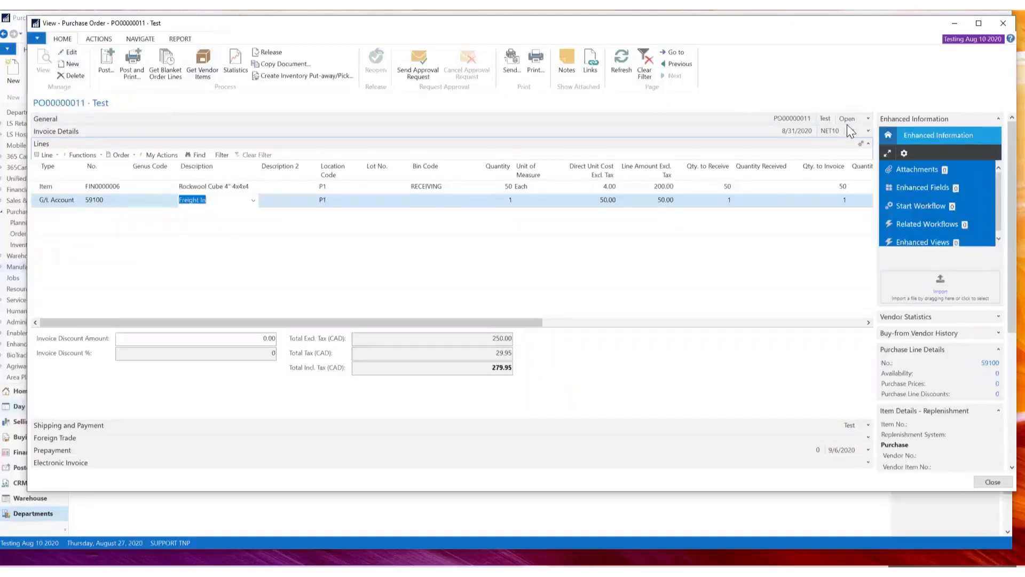
click(74, 52)
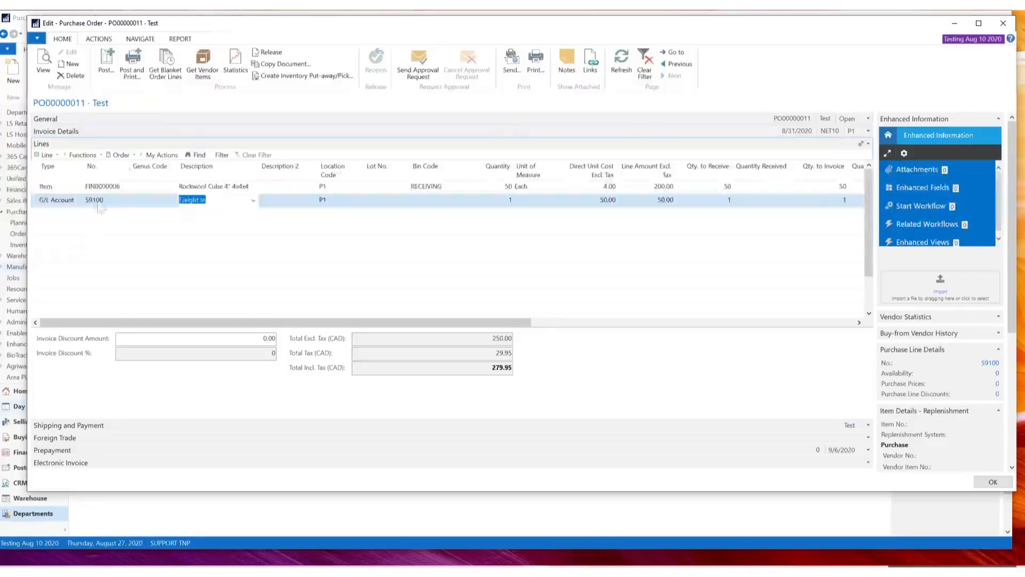
click(46, 68)
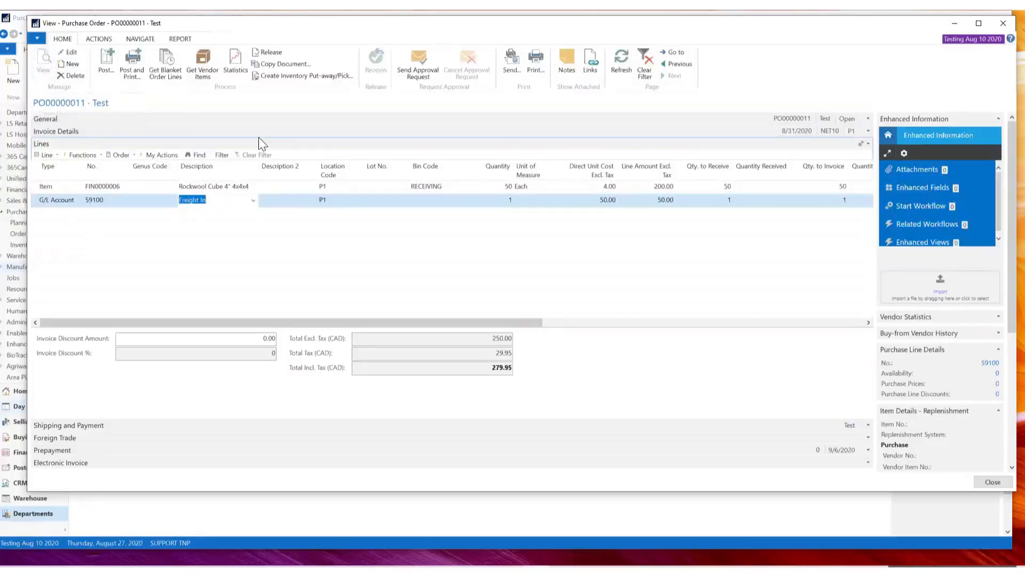
click(358, 187)
click(439, 186)
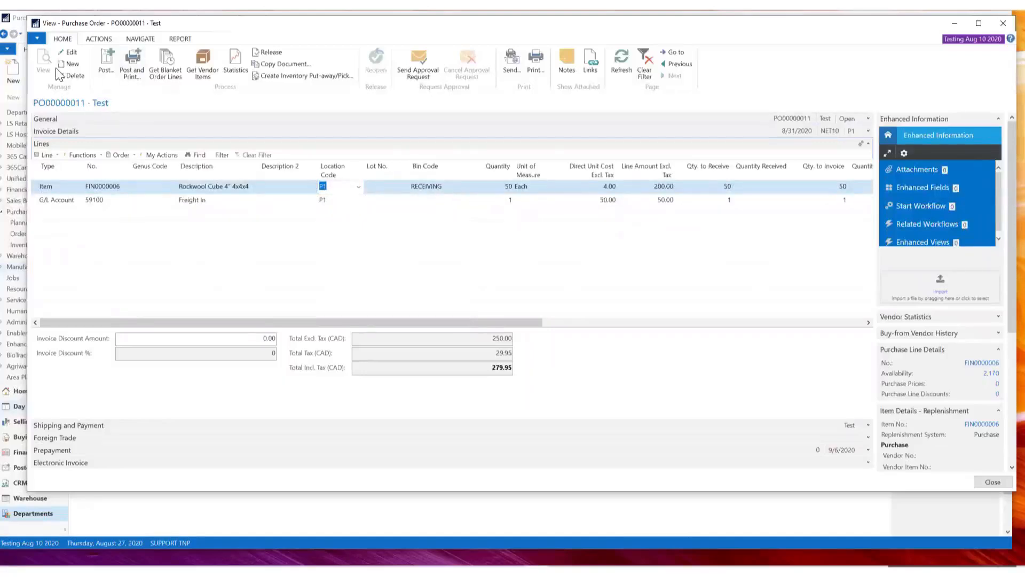
Step: Switch the order to edit mode and enter Test Description as Description 2 of the Rockwool Cube item line
click(68, 53)
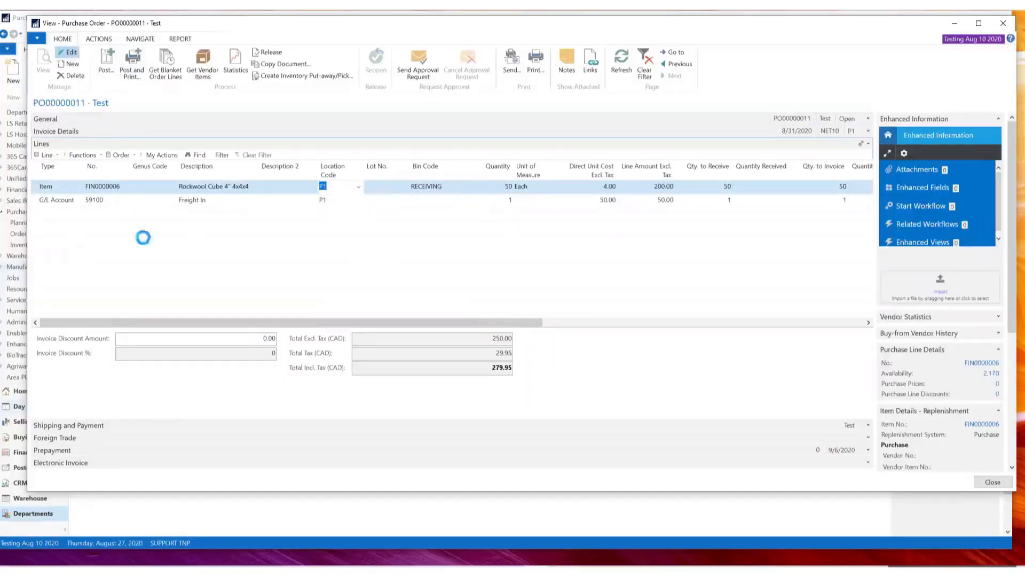
click(267, 186)
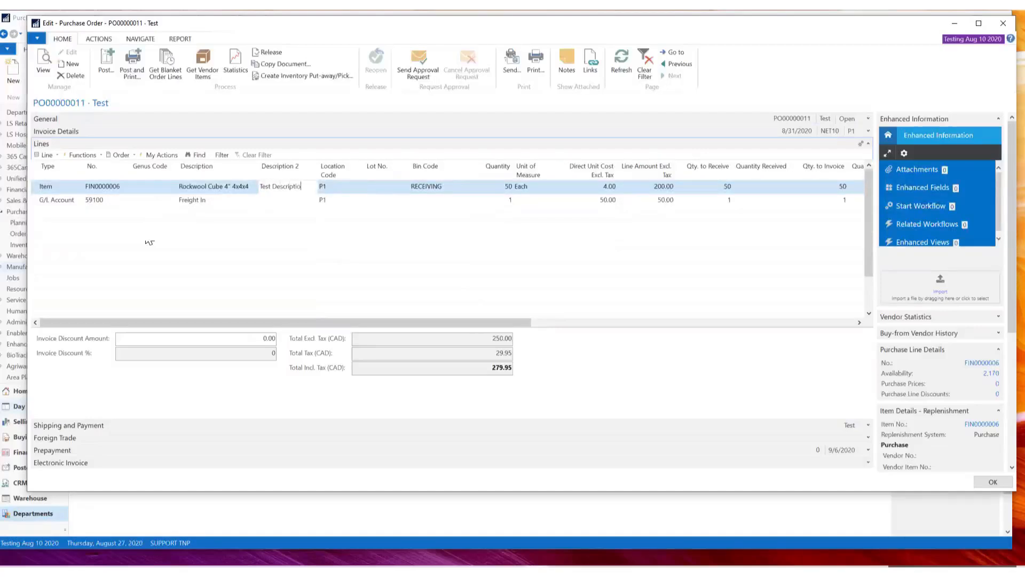
key(Tab)
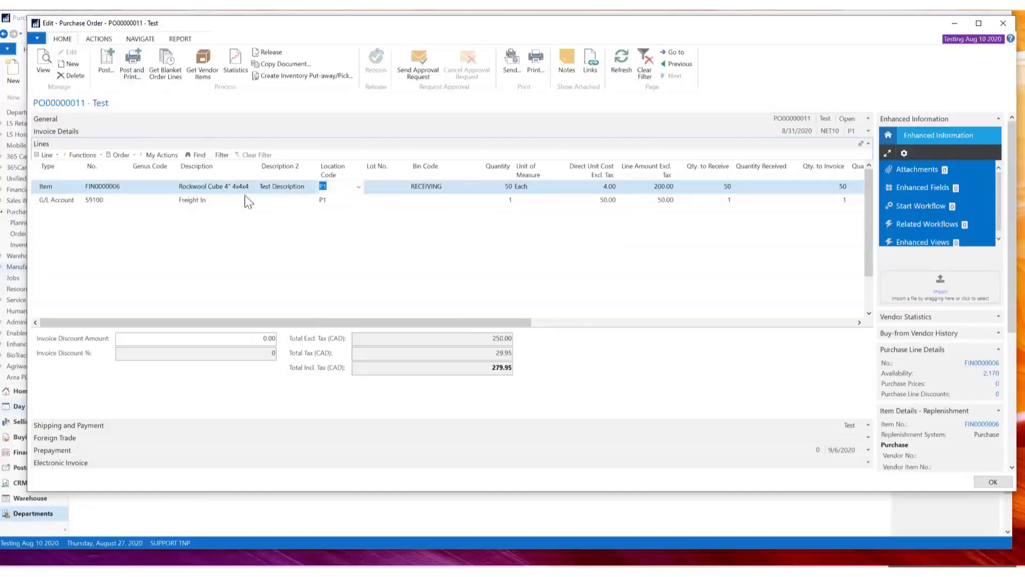
Step: Add a text-only line below Freight In with a blank type and Description as its description
click(51, 215)
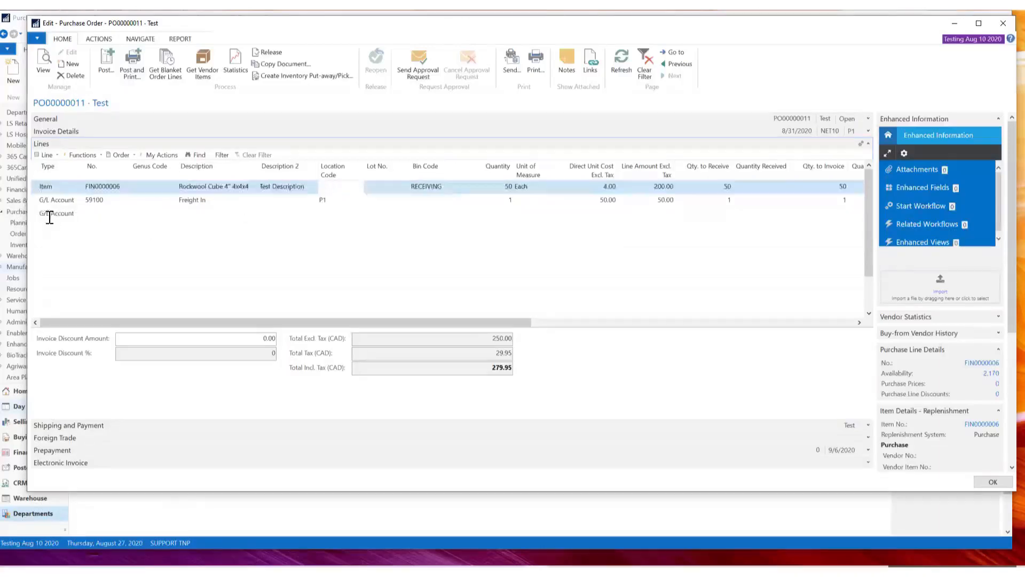
click(79, 214)
click(72, 223)
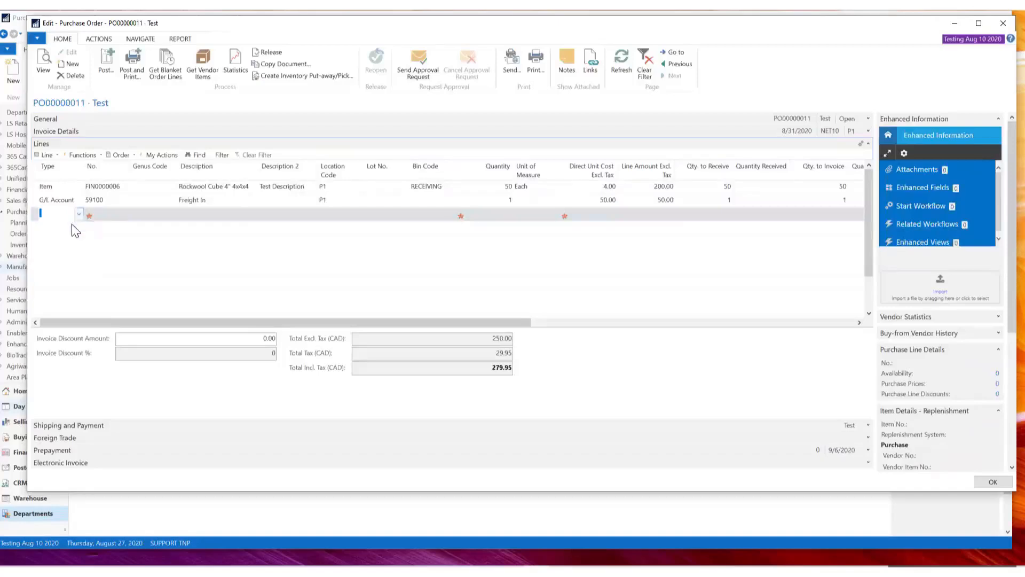
click(213, 213)
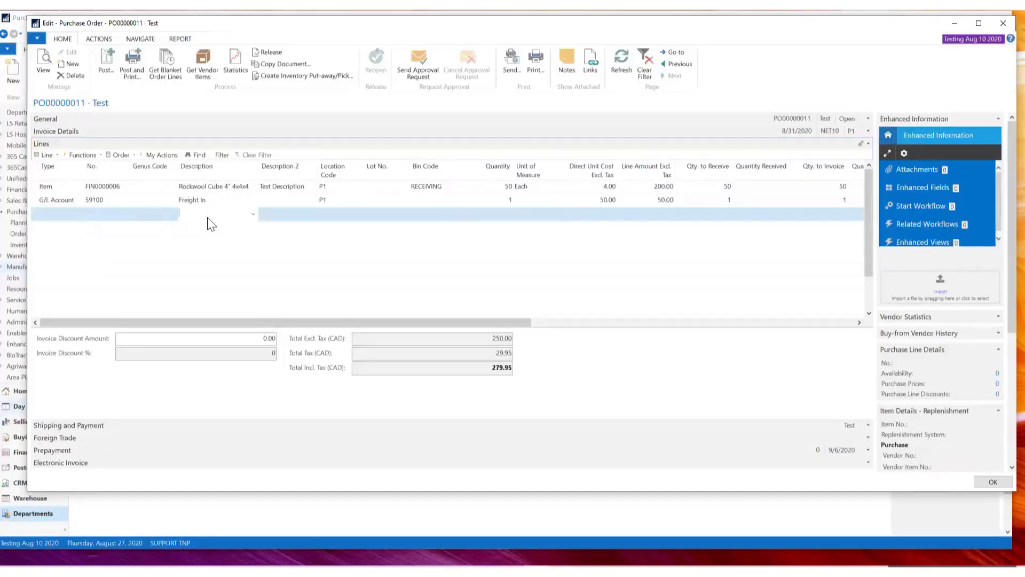
text(Description)
key(Tab)
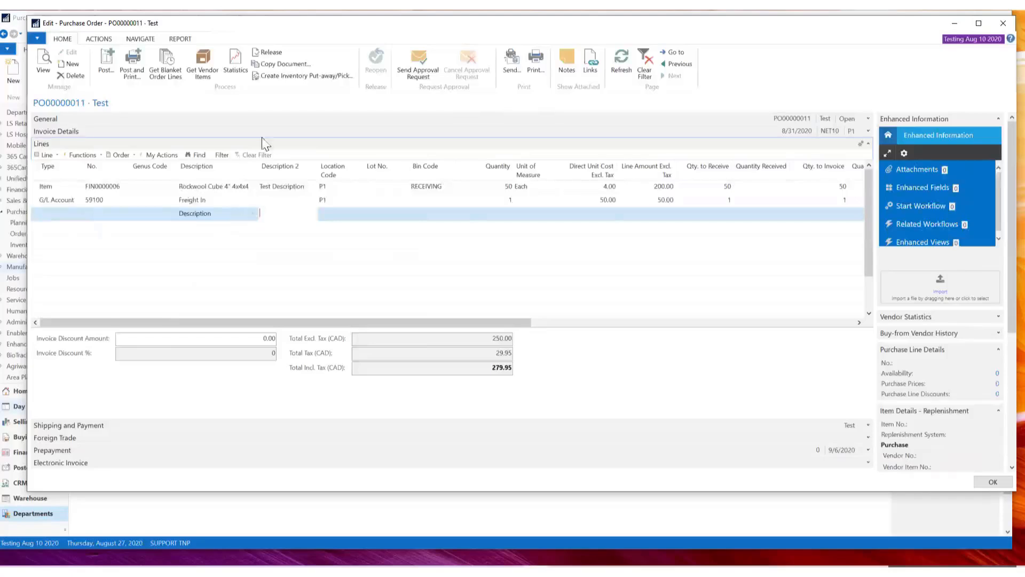
drag(297, 29, 285, 32)
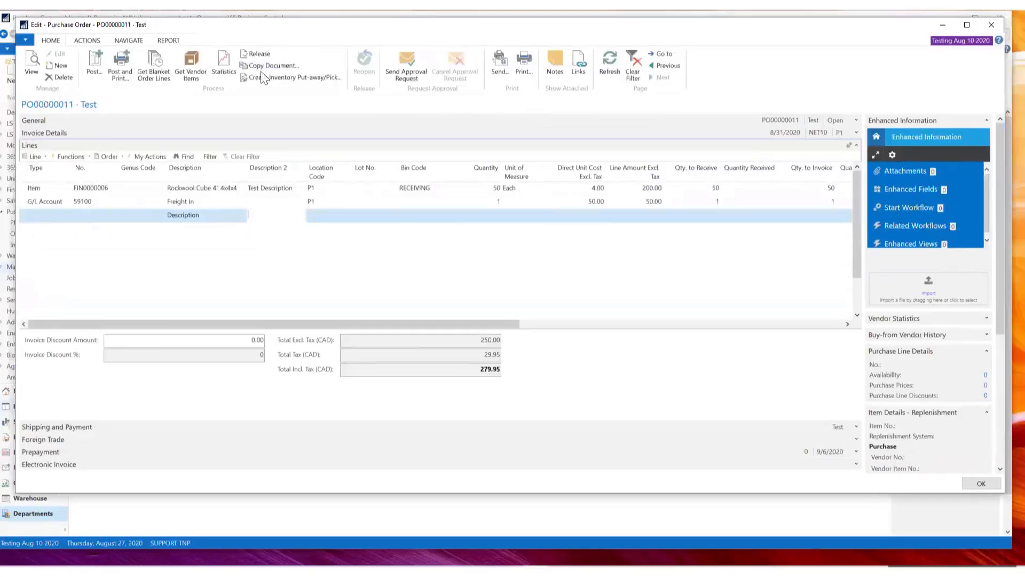
click(209, 217)
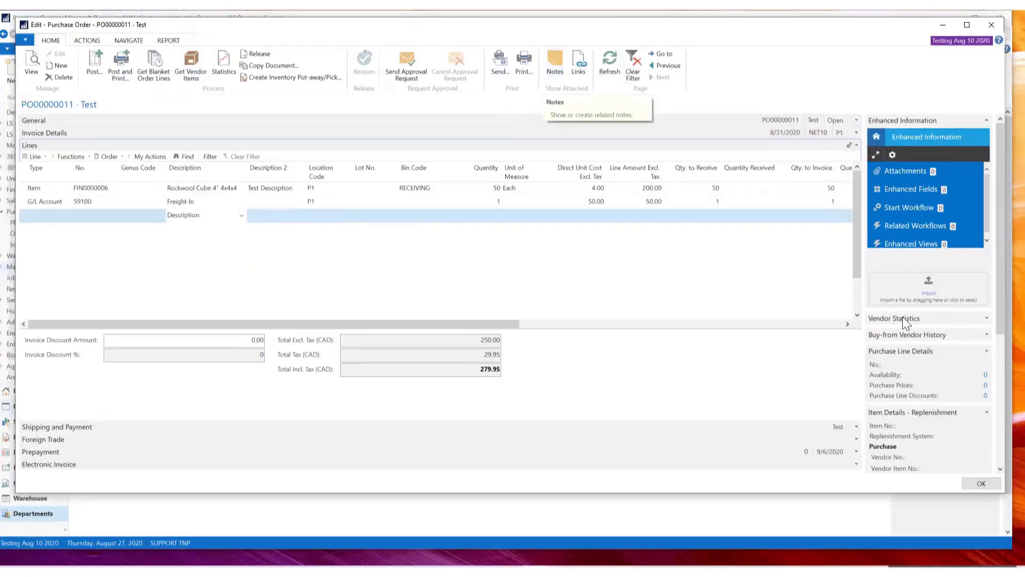
Step: Collapse the Item Details - Replenishment, Purchase Line Details and Vendor History sections, and return from Attachments to the Enhanced Information overview
scroll(997, 204, down, 5)
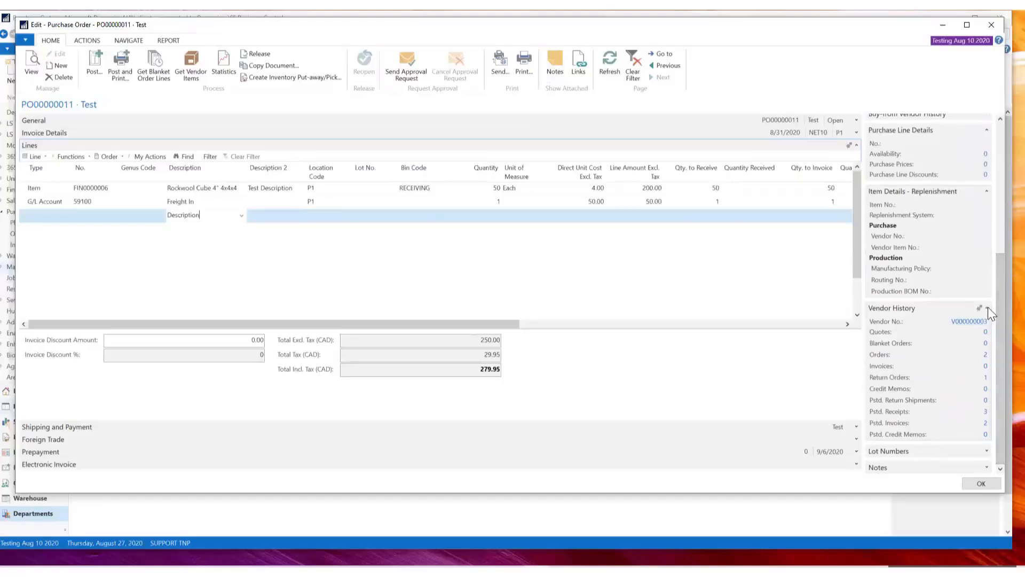
click(987, 191)
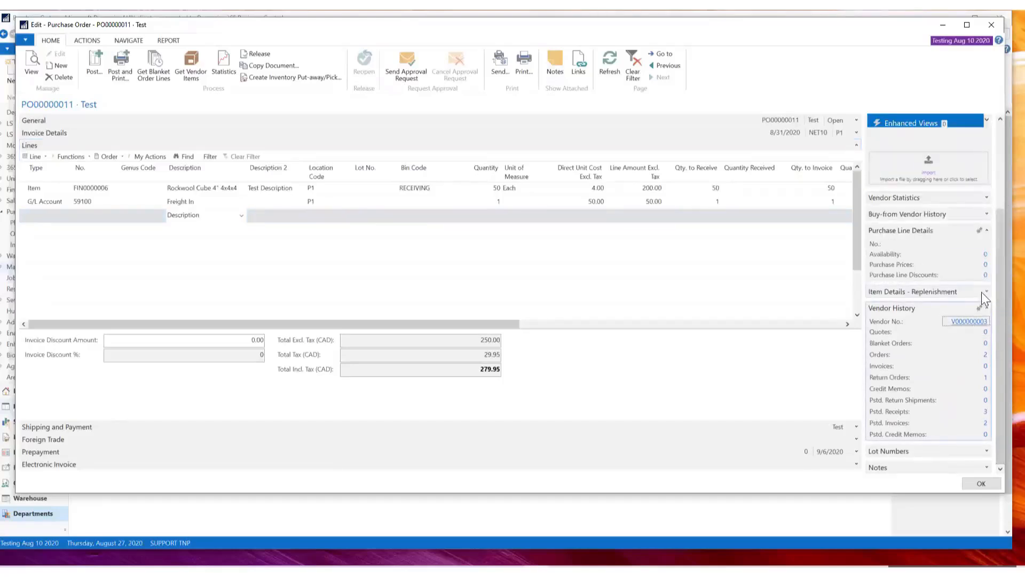
click(987, 231)
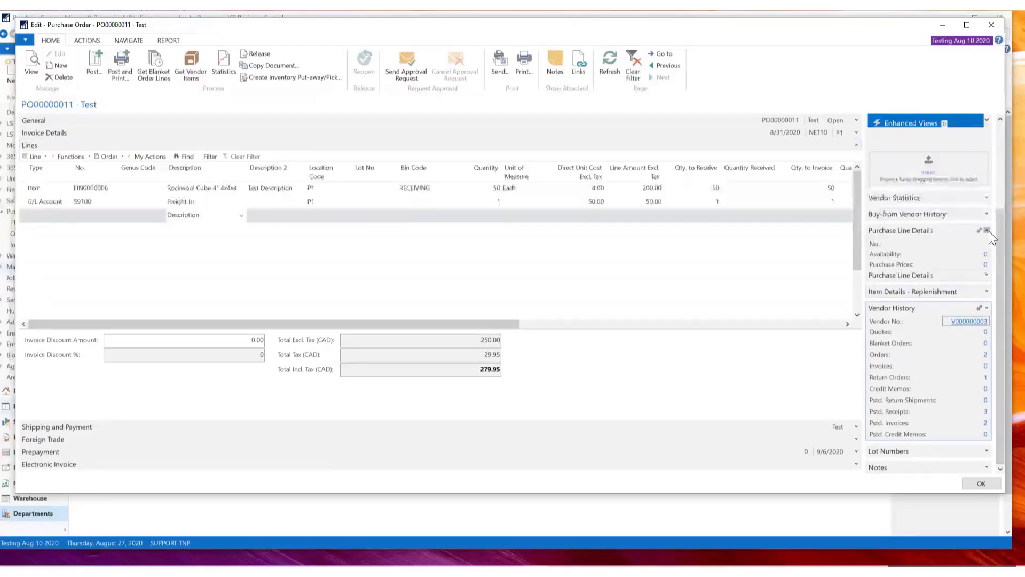
click(984, 307)
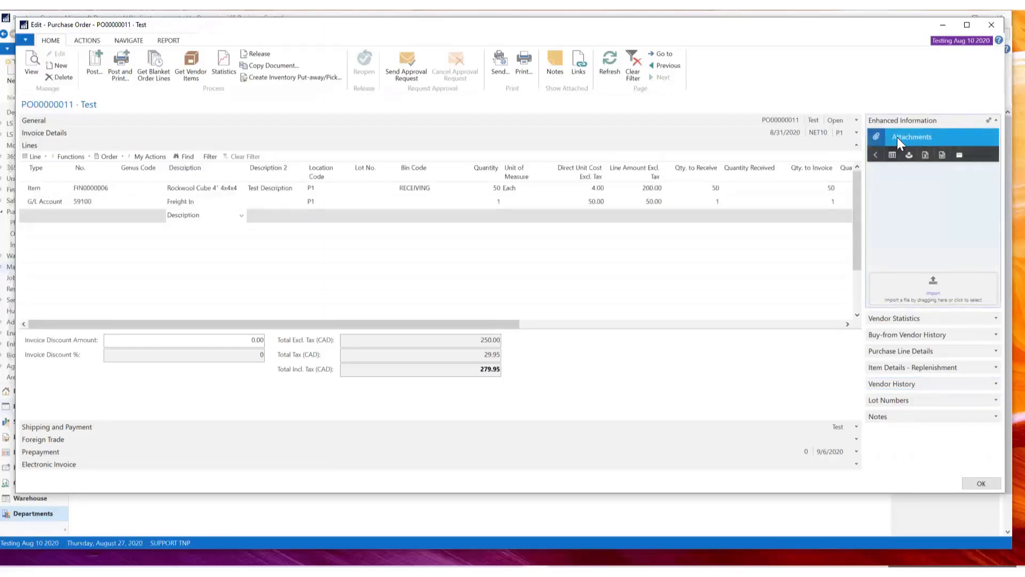
click(947, 139)
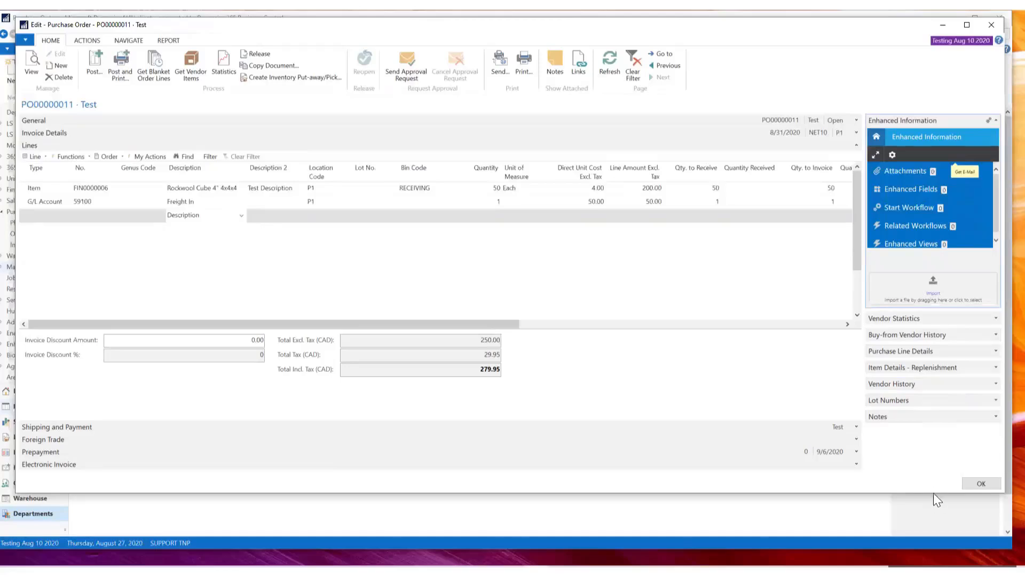
Step: Make the order window taller and save a new note reading Tst in the order's Notes section
drag(933, 495, 932, 535)
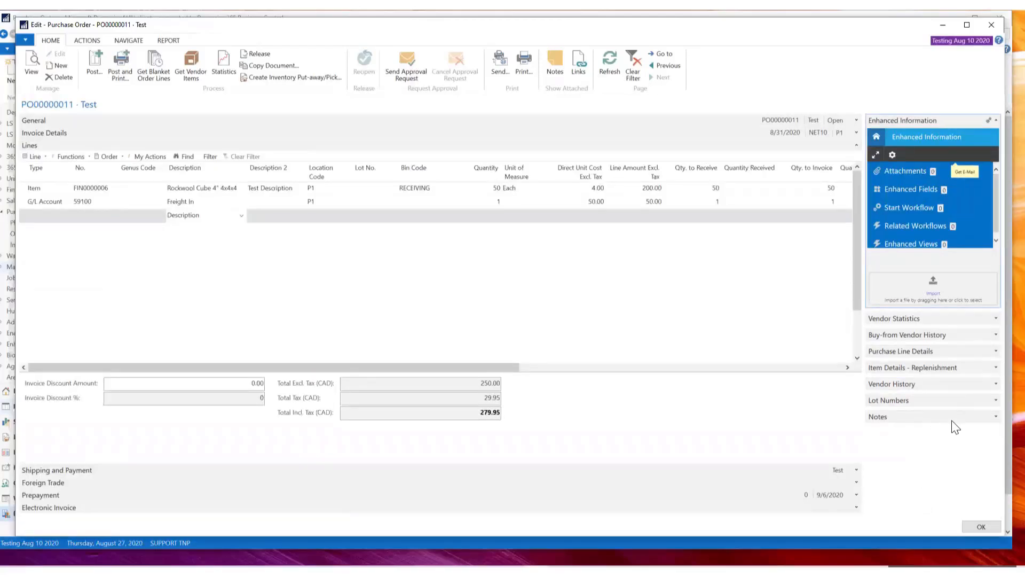
click(995, 416)
click(995, 418)
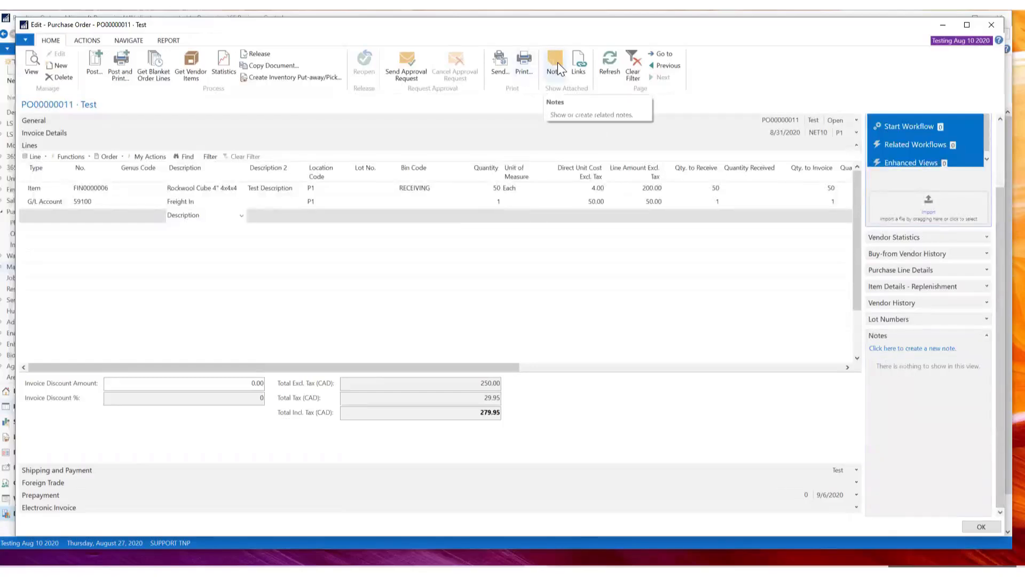
click(951, 348)
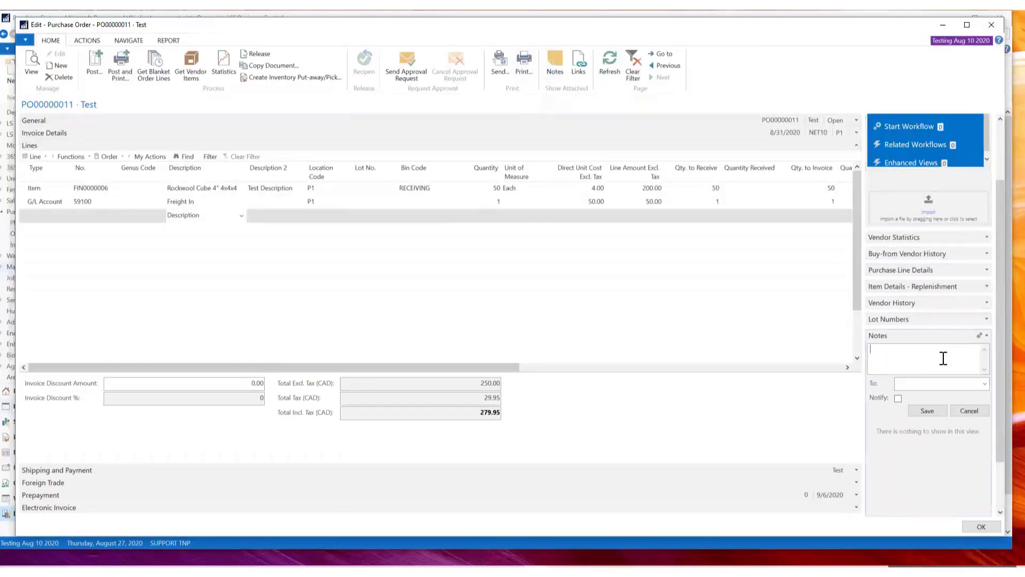
text(Tst)
key(Tab)
click(934, 411)
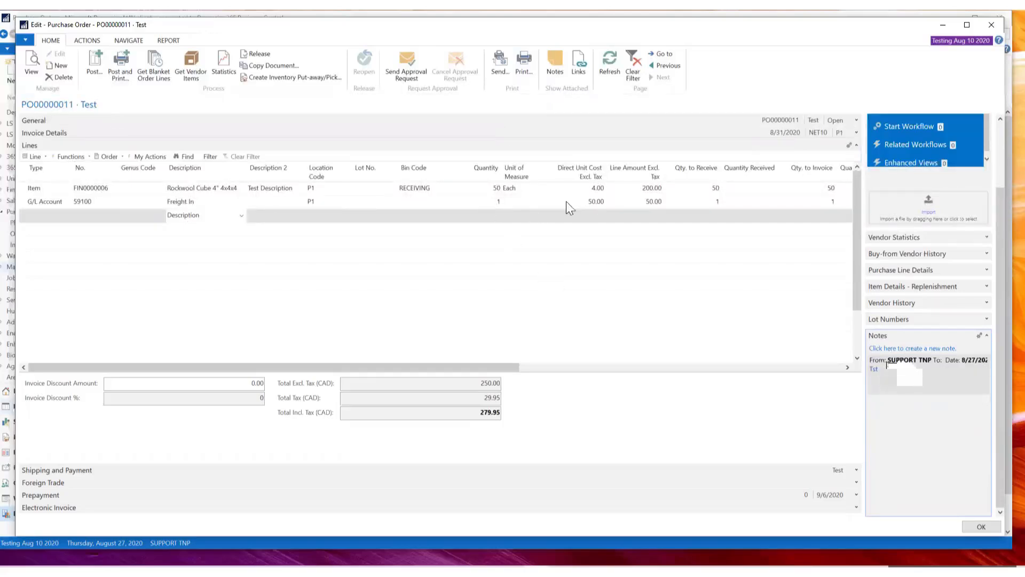
Step: Open the order's notes in a separate window, view the Tst note in full and close both note windows
click(554, 59)
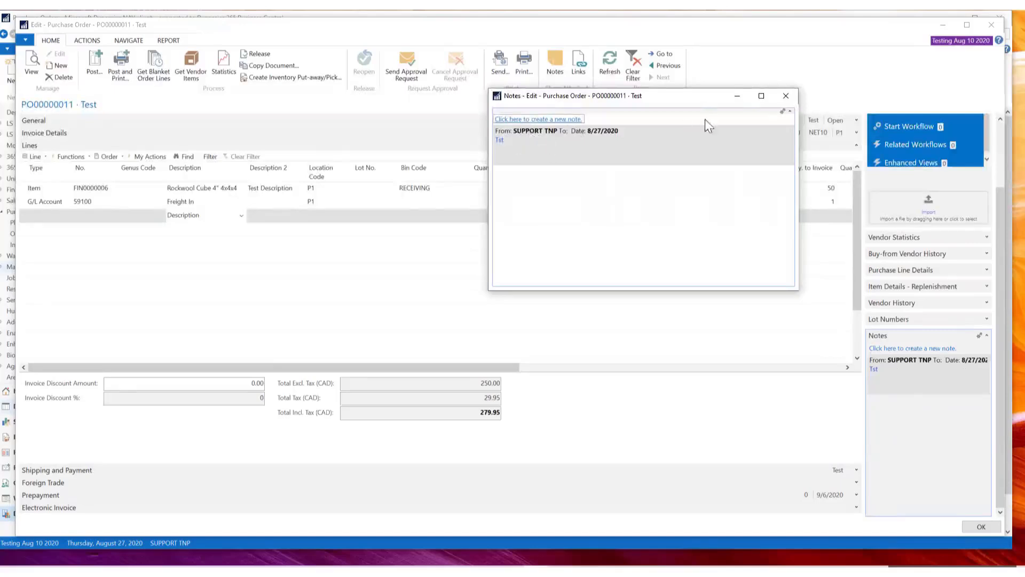
click(781, 112)
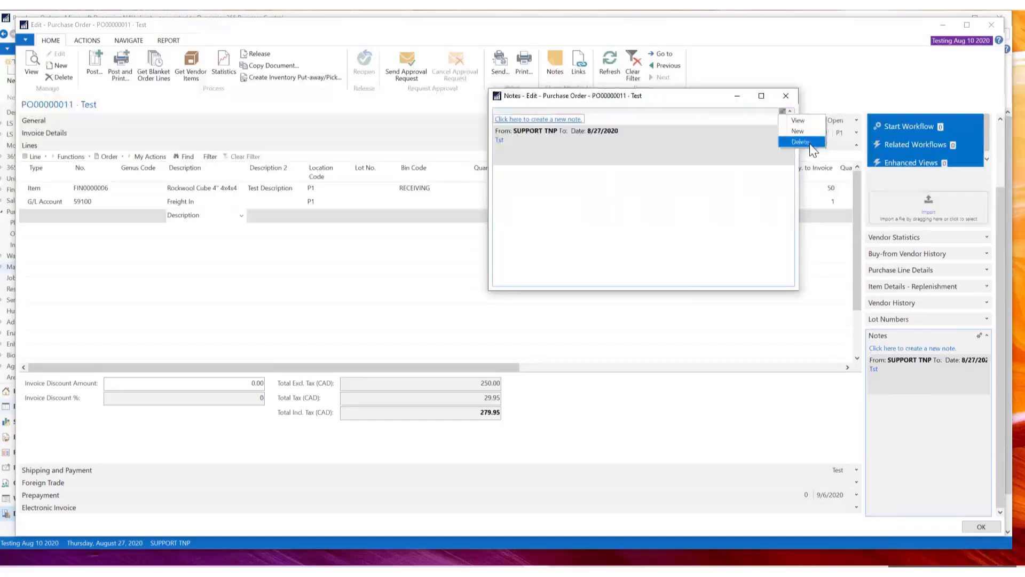
click(797, 121)
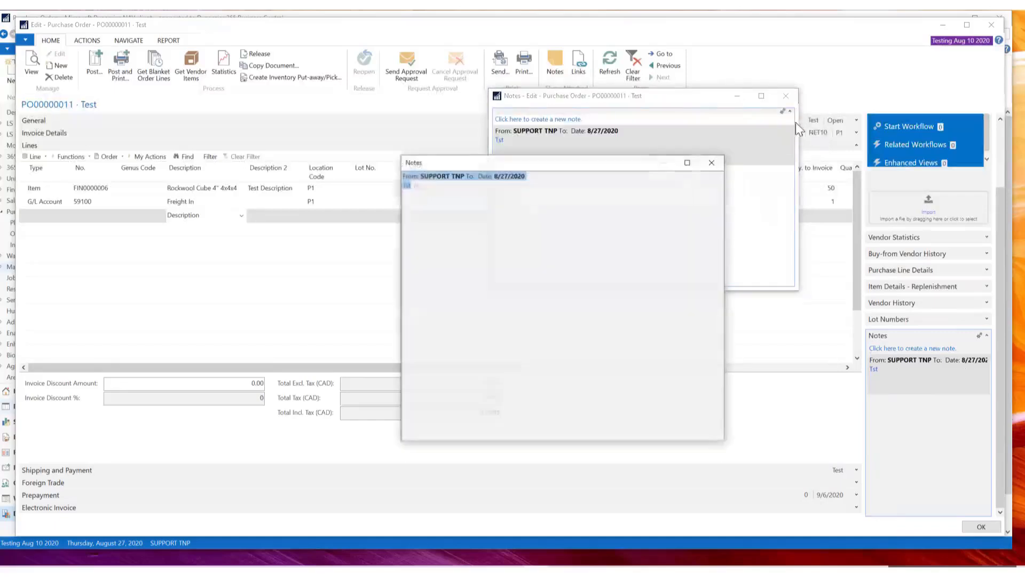
click(419, 183)
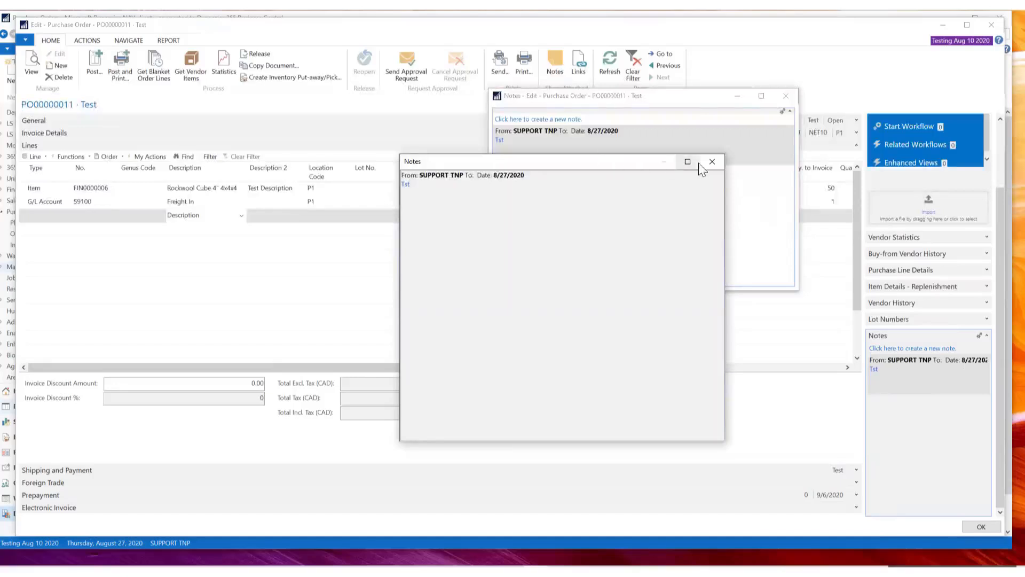
click(712, 161)
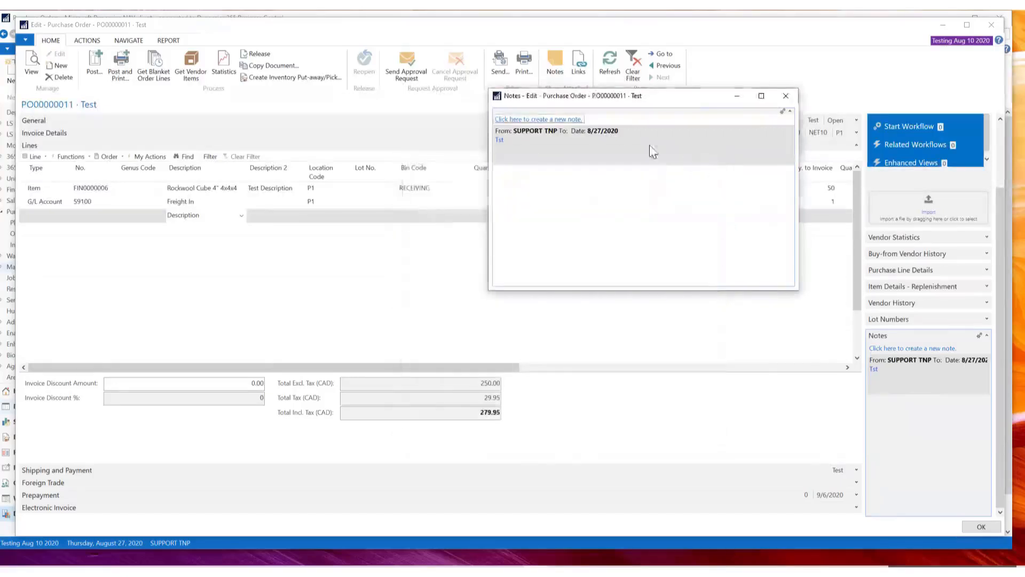
click(538, 137)
Step: View the Tst note from the Notes section beside the order and close its window
click(914, 358)
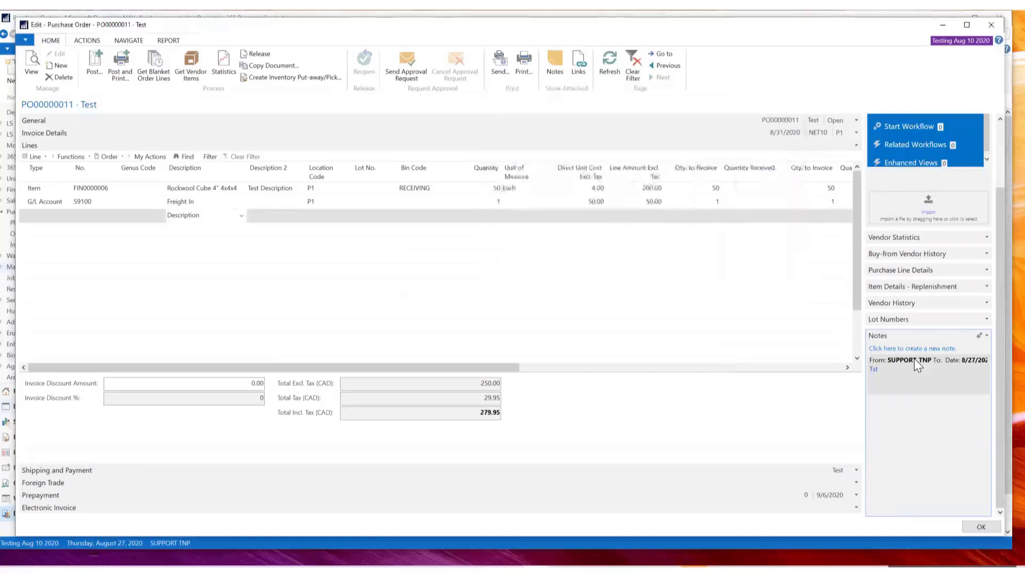
click(980, 337)
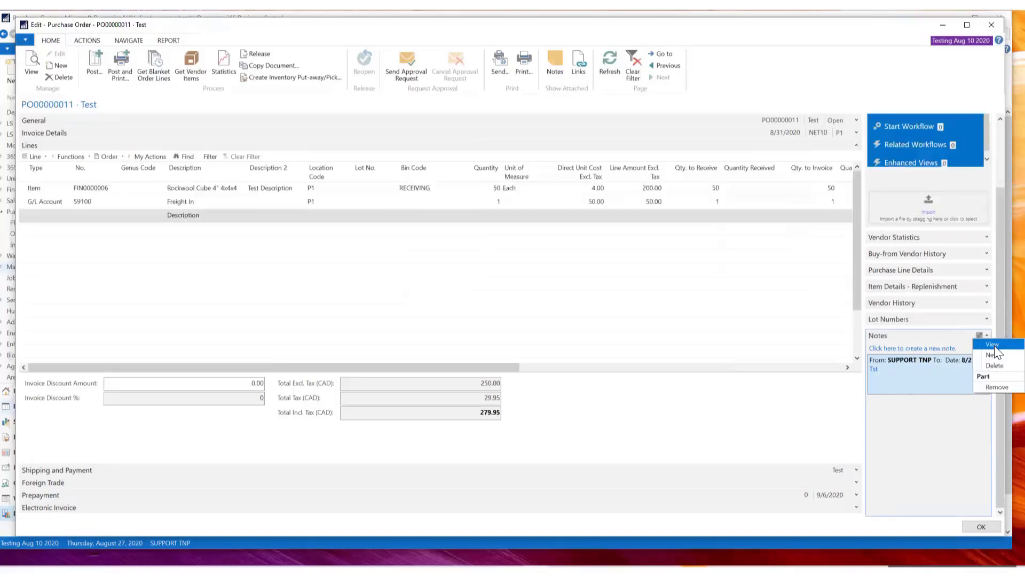
click(992, 344)
click(425, 182)
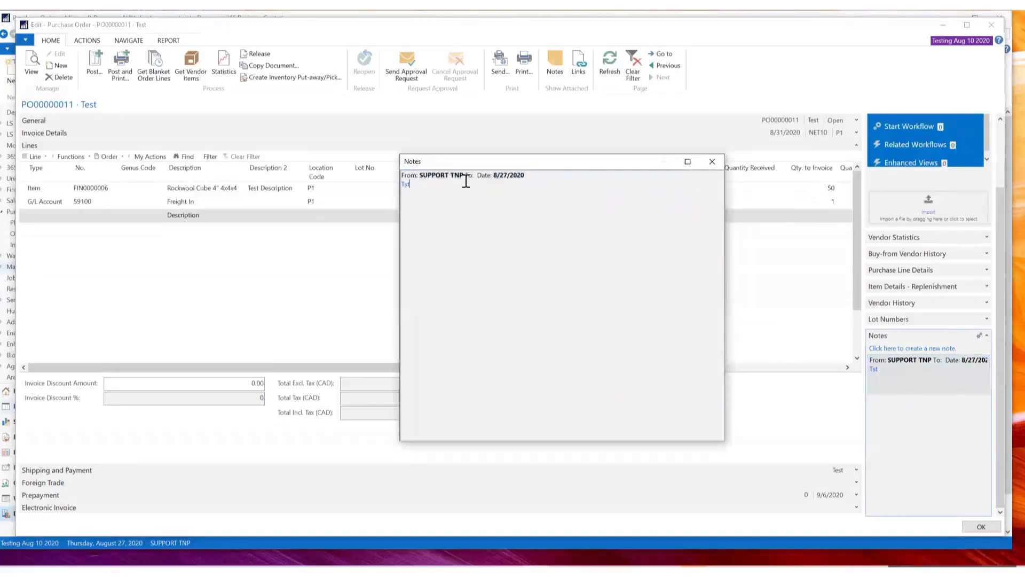
click(710, 162)
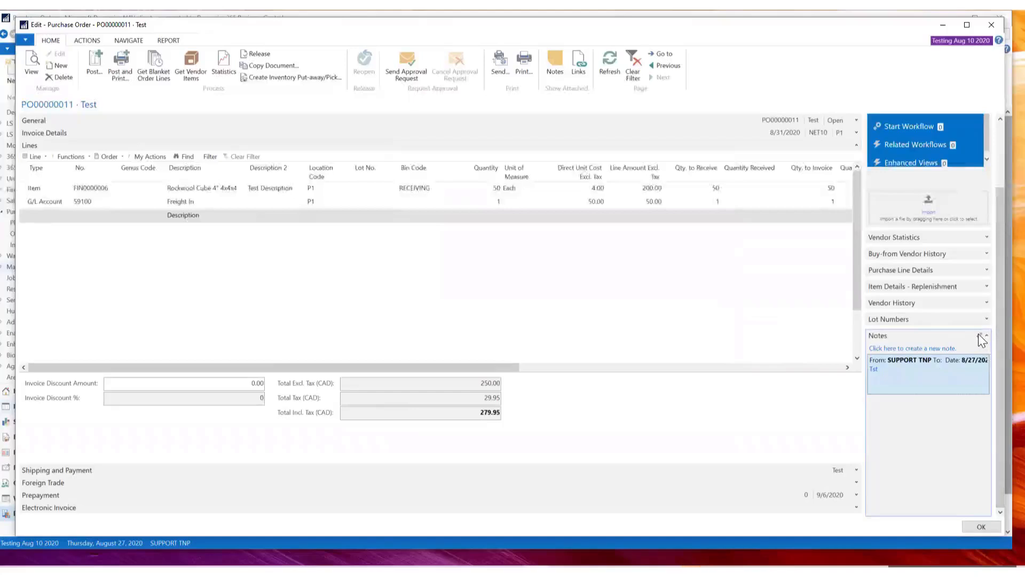
Step: Save a new note reading test in the order's Notes section
click(979, 335)
click(990, 384)
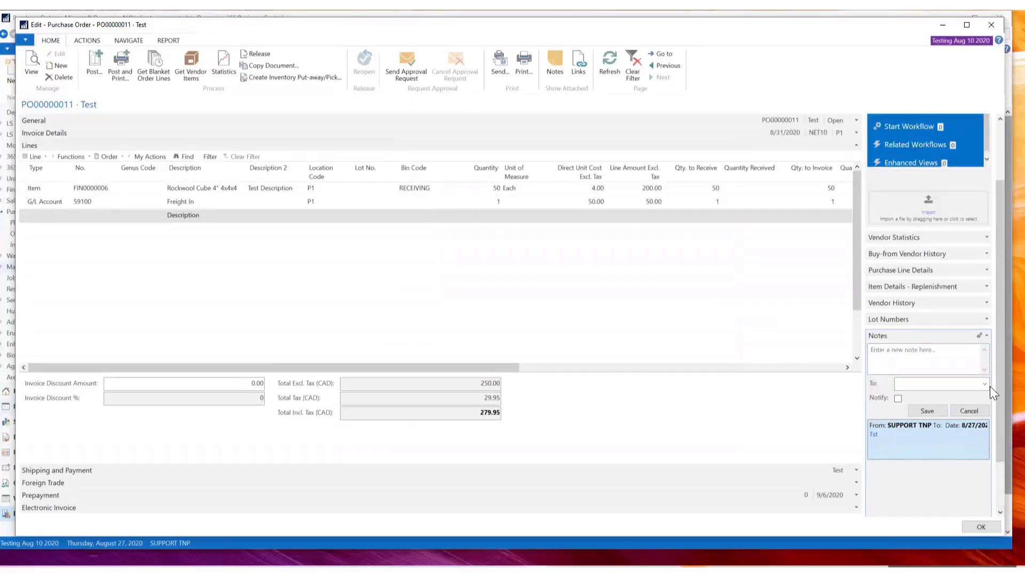
click(886, 359)
text(test)
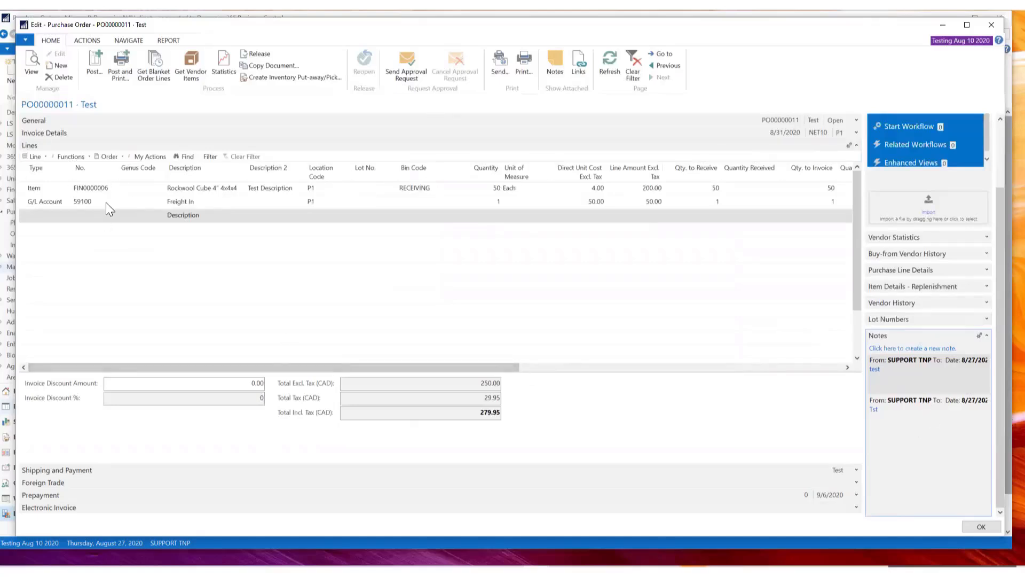
Step: Insert a new order line above the Freight In line and set its type to blank
click(220, 215)
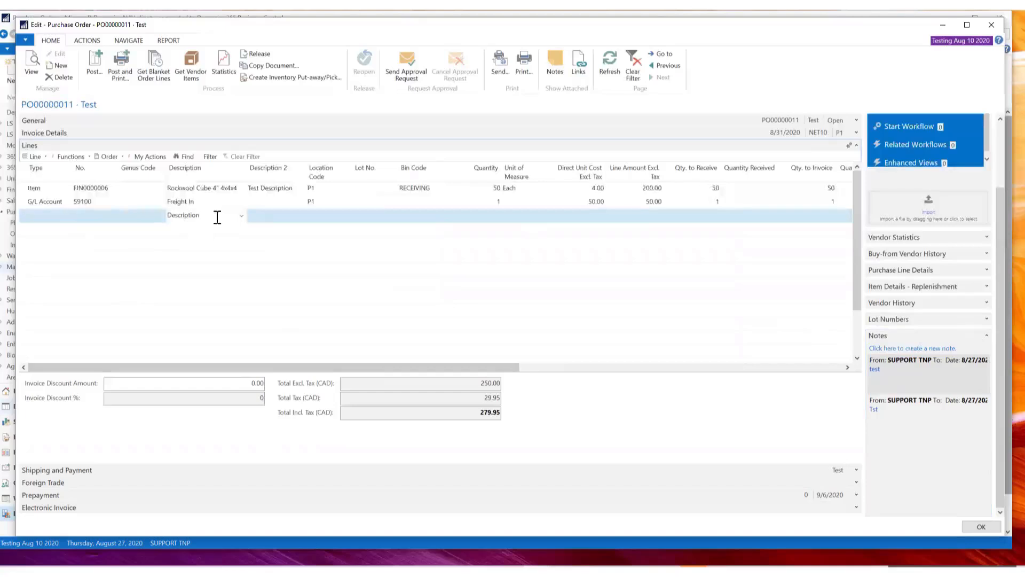
click(22, 198)
right_click(22, 203)
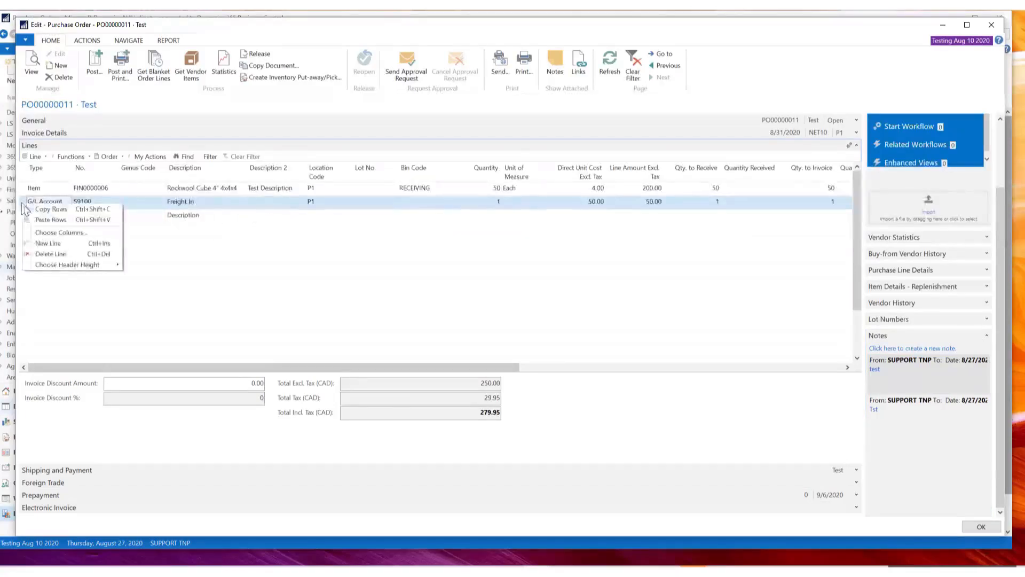
click(58, 249)
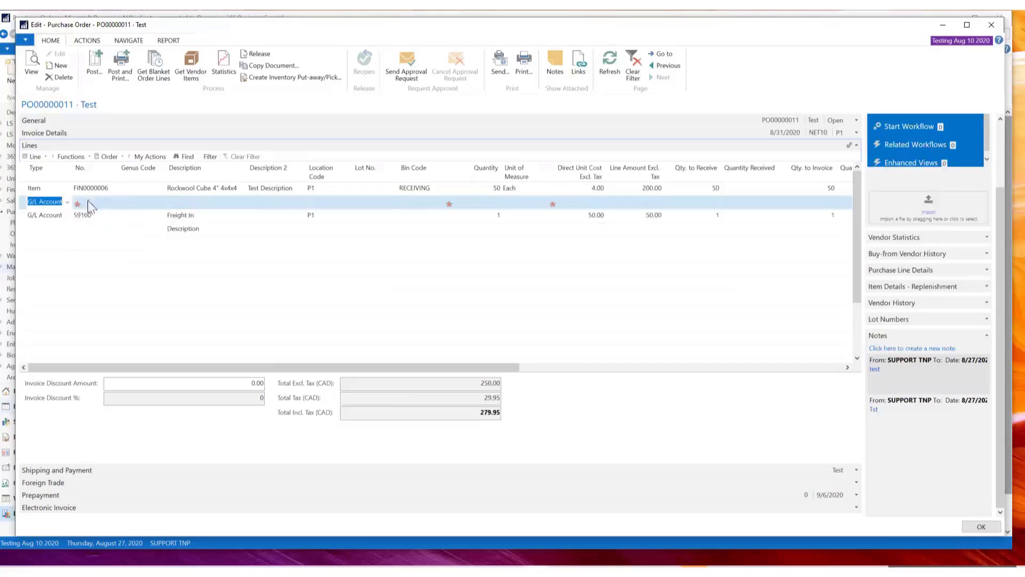
click(68, 203)
click(66, 217)
click(190, 204)
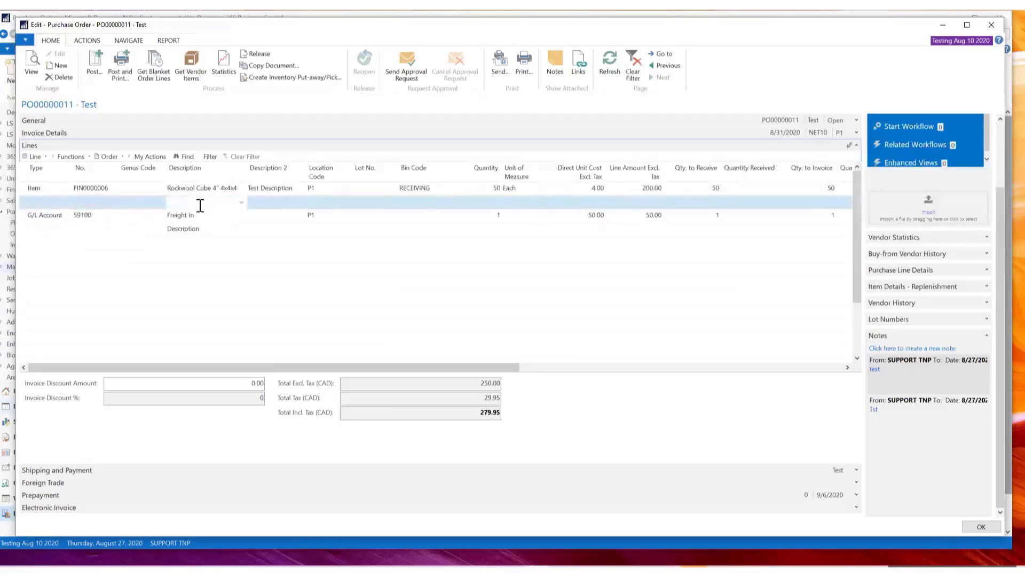
Step: Enter Description as the new text line's description and 2 as its Description 2
text(Descrip)
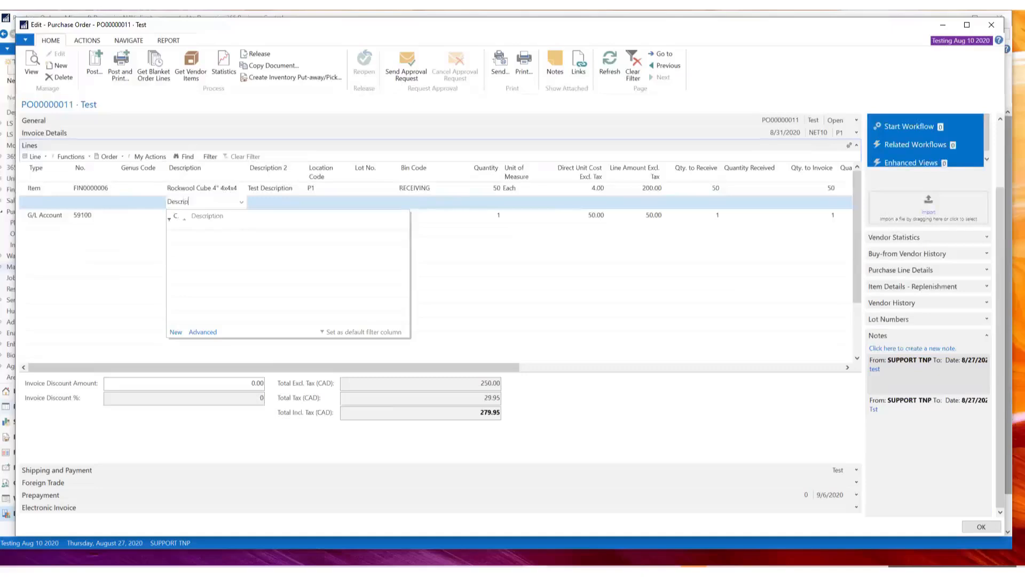
text(tion)
key(Tab)
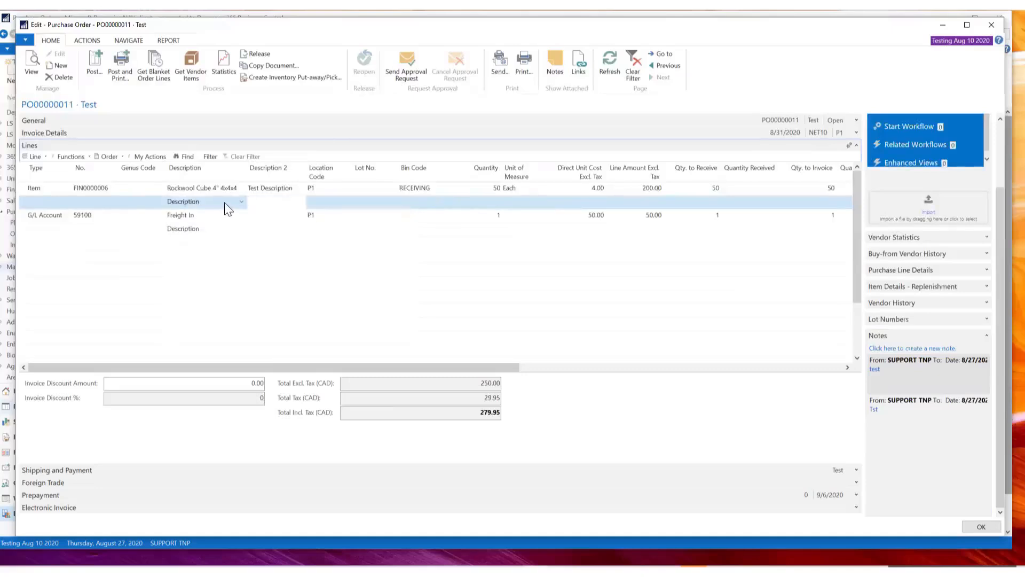
text(2)
key(Tab)
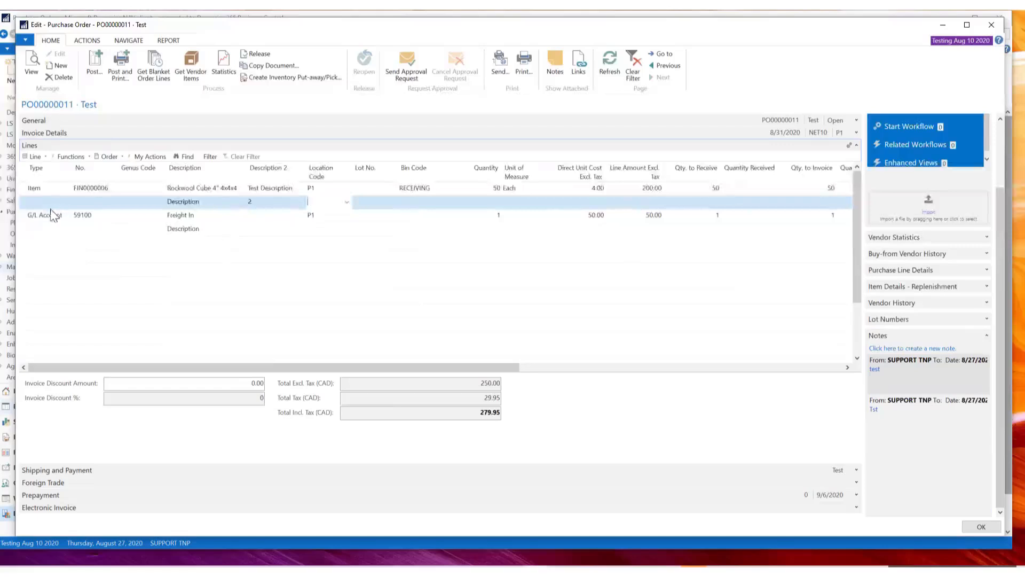
click(24, 217)
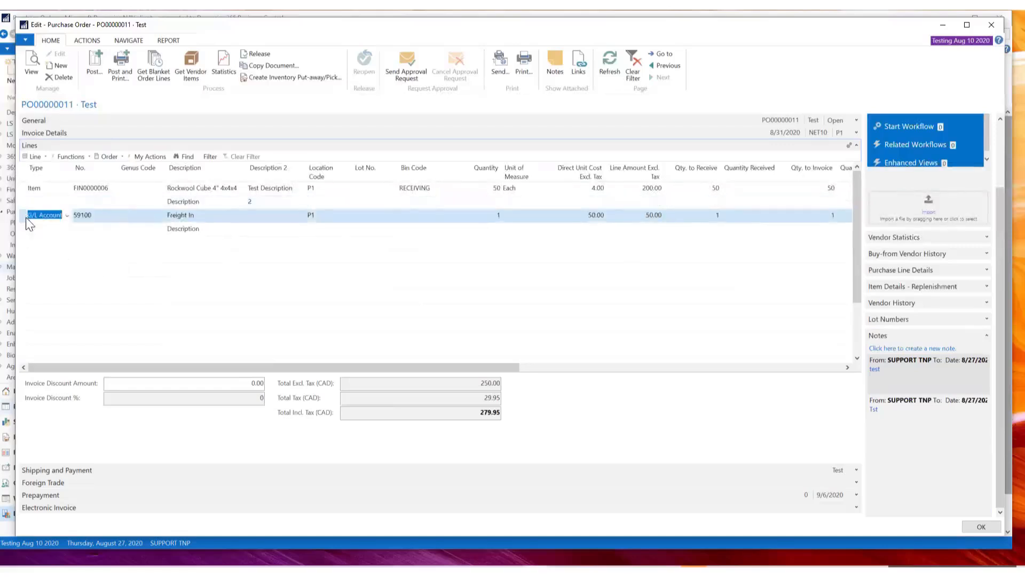
right_click(23, 215)
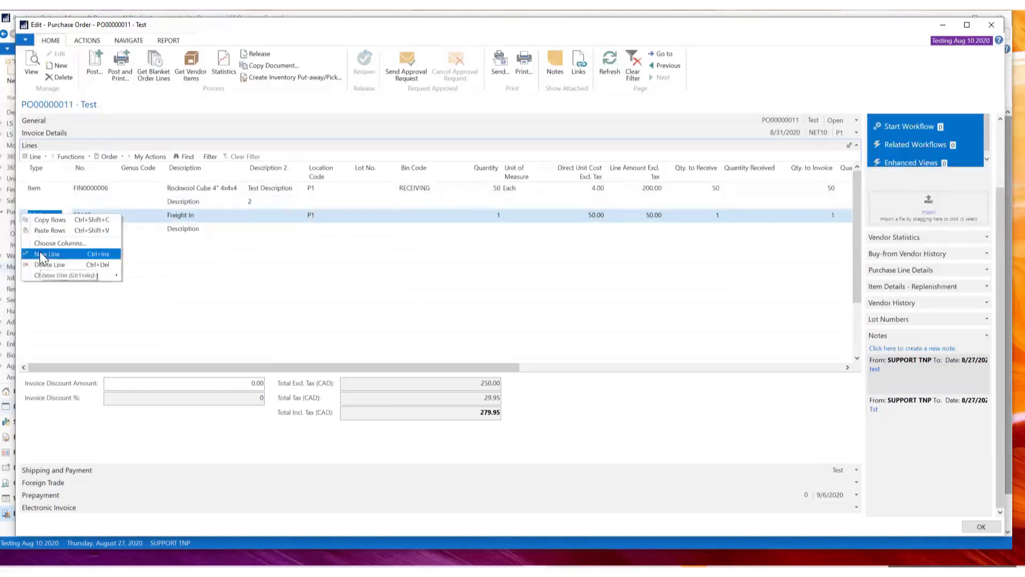
click(181, 256)
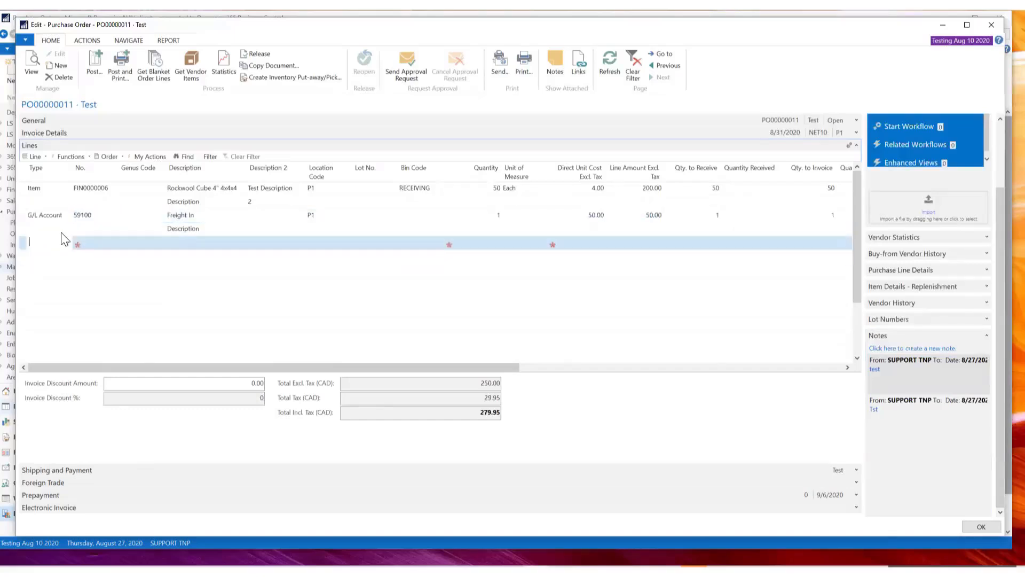
Step: Delete the text line below the Freight In line
click(62, 233)
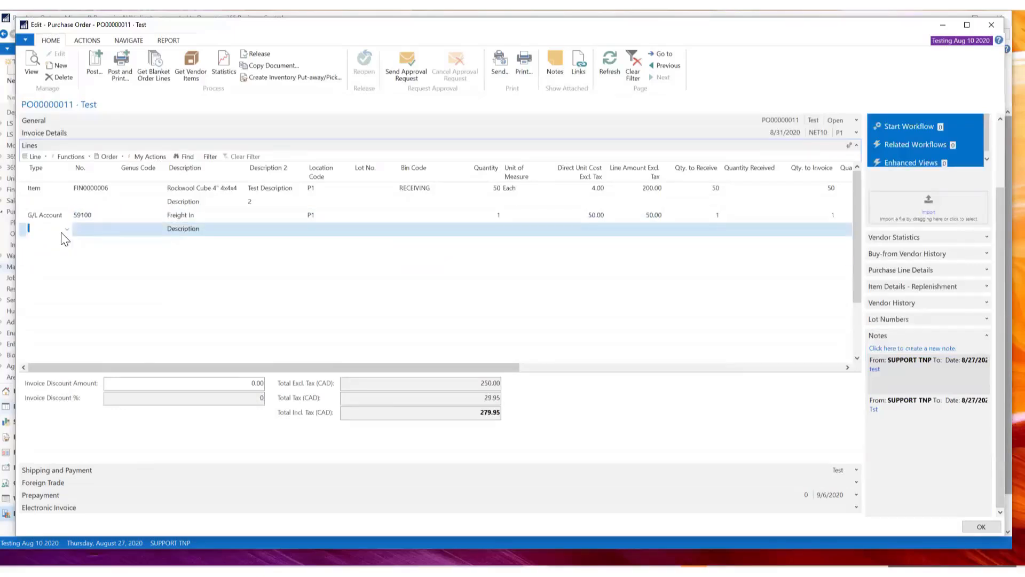
right_click(24, 229)
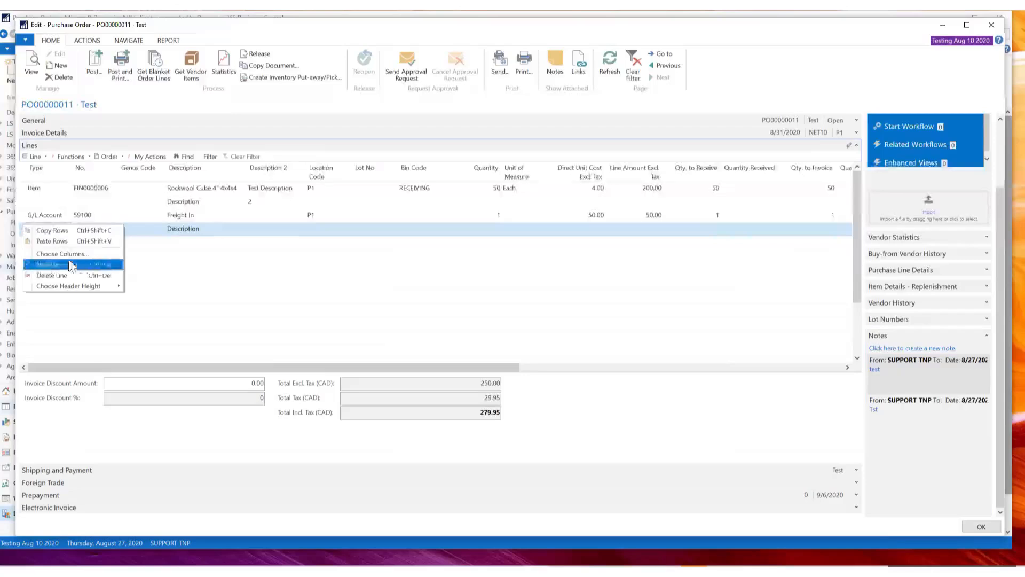
click(74, 278)
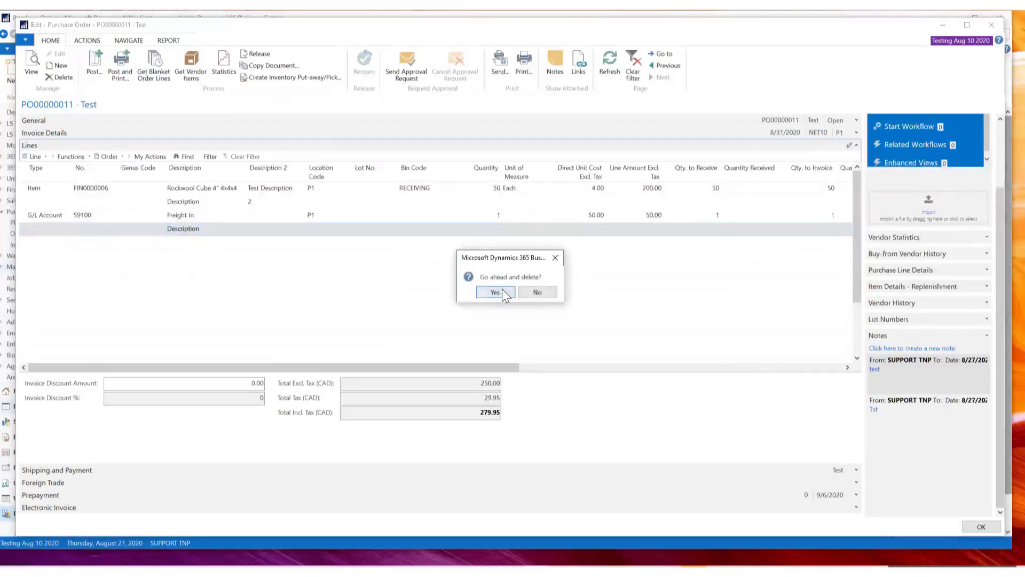
click(502, 289)
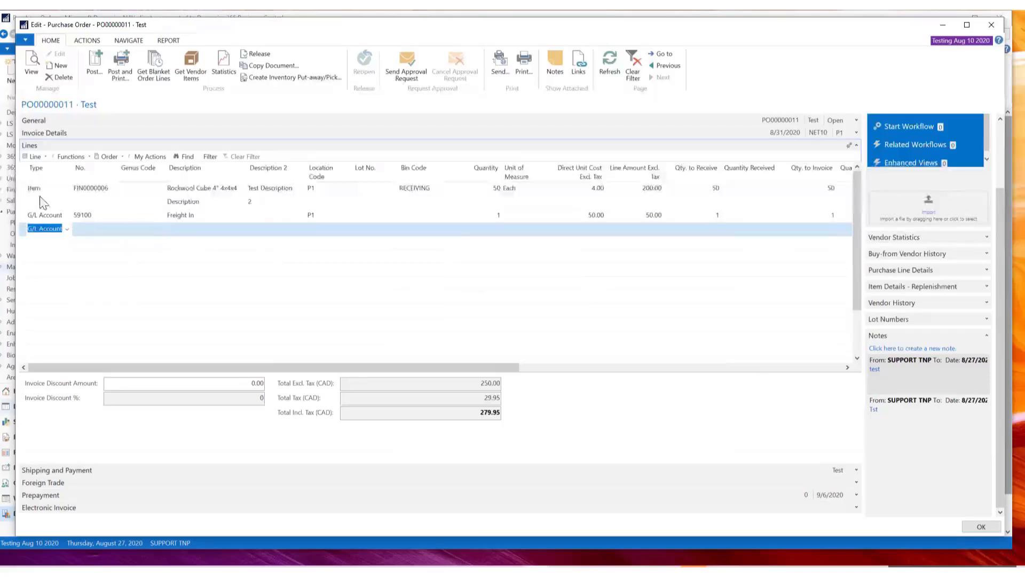
Step: Release the purchase order, then collapse and re-expand its Lines section
click(54, 193)
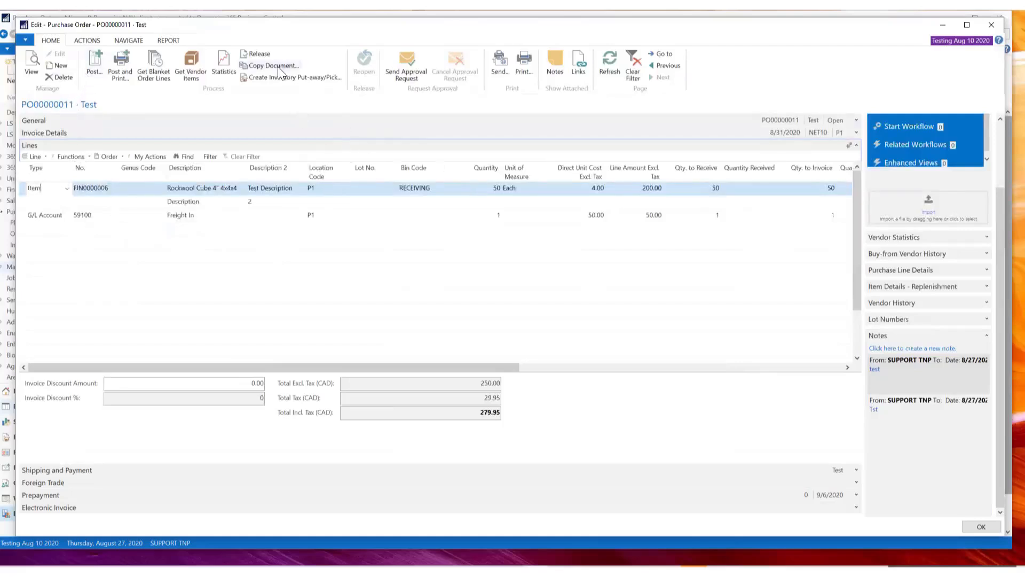
click(259, 52)
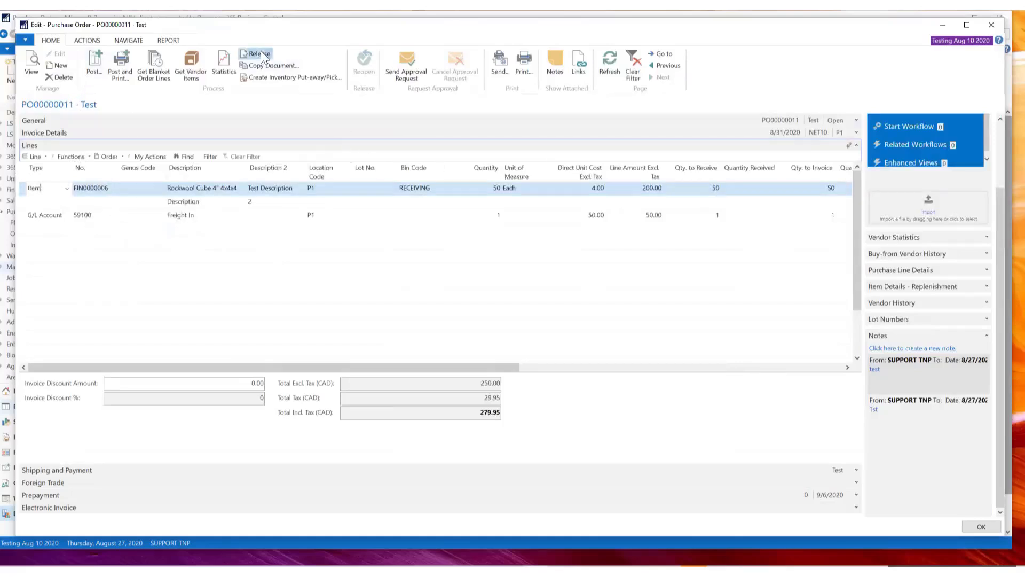
click(856, 145)
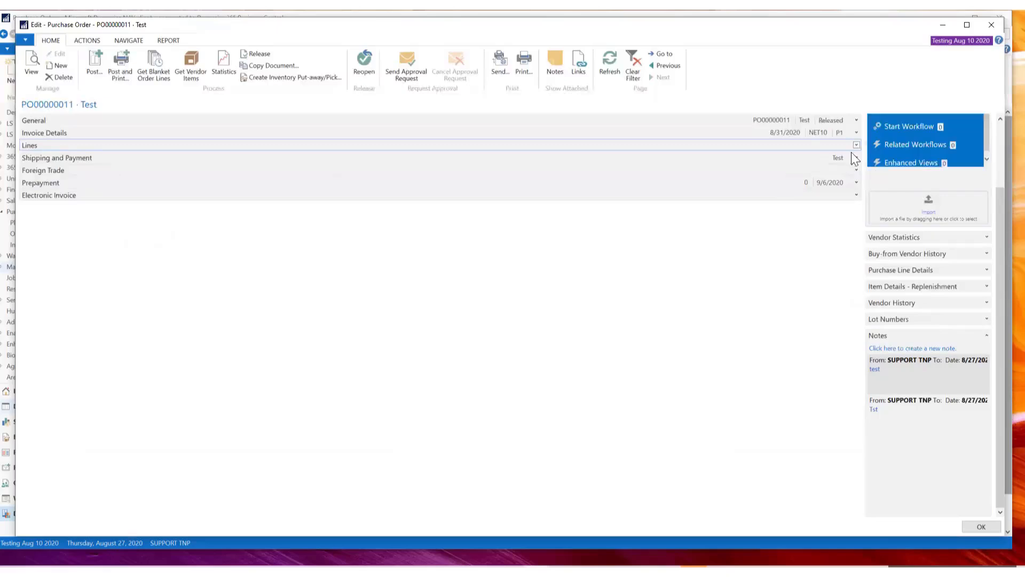
click(856, 146)
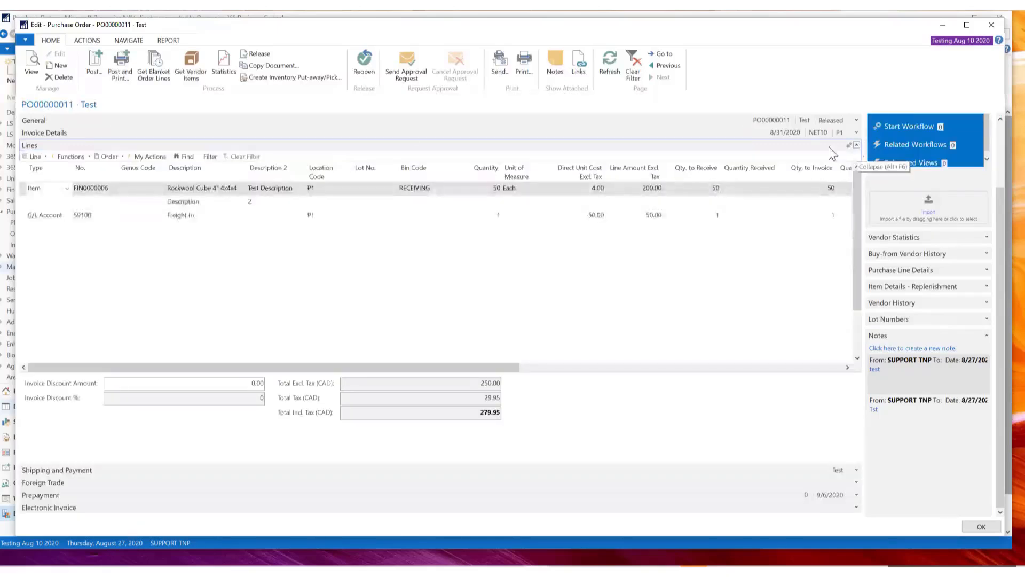
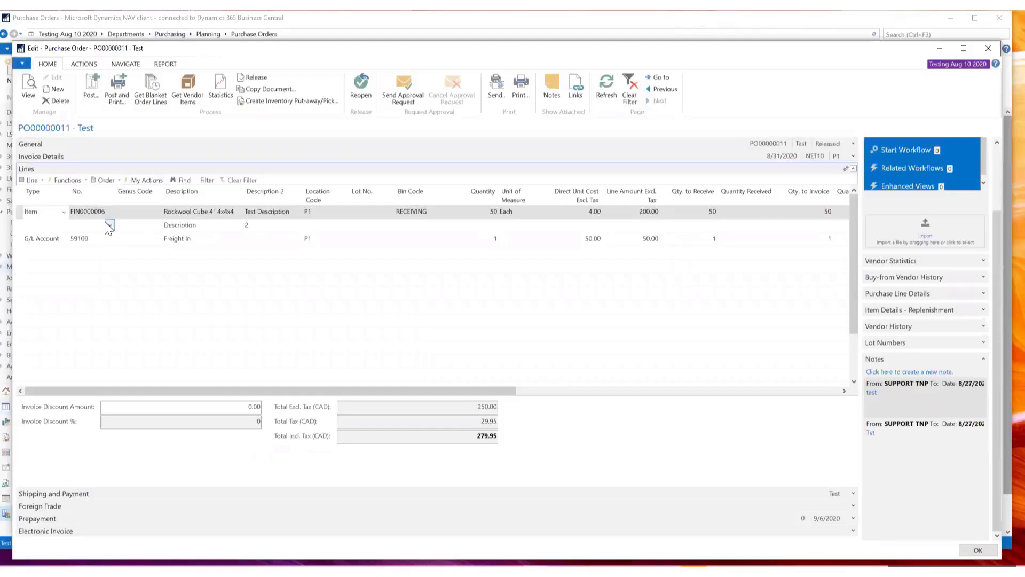
Step: Create a warehouse receipt from the released purchase order and dismiss the message
click(81, 64)
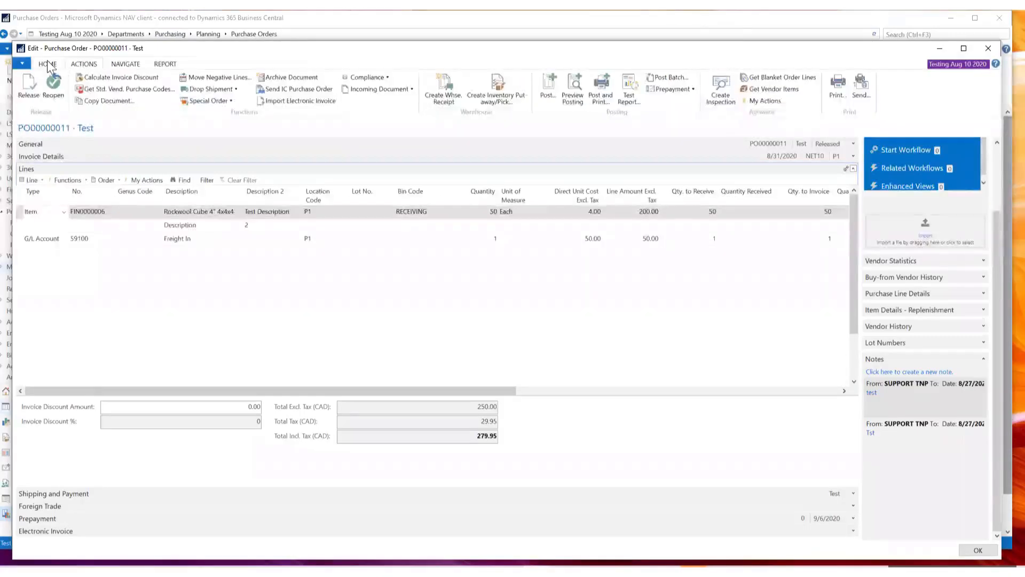
click(46, 62)
click(83, 64)
click(444, 102)
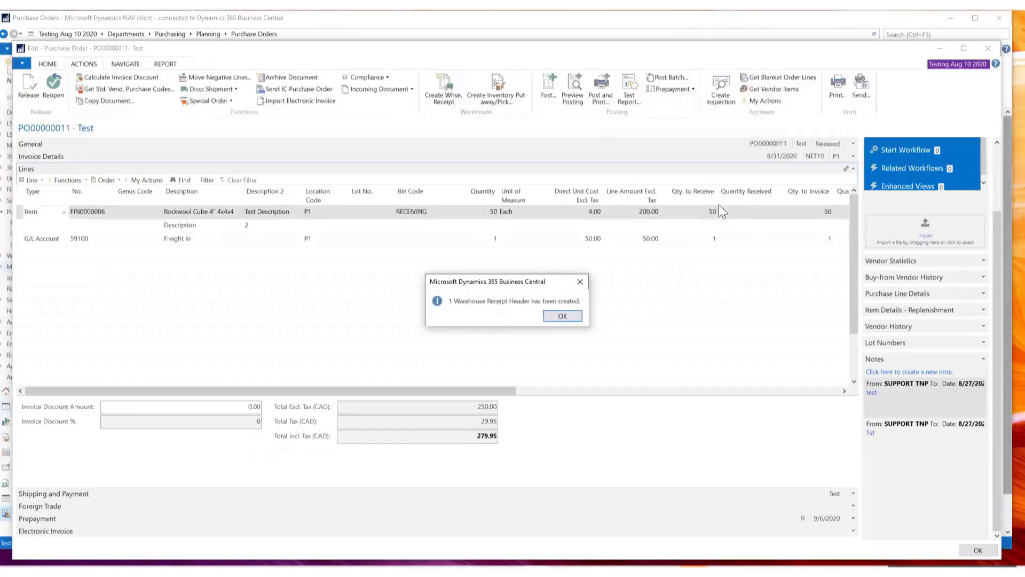
click(568, 315)
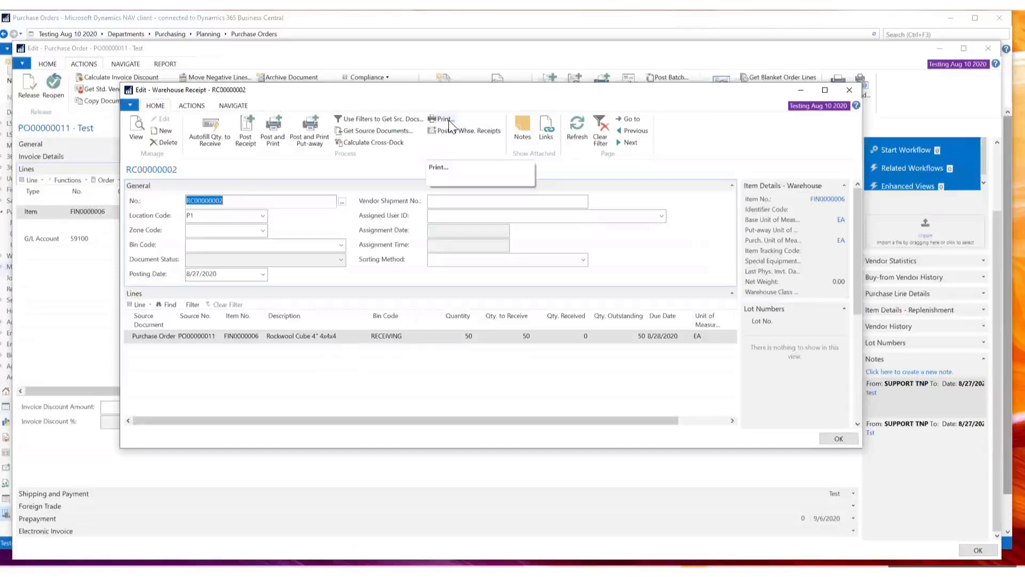
Step: Widen the Source Document column in the receipt lines and enlarge the warehouse receipt window to show more columns
click(227, 335)
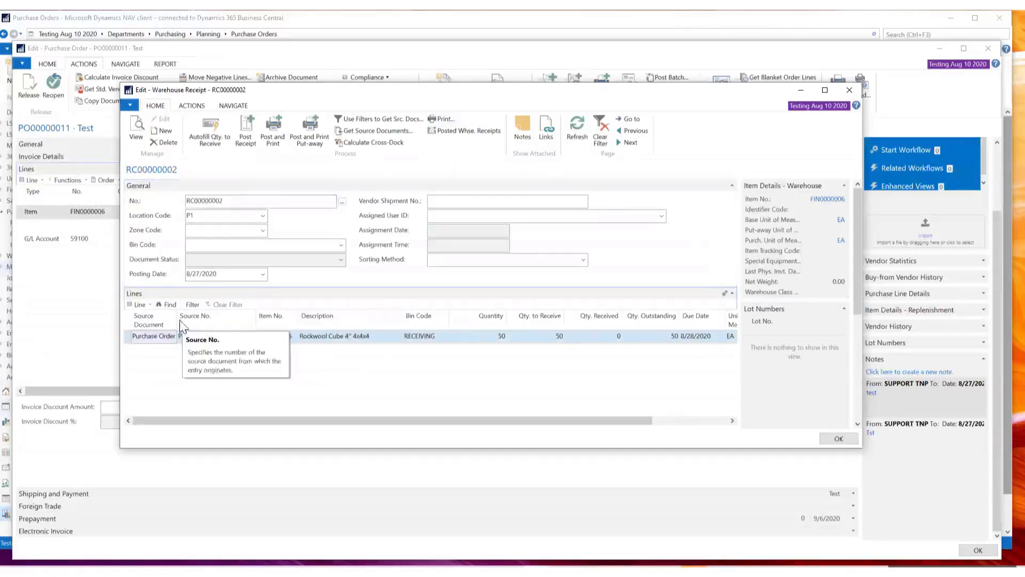
drag(175, 318, 221, 319)
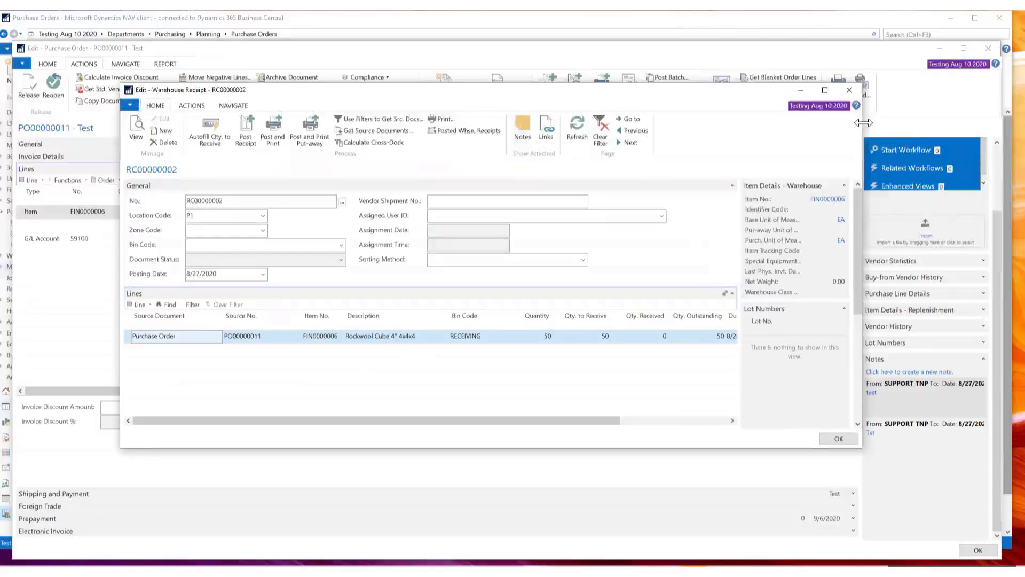
drag(864, 122, 925, 124)
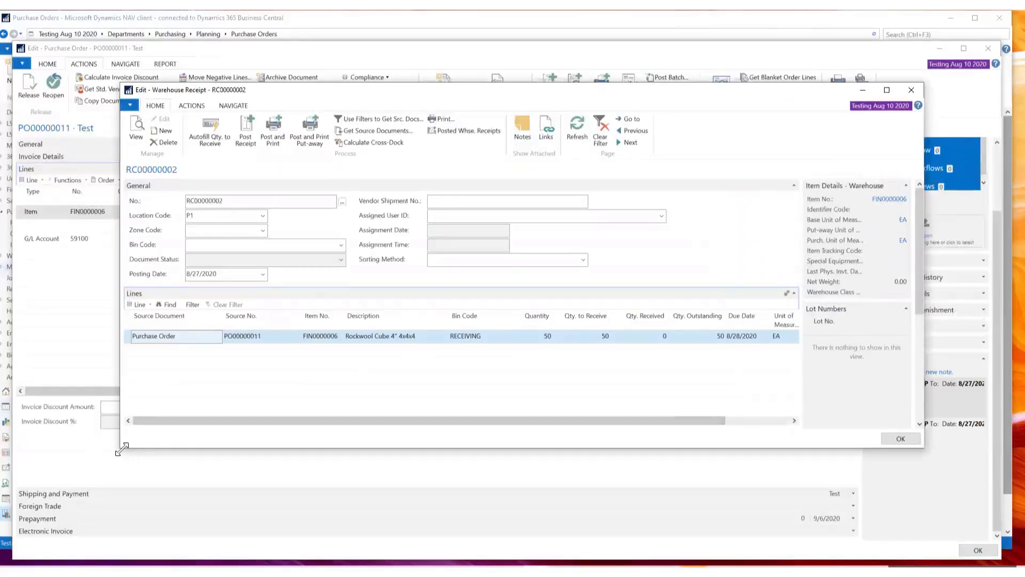
drag(122, 449, 22, 482)
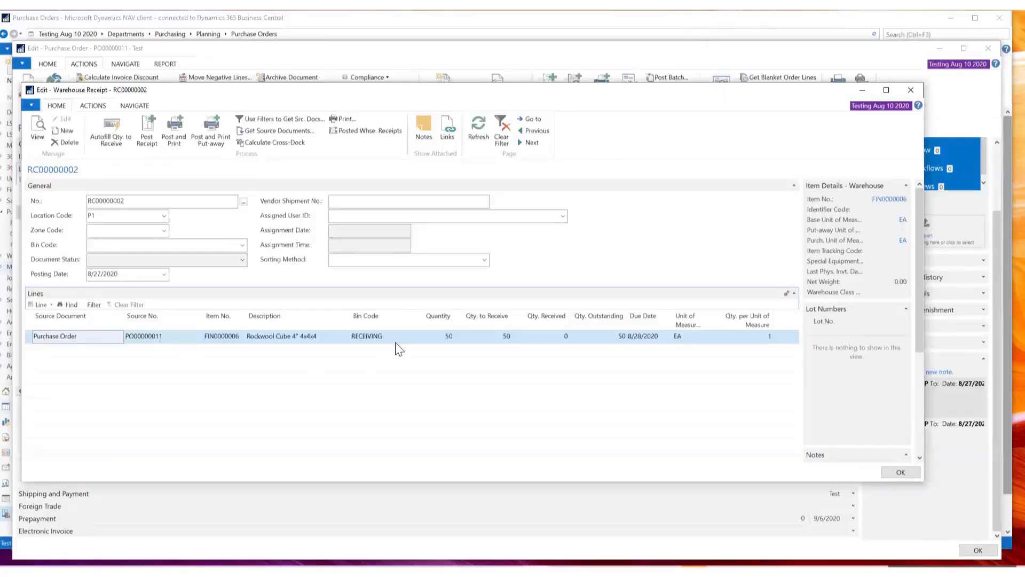
Step: Set the Qty. to Receive on the Rockwool Cube receipt line to 25
click(432, 338)
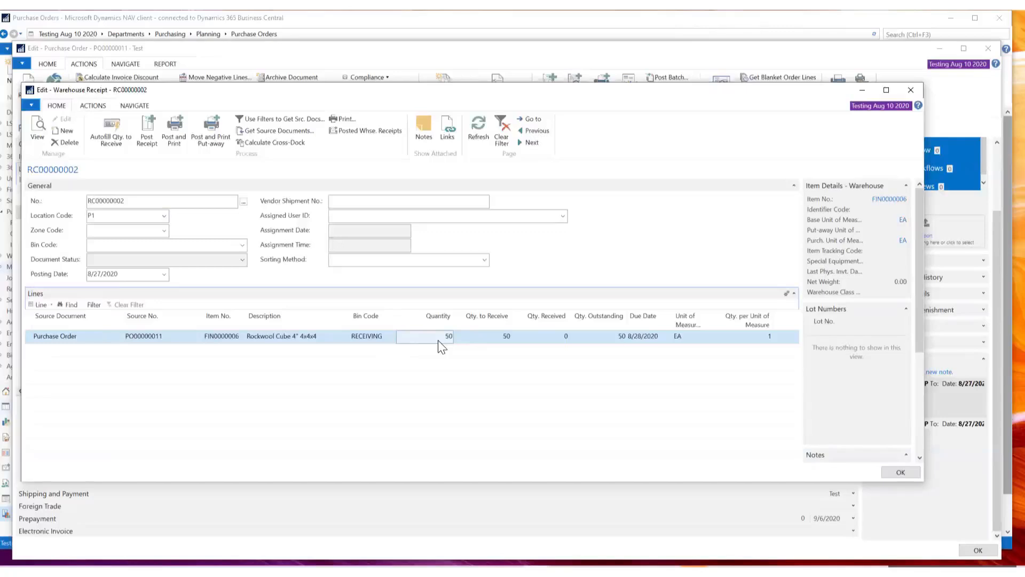
click(497, 338)
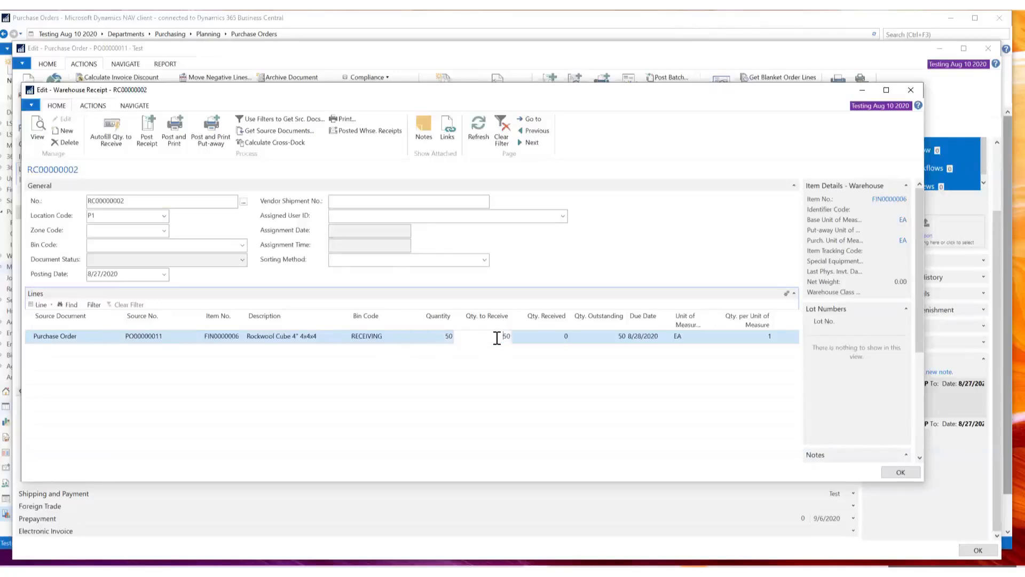
key(Delete)
key(Delete)
text(25)
click(545, 340)
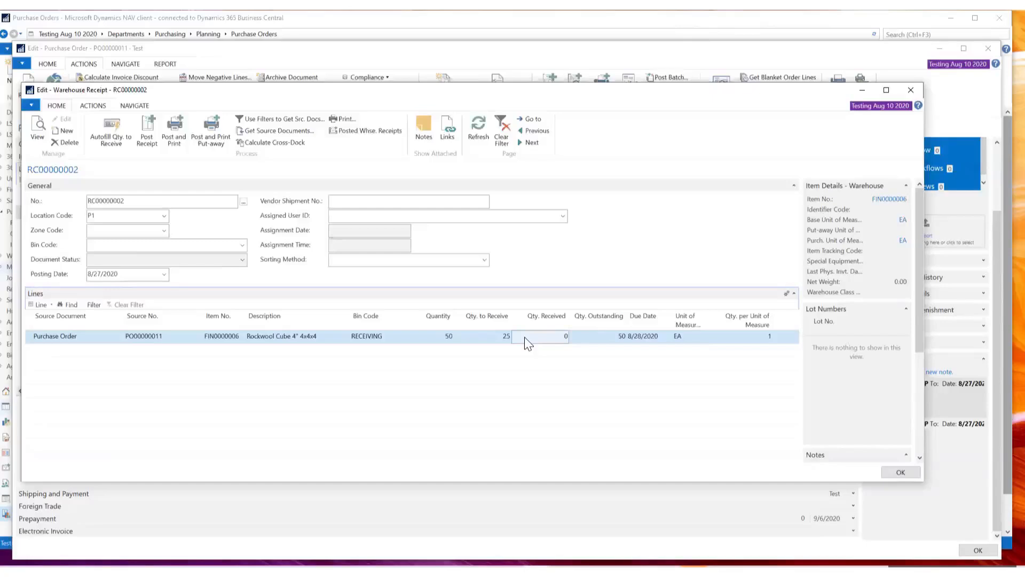
click(487, 346)
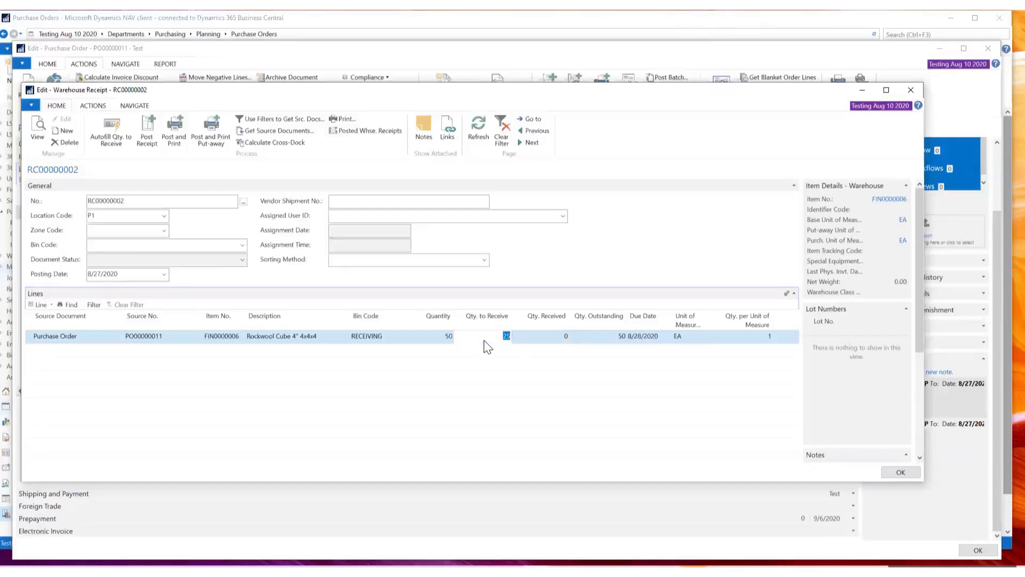
click(519, 342)
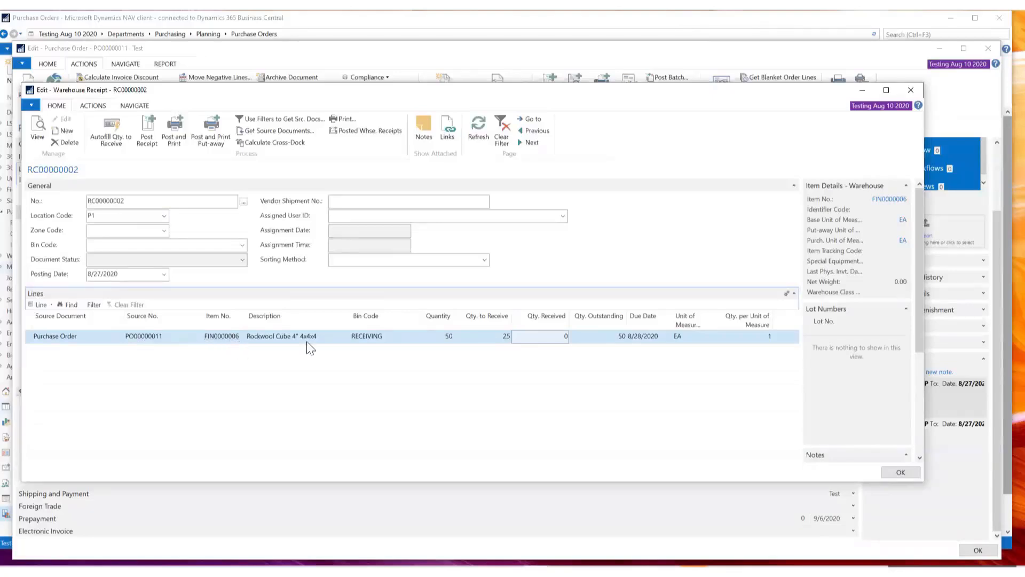
Step: Try to open the item tracking lines for the Rockwool Cube receipt line, and dismiss the message
click(44, 305)
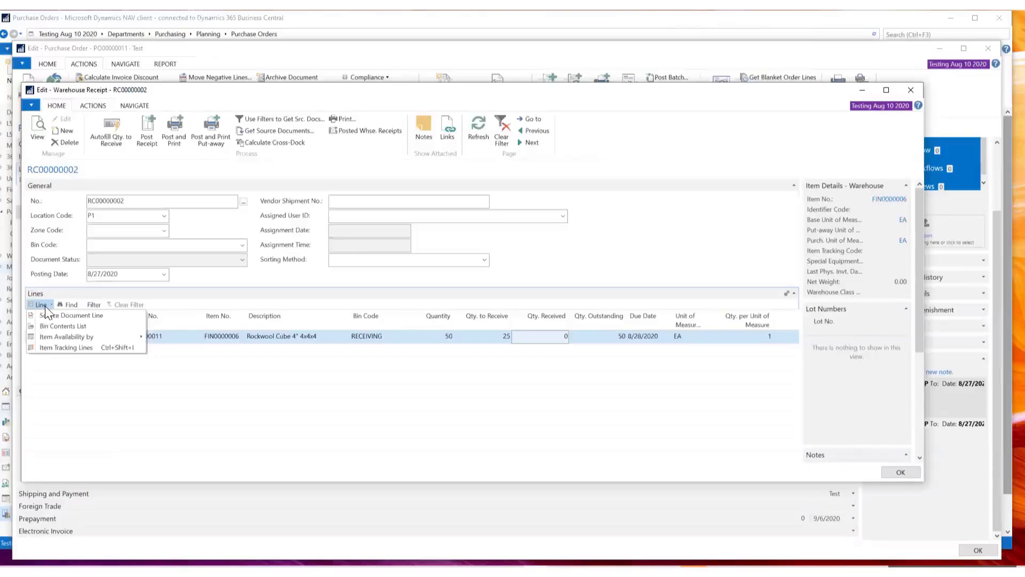
click(66, 348)
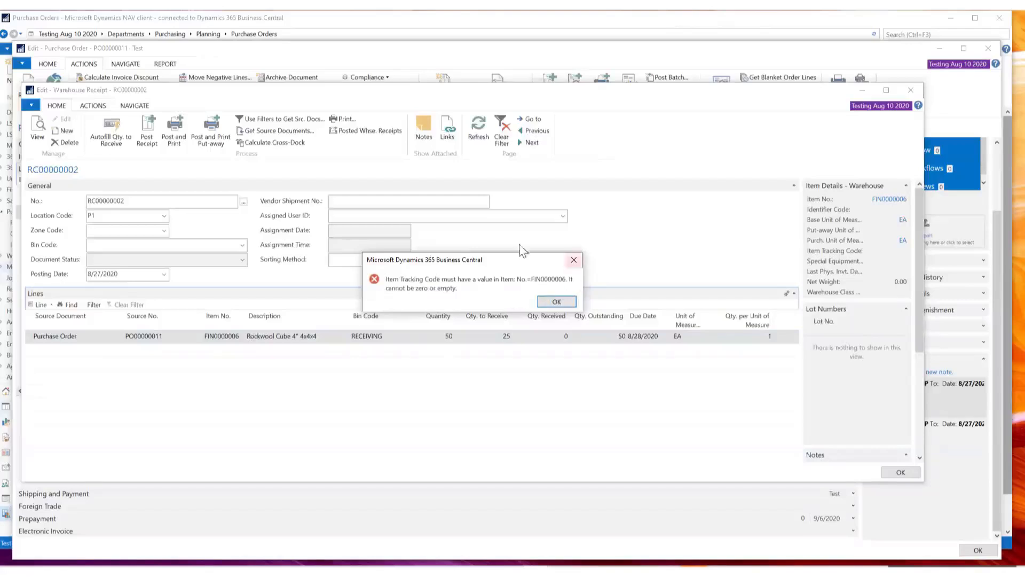
click(556, 302)
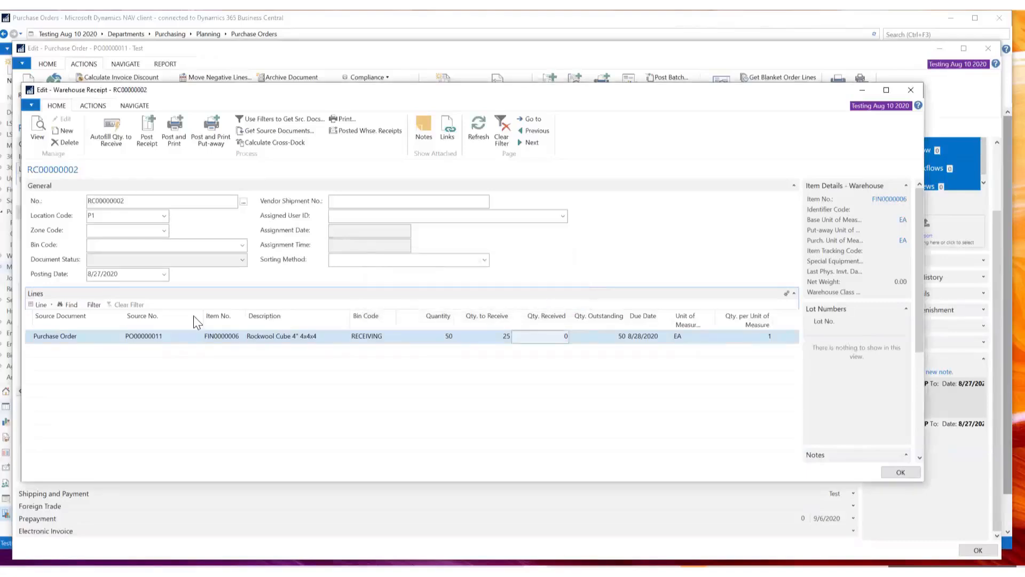
click(42, 304)
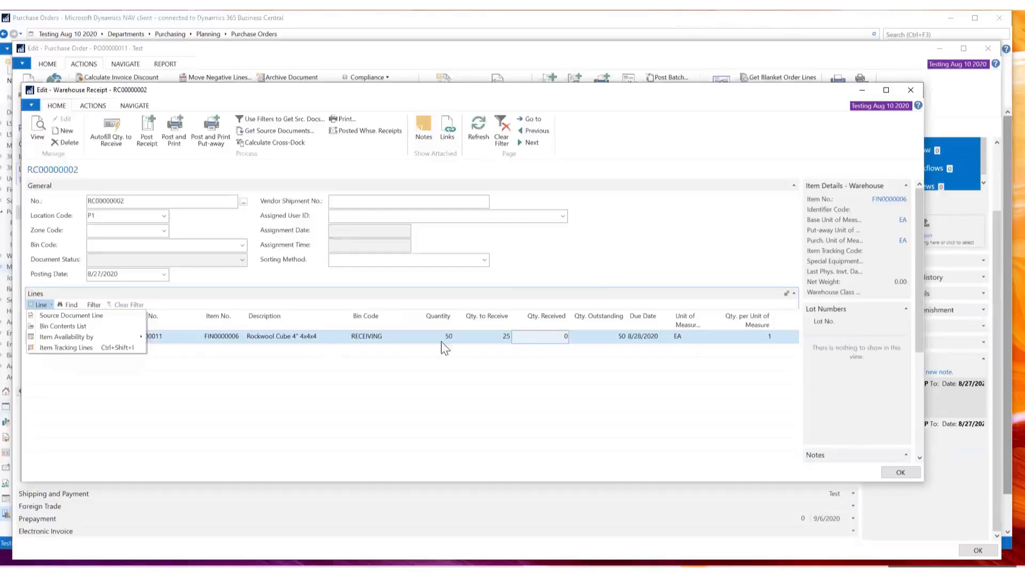
click(591, 282)
click(640, 337)
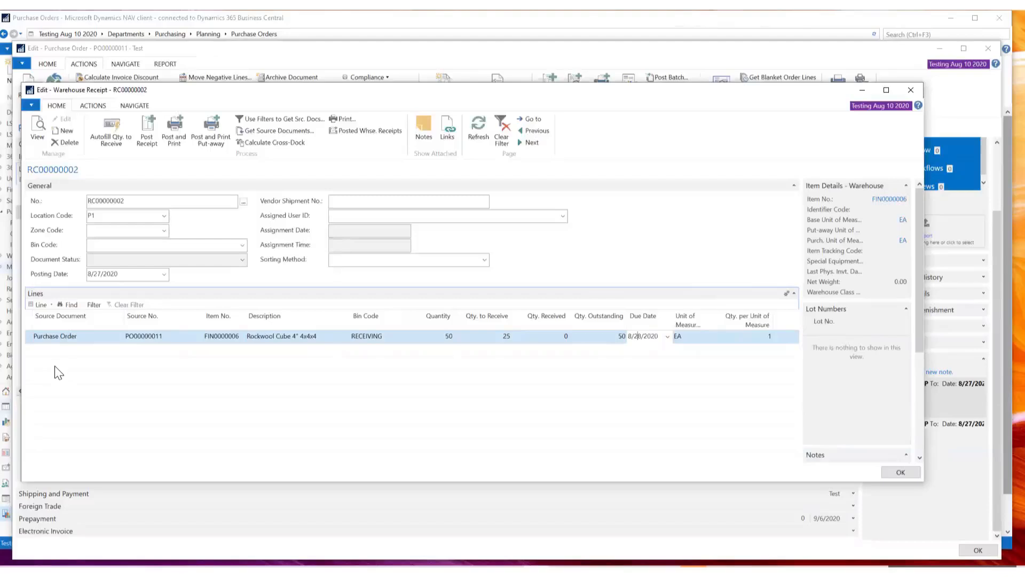
Step: Delete the warehouse receipt RC00000002 and reopen the purchase order for editing
click(68, 142)
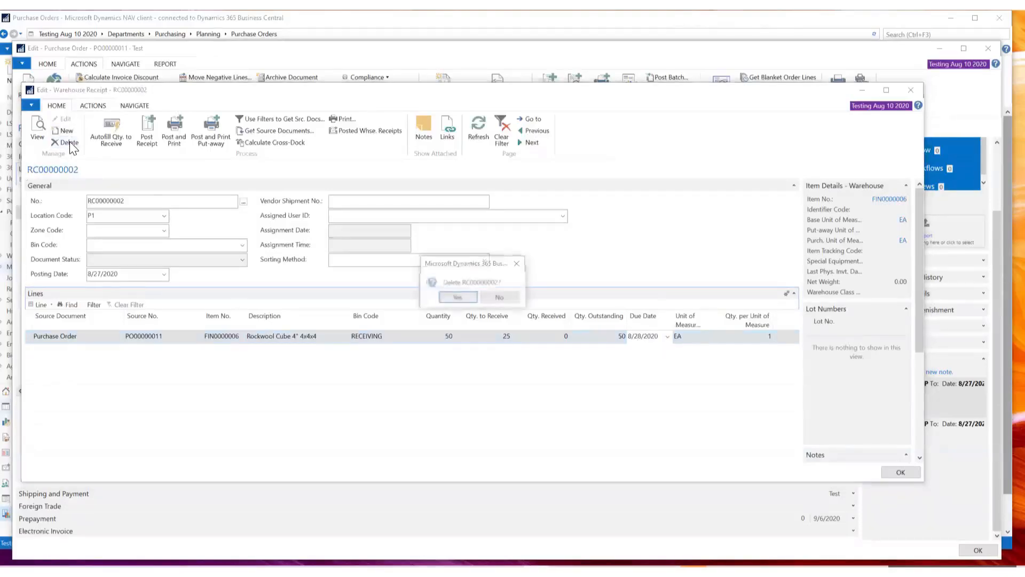
click(457, 297)
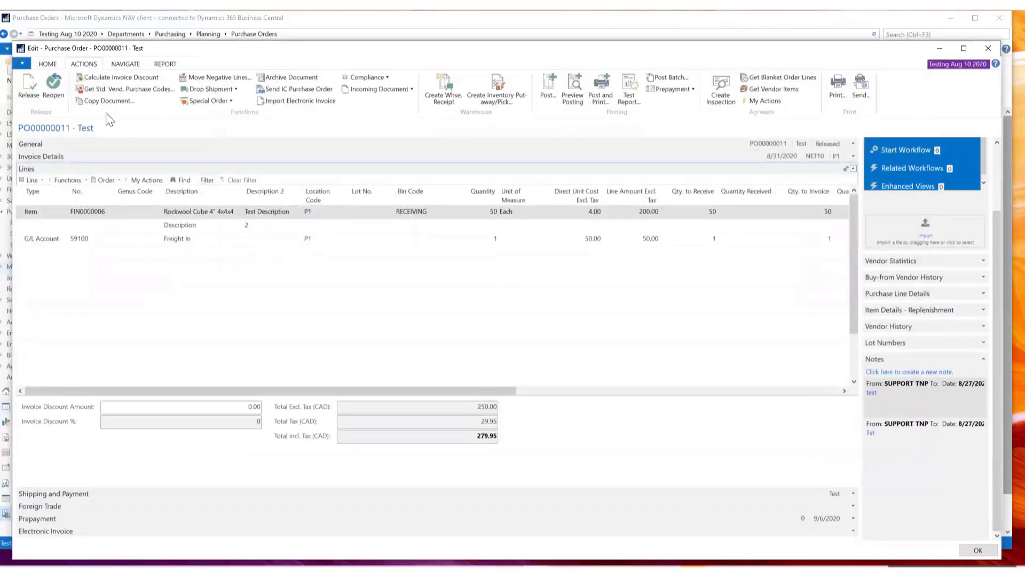
click(50, 88)
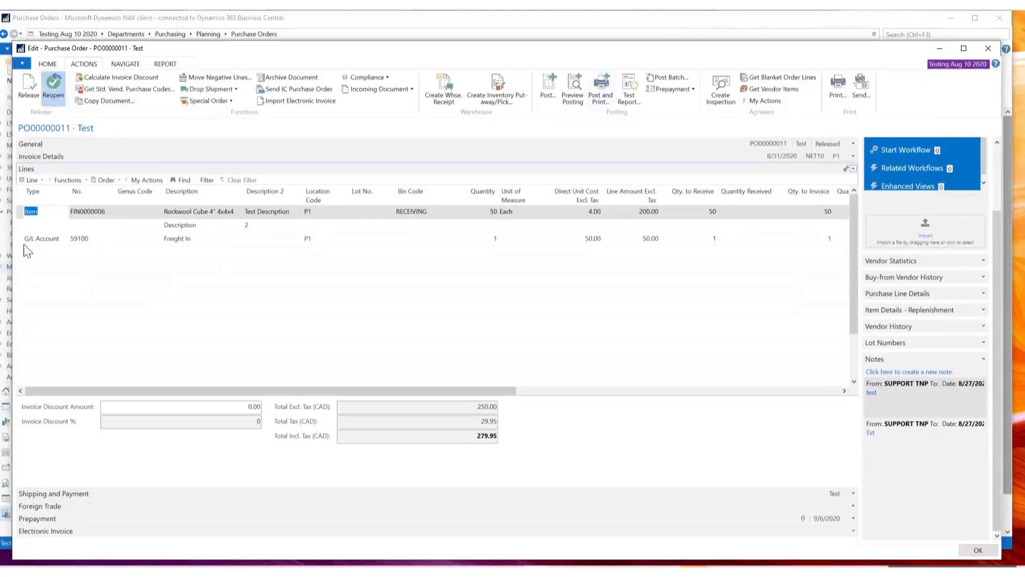
Step: Add a purchase line of type Item for 1000010, Blue Cheese - Bulk Dry Flower
click(51, 255)
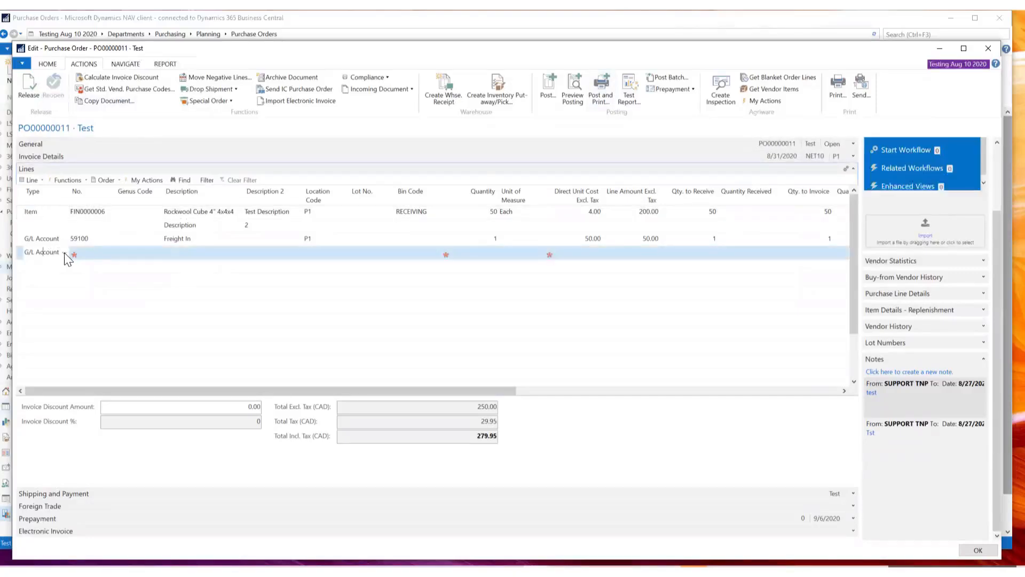
click(64, 253)
click(55, 286)
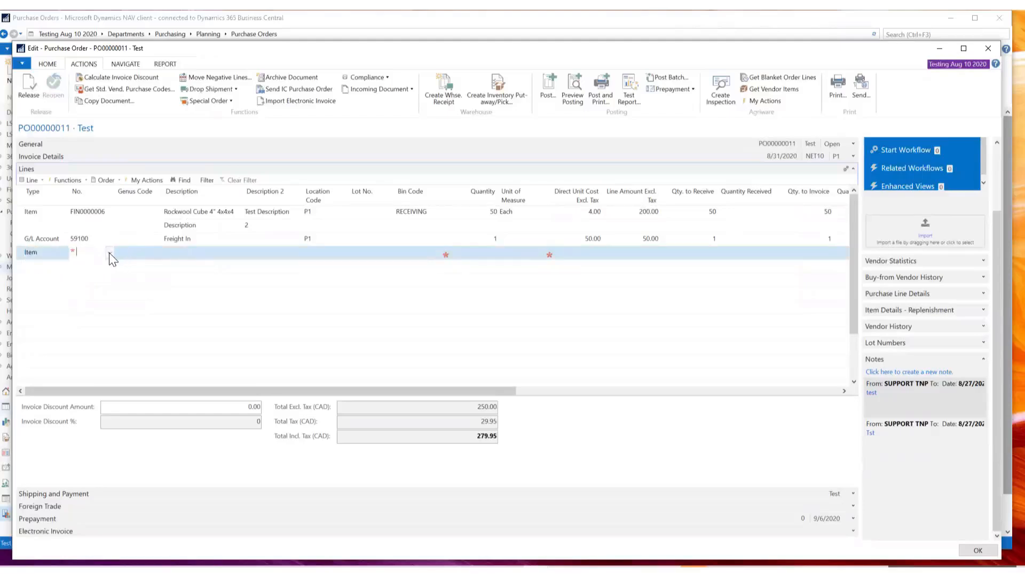
click(109, 254)
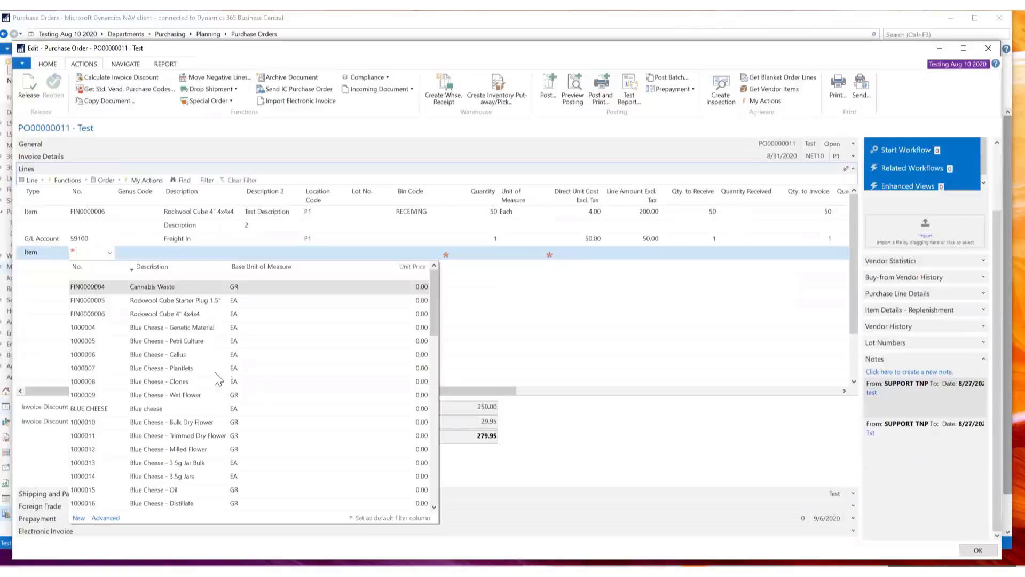
click(176, 422)
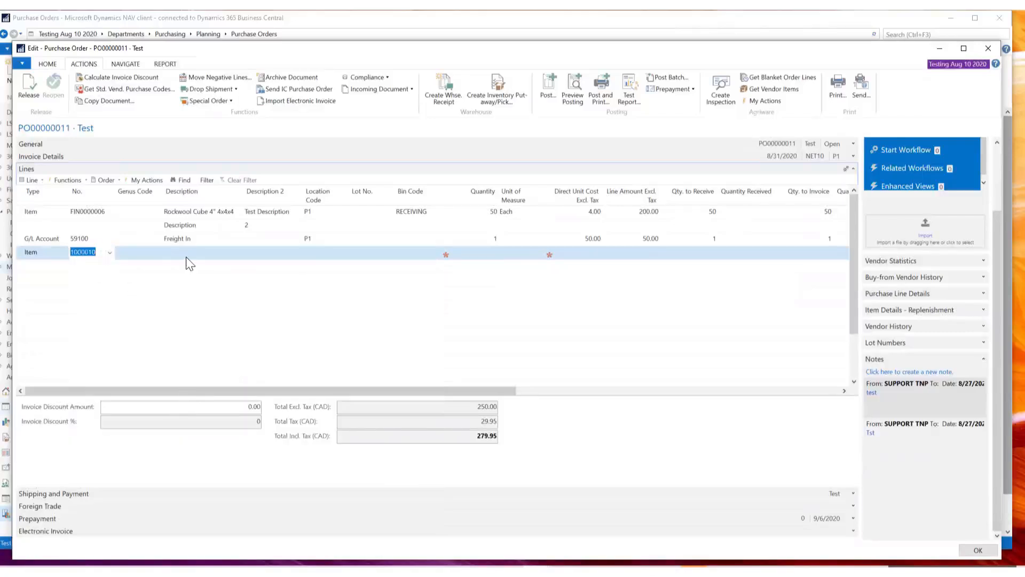
key(Tab)
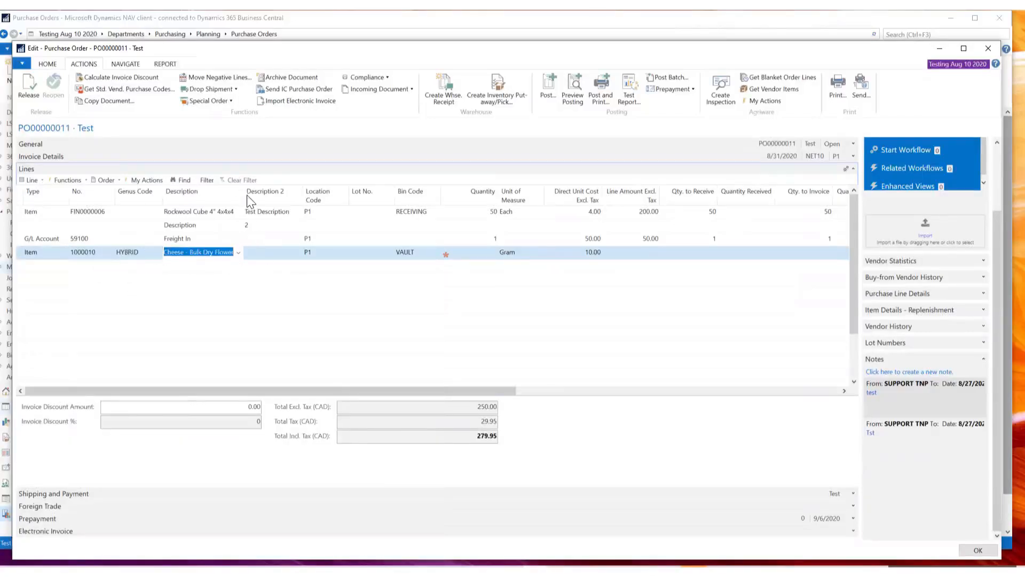
key(Tab)
Step: Sort the purchase order lines by Description 2, by No. and finally by Type with the item lines first
click(247, 196)
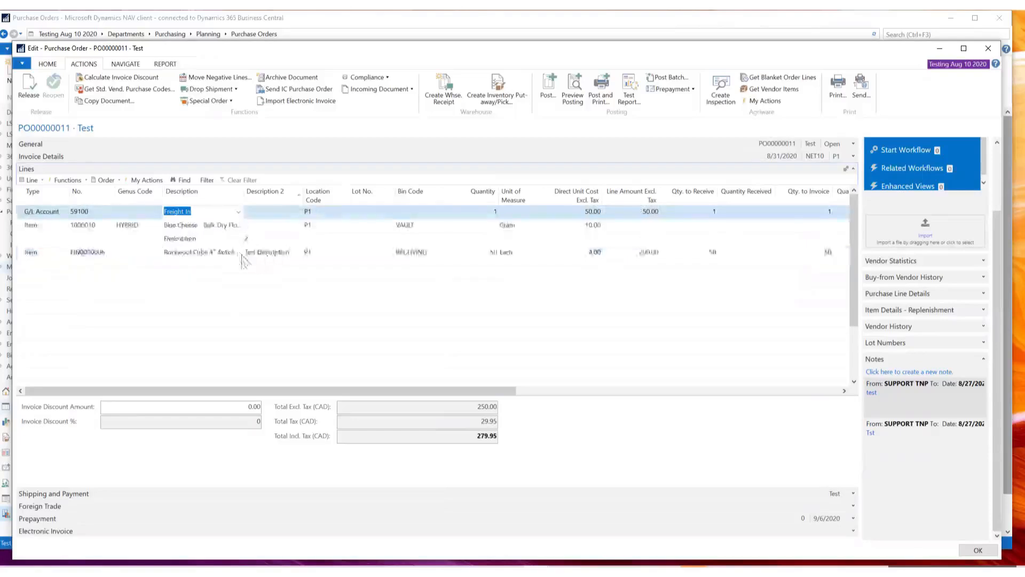
click(90, 200)
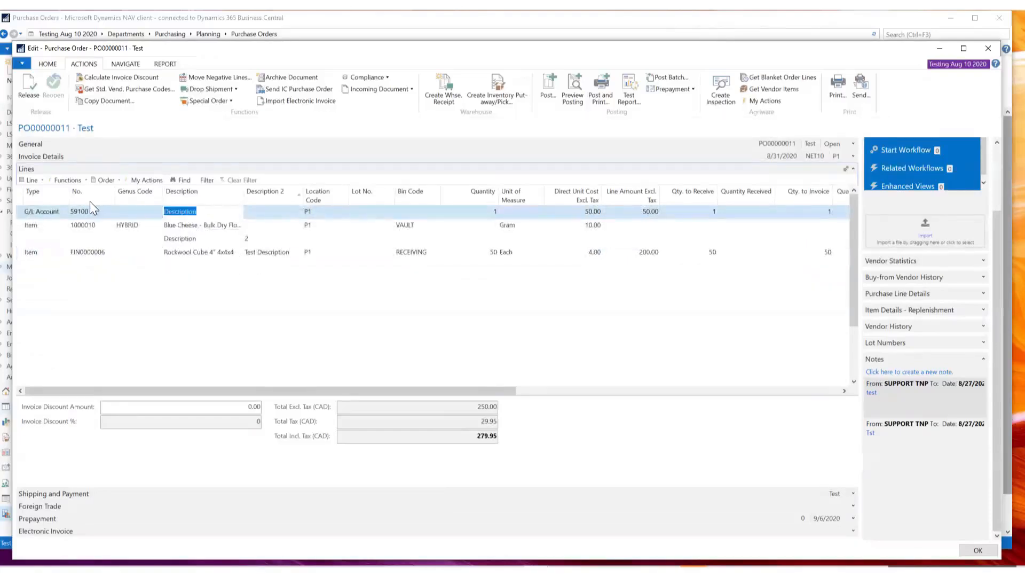
click(96, 193)
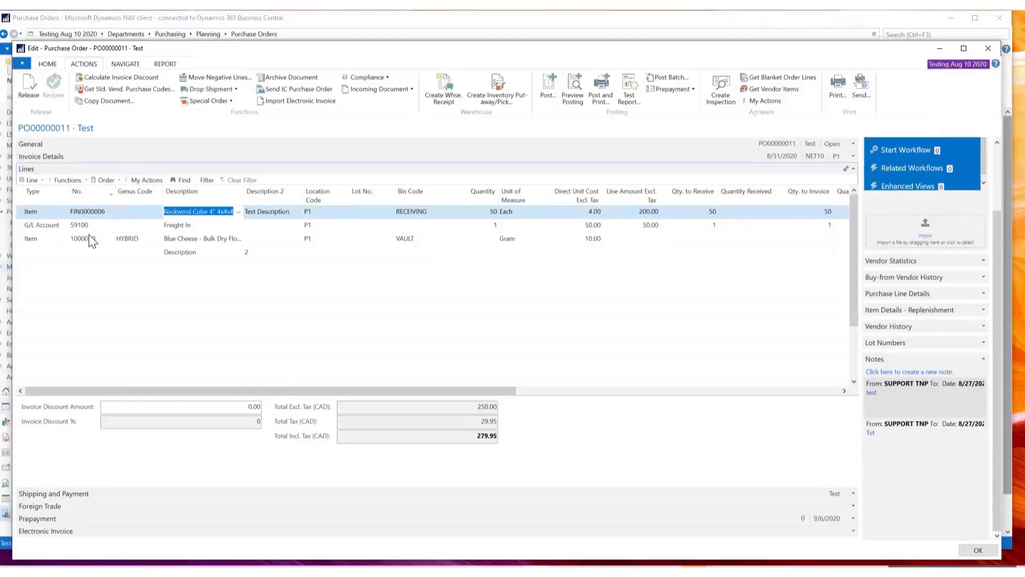
click(202, 254)
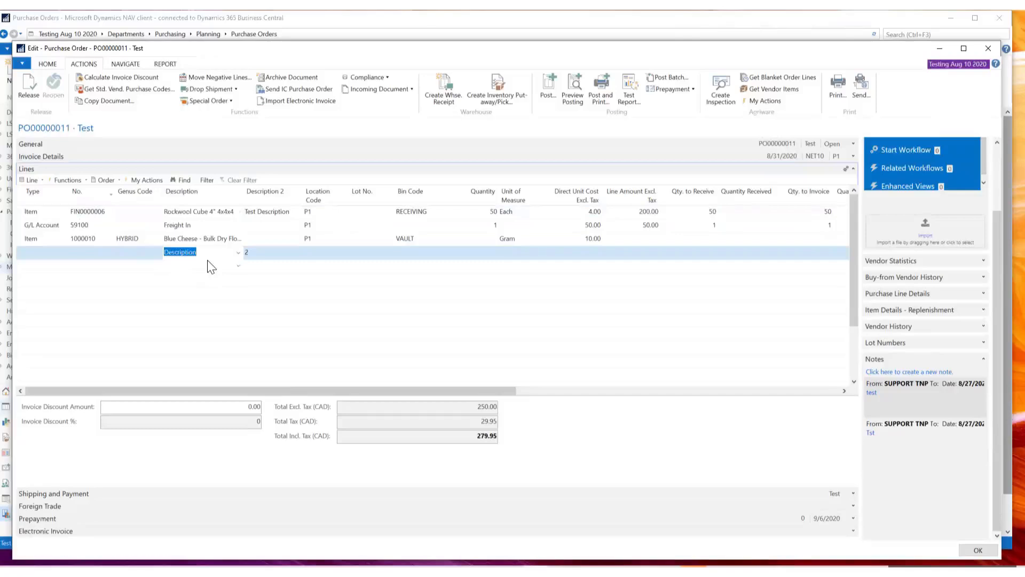
click(23, 225)
click(35, 201)
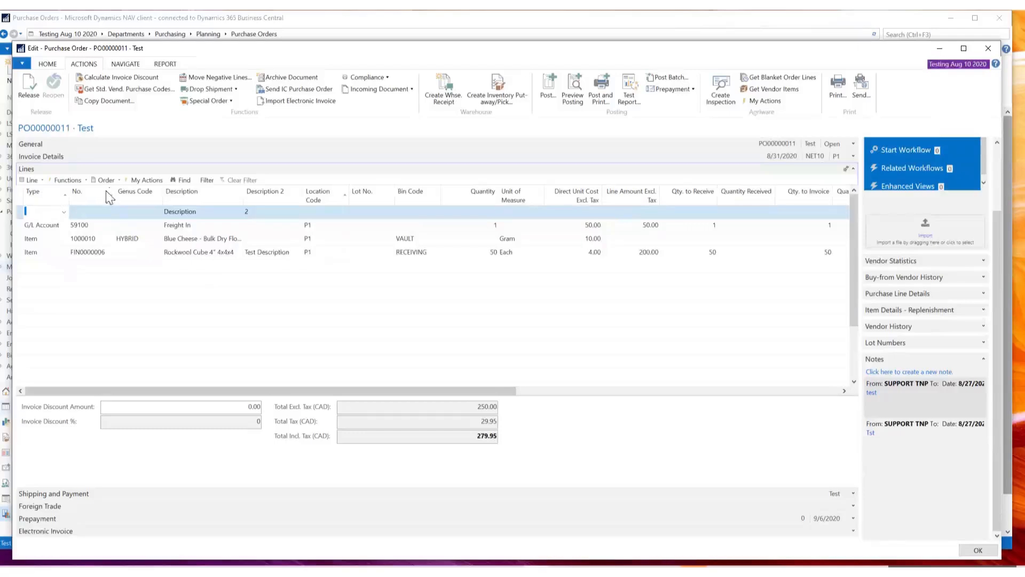
click(37, 194)
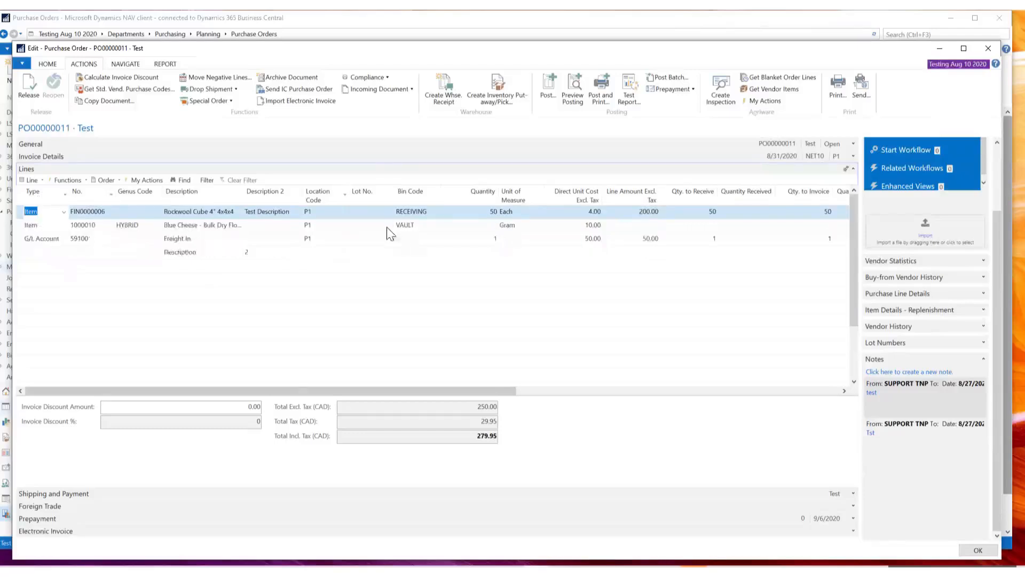
Step: Set the Quantity on the Blue Cheese - Bulk Dry Flower line to 50
click(50, 263)
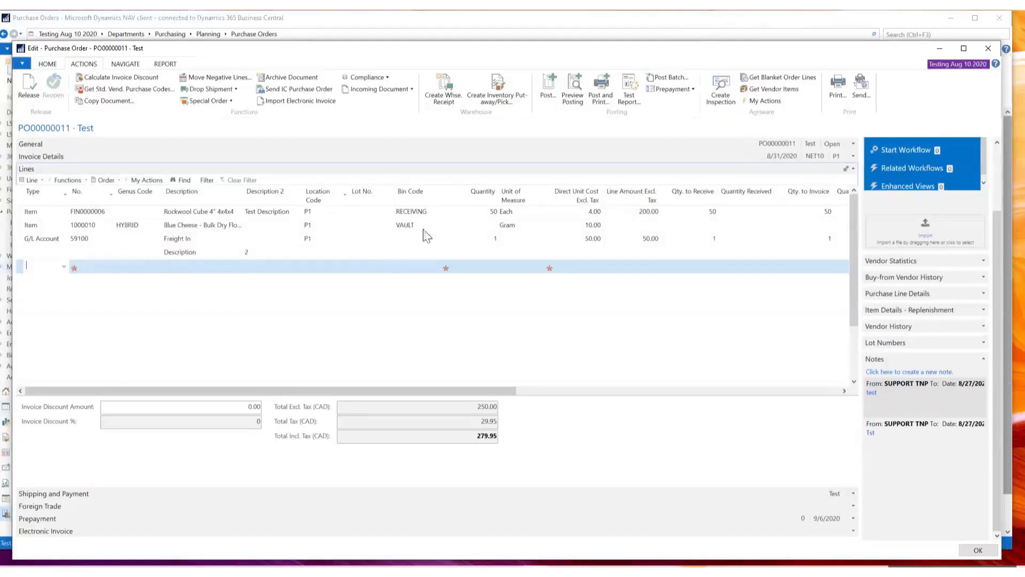
click(493, 226)
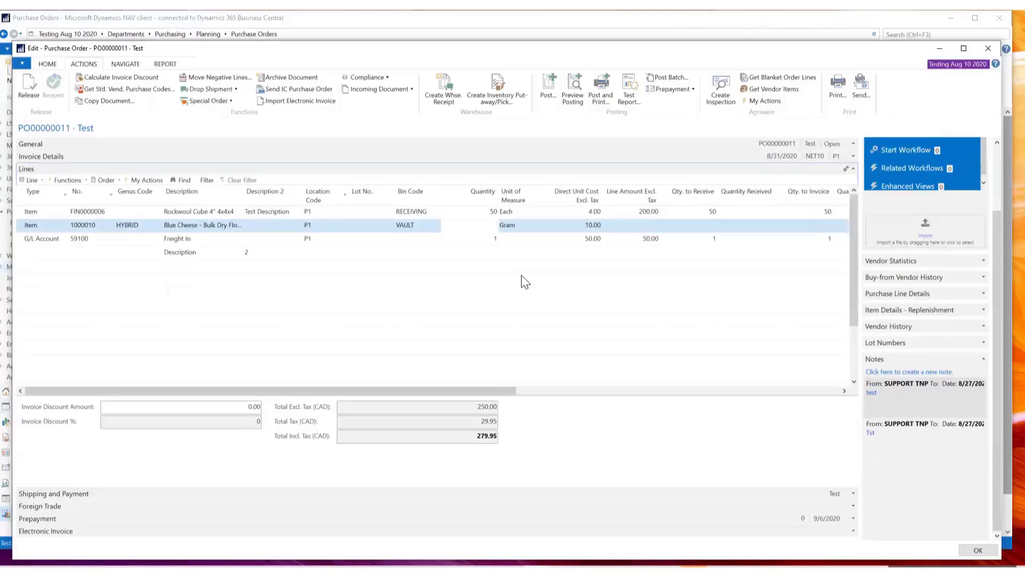
key(Tab)
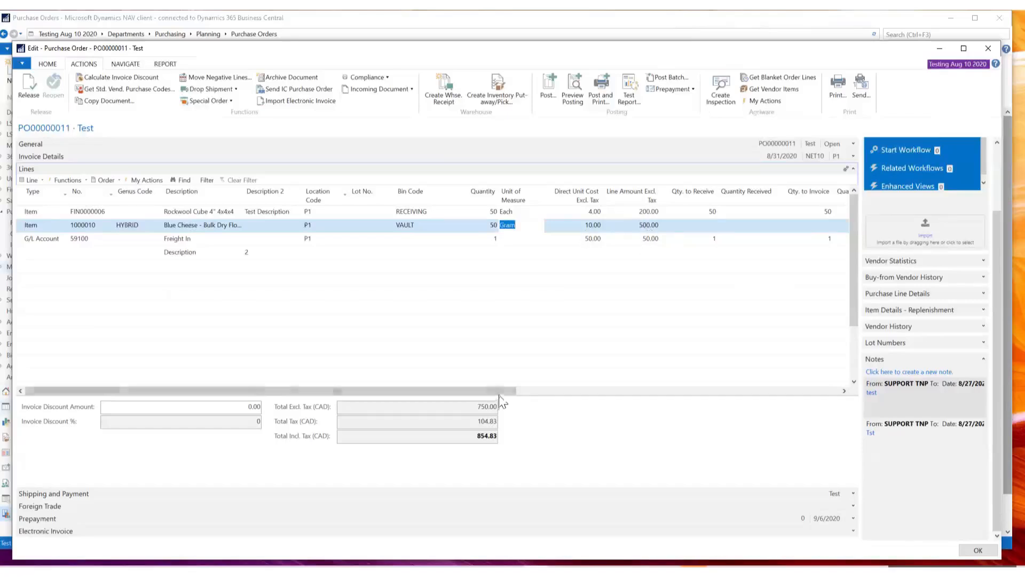
Step: Check the remaining columns of the purchase lines and release the purchase order
drag(577, 399, 836, 382)
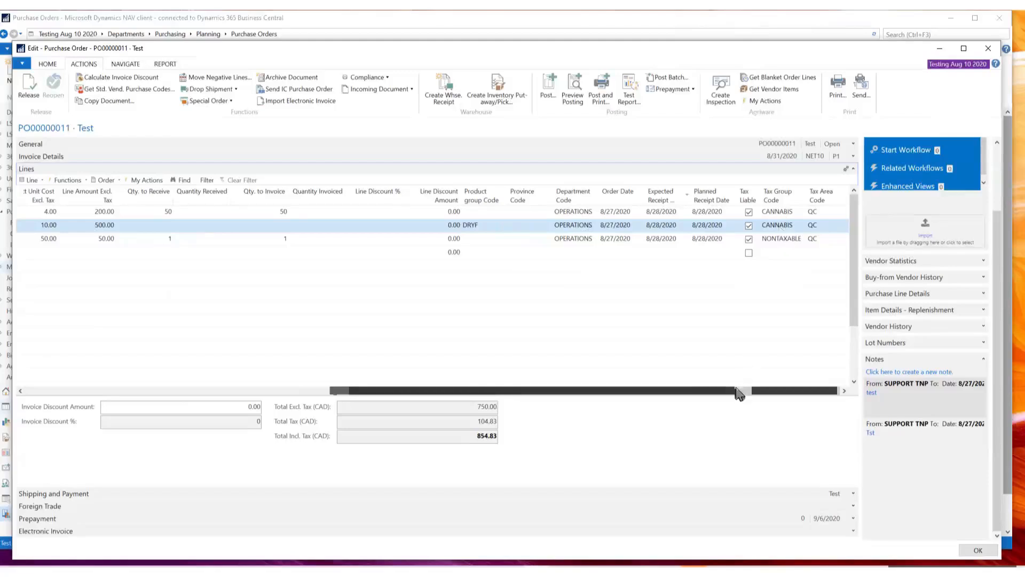
drag(739, 393, 456, 379)
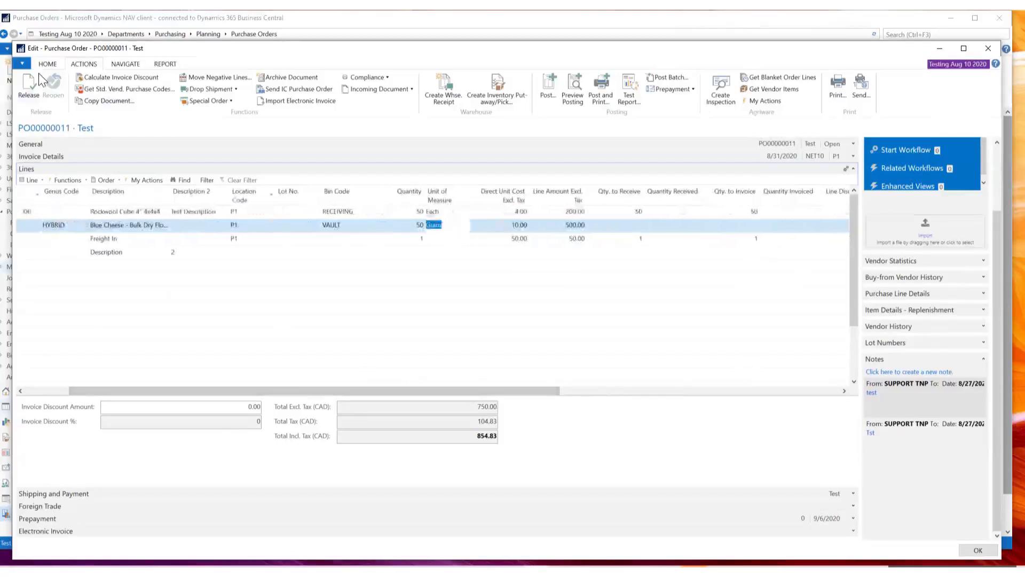
click(33, 91)
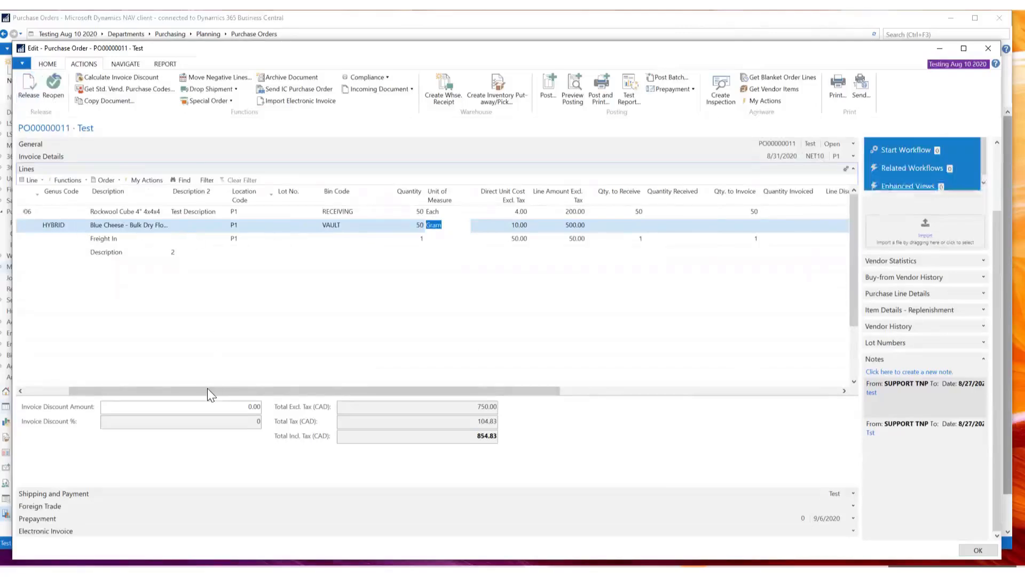
drag(207, 389, 103, 376)
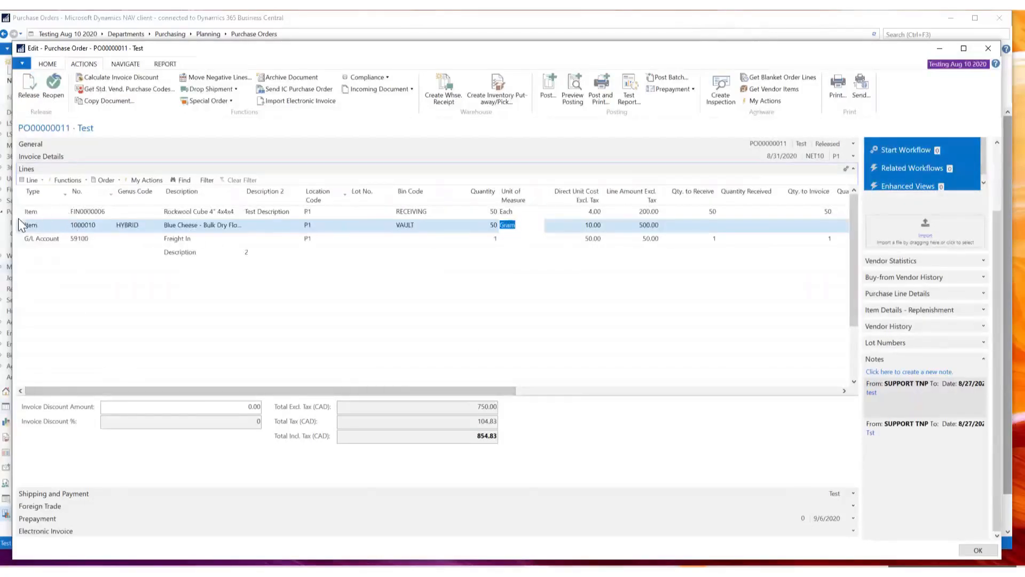
Step: Select the Rockwool Cube and Blue Cheese item lines, create a warehouse receipt from the order, and dismiss the message
click(22, 239)
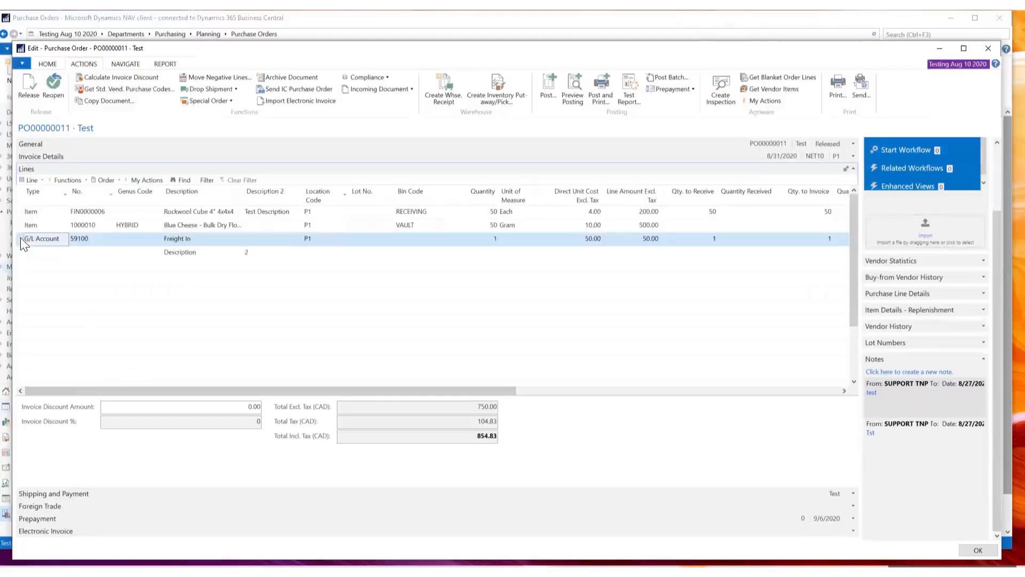
drag(21, 225, 24, 212)
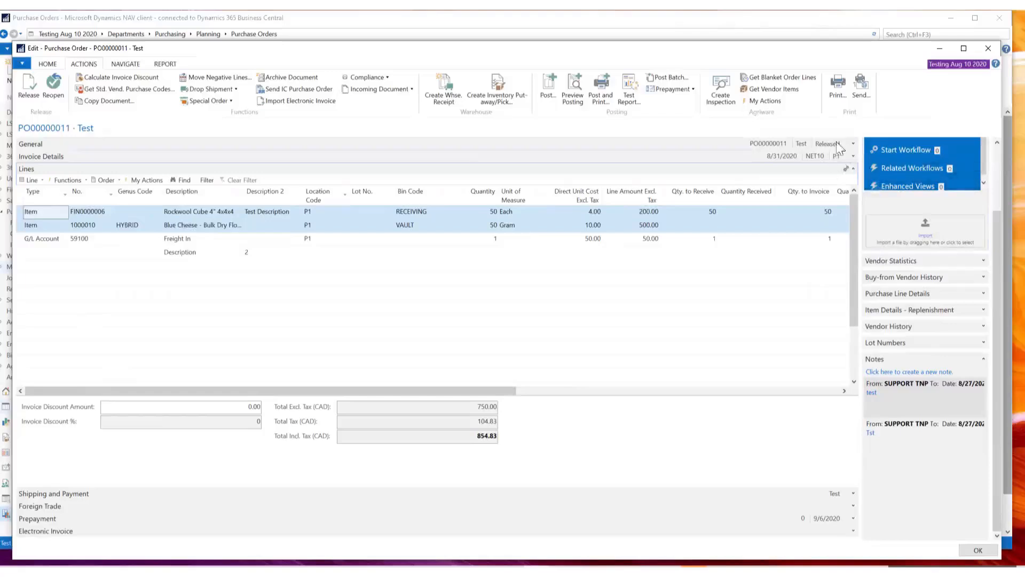
click(446, 96)
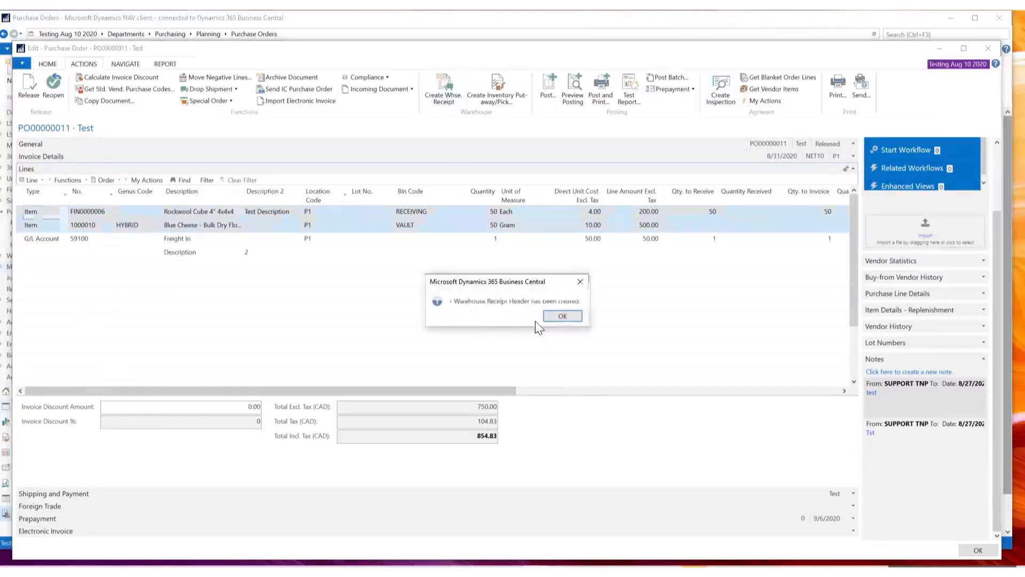
click(560, 319)
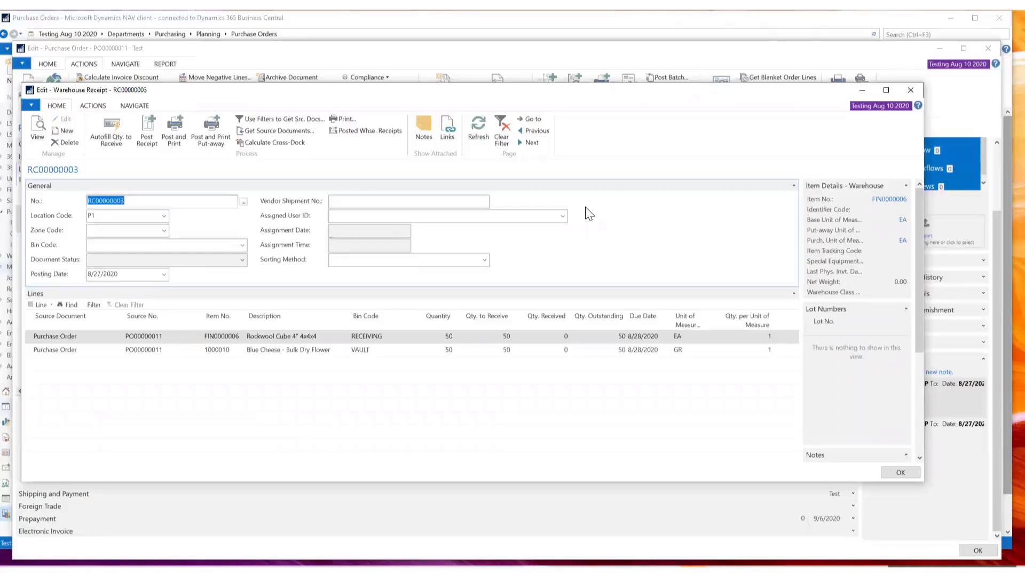
Step: Open the print options for the new warehouse receipt, view the available output formats, and cancel without printing
click(899, 472)
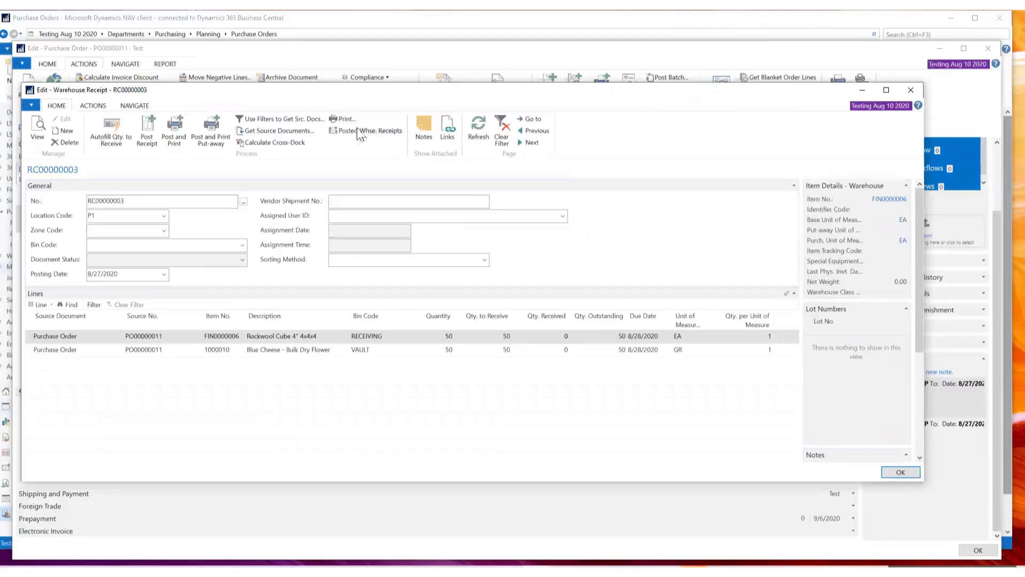
click(343, 118)
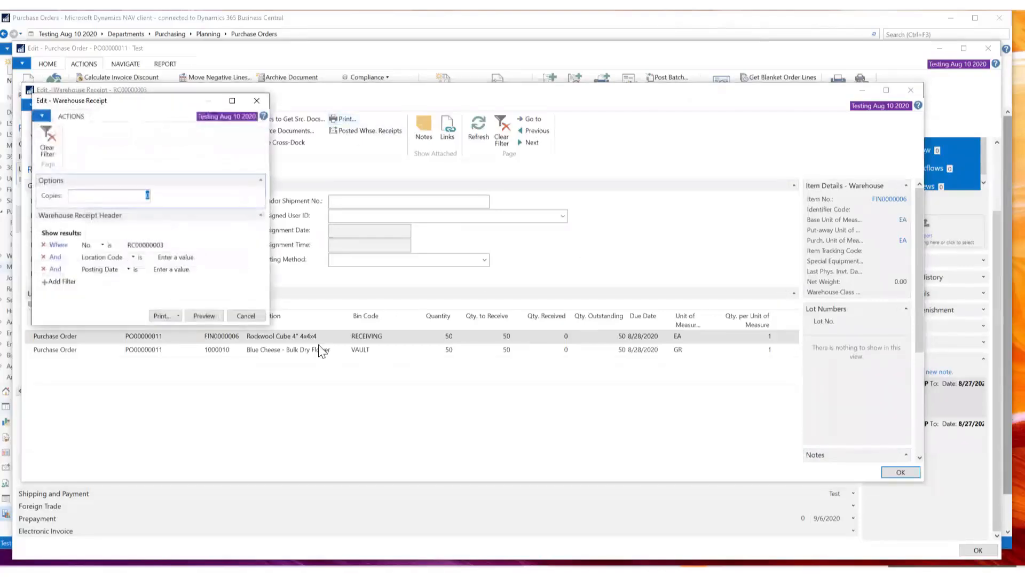
drag(175, 107, 684, 142)
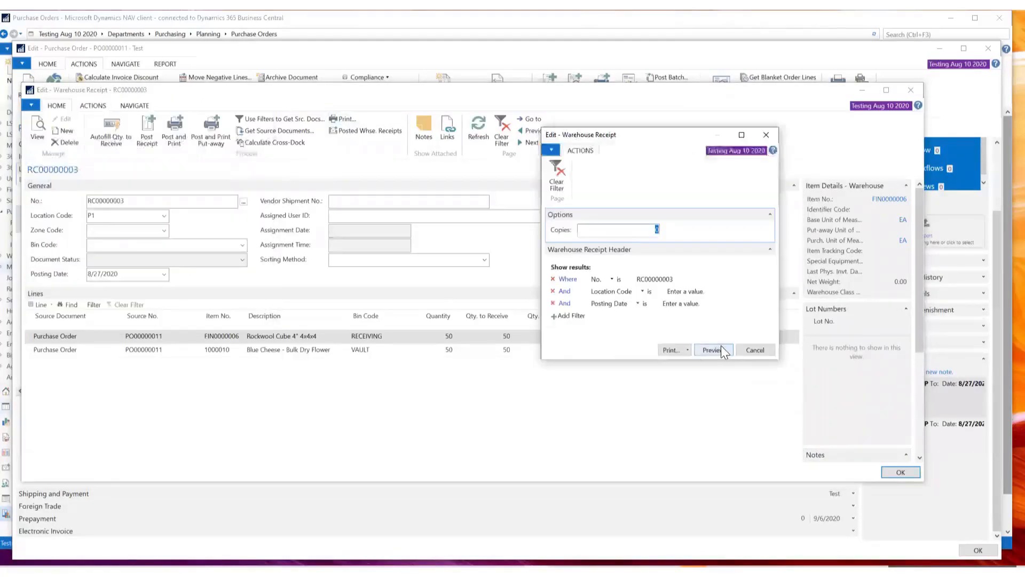
click(688, 351)
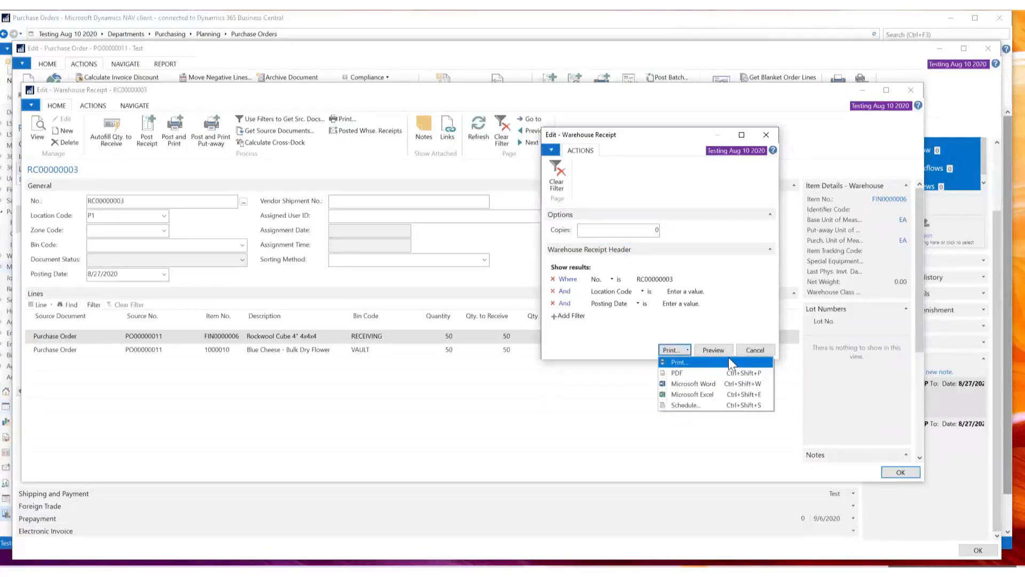
click(767, 353)
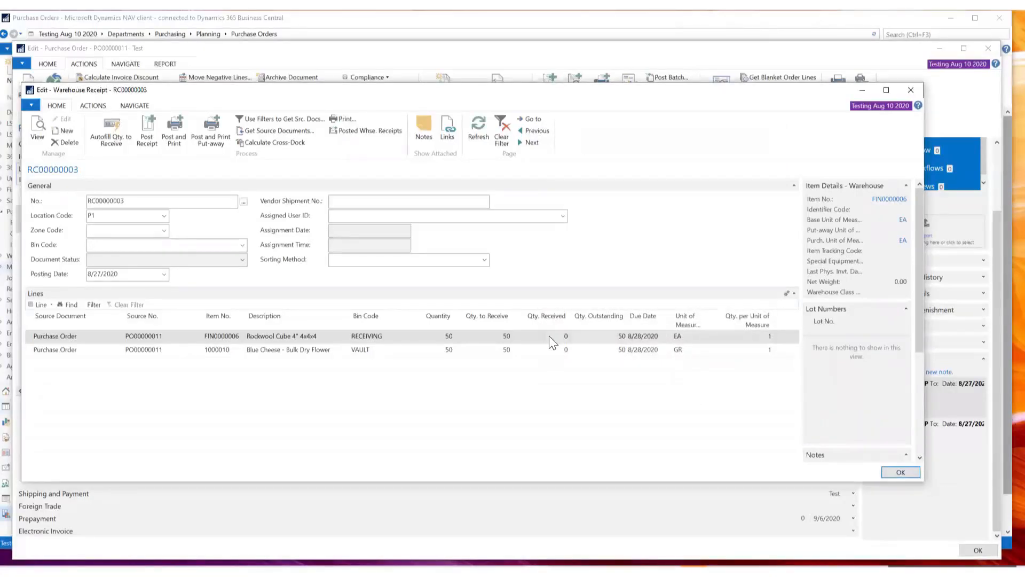
Step: Close the warehouse receipt and reopen it from the purchase order's warehouse receipt lines
click(899, 472)
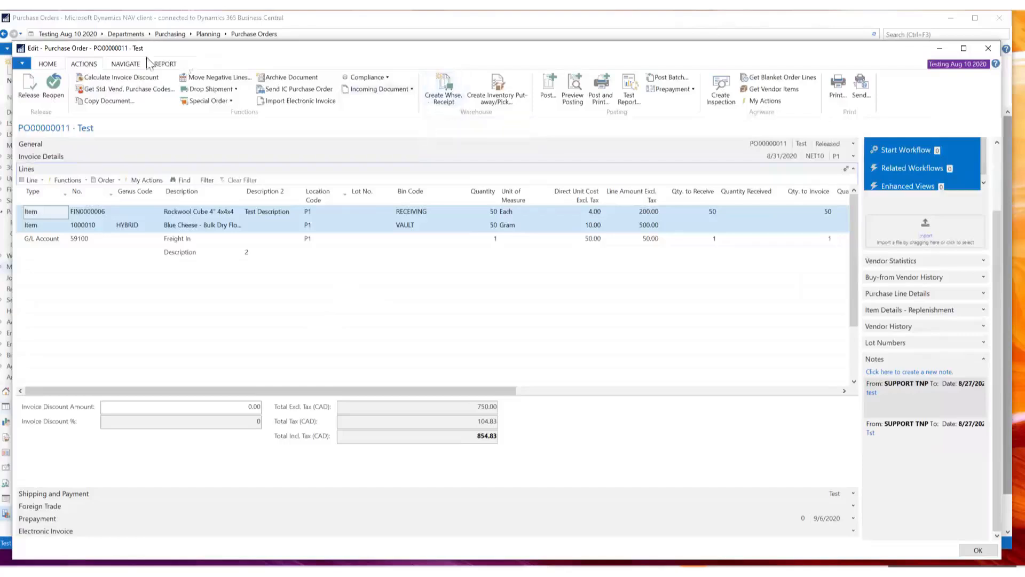
click(118, 63)
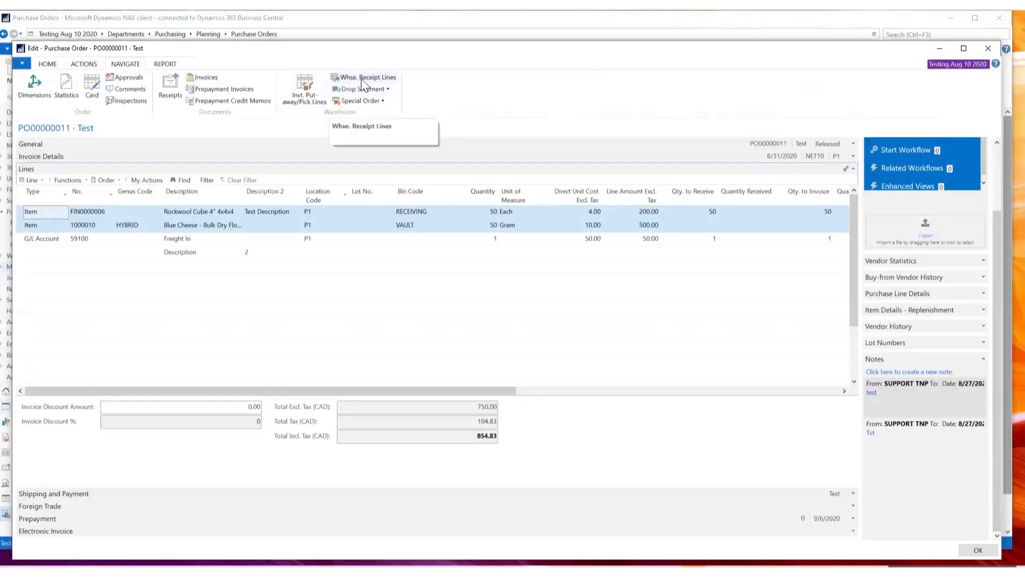
click(84, 64)
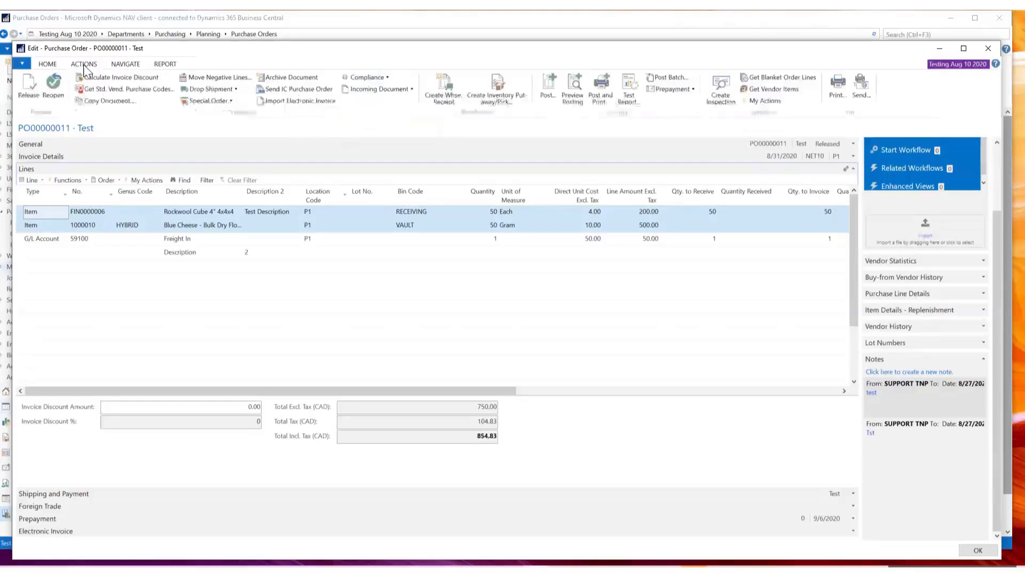
click(159, 65)
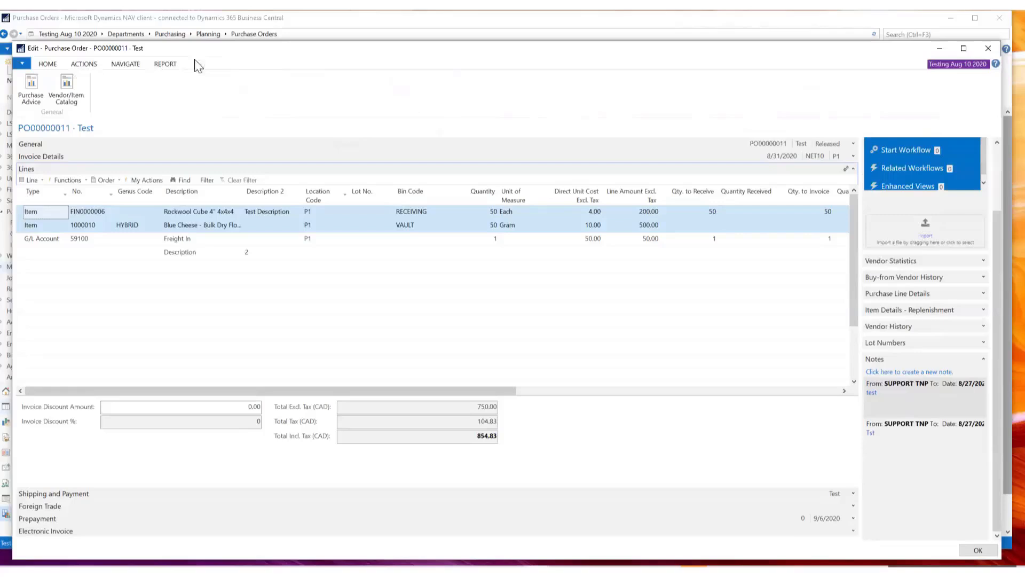
click(127, 65)
click(90, 65)
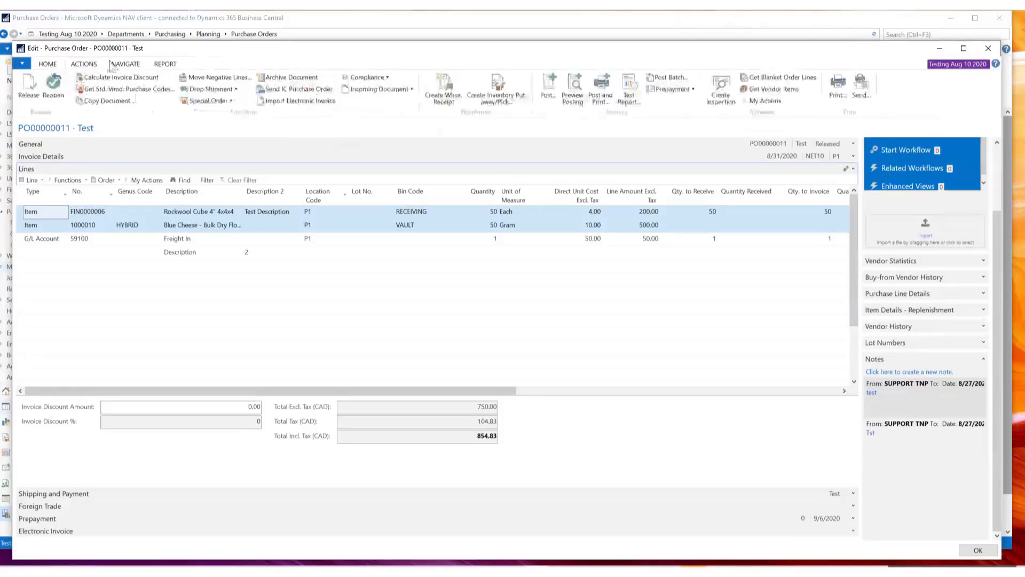
click(127, 67)
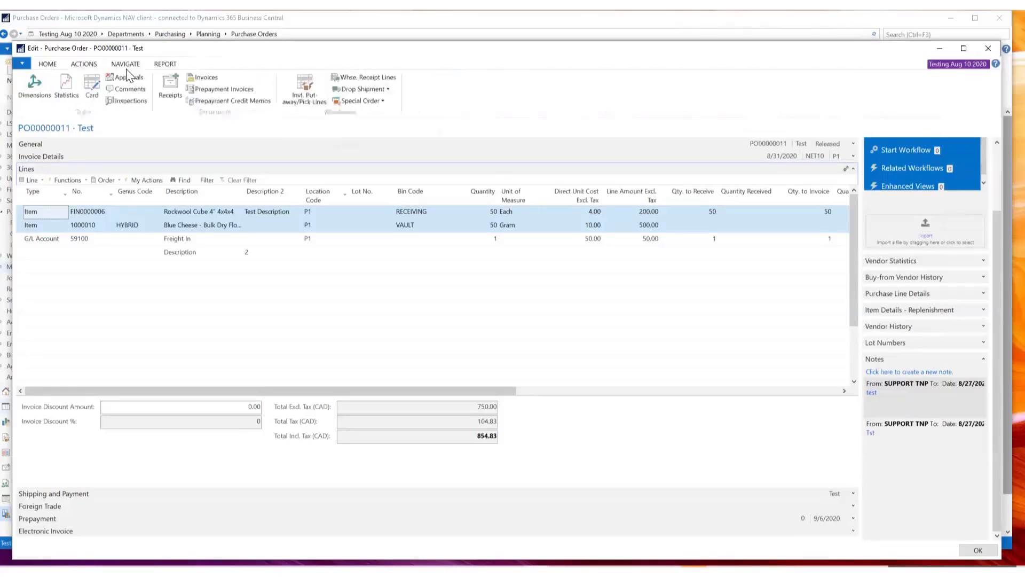
click(358, 77)
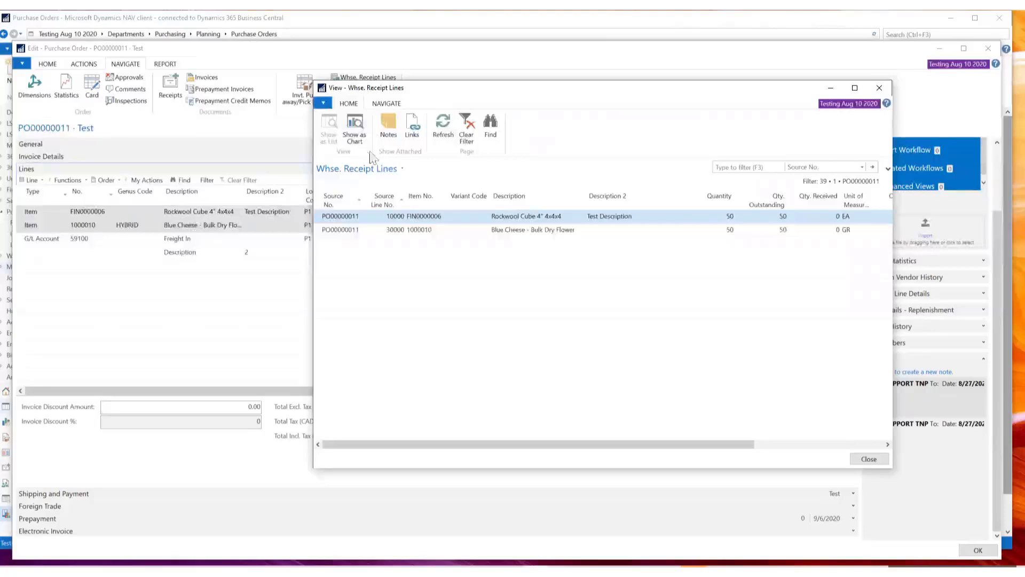
click(388, 104)
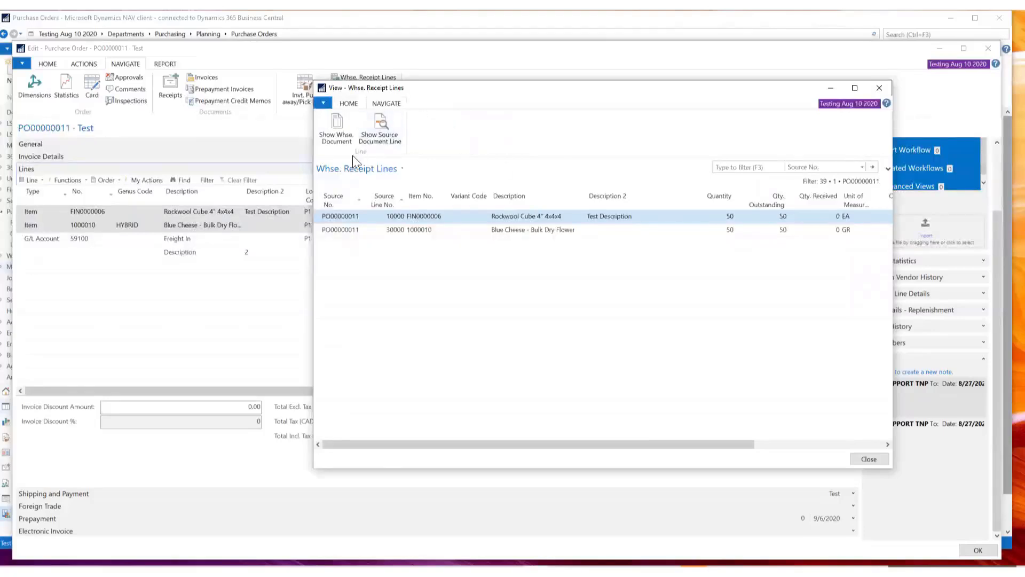
click(337, 133)
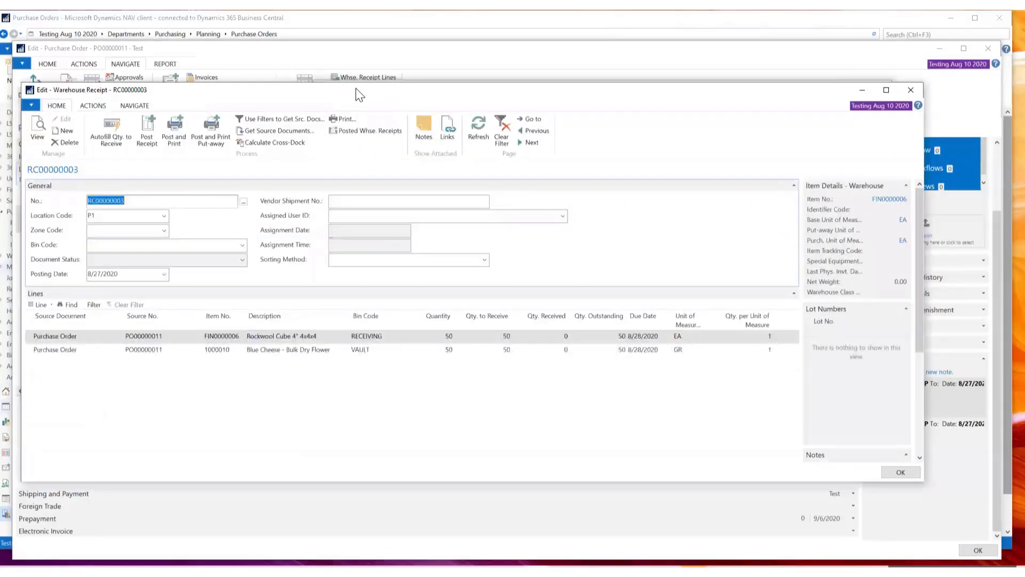
Step: Reposition and widen the warehouse receipt window, and try to open the item tracking lines for the Rockwool Cube line
drag(356, 93, 415, 130)
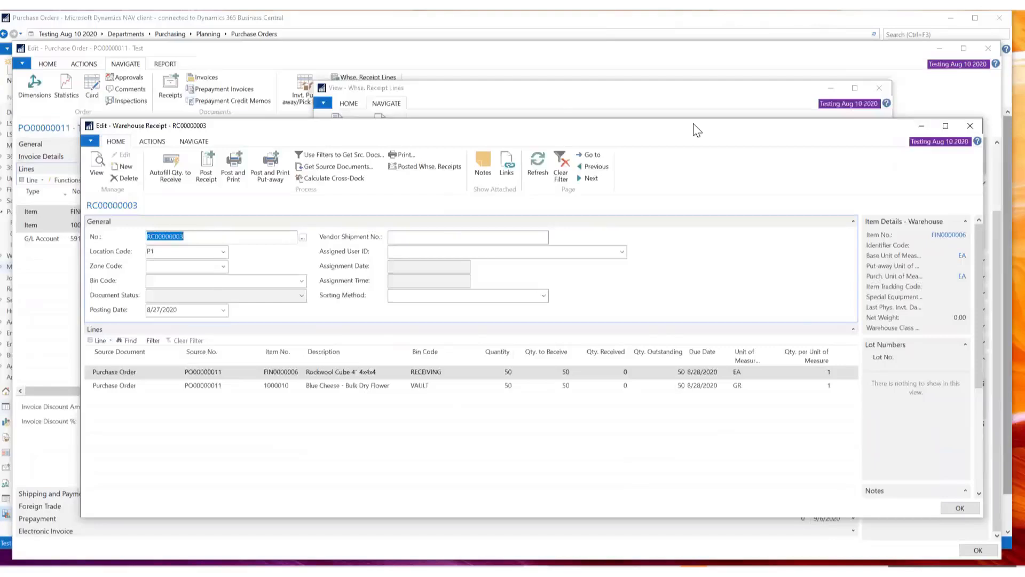
drag(696, 130, 670, 80)
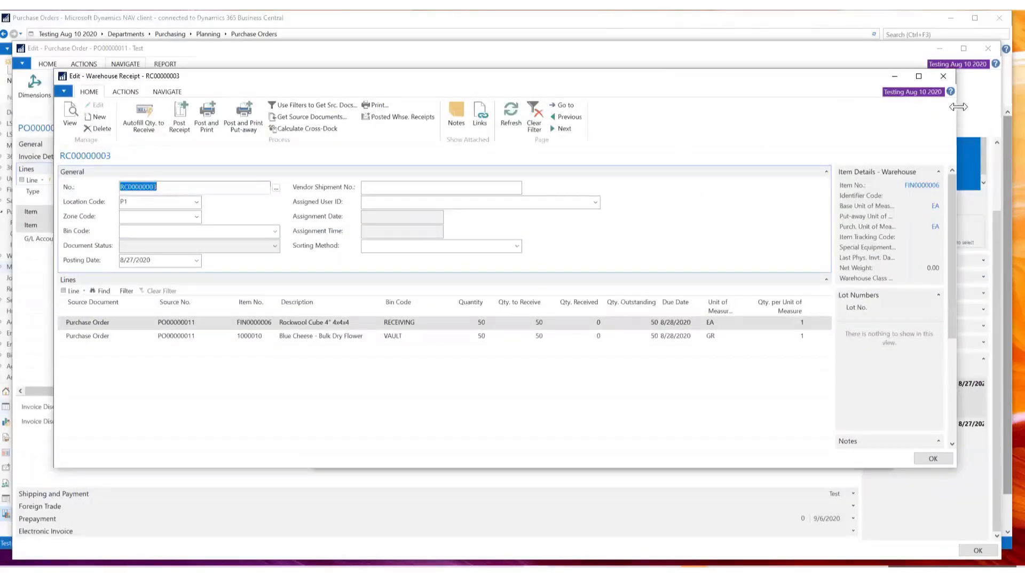
drag(958, 104, 978, 104)
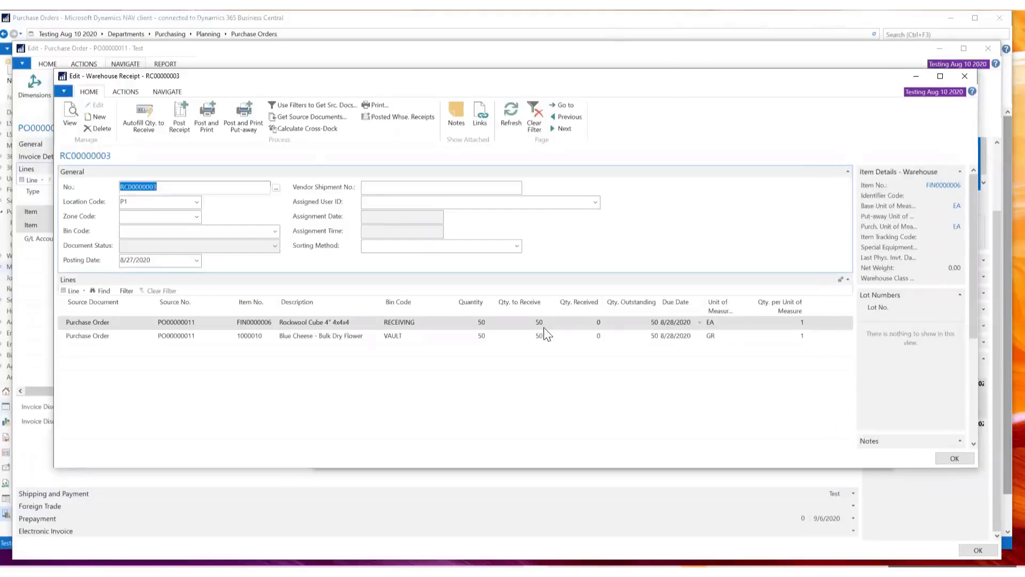
click(310, 322)
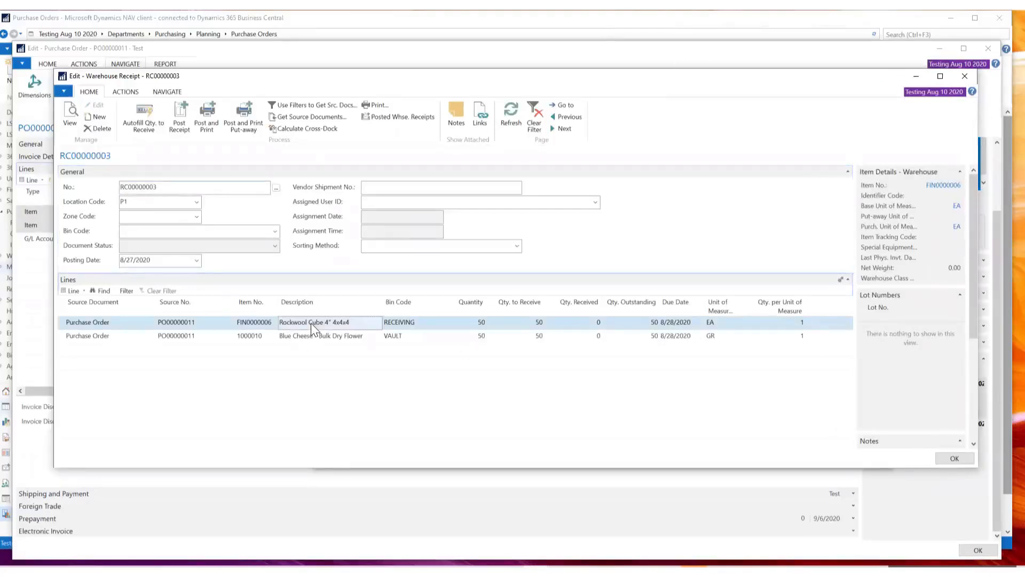
click(72, 291)
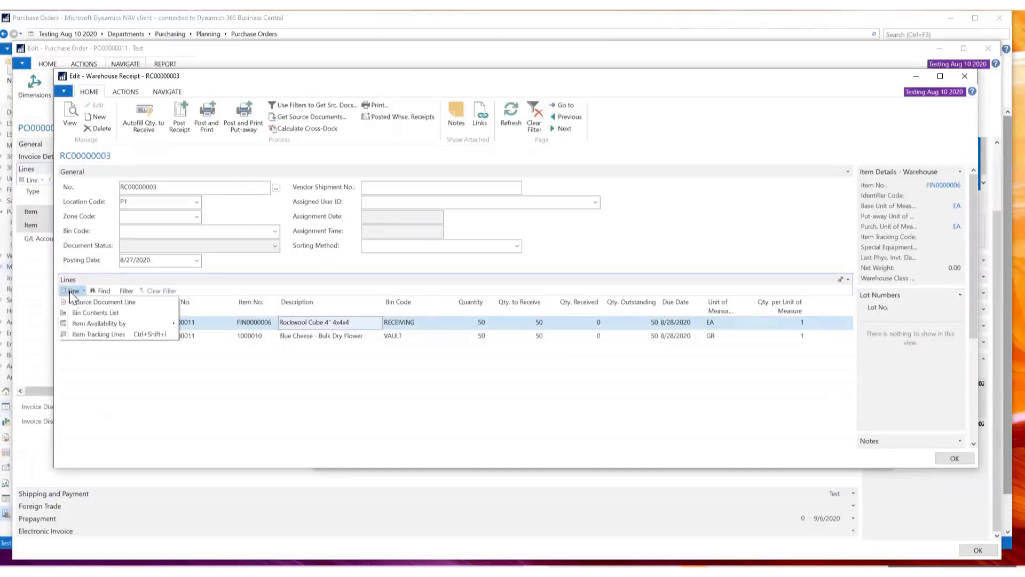
click(84, 335)
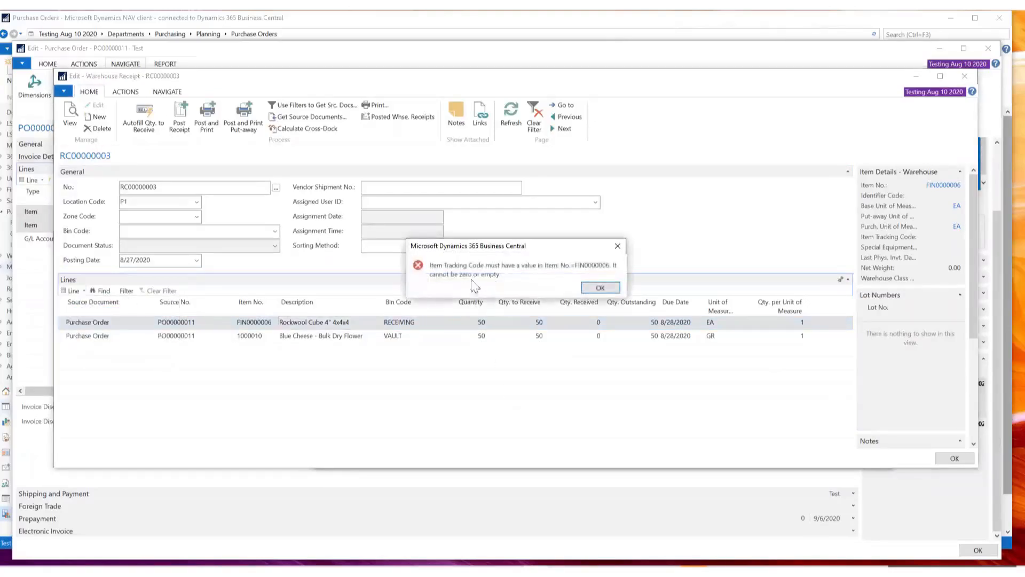
click(598, 286)
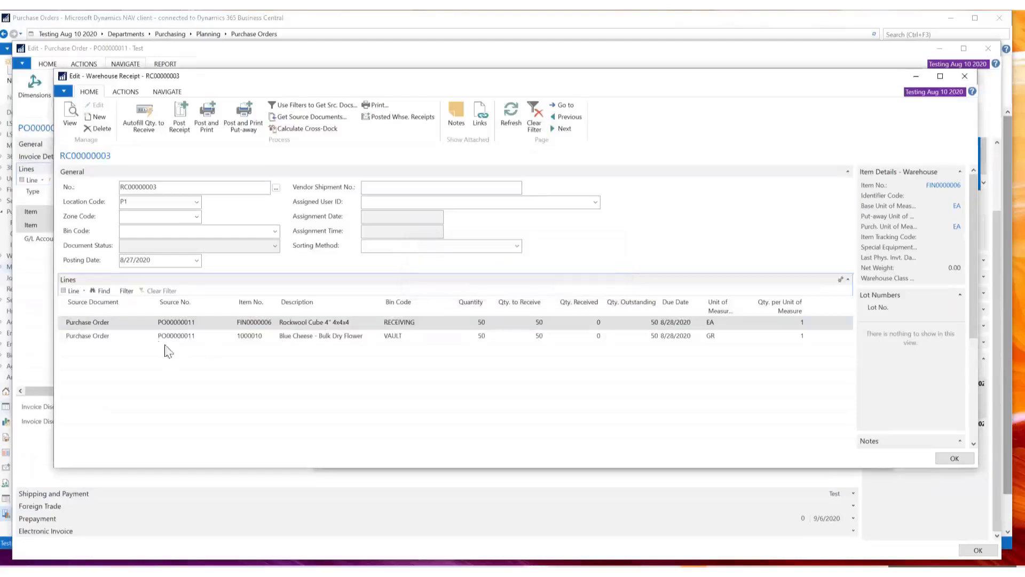
Step: View the item tracking lines of the Blue Cheese - Bulk Dry Flower receipt line and close them without entering a lot
click(145, 337)
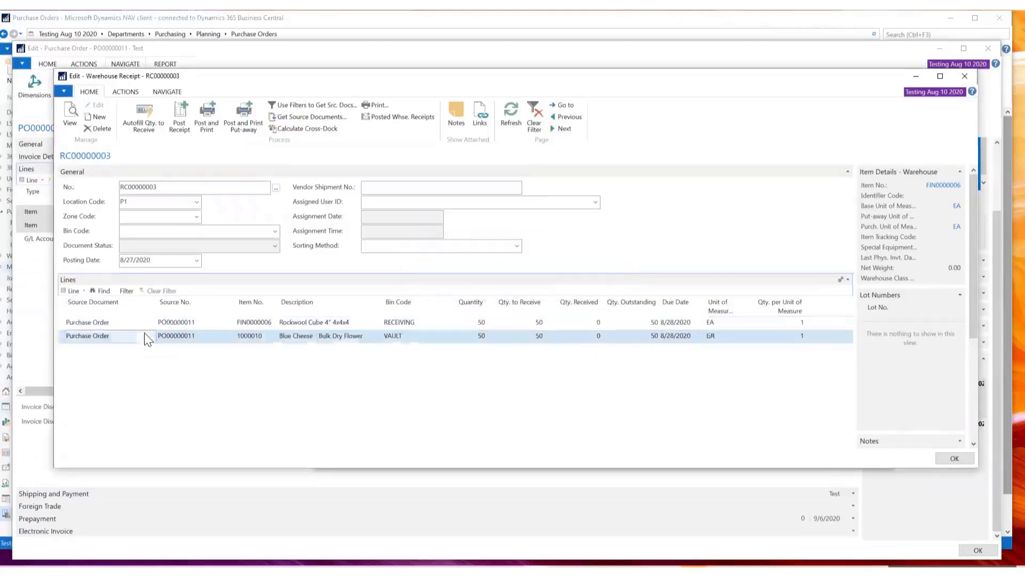
click(73, 291)
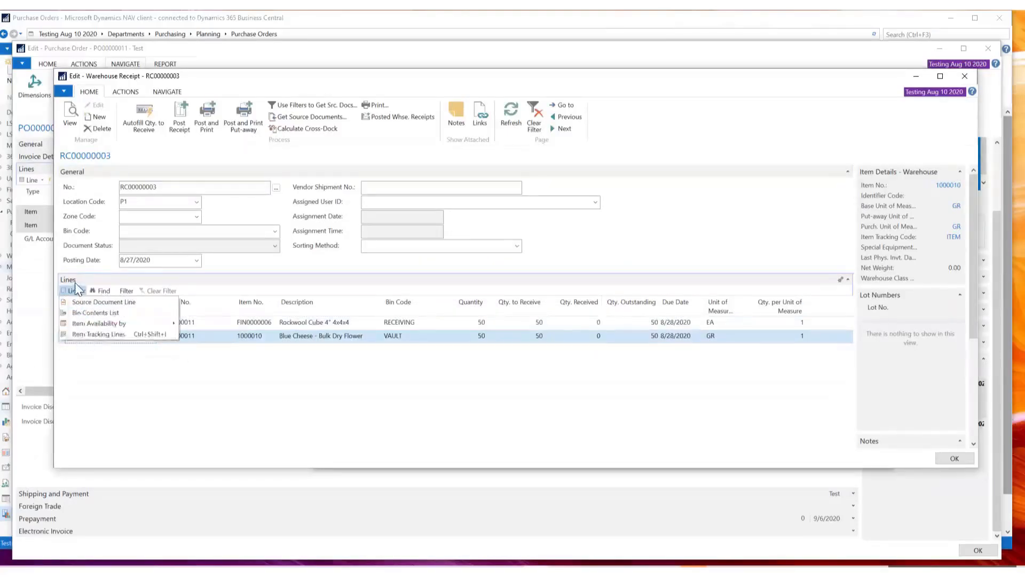
click(93, 336)
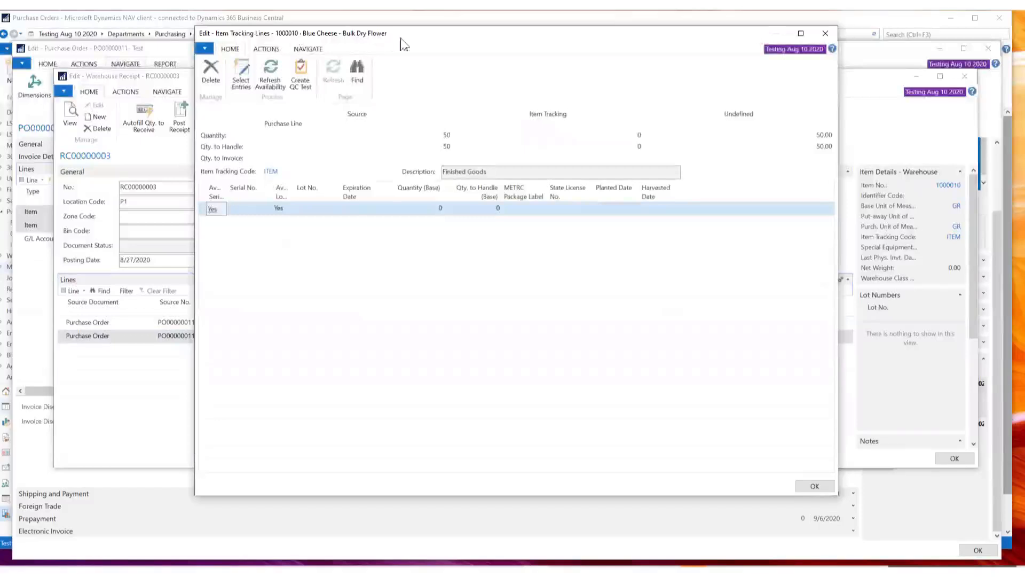
drag(415, 39, 575, 86)
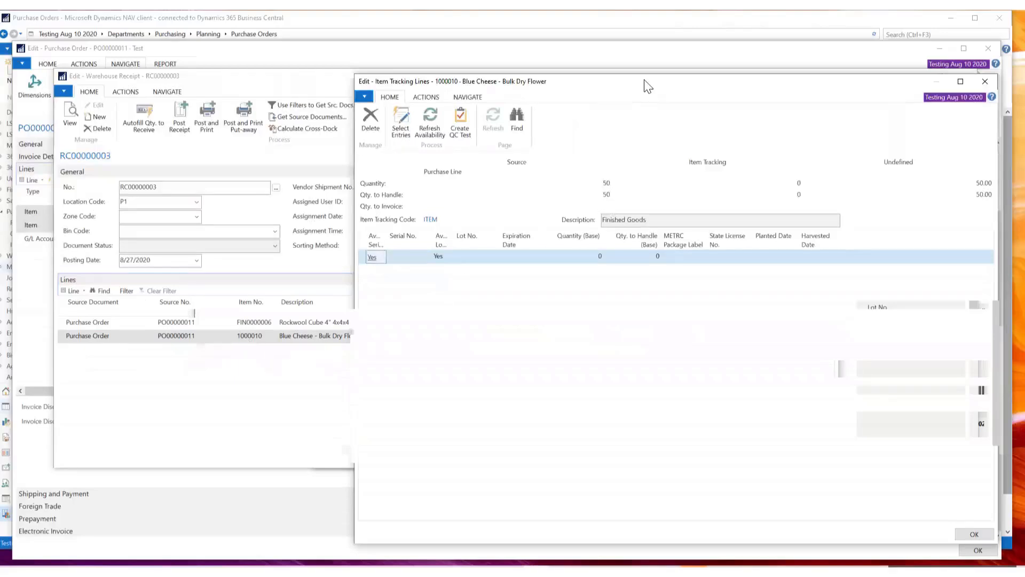
drag(640, 83, 490, 61)
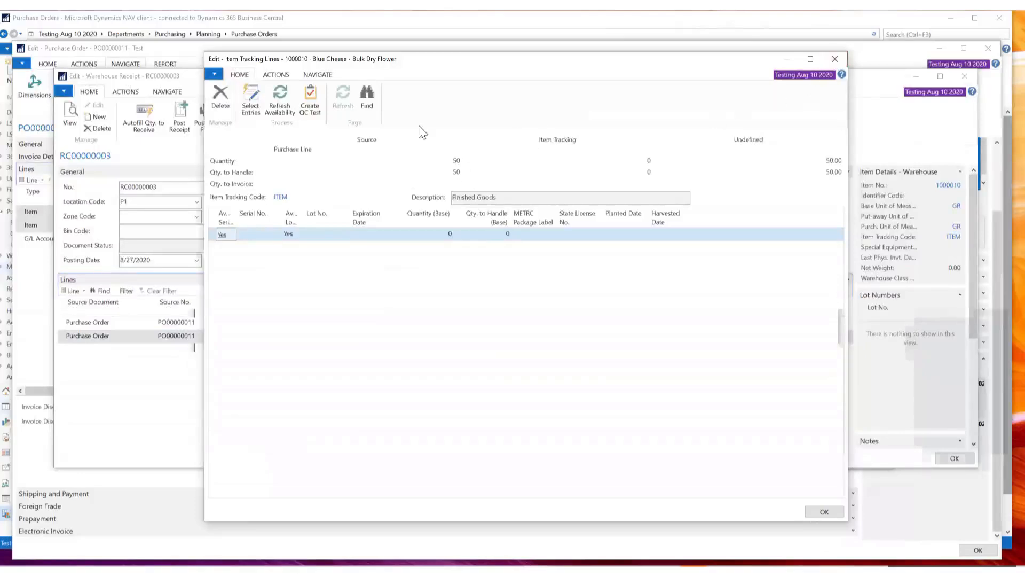
click(844, 63)
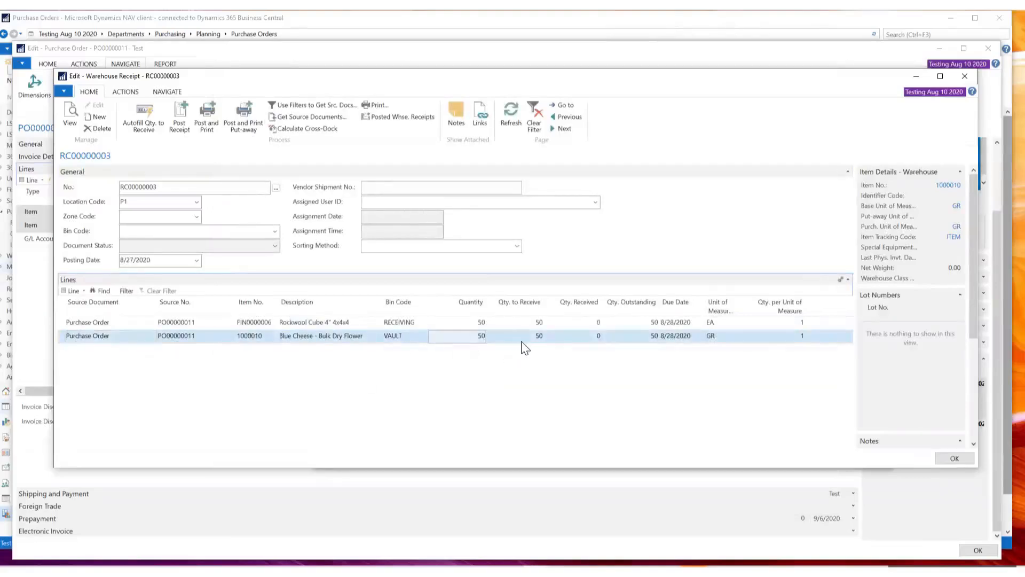
Step: Check the Qty. to Receive on the Blue Cheese and Rockwool Cube receipt lines
key(Tab)
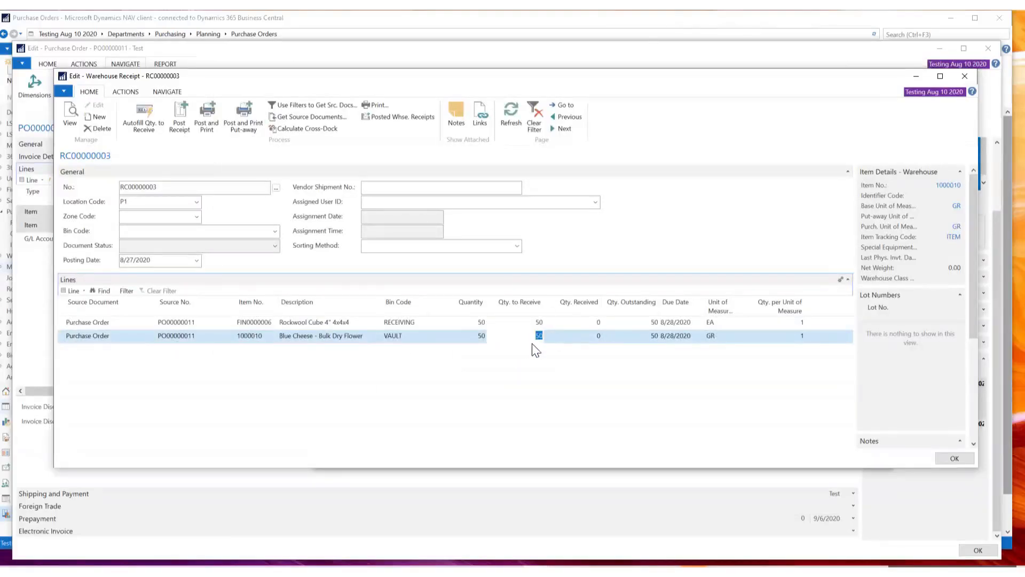
click(529, 324)
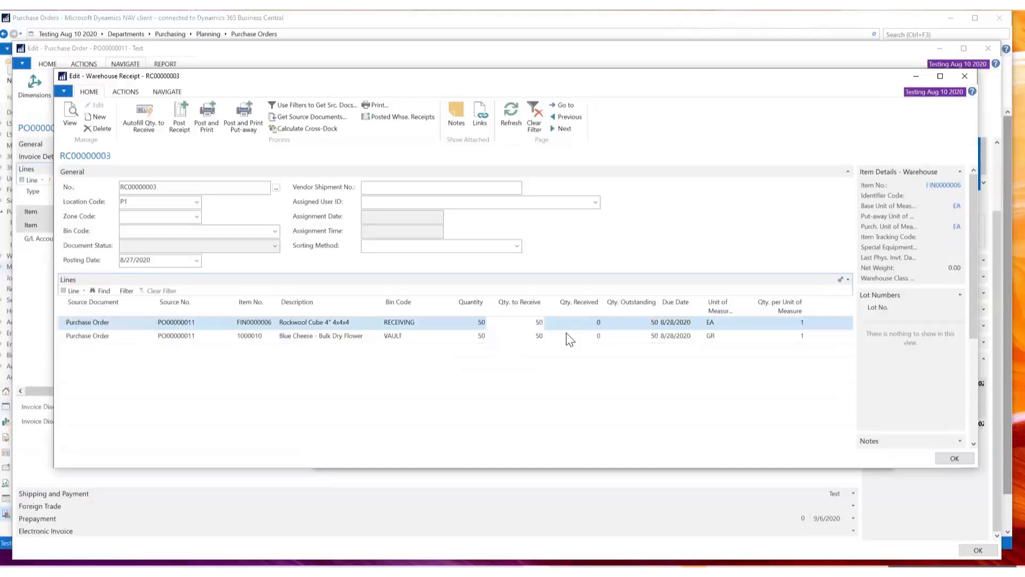
click(522, 335)
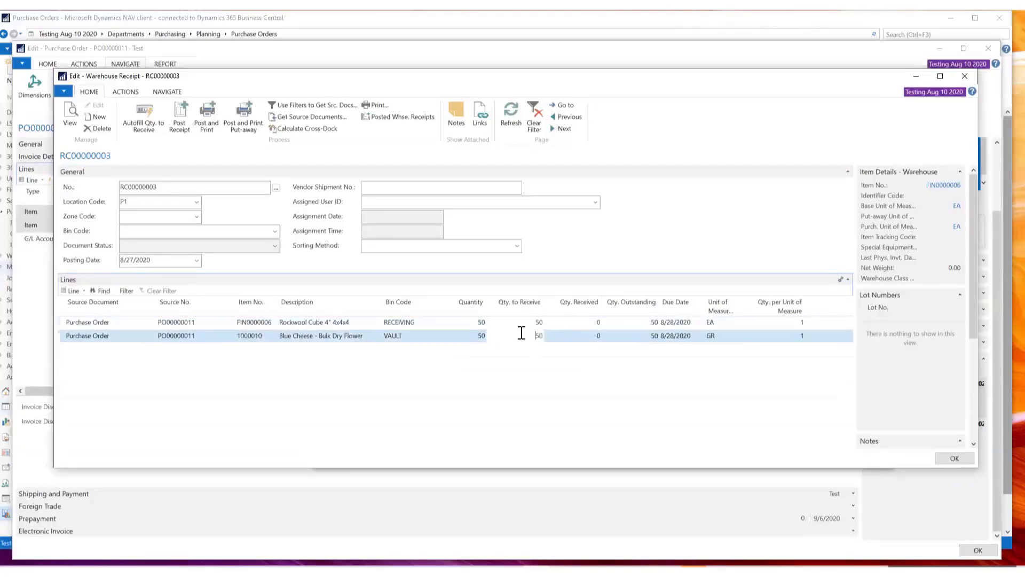
click(526, 321)
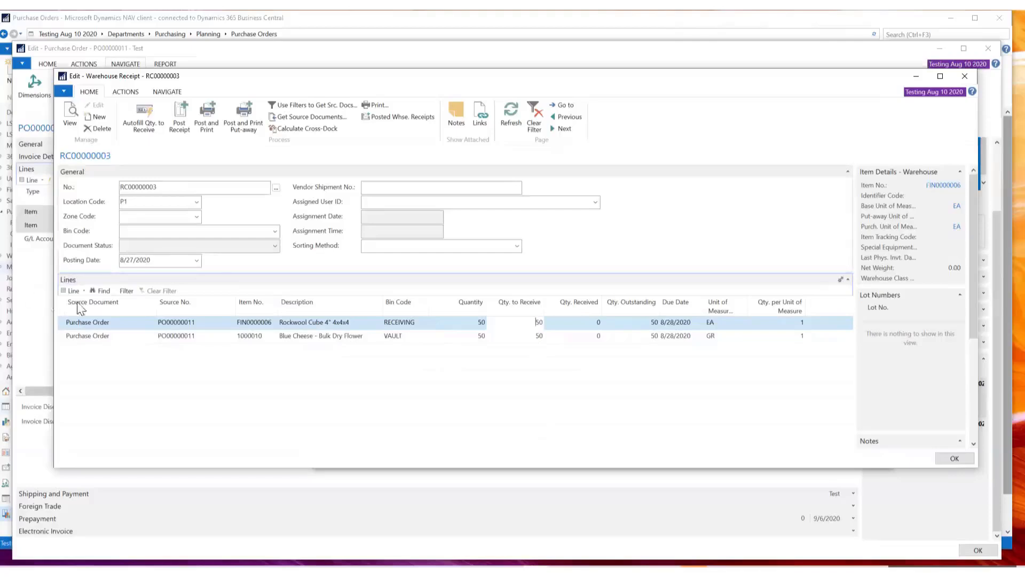
Step: Assign lot LOT082720 A with a base quantity of 50 in the item tracking of the Blue Cheese - Bulk Dry Flower receipt line
click(520, 336)
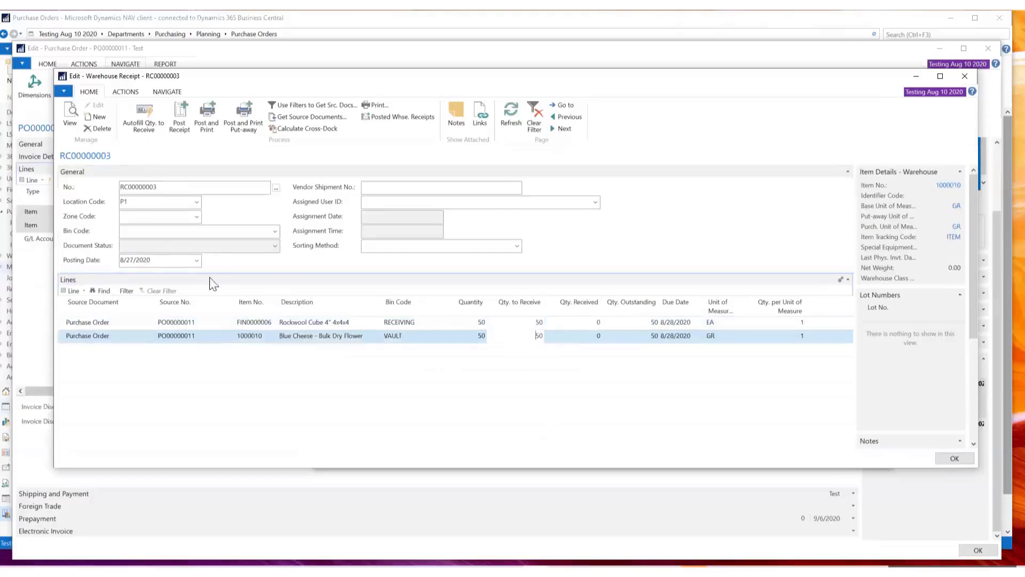
click(74, 291)
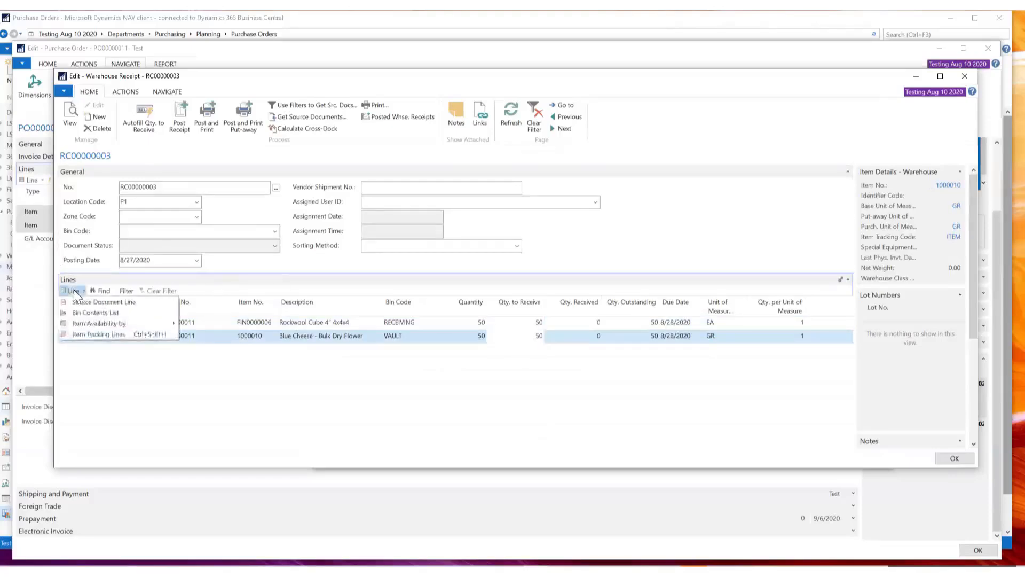
click(98, 335)
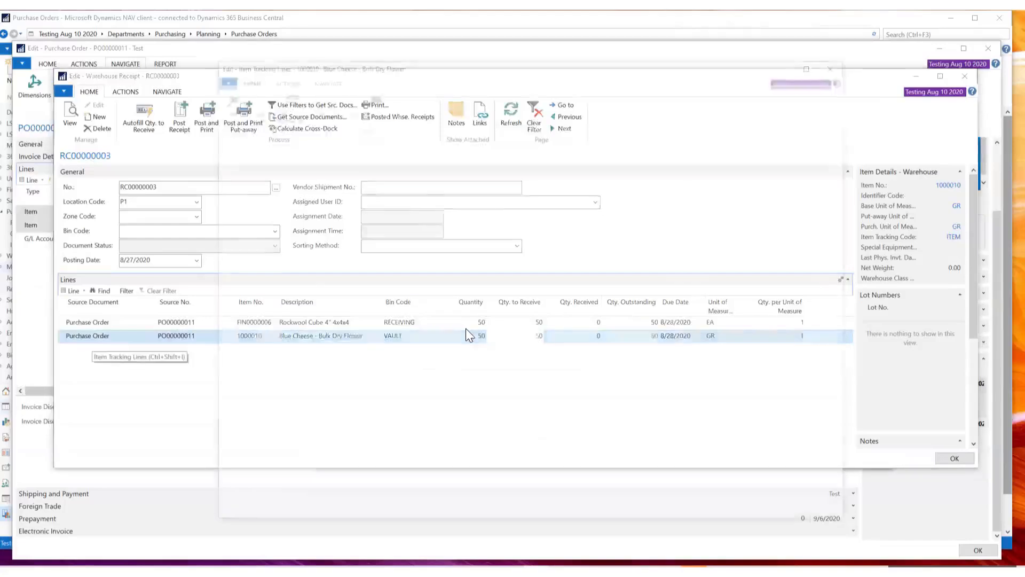
click(321, 236)
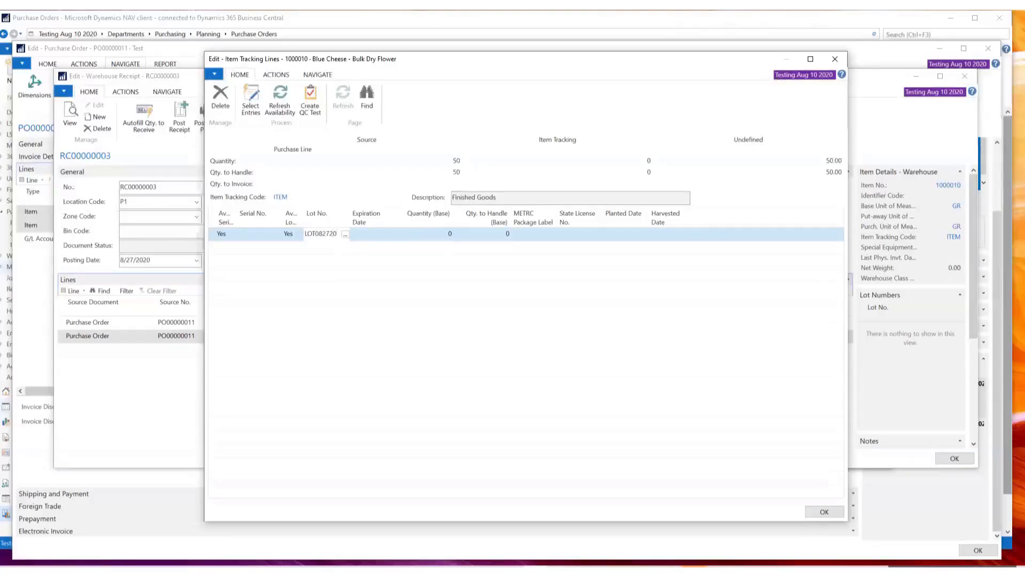
key(Tab)
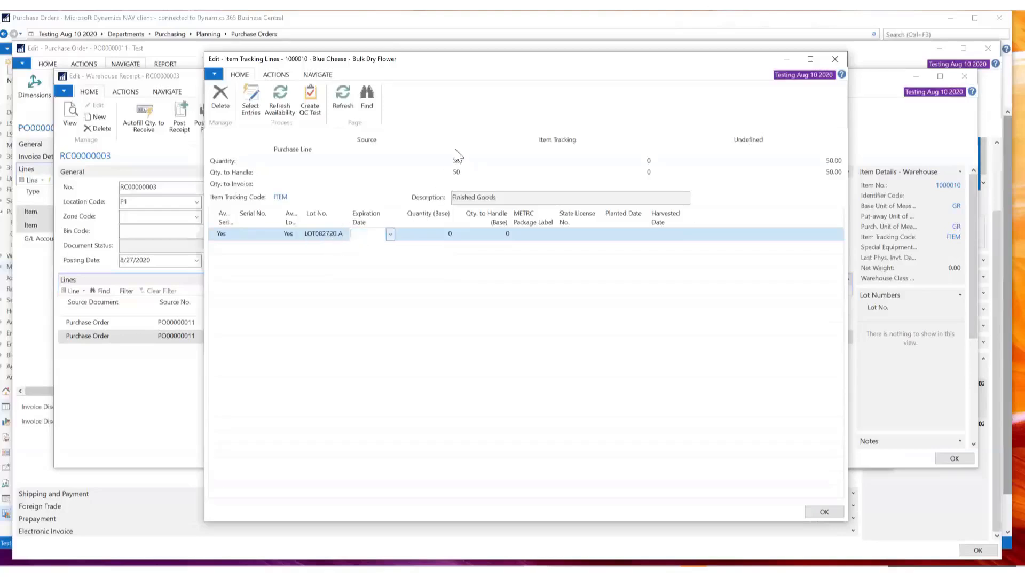
click(445, 235)
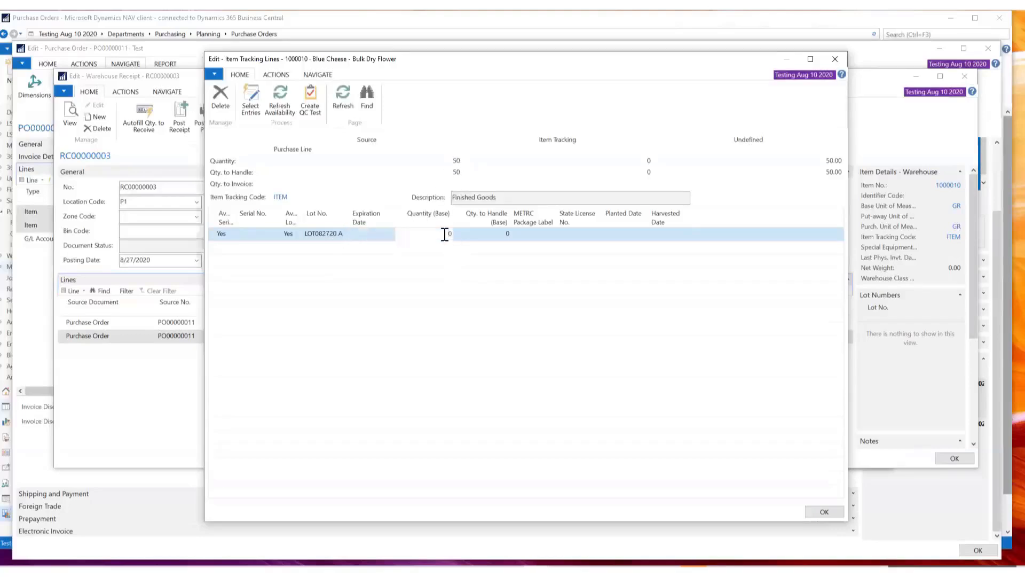
text(50)
click(499, 234)
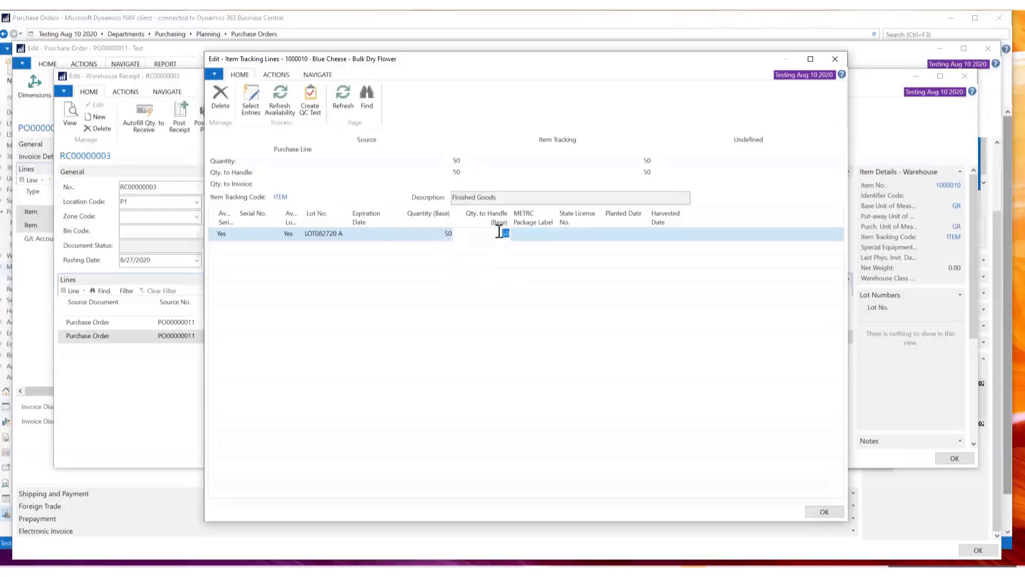
click(822, 512)
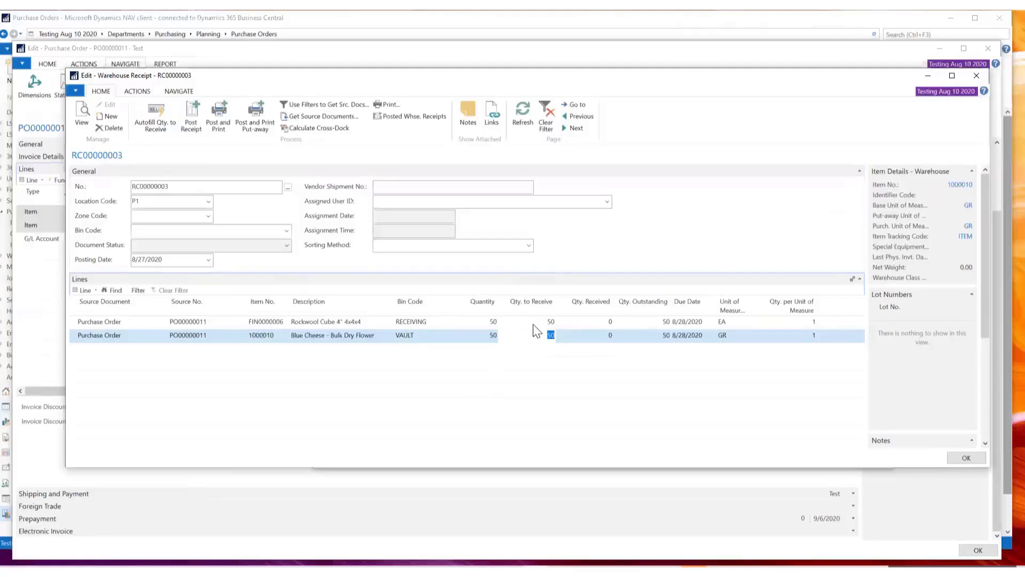
Step: Search for "pay se" from the Purchase Orders window, open Purchases & Payables Setup, and check its Default Posting Date and Default Qty. to Receive
drag(625, 78, 675, 159)
click(747, 20)
click(905, 35)
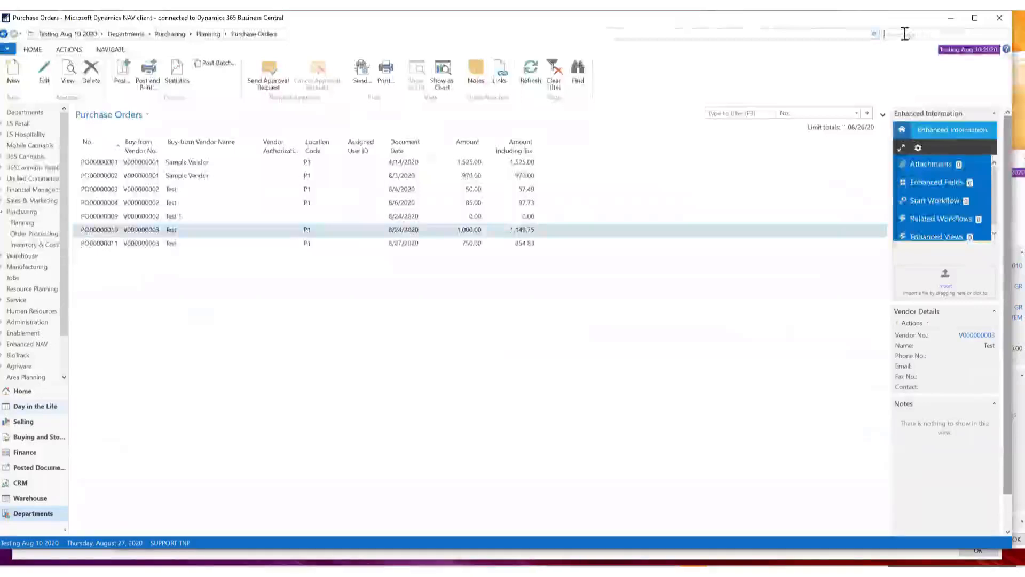
text(pay)
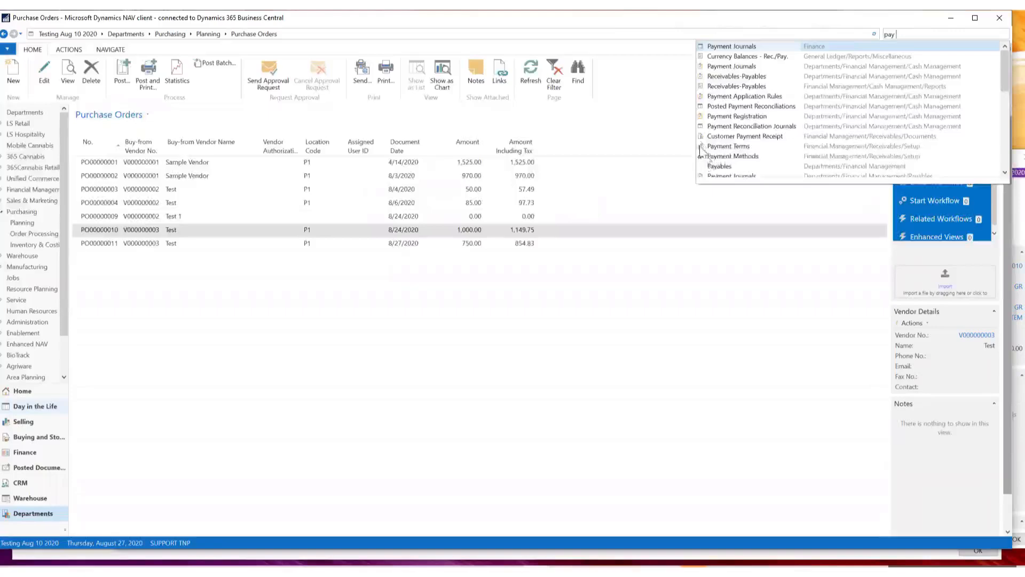
scroll(729, 153, down, 3)
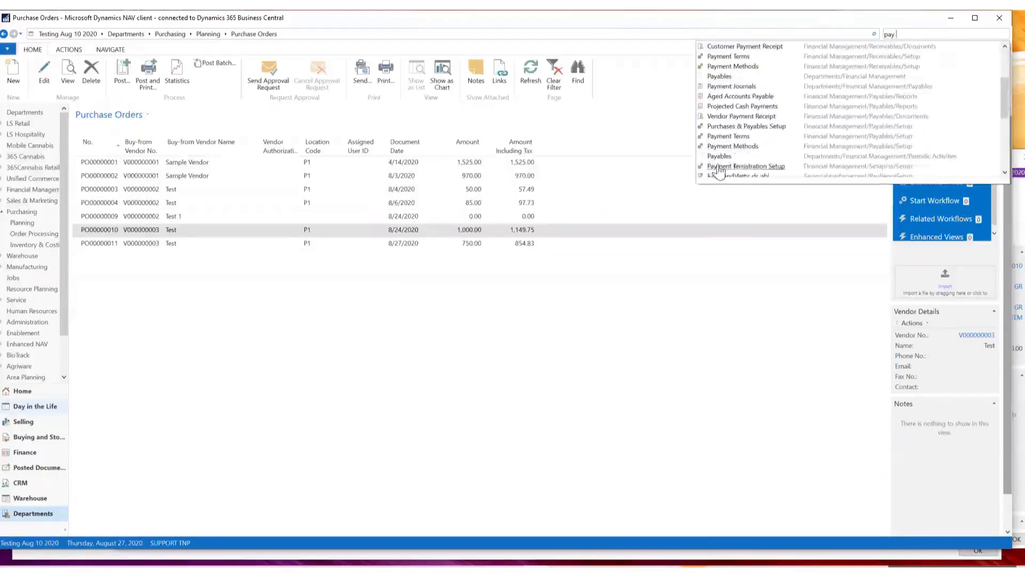
scroll(796, 146, down, 5)
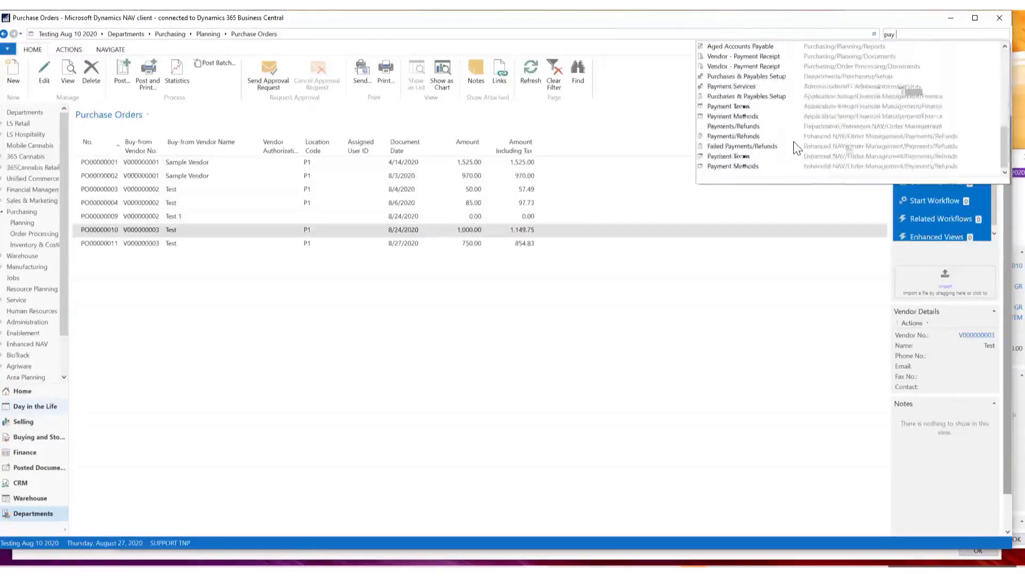
scroll(845, 106, up, 10)
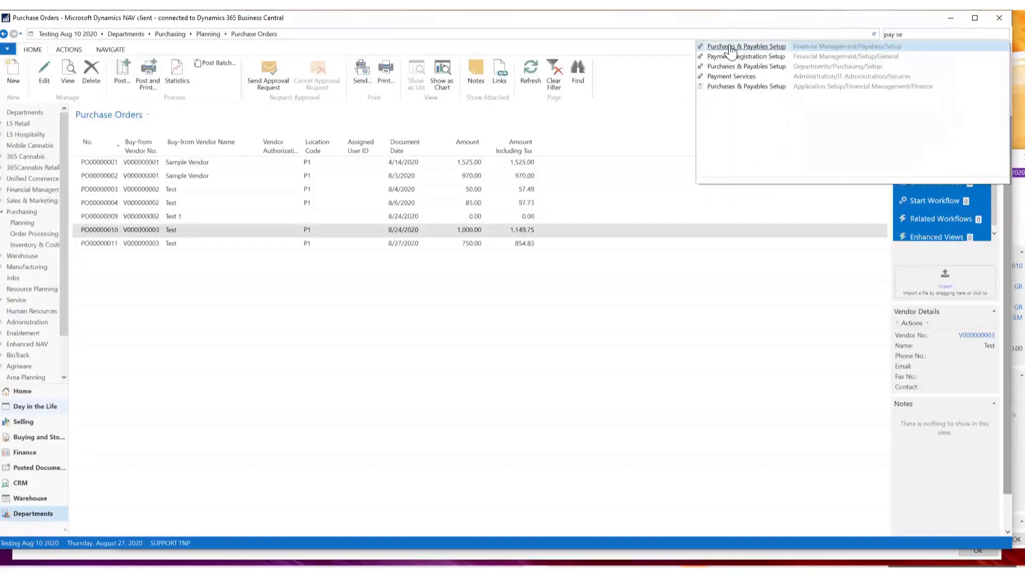
click(731, 49)
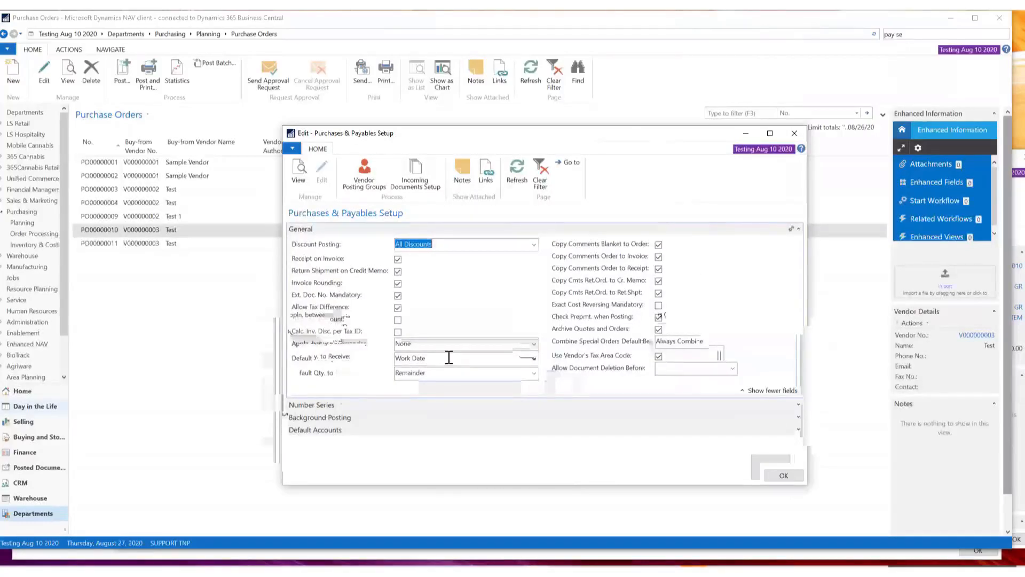
click(449, 357)
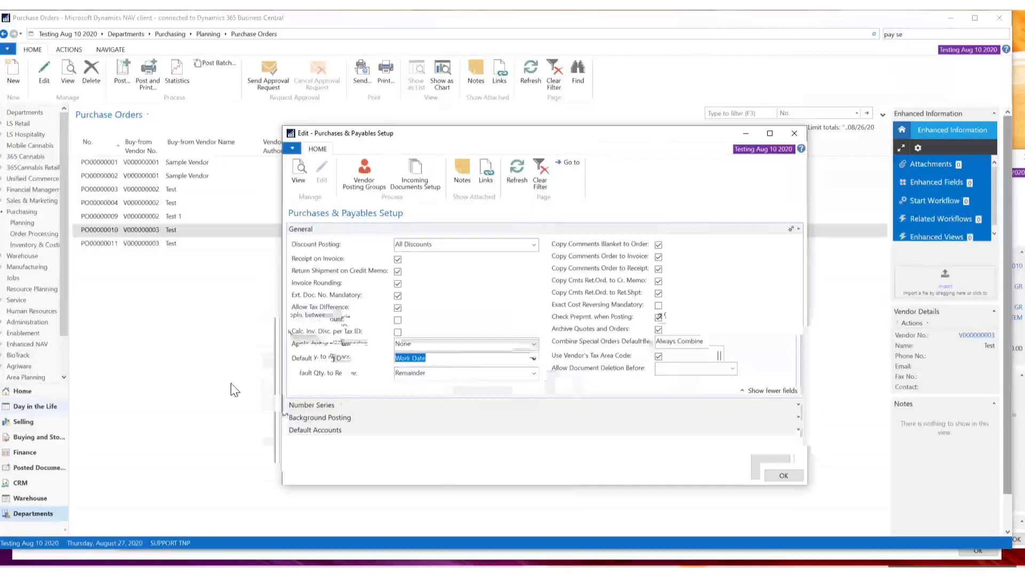
click(479, 372)
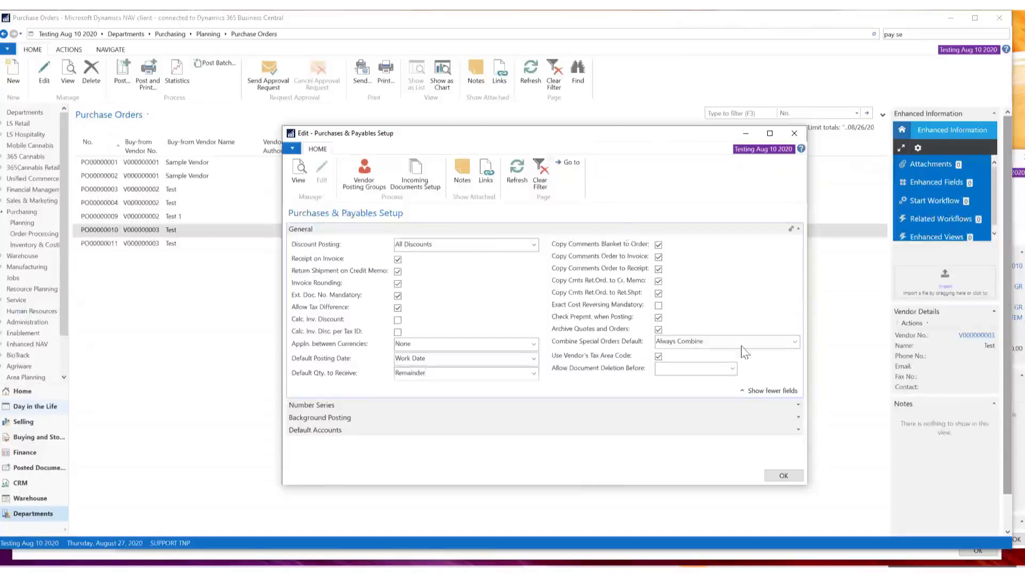
Step: View the P-ORD number series behind the purchase Order Nos. in the No. Series List, cancel the selection, and close the setup
click(798, 404)
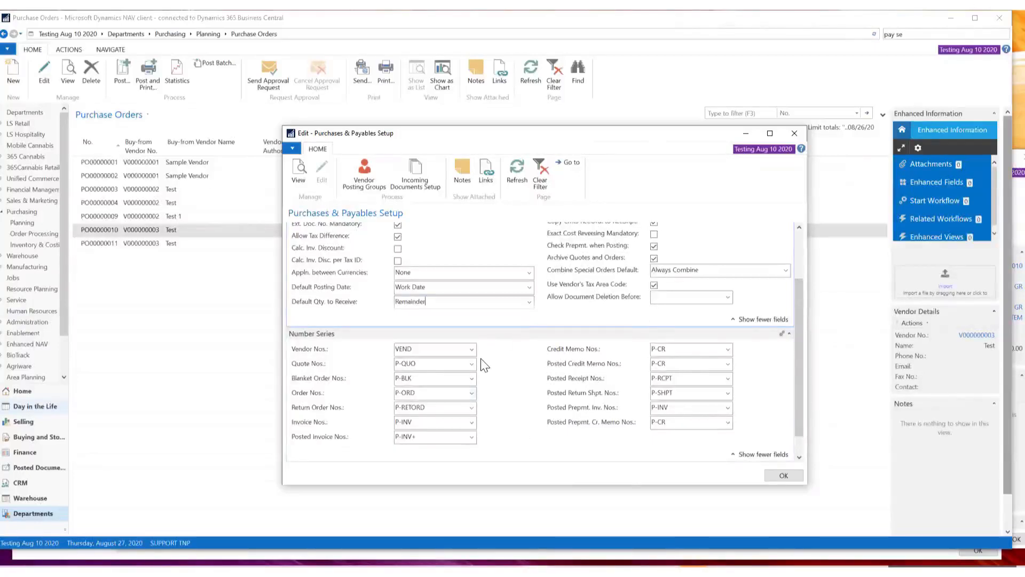
click(472, 393)
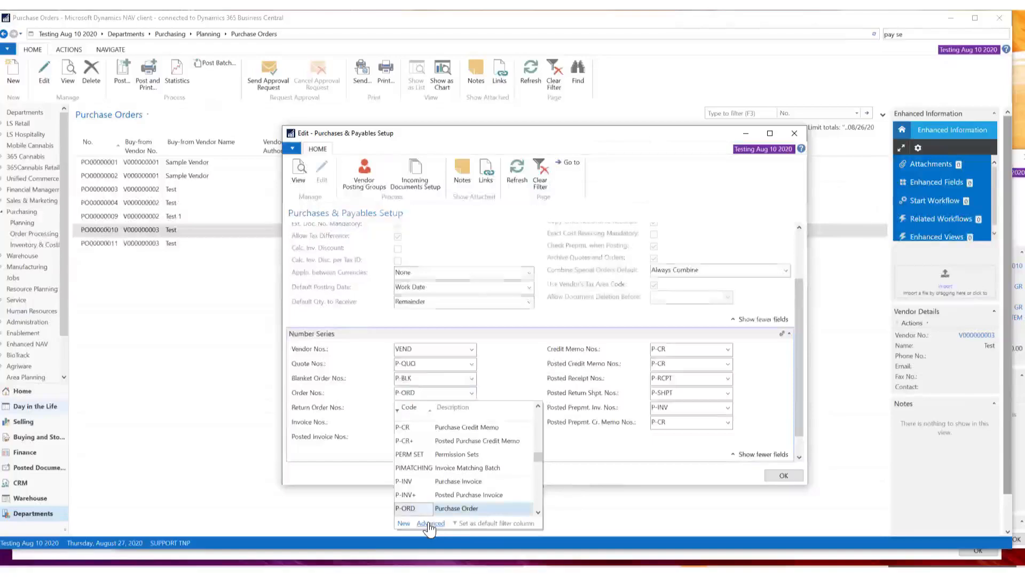
click(430, 523)
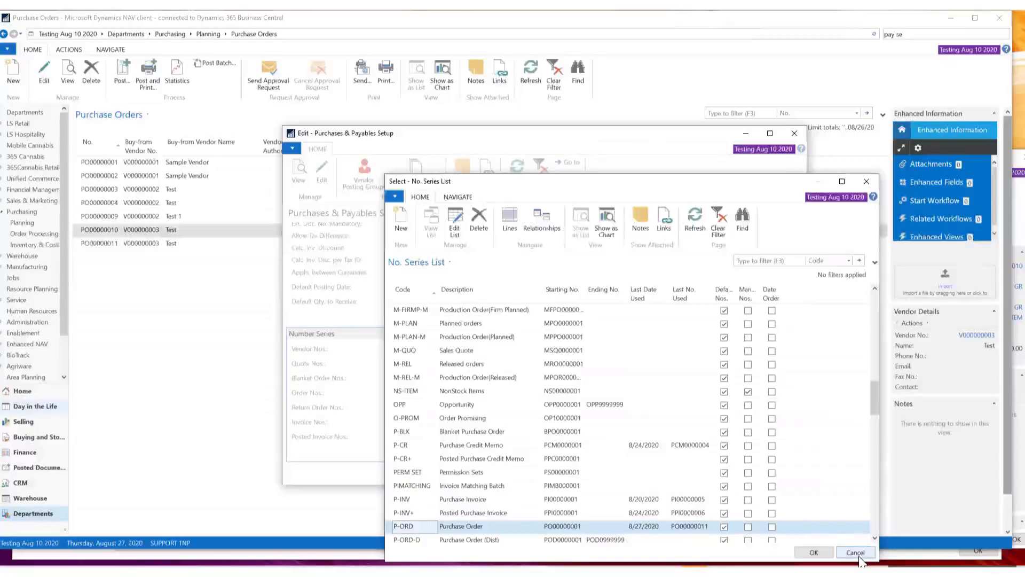
click(855, 552)
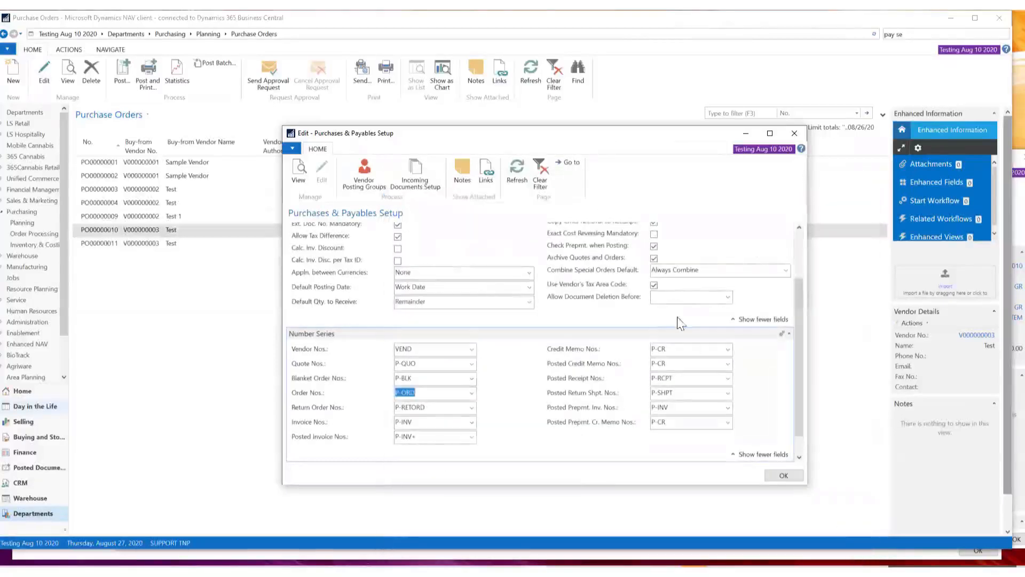
scroll(452, 307, up, 2)
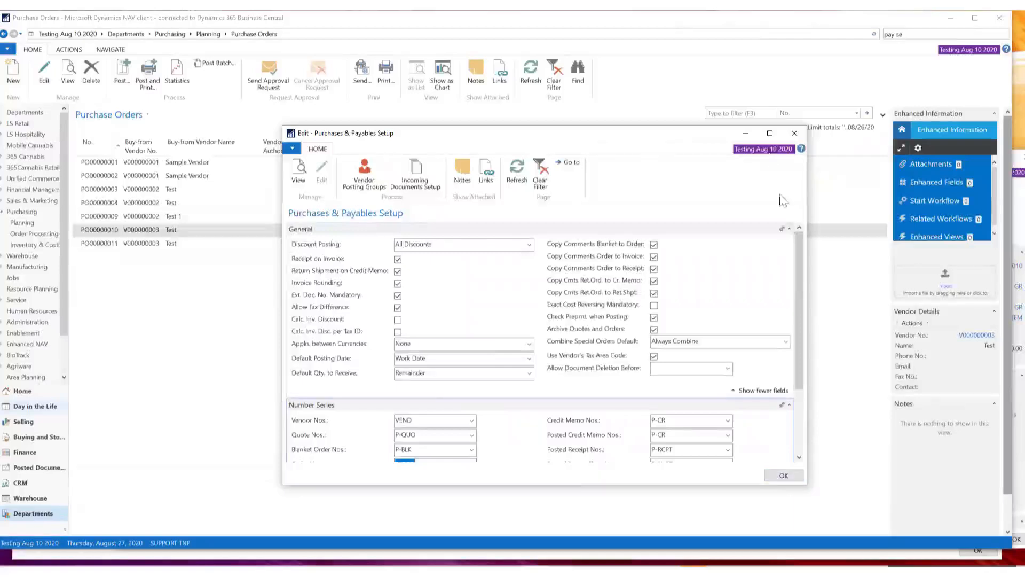
click(795, 133)
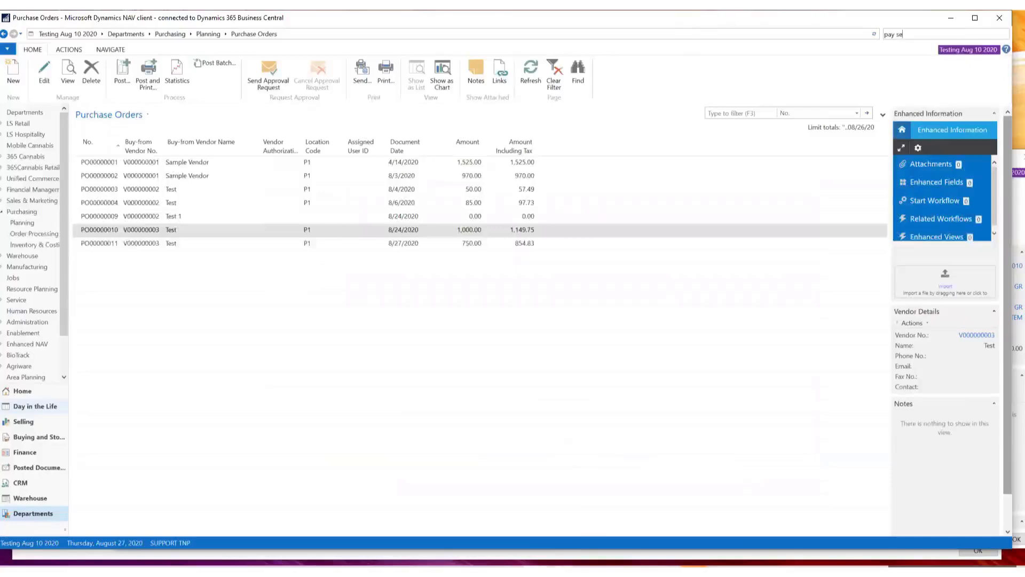
Step: Return to the warehouse receipt and review the item tracking lines of the Blue Cheese - Bulk Dry Flower line
mouse_move(536, 571)
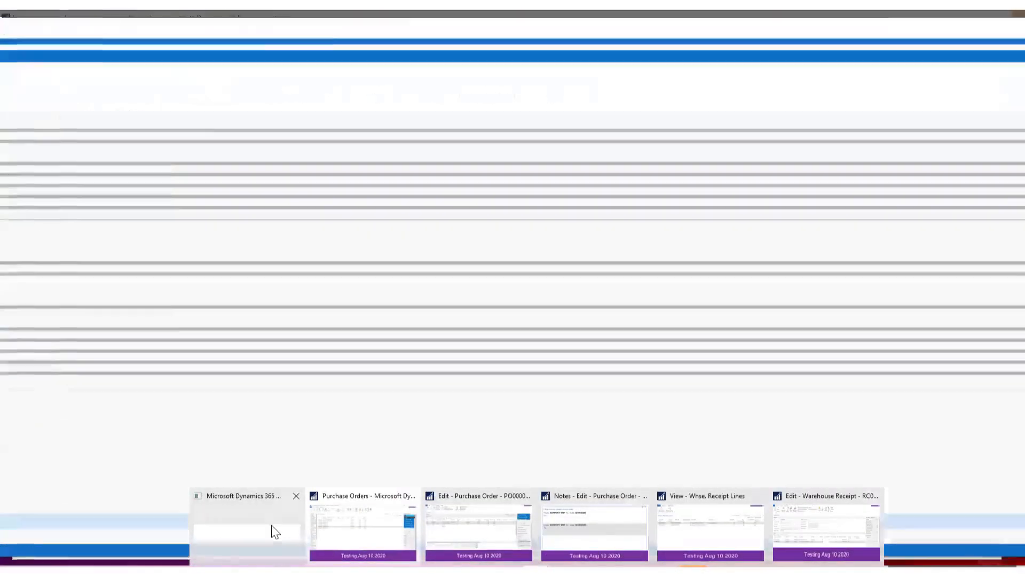
click(363, 526)
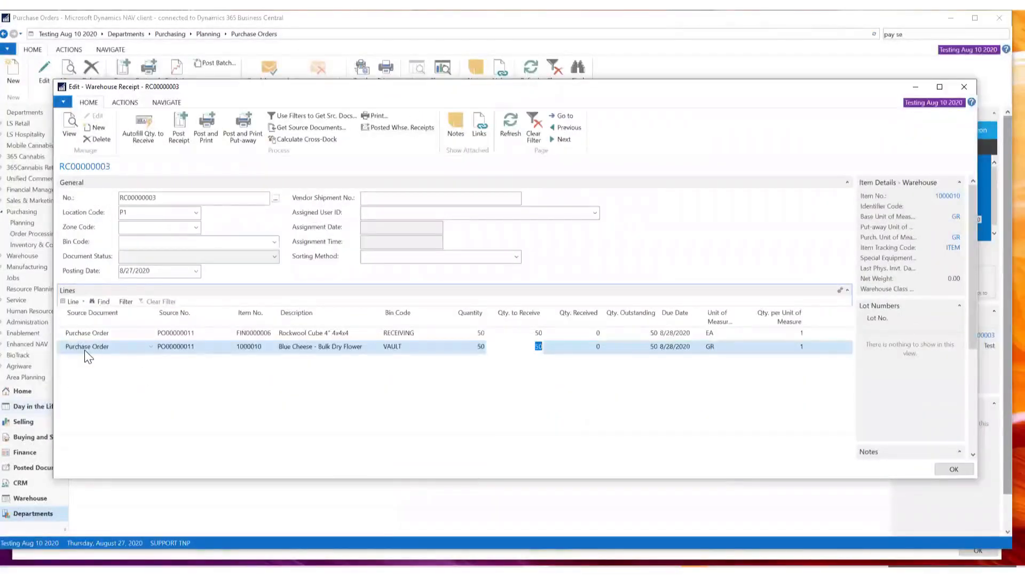
click(73, 301)
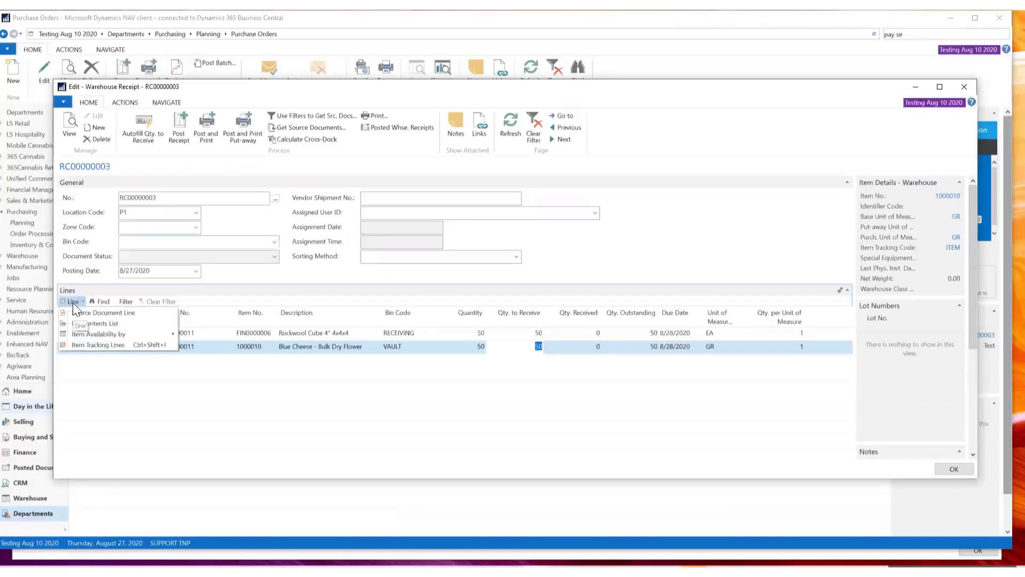
click(79, 346)
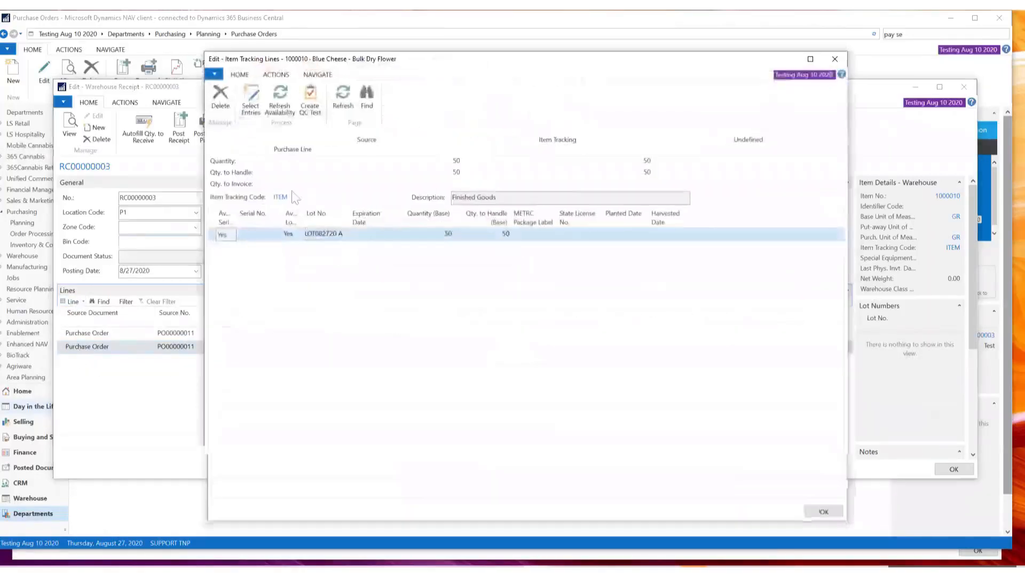
click(835, 59)
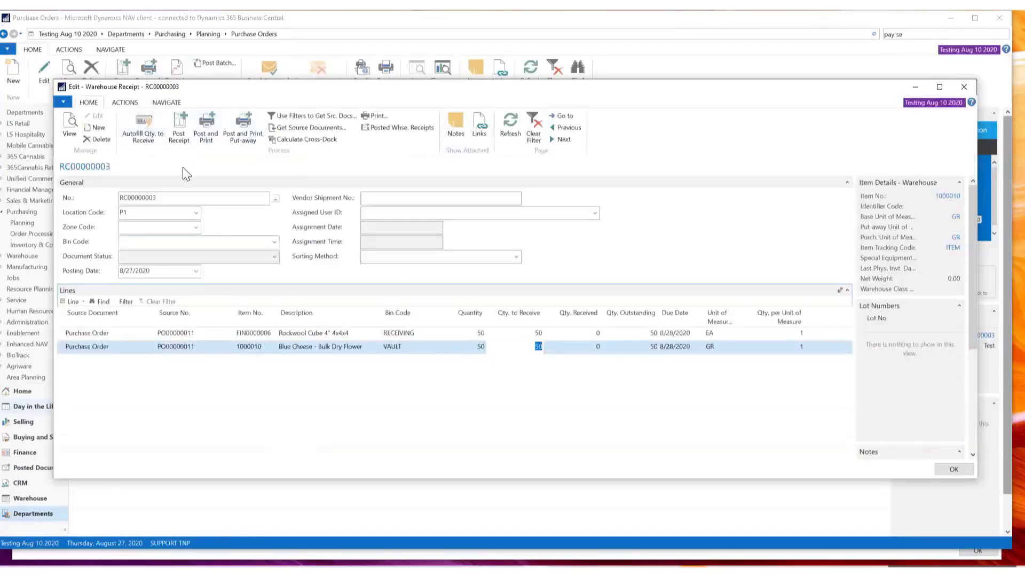
Step: Post the warehouse receipt for the Rockwool Cube and Blue Cheese lines
click(179, 134)
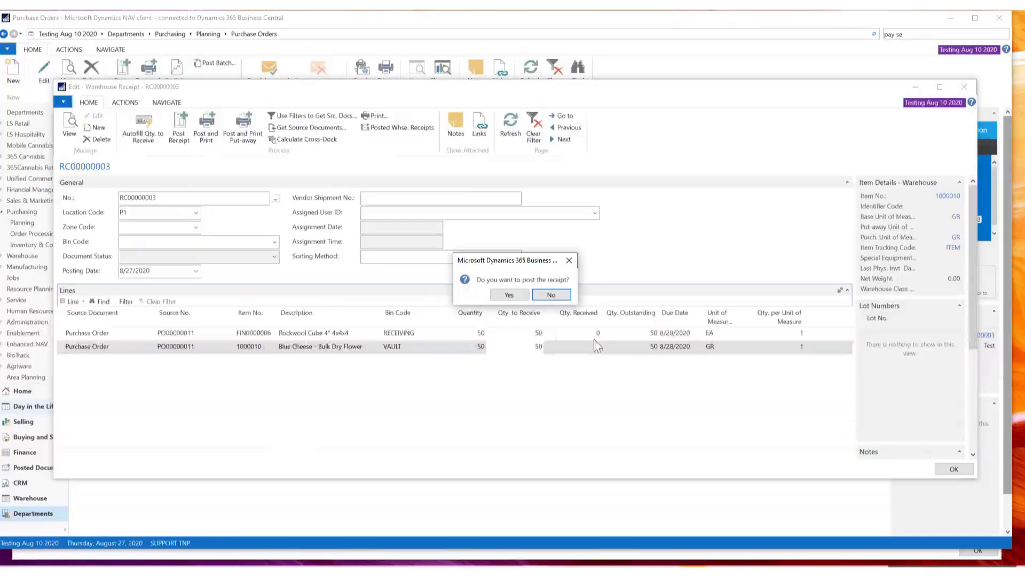
click(510, 297)
click(515, 297)
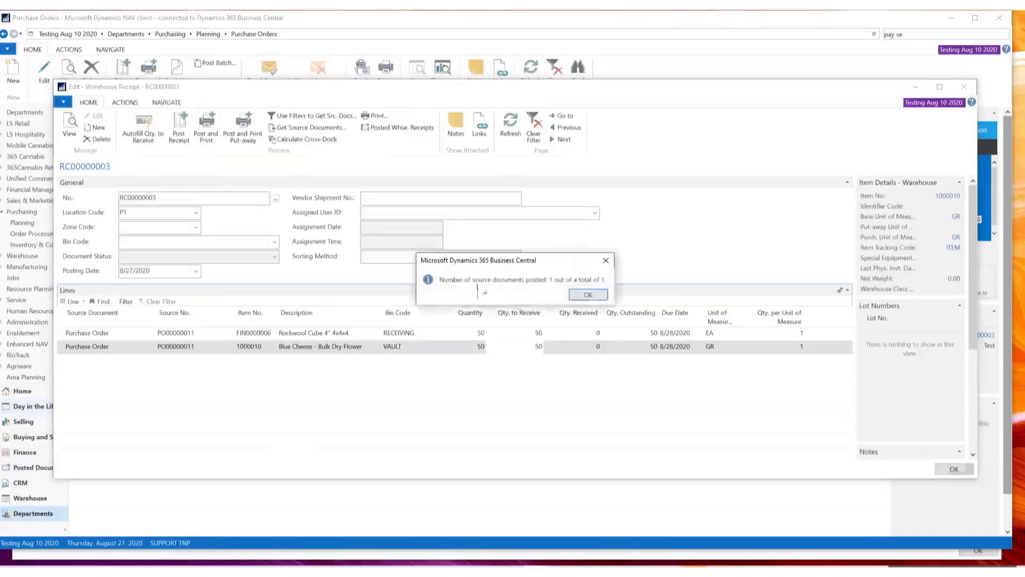
click(598, 295)
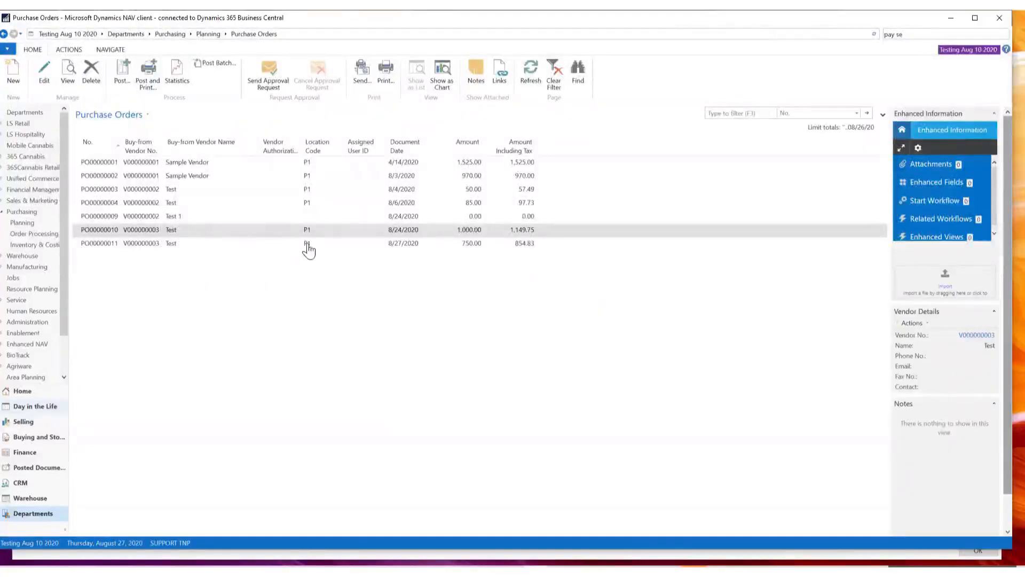
Step: Open the purchase order dated 8/27/2020 in view mode and display its posted purchase receipts
click(291, 246)
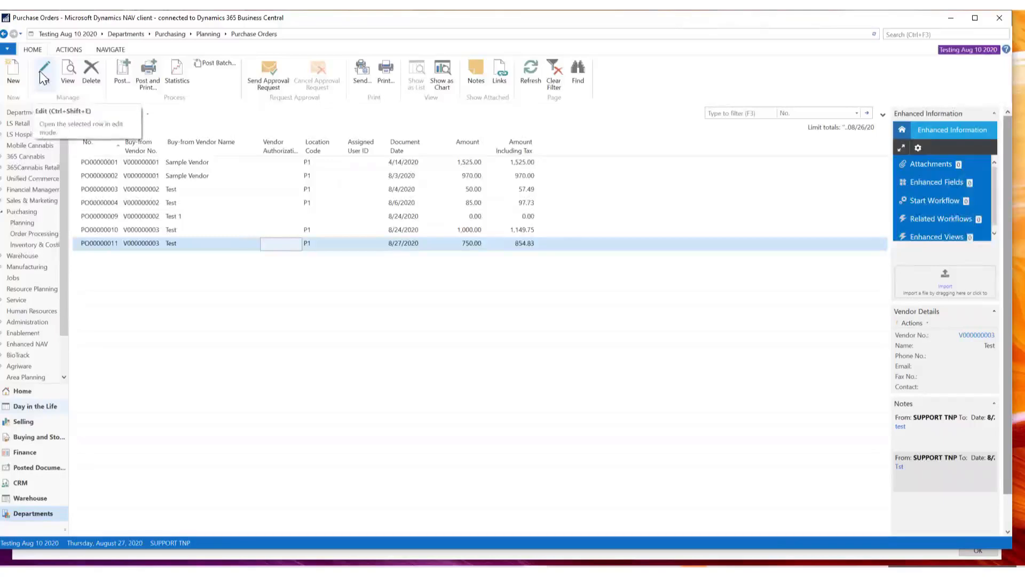
click(68, 75)
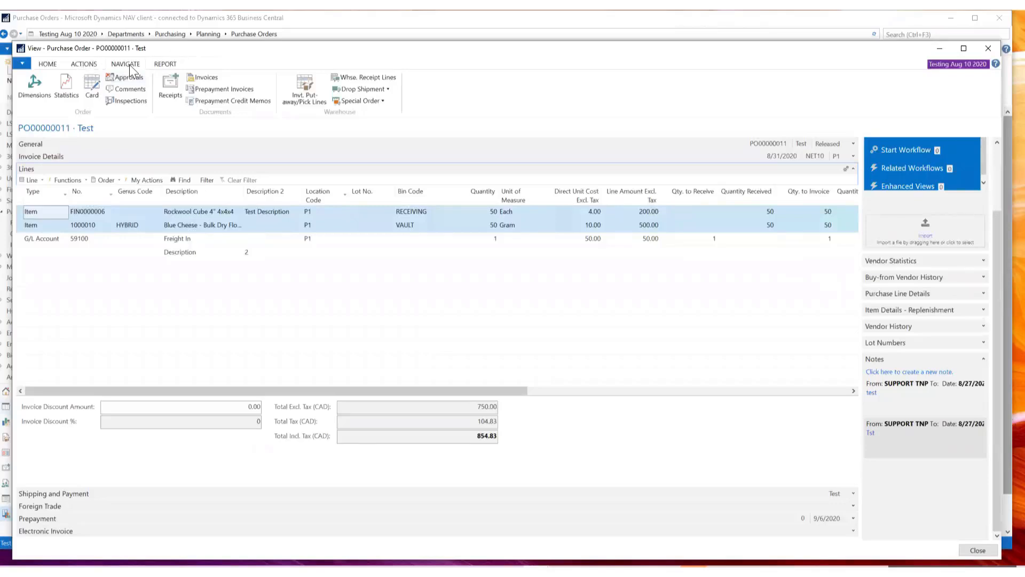
click(170, 90)
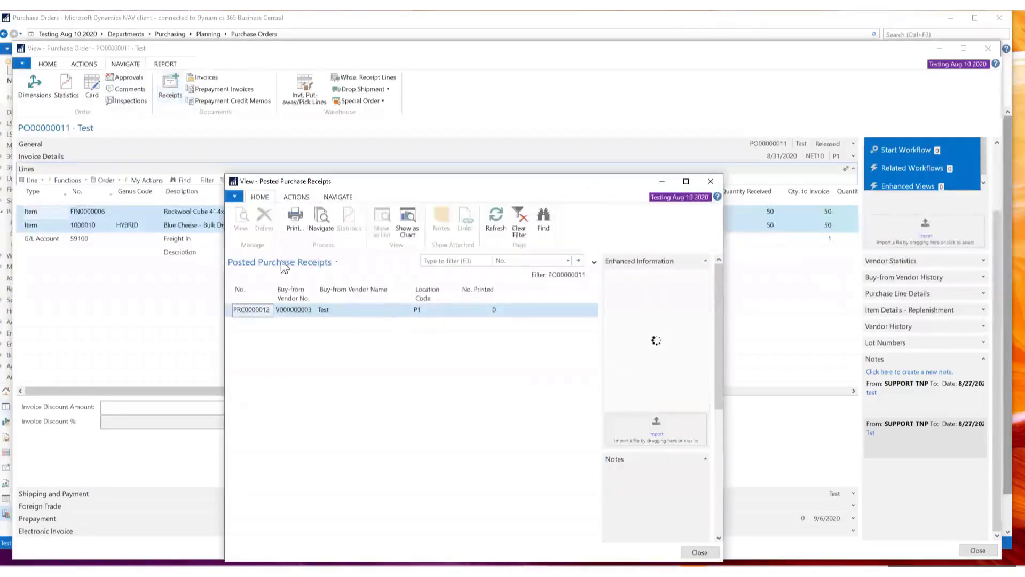
Step: Inspect the G/L entries related to the posted purchase receipt, return to the order, and recheck its posted receipts list
click(327, 227)
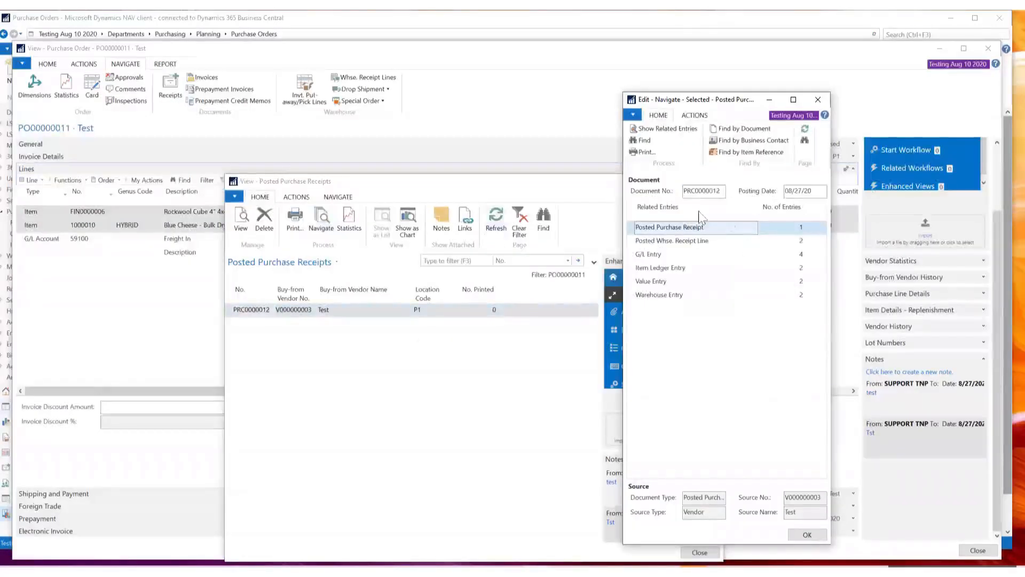
click(802, 255)
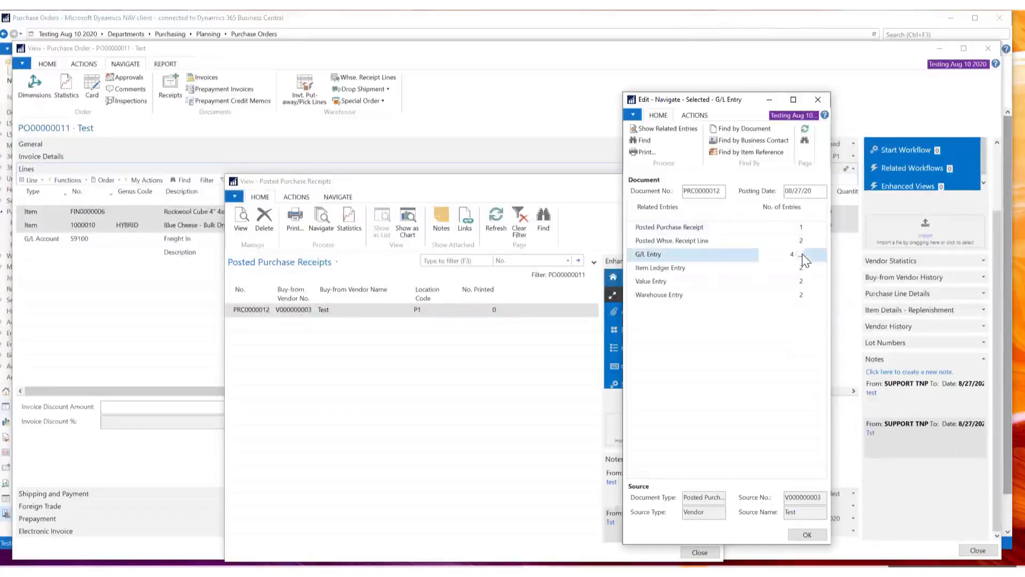
click(802, 254)
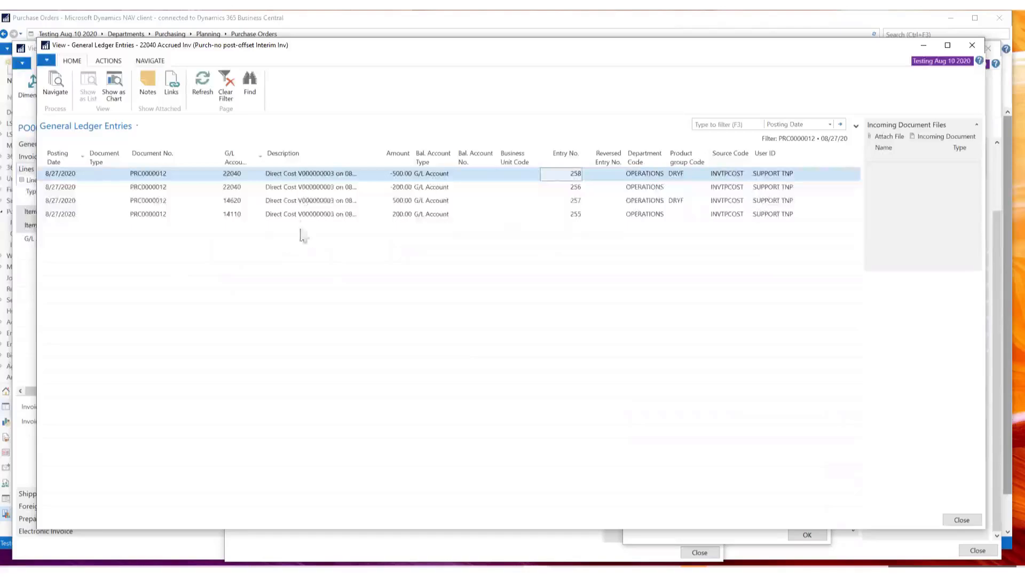
click(972, 45)
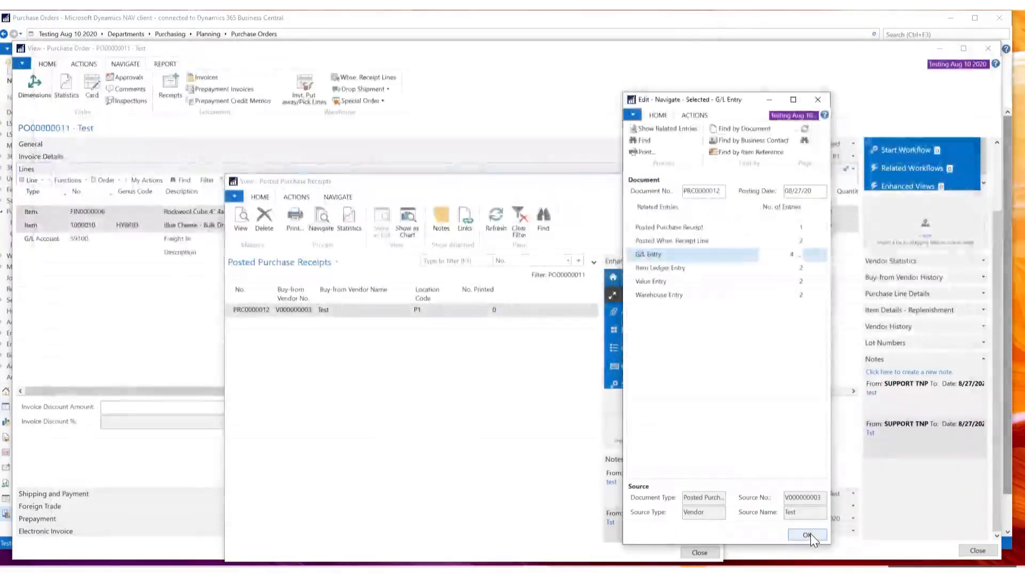
click(807, 534)
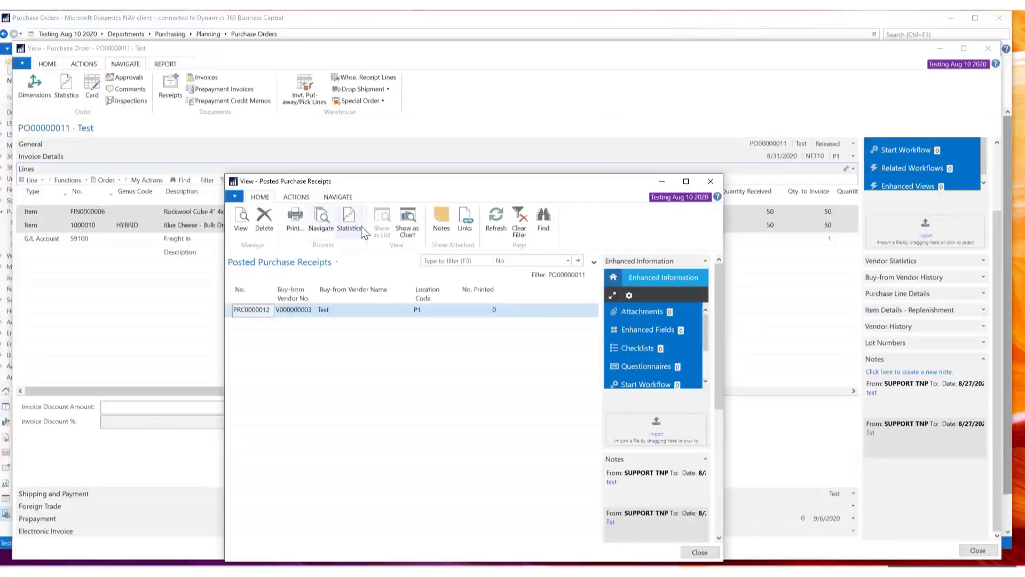
click(711, 183)
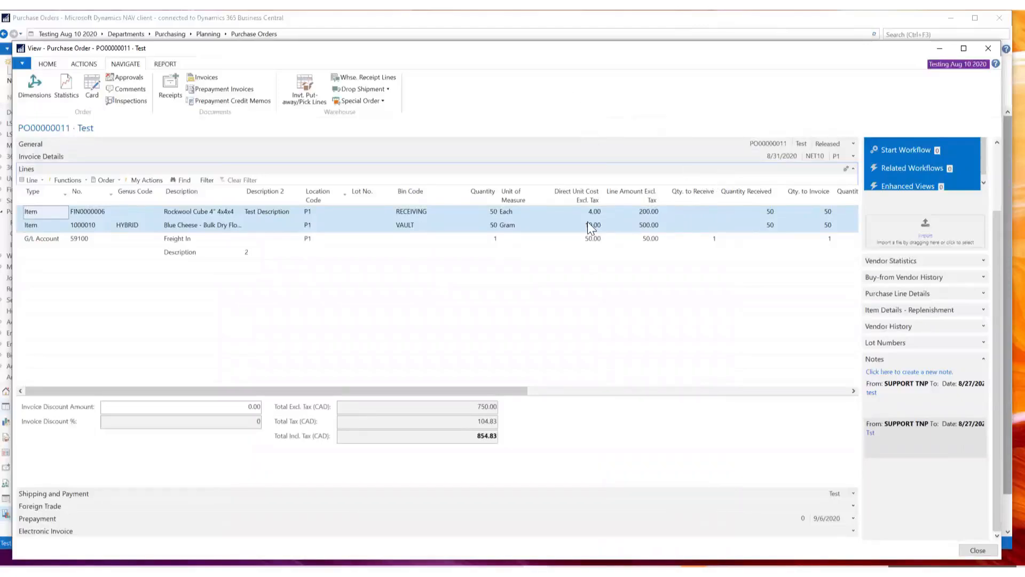
click(169, 89)
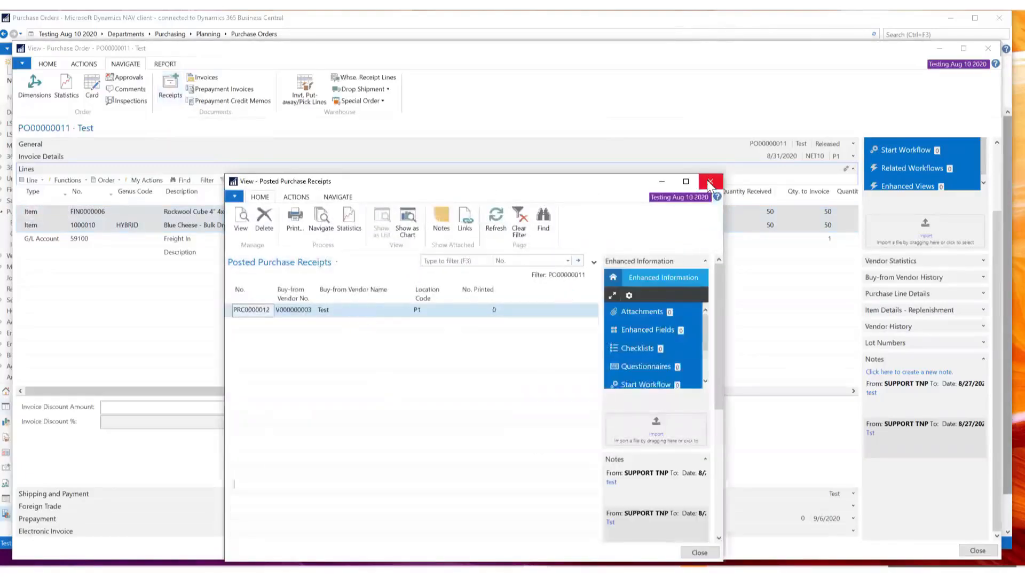
key(Escape)
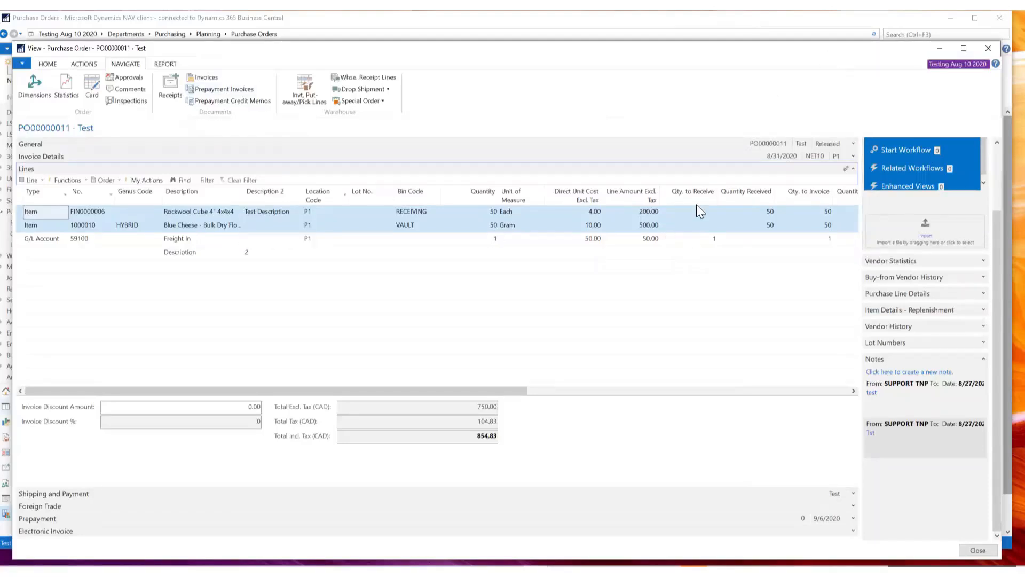
Step: Review the Freight In line across the purchase order's quantity, department, date and tax columns
click(710, 240)
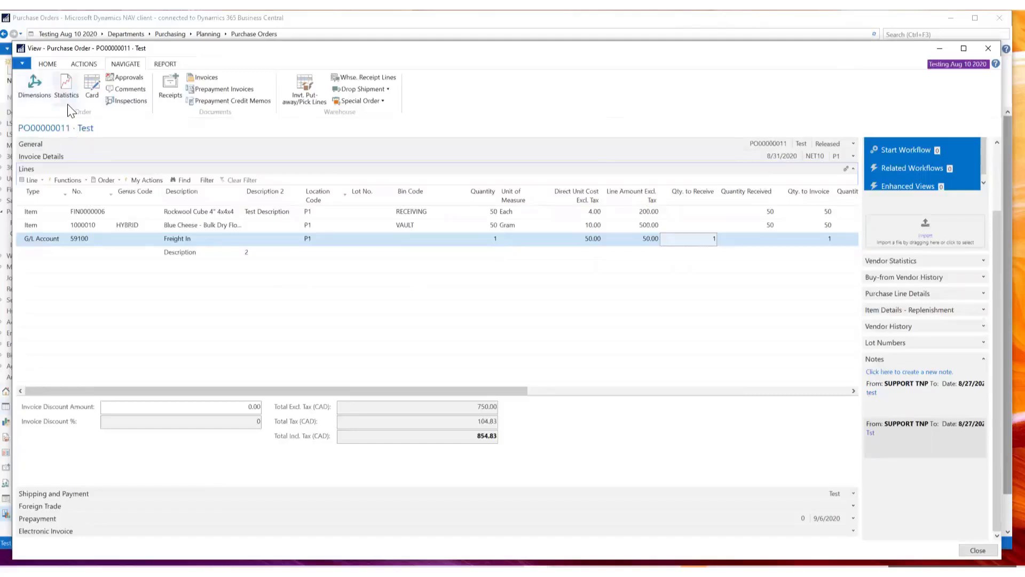
click(47, 65)
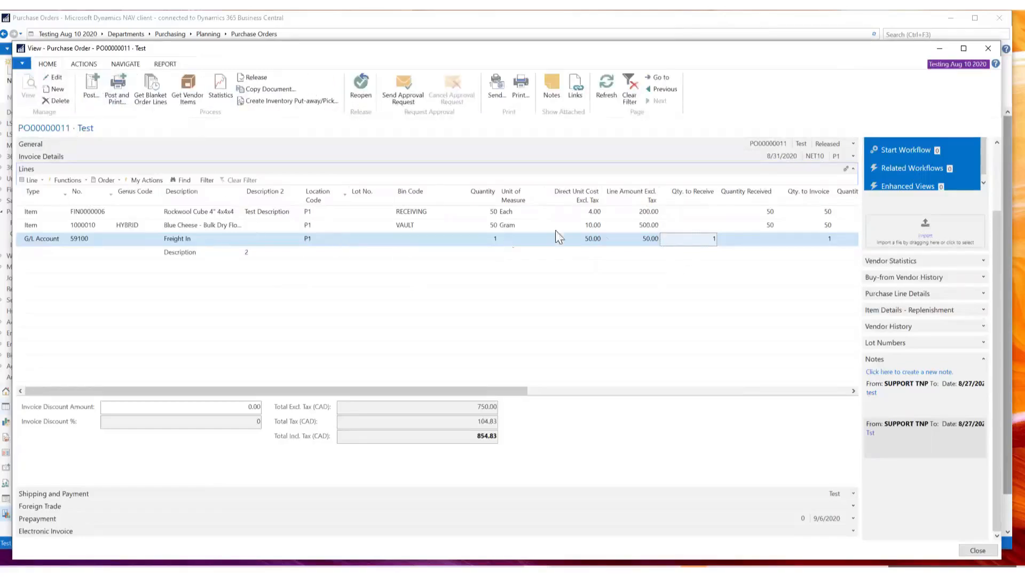
drag(531, 393, 804, 430)
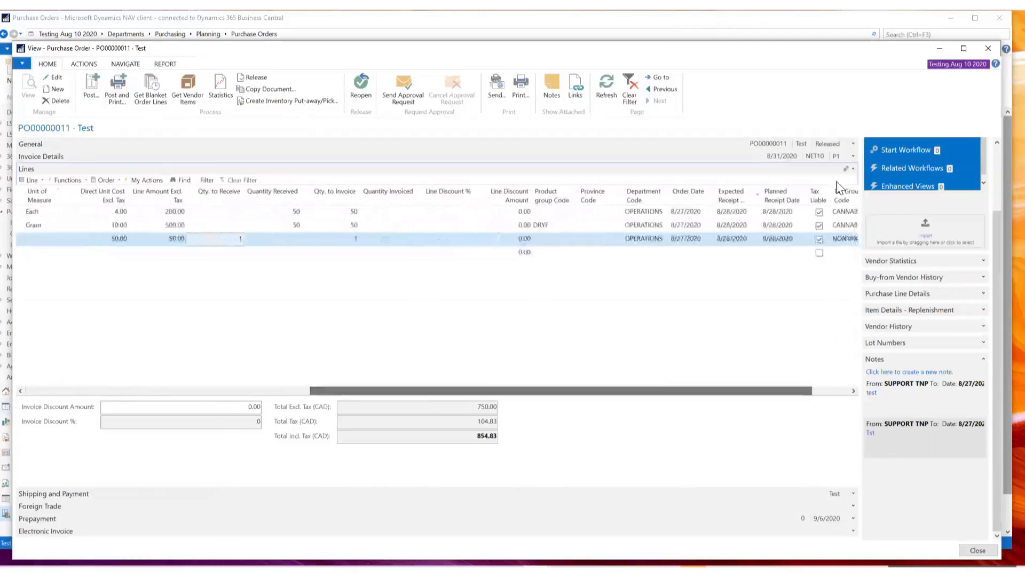
drag(790, 394, 468, 448)
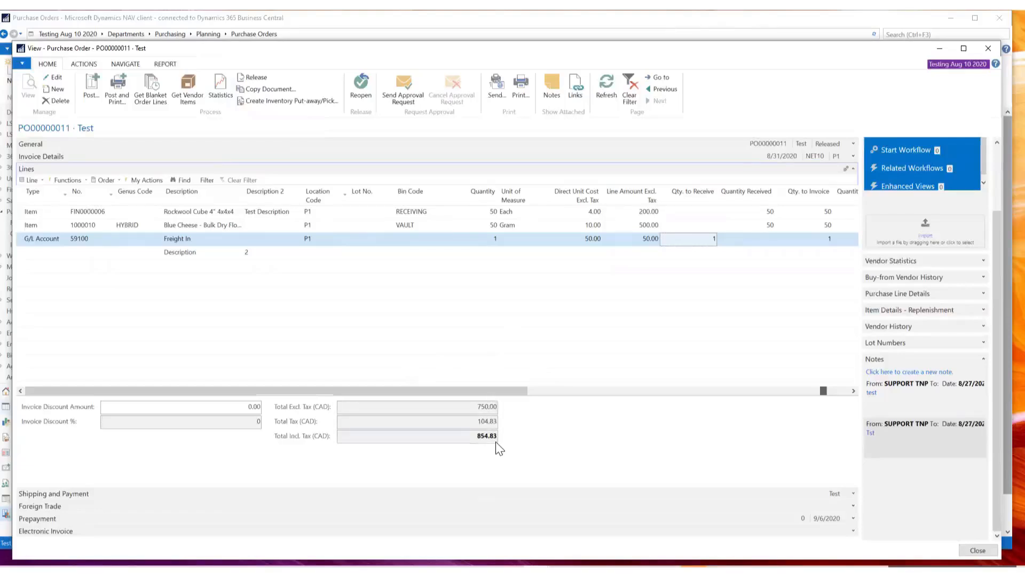
Step: Display the purchase order statistics in an enlarged window and expand the Vendor section
click(218, 90)
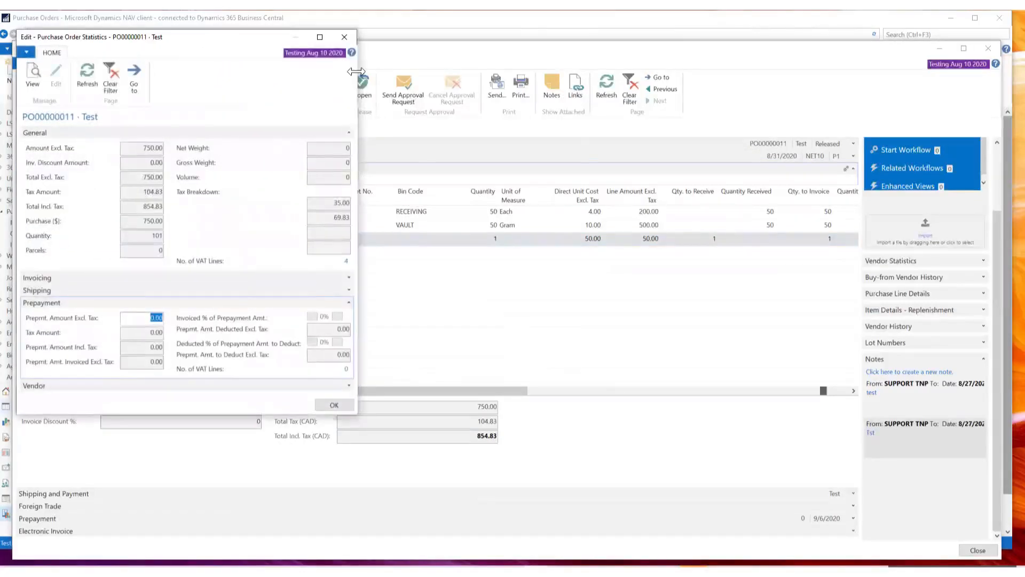
drag(356, 71, 572, 71)
drag(573, 414, 651, 494)
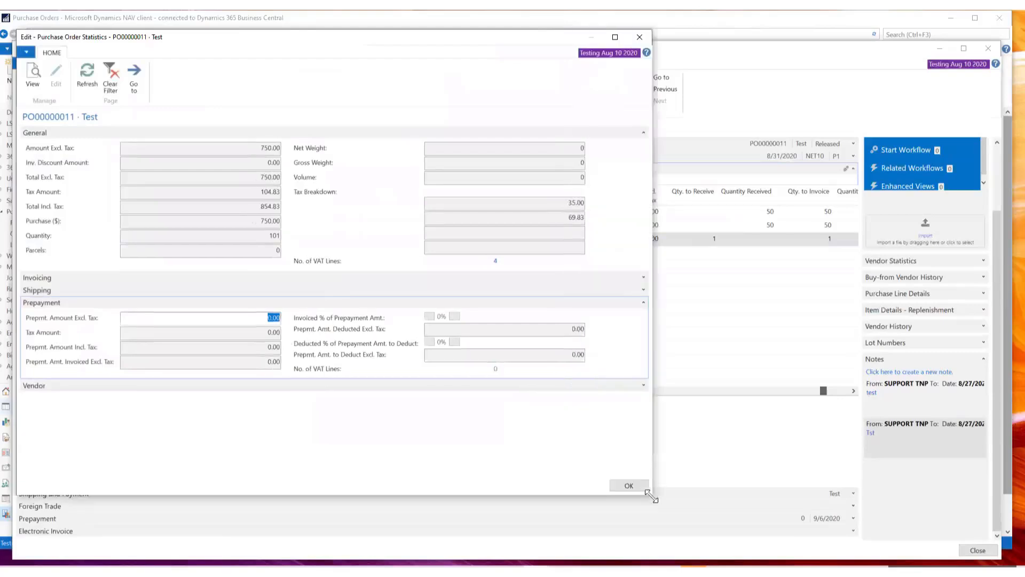
click(644, 385)
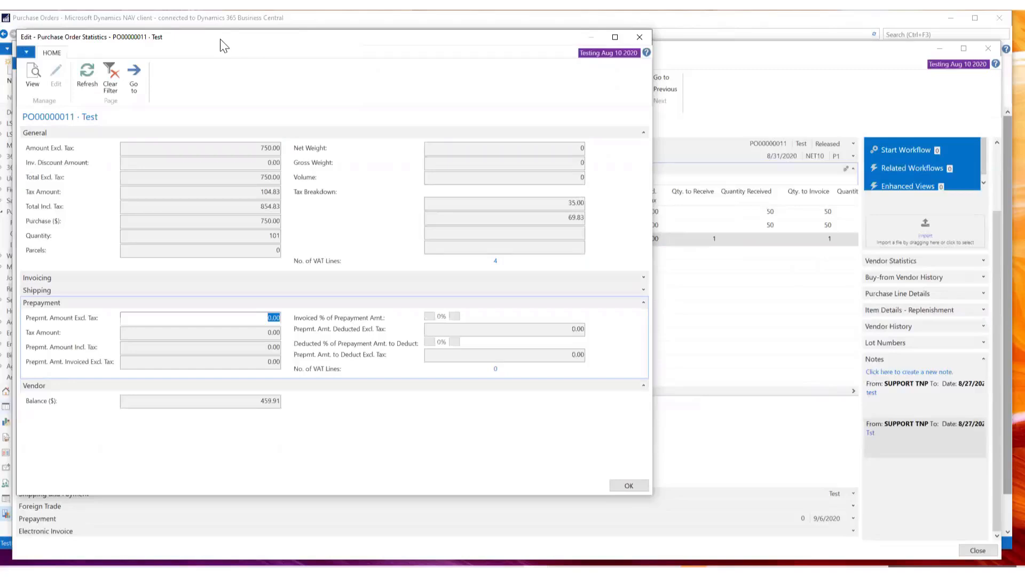
drag(223, 45, 347, 67)
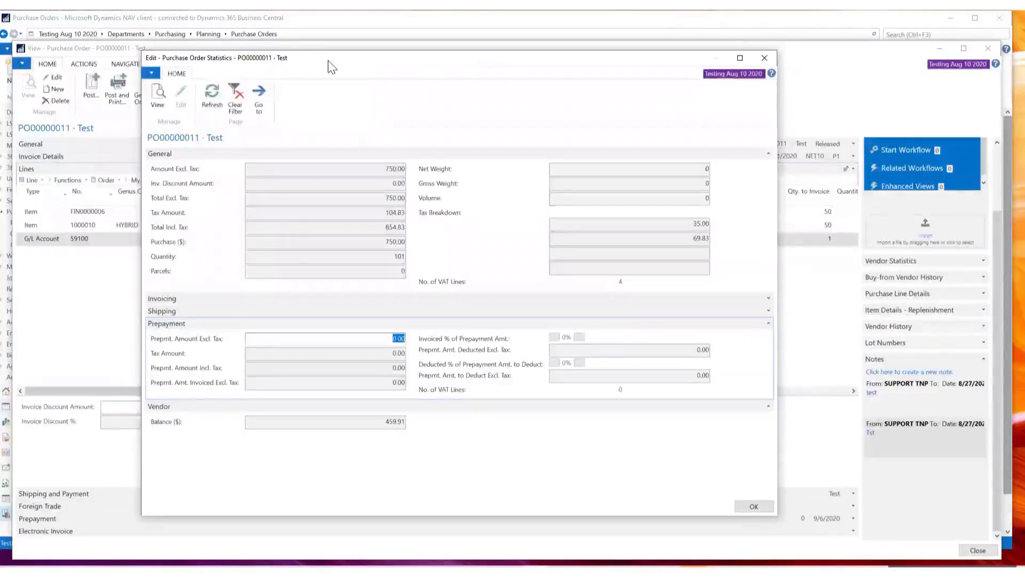
Step: Examine the amount excluding tax, tax amount and total including tax in the order statistics, and close the statistics
click(342, 219)
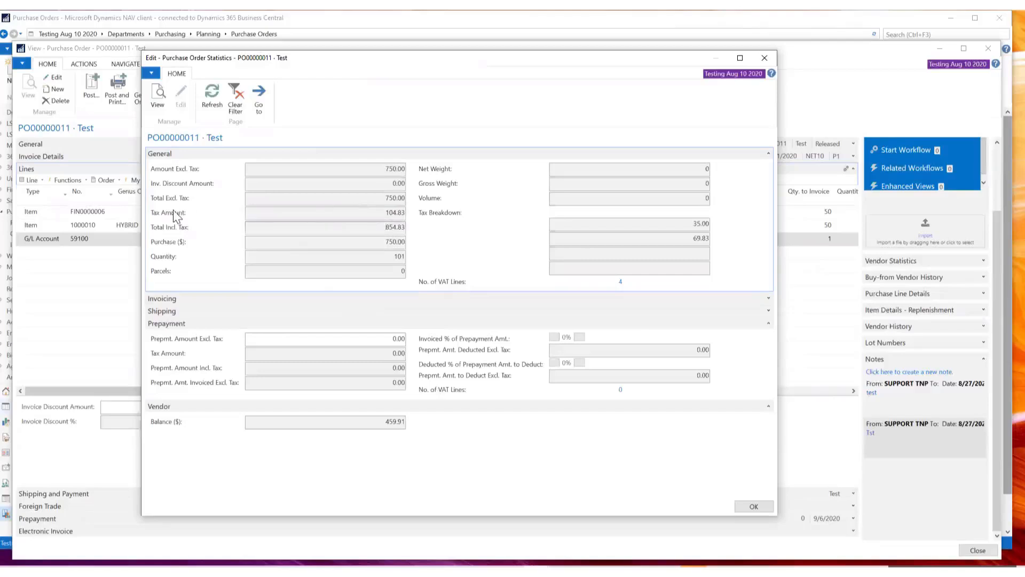
drag(376, 165, 401, 170)
drag(358, 212, 422, 215)
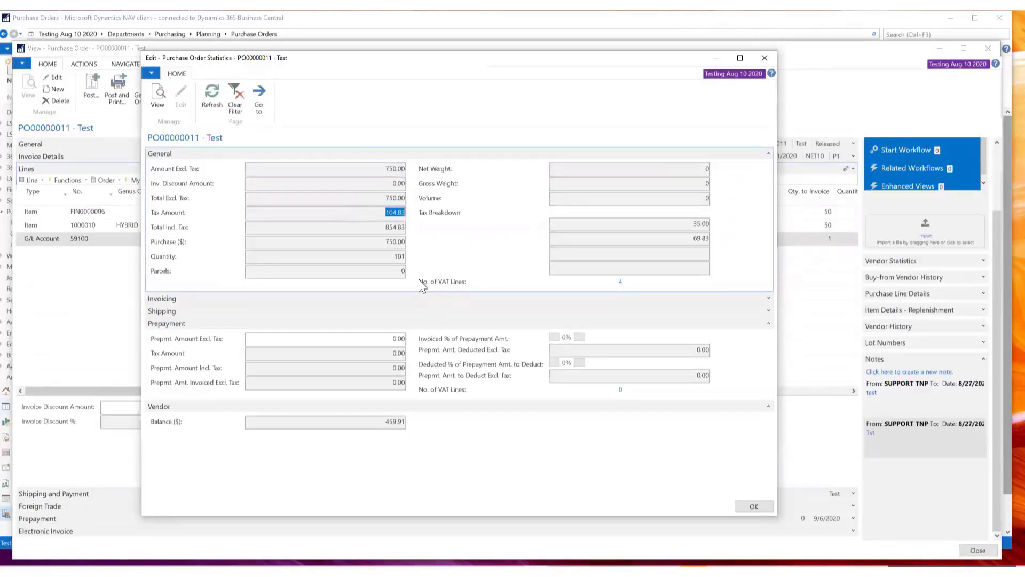
drag(365, 228, 431, 224)
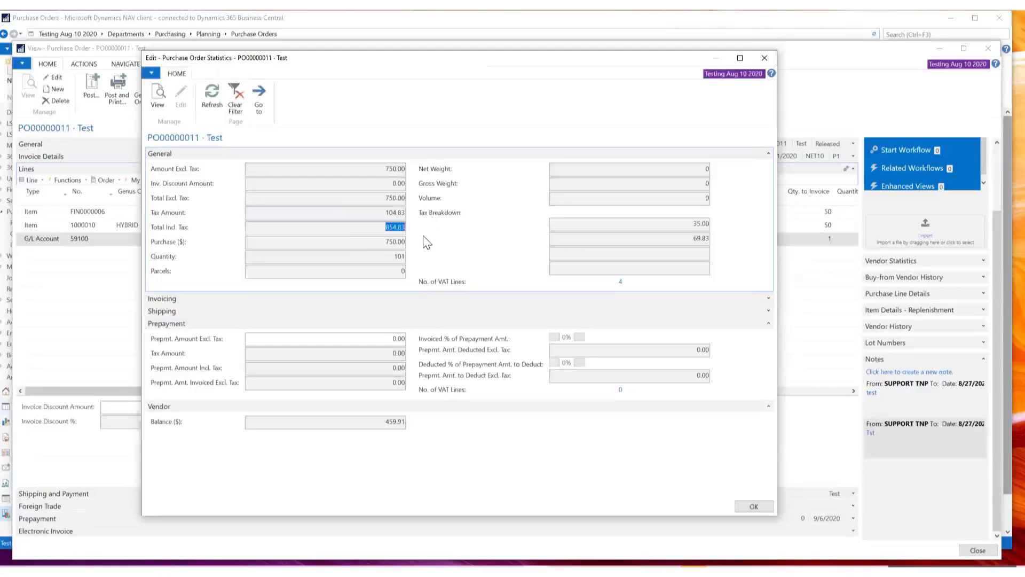
click(395, 213)
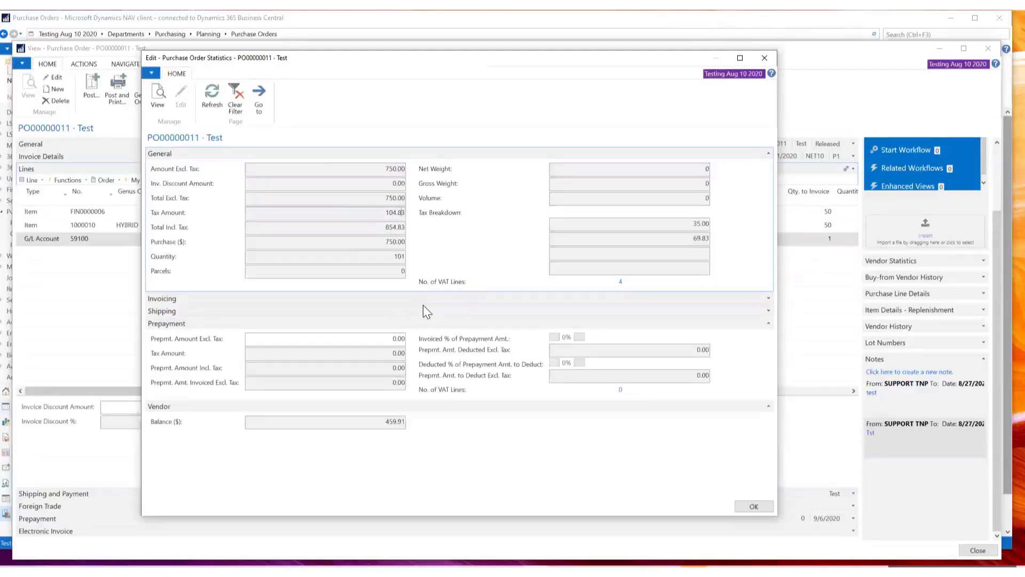
key(Tab)
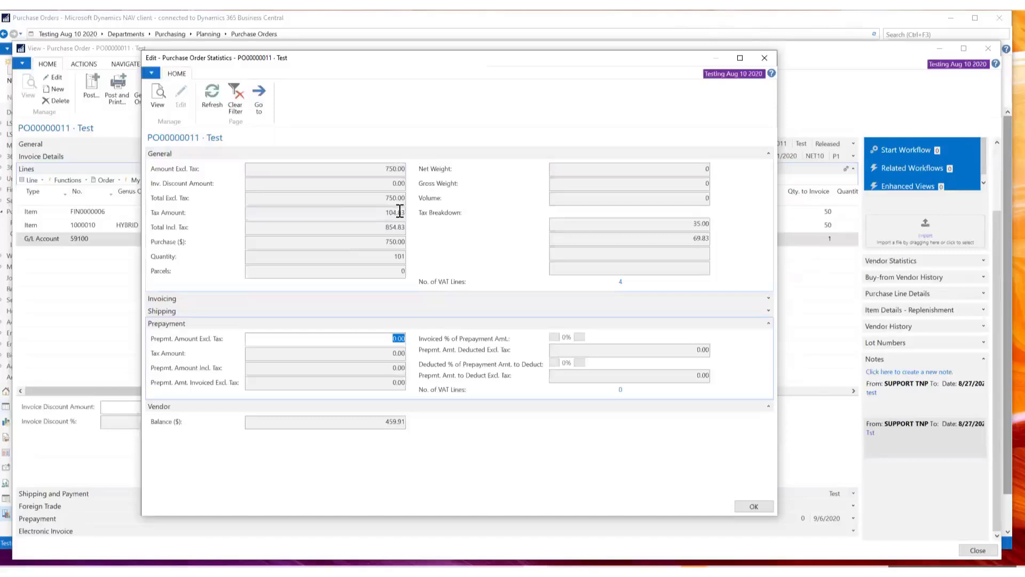
click(400, 212)
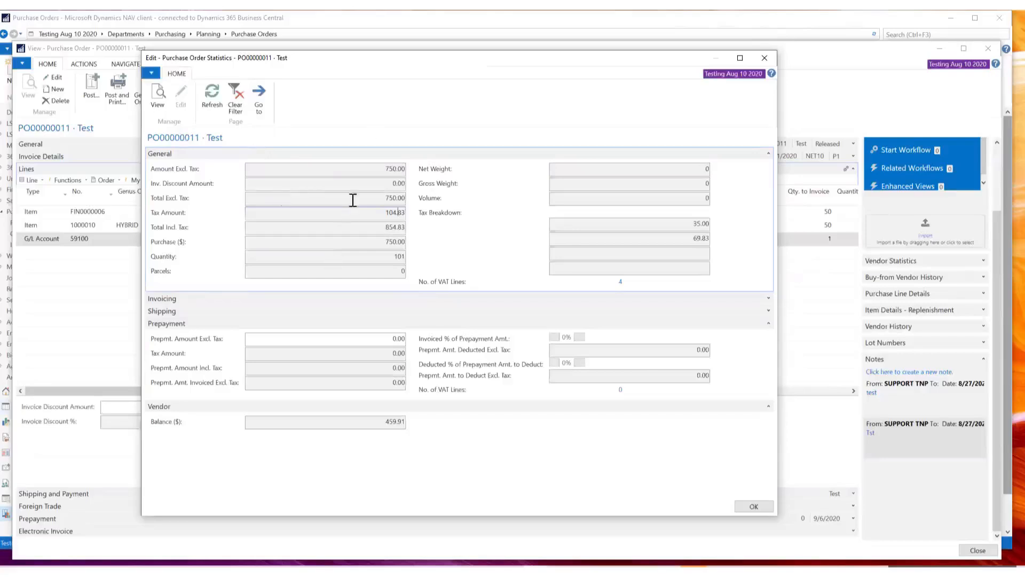
click(754, 506)
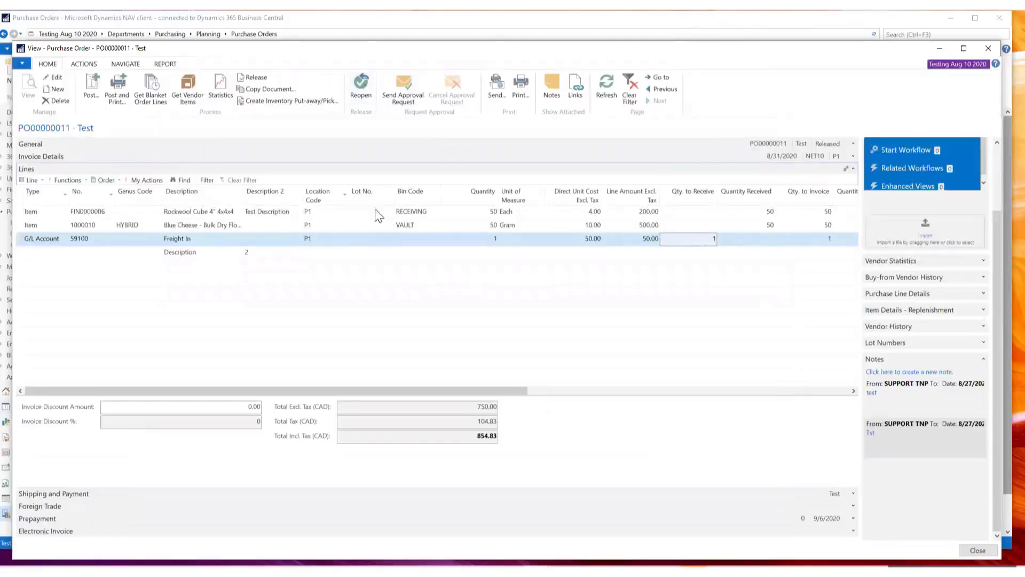
Step: Look up the purchase order's posted receipts and recheck its statistics
click(126, 64)
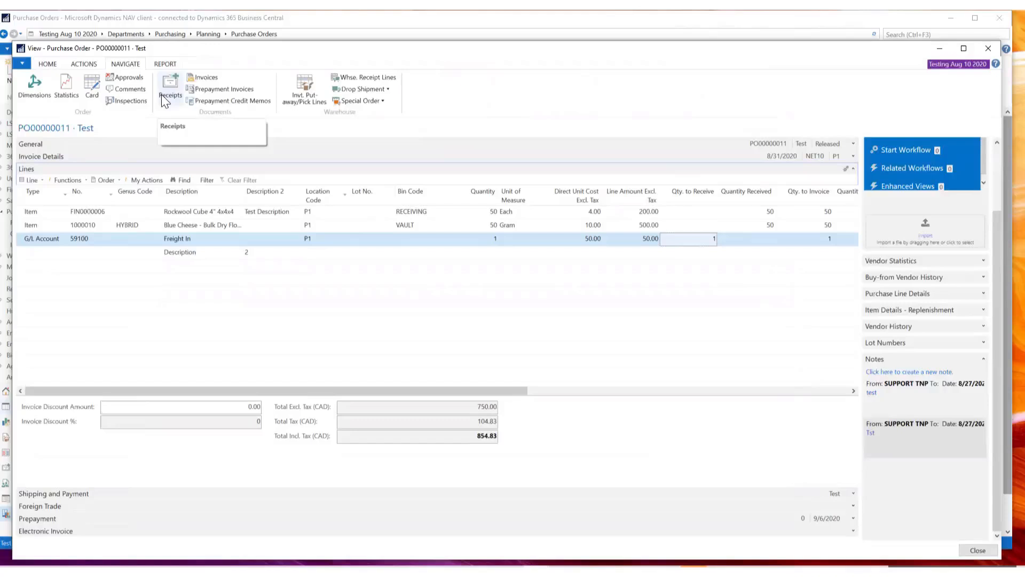
click(181, 87)
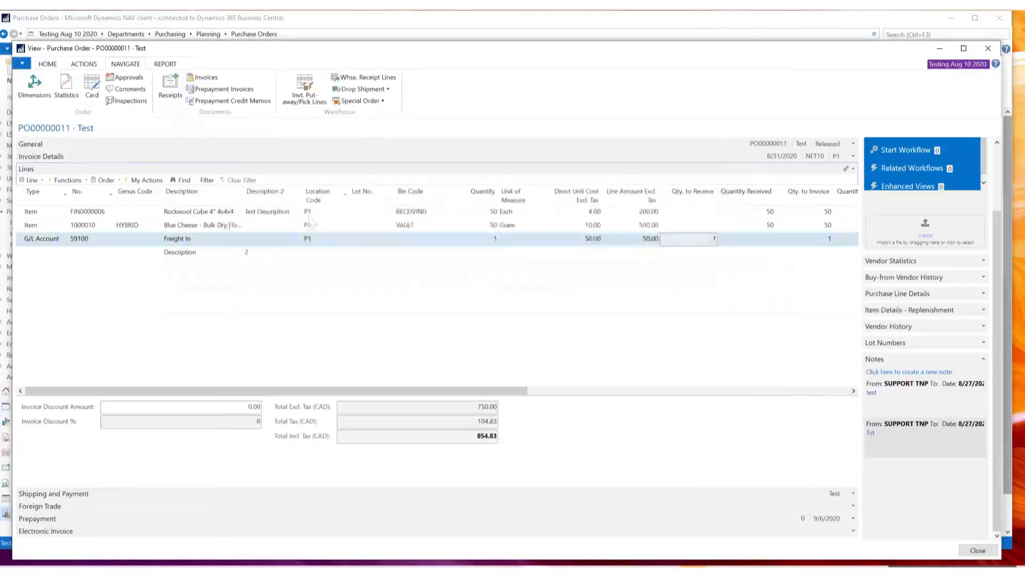
click(47, 65)
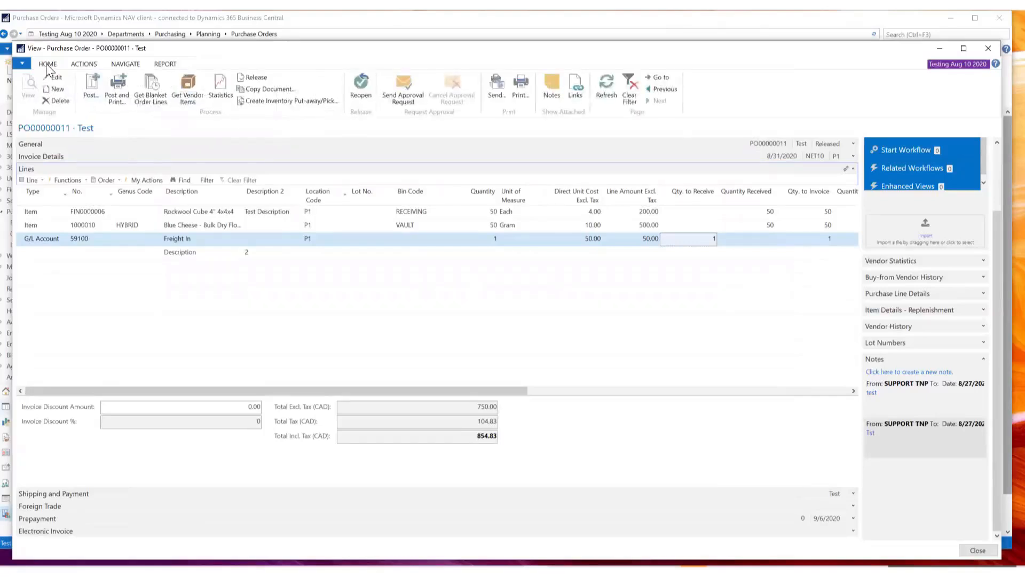
click(220, 87)
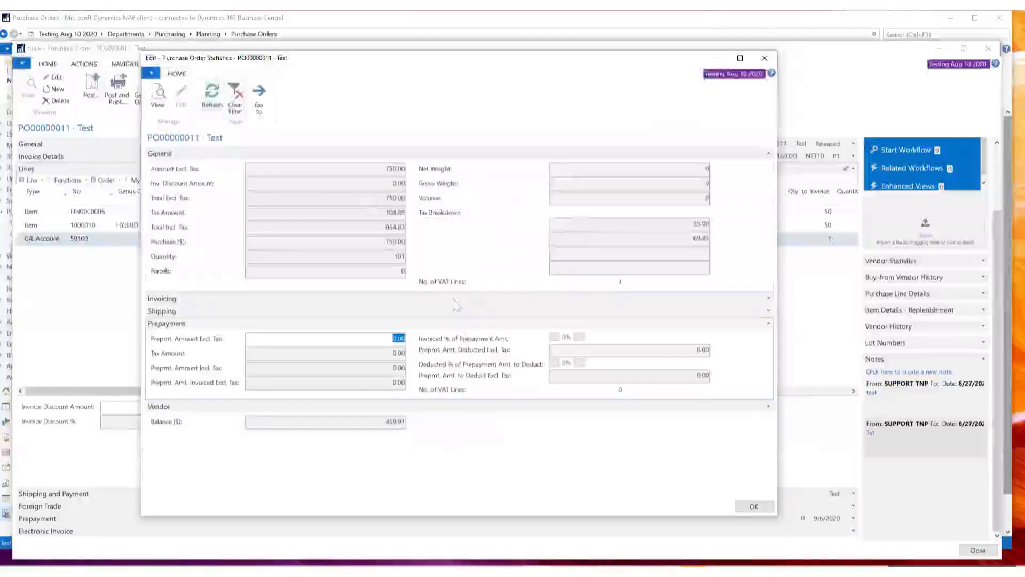
click(761, 60)
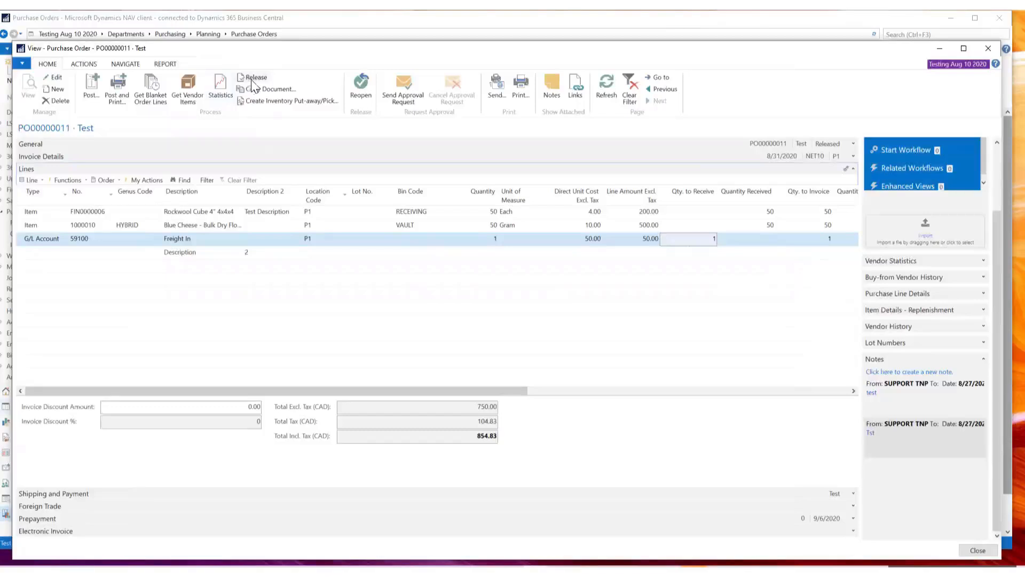
Step: Reopen the released purchase order and review the Invoicing and Shipping sections of its statistics
click(365, 89)
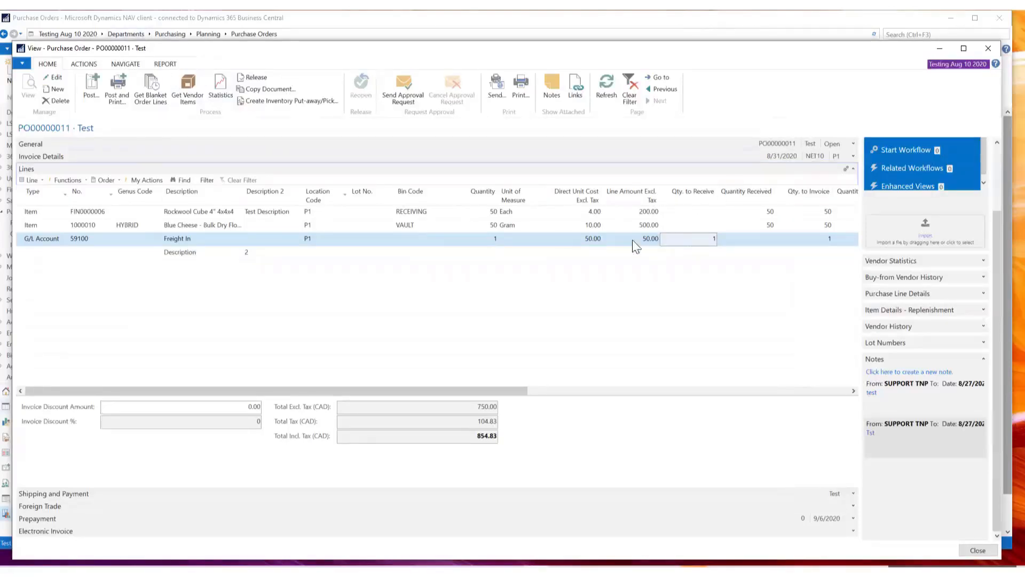
click(218, 96)
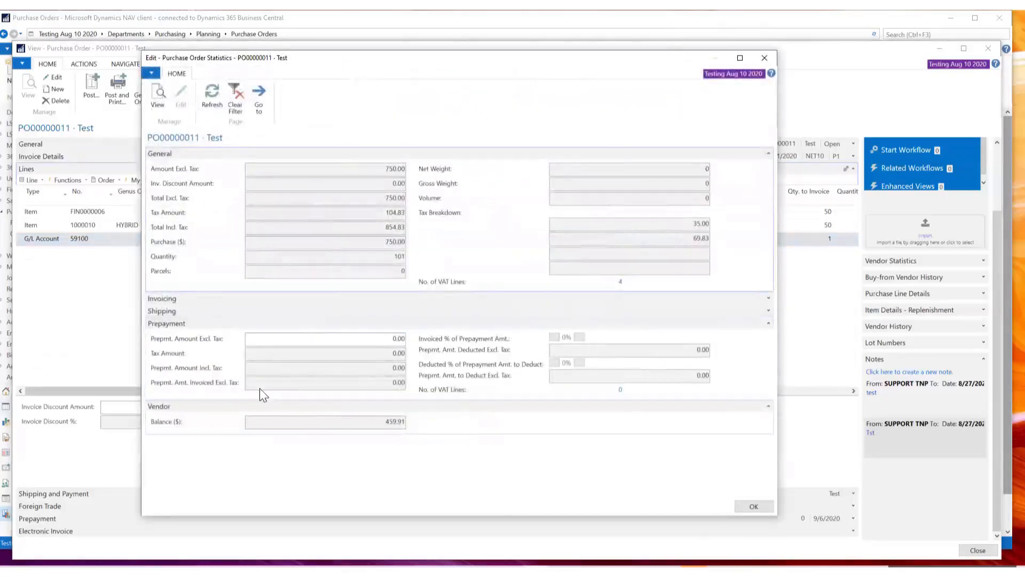
click(769, 299)
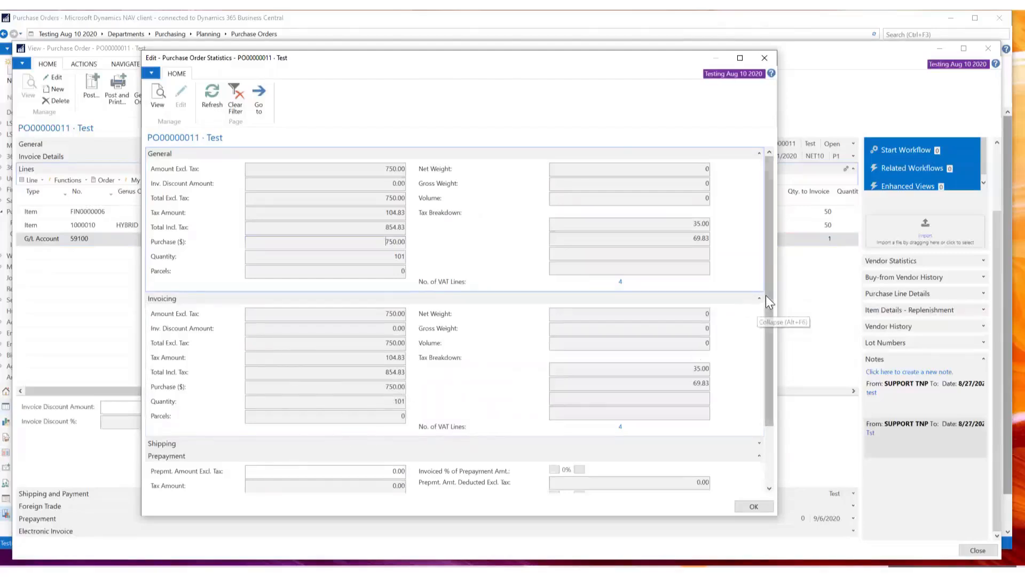
scroll(766, 296, down, 3)
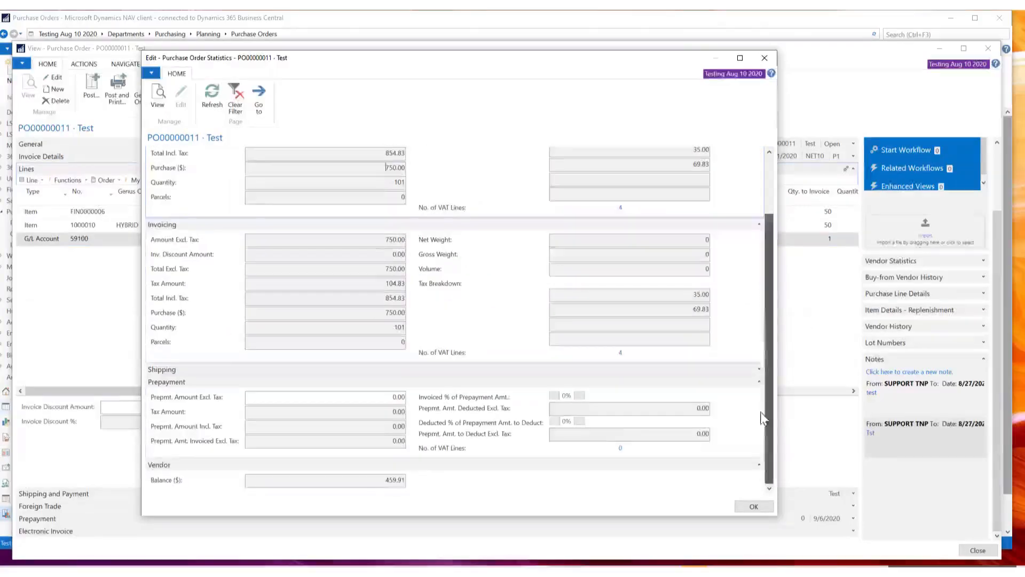
click(760, 370)
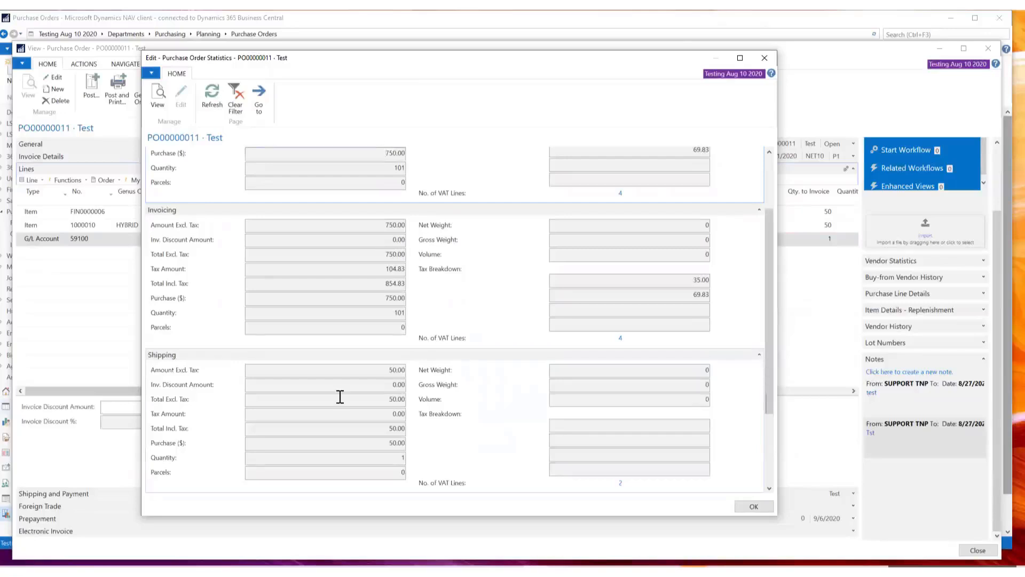
scroll(769, 252, down, 3)
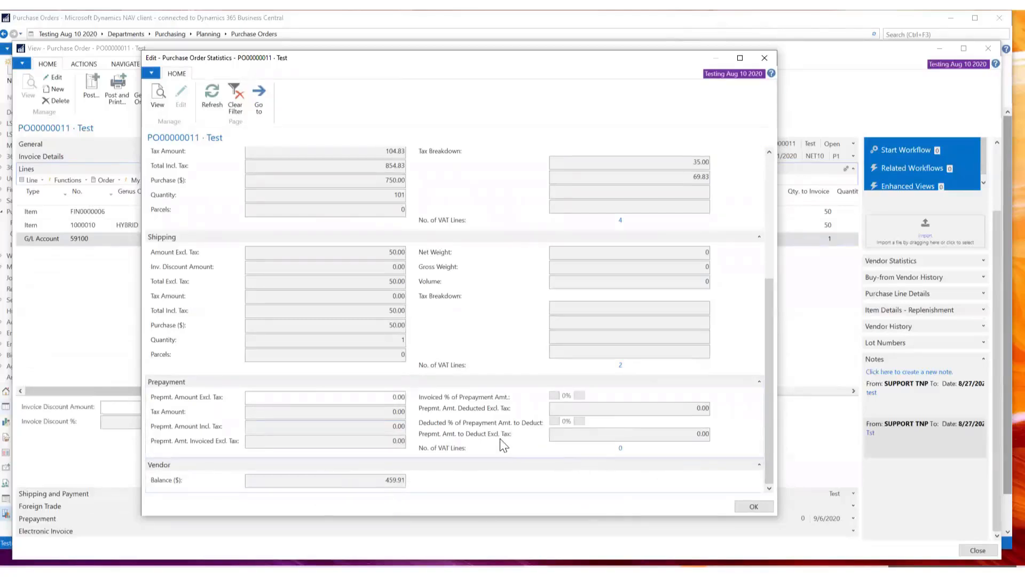
scroll(529, 357, up, 4)
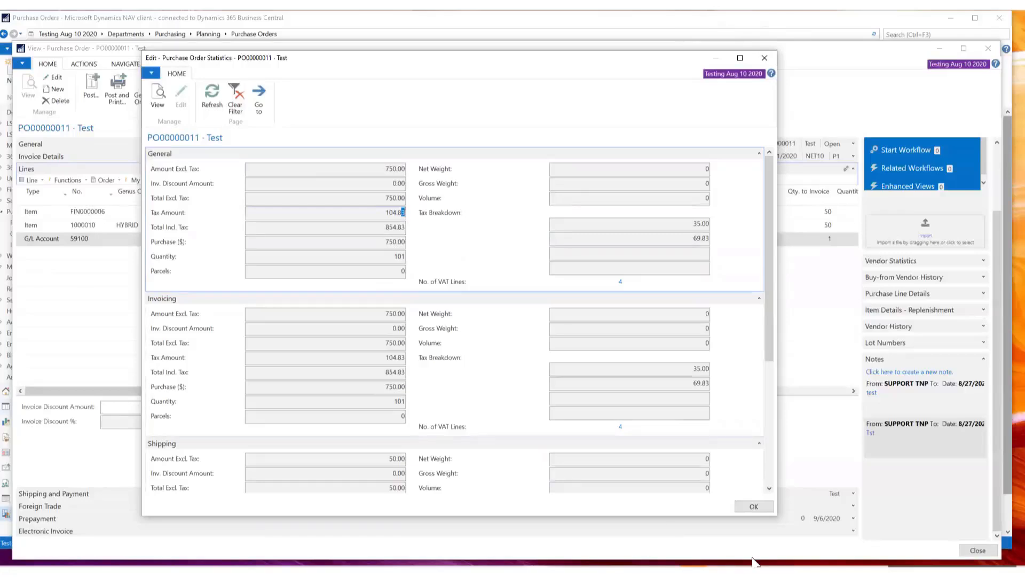
click(752, 505)
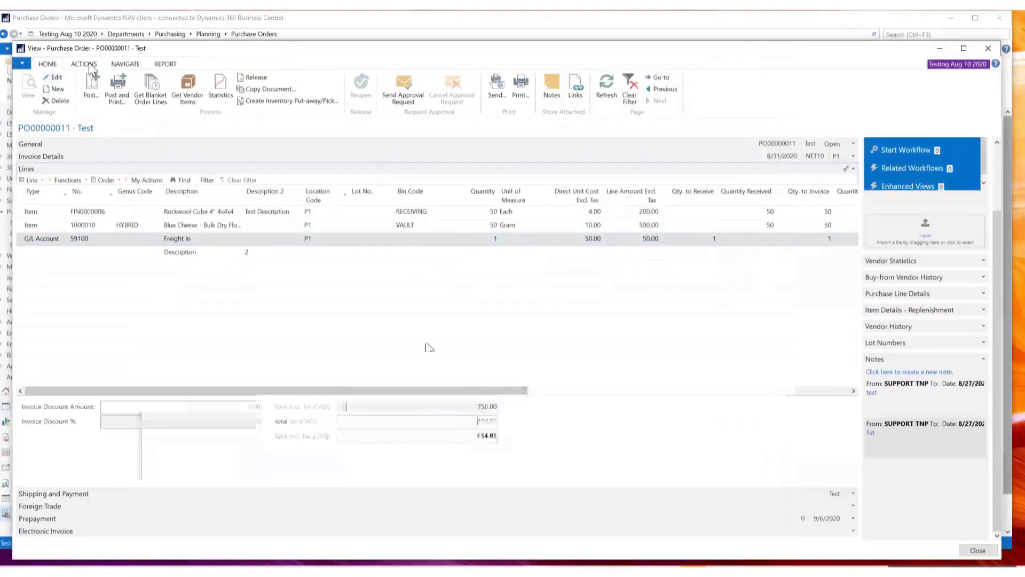
Step: Recheck the statistics with the purchase order in edit mode and exit the order without posting it
click(56, 77)
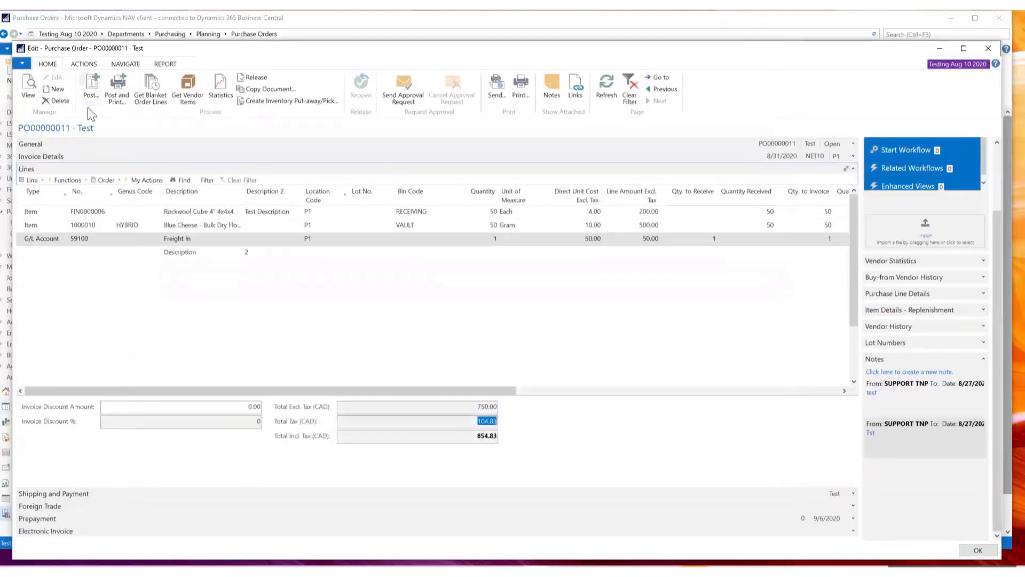
click(219, 91)
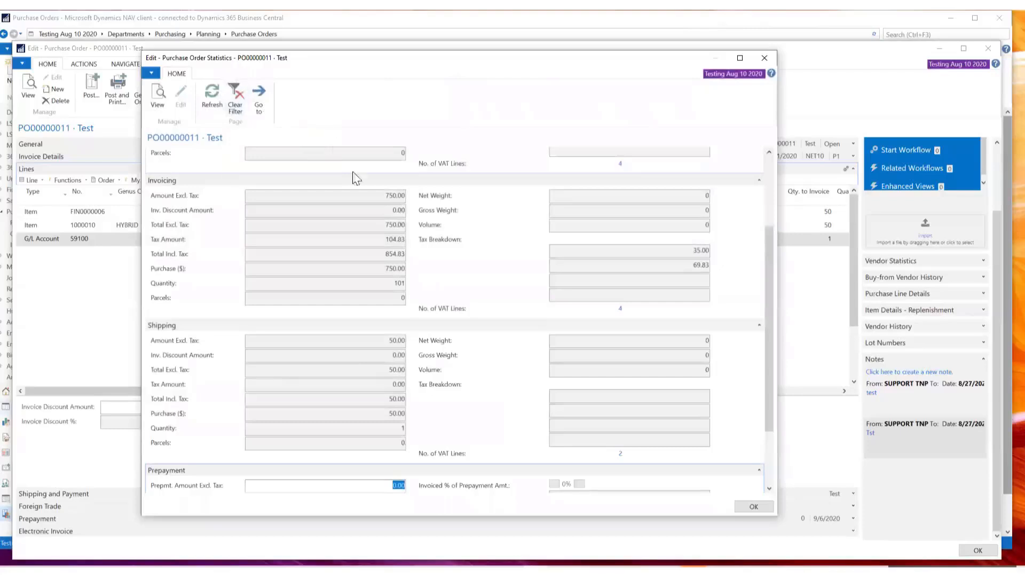
scroll(360, 270, down, 3)
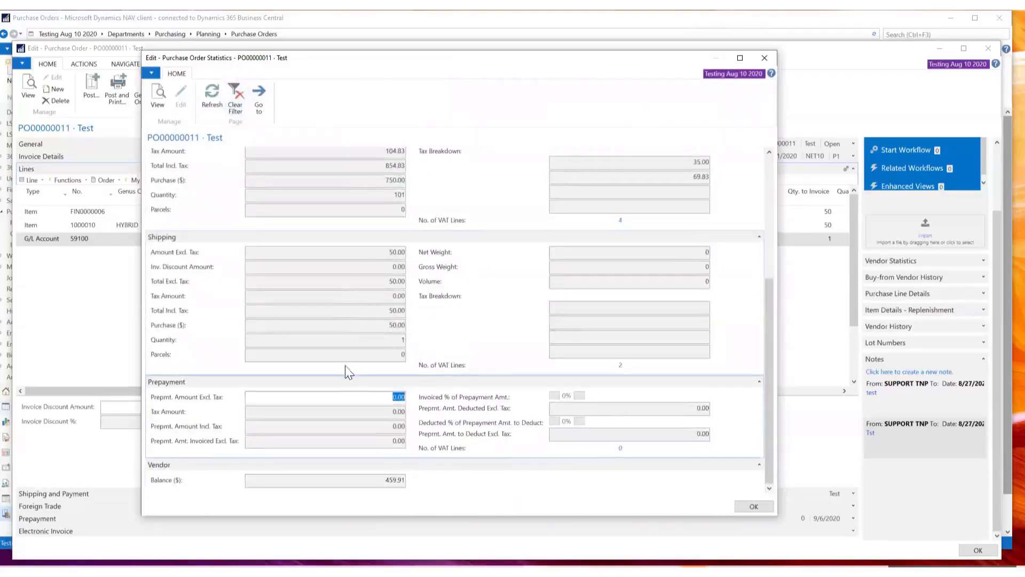
scroll(343, 368, up, 7)
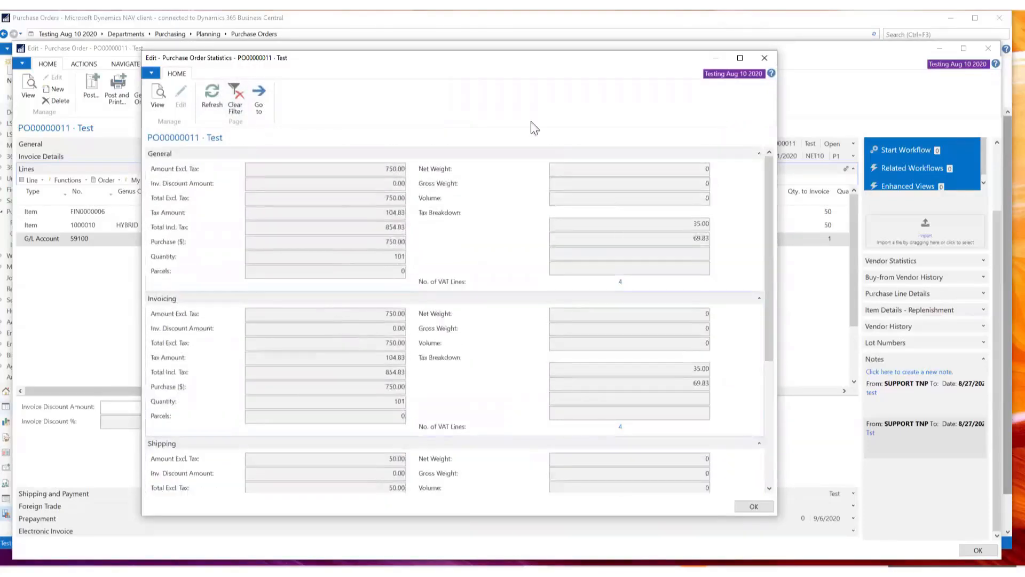
click(772, 57)
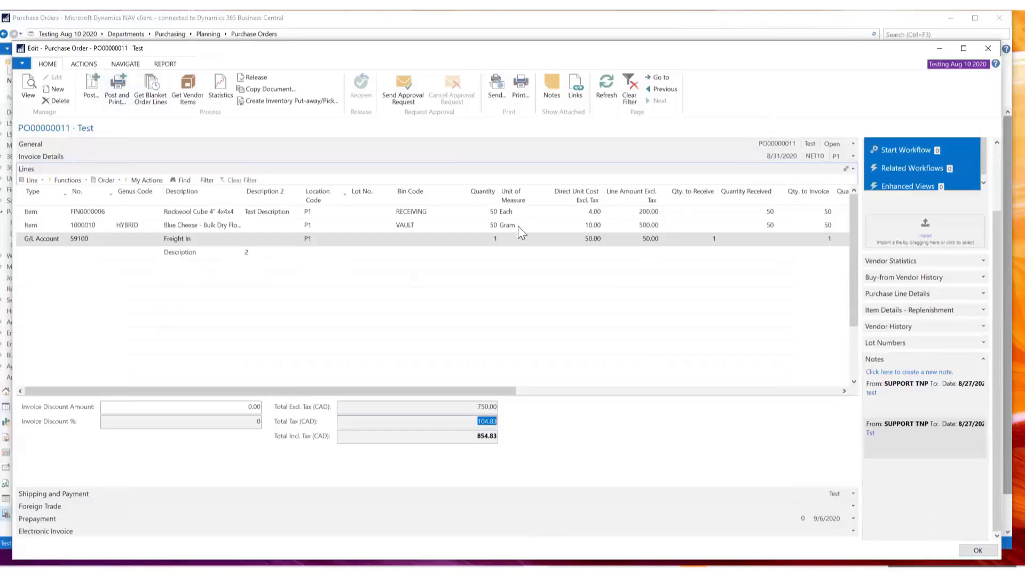
click(972, 551)
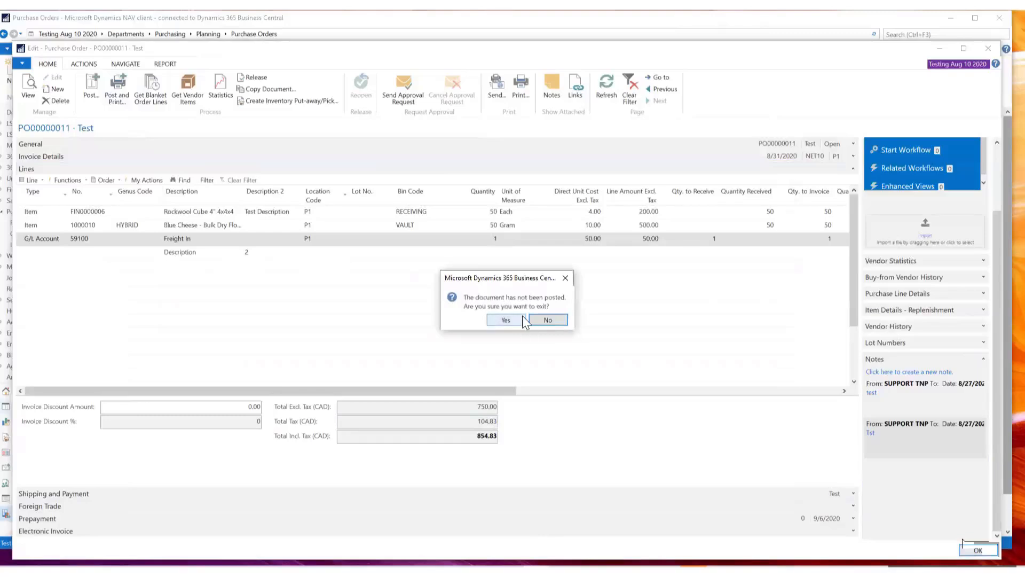
click(506, 320)
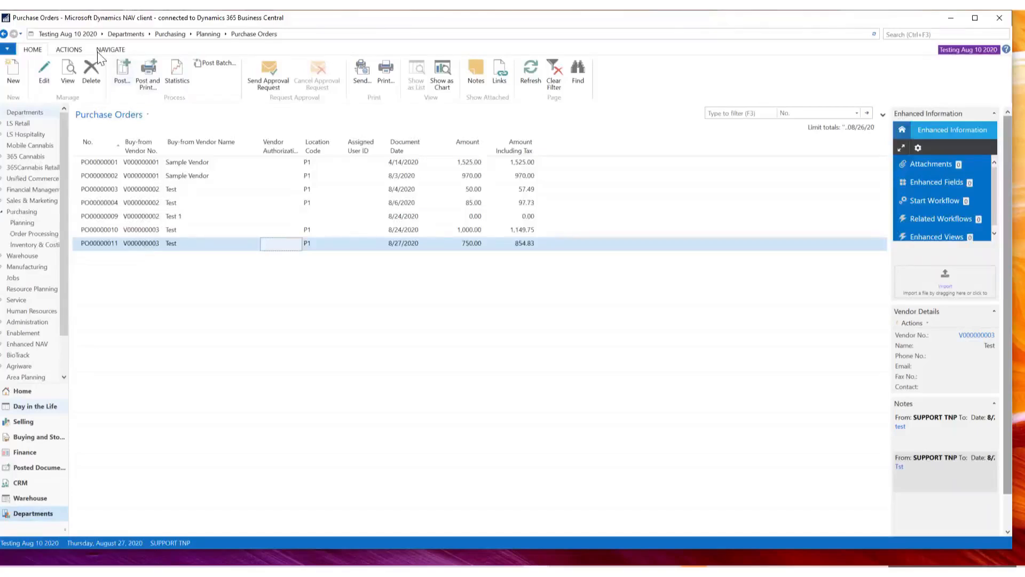
Step: Preview the purchase document test report for the selected order, review its lines and tax totals, and close the preview
click(68, 50)
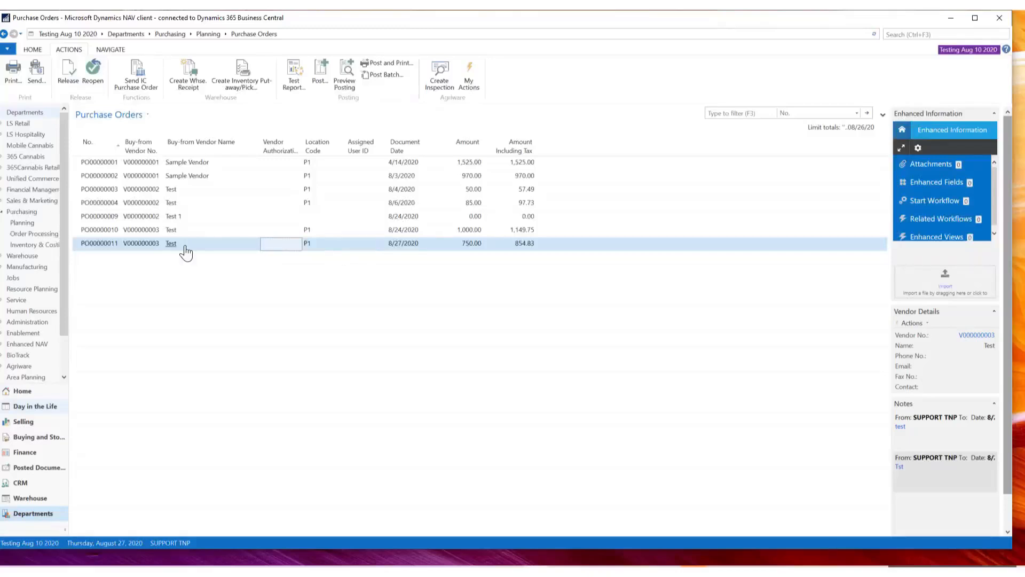
click(293, 79)
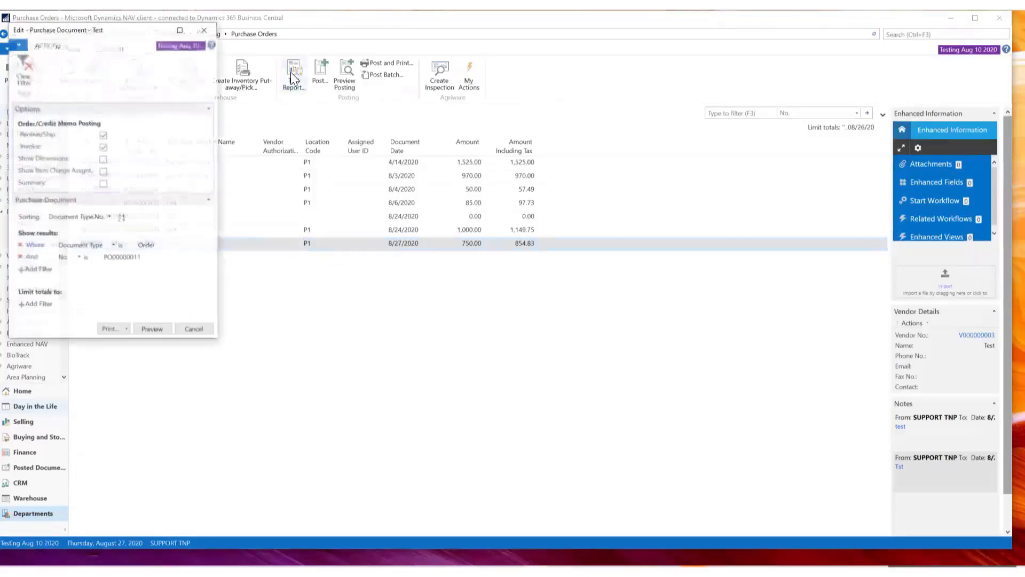
drag(125, 38, 436, 131)
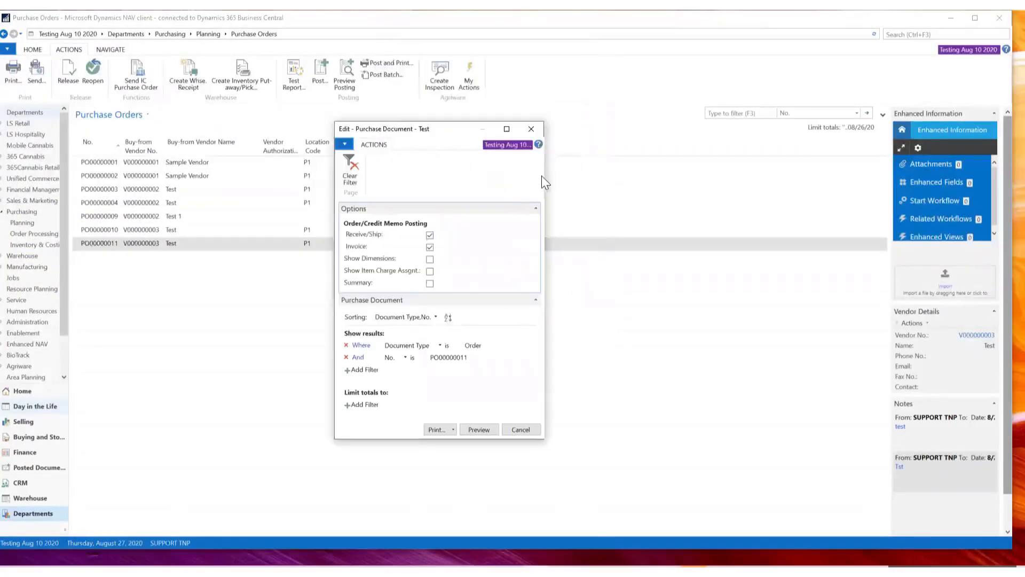
click(479, 430)
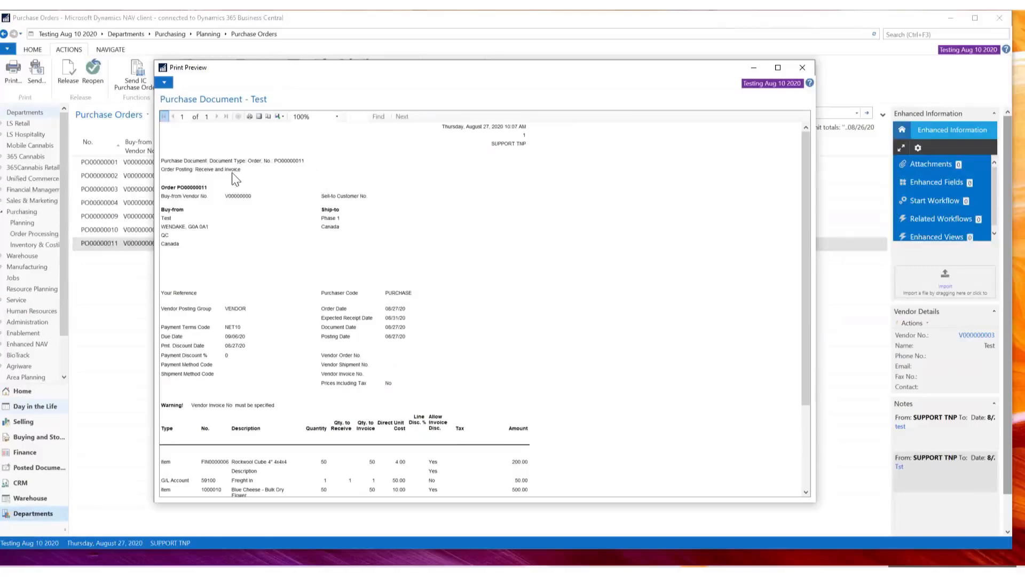
scroll(625, 278, down, 3)
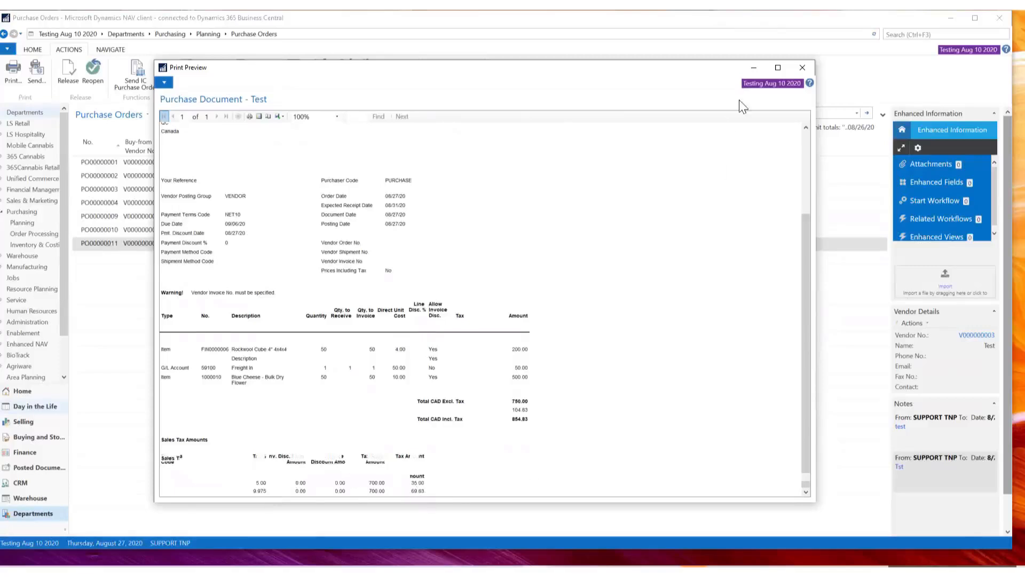
click(803, 68)
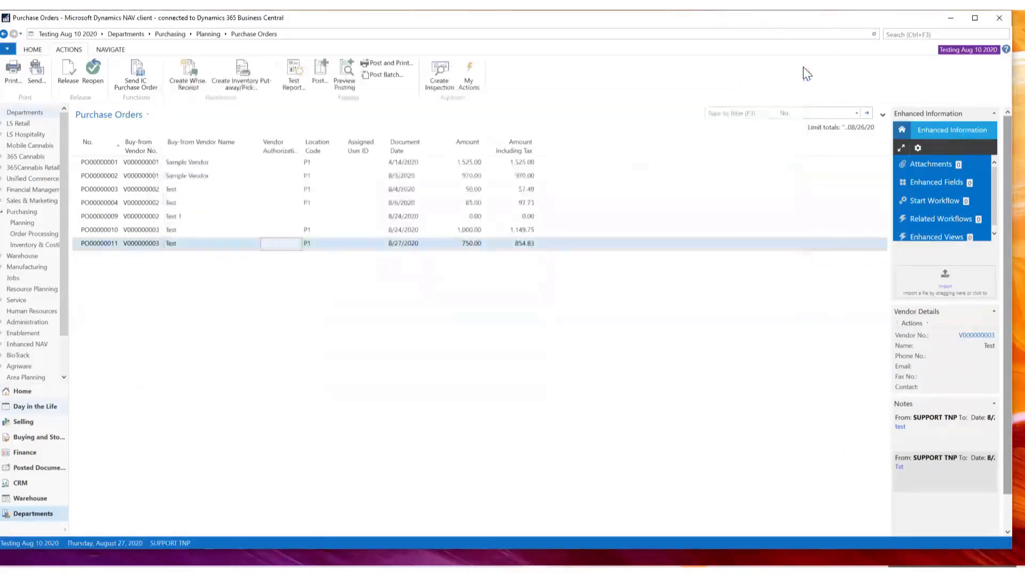
Step: Look up Purchases & Payables Setup, review its General and Number Series settings, and close it
click(929, 33)
text(pur)
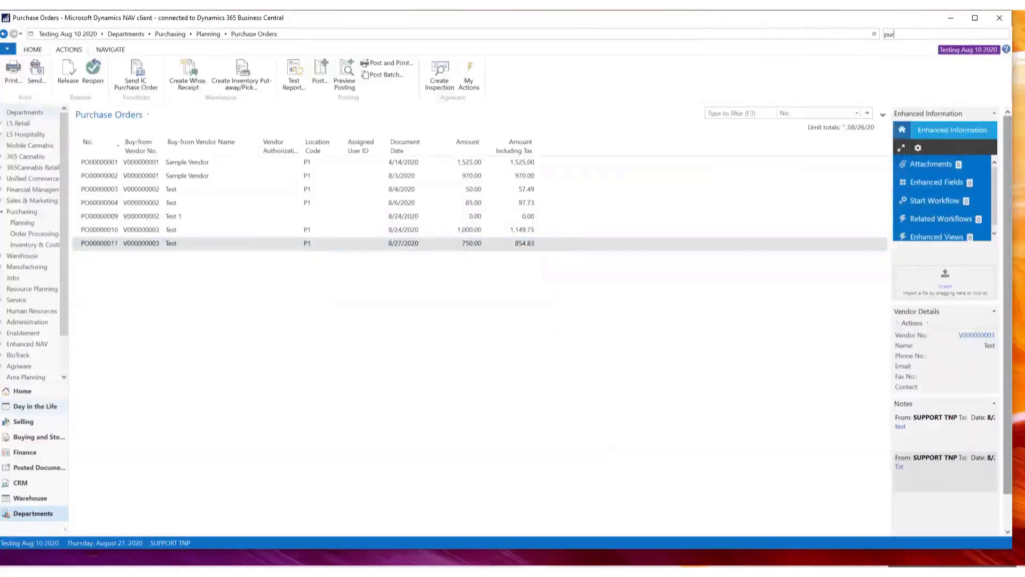
text(c set)
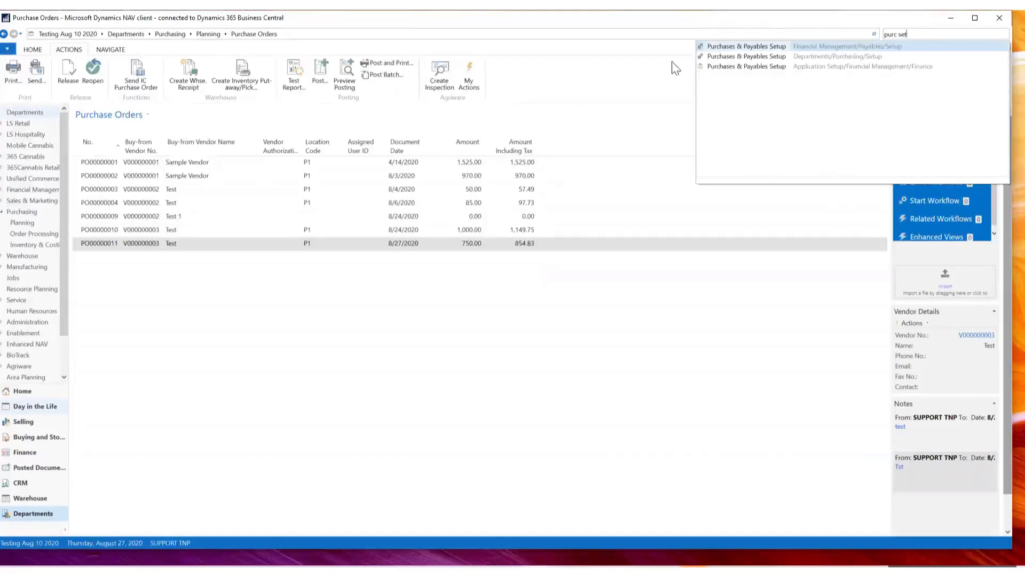
click(739, 48)
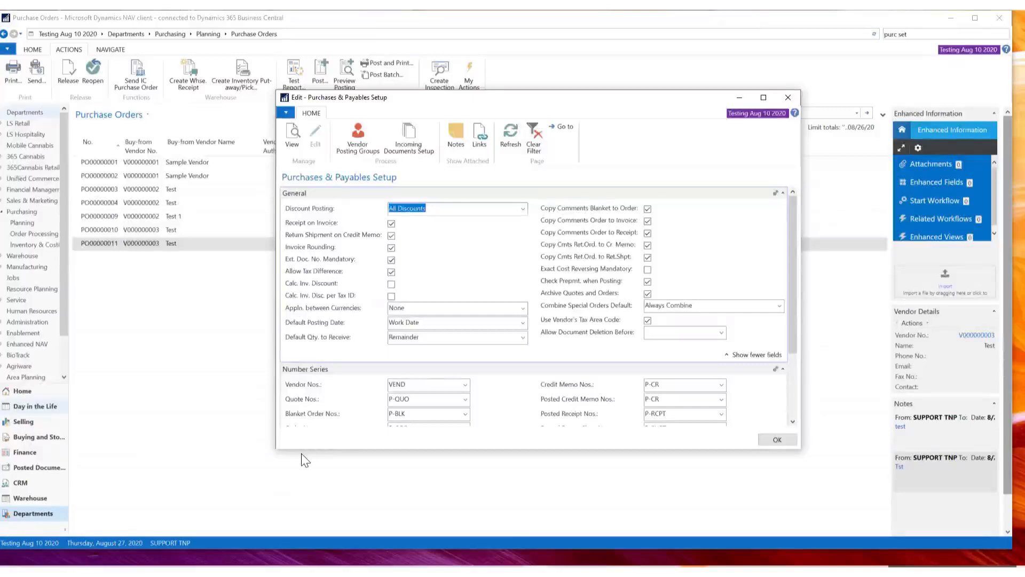
drag(300, 449, 298, 515)
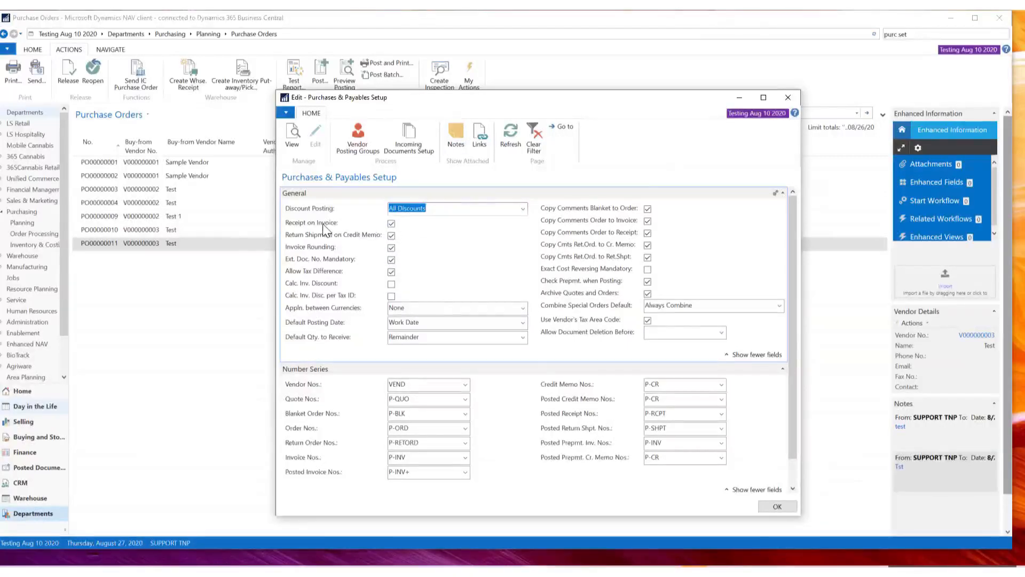
mouse_move(309, 233)
scroll(477, 307, down, 1)
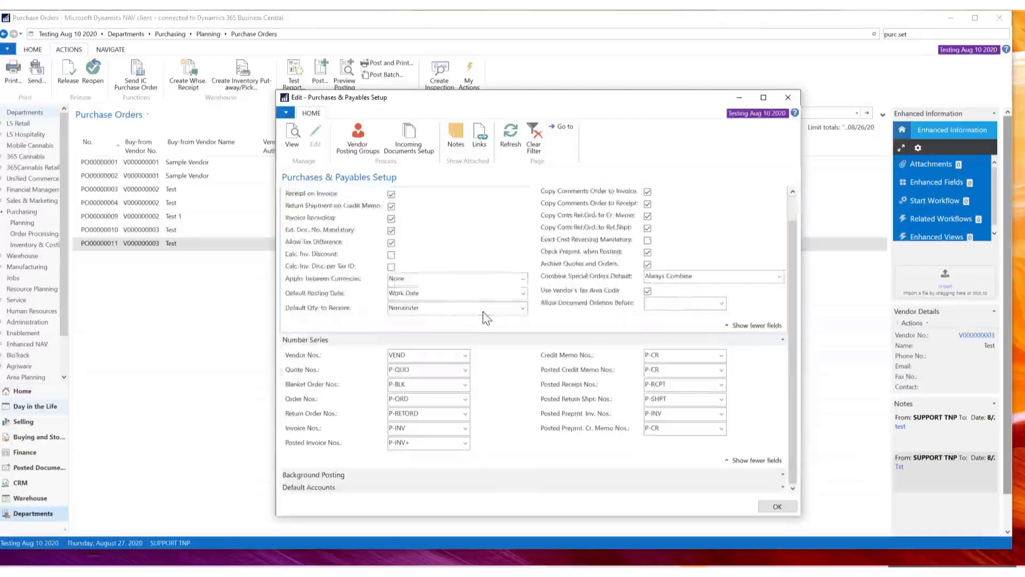
scroll(485, 318, up, 1)
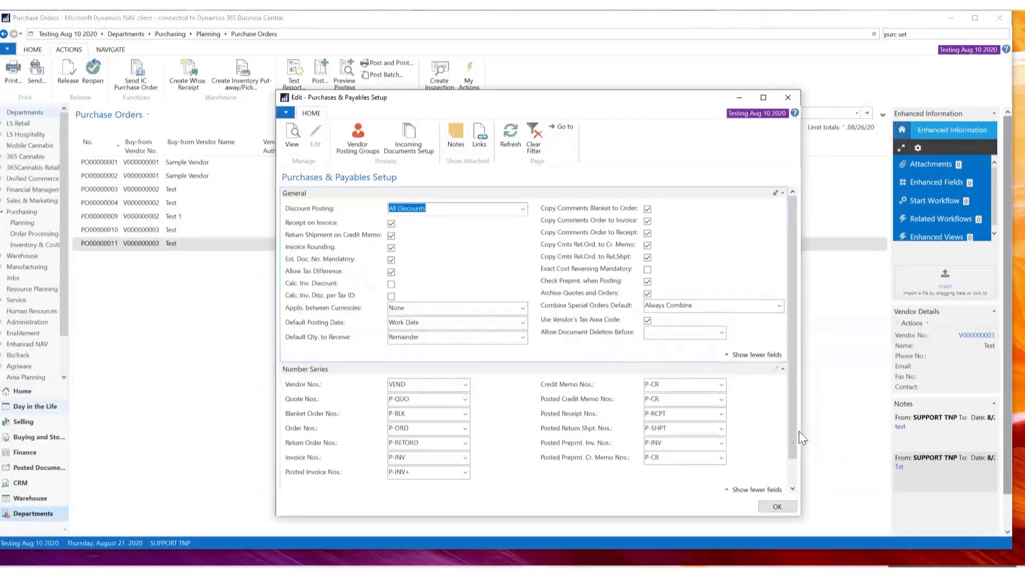
click(793, 96)
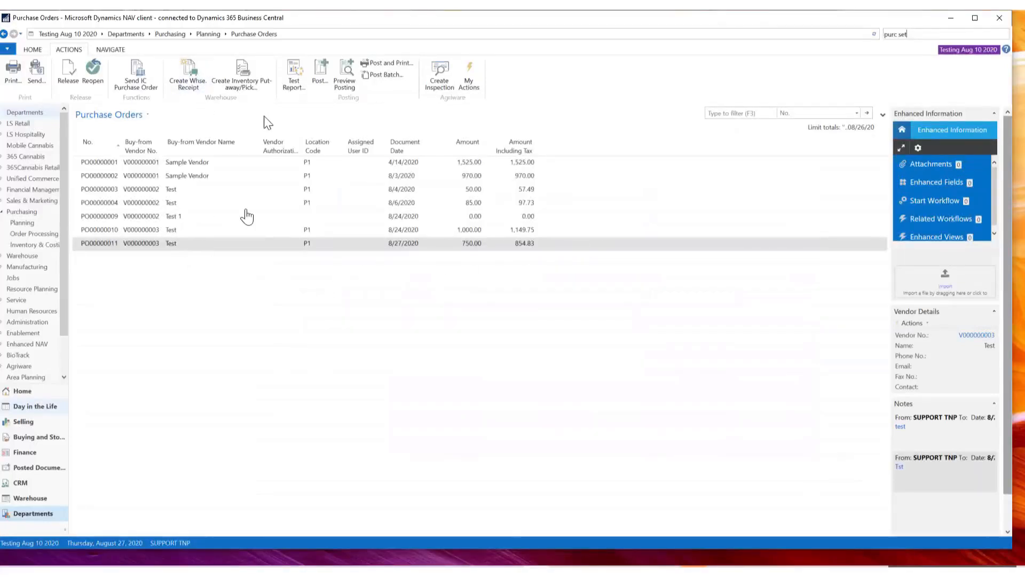
Step: Try to preview the selected purchase order's posting from the order list, and open that order for editing
click(349, 85)
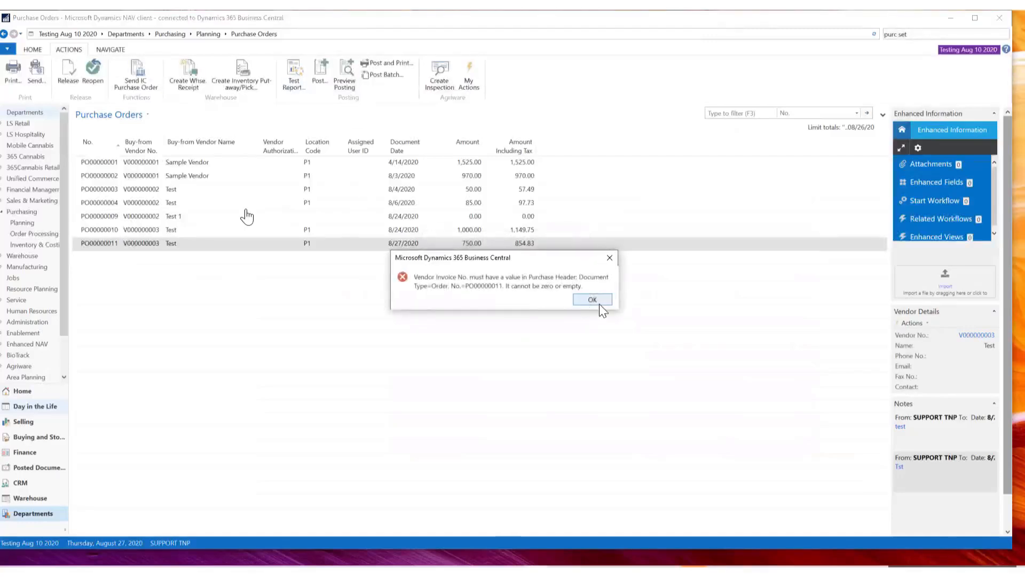
click(603, 299)
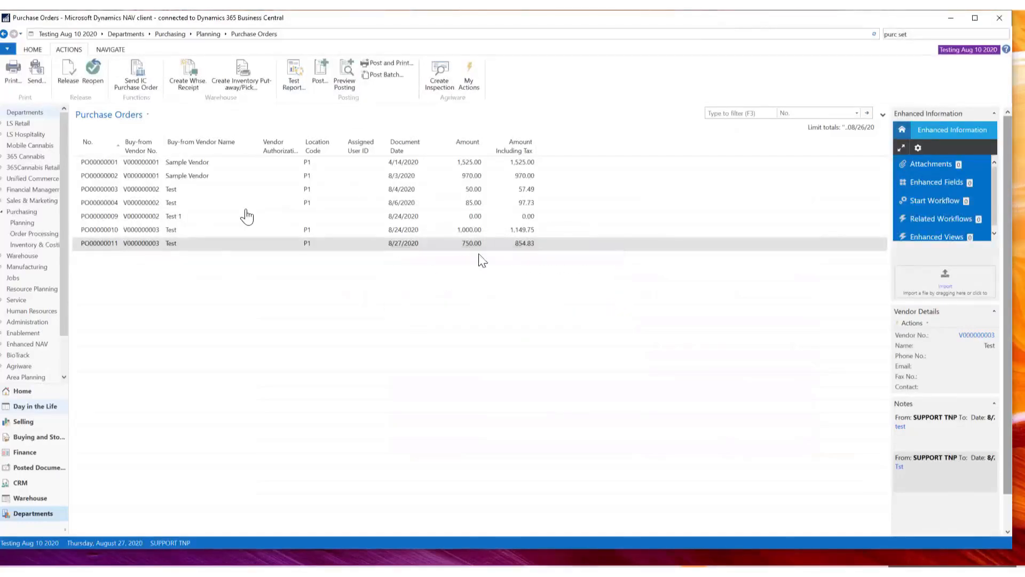
click(113, 248)
double_click(115, 251)
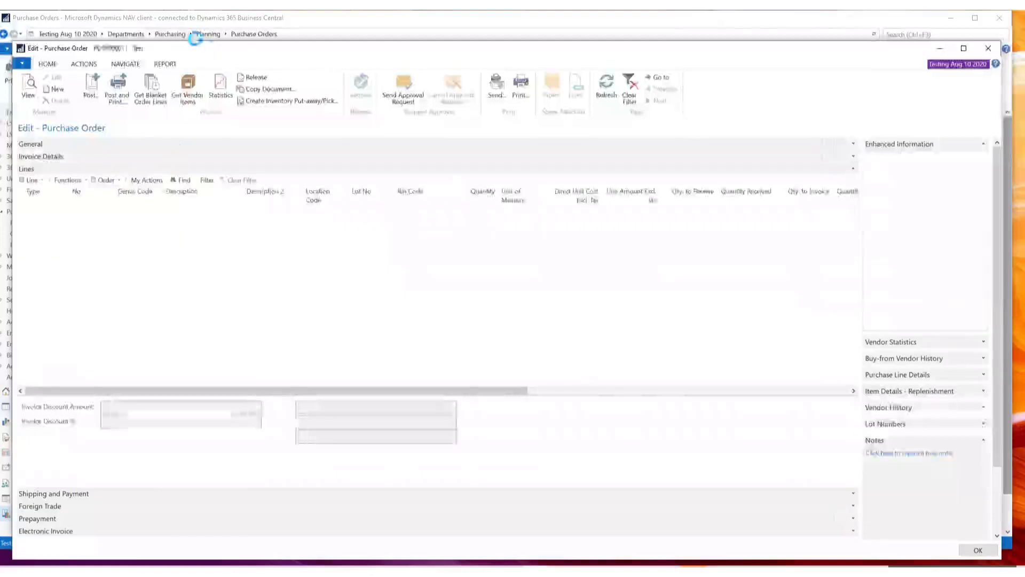
Step: Look through the commands available in the open purchase order and try to preview its posting from there
click(128, 63)
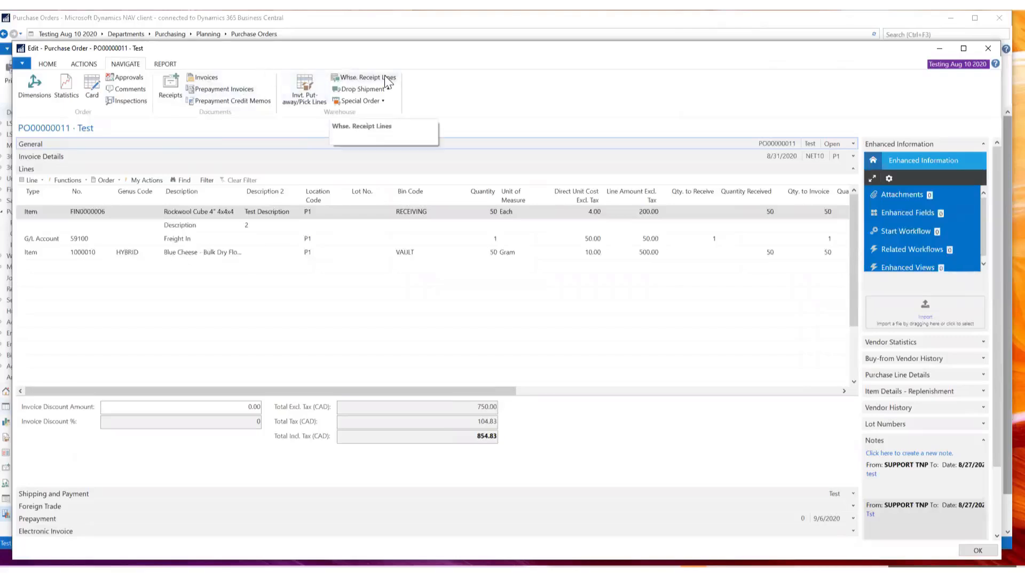
click(166, 63)
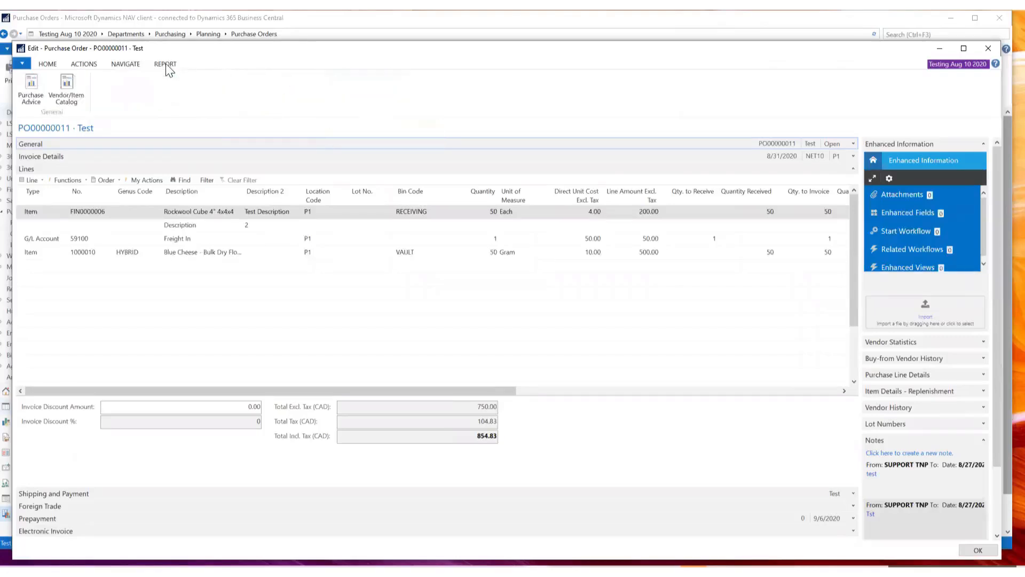
click(91, 64)
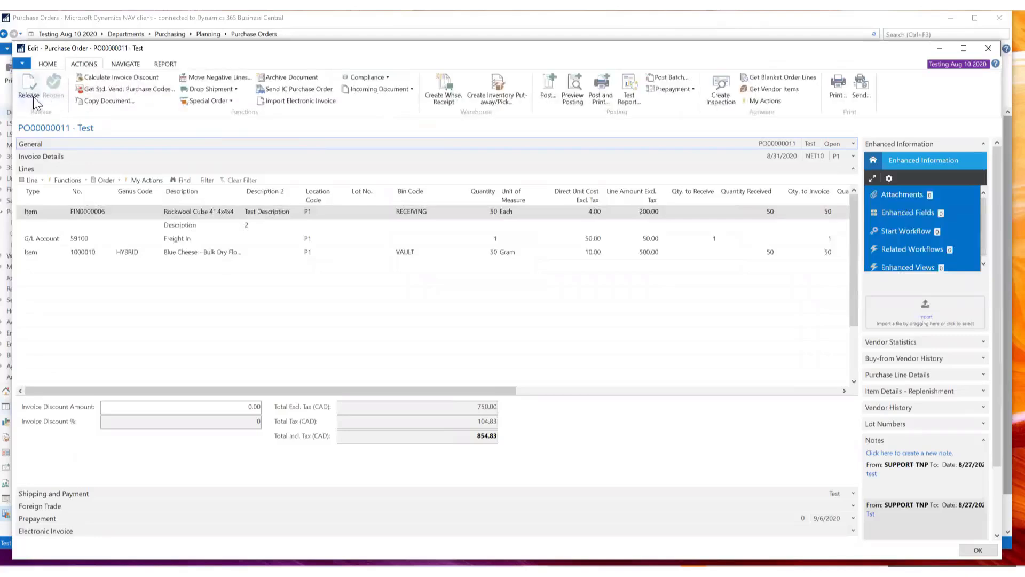
click(43, 64)
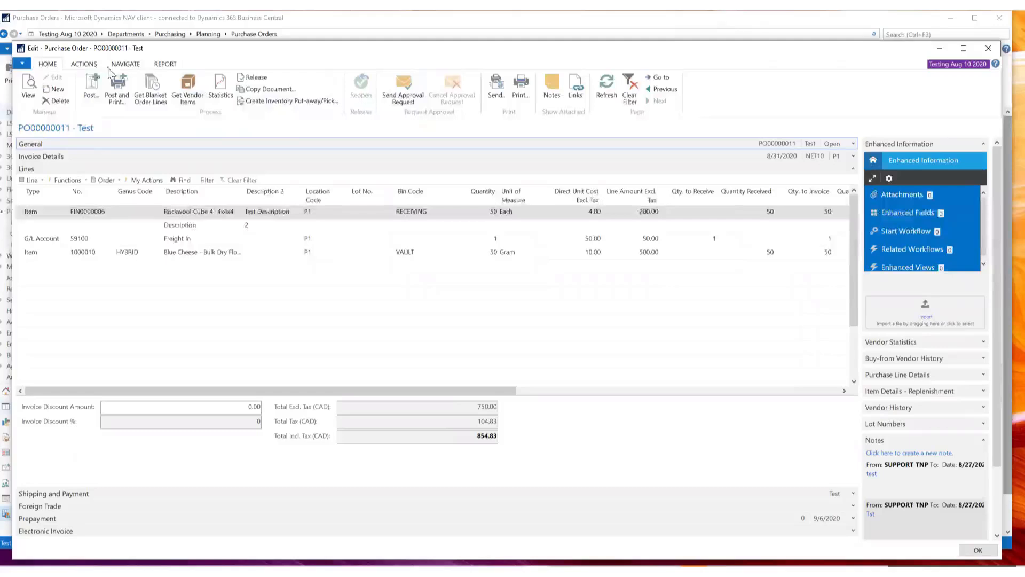
click(83, 65)
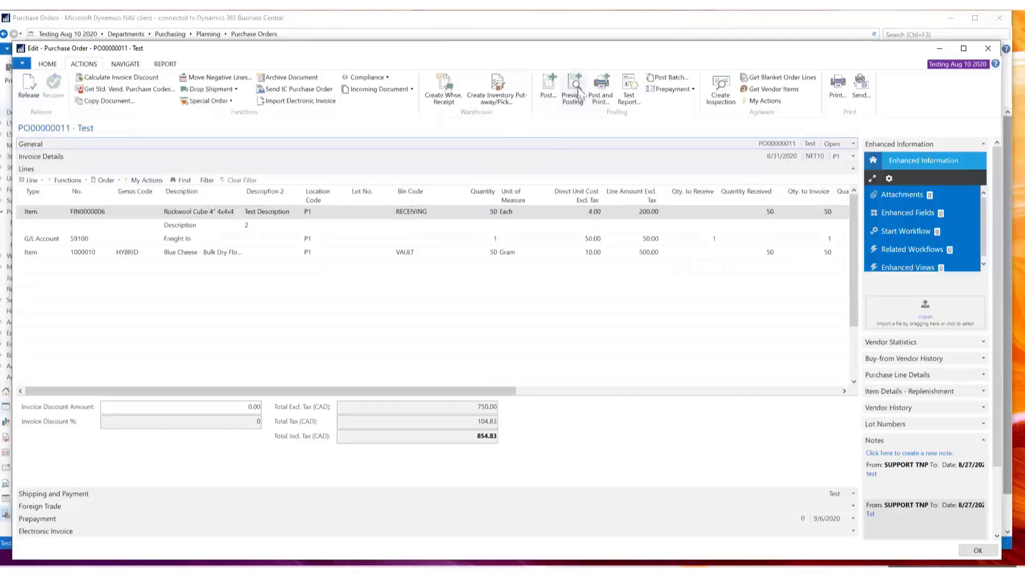
click(581, 109)
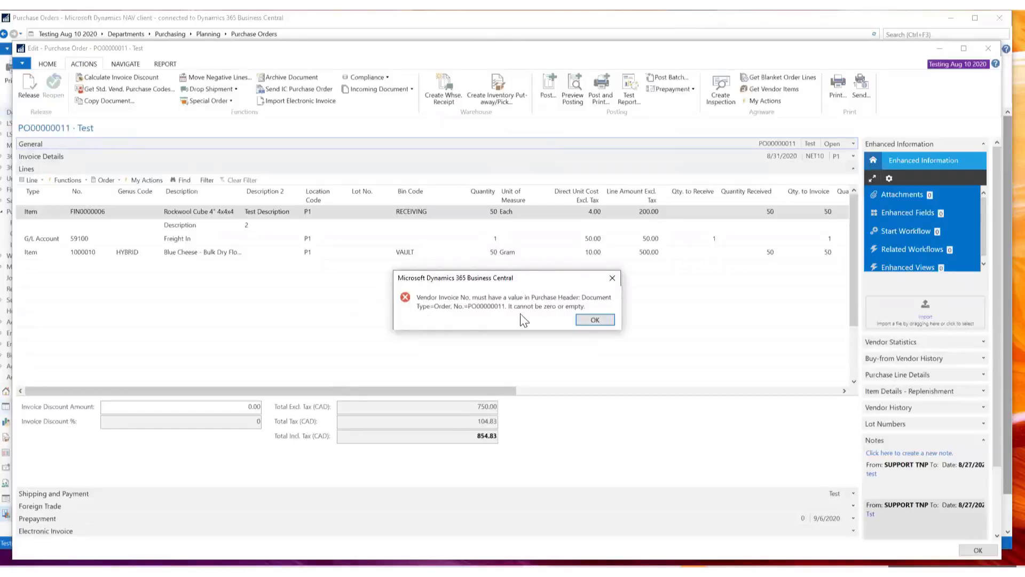
click(593, 320)
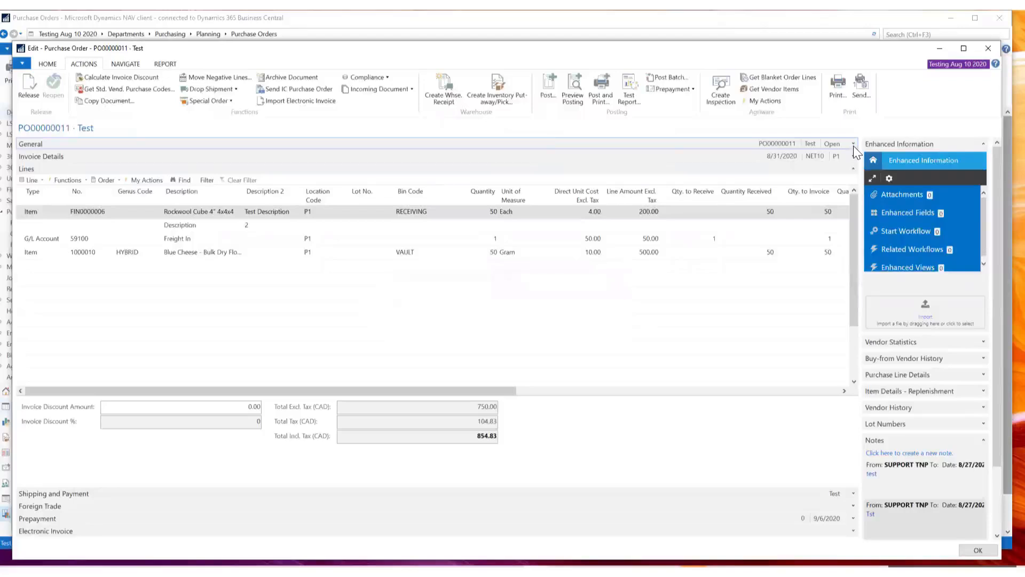
Step: Expand the purchase order's general details and enter 000 TEST DC as the Vendor Invoice No
click(853, 144)
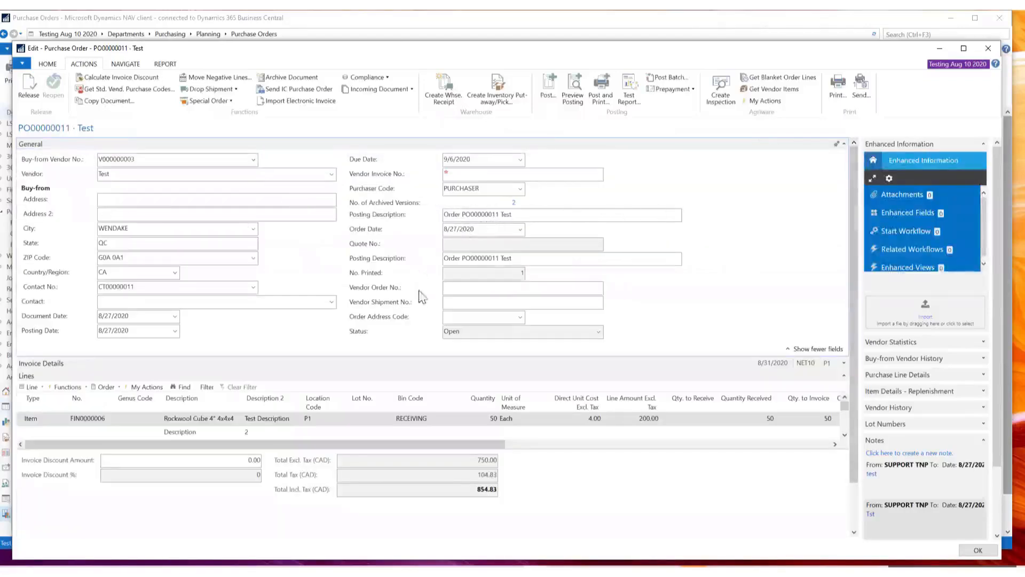
click(472, 175)
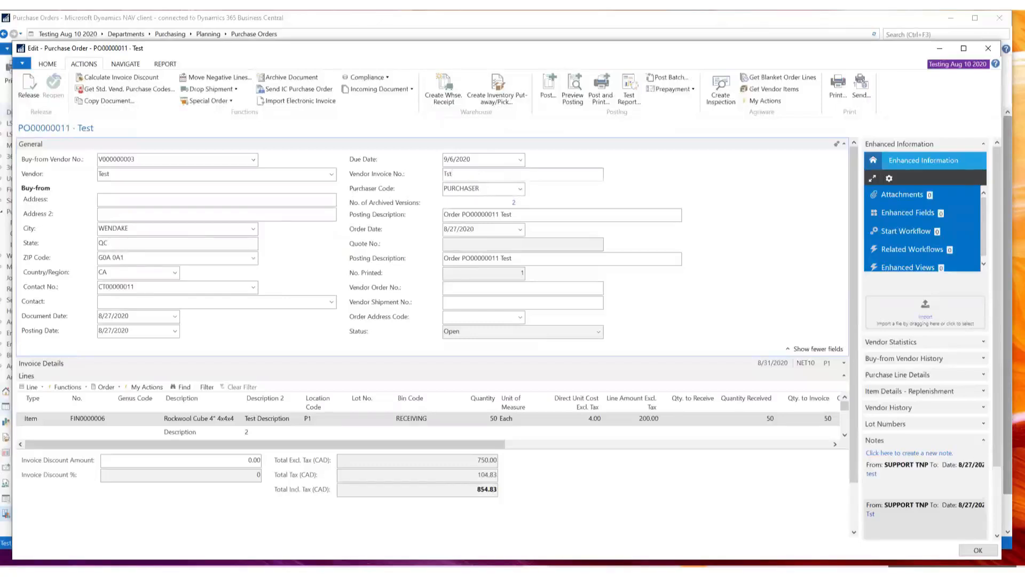
text(Tst)
key(BackSpace)
key(BackSpace)
text(000)
text(DC)
Step: Preview the purchase order's posting and examine its G/L entries in a widened list
click(573, 99)
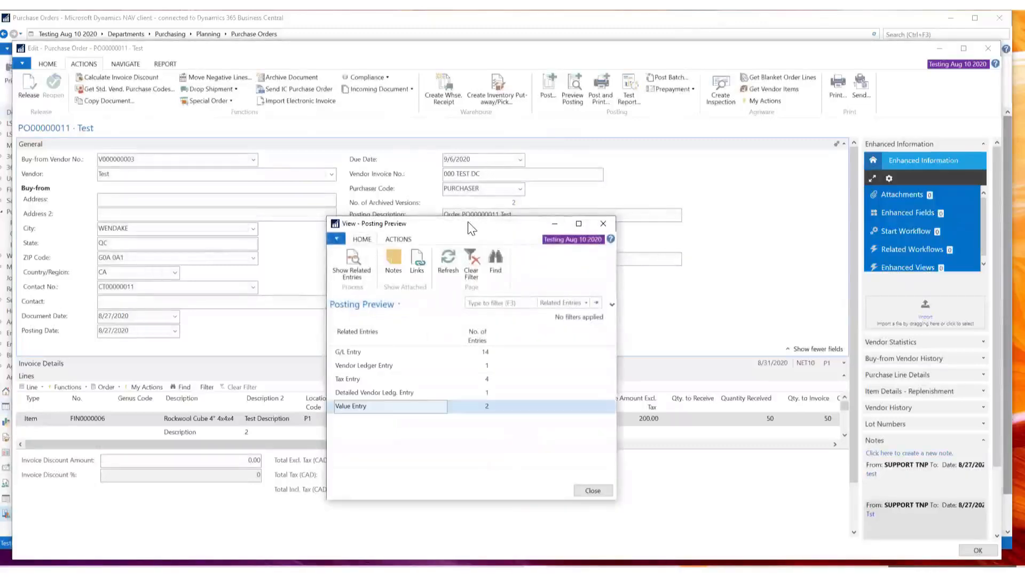
drag(469, 228, 722, 183)
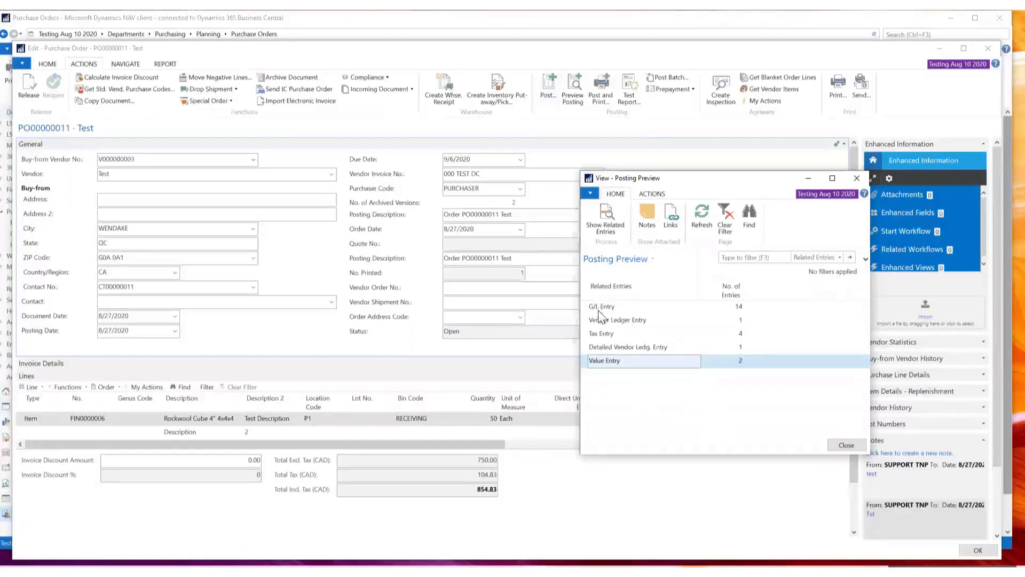
click(738, 308)
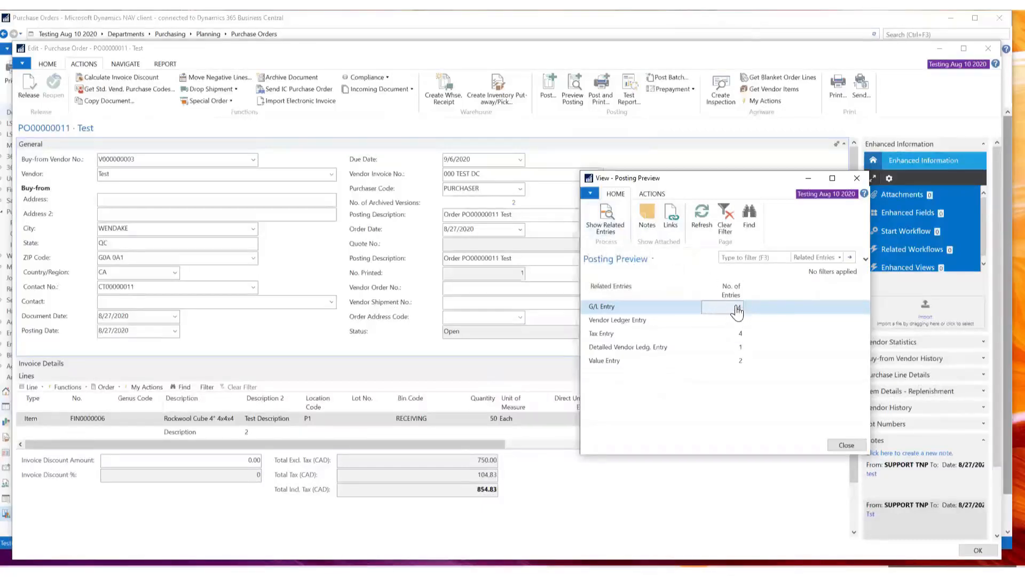
click(739, 309)
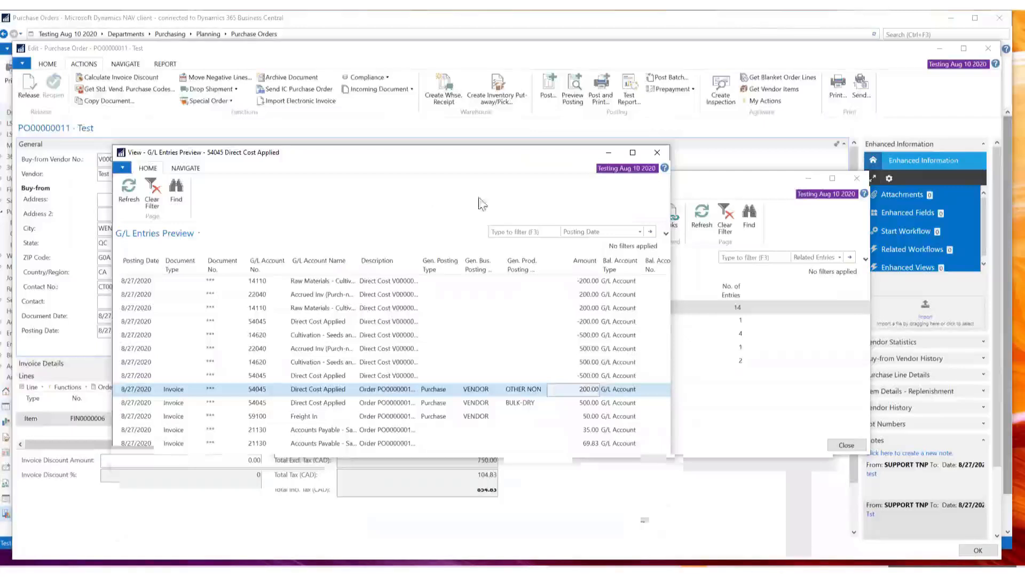
drag(670, 182, 702, 183)
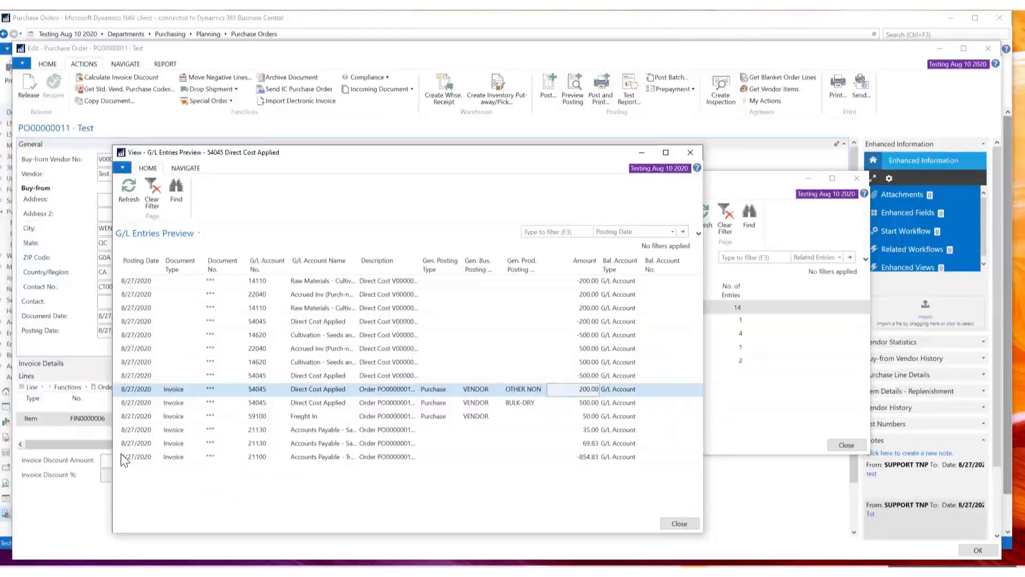
Step: Widen the G/L Account Name column, examine the payables, freight and raw materials entries, and close the G/L Entries Preview
drag(124, 461, 123, 436)
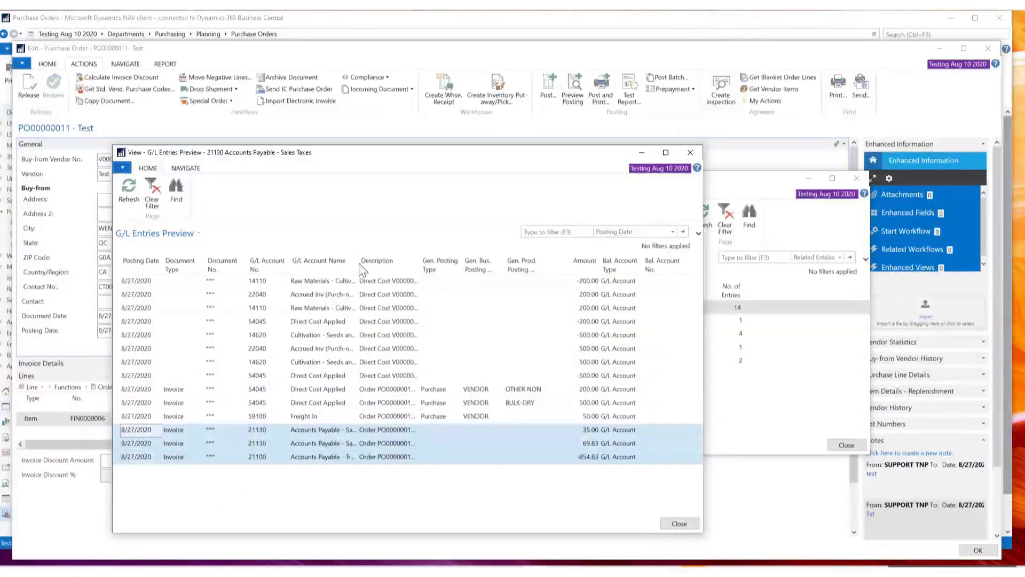
drag(357, 264, 405, 263)
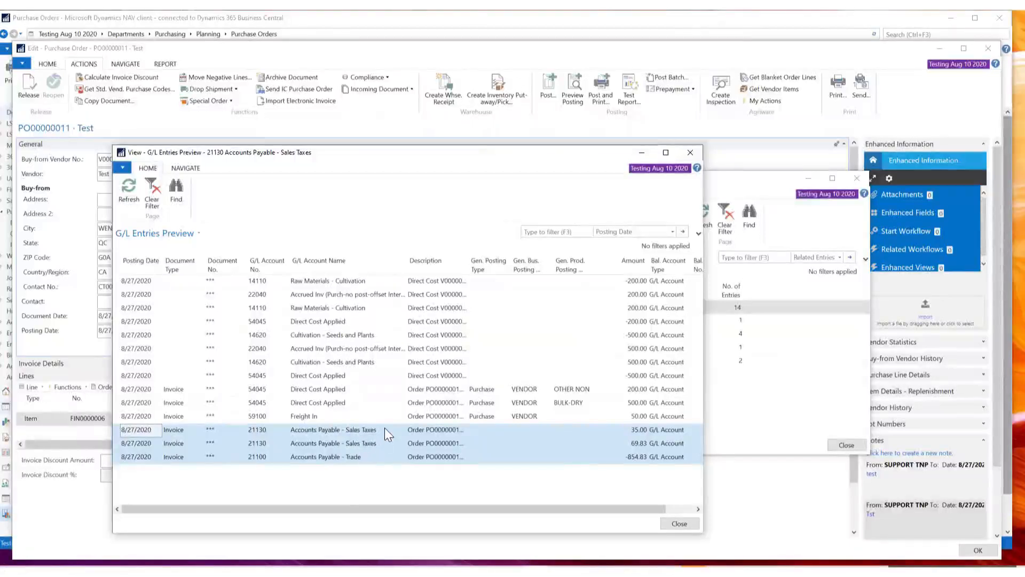
click(121, 416)
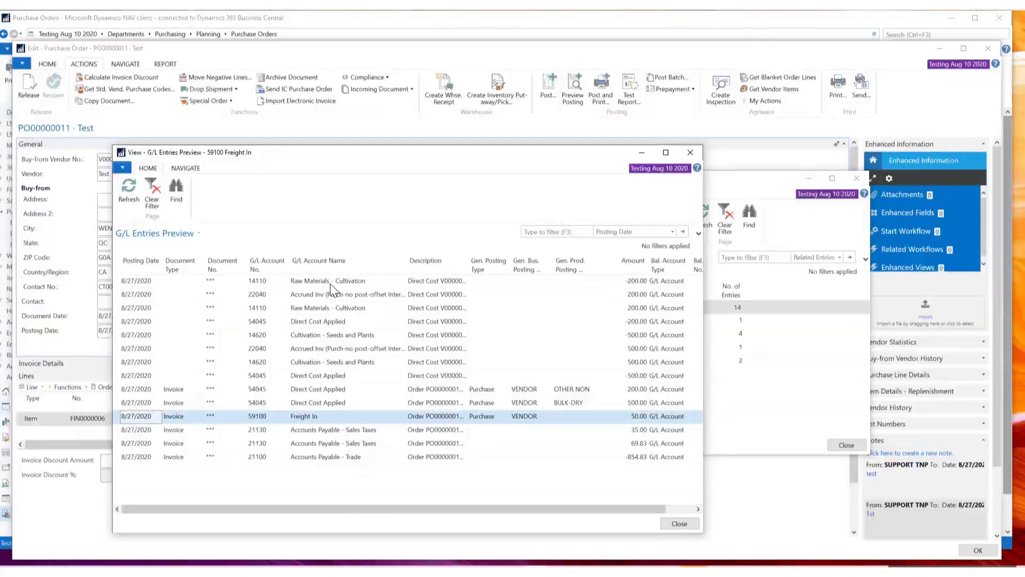
click(367, 283)
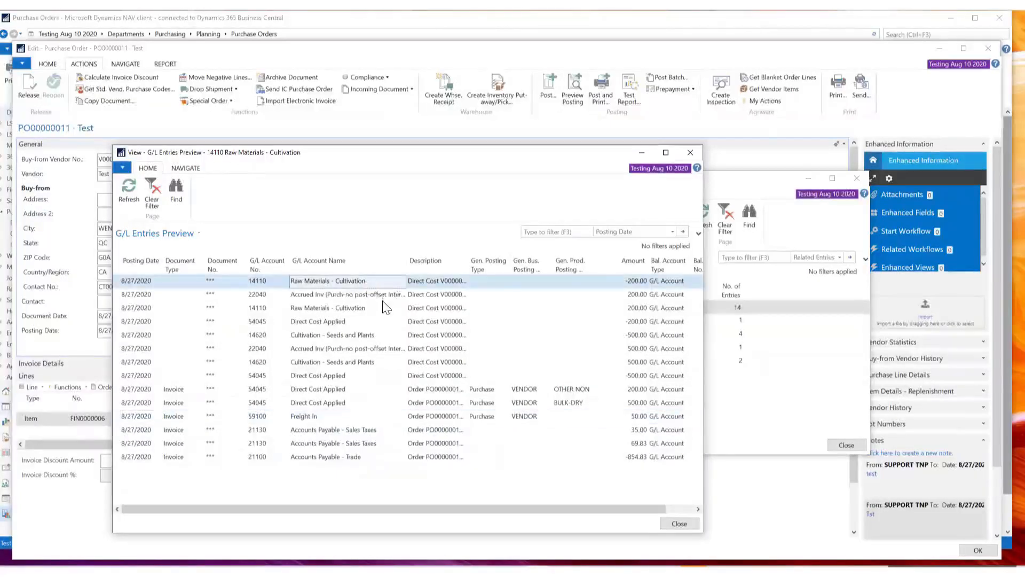
click(376, 310)
click(361, 278)
click(366, 309)
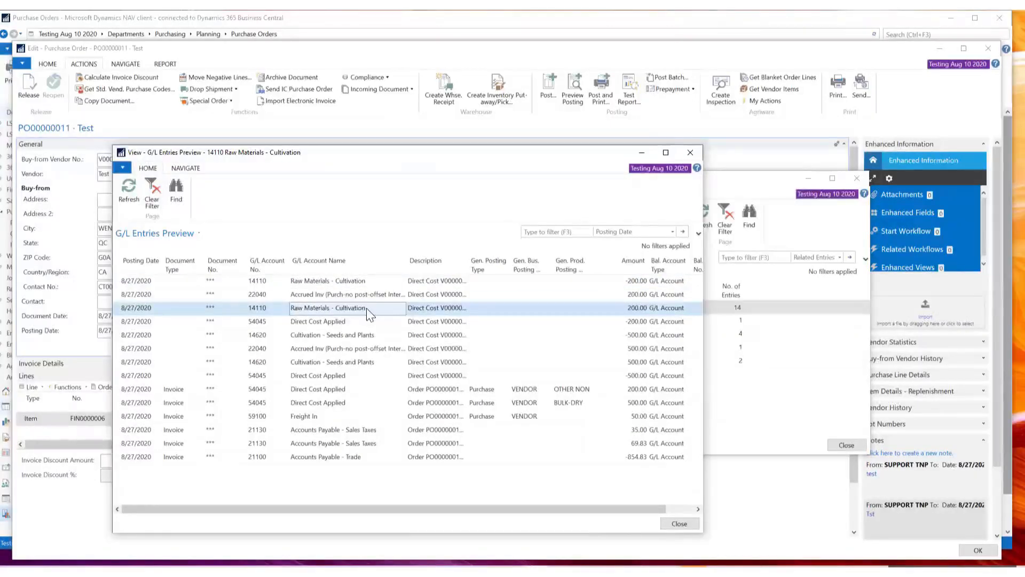
click(690, 153)
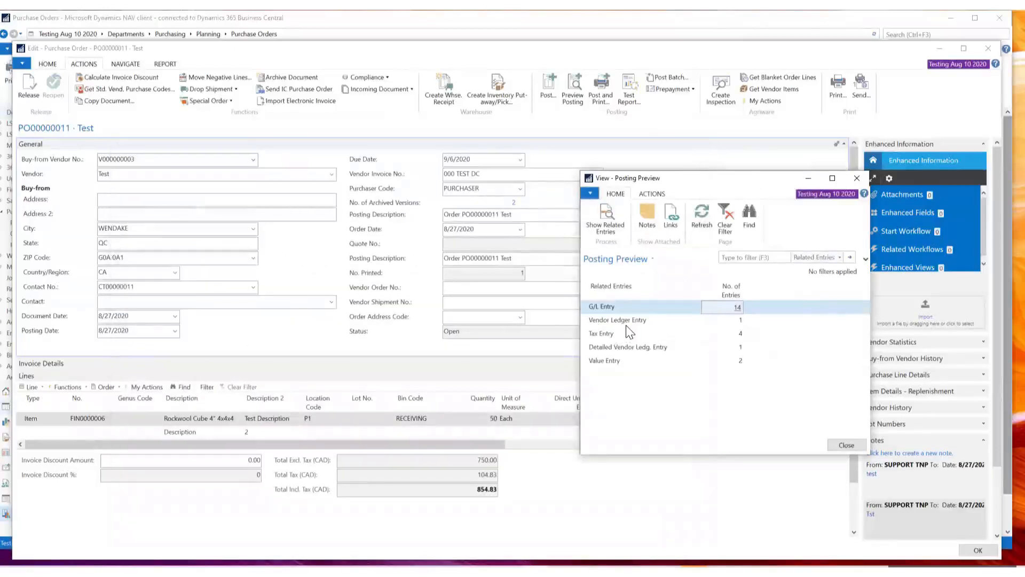
Step: Open the Vendor Ledger Entry details from the posting preview, review the columns through the amounts and due date, and close them
click(742, 321)
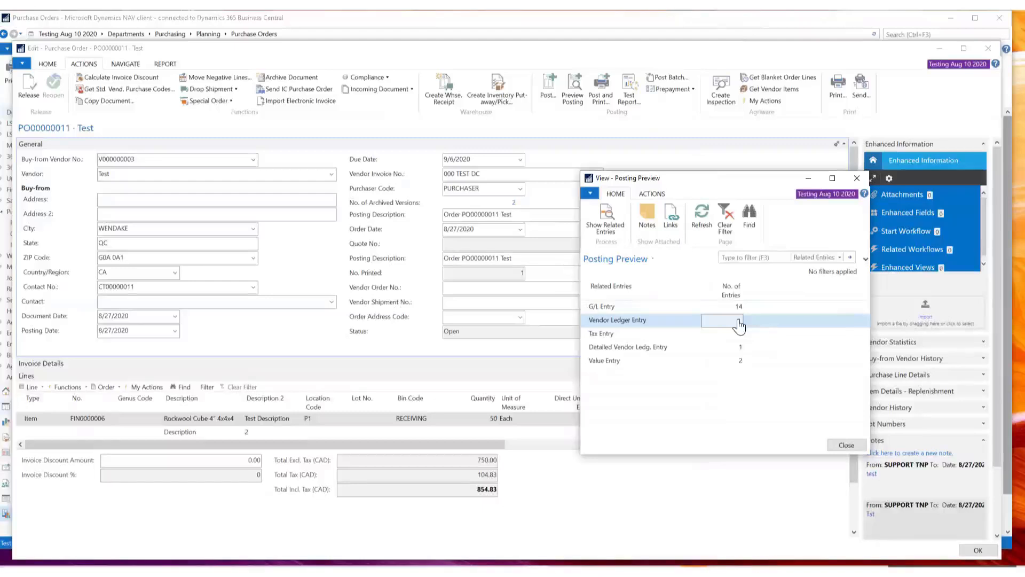
click(739, 322)
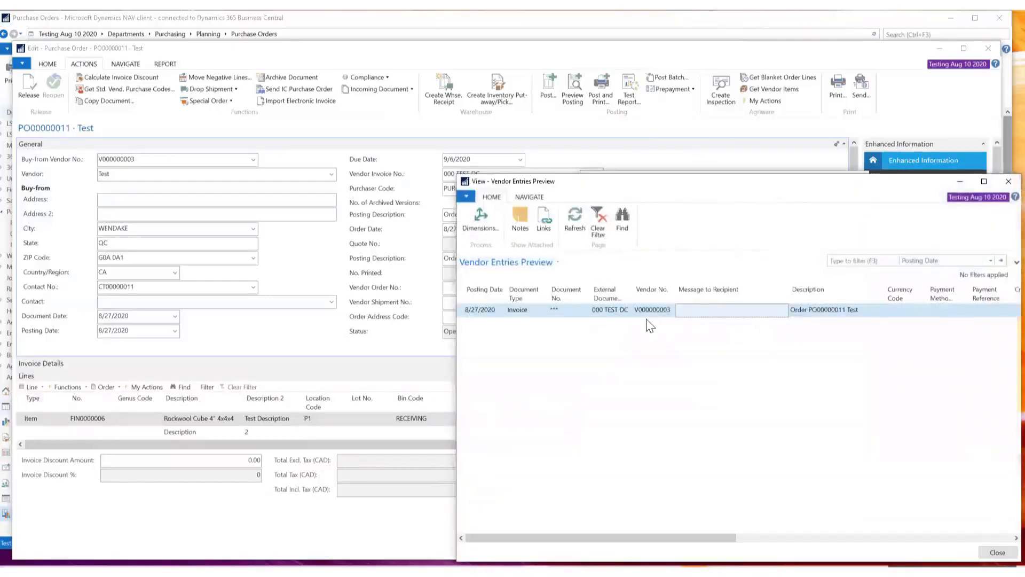
drag(614, 187, 362, 175)
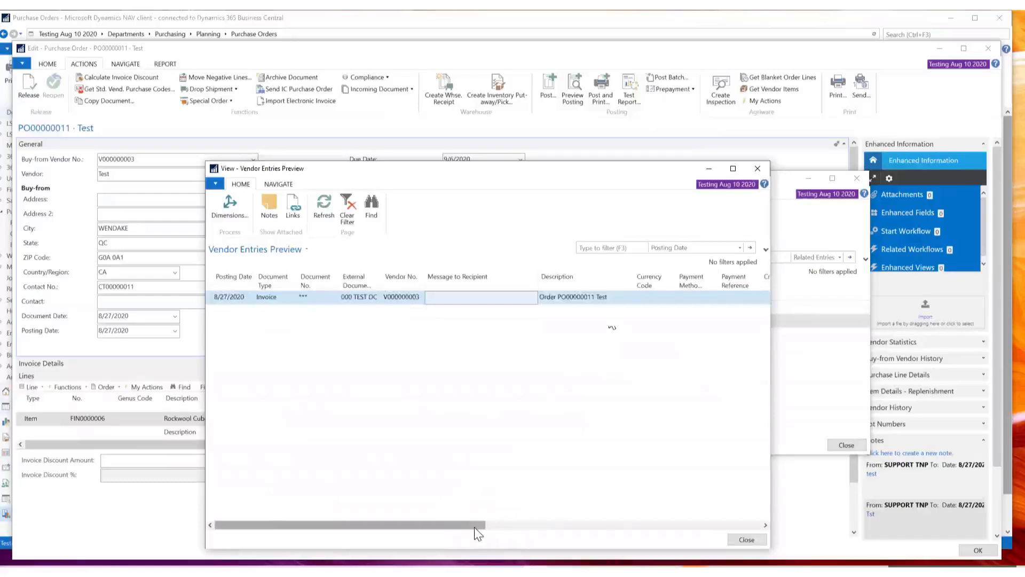
drag(483, 525, 724, 526)
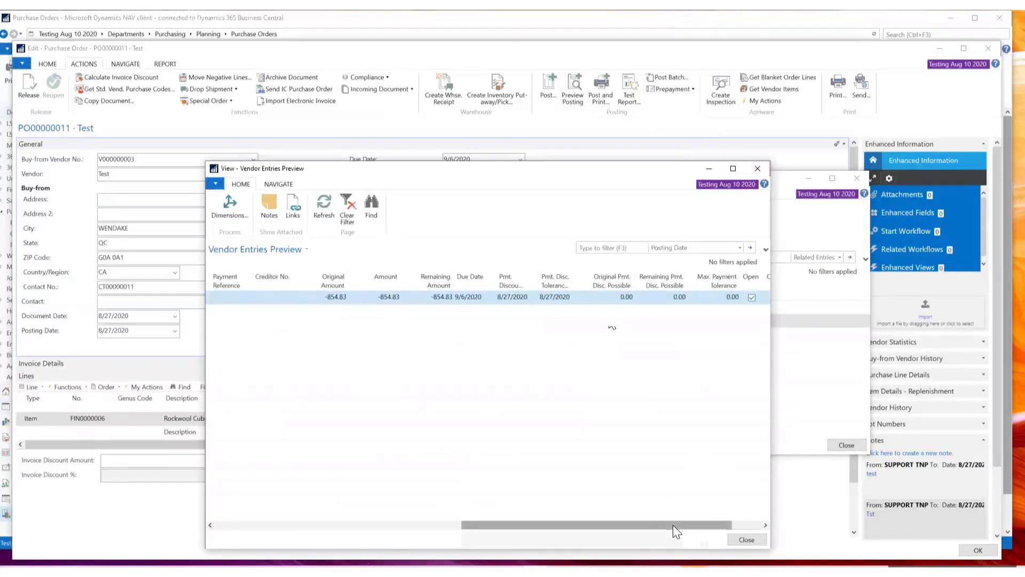
drag(674, 526, 303, 529)
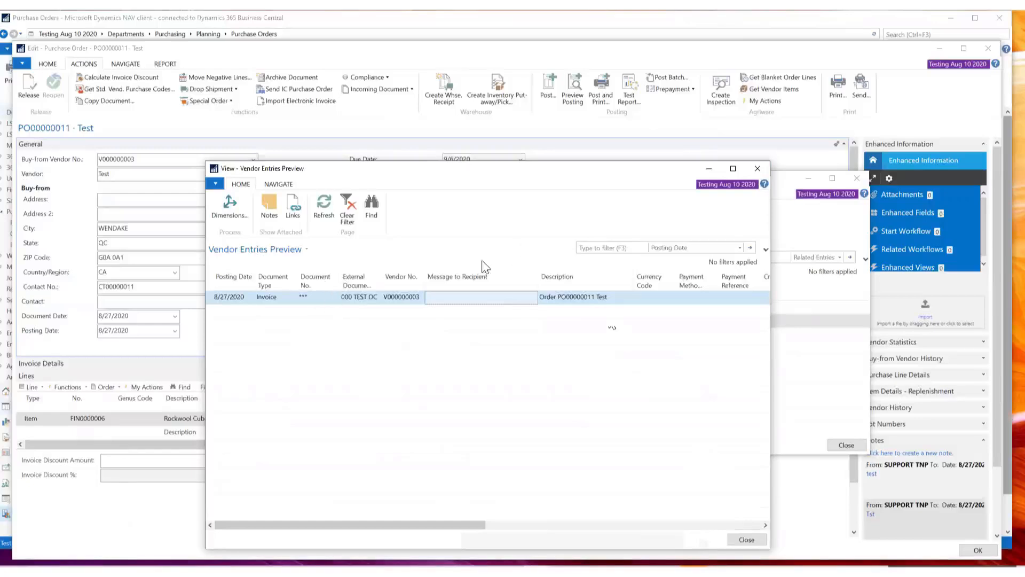
click(757, 169)
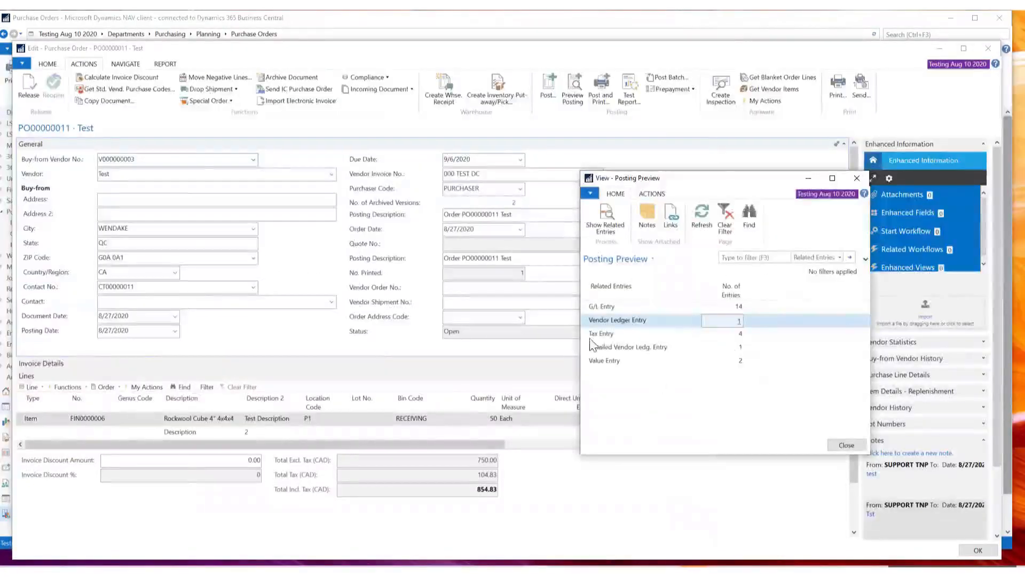
Step: Open the Tax Entry details from the posting preview, enlarge the window to review the entries, and close it
click(740, 334)
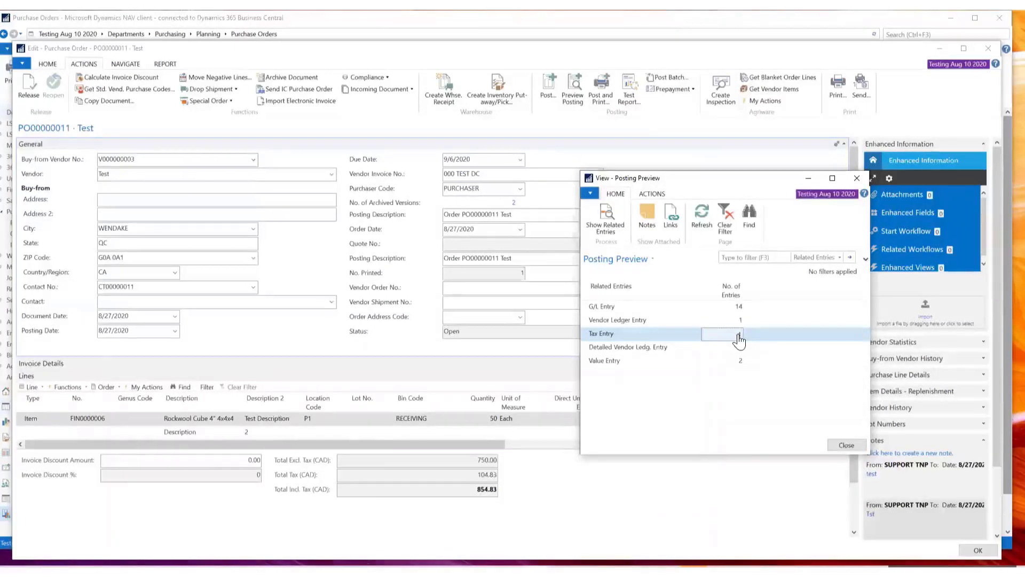
click(740, 335)
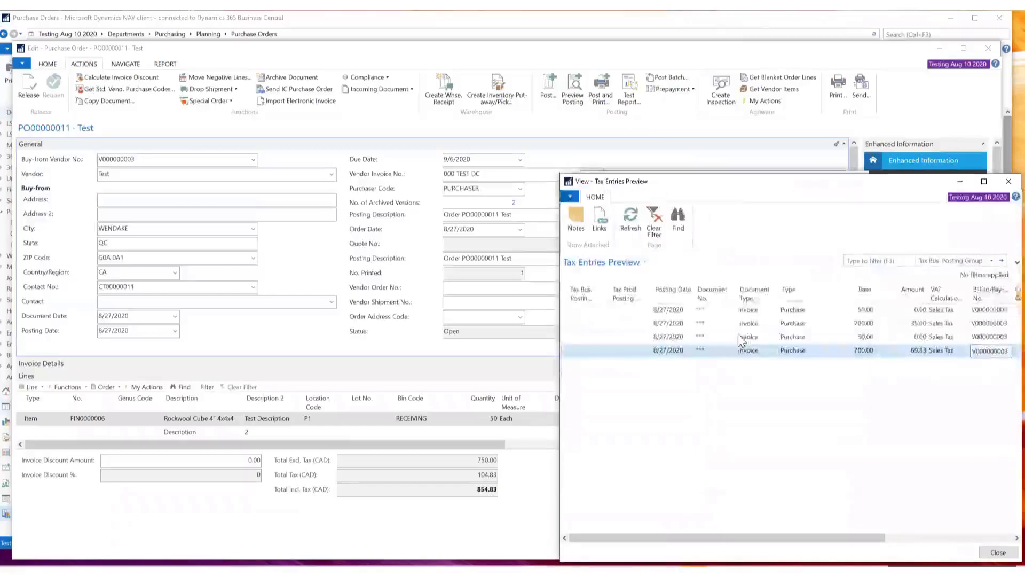
drag(687, 188, 365, 169)
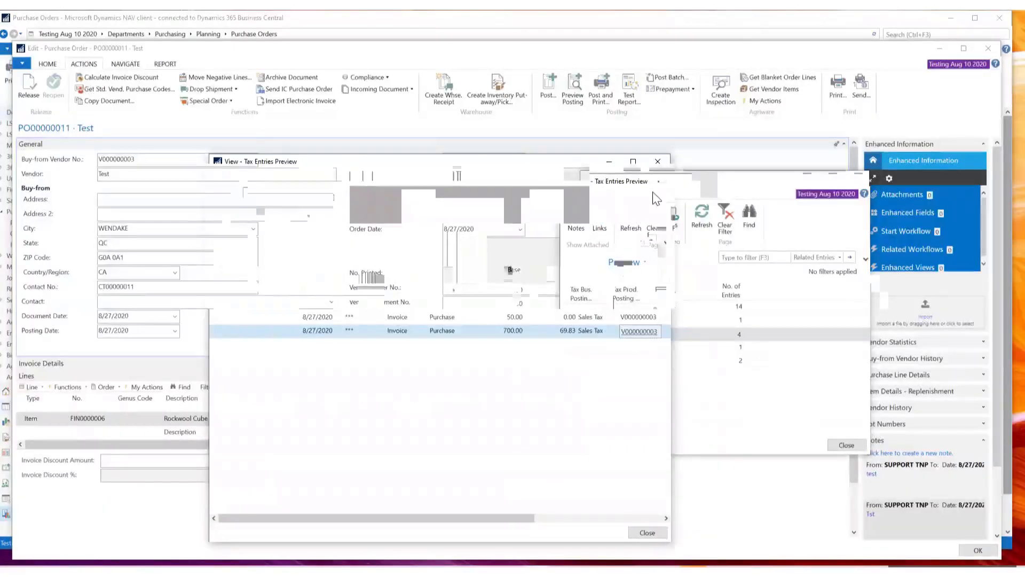
drag(671, 191, 821, 188)
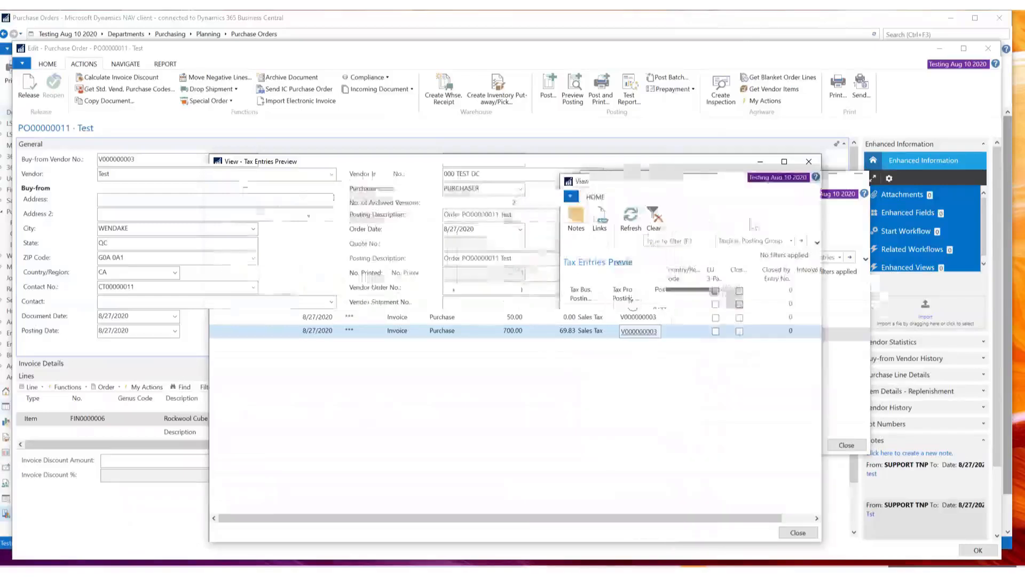
click(807, 158)
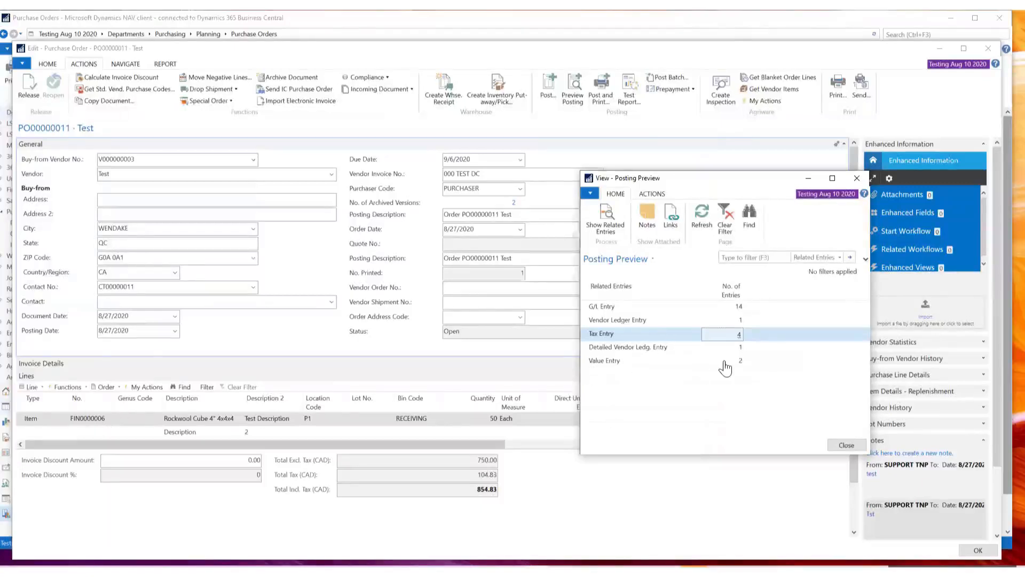
Step: Open the Value Entry details, review their cost and quantity columns, and close both the details and the Posting Preview
click(742, 365)
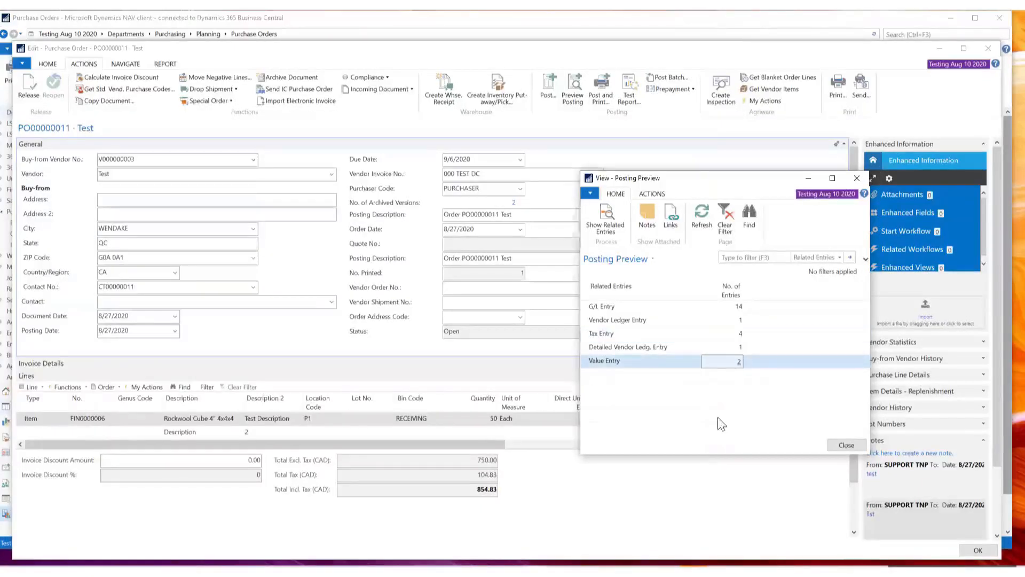
click(741, 367)
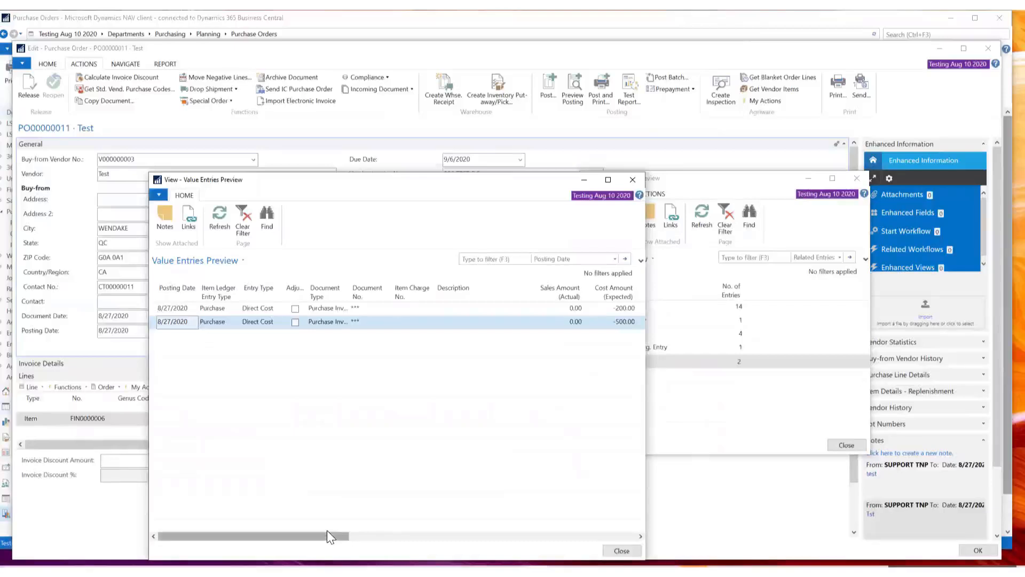
click(485, 534)
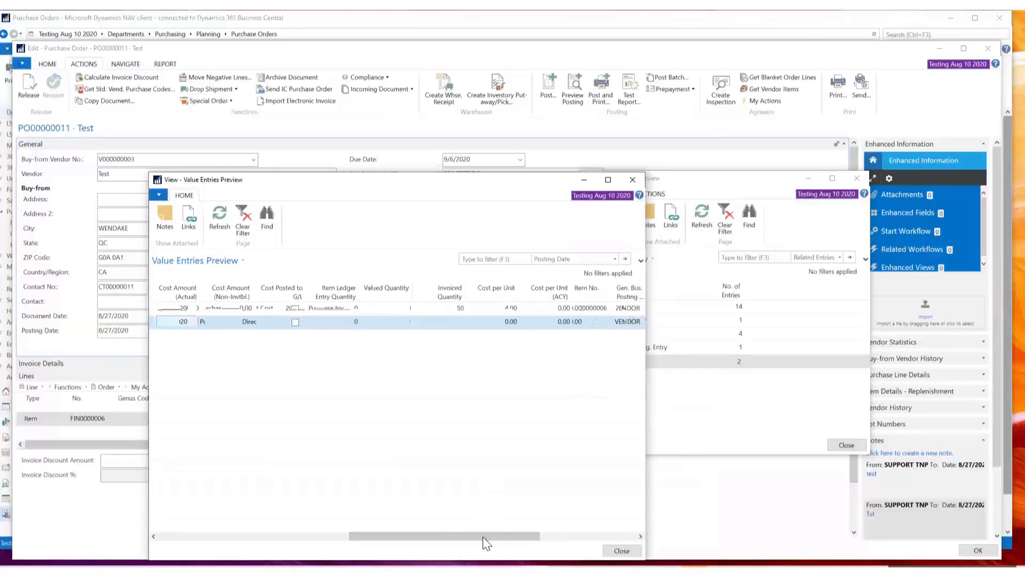
click(635, 169)
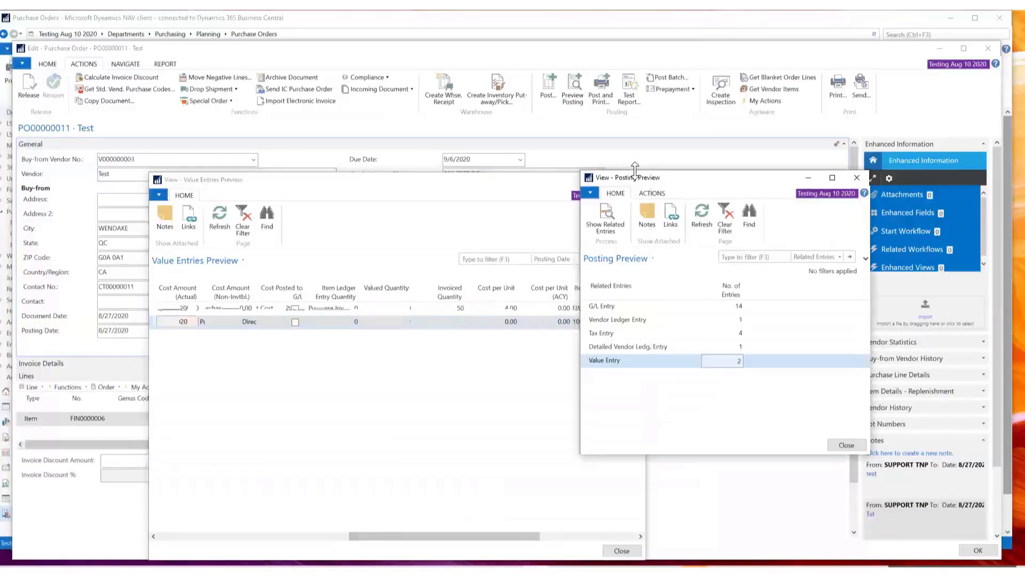
click(607, 212)
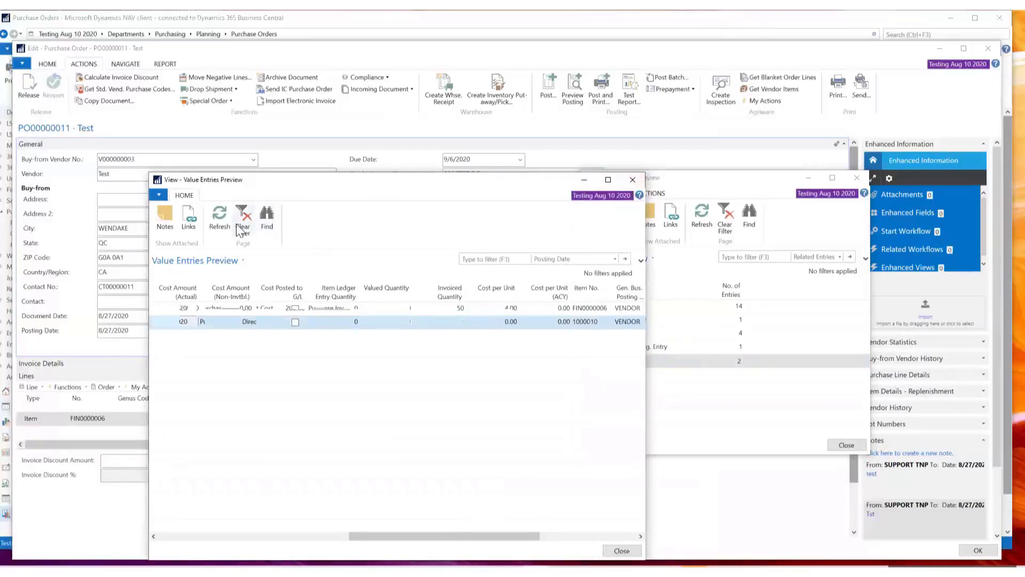
click(636, 181)
click(857, 177)
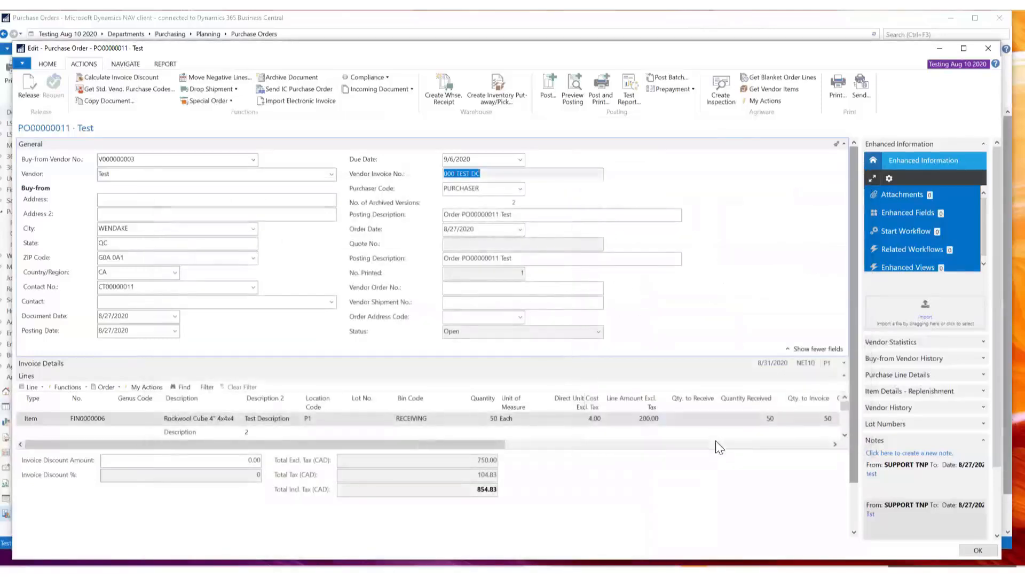
Step: Collapse the General section, select the Freight In line, and post purchase order PO00000011 with the Receive option
click(556, 99)
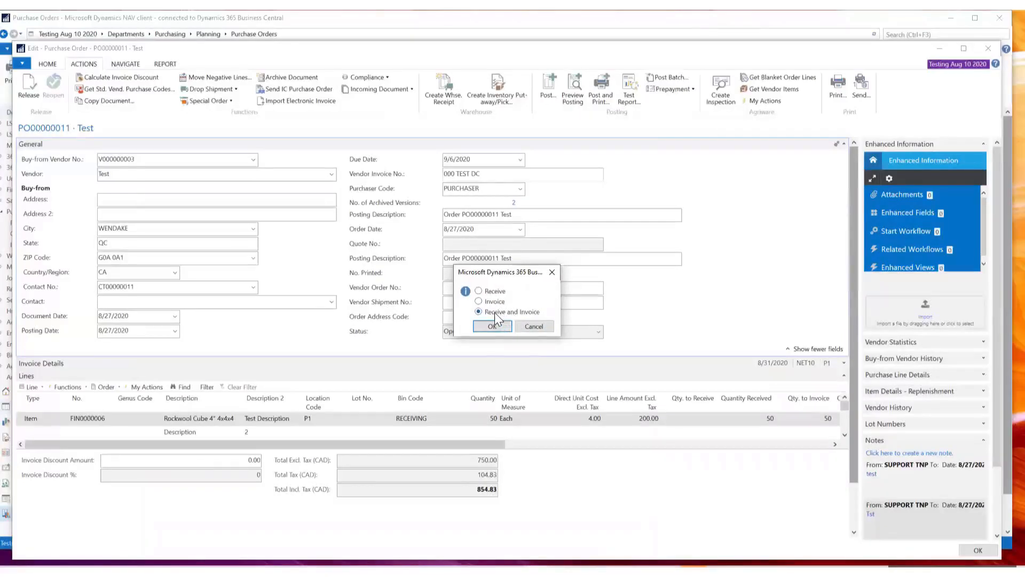
click(533, 326)
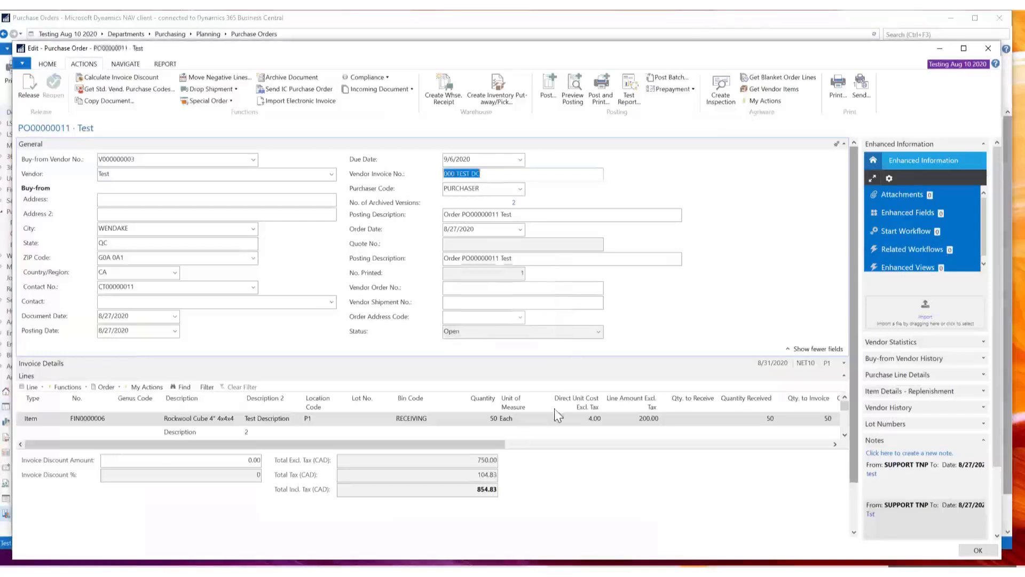
click(845, 142)
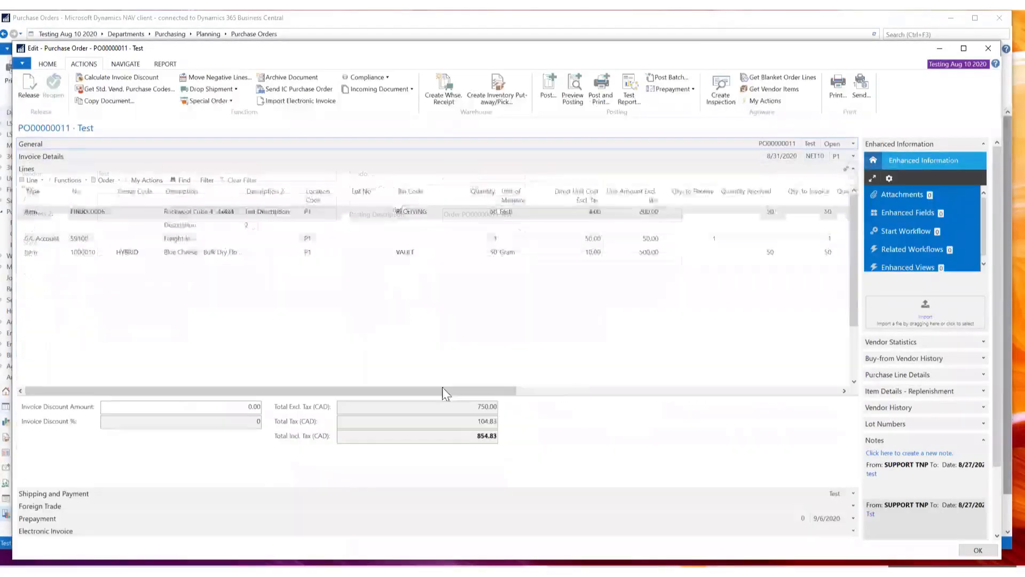
click(32, 238)
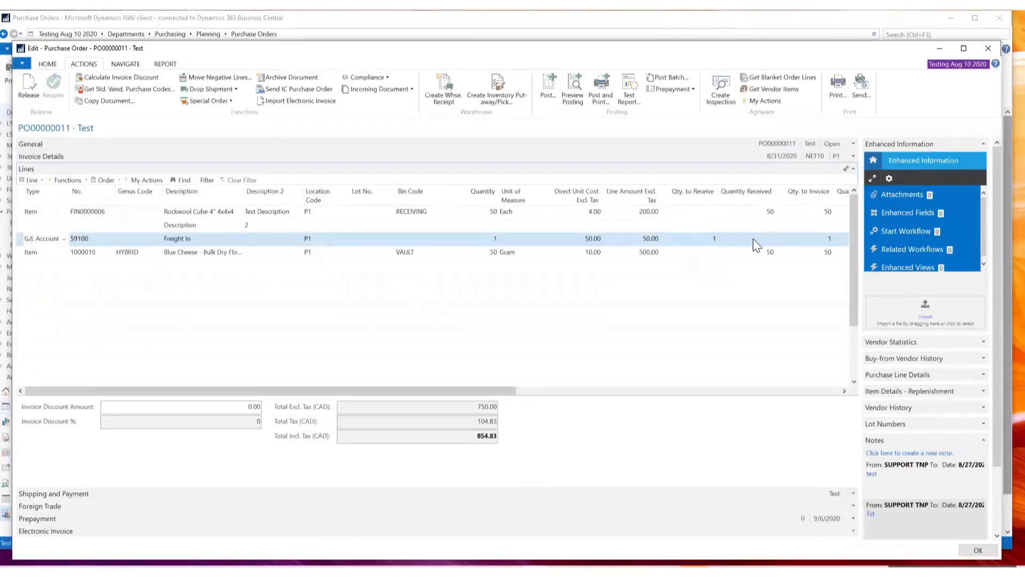
click(553, 89)
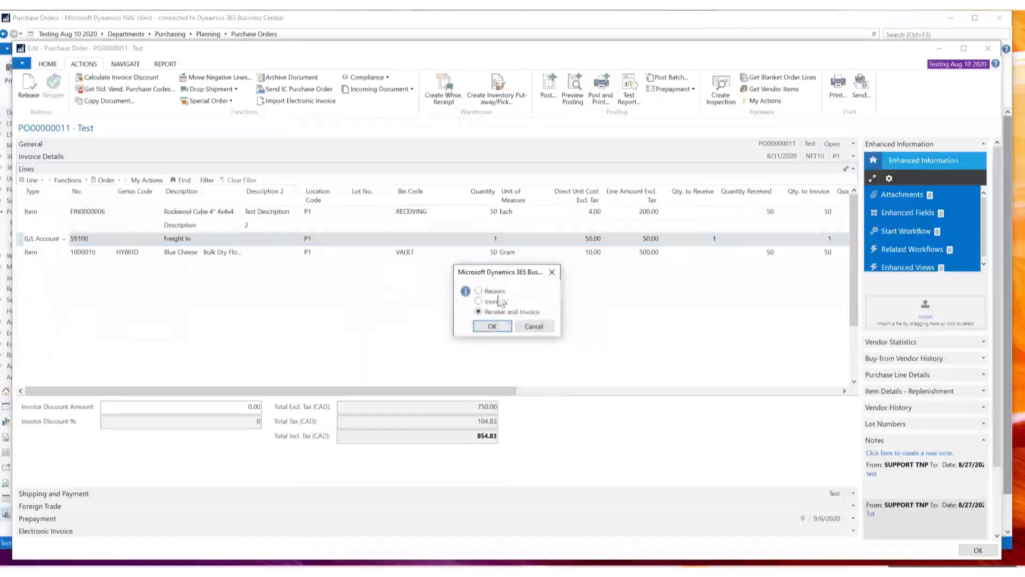
click(496, 292)
click(497, 327)
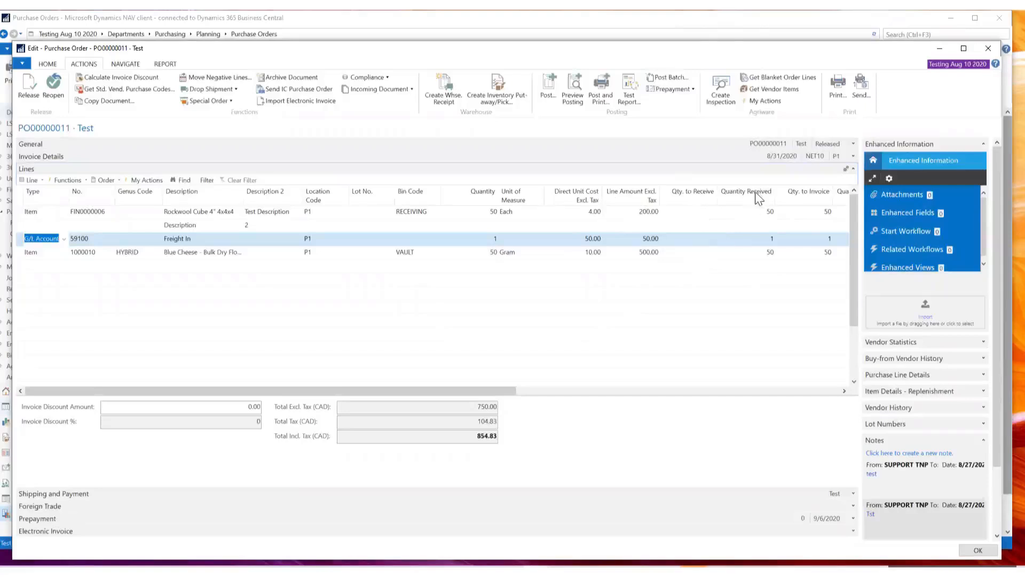
click(550, 88)
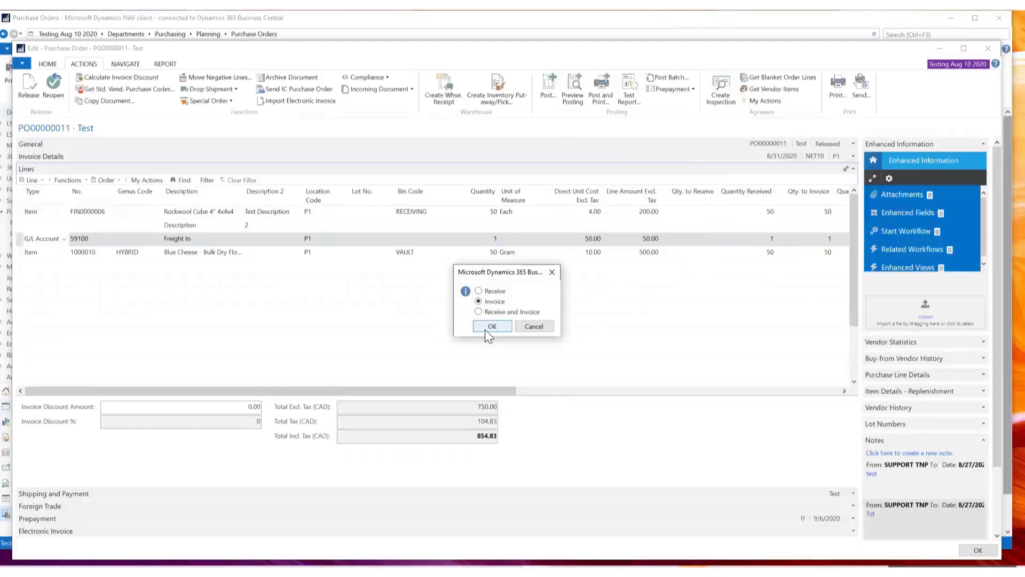
click(544, 326)
drag(495, 52, 276, 67)
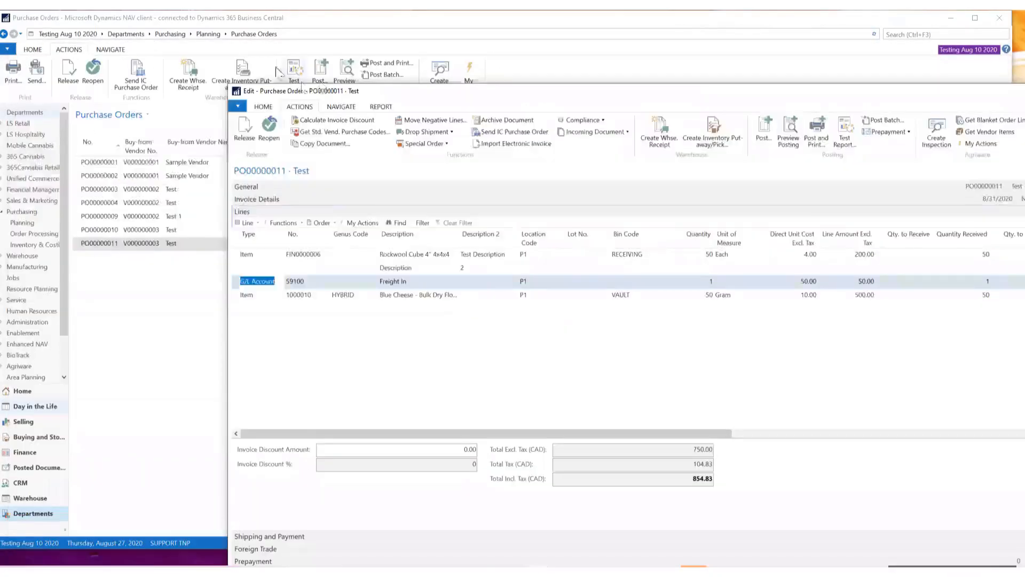
click(765, 131)
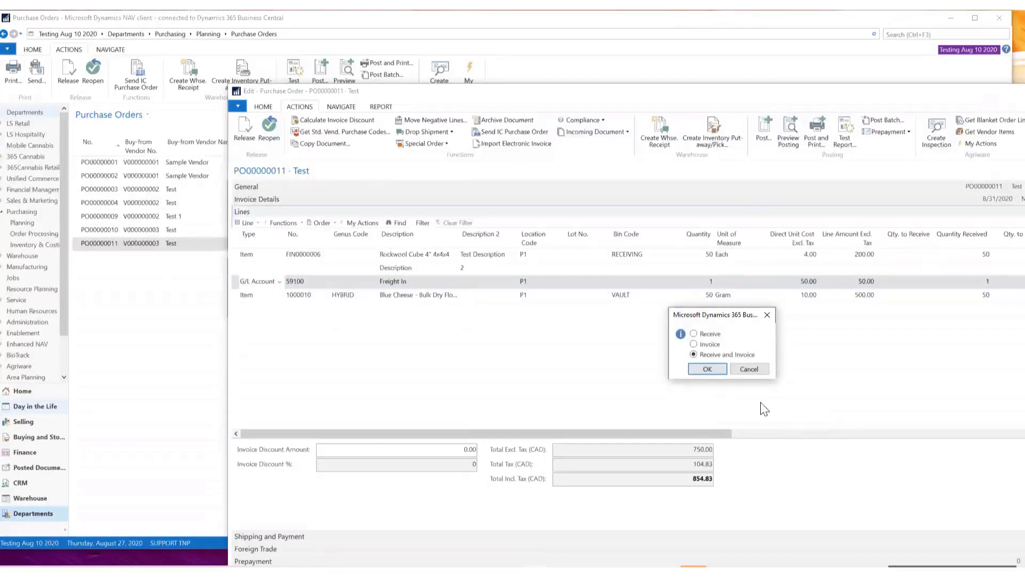
click(749, 369)
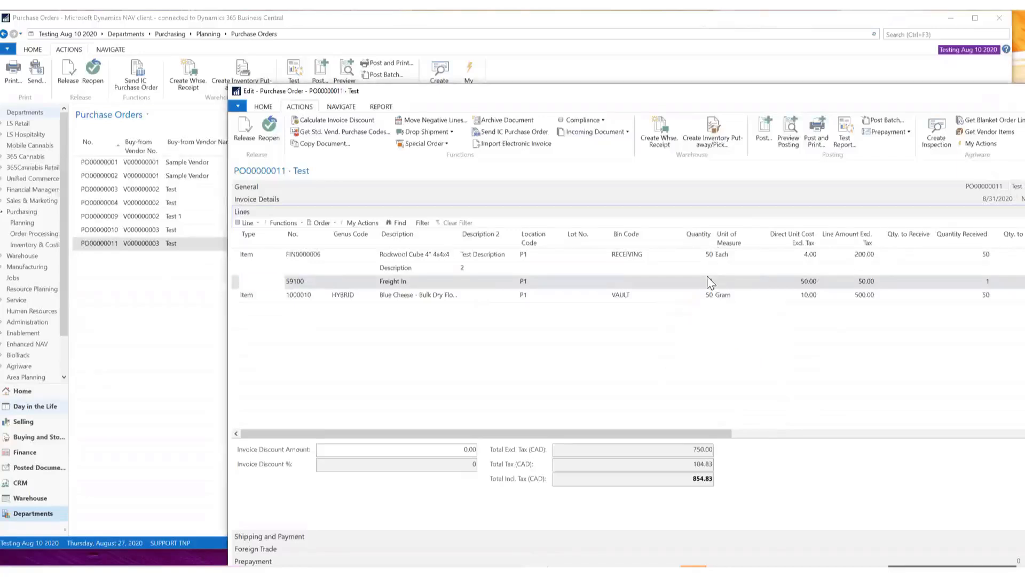
Step: Bring the whole purchase order back into view and check the Qty. to Invoice and Quantity Invoiced columns of its lines
drag(734, 92, 553, 54)
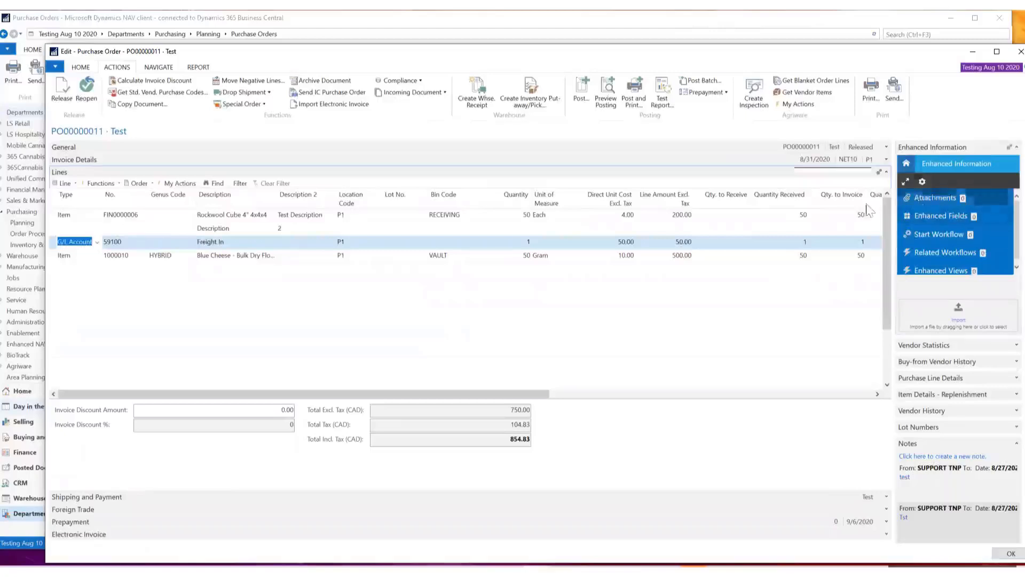
click(638, 395)
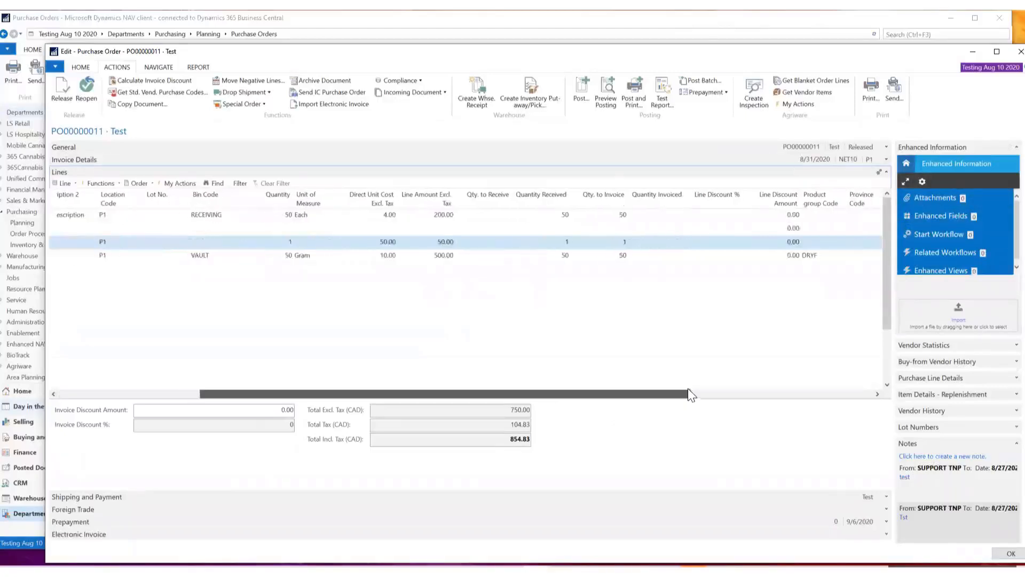
Step: Check the Qty. to Invoice values on the Rockwool, Freight In and vault lines of the purchase order
click(612, 254)
click(622, 216)
click(624, 243)
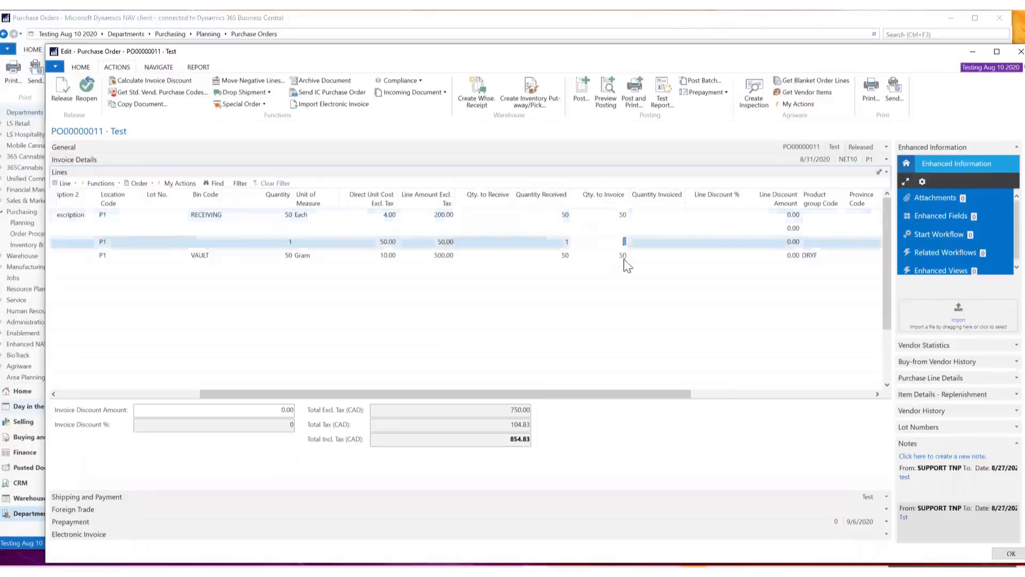
click(624, 258)
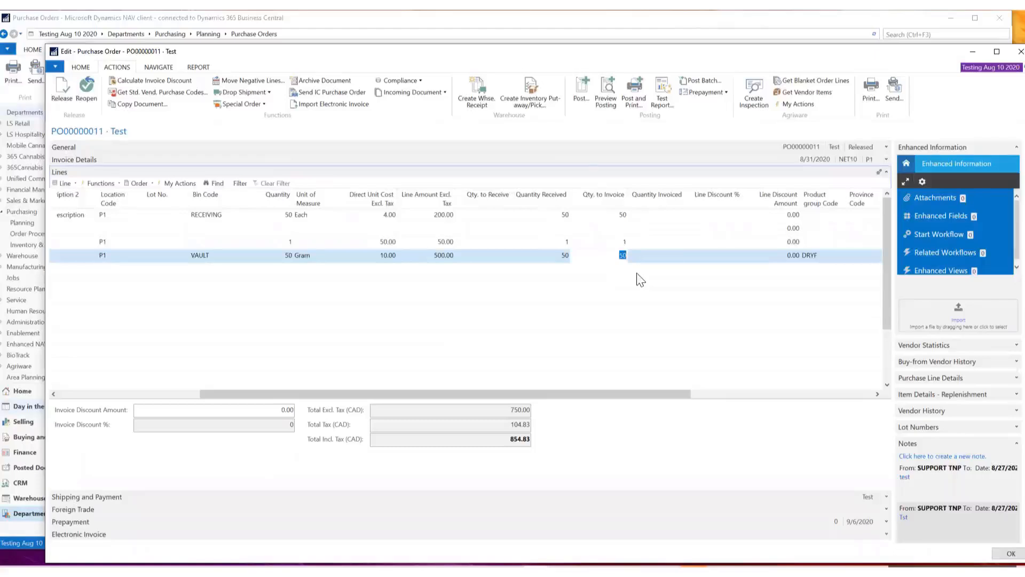
Step: Post the purchase order with the Receive and Invoice option, and decline opening the posted invoice
click(581, 99)
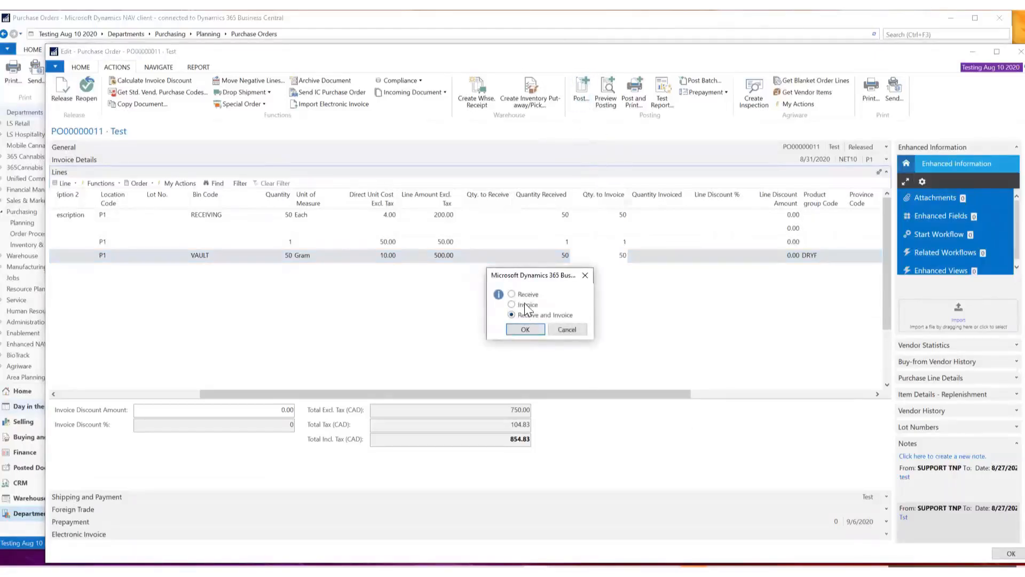
click(536, 330)
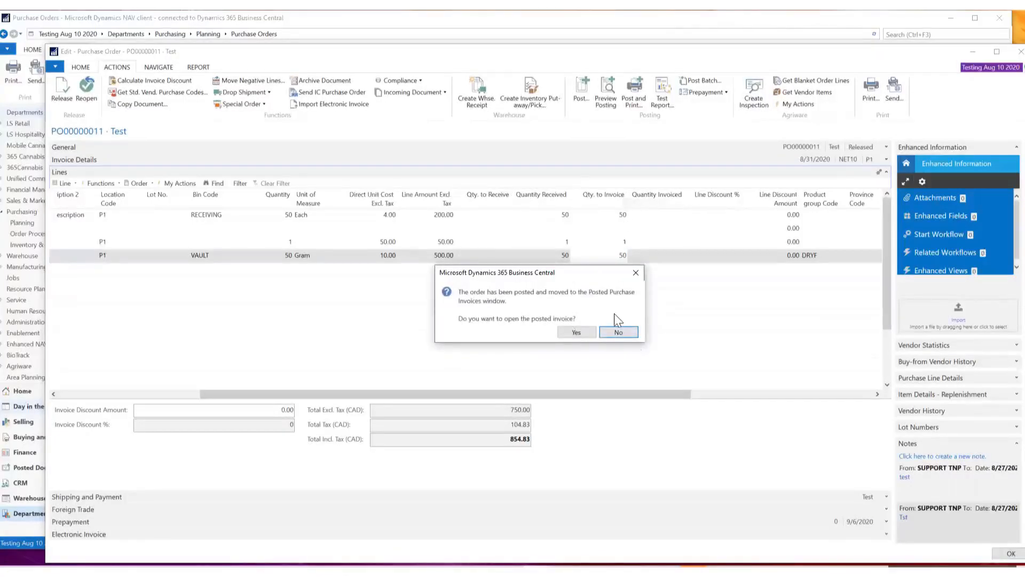
click(618, 332)
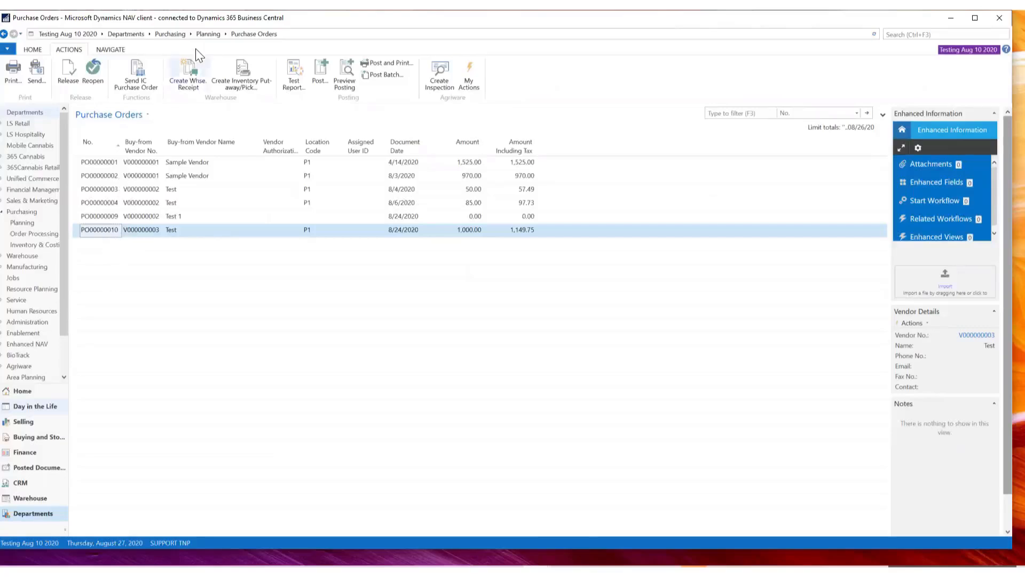
Step: Go back to the Planning page of the Purchasing department and look over its lists, reports and documents
click(200, 34)
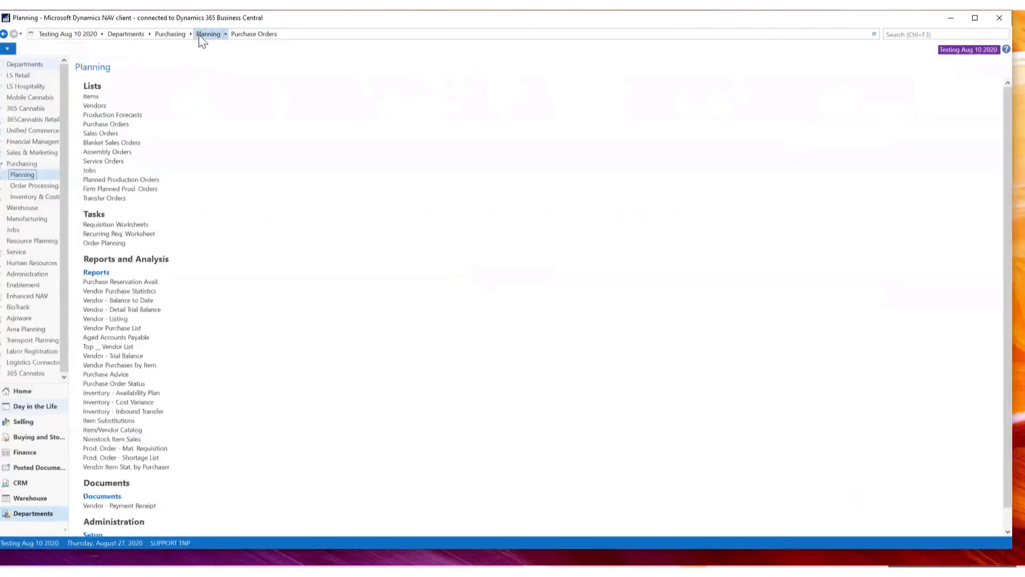
scroll(310, 478, down, 1)
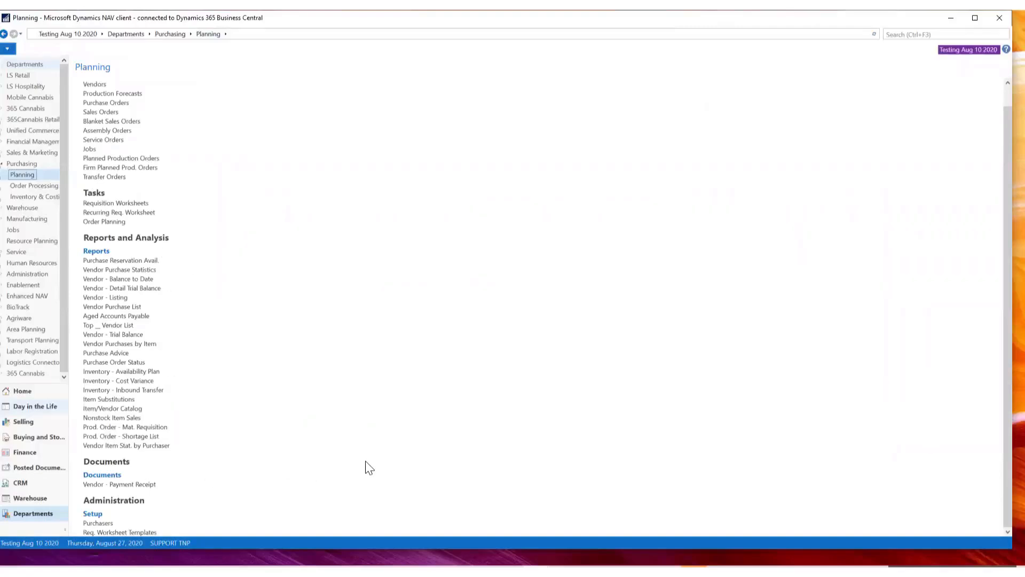
scroll(368, 467, up, 1)
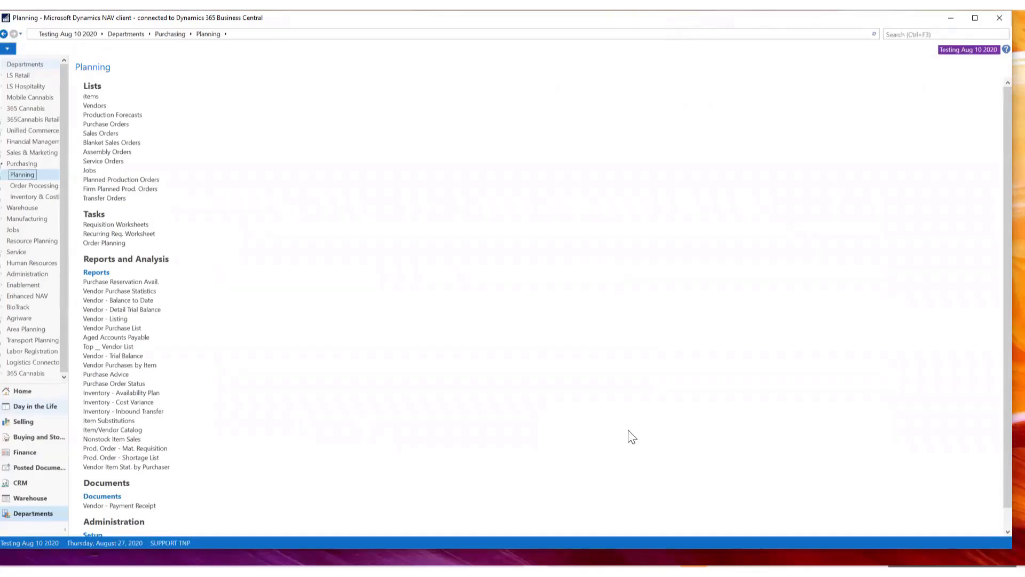
Step: Bring up the leftover Whse. Receipt Lines window and close it
mouse_move(536, 572)
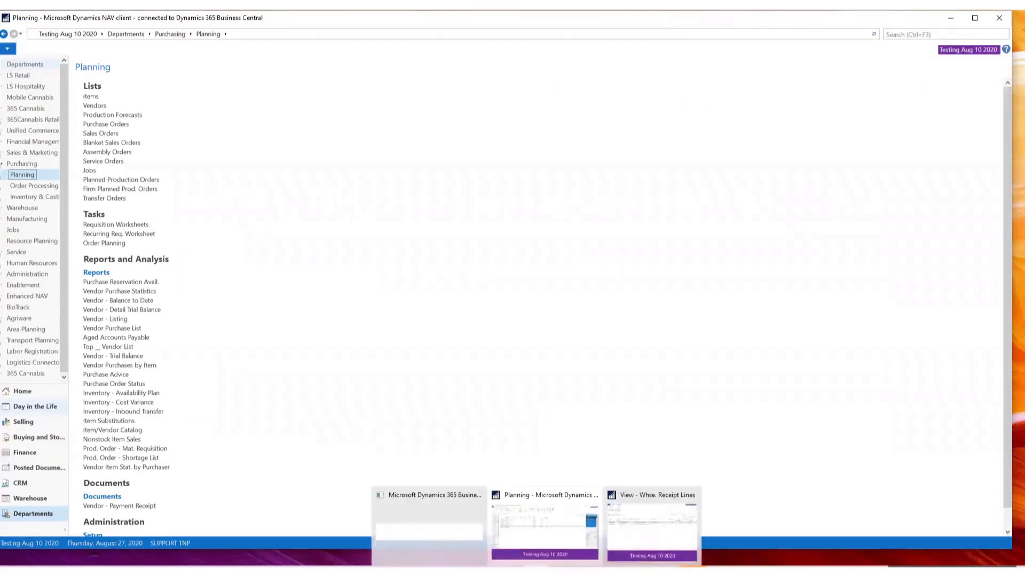
click(646, 523)
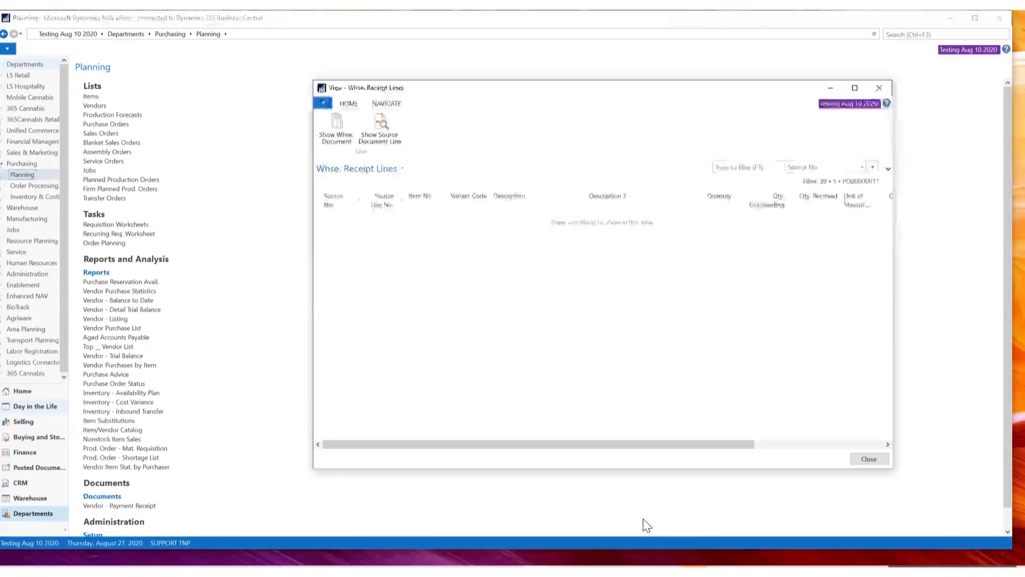
click(879, 89)
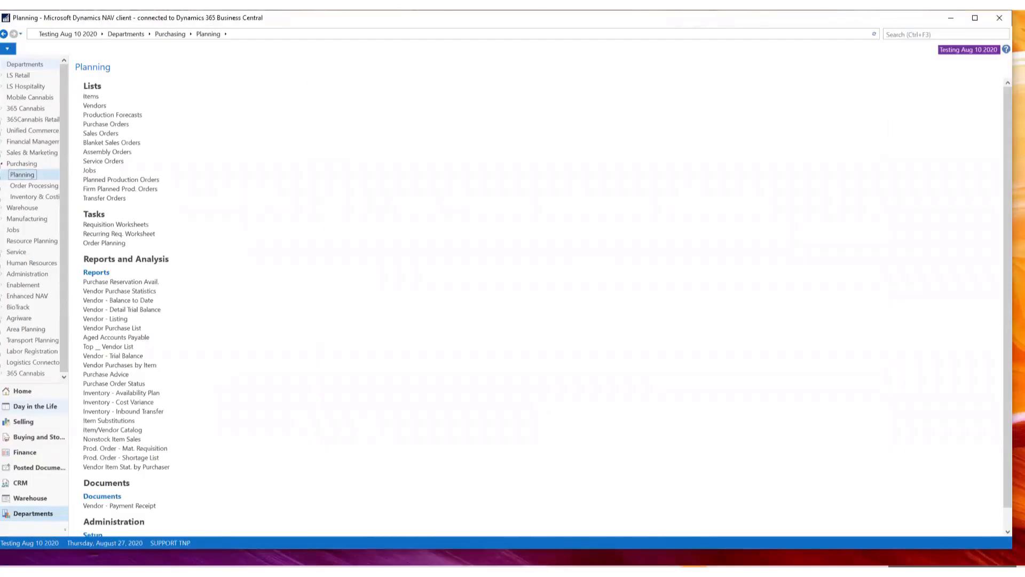
mouse_move(537, 572)
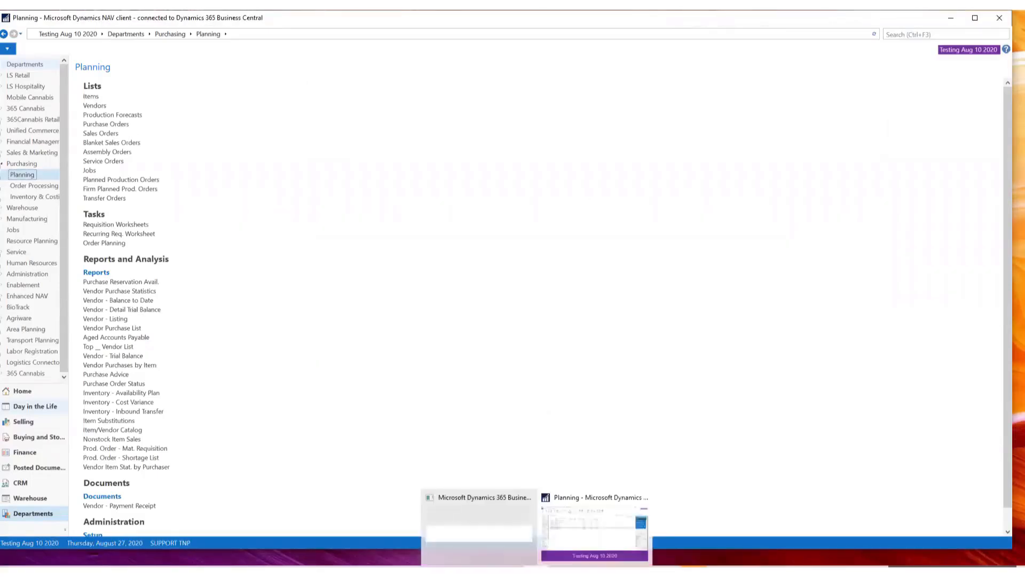
click(590, 529)
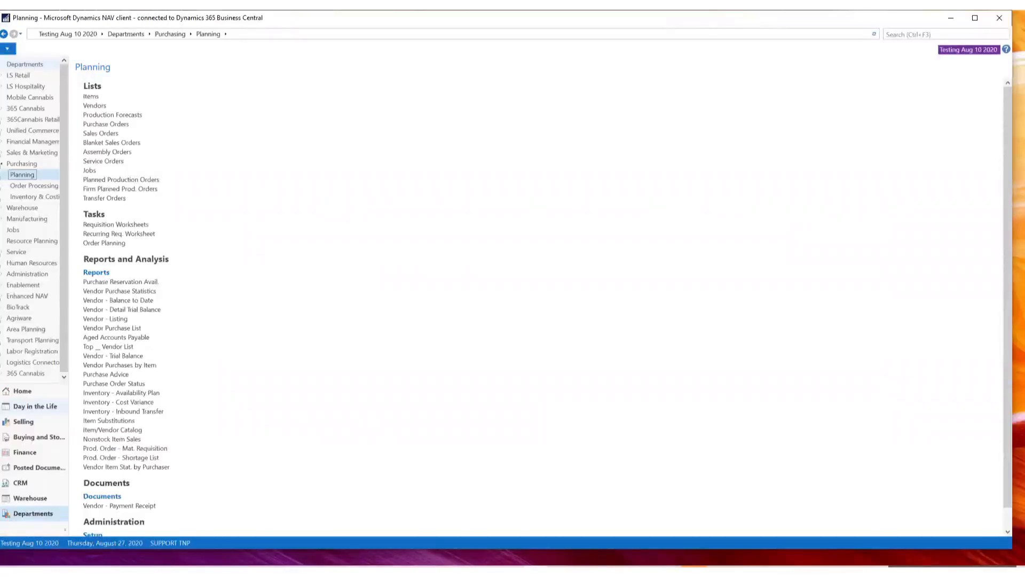
mouse_move(537, 572)
click(644, 499)
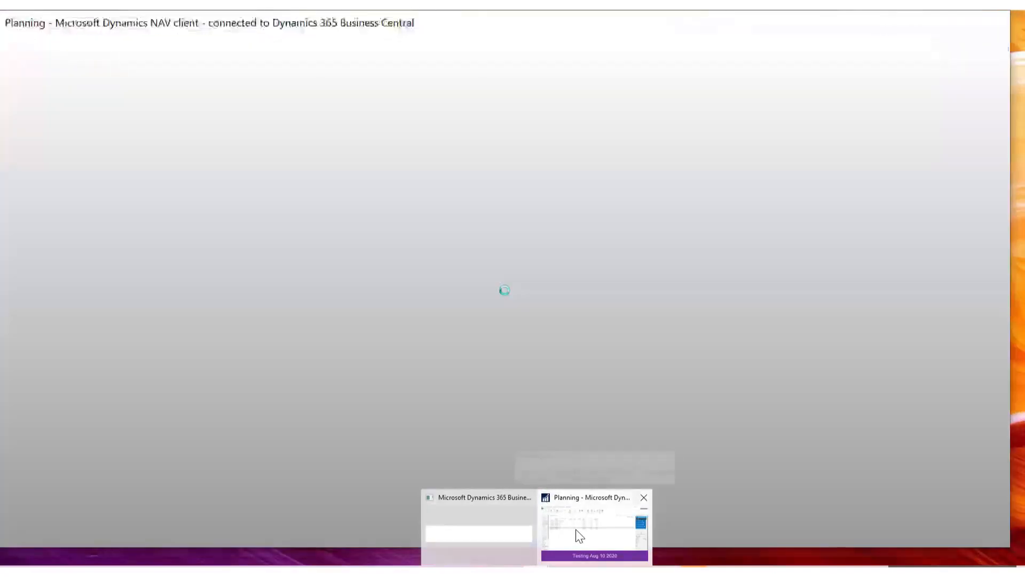
click(579, 534)
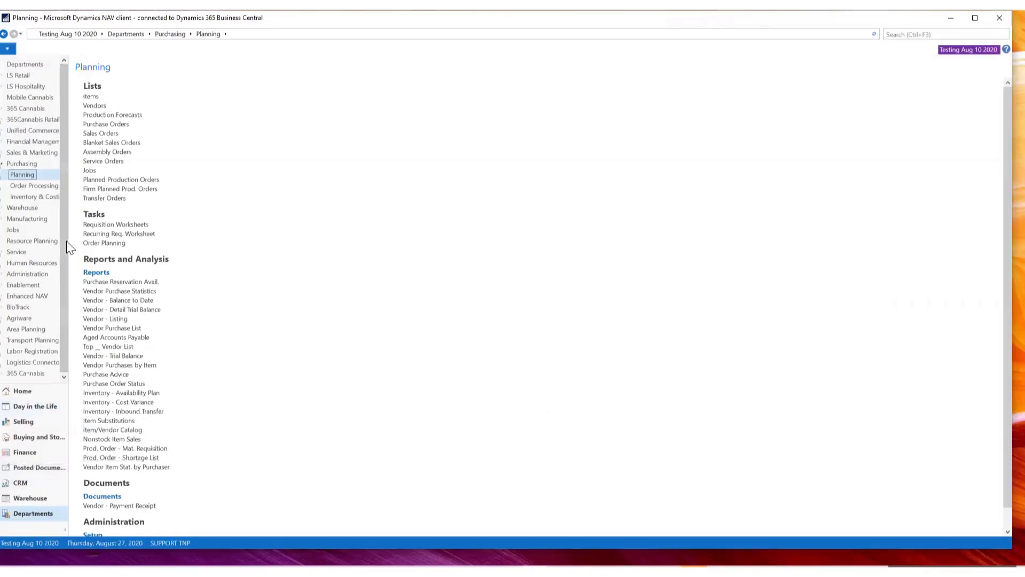
Step: Widen the navigation pane and open the Posted Purchase Invoices list under Posted Documents
drag(67, 241, 103, 243)
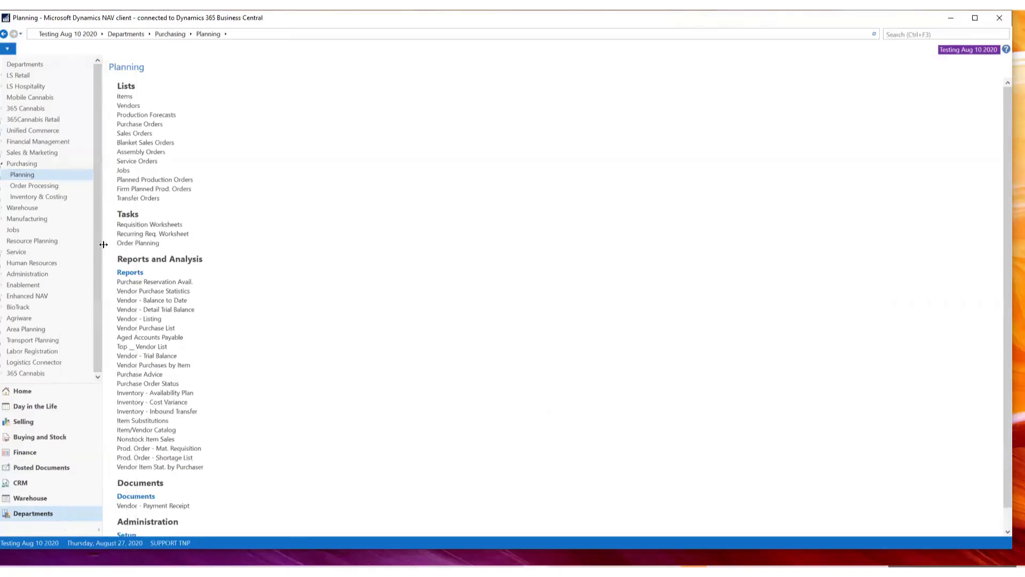
click(44, 467)
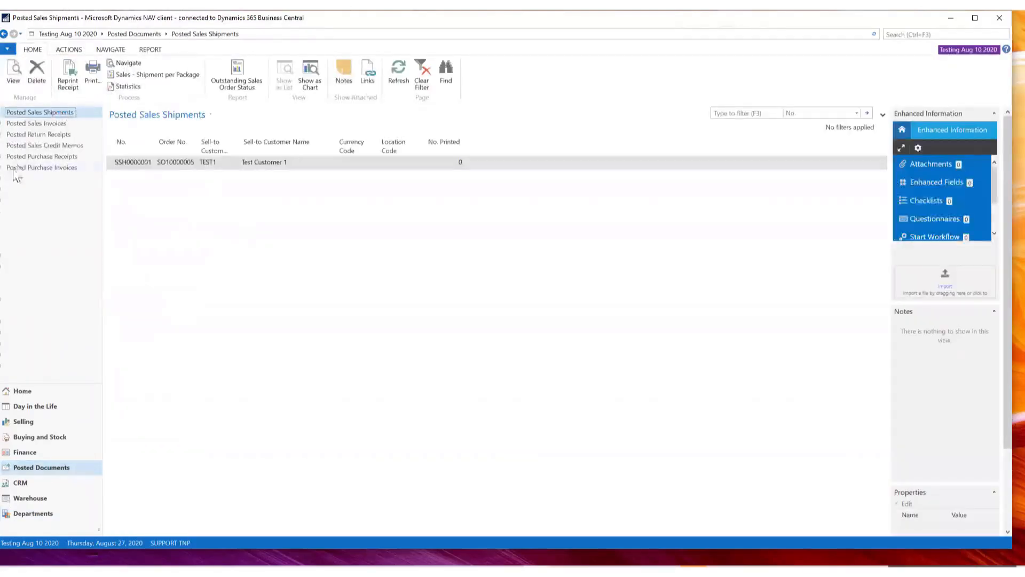
click(43, 167)
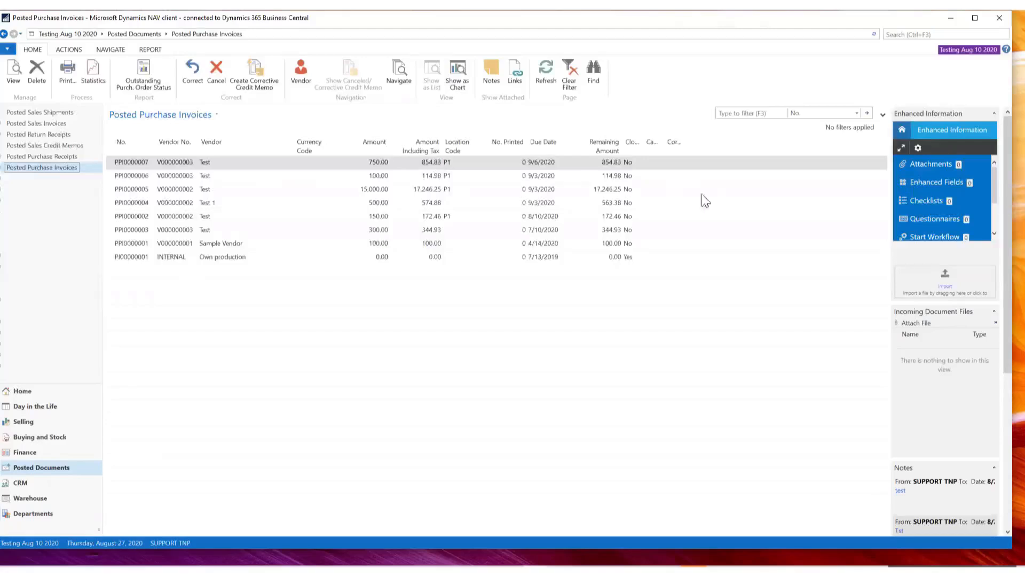
Step: Navigate to the related entries of invoice PPI0000007, open its Posted Purchase Invoice record to review the lines, and close the record
click(181, 168)
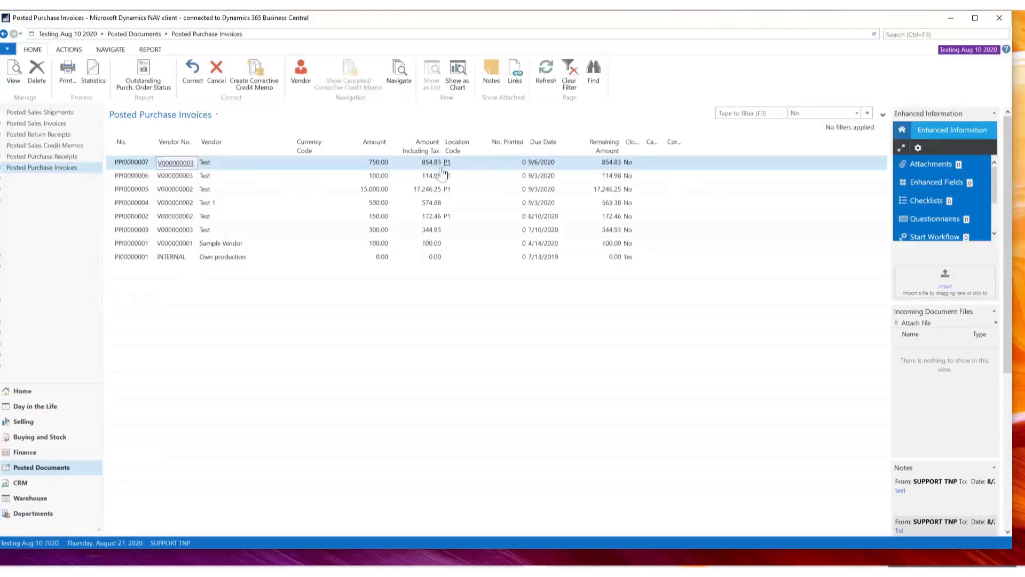
click(69, 50)
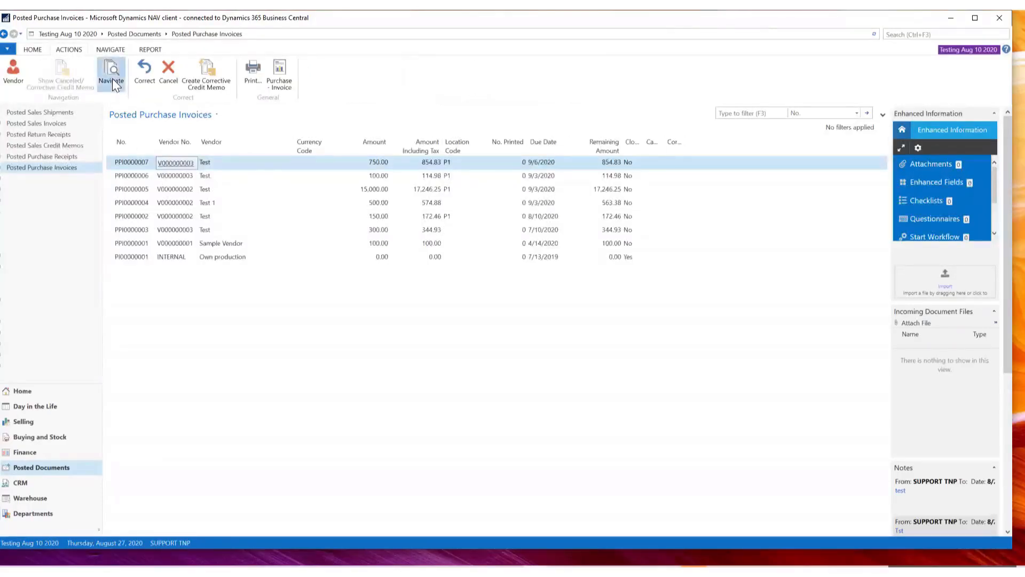
click(112, 78)
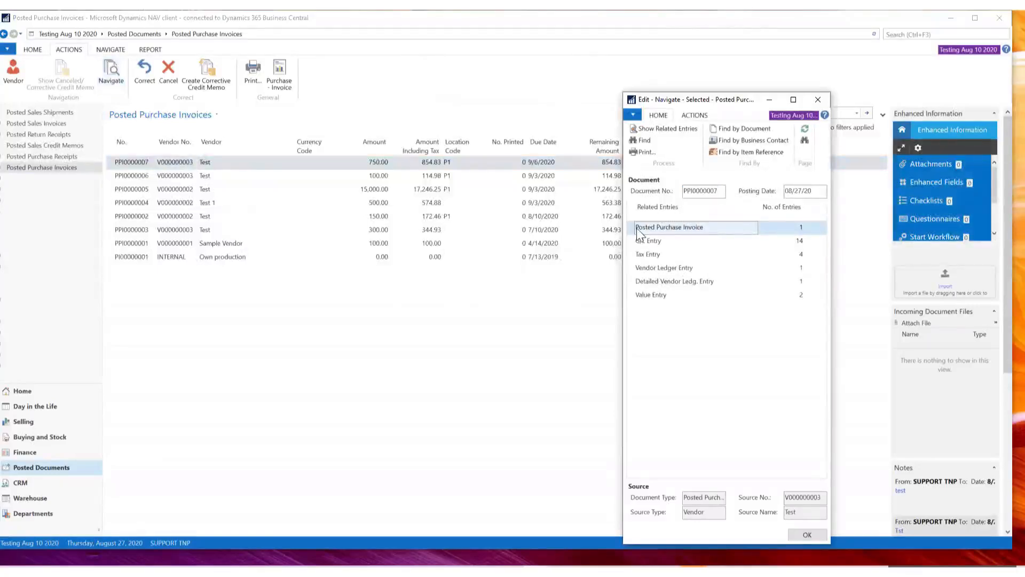
click(802, 229)
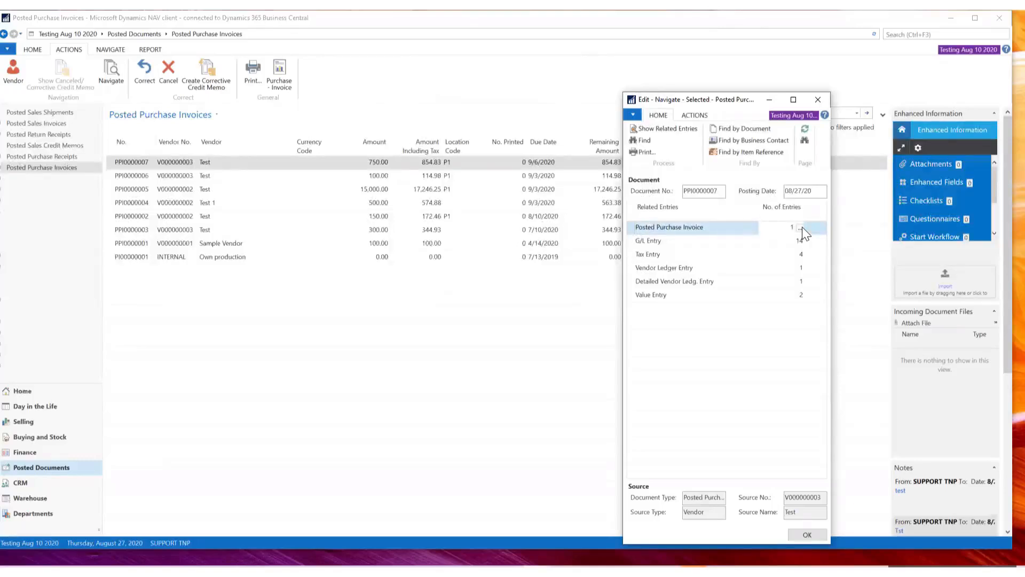
click(800, 228)
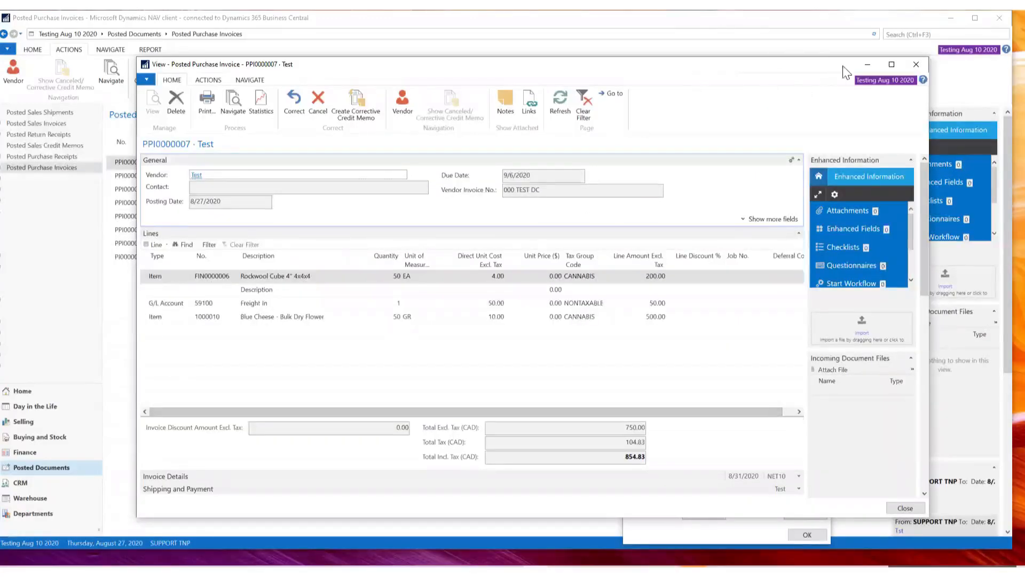
click(922, 65)
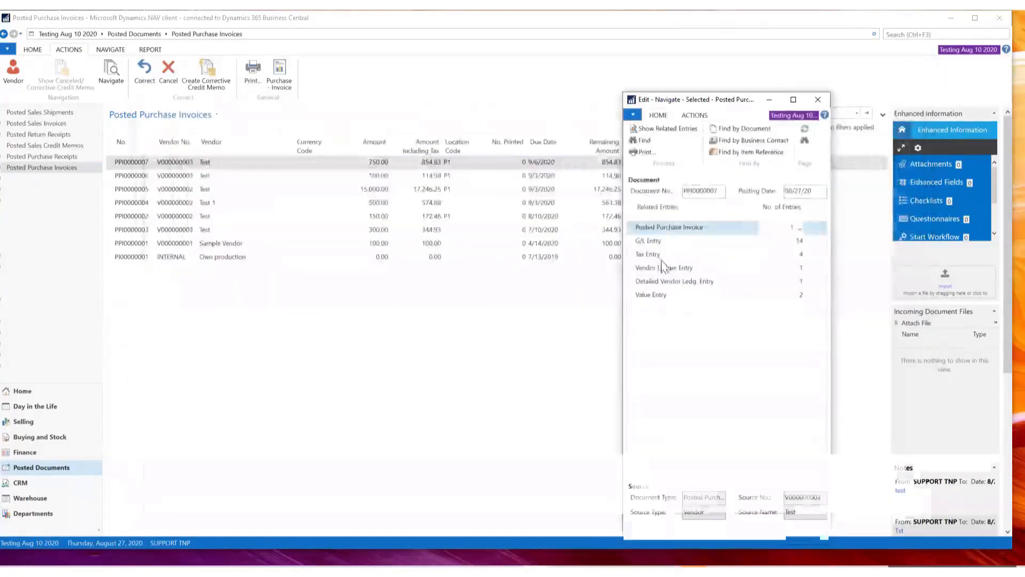
Step: Open the G/L Entry details of PPI0000007, review the account postings, and close them along with the Navigate window
click(800, 240)
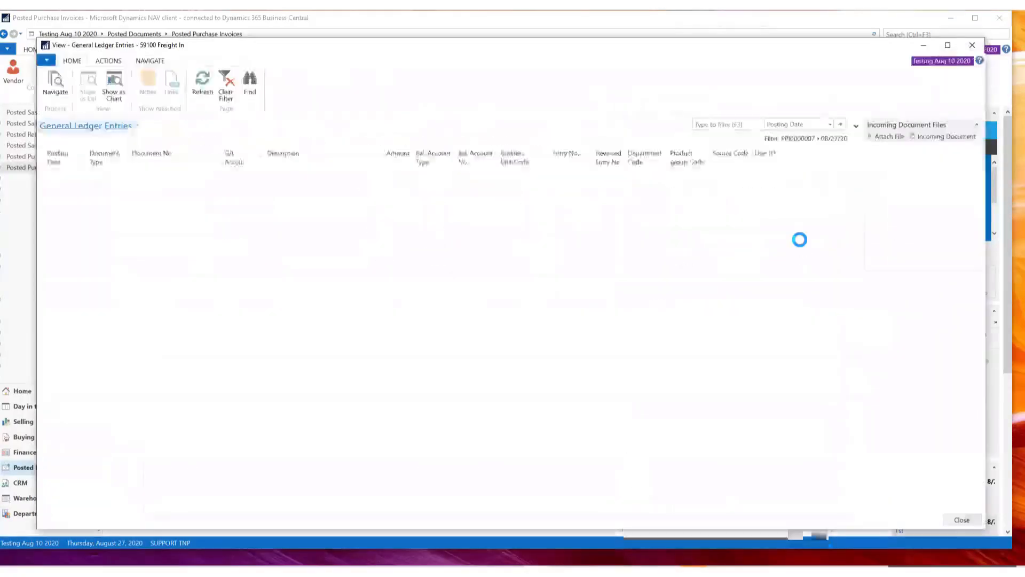
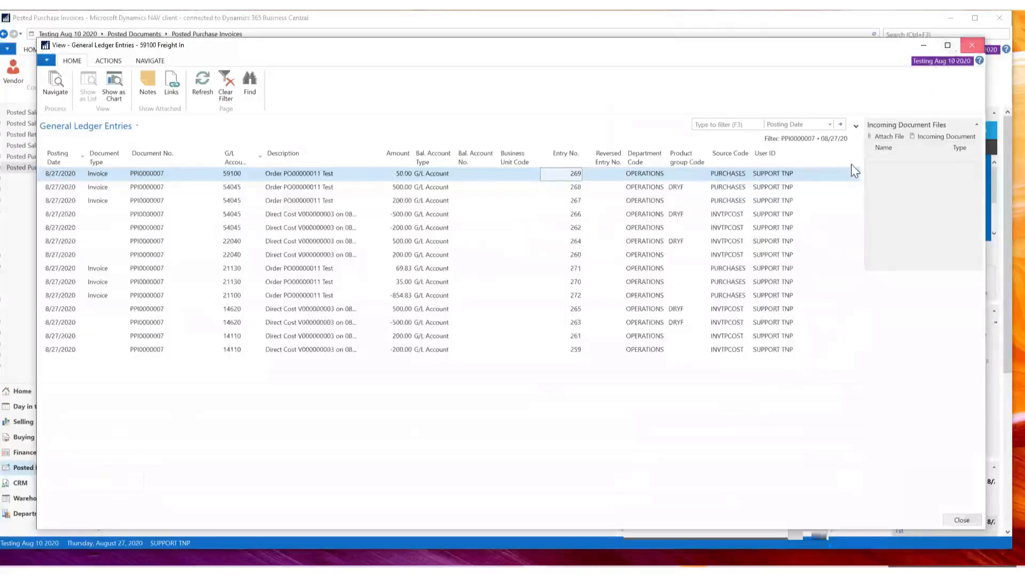
key(Escape)
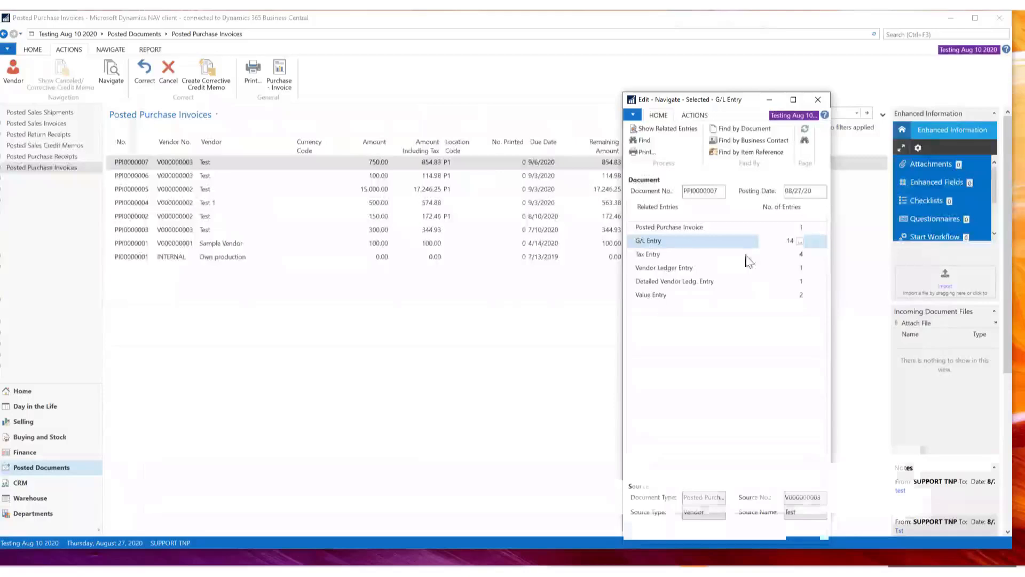
click(824, 101)
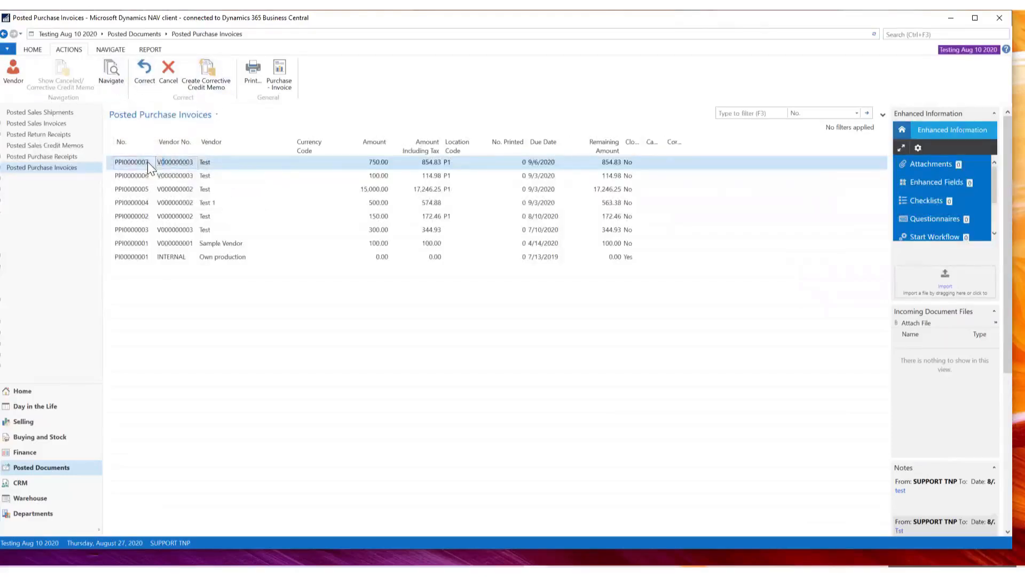
Step: Open posted invoice PPI0000007, look at its Create Corrective Credit Memo option, enlarge the window to review all lines, and close it
double_click(147, 162)
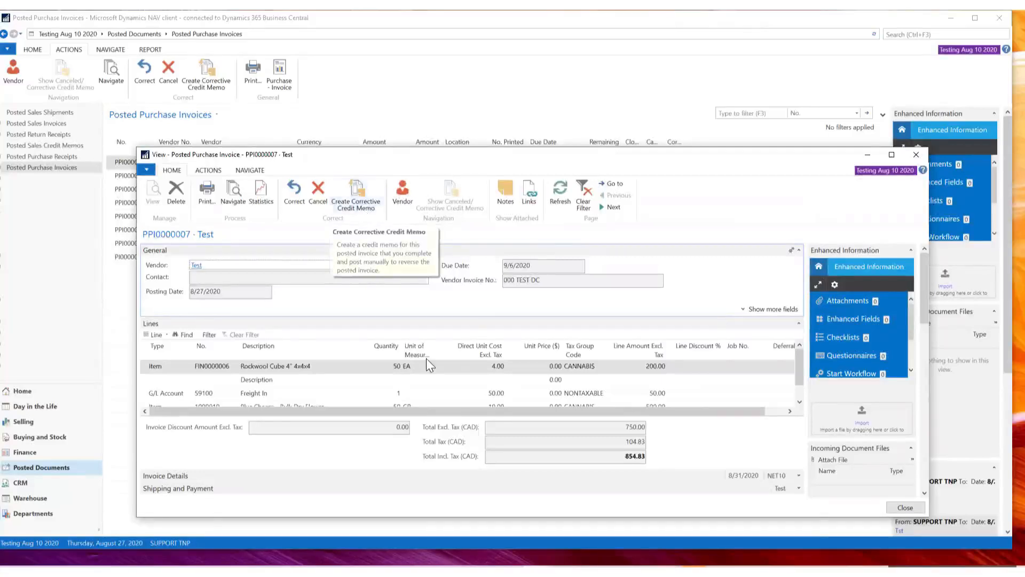
click(359, 187)
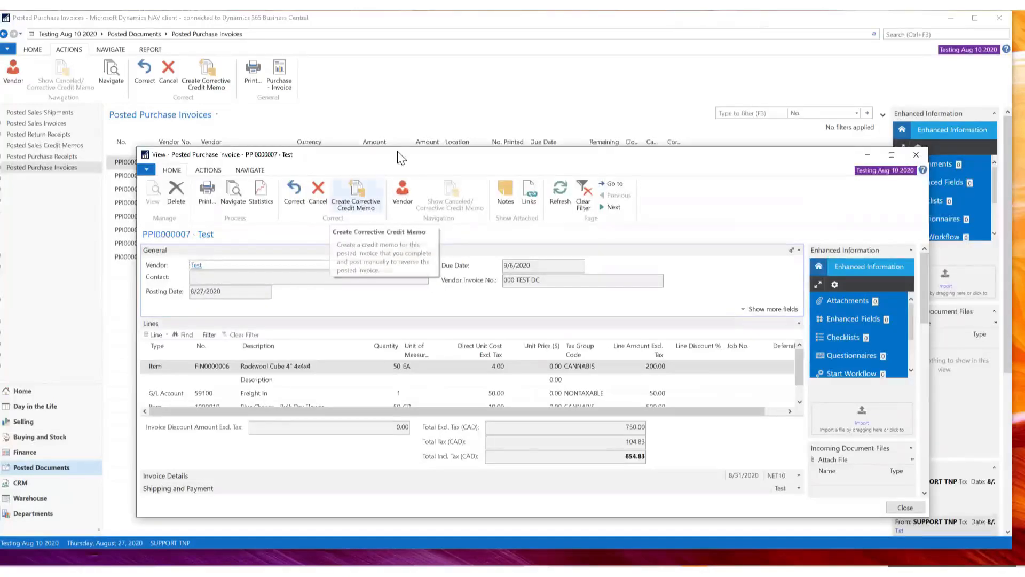
drag(397, 151, 463, 133)
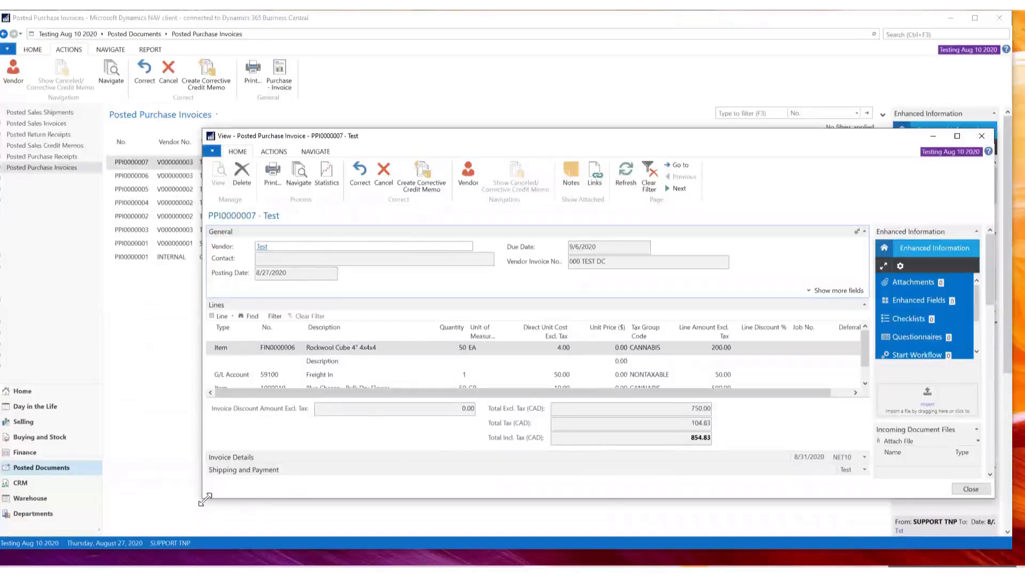
drag(205, 499, 129, 515)
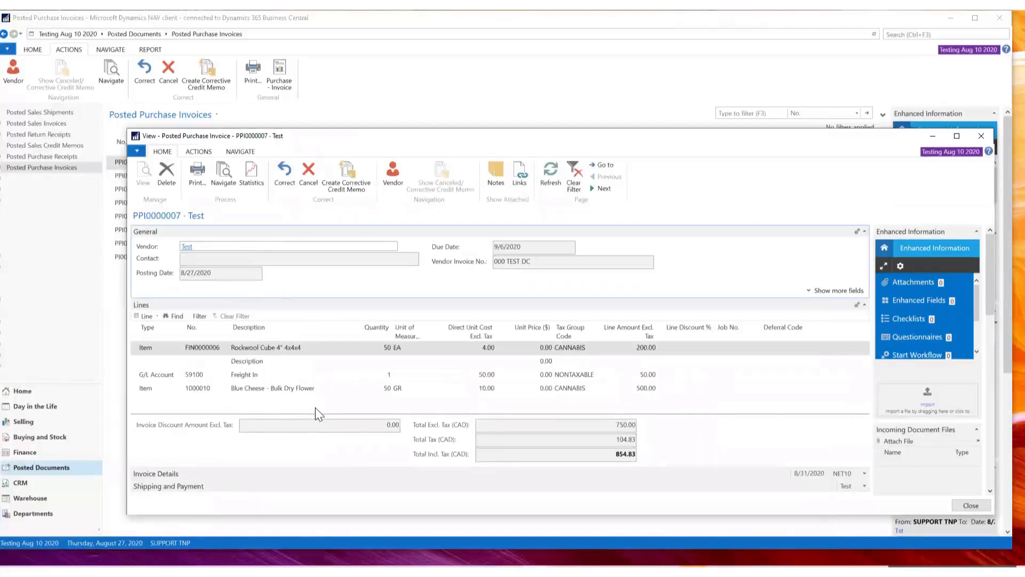
click(970, 505)
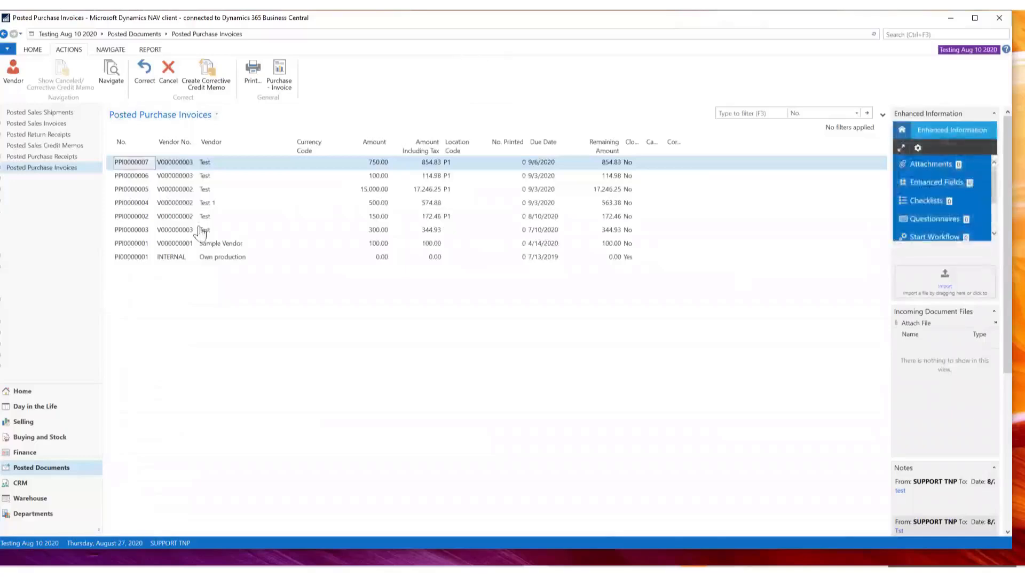
Step: Return to Departments and open the Purchasing page
click(45, 514)
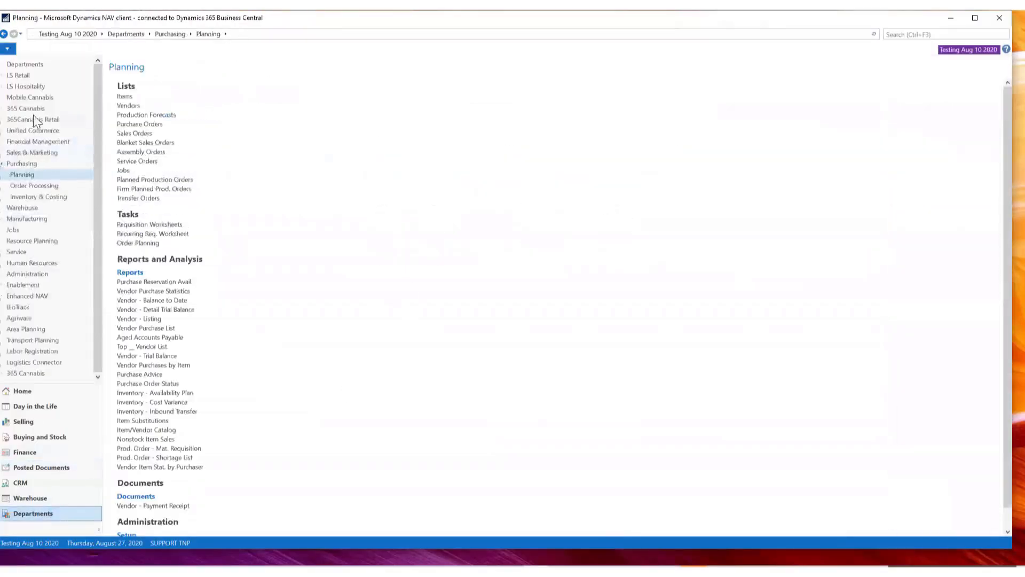
click(24, 165)
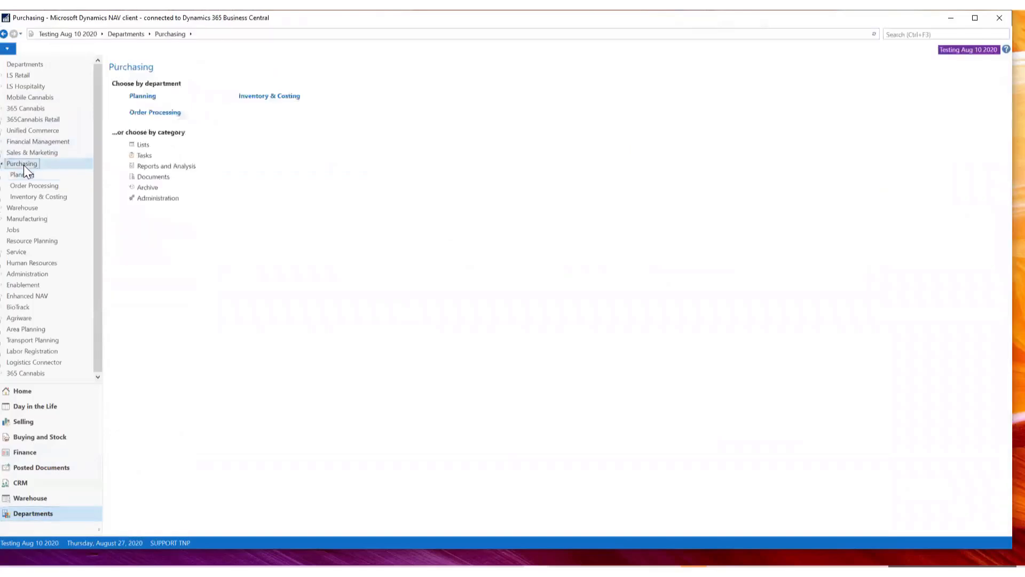
Step: Review the latest purchase order's three archived versions in the Purchase Order Archives and return to the Purchasing page
click(142, 188)
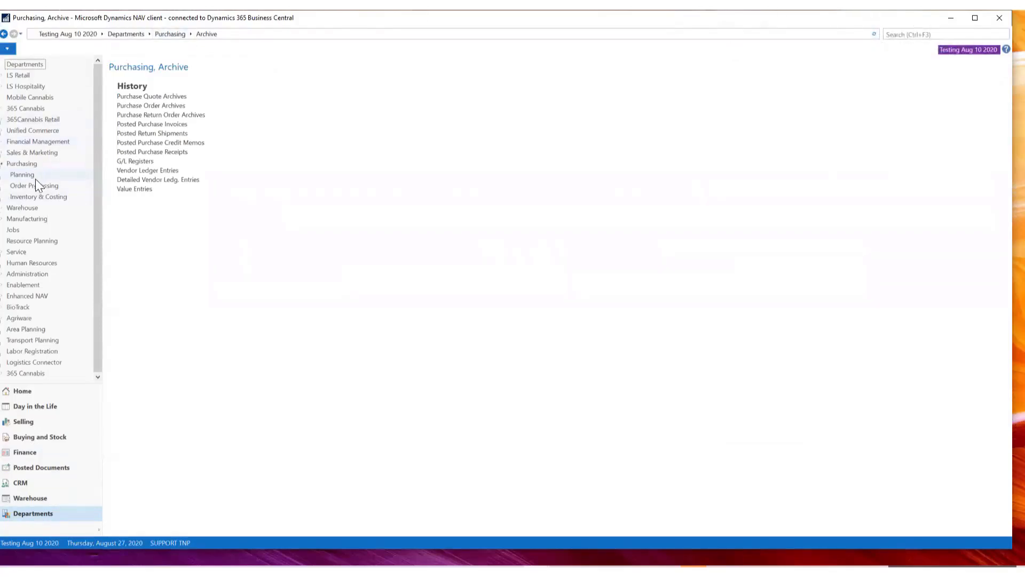
click(169, 106)
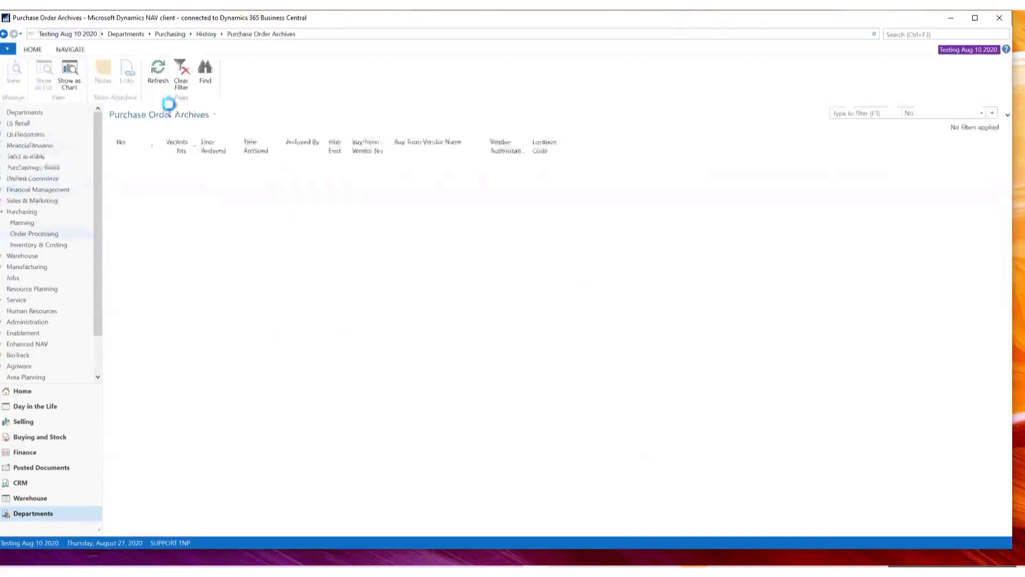
click(137, 297)
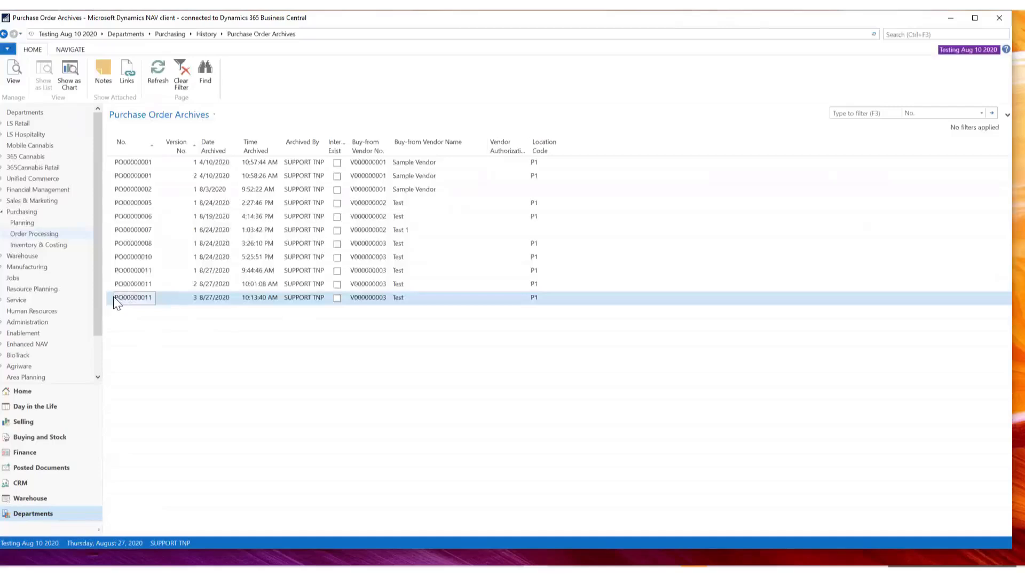
drag(110, 277, 107, 299)
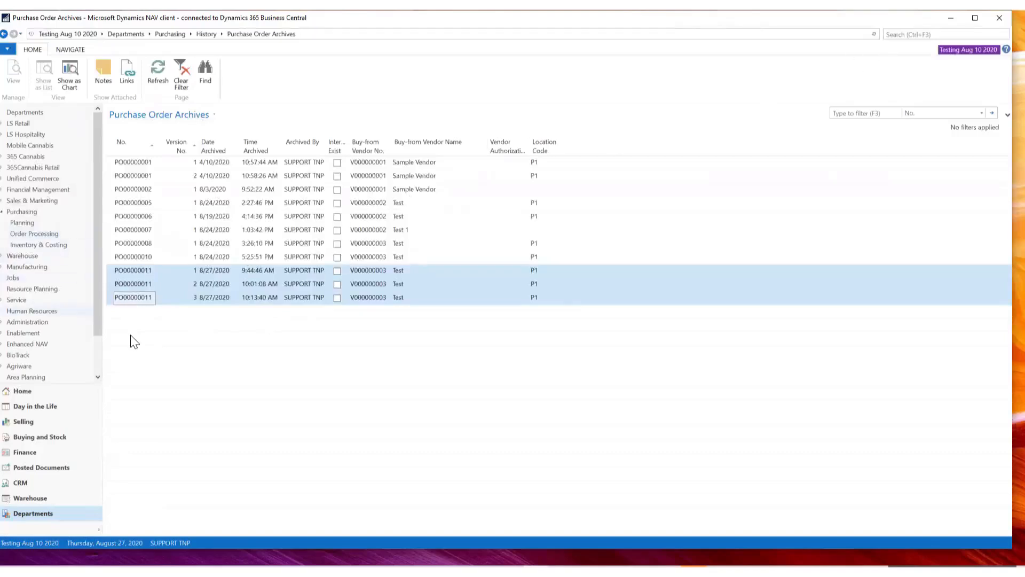
click(176, 33)
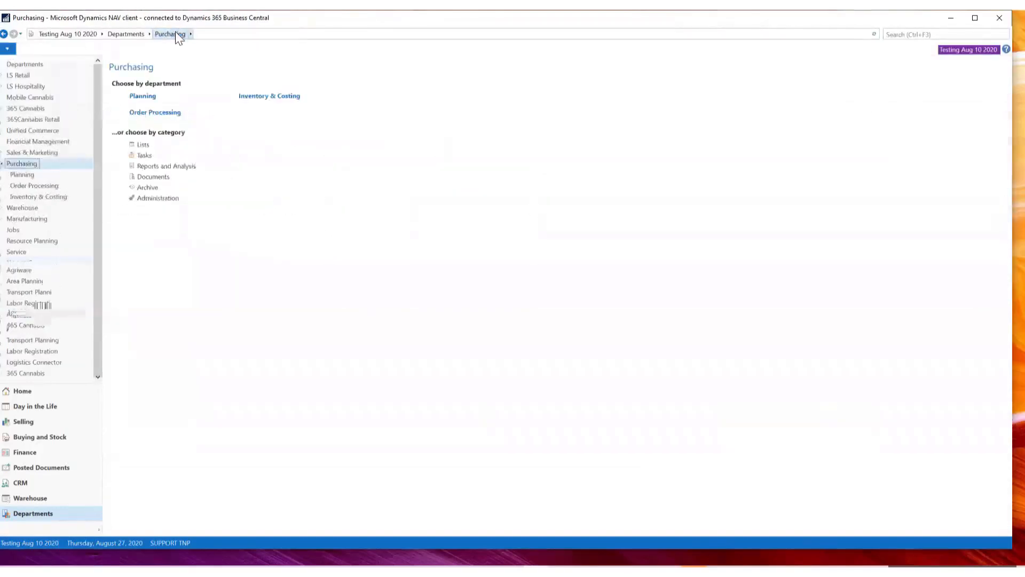
Step: Look through the Tasks and Lists categories of the Purchasing department and return to its main page
click(143, 157)
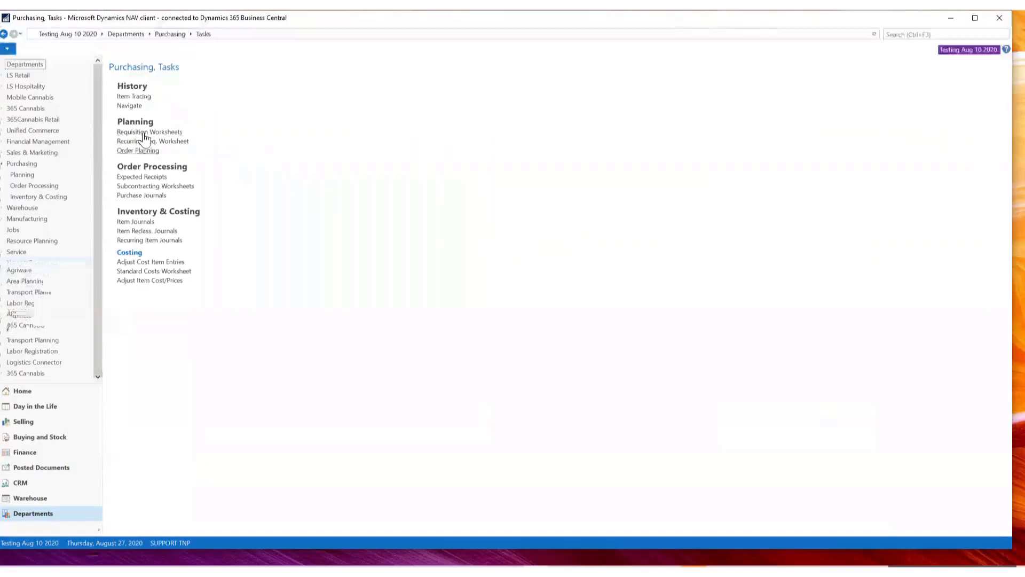
click(170, 34)
click(141, 145)
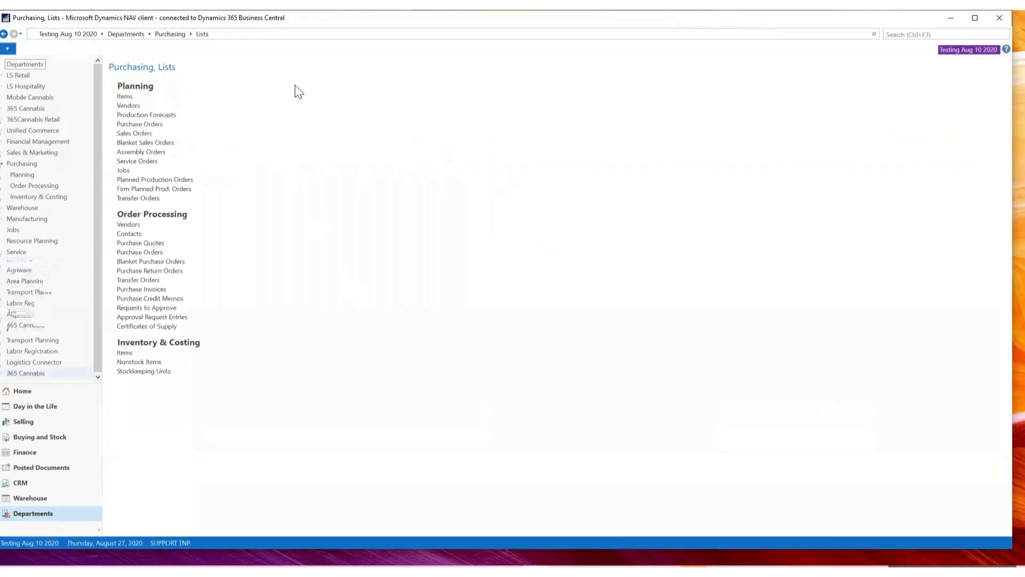
click(169, 34)
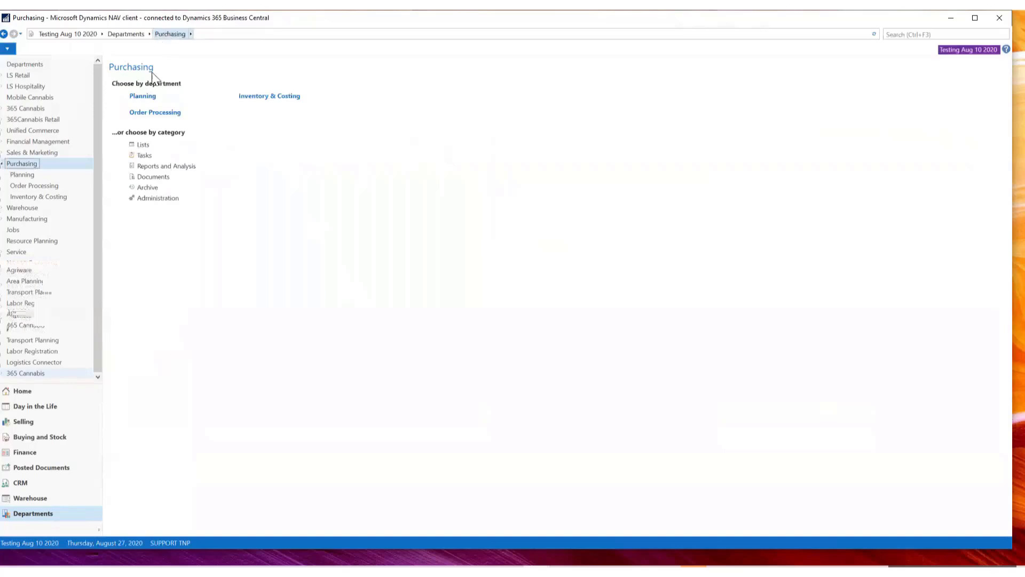
Step: Create a new purchase invoice from the Order Processing area's Purchase Invoices list, enlarge its window, and choose vendor Test 1
click(38, 184)
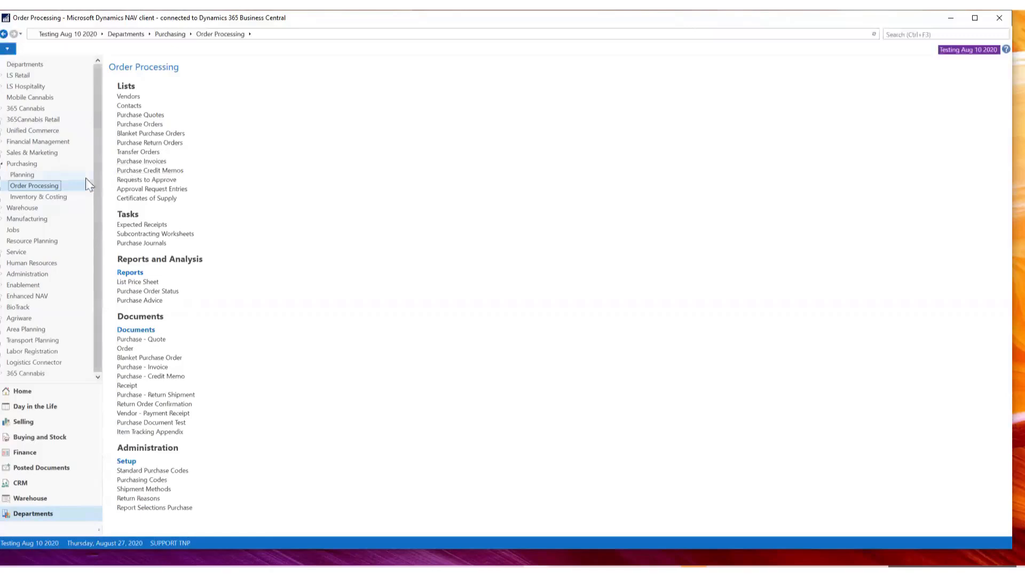
click(131, 162)
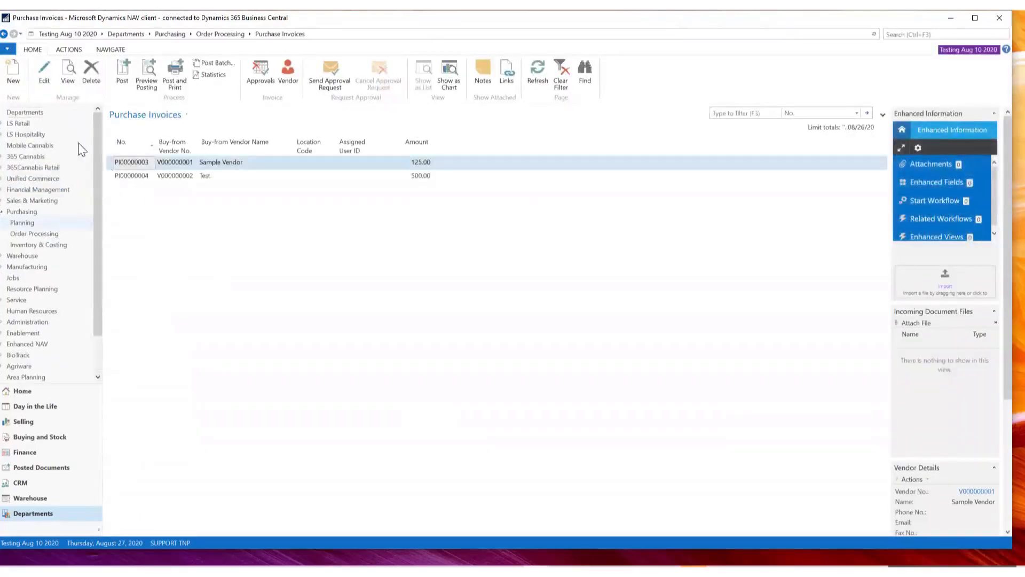
click(19, 79)
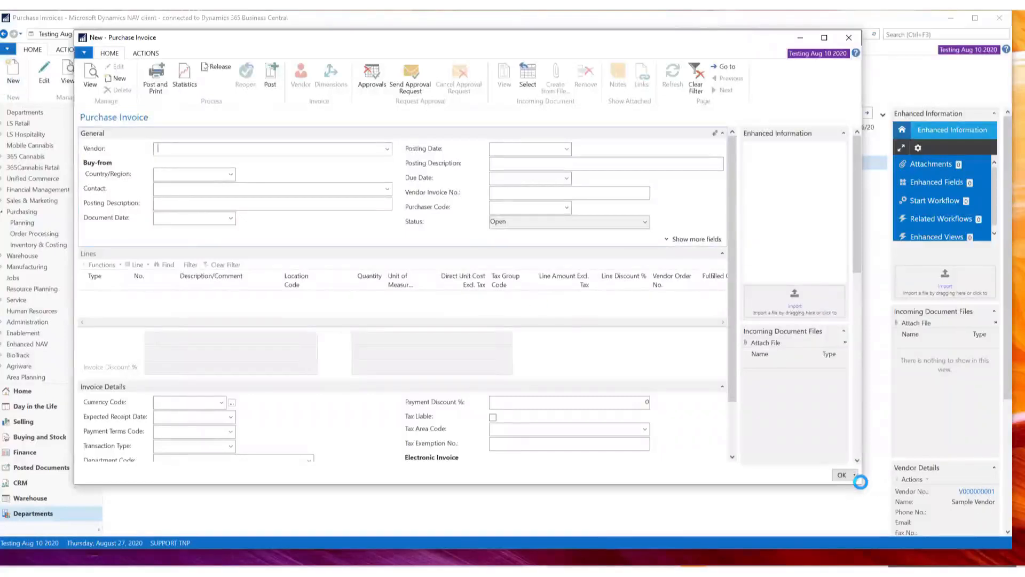
drag(861, 482, 885, 539)
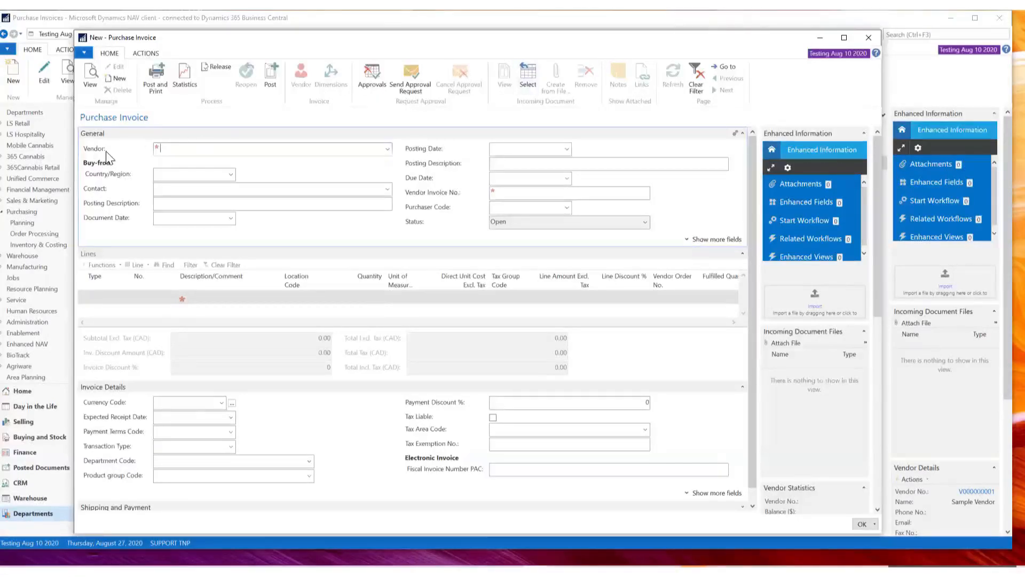
click(388, 149)
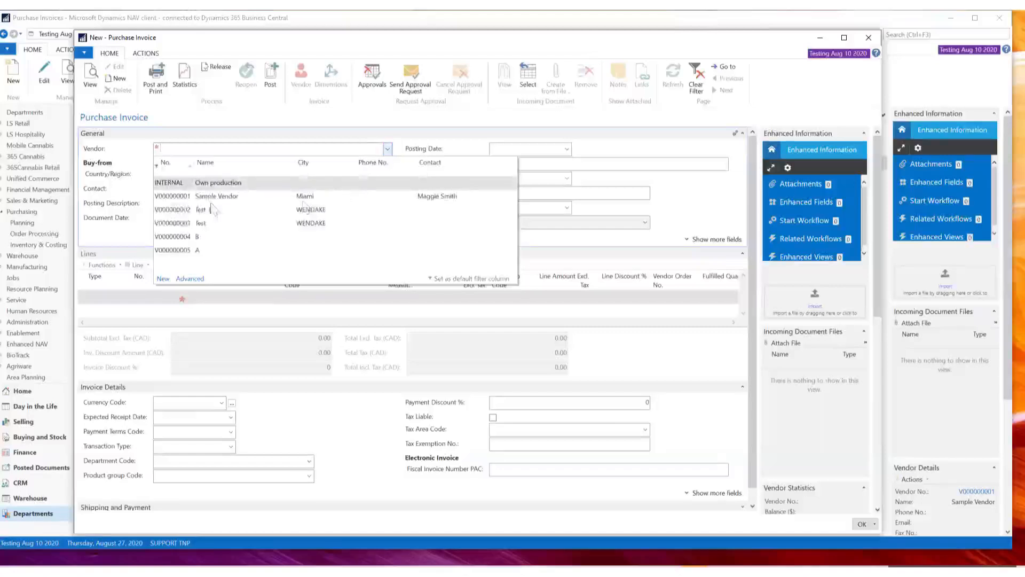
click(181, 208)
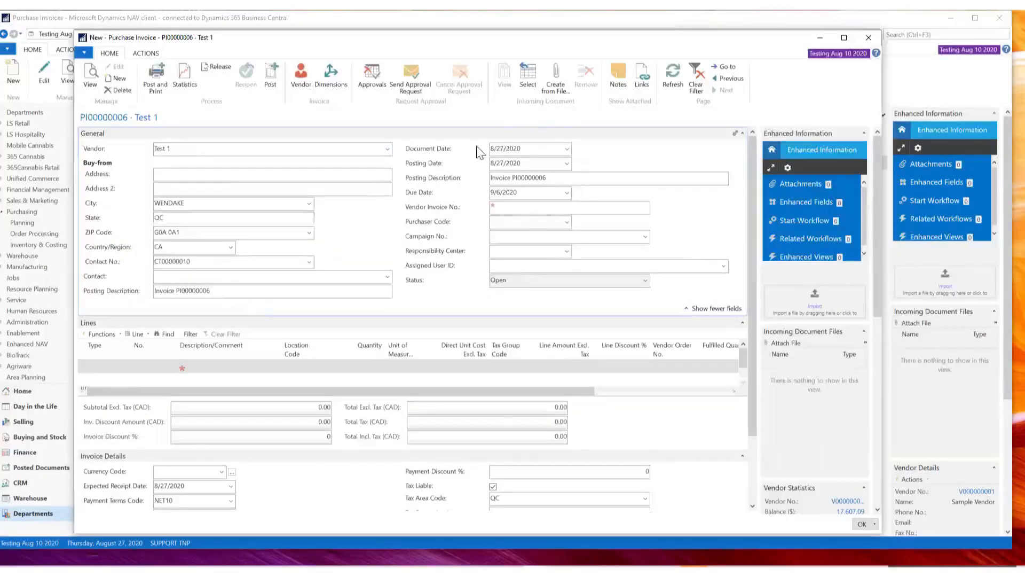
Step: Enter Test PI00006 DC as the Vendor Invoice No., set the Purchaser Code to PURCHASER, and collapse the additional General fields
click(531, 207)
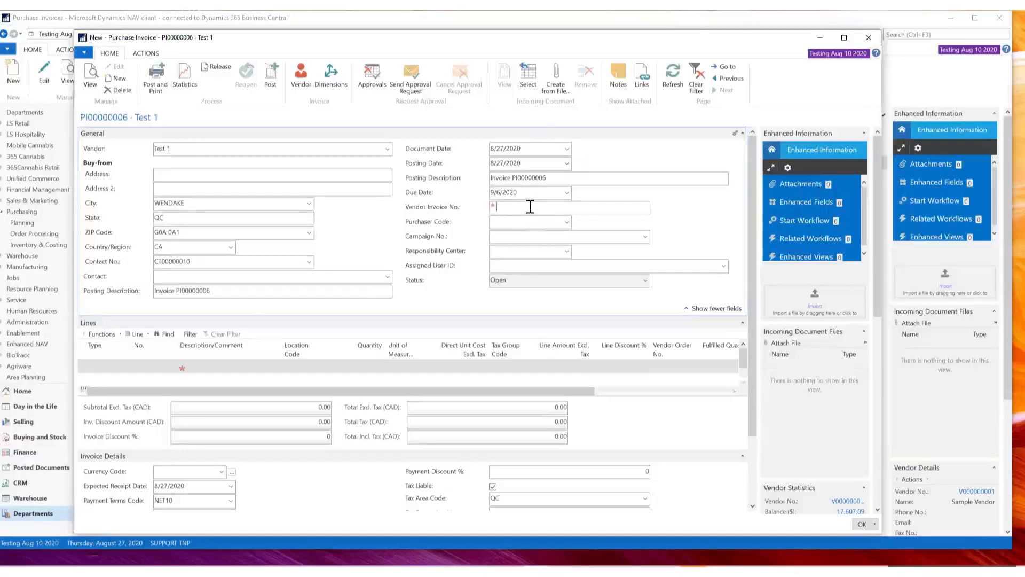
text(Test PI)
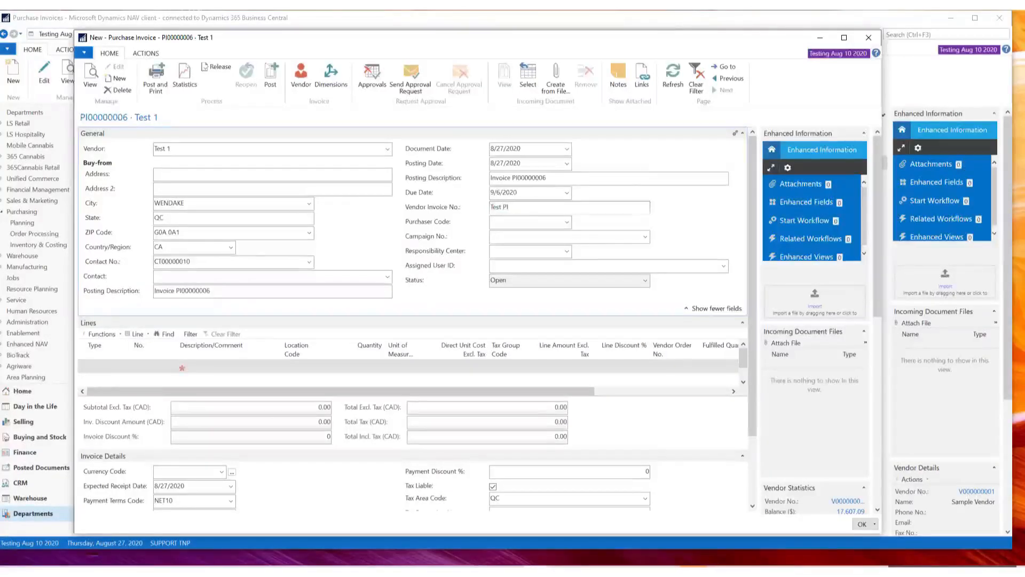
text(00006 DC.)
drag(553, 203, 376, 211)
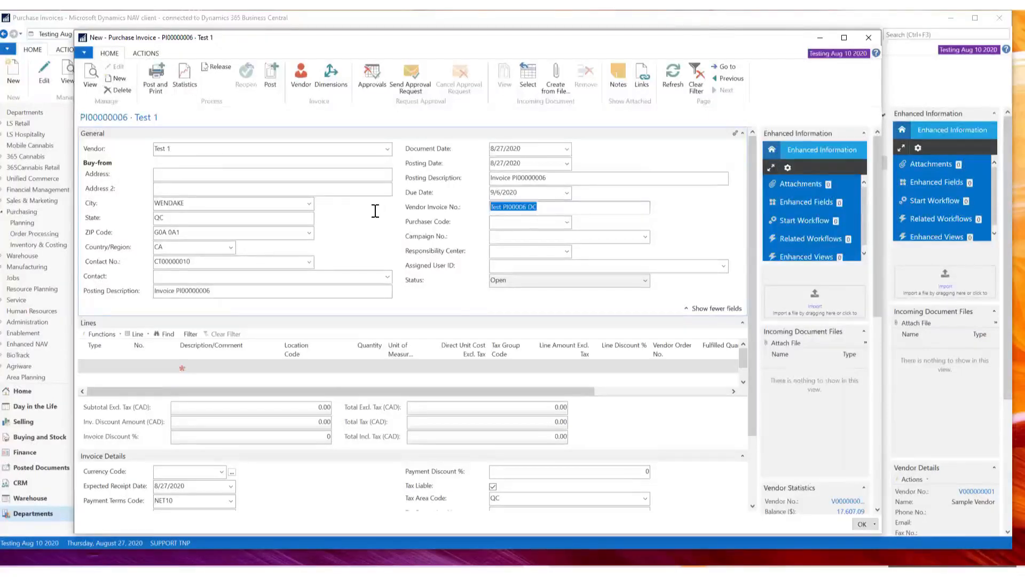
click(558, 206)
drag(558, 206, 431, 214)
click(567, 221)
click(518, 257)
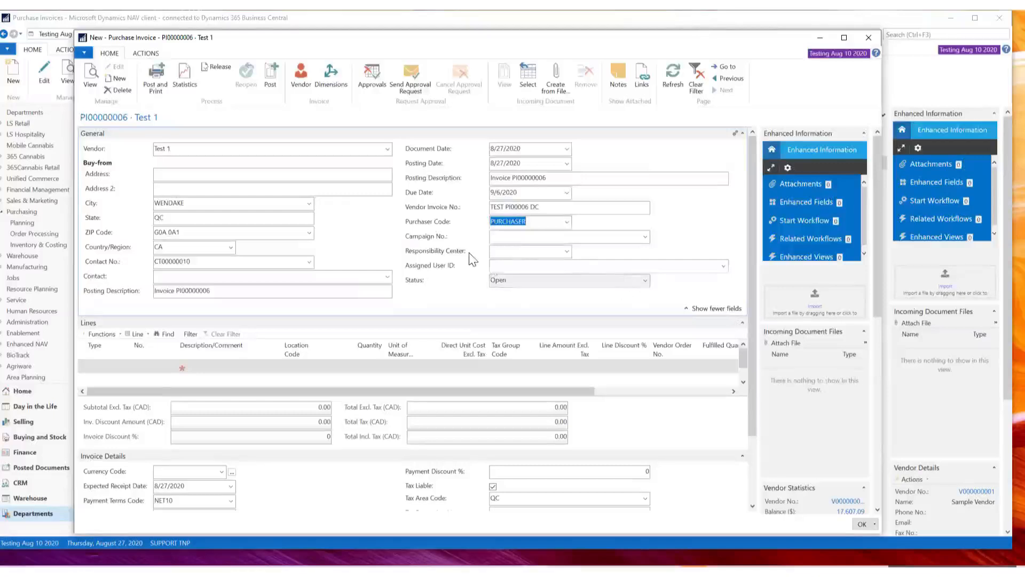
click(721, 309)
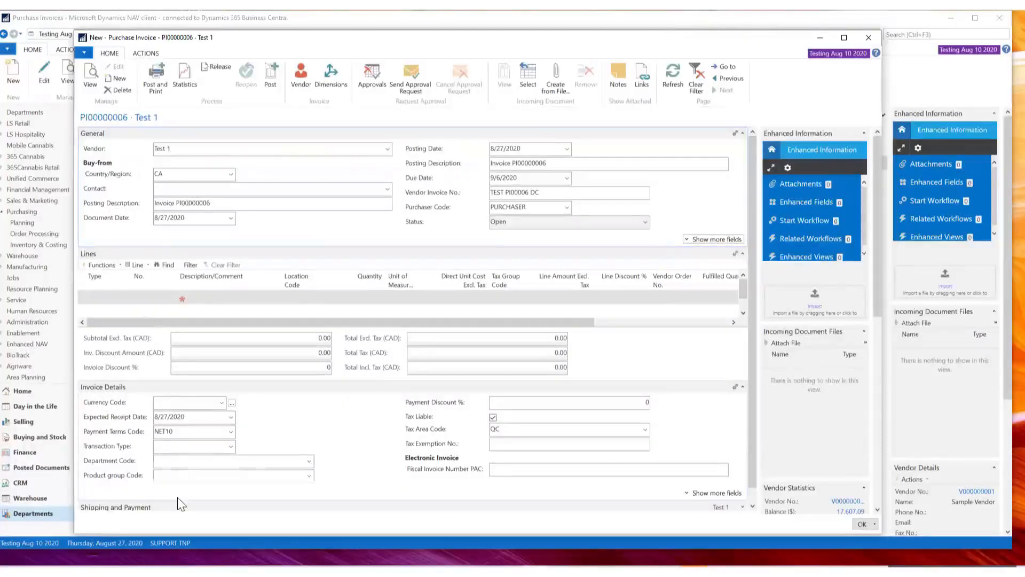
Step: Set the invoice's Department Code to FINANCE and look over the other available department codes
click(214, 462)
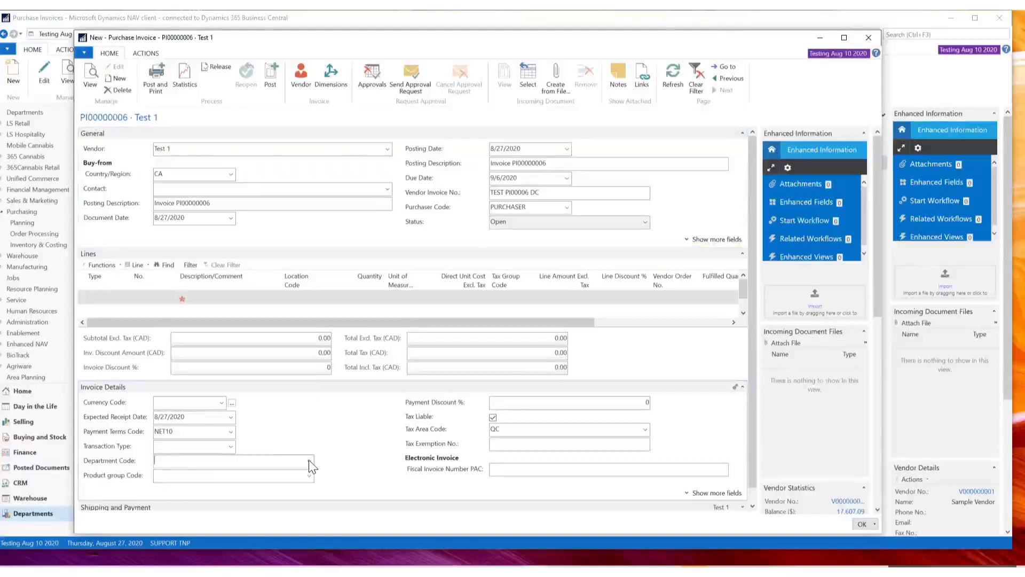
click(309, 461)
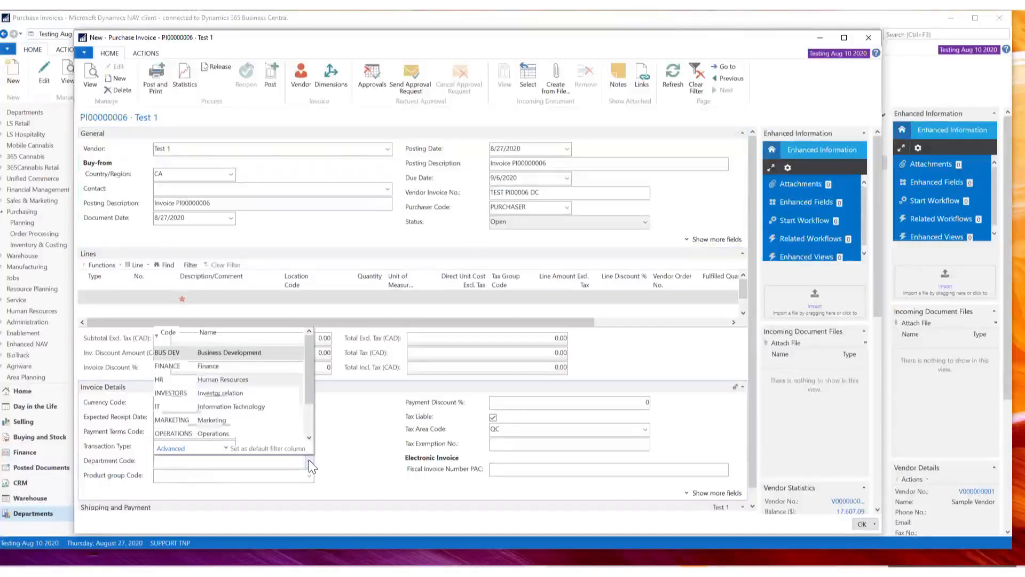
click(205, 367)
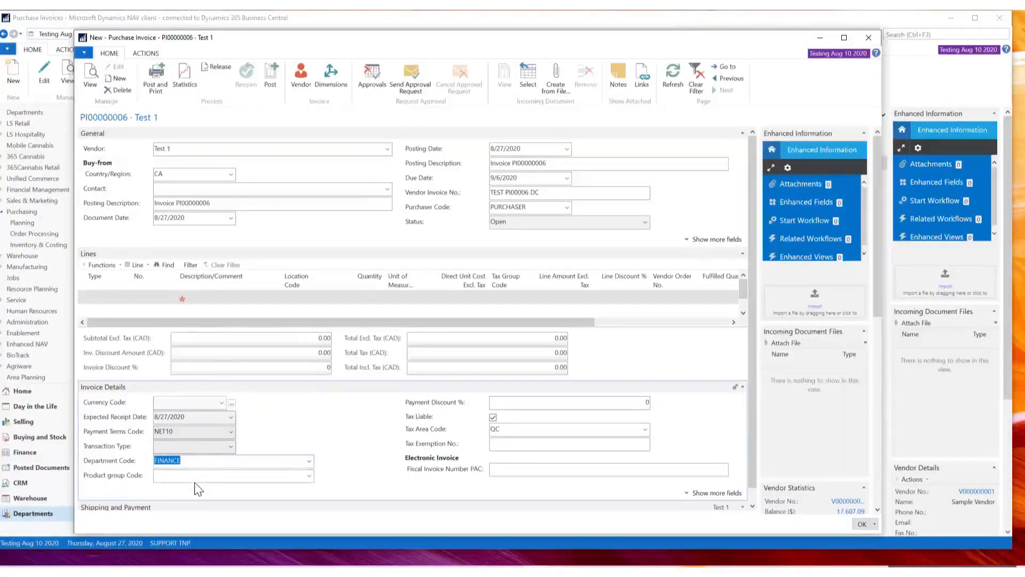
click(213, 460)
click(310, 460)
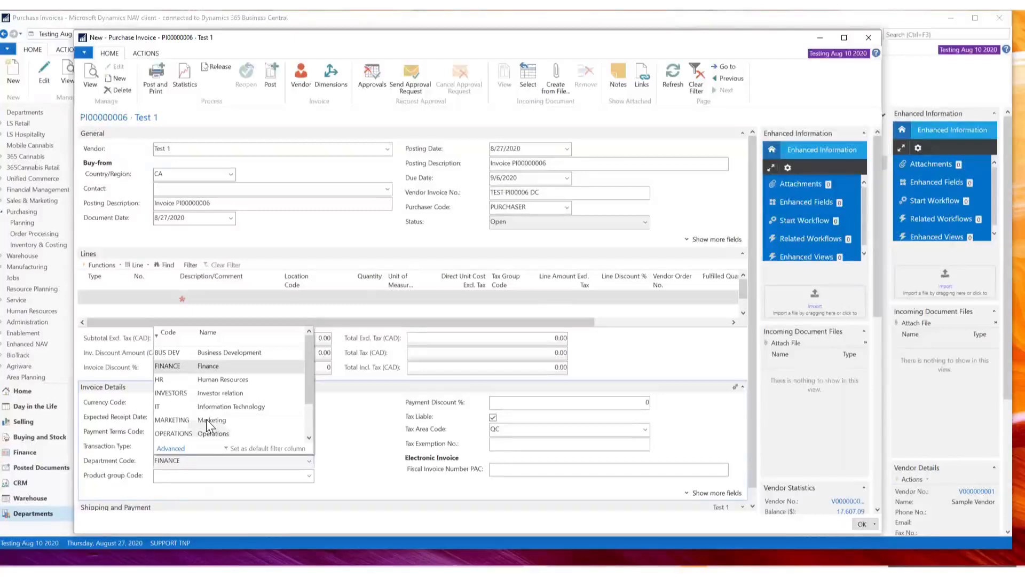
click(351, 420)
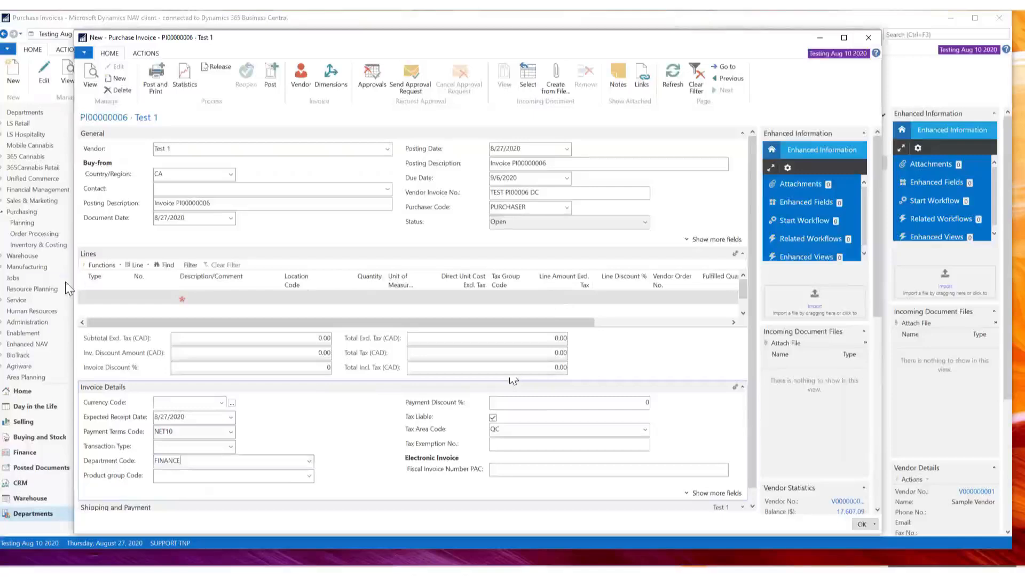
Step: Make the first invoice line a G/L Account line using account 65060 Utilities
click(98, 303)
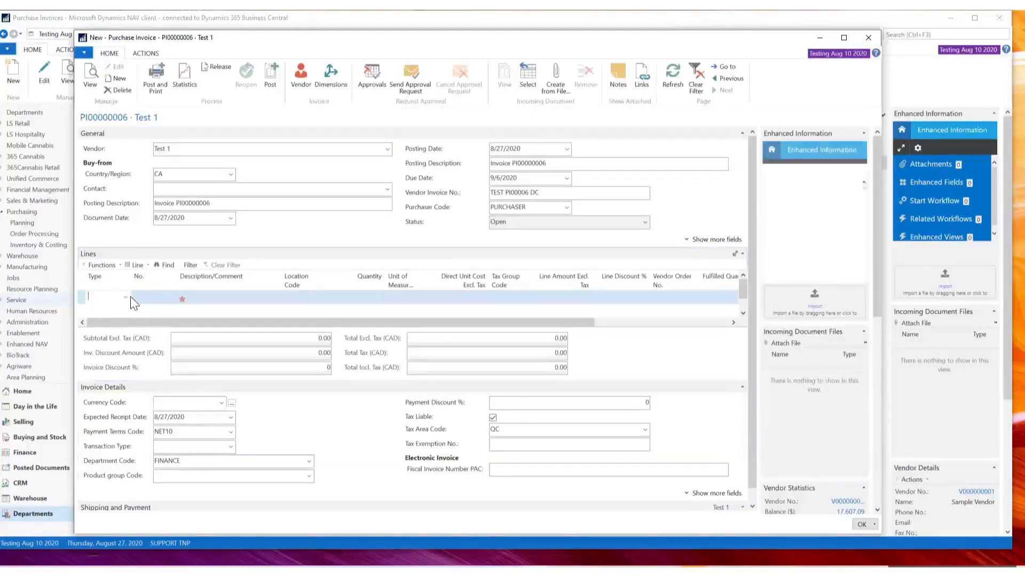
click(125, 296)
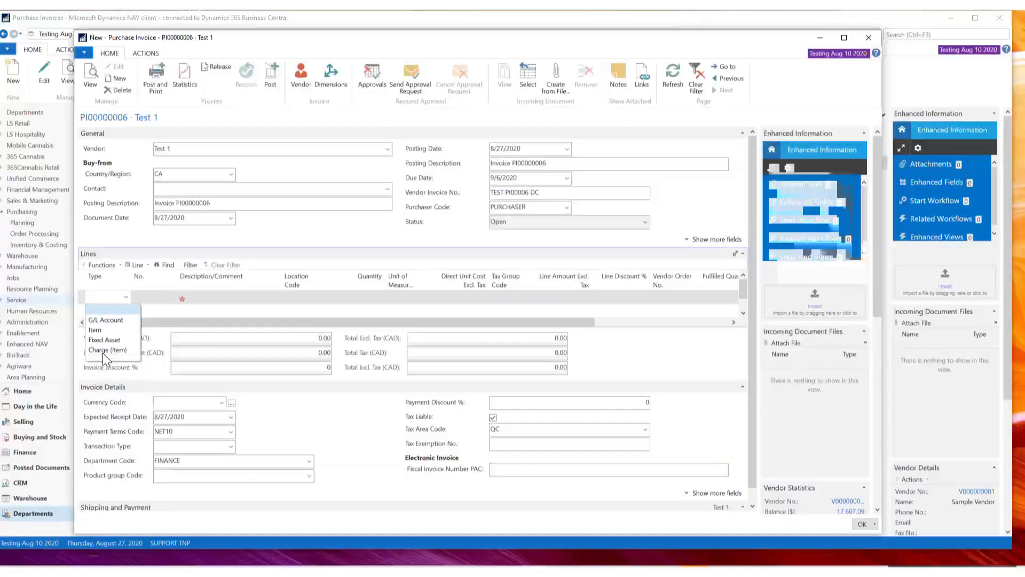
click(102, 319)
click(153, 303)
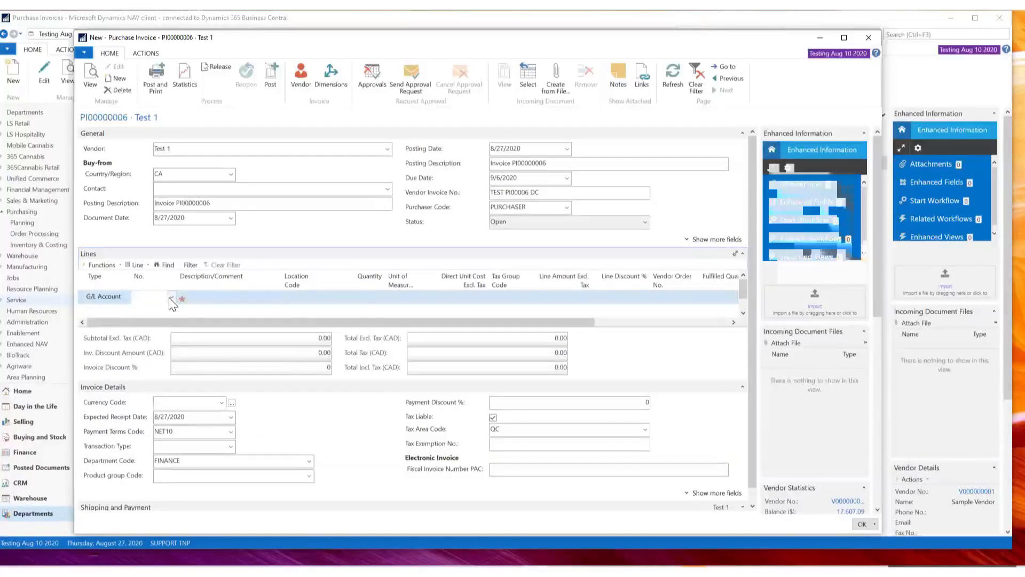
click(171, 298)
text(u)
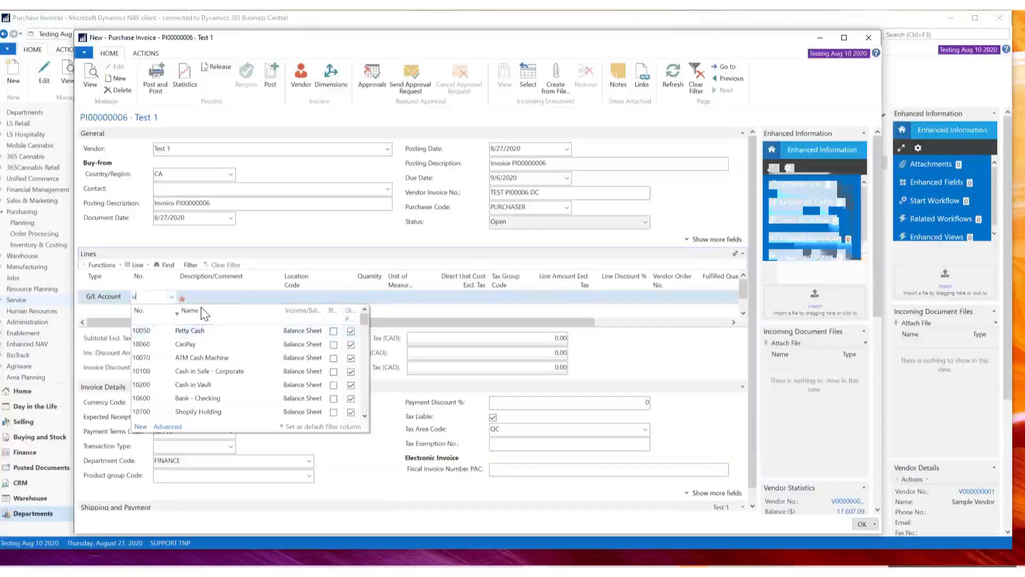
text(t)
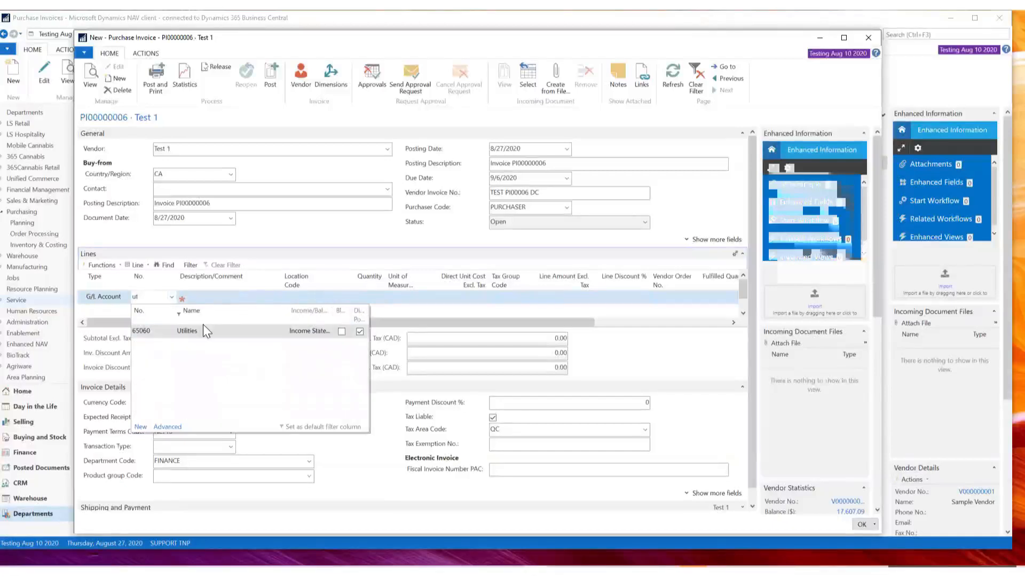
click(205, 332)
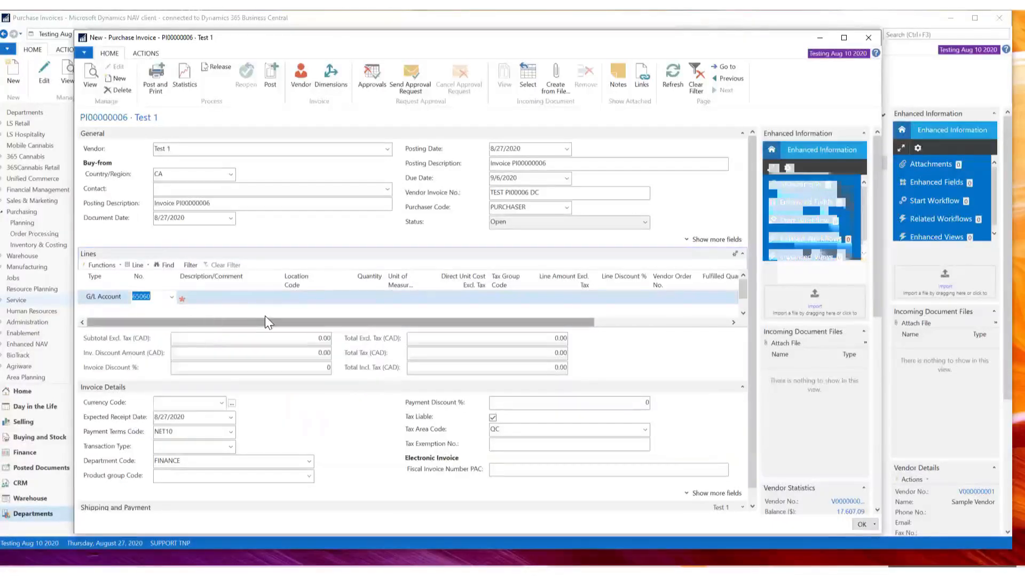
key(Tab)
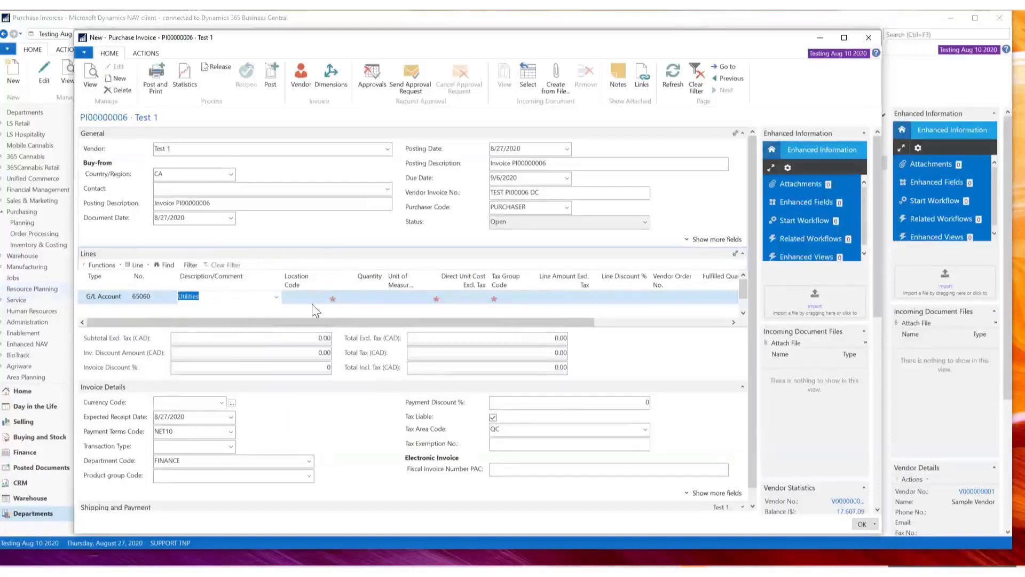
Step: Set the Utilities line's quantity to 1 and its direct unit cost excluding tax to 500
click(370, 299)
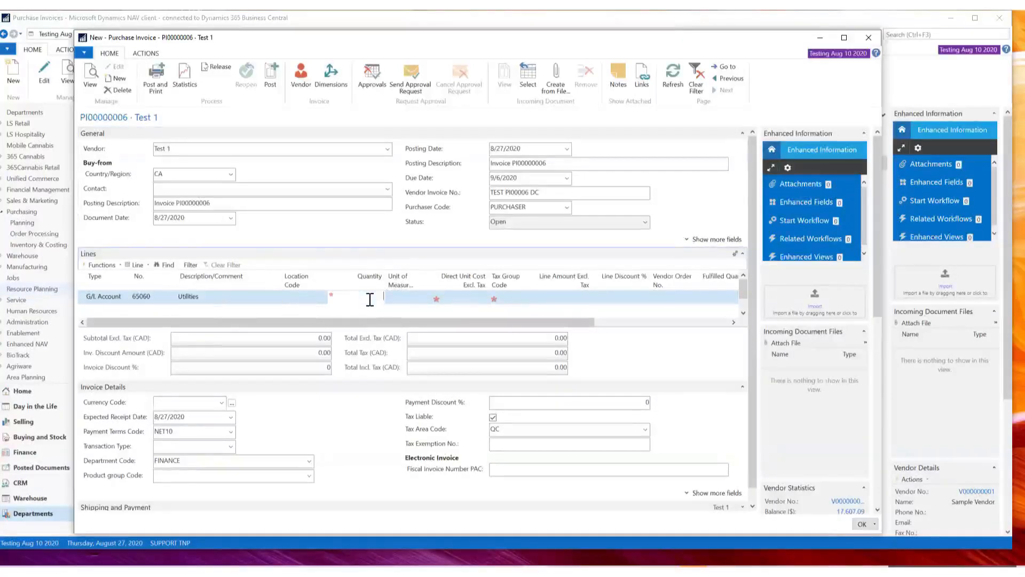
text(1)
key(Tab)
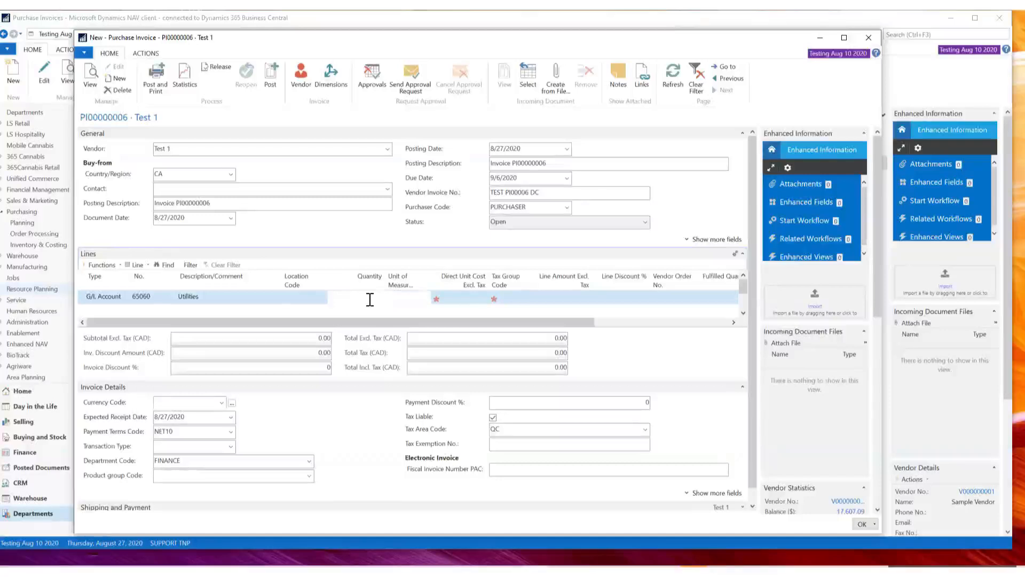
click(470, 297)
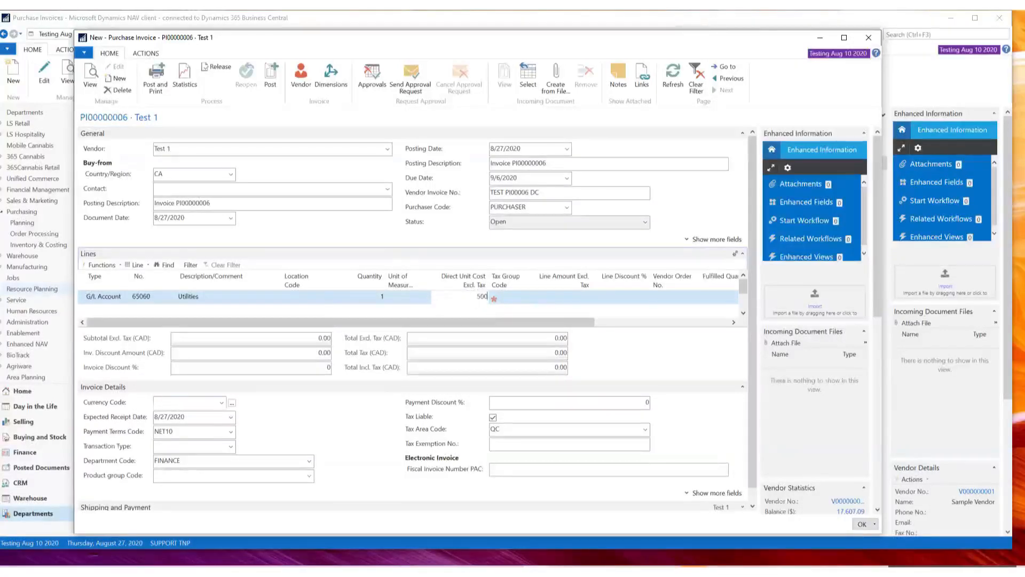
key(Tab)
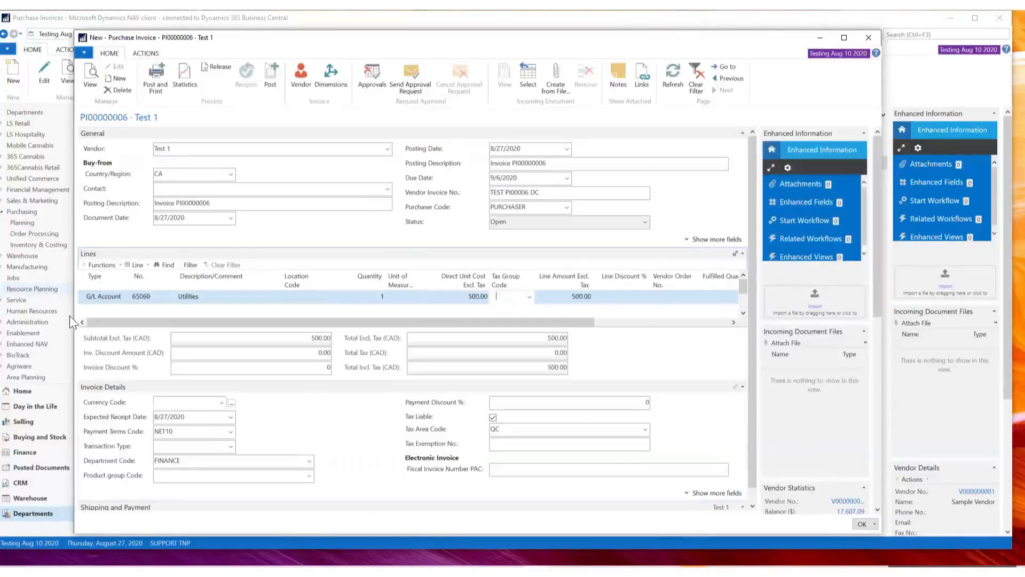
Step: Add a second G/L Account line for account 65060 Utilities with quantity 2 and direct unit cost excluding tax 300
click(113, 312)
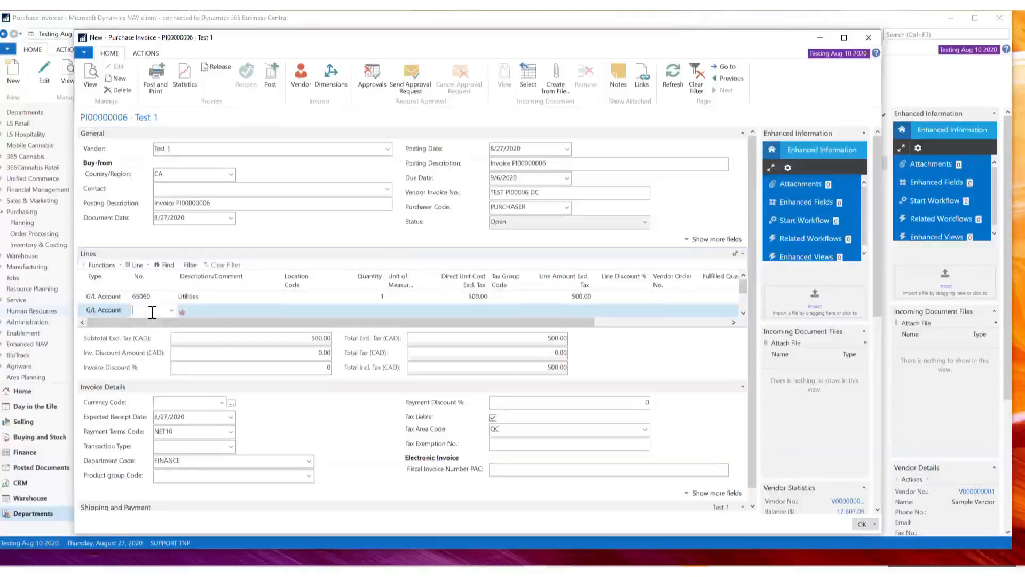
key(F8)
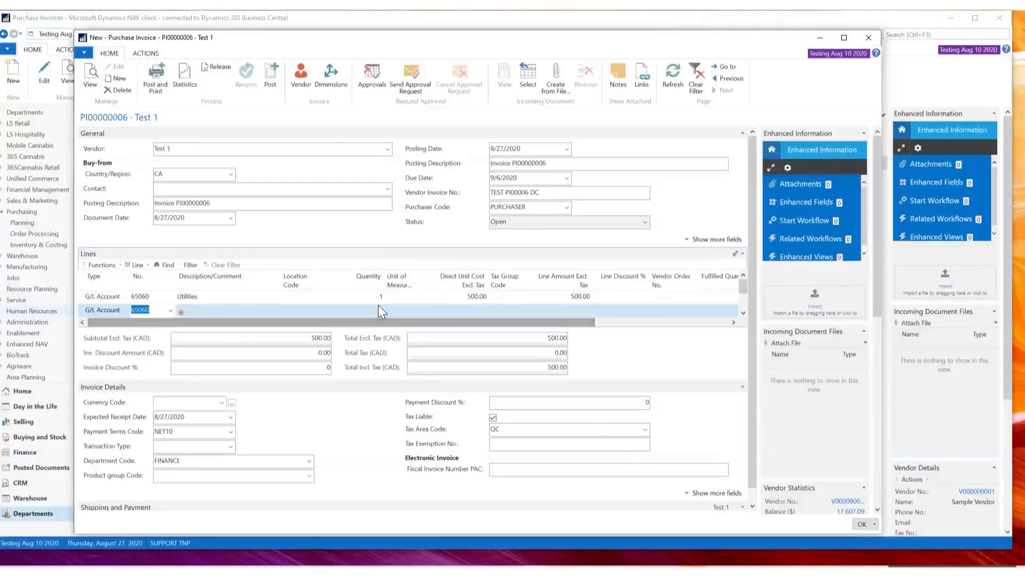
click(374, 312)
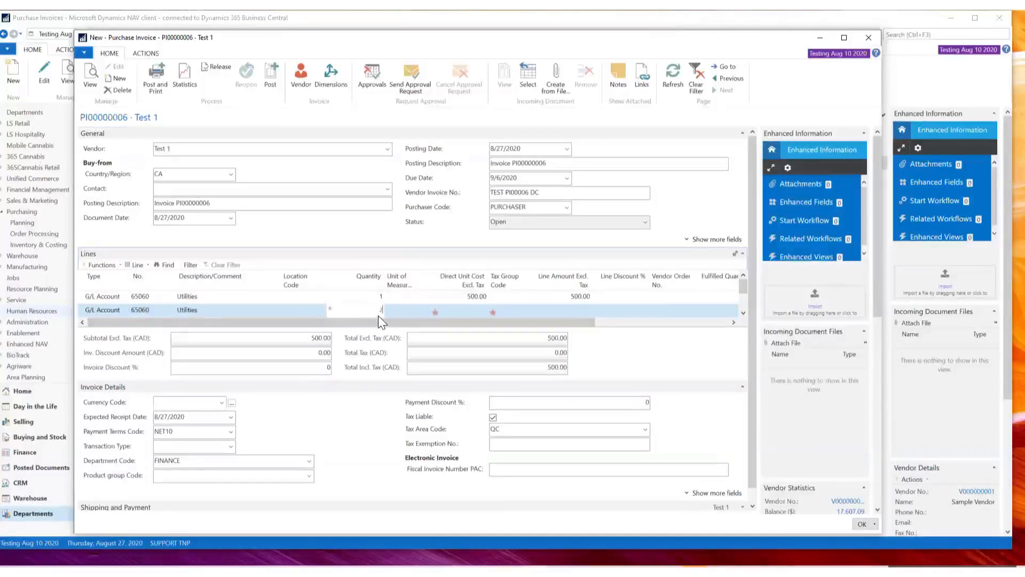
text(2)
key(Tab)
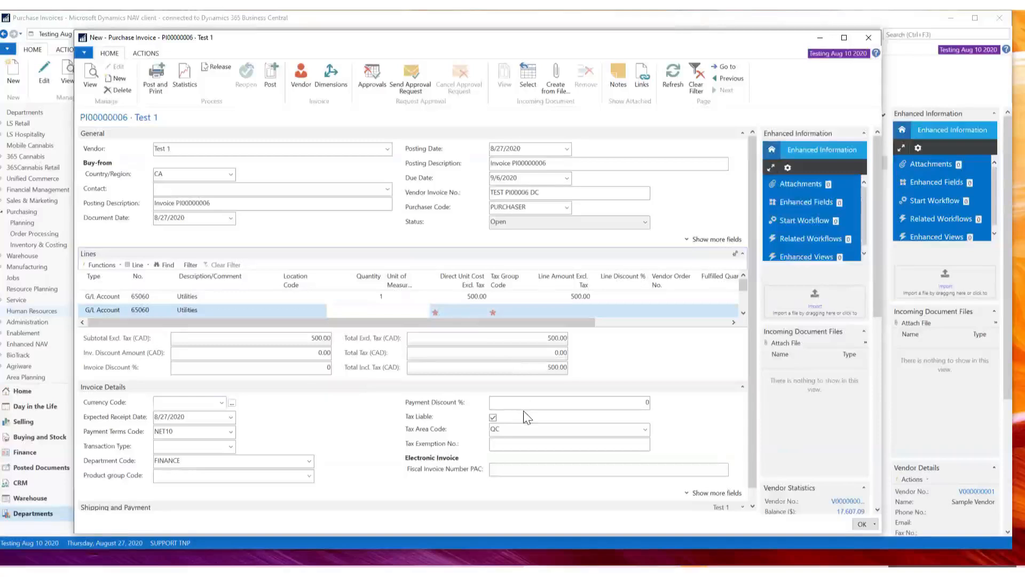
text(2)
key(Tab)
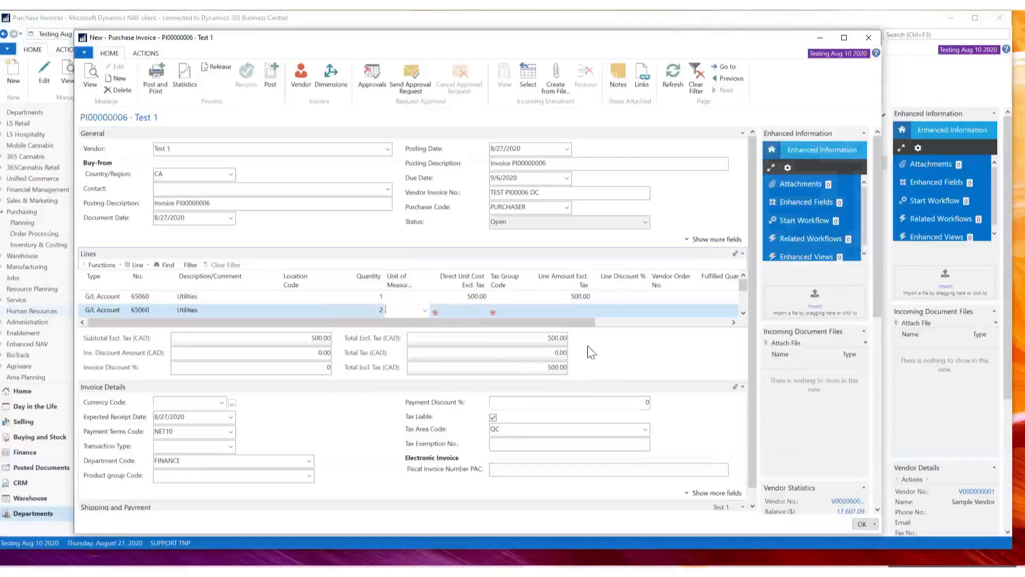
click(470, 311)
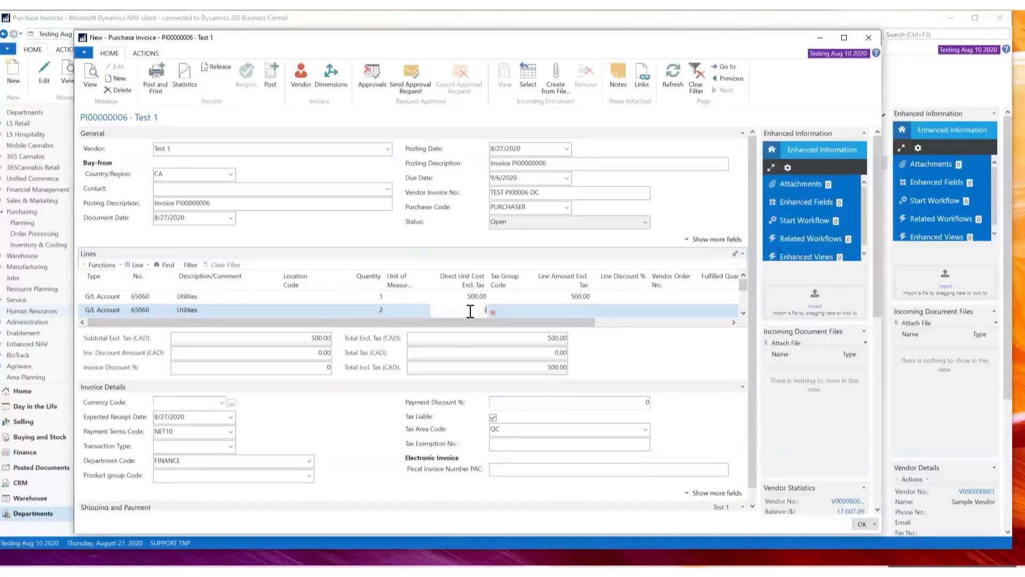
key(Tab)
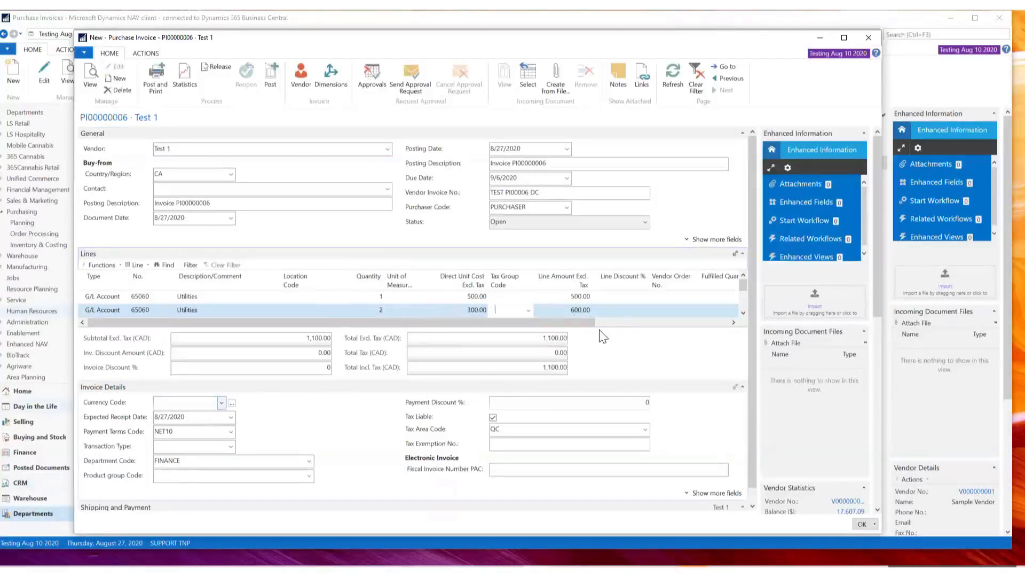
Step: Change the Department Code of the first invoice line to OPERATIONS
drag(586, 322, 746, 321)
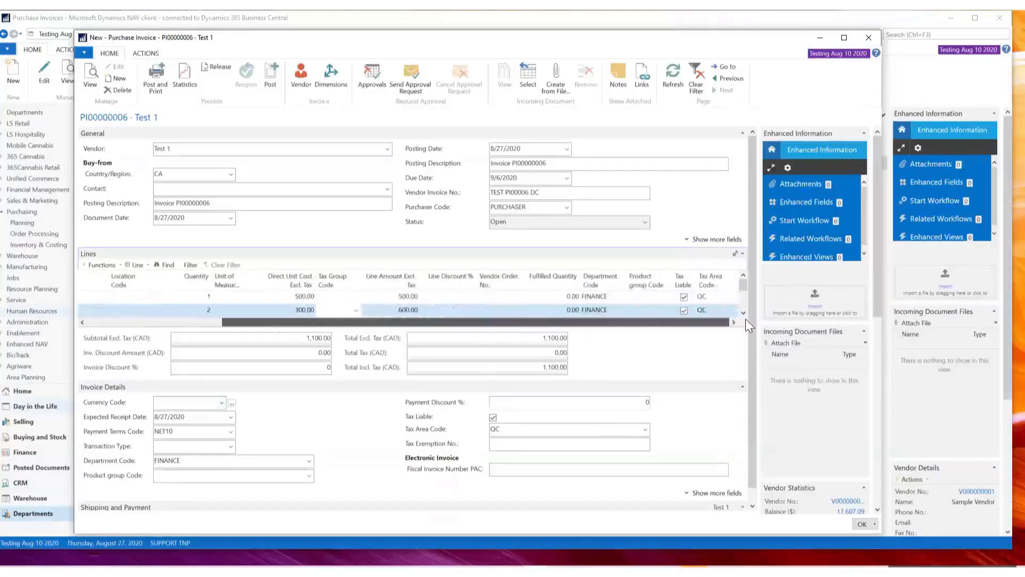
click(614, 297)
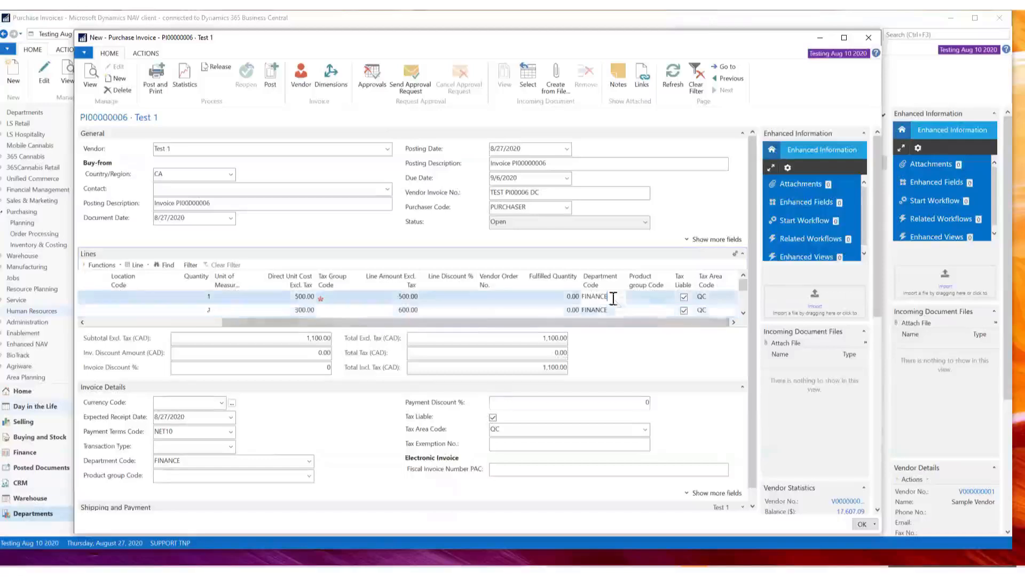
click(621, 297)
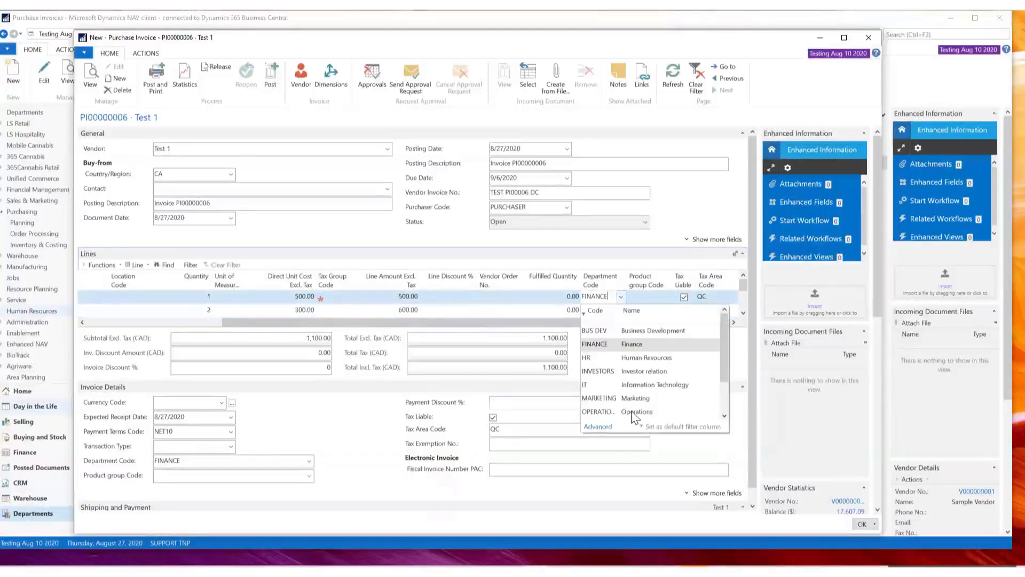
click(632, 412)
click(612, 309)
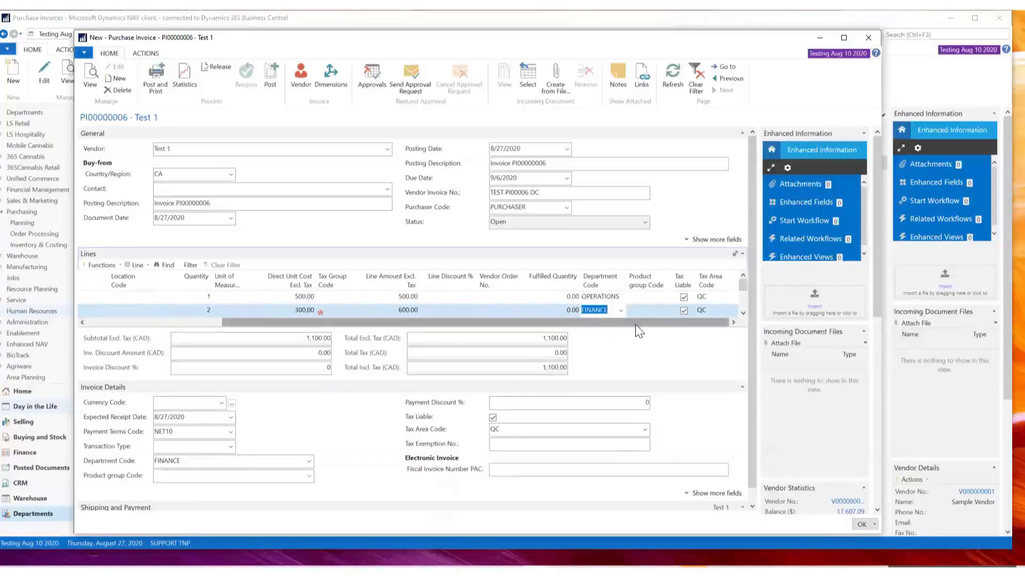
drag(642, 324, 382, 325)
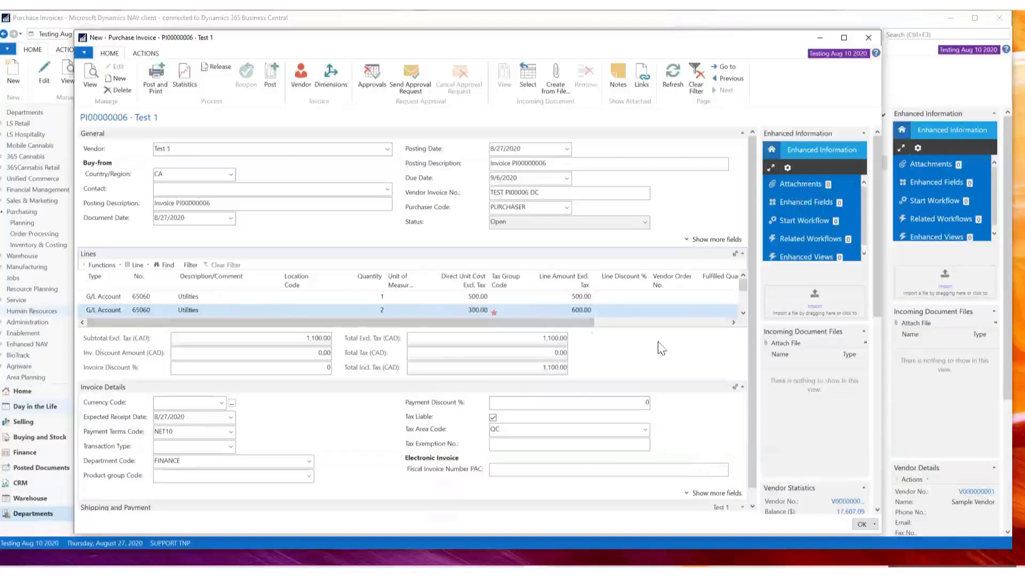
Step: Set the first invoice line's Tax Group Code to NONTAXABLE
drag(569, 324, 745, 323)
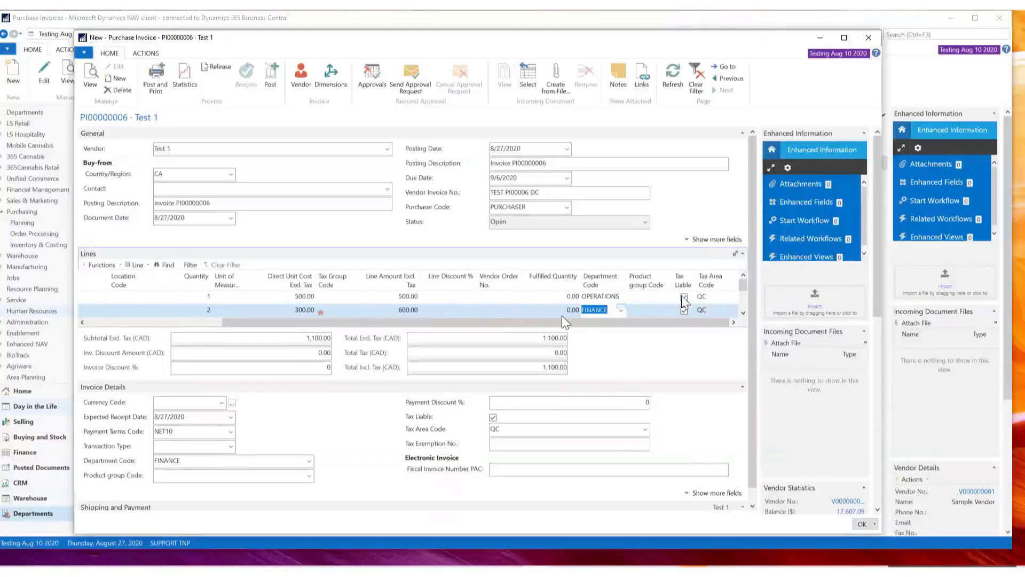
click(334, 296)
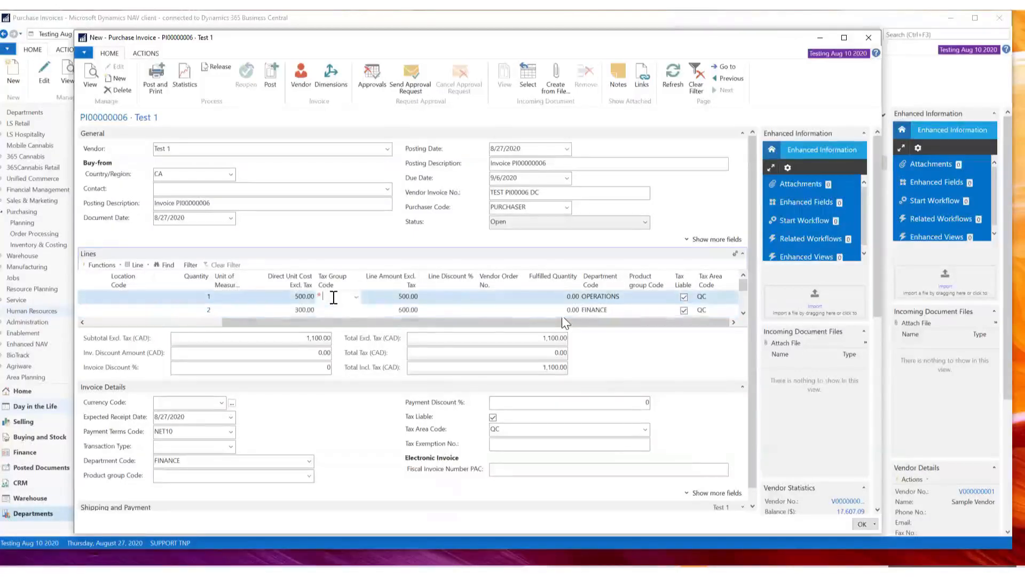
right_click(334, 297)
click(331, 296)
click(356, 297)
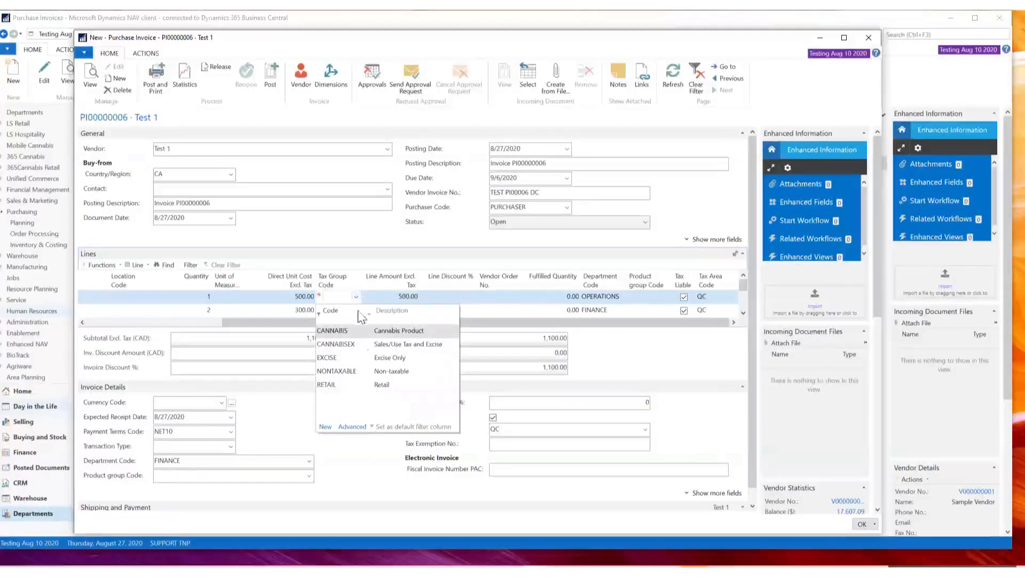
click(373, 371)
key(Delete)
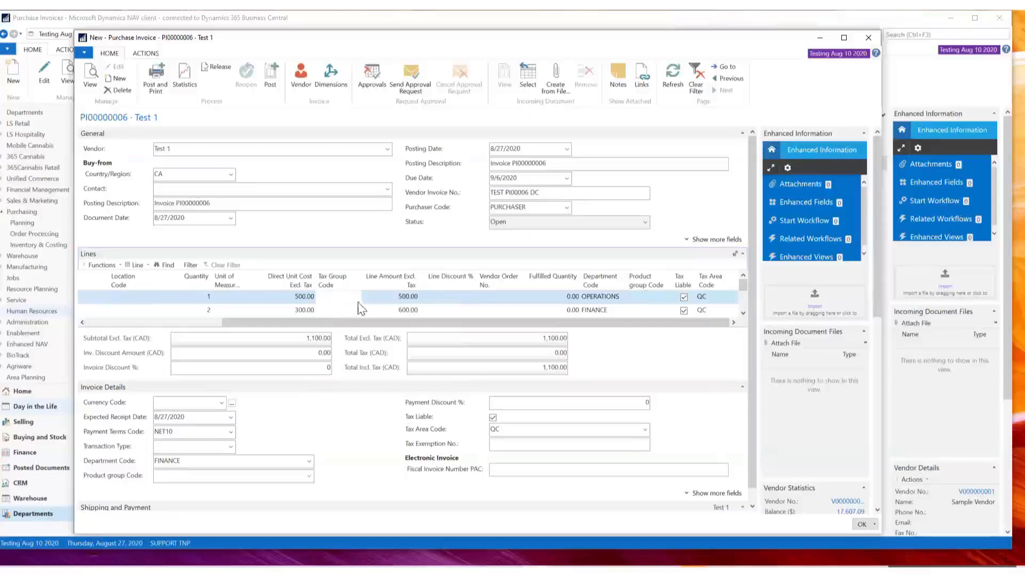
Step: Set the second invoice line's Tax Group Code to CANNABIS and check the invoice's total tax
click(339, 309)
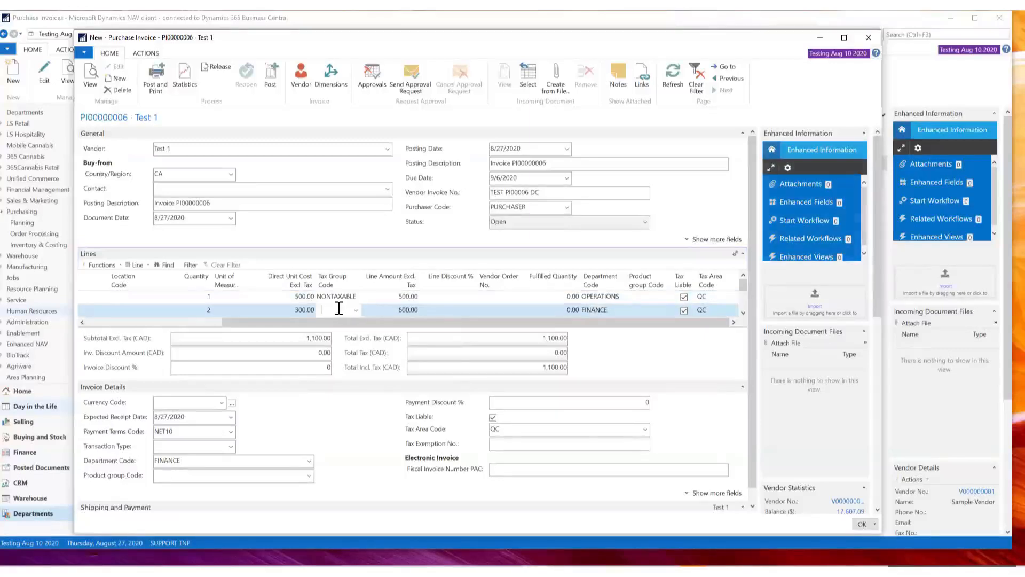
click(355, 309)
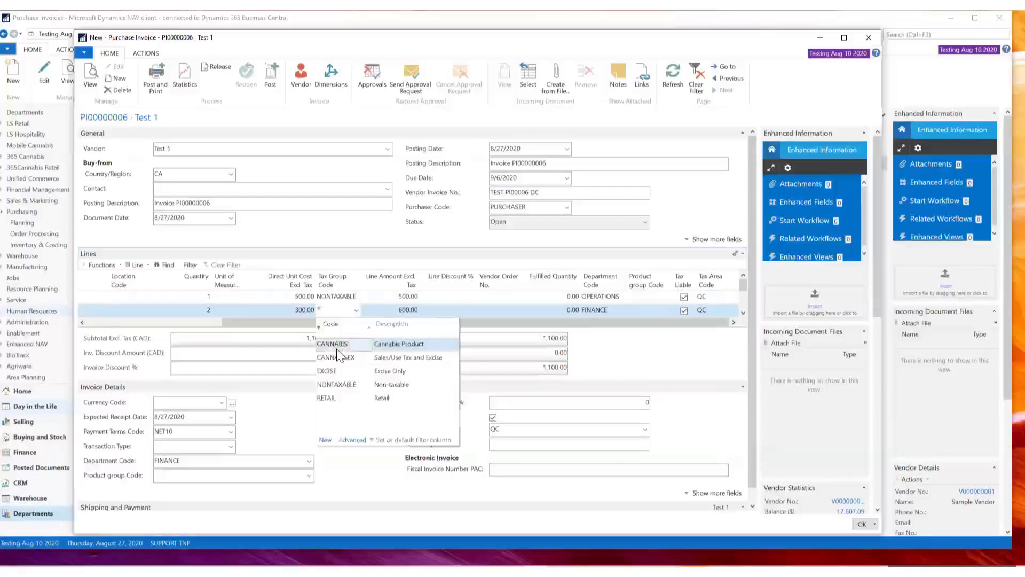
click(337, 346)
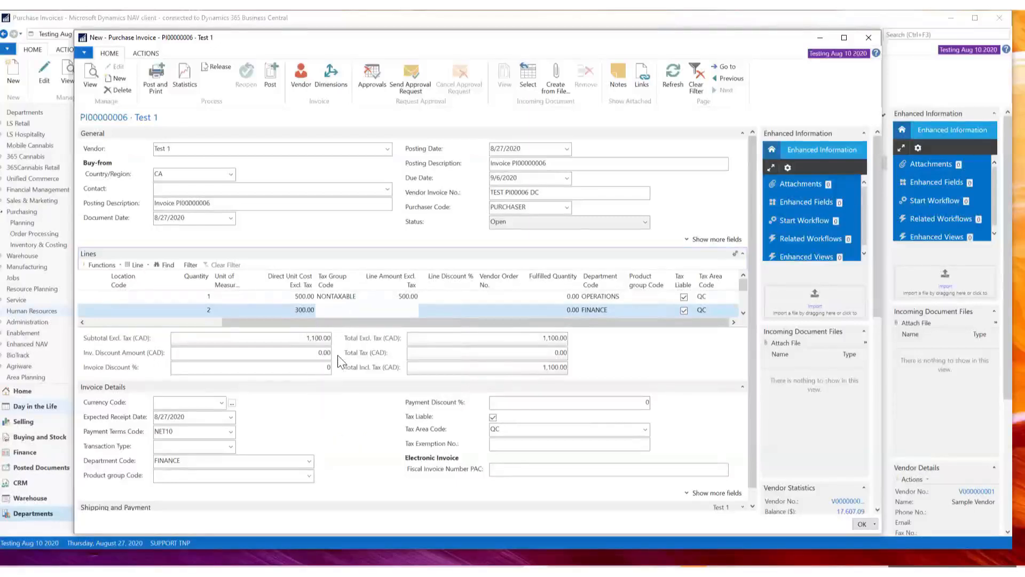
click(559, 352)
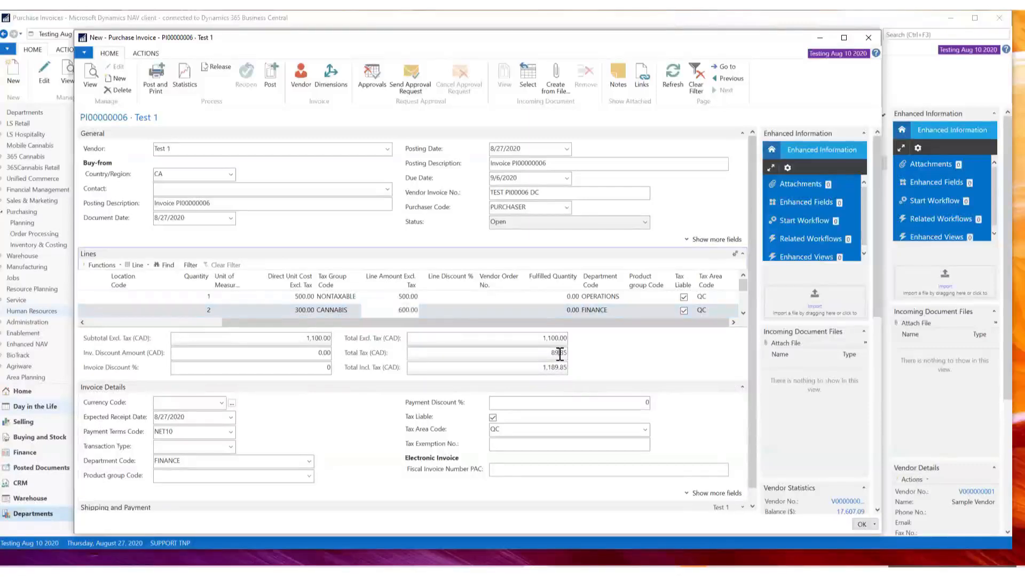
drag(562, 352, 576, 359)
right_click(458, 282)
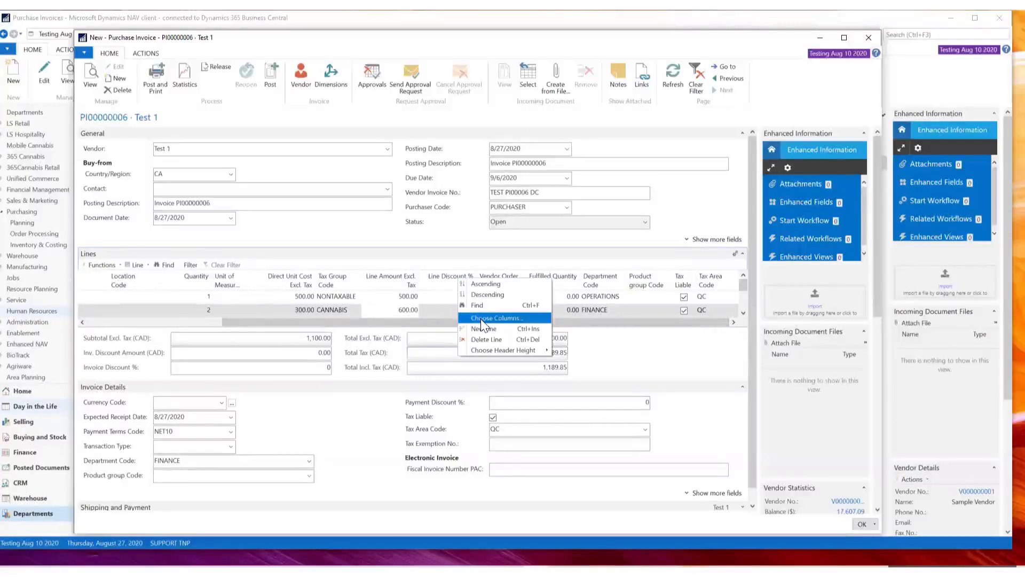
click(426, 330)
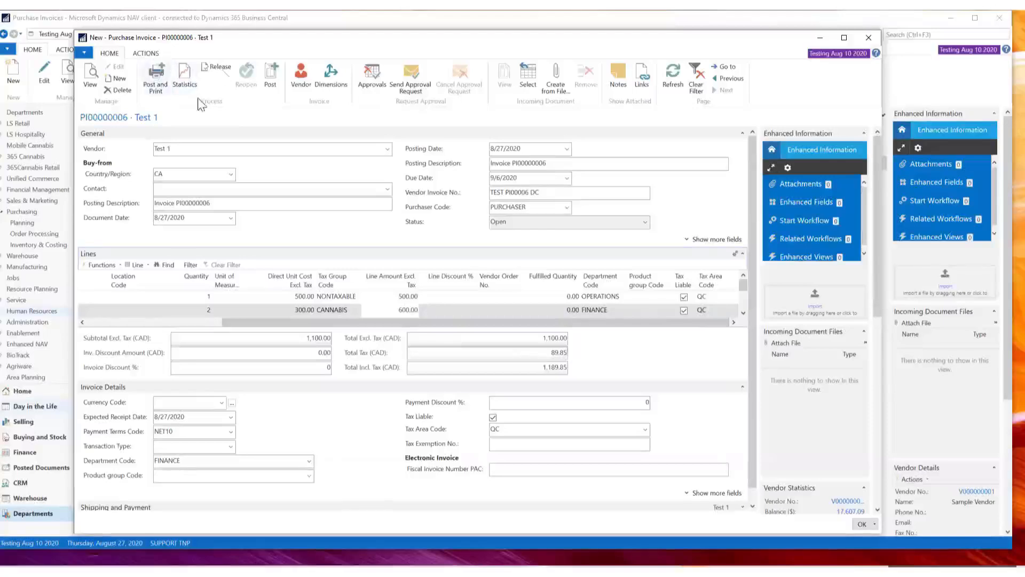
Step: Open the purchase invoice's statistics and widen the window to show all the sales tax line columns
click(179, 69)
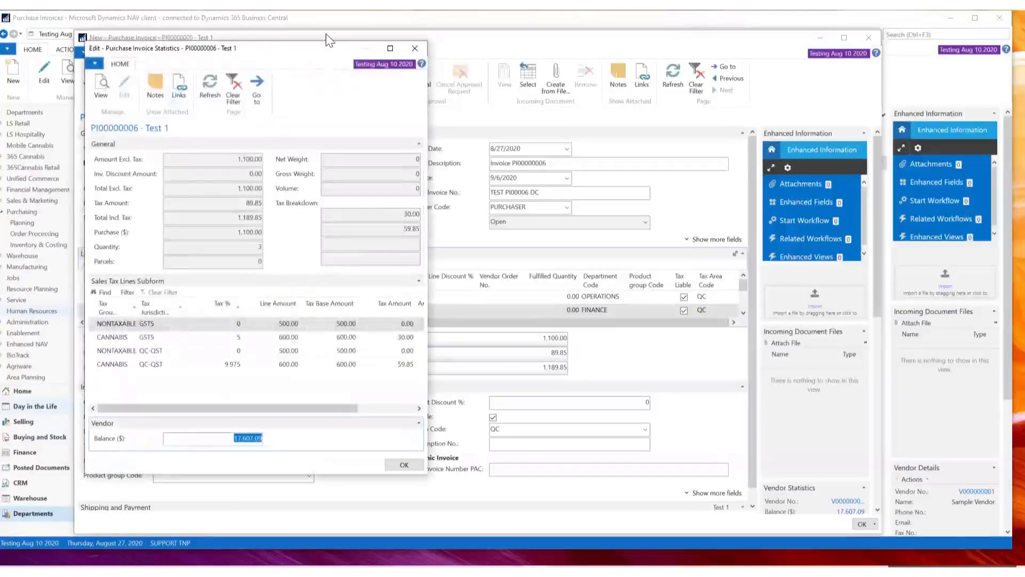
drag(328, 38, 848, 48)
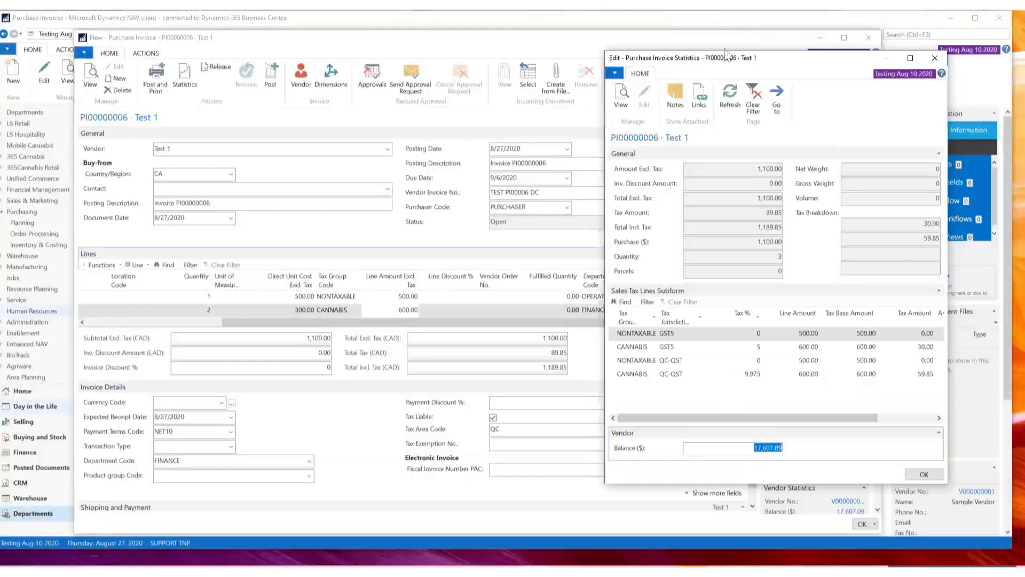
drag(643, 56, 321, 26)
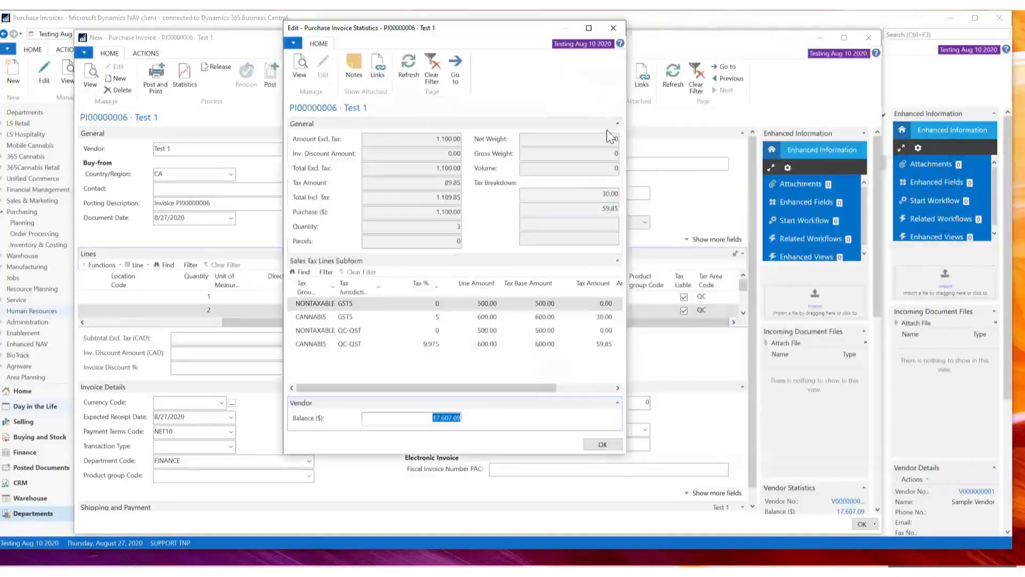
drag(626, 71, 832, 71)
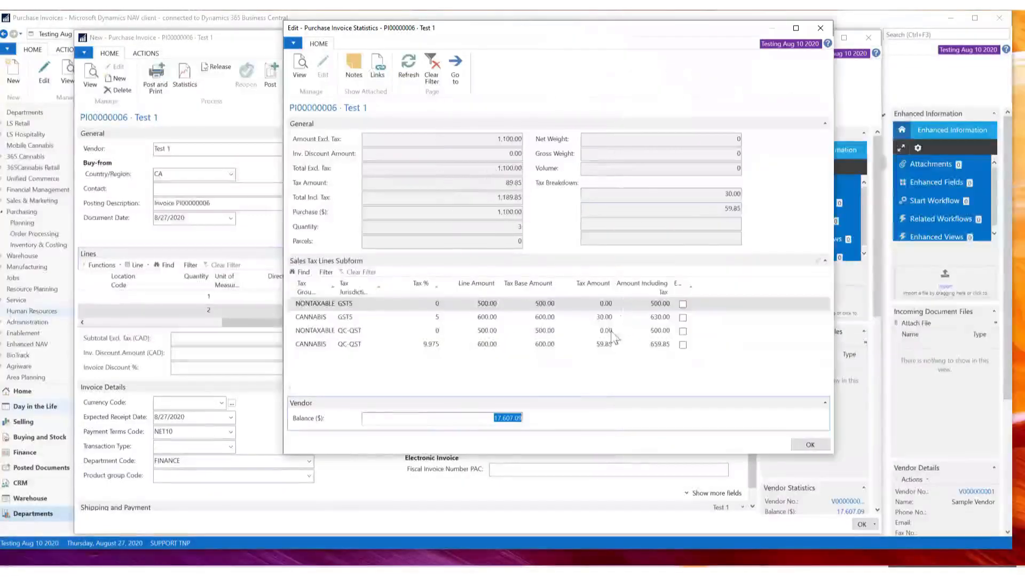
Step: Set the Tax Amount of the CANNABIS QC-QST sales tax line to 59.86
click(609, 303)
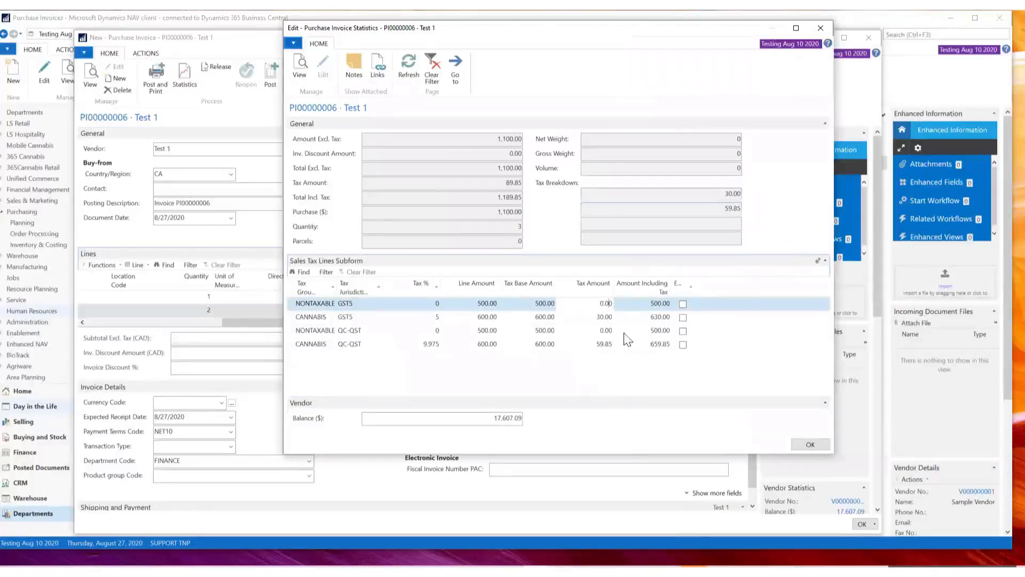
click(611, 344)
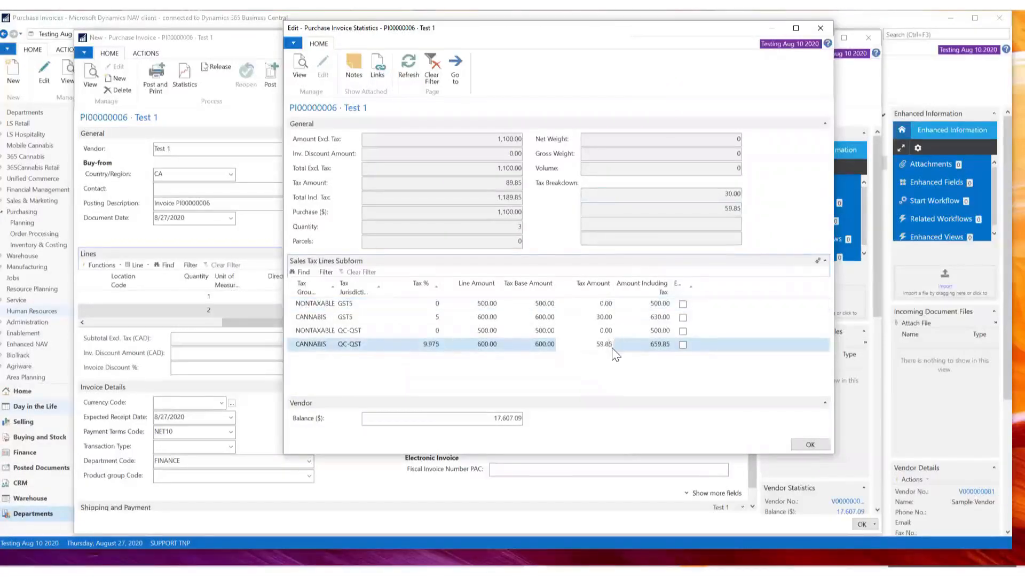
text(59.86)
key(Return)
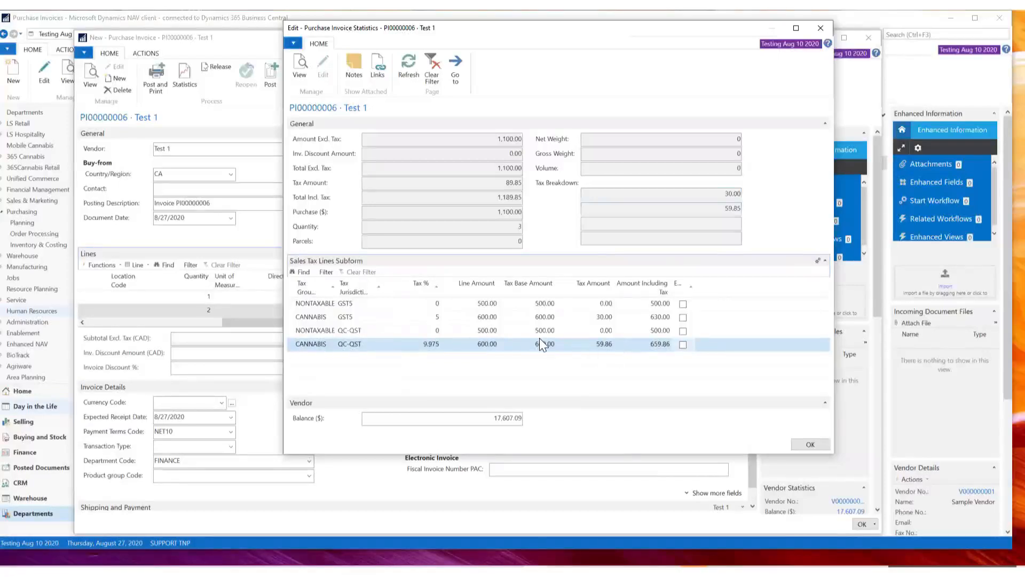
Step: Refresh the invoice statistics and compare the Tax Amount and Total Incl. Tax with the edited sales tax line
click(458, 243)
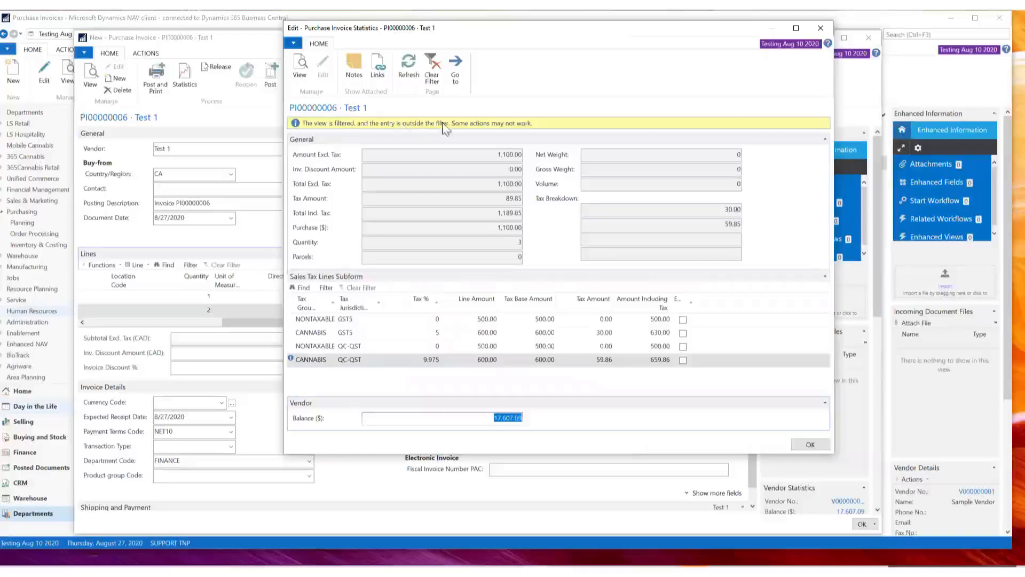
click(488, 197)
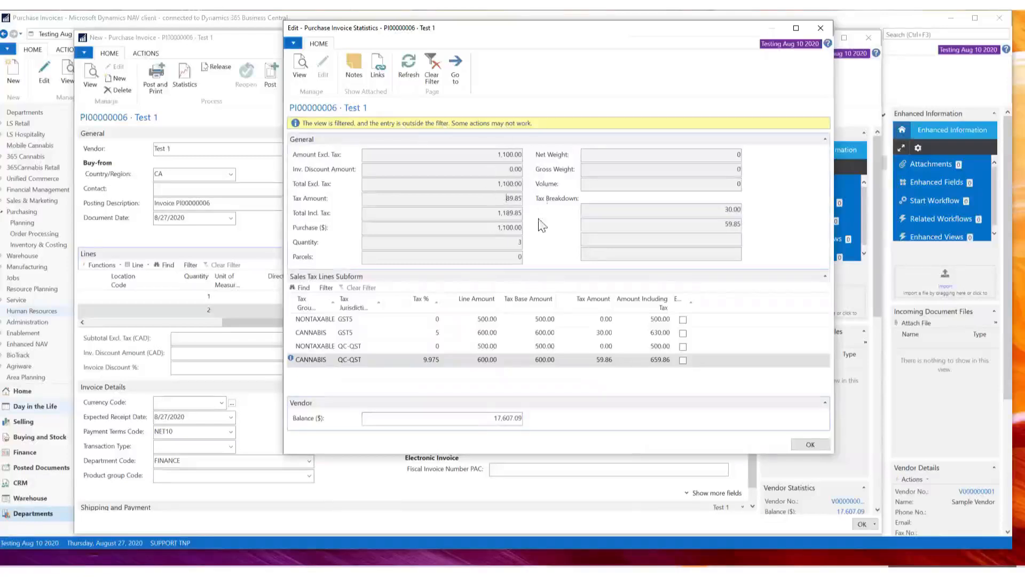
click(606, 359)
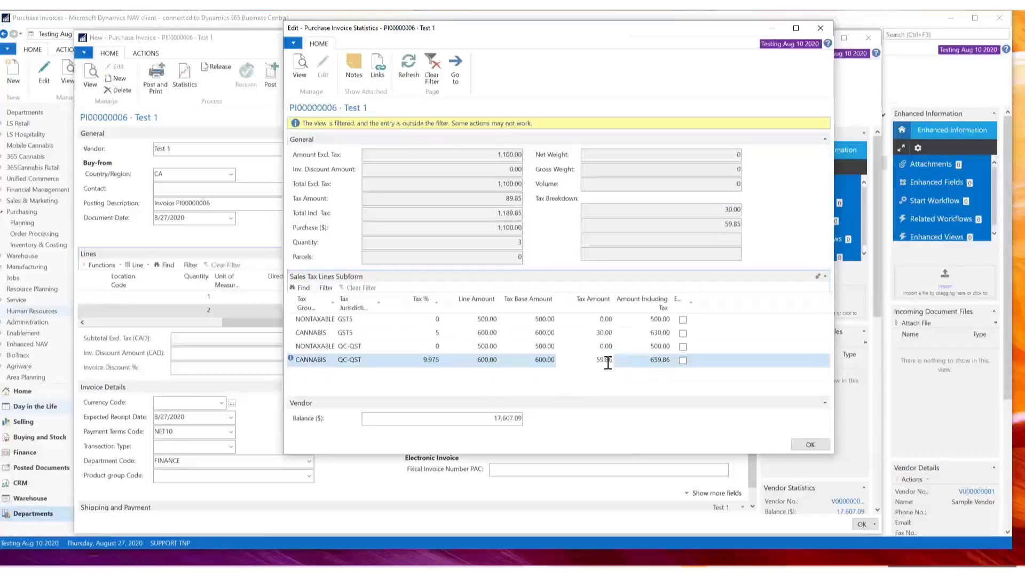
click(403, 72)
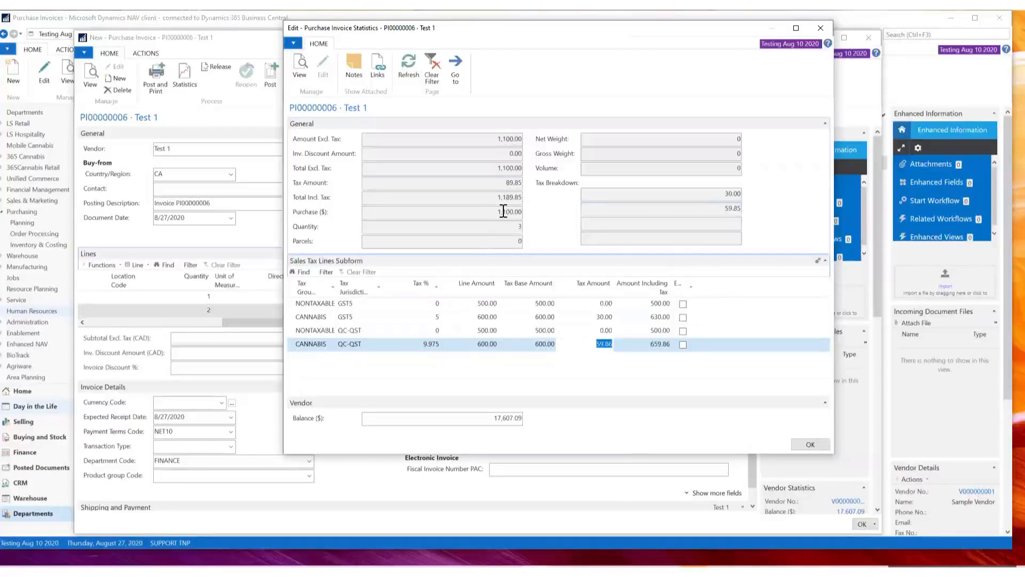
click(513, 182)
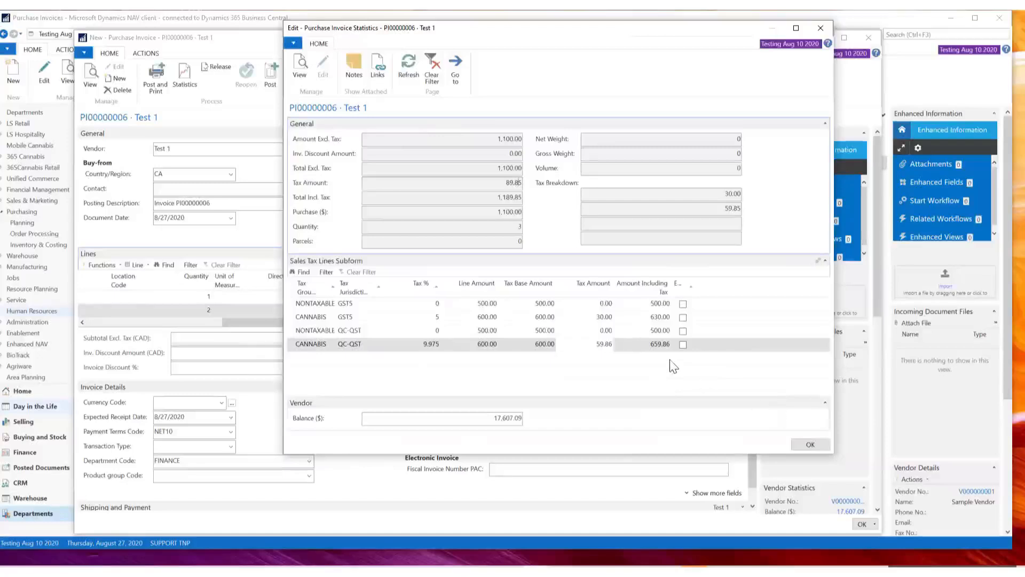
click(509, 197)
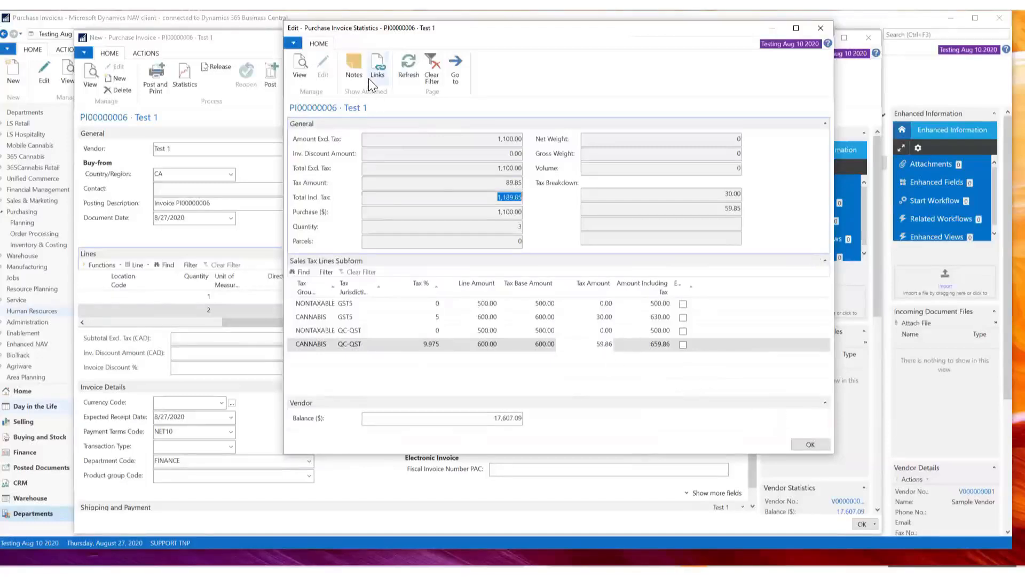
Step: Refresh and close the invoice statistics, and reopen them to check the tax totals against the edited sales tax line
click(405, 59)
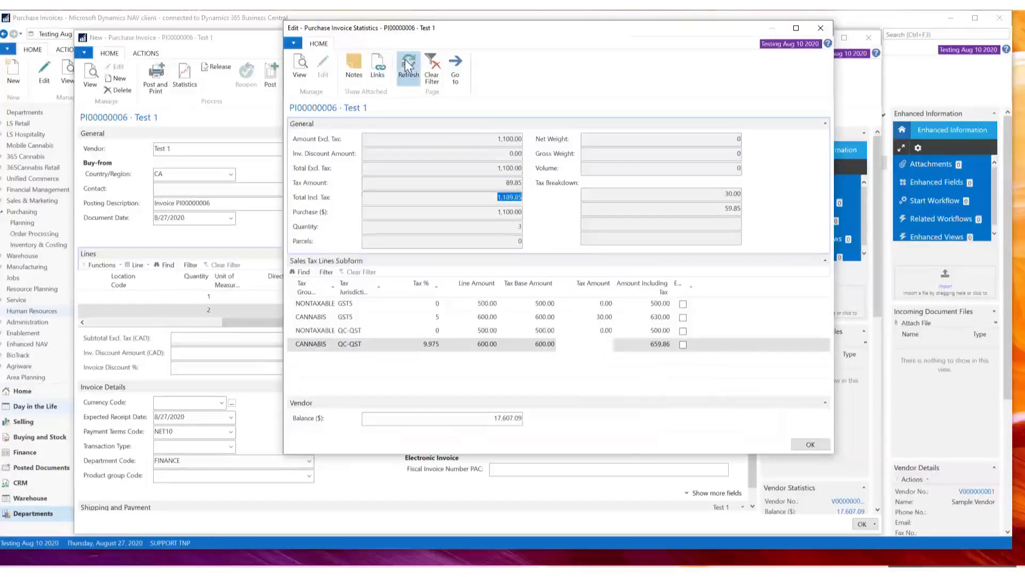
click(809, 444)
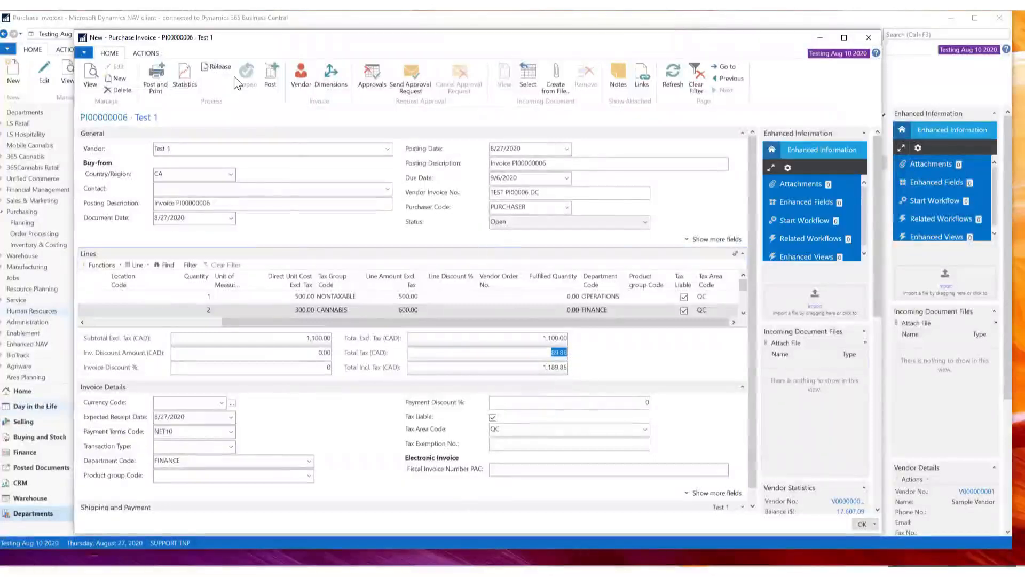
click(177, 82)
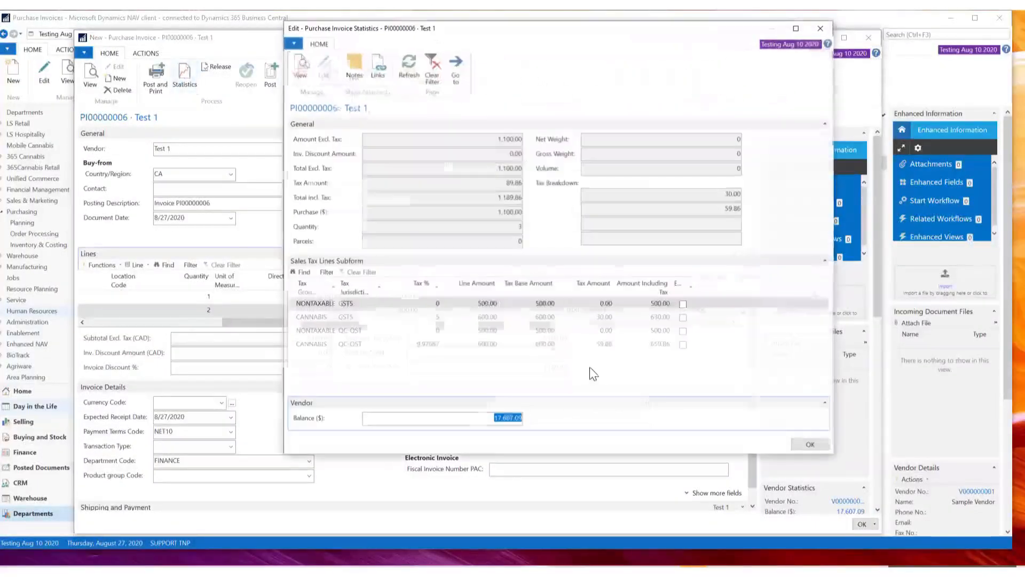
Step: Set the Tax Amount of the CANNABIS QC-QST sales tax line to 59.87 and save the invoice statistics
click(607, 344)
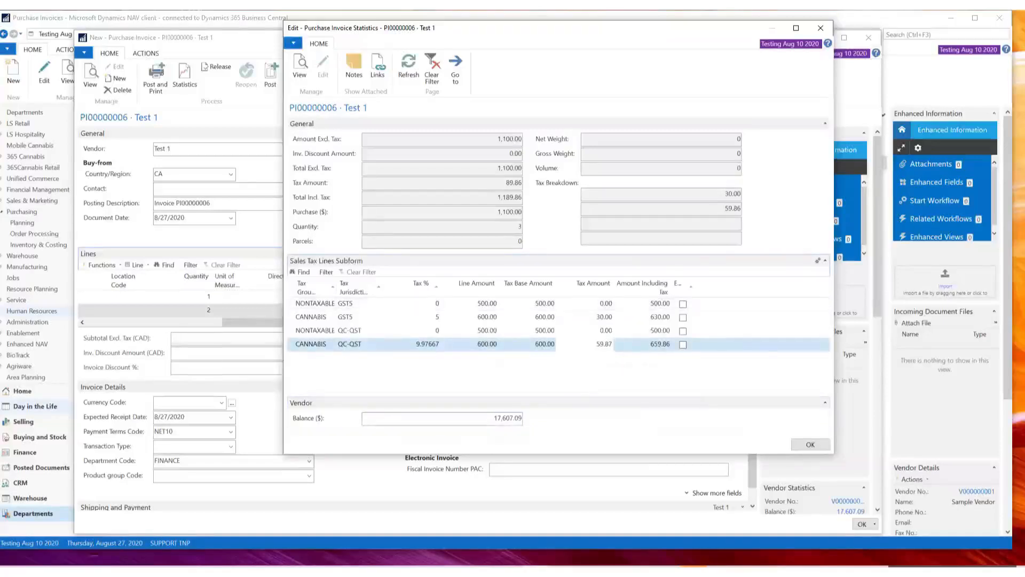
key(Tab)
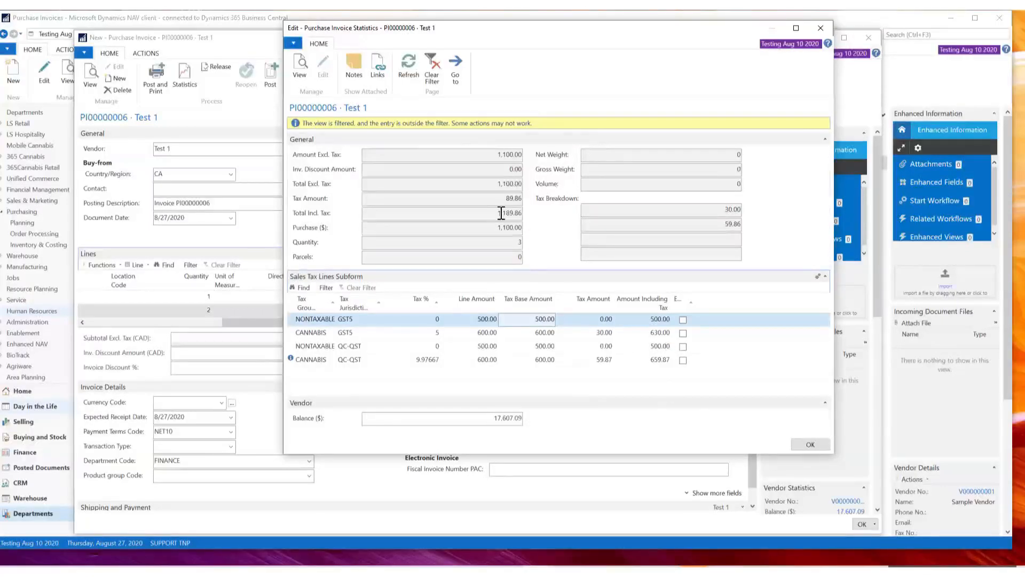
click(407, 62)
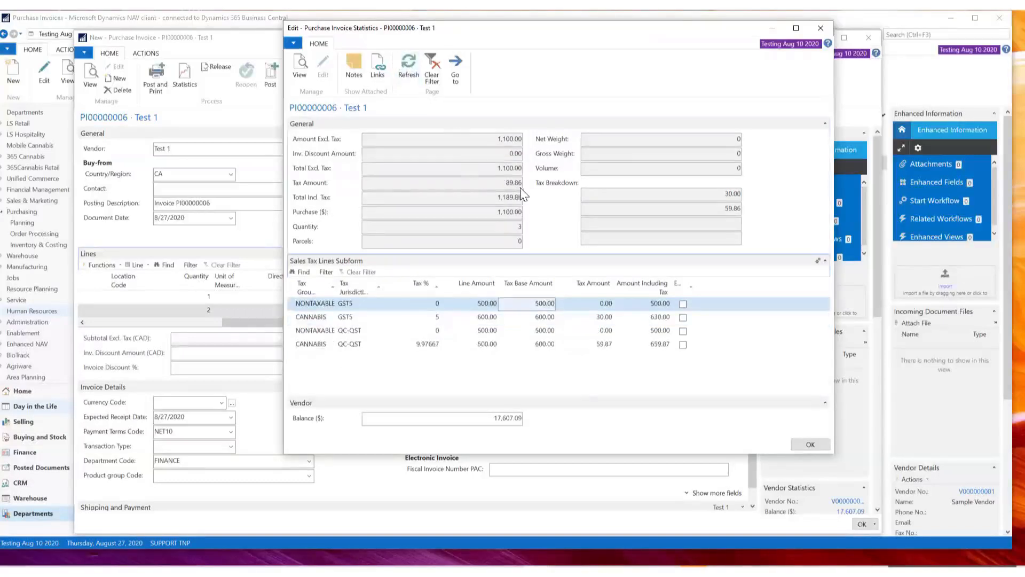
click(606, 346)
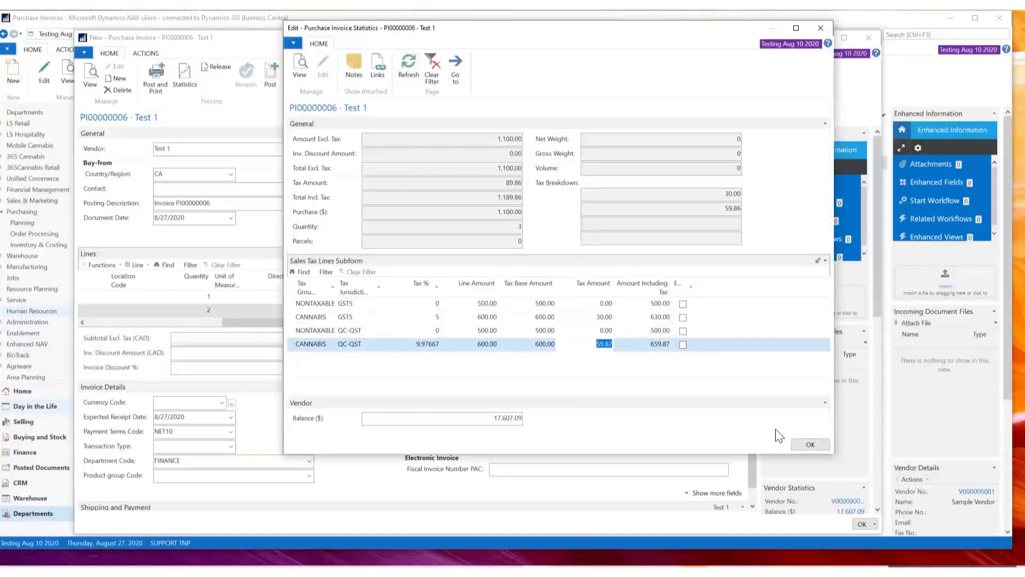
click(810, 444)
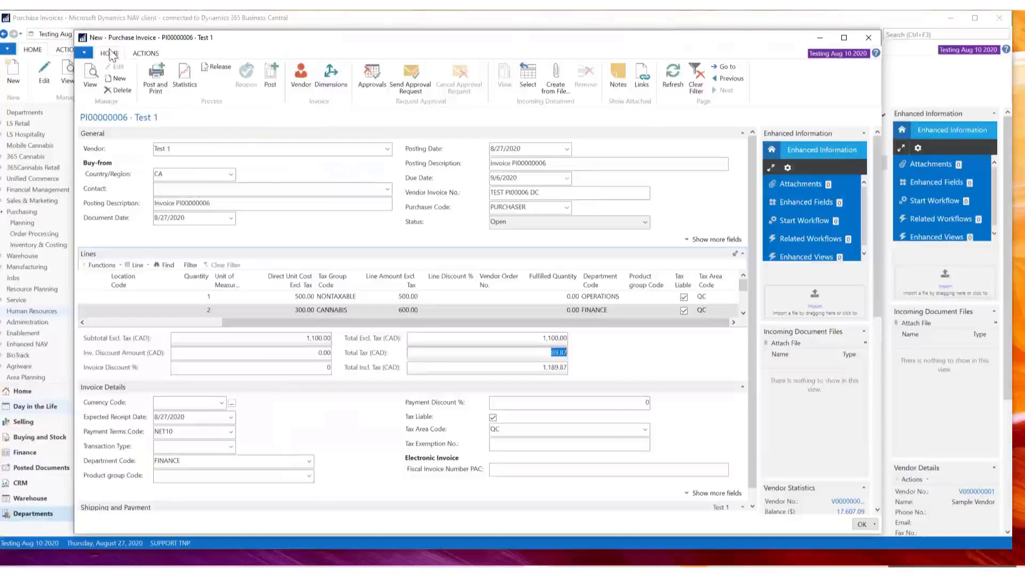
Step: Insert a new line between the two Utilities lines of the invoice and set its Type to blank
click(145, 54)
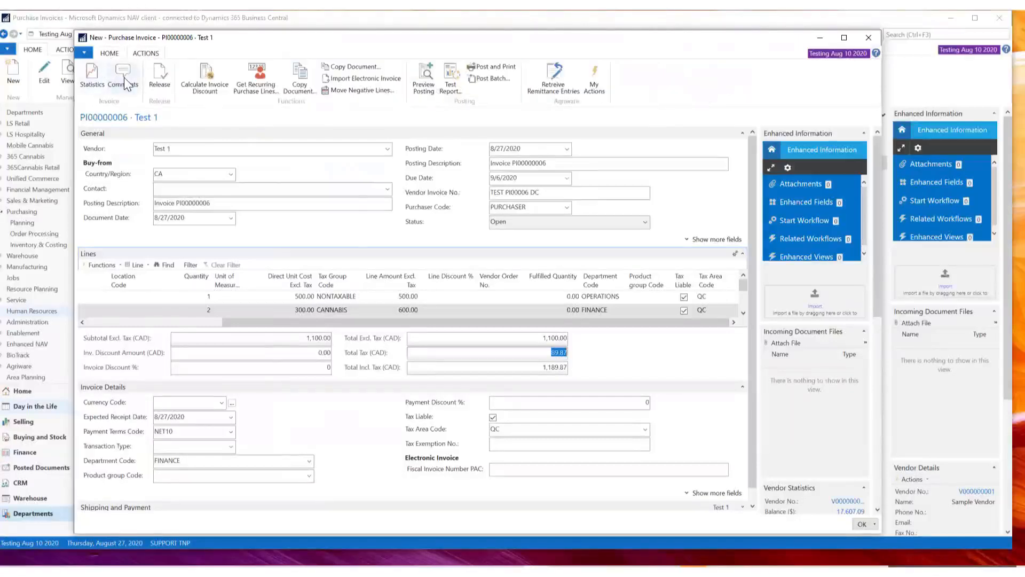
drag(230, 323, 76, 326)
right_click(83, 308)
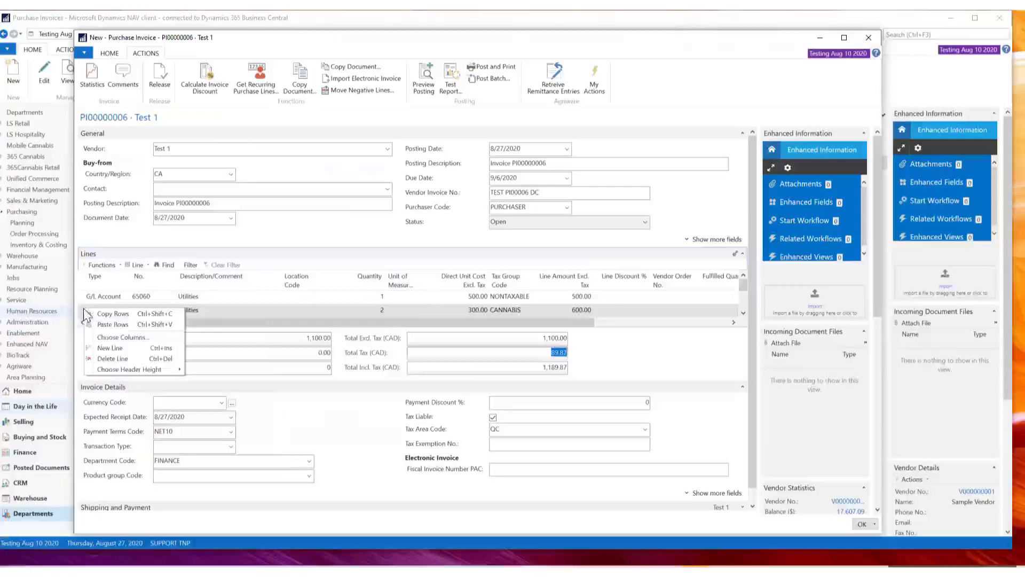
click(107, 348)
click(126, 311)
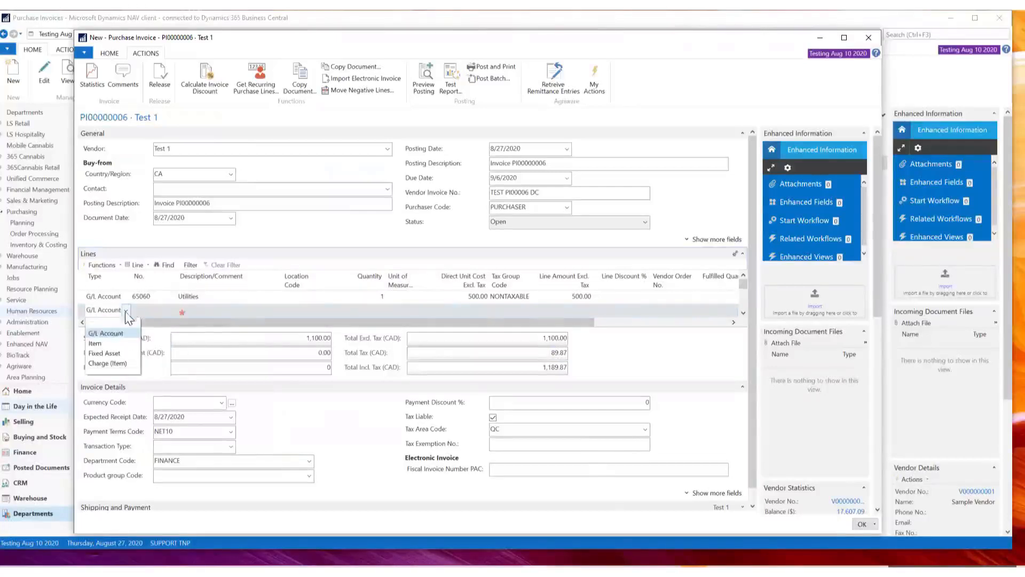
click(115, 323)
key(Tab)
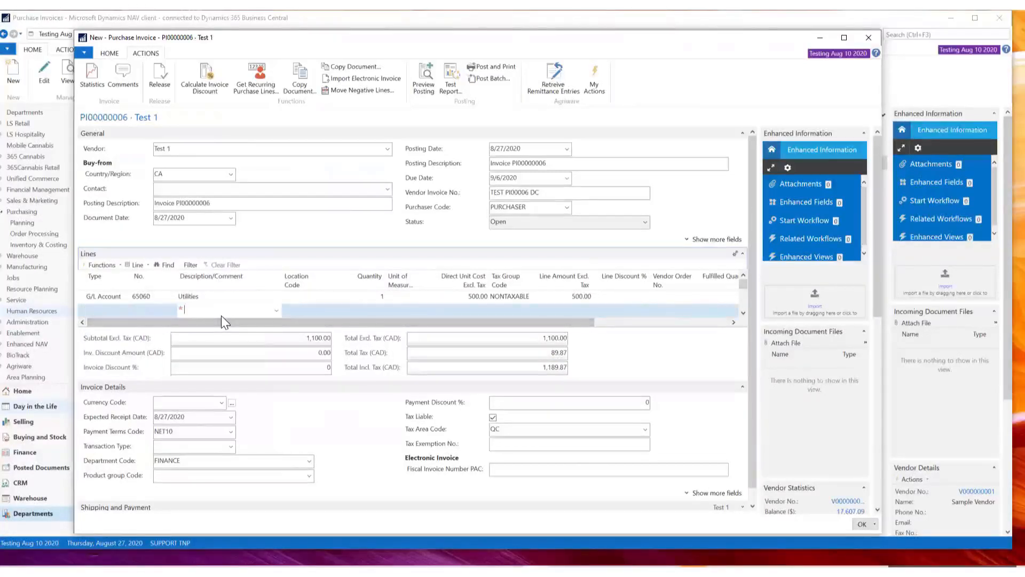
Step: Enter "Description" as the blank line's Description/Comment and collapse Invoice Details to show all invoice lines
text(dESCRIPTION)
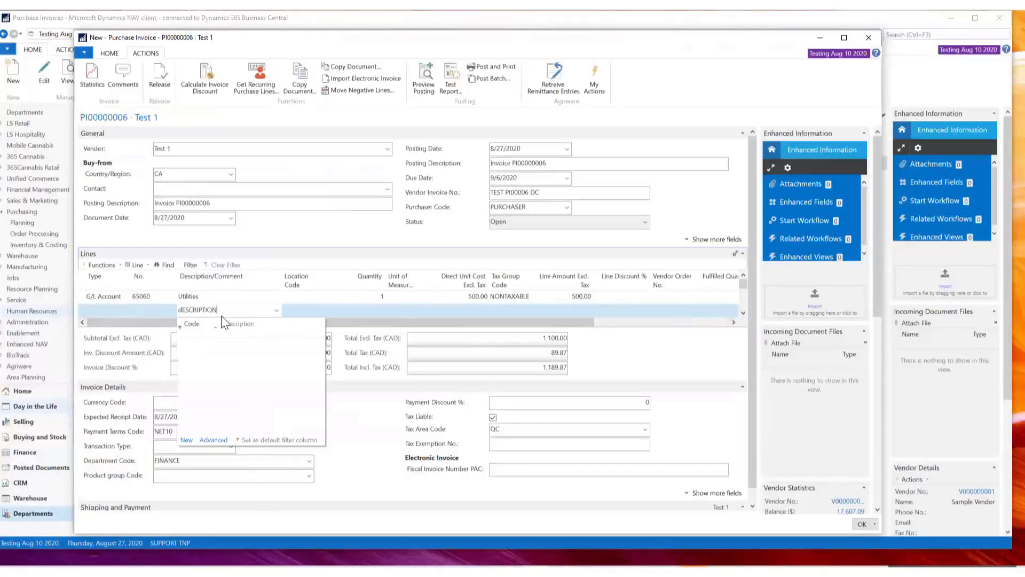
key(BackSpace)
key(BackSpace)
key(BackSpace)
key(BackSpace)
key(BackSpace)
key(BackSpace)
key(BackSpace)
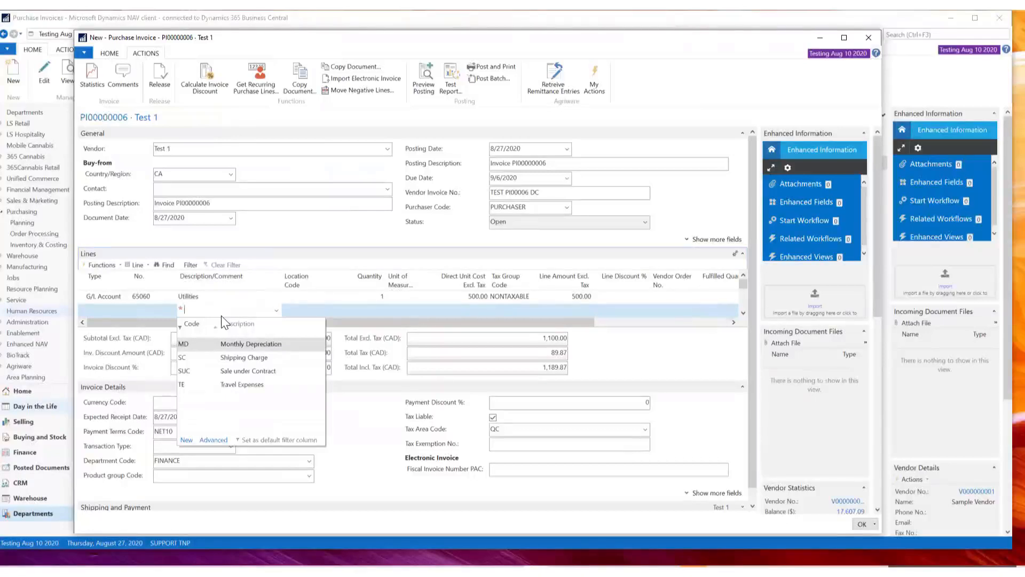
text(De)
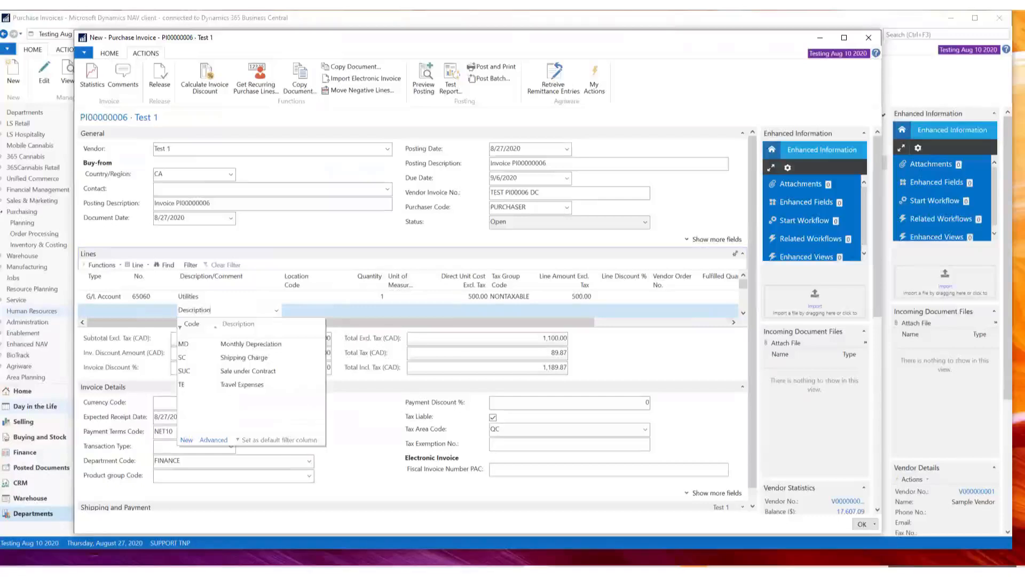
text(scription)
key(Tab)
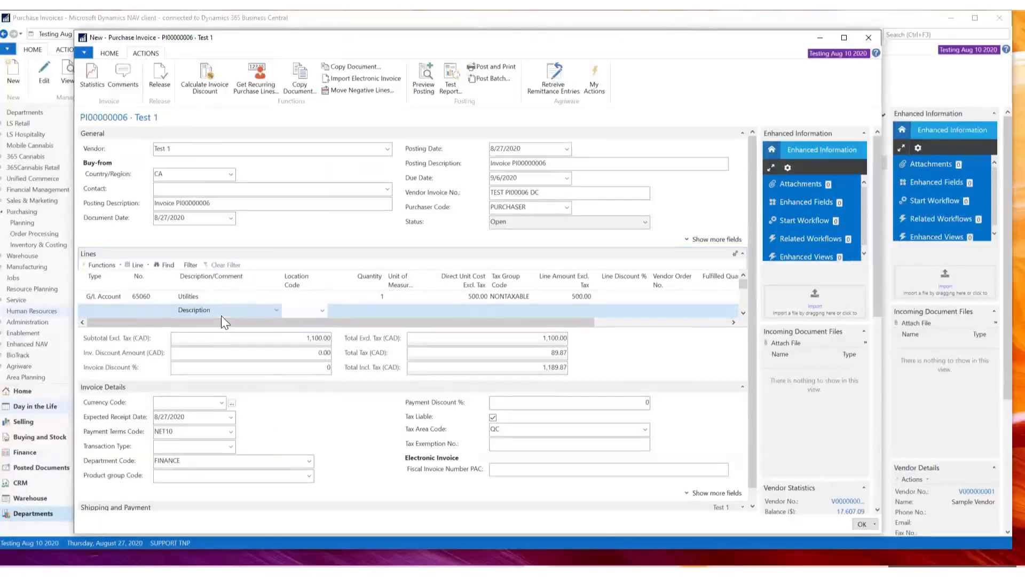
click(742, 388)
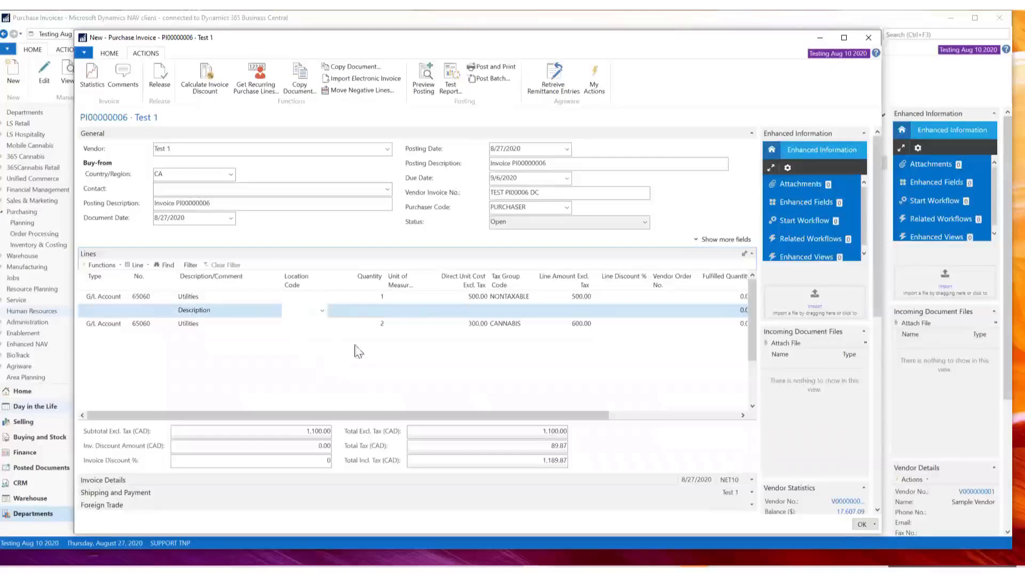
click(218, 310)
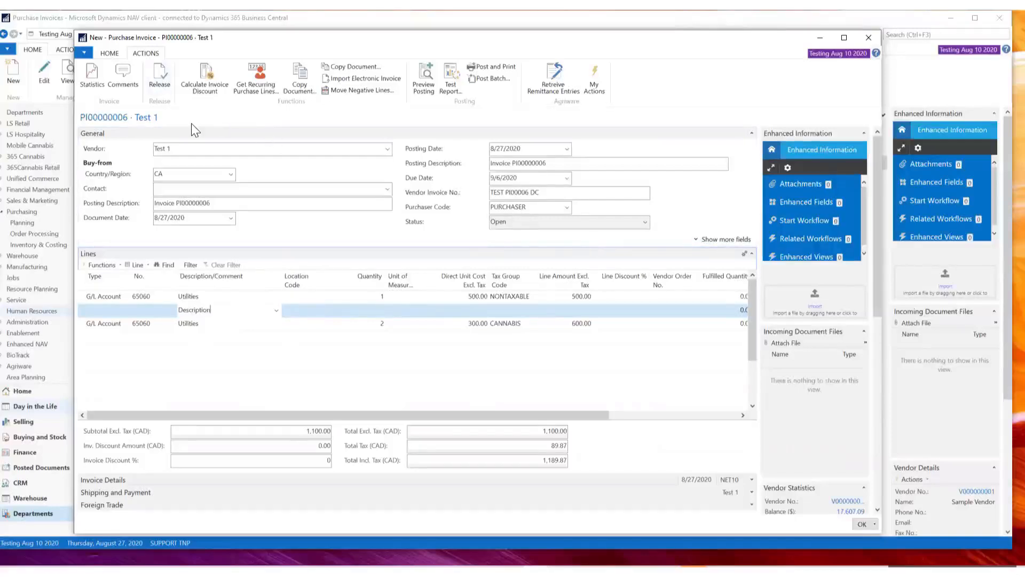
Step: Post the purchase invoice and open the resulting posted purchase invoice
click(109, 53)
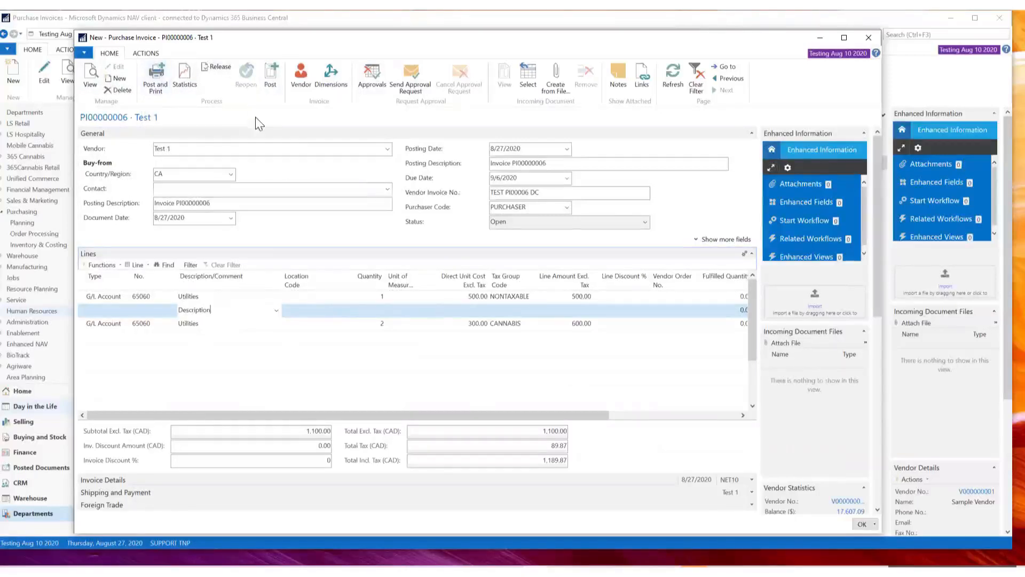
click(266, 77)
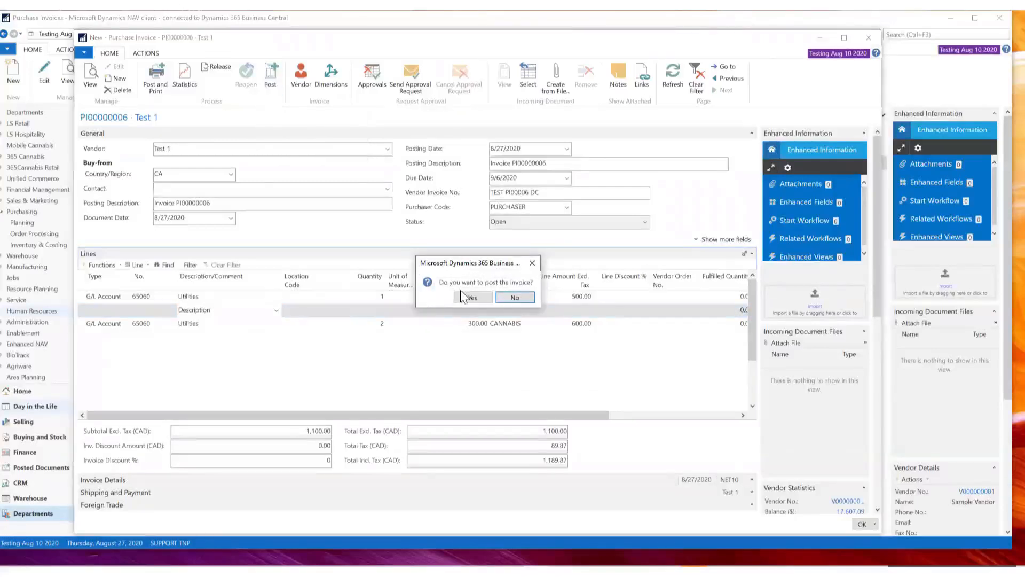
click(471, 298)
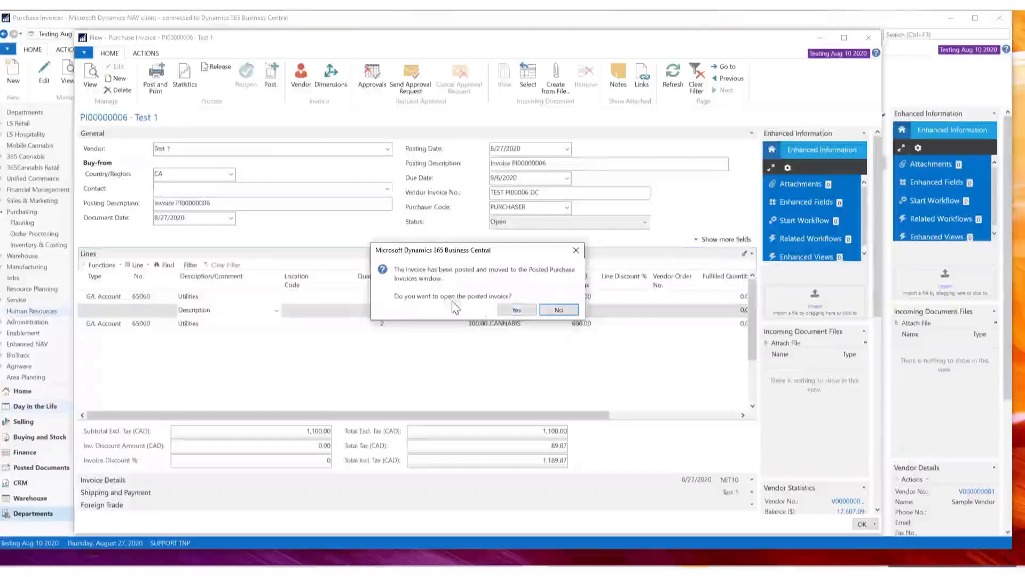
click(525, 310)
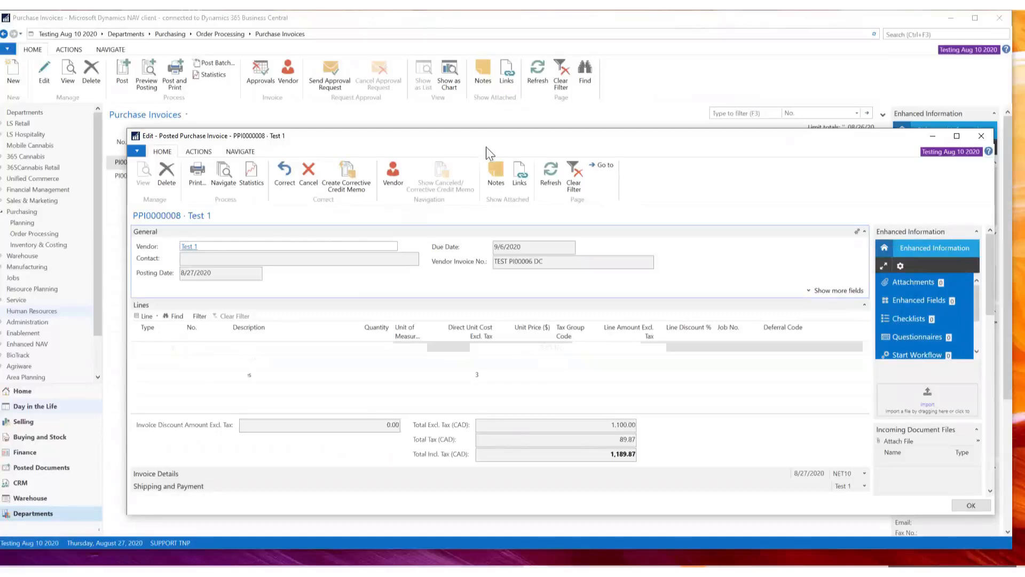
Step: Enlarge the posted invoice window to show all its lines and check the tax amounts in its statistics
drag(466, 138, 405, 77)
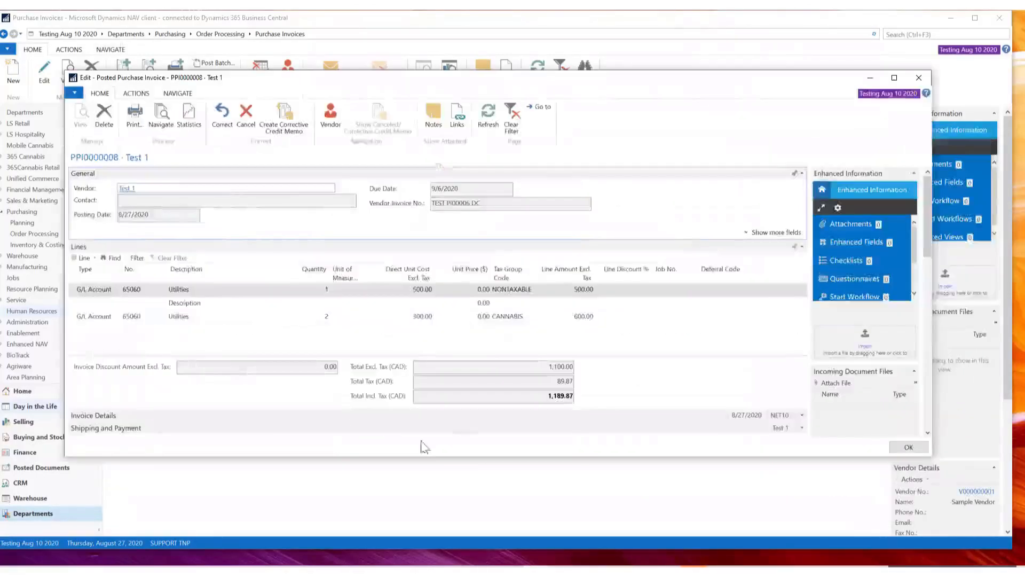
drag(473, 458, 522, 524)
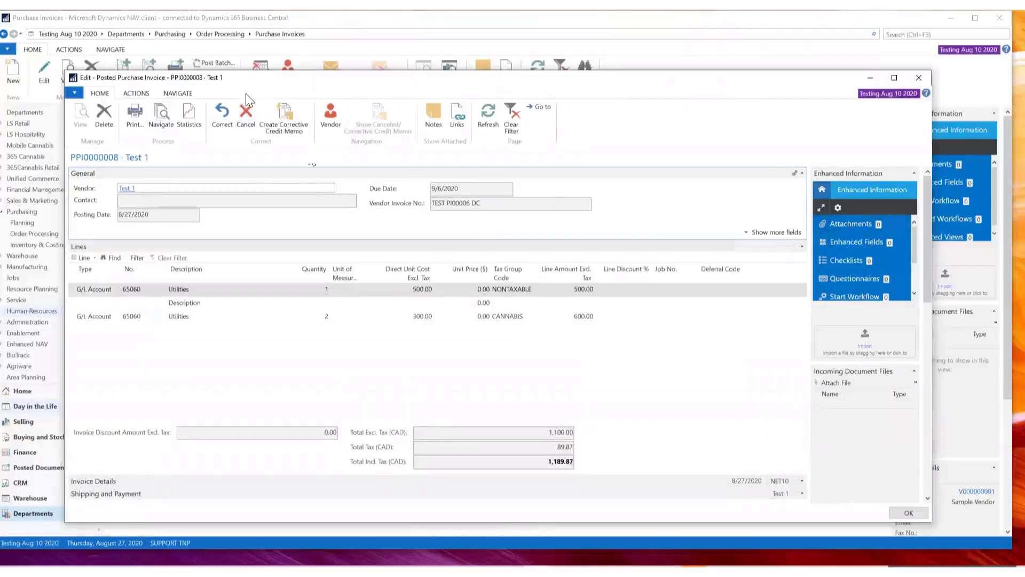
click(195, 120)
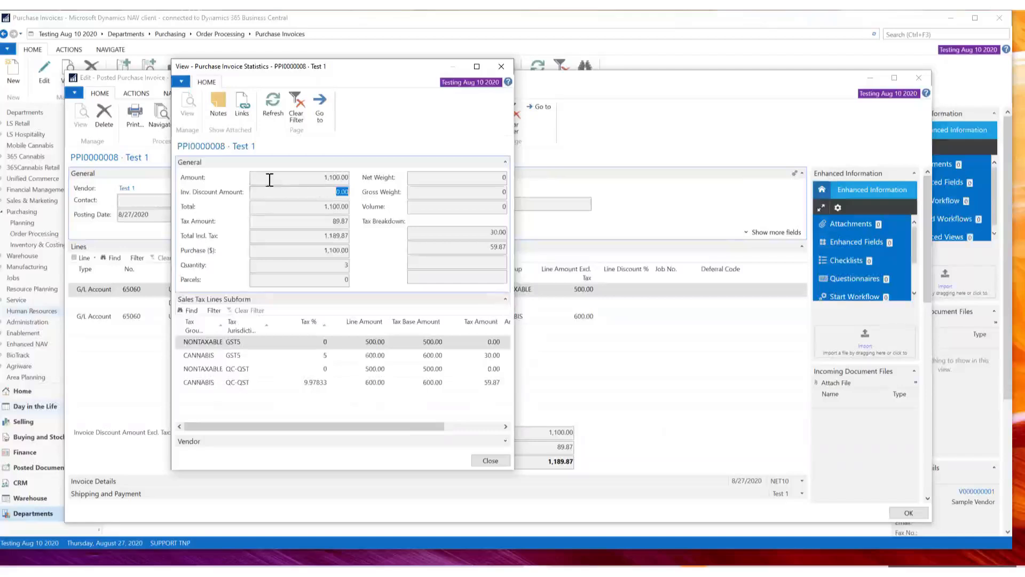
click(500, 66)
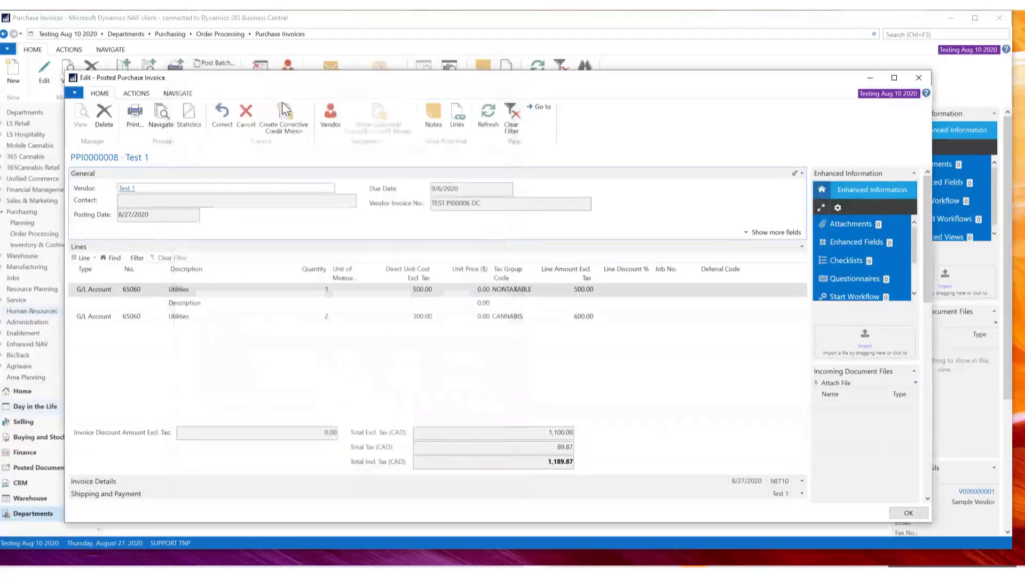
Step: Review the posted invoice's related ledger entries with Navigate, look at its vendor lookup, and close the posted invoice
click(161, 113)
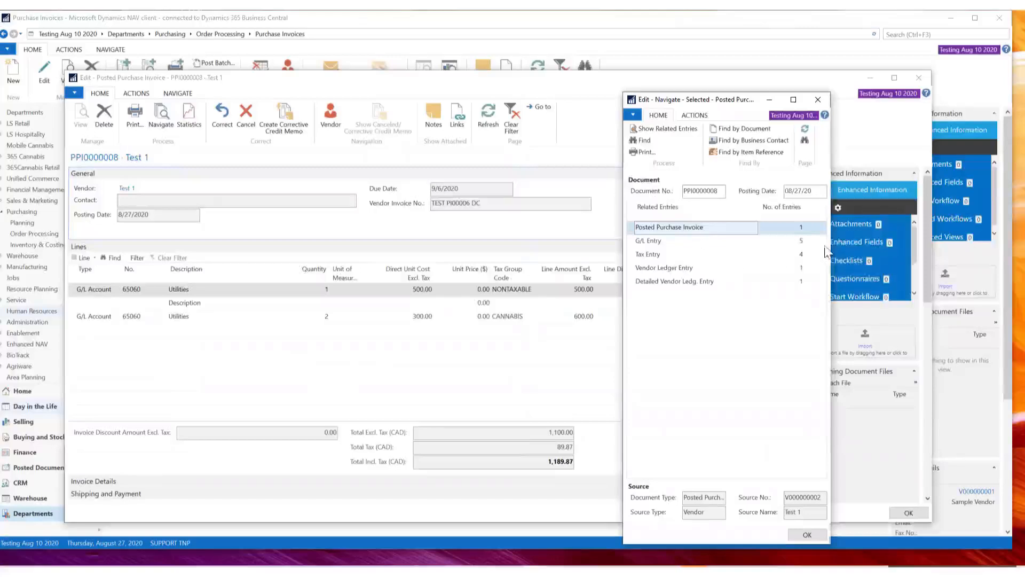
click(817, 100)
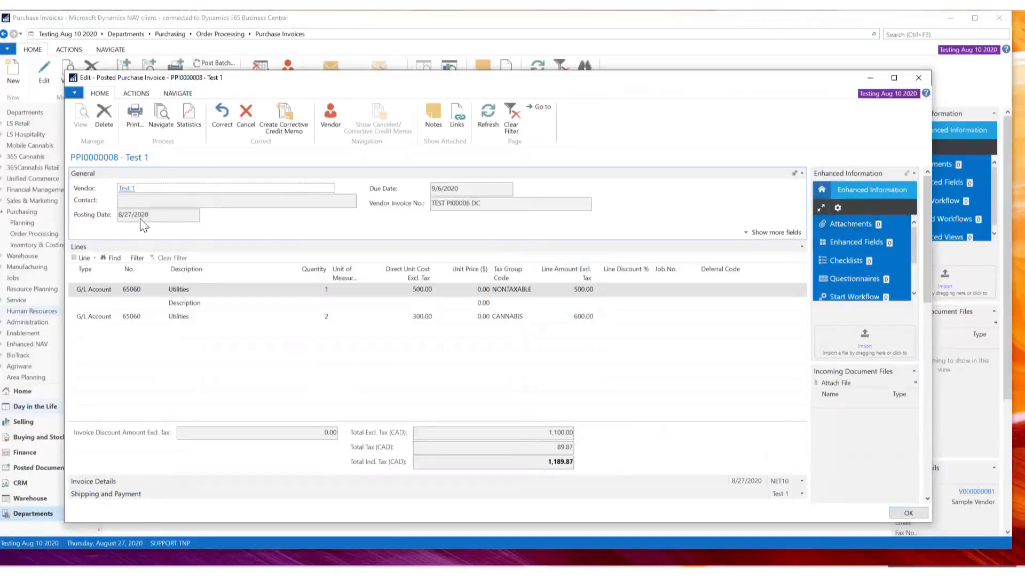
click(128, 192)
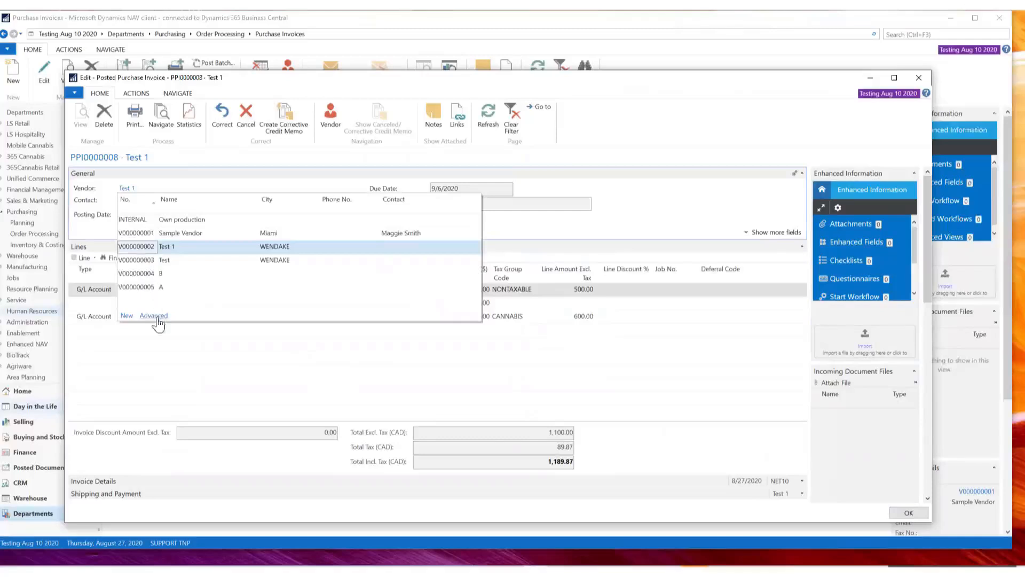
click(638, 155)
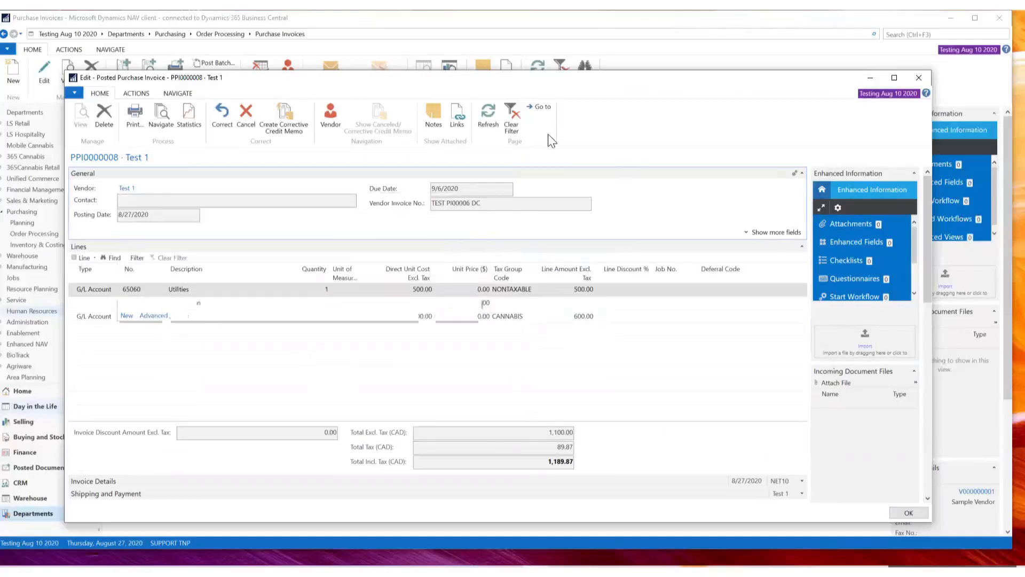
click(186, 114)
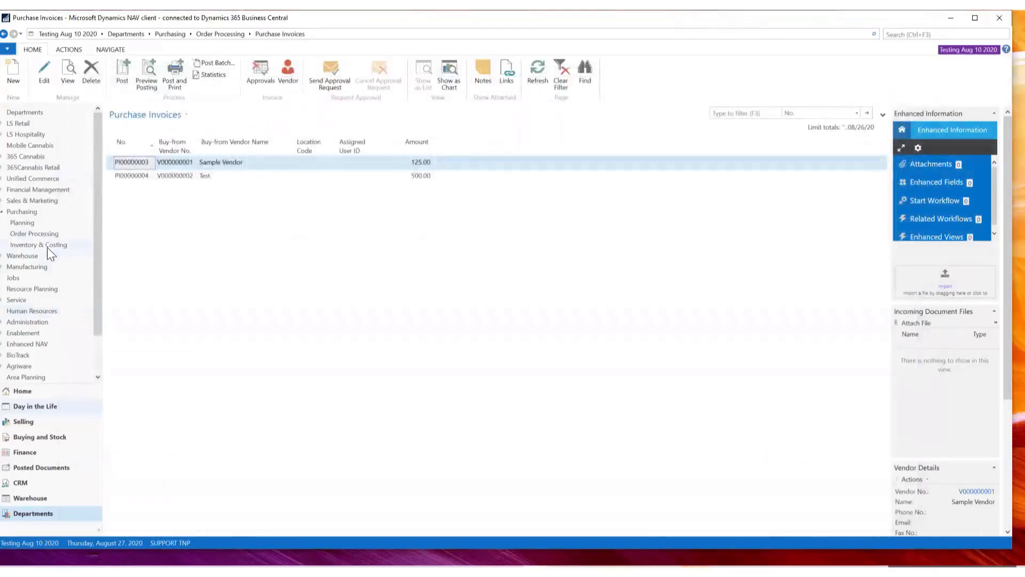
Step: Open vendor Test's released purchase order dated 8/24/2020 from the Order Processing lists and check its received and to-invoice quantities
click(38, 234)
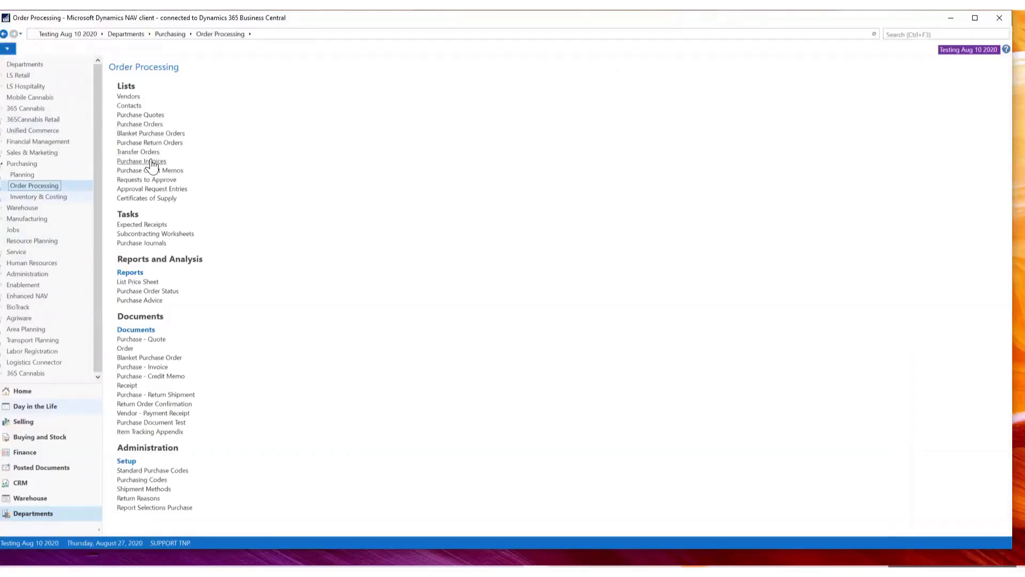
click(148, 125)
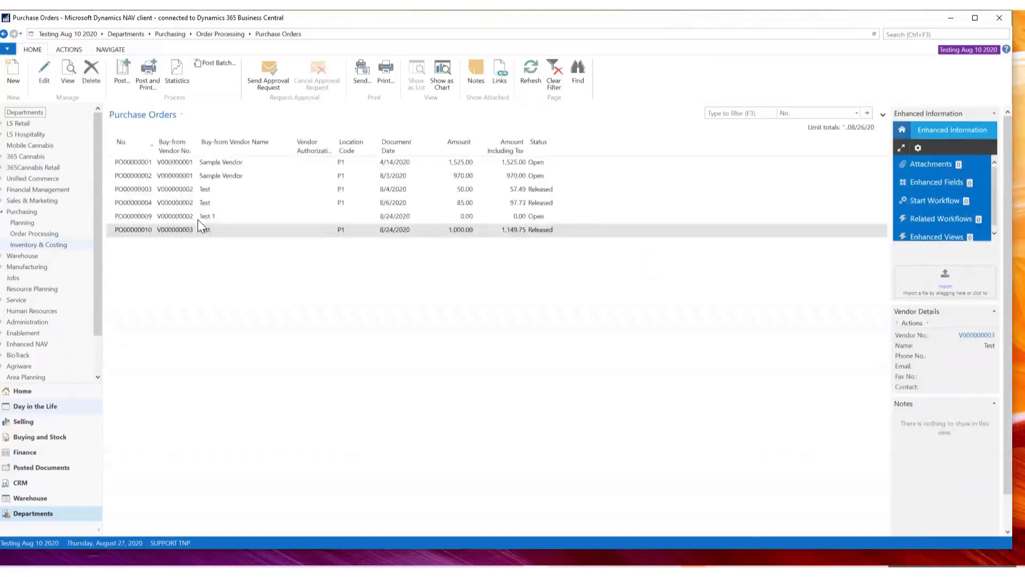
click(120, 234)
double_click(121, 233)
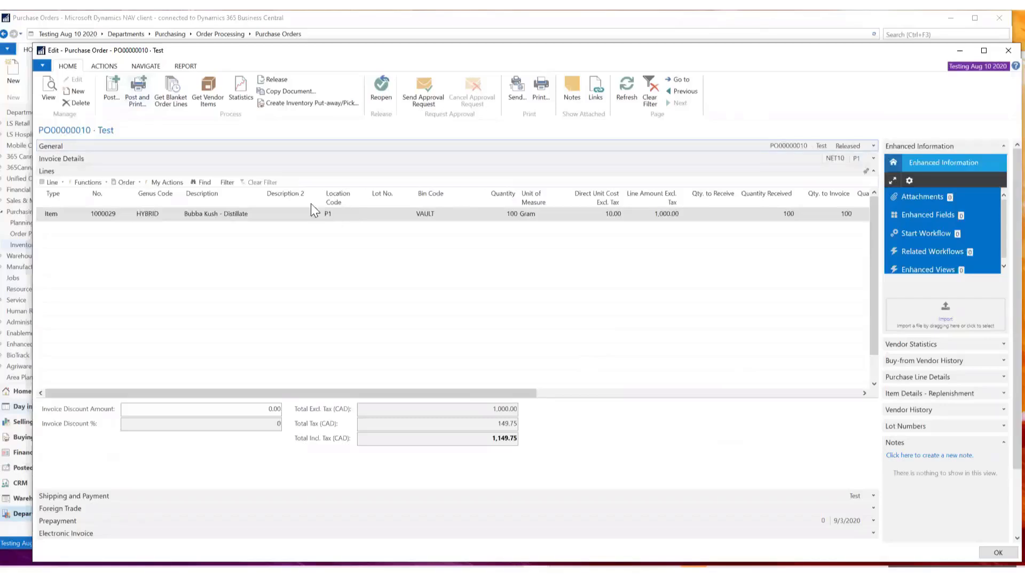
drag(478, 394, 658, 401)
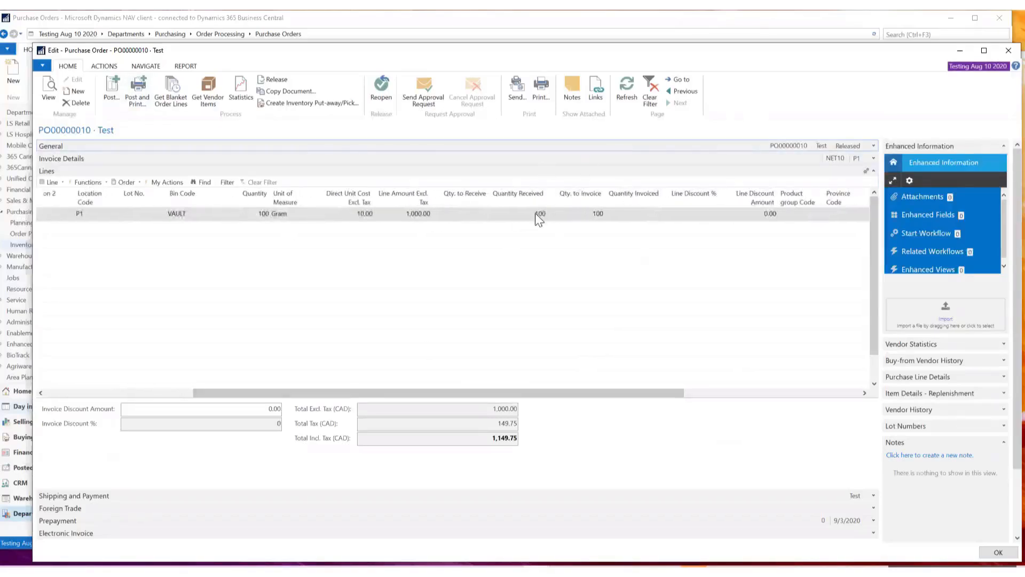
Step: Review the order's quantity to invoice, document and posting dates, and vendor invoice number field, and close the order without posting
click(648, 215)
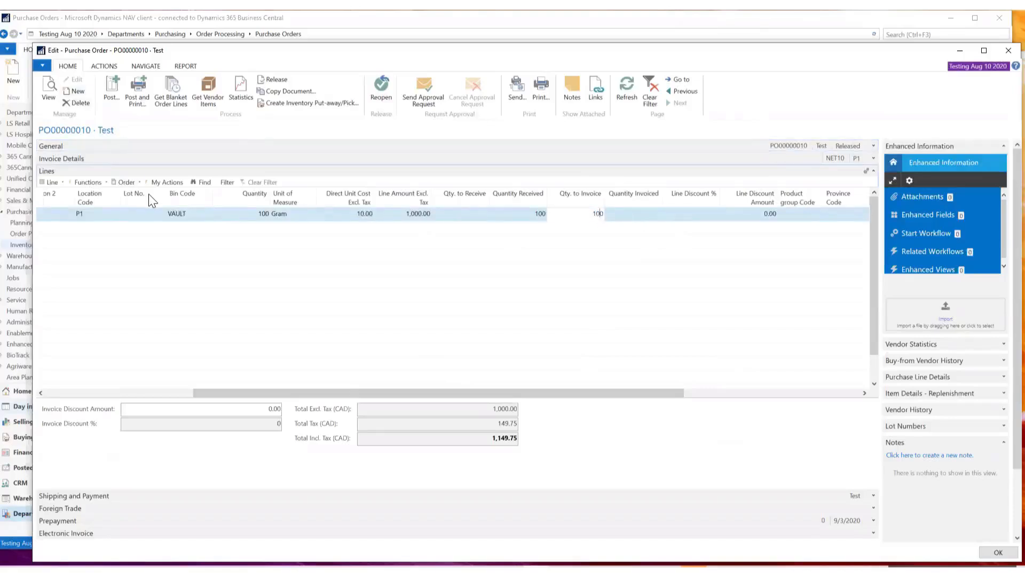
click(874, 145)
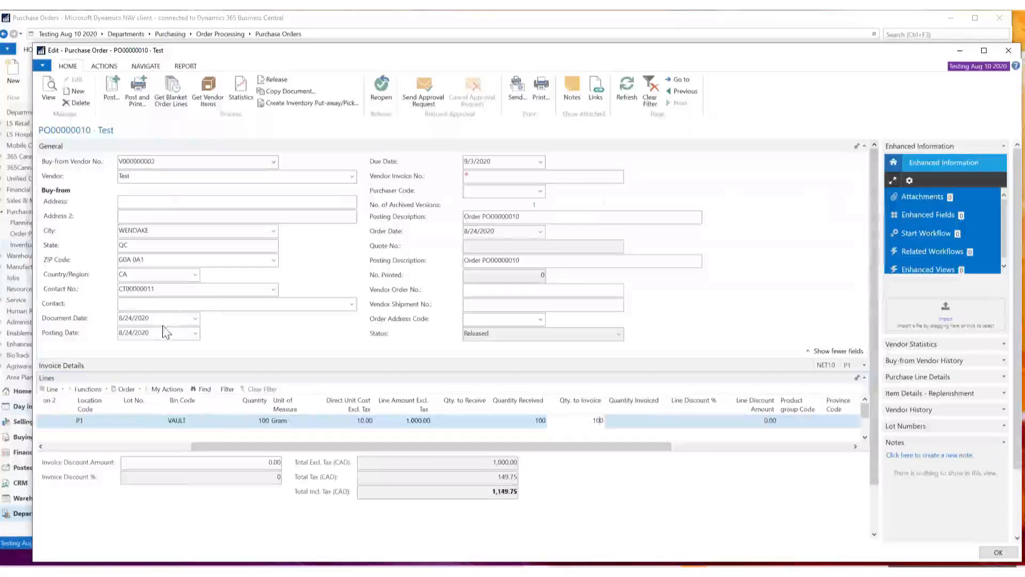
click(164, 333)
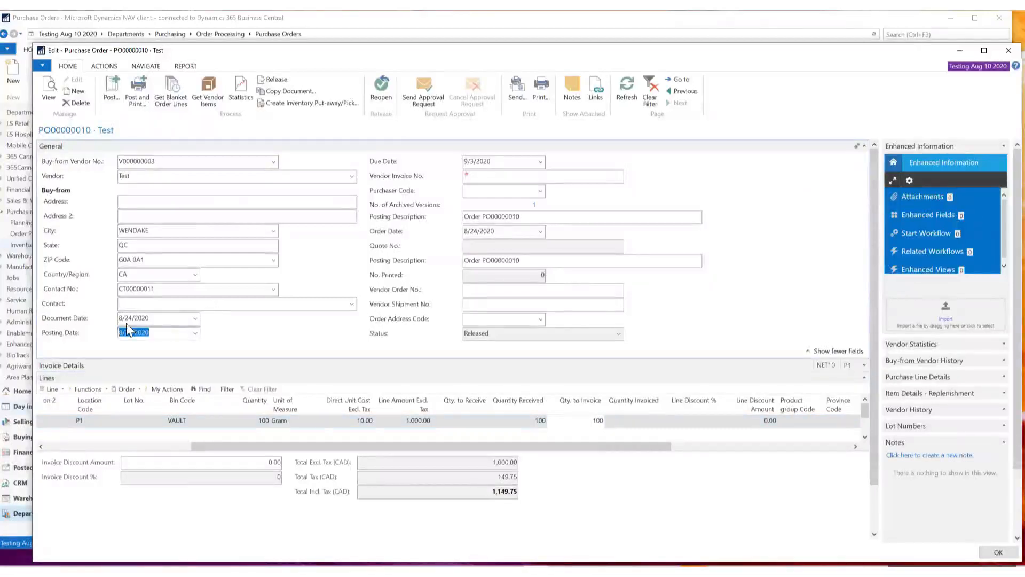
click(169, 318)
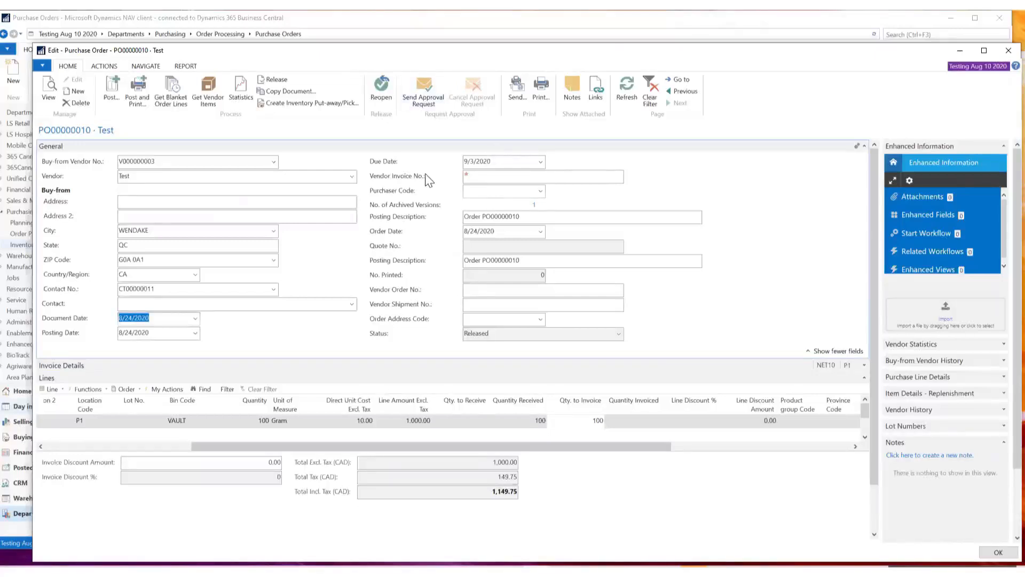
click(514, 176)
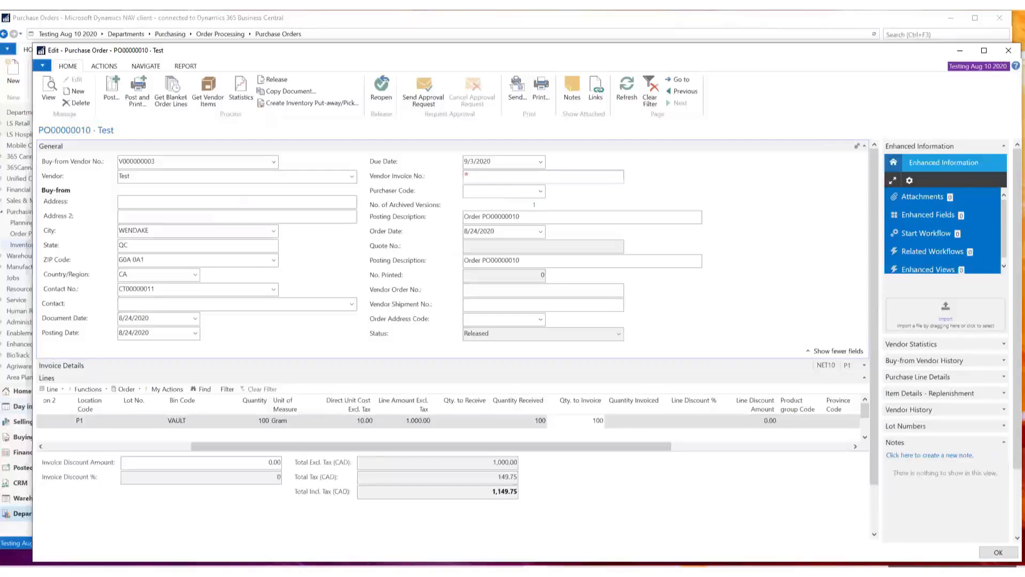
click(1001, 49)
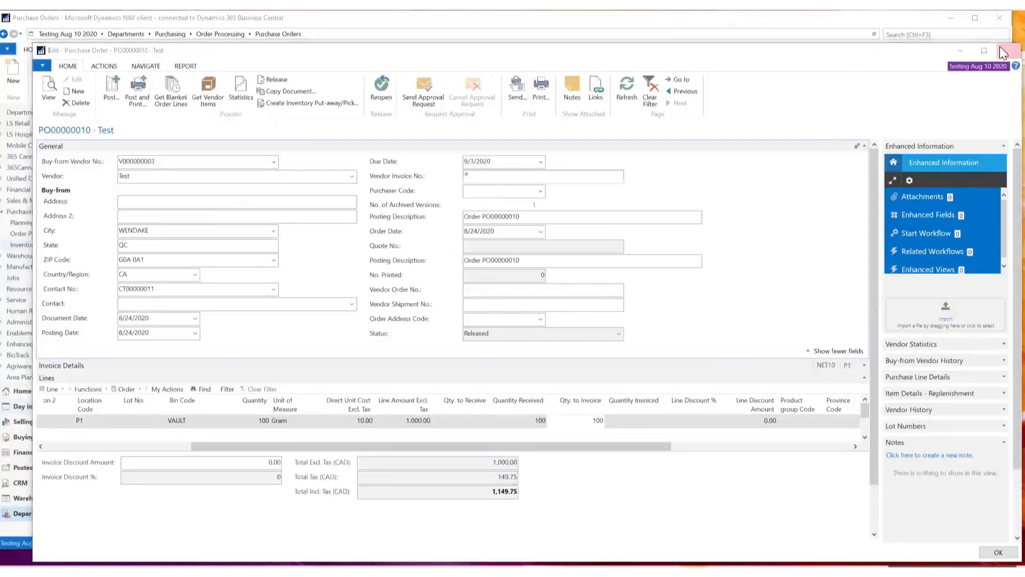
click(526, 322)
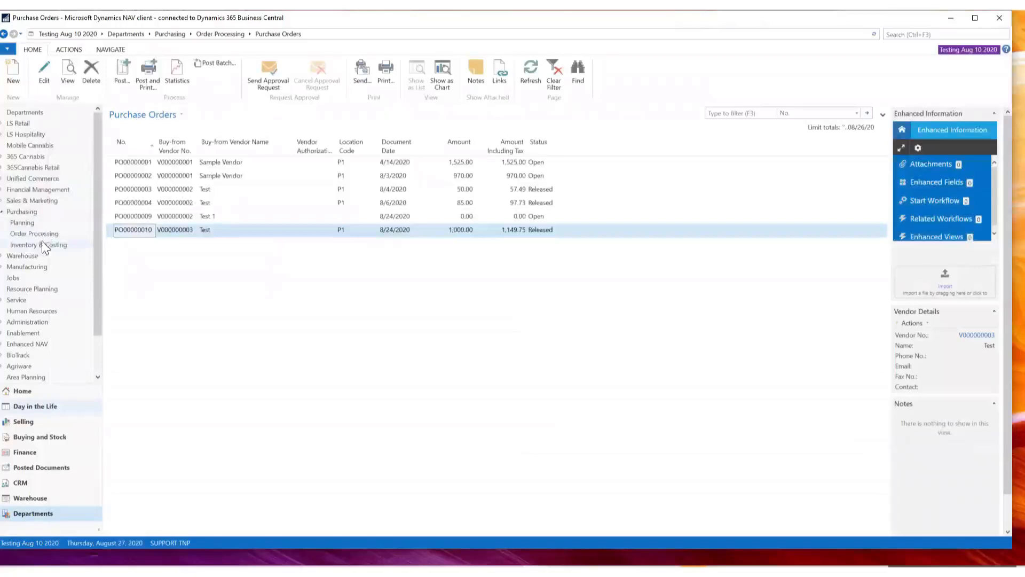
Step: Create a new purchase invoice from the Order Processing purchase invoices list and bring its window fully into view
click(227, 35)
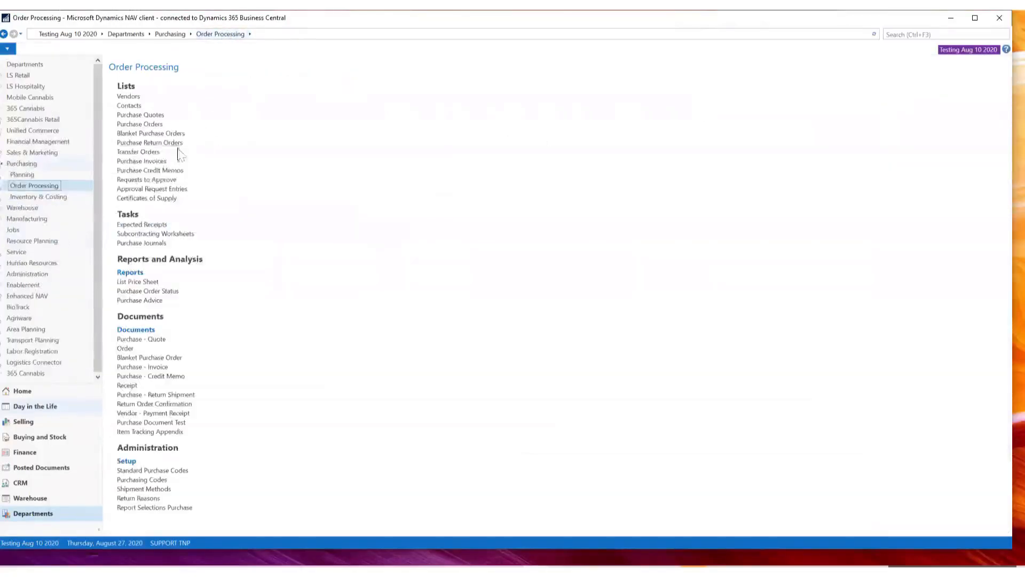
click(156, 162)
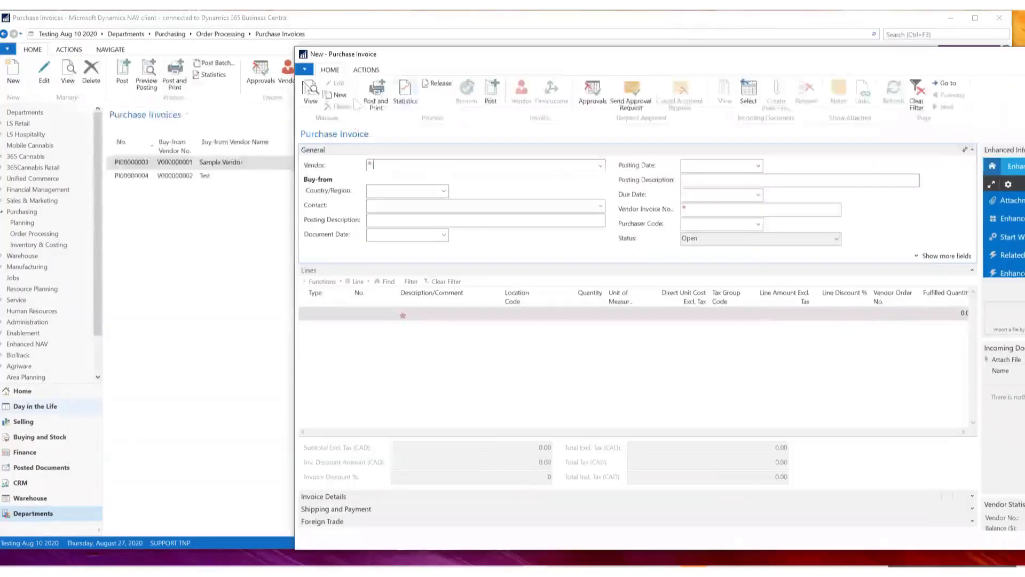
click(218, 35)
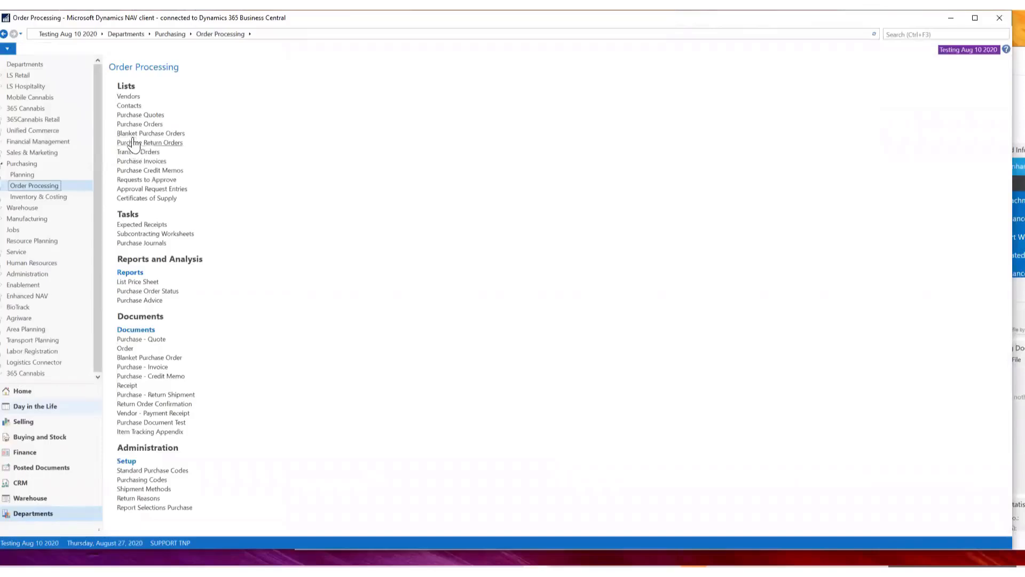
click(135, 127)
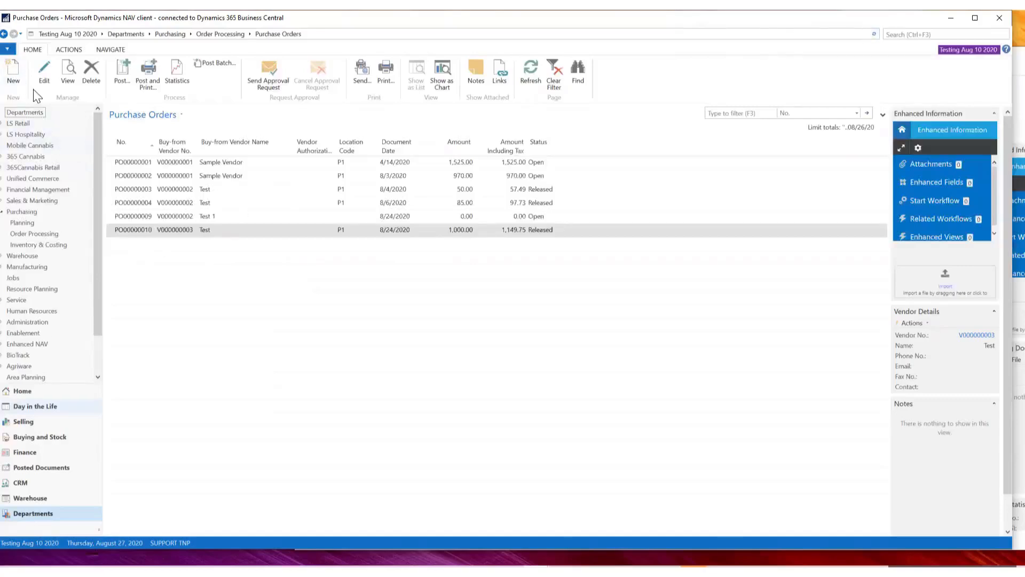
click(944, 19)
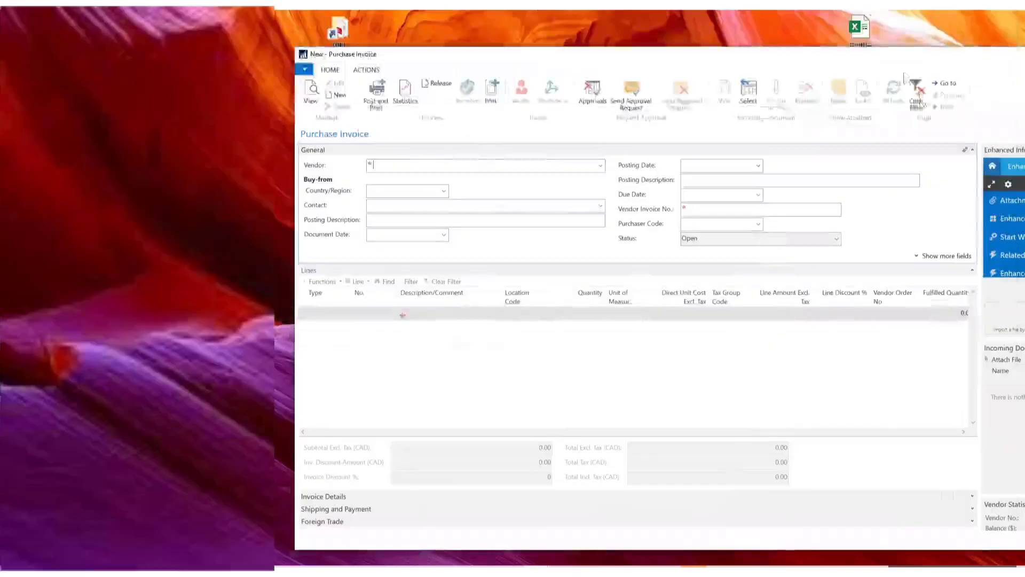
drag(832, 63, 672, 36)
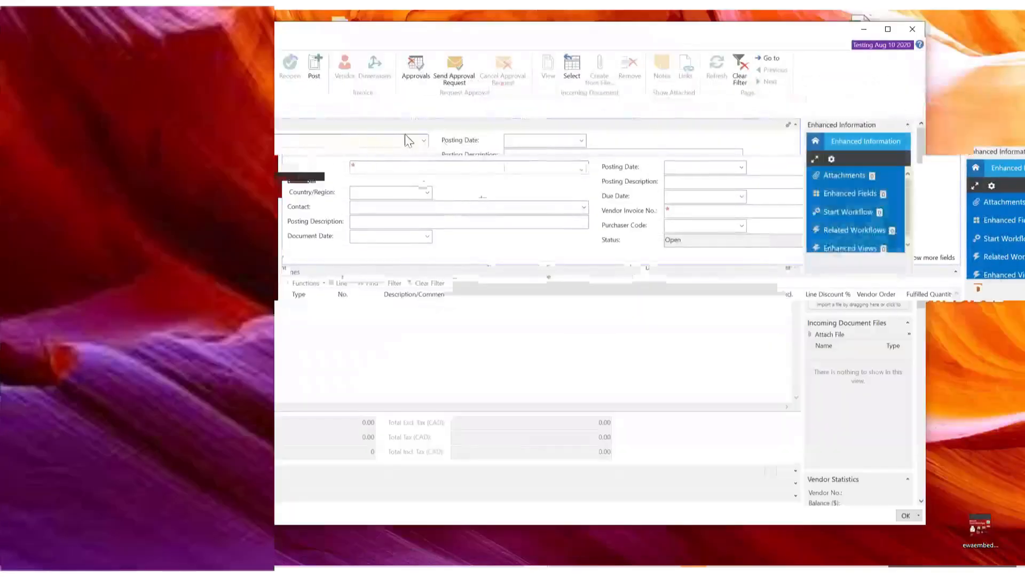
Step: Set the new invoice's vendor to Test and its vendor invoice number to PI 0007 Test DC
click(423, 140)
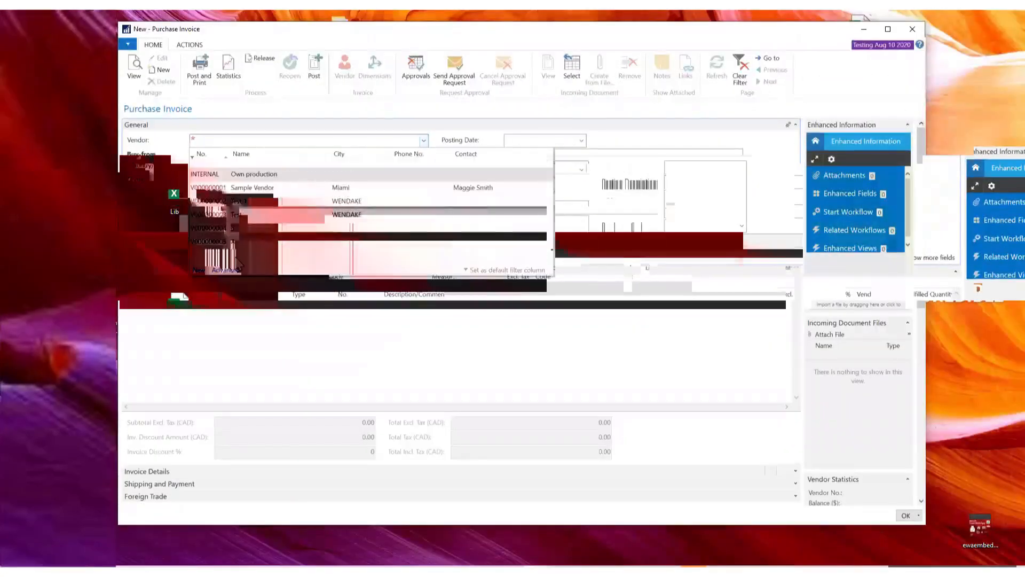
click(222, 214)
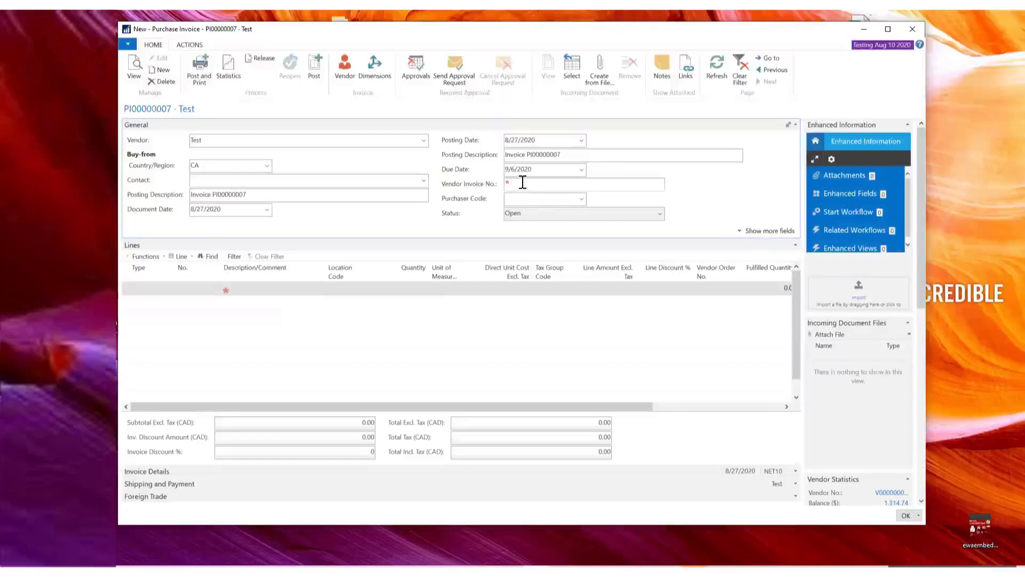
text(PI 0007 Test DC)
drag(561, 33, 562, 37)
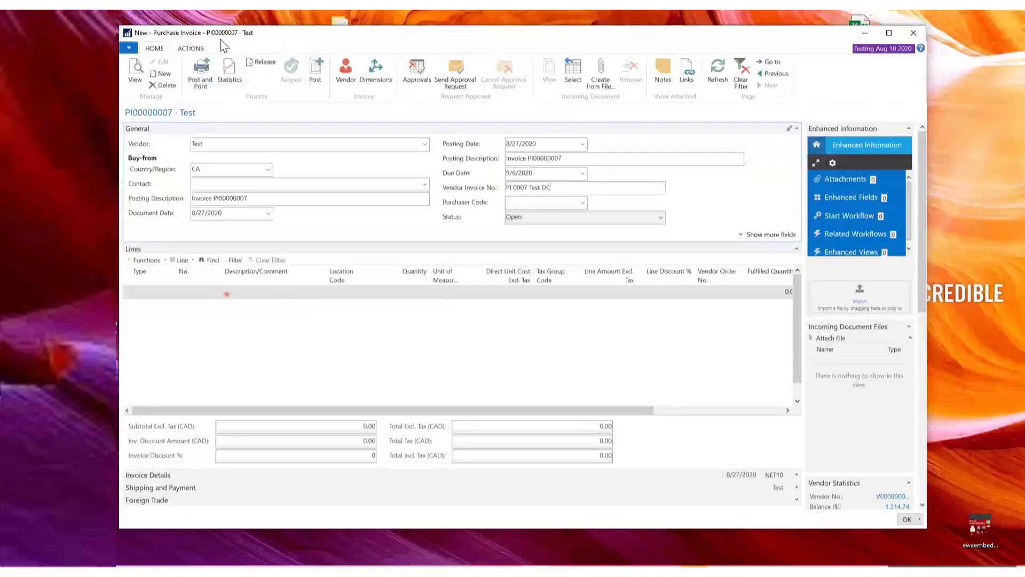
Step: Use Get Receipt Lines to bring the 100 GR Bubba Kush - Distillate receipt line into the invoice
click(149, 260)
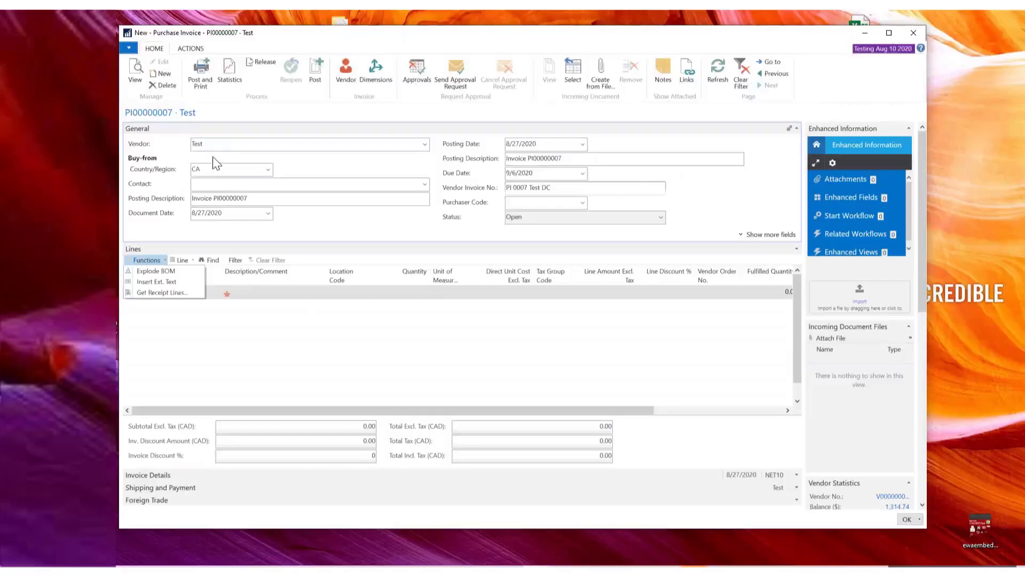
click(182, 294)
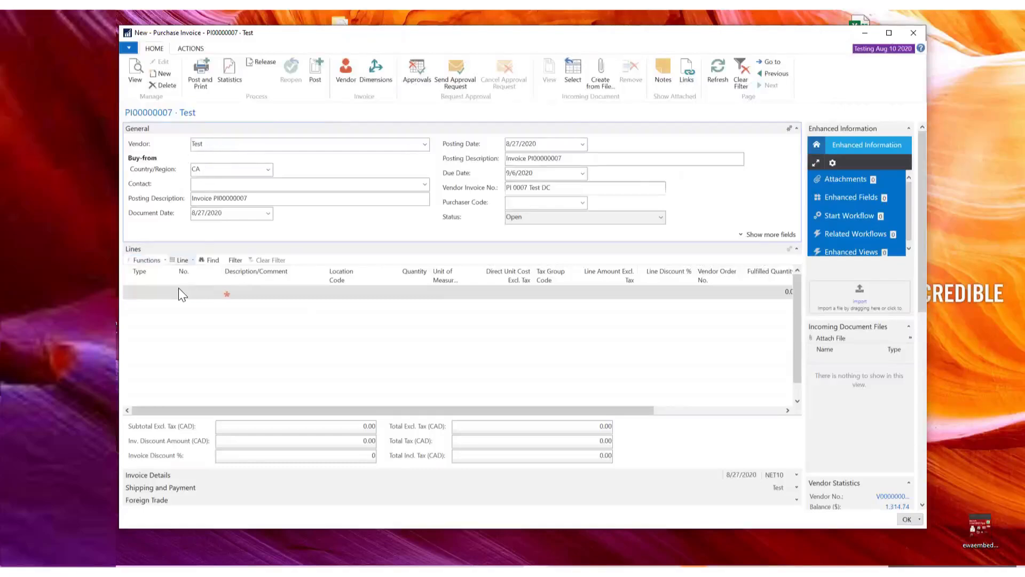
click(142, 262)
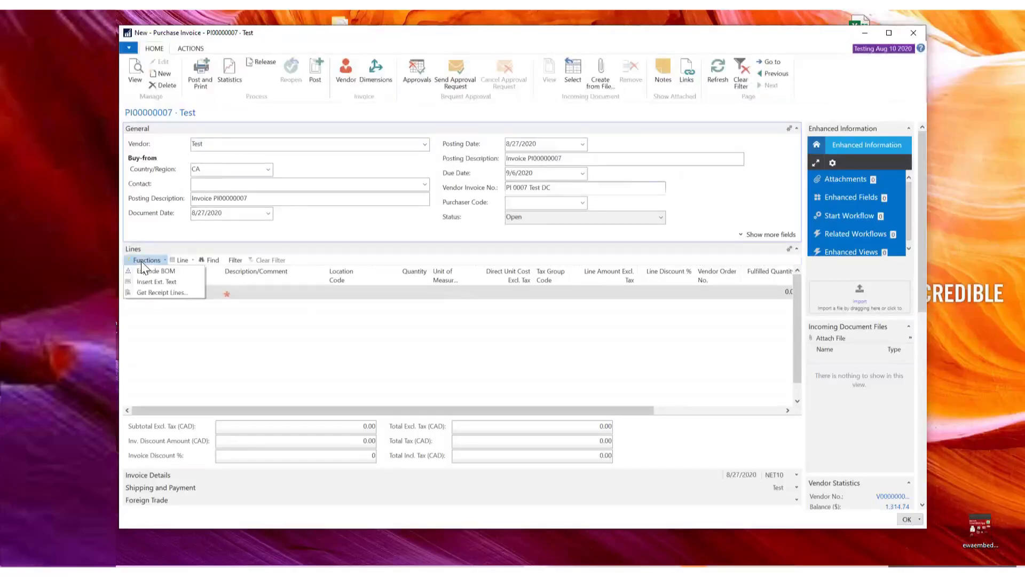
click(147, 296)
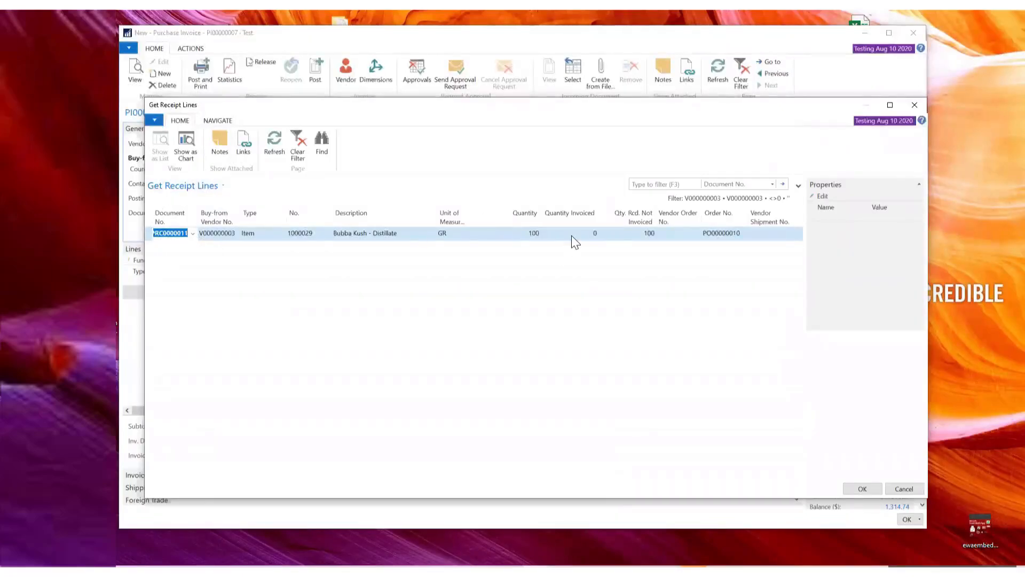
click(854, 490)
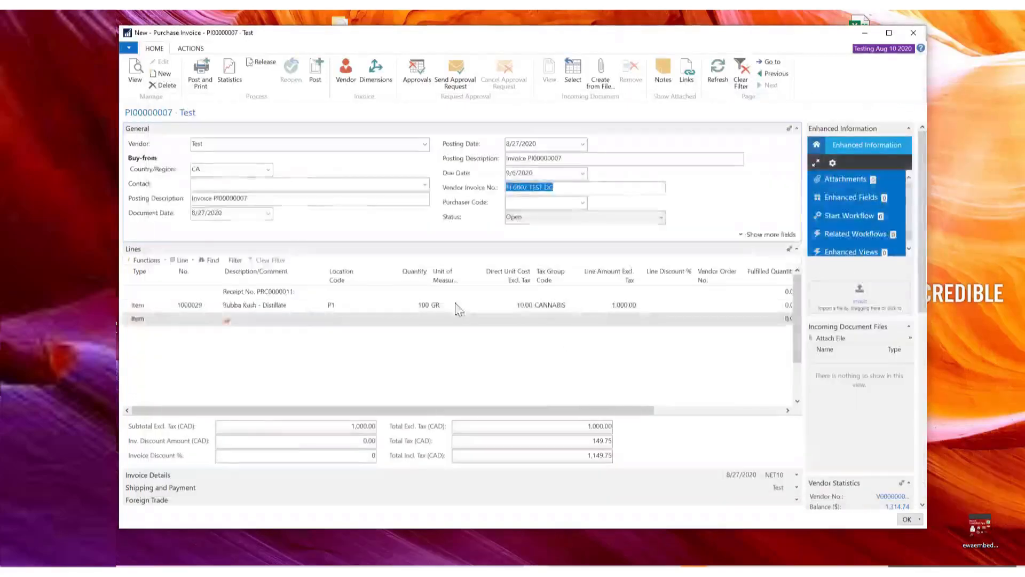
Step: Check the inserted receipt lines and post the purchase invoice without opening the posted document
click(263, 291)
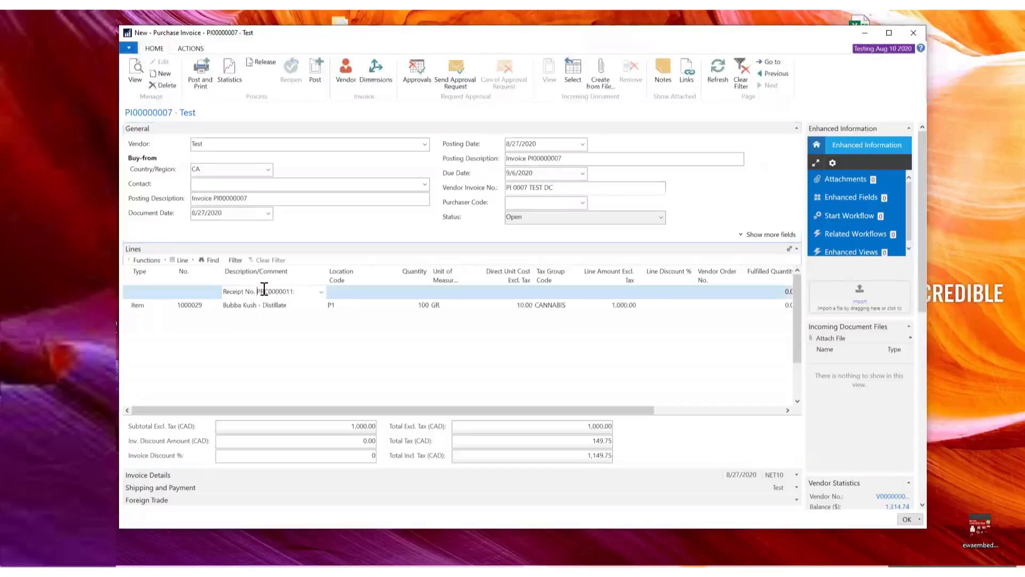
click(133, 319)
click(163, 260)
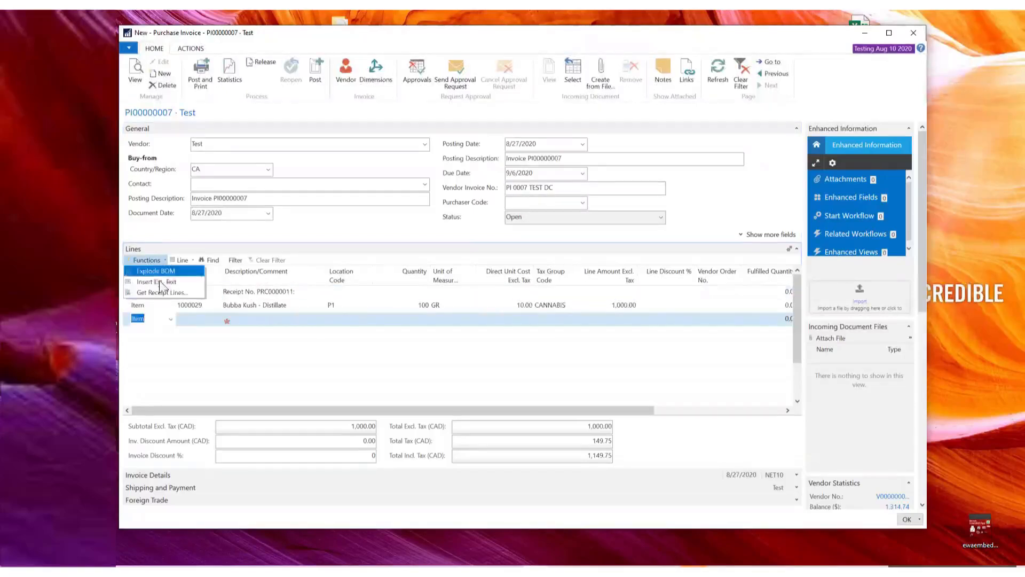
click(309, 322)
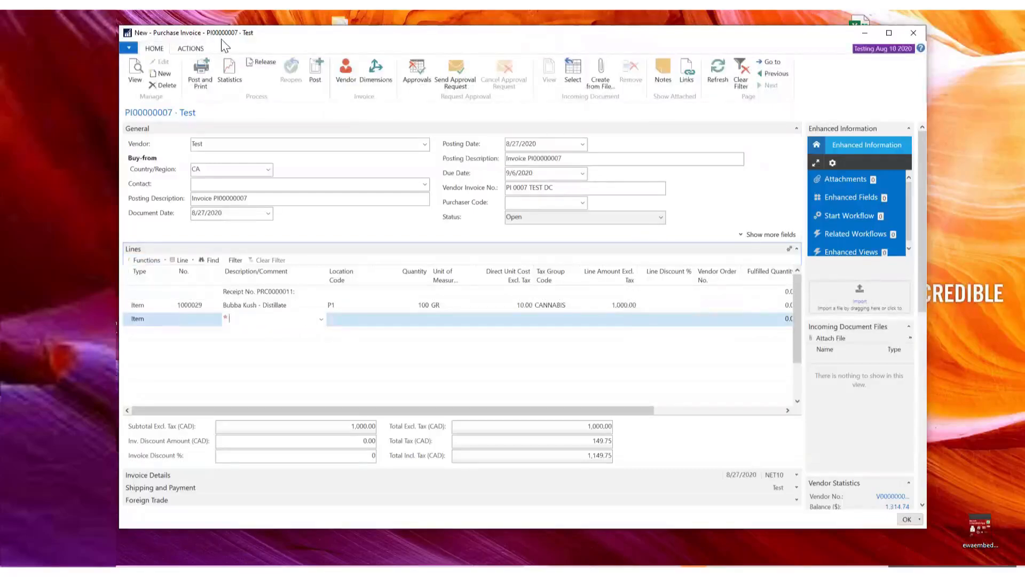
click(315, 75)
click(526, 295)
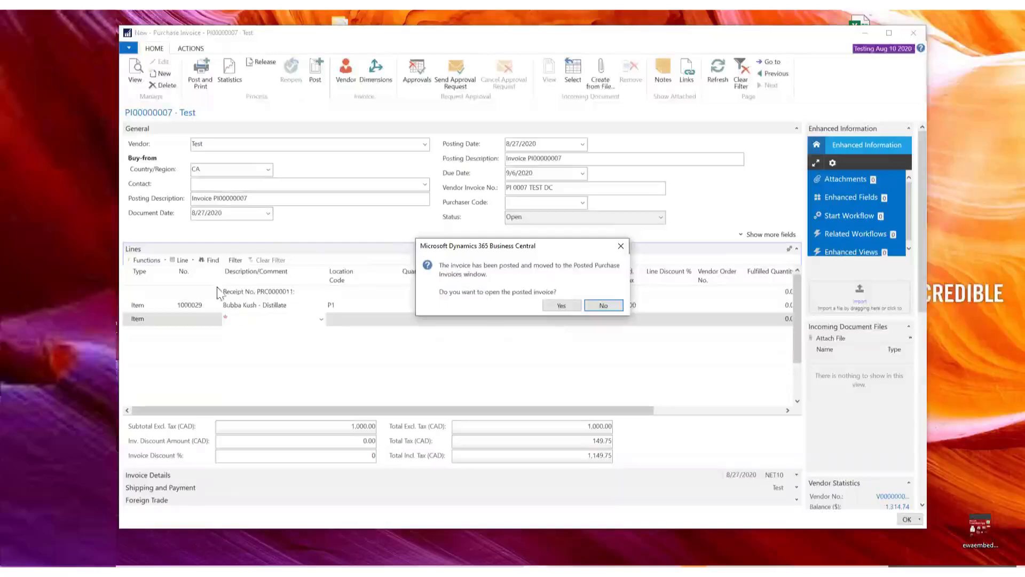
click(602, 307)
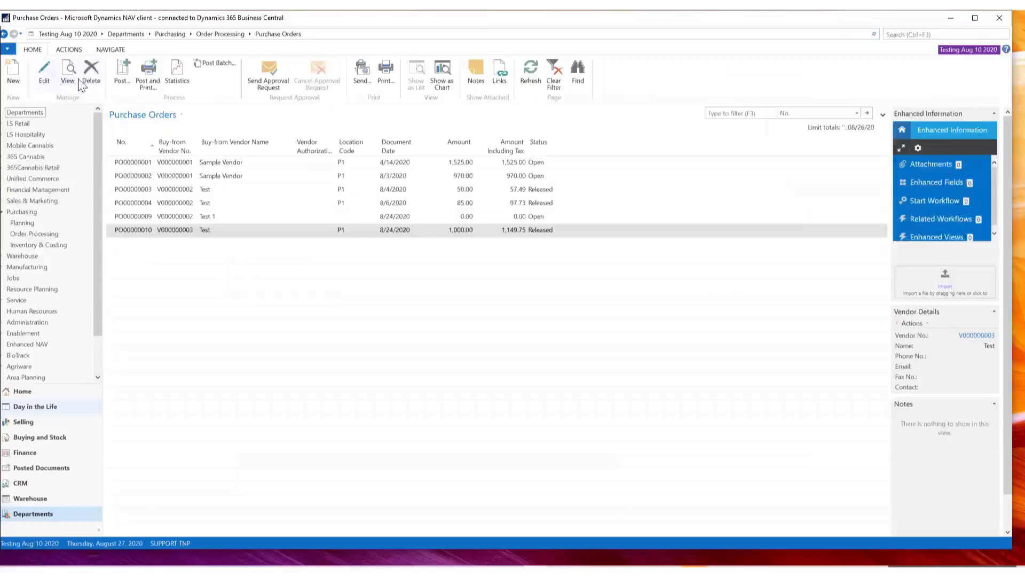
Step: Refresh the purchase orders, view vendor Test's 8/24/2020 order to check its received and invoiced quantities, and close it without posting
click(528, 69)
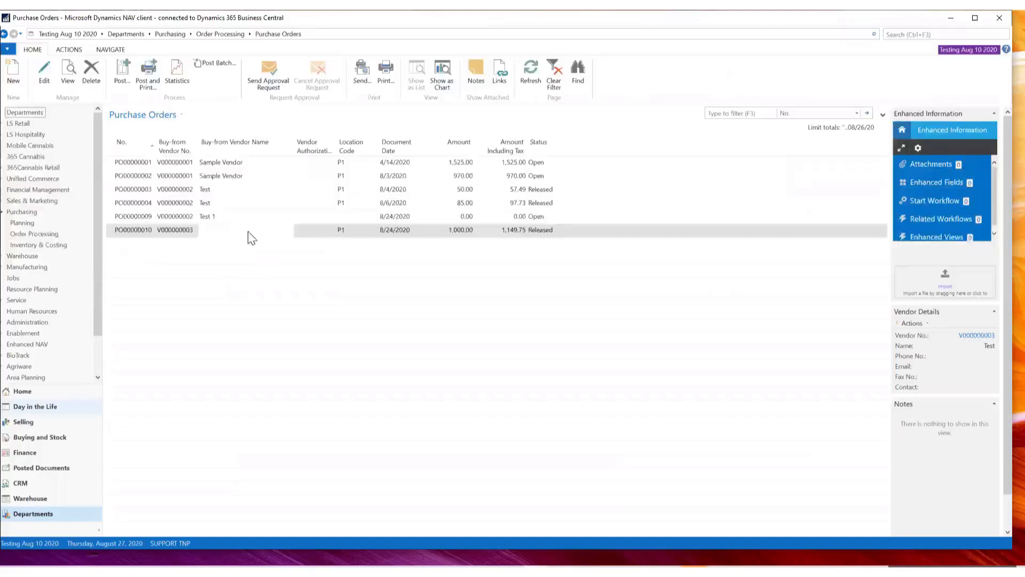
click(248, 234)
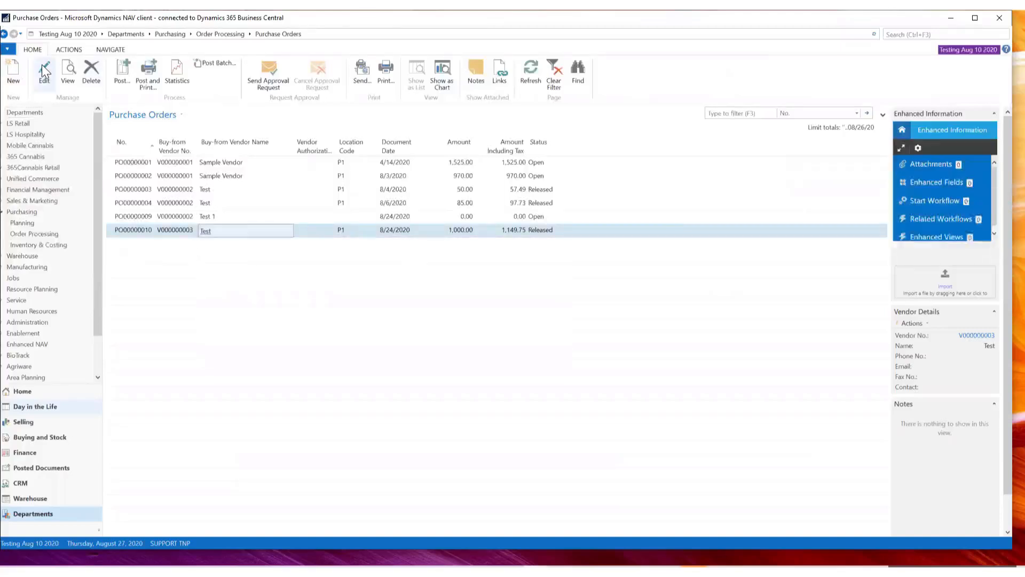
click(65, 71)
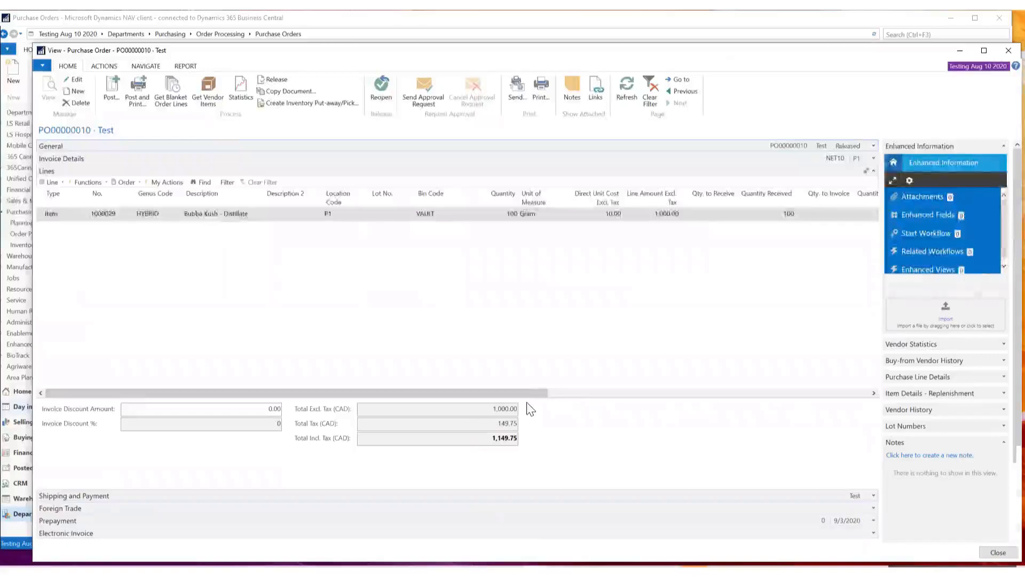
drag(529, 396, 736, 383)
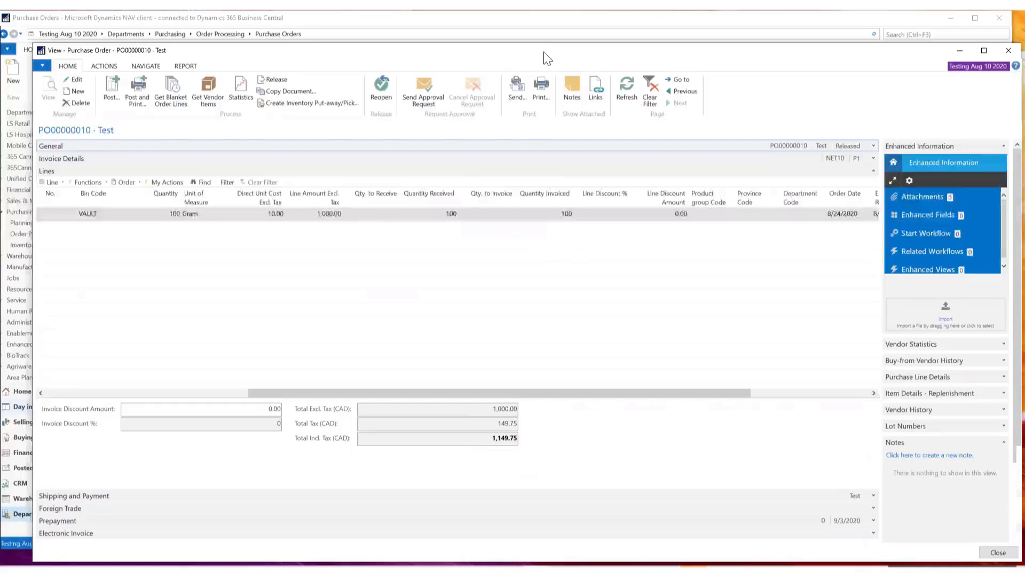
drag(547, 57, 549, 275)
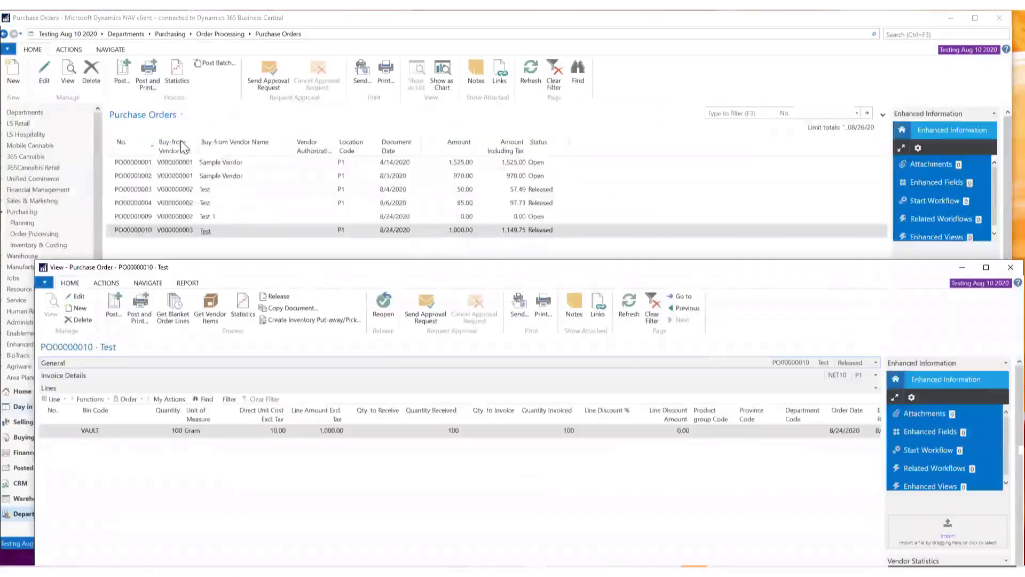
double_click(394, 268)
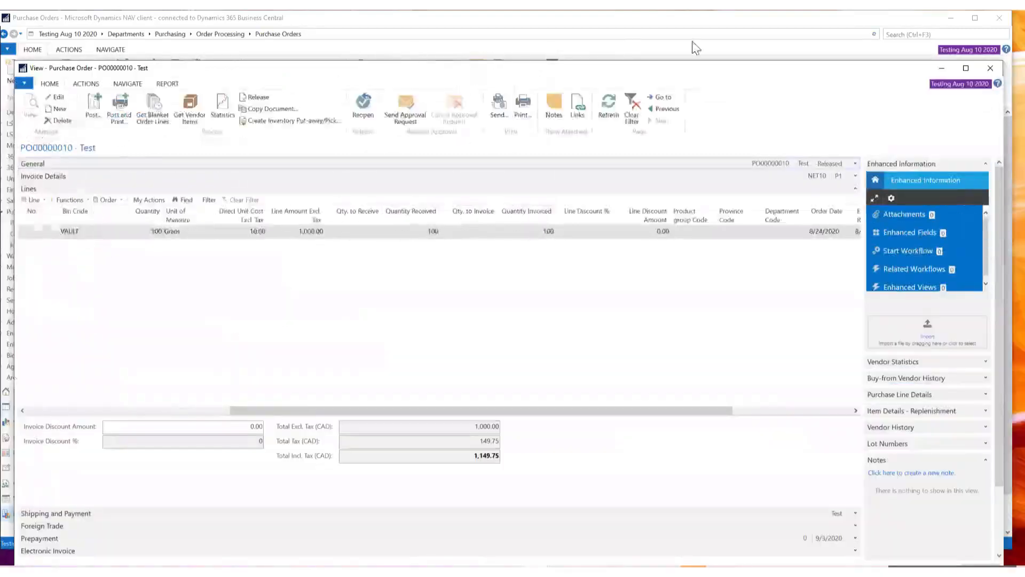
click(984, 68)
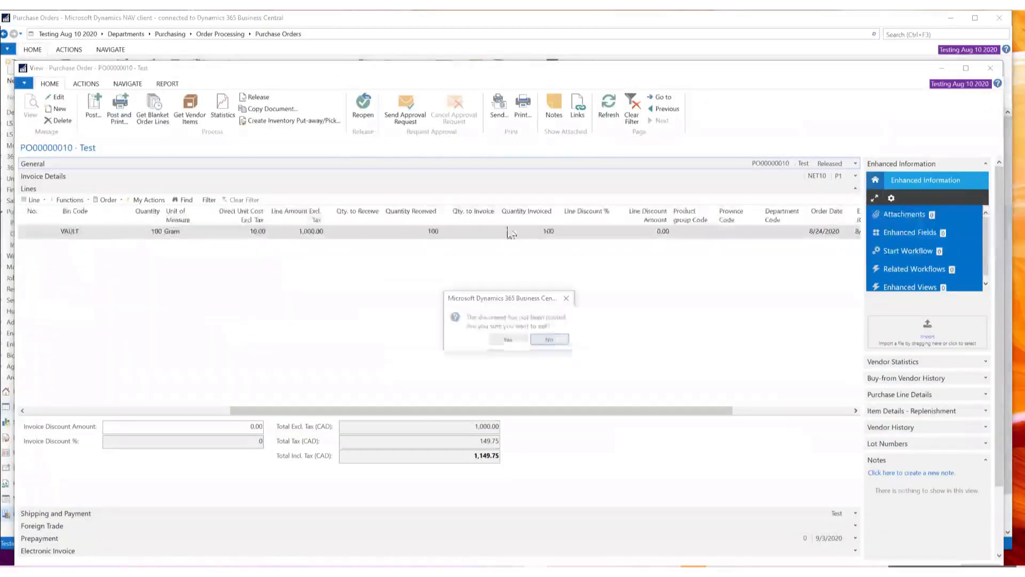
click(510, 342)
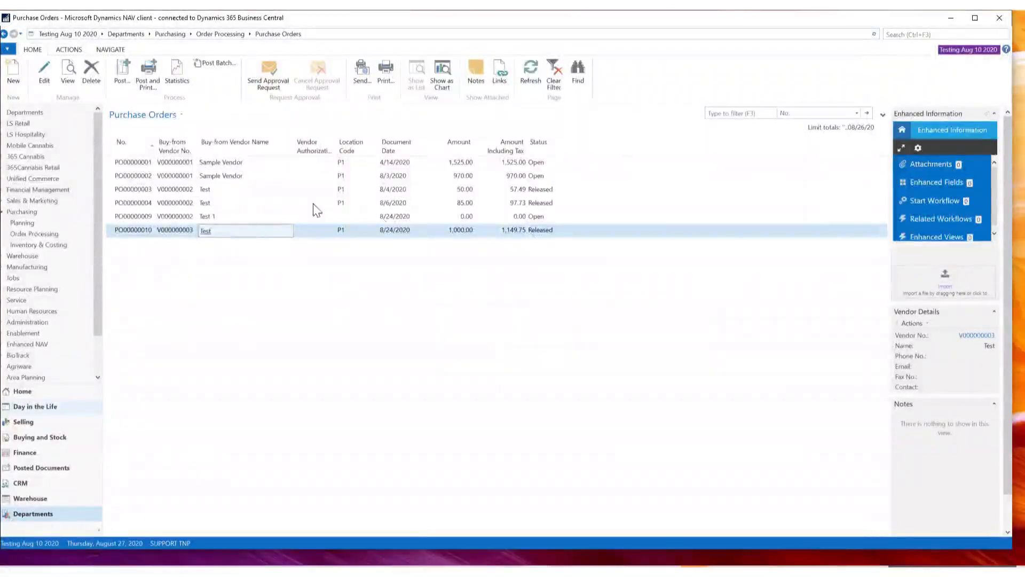
Step: Search the application for "delete pu", enlarge the results list to review the purchase deletion jobs, and dismiss it
click(897, 35)
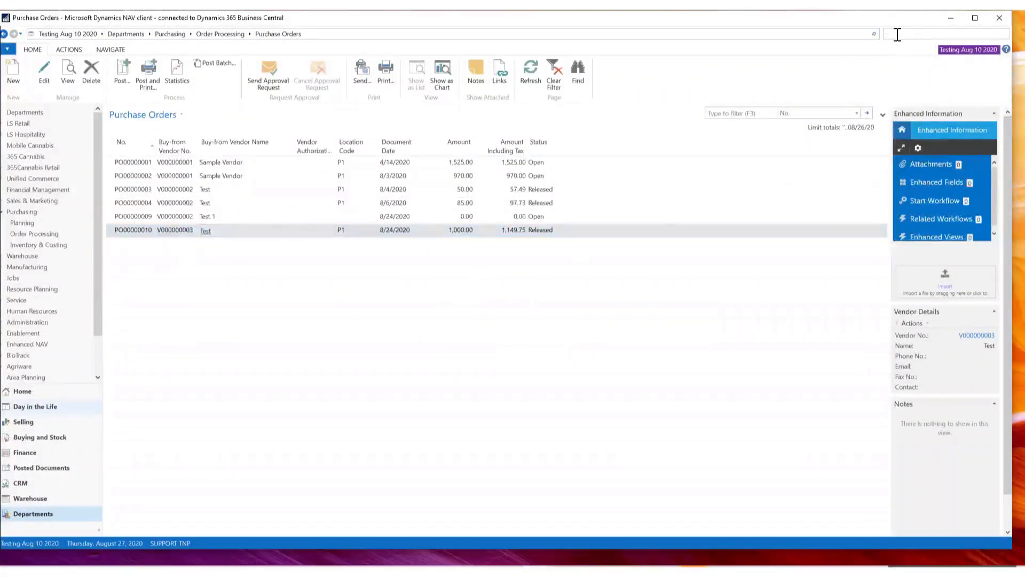
text(delt)
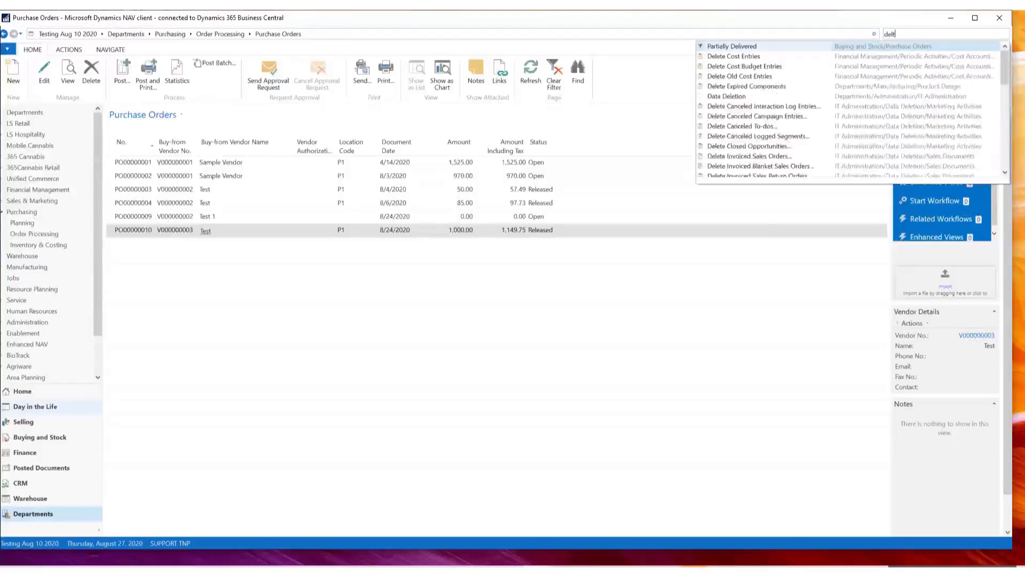
text(e)
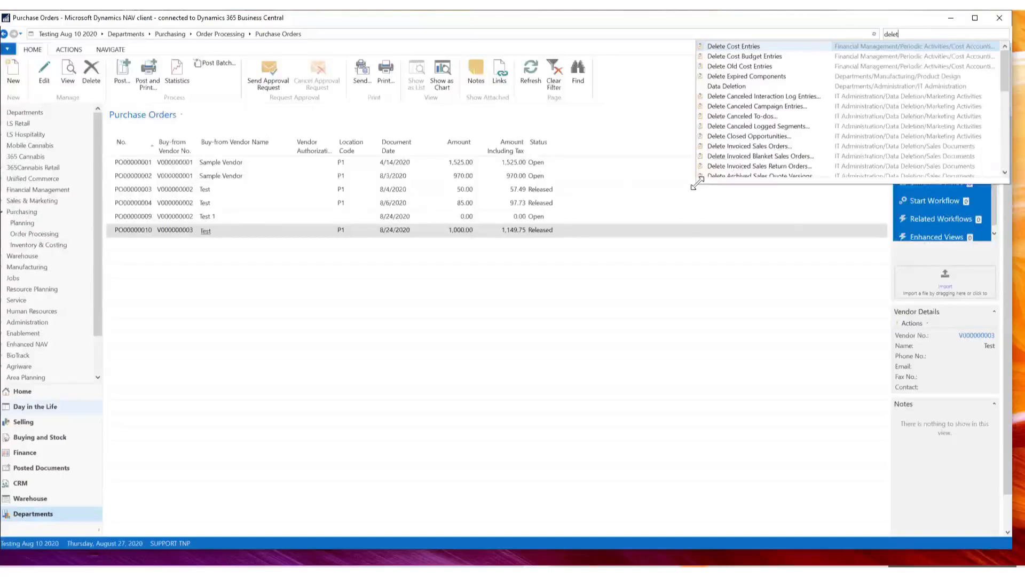
click(605, 261)
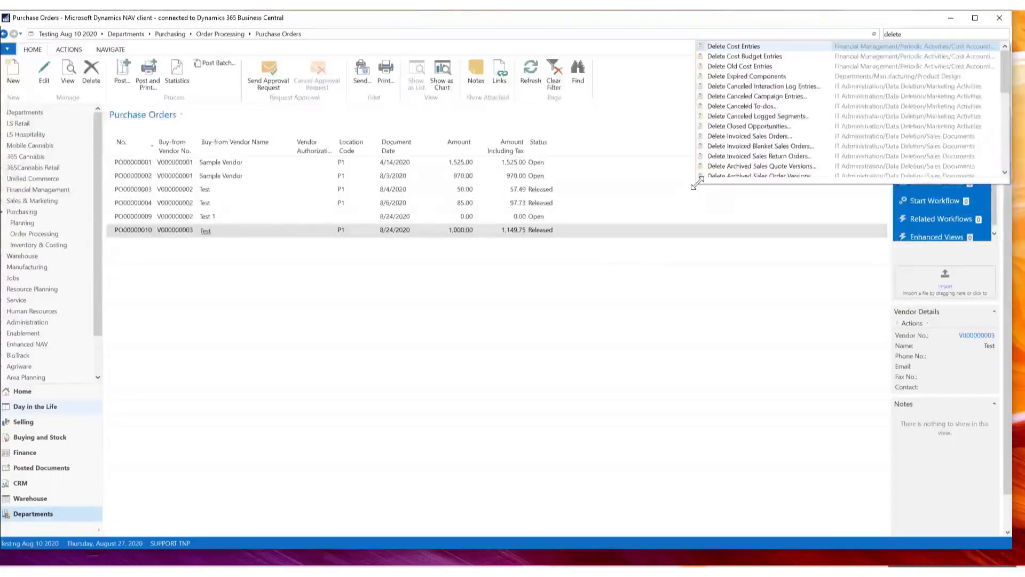
drag(697, 183, 531, 380)
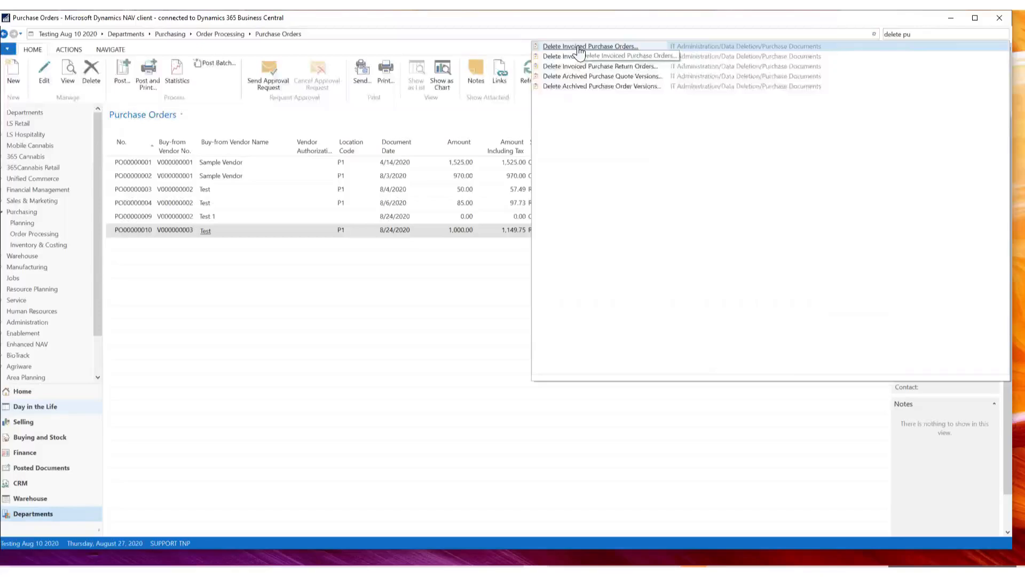
click(499, 243)
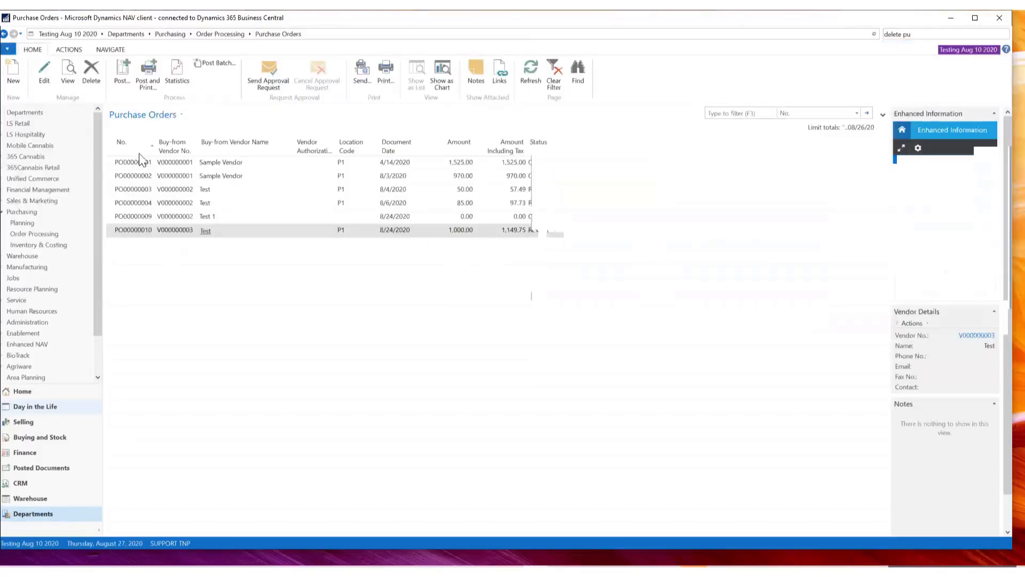
Step: Open vendor Test's 8/24/2020 purchase order and check the quantities received and invoiced on its Bubba Kush - Distillate line
click(44, 72)
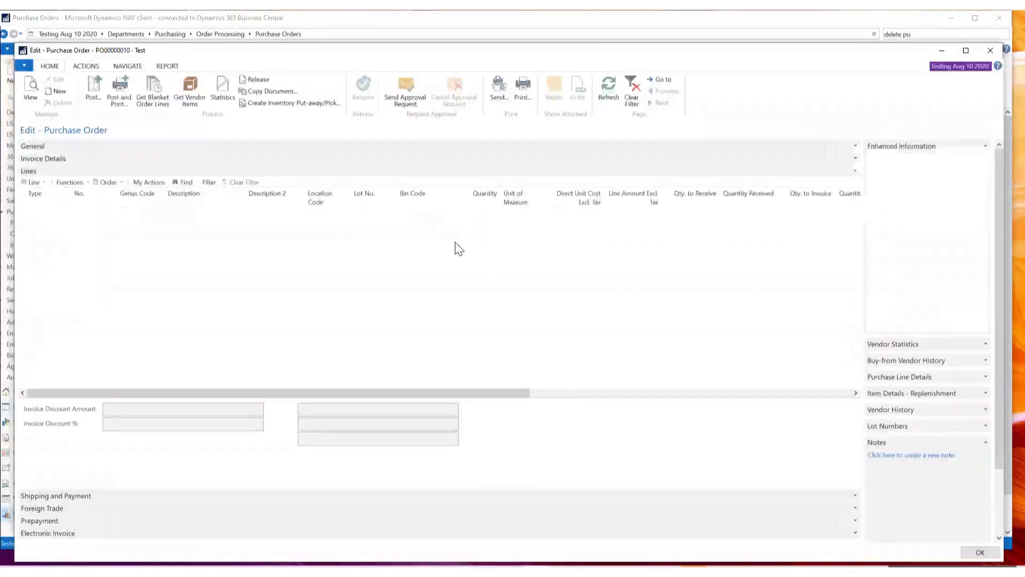
click(50, 65)
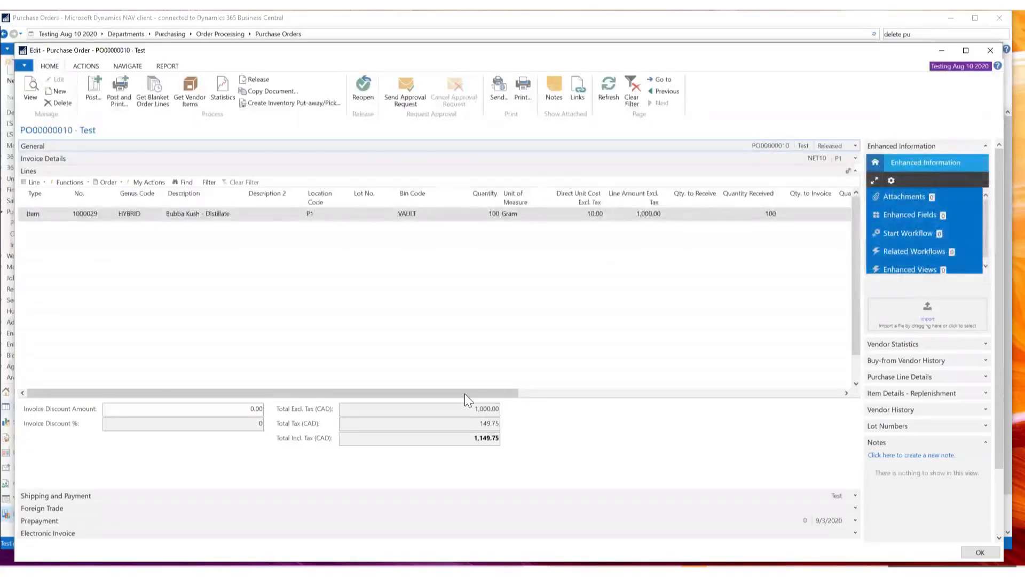
drag(464, 393, 647, 404)
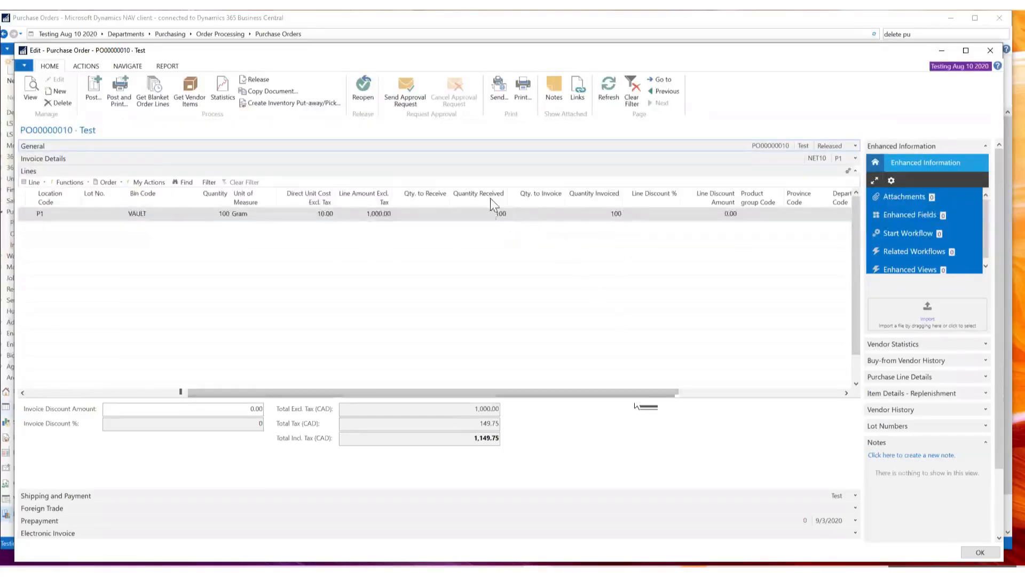
click(497, 228)
click(597, 214)
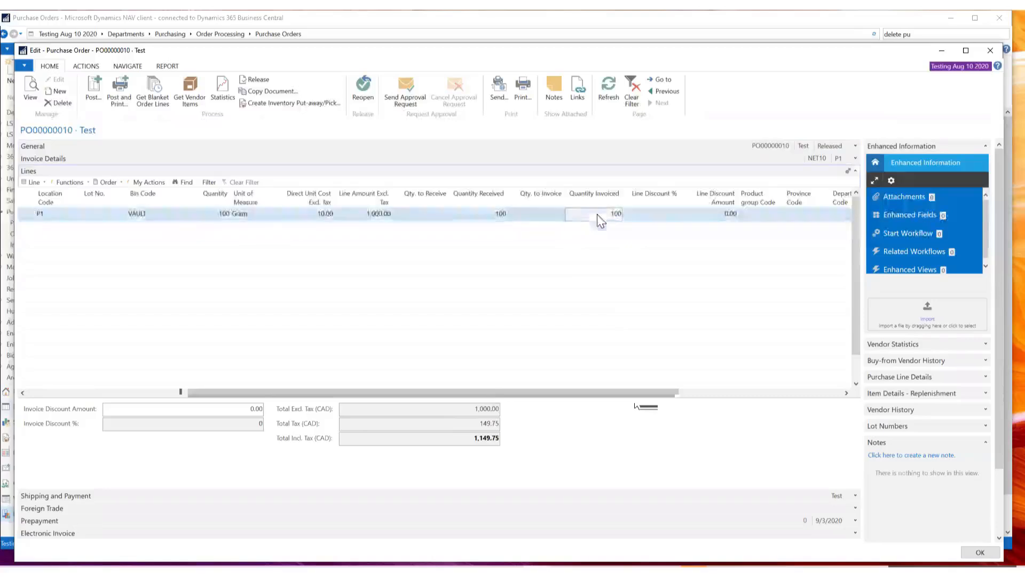
Step: Review the purchase order's available functions, including Archive Document, and close the order without posting
double_click(370, 51)
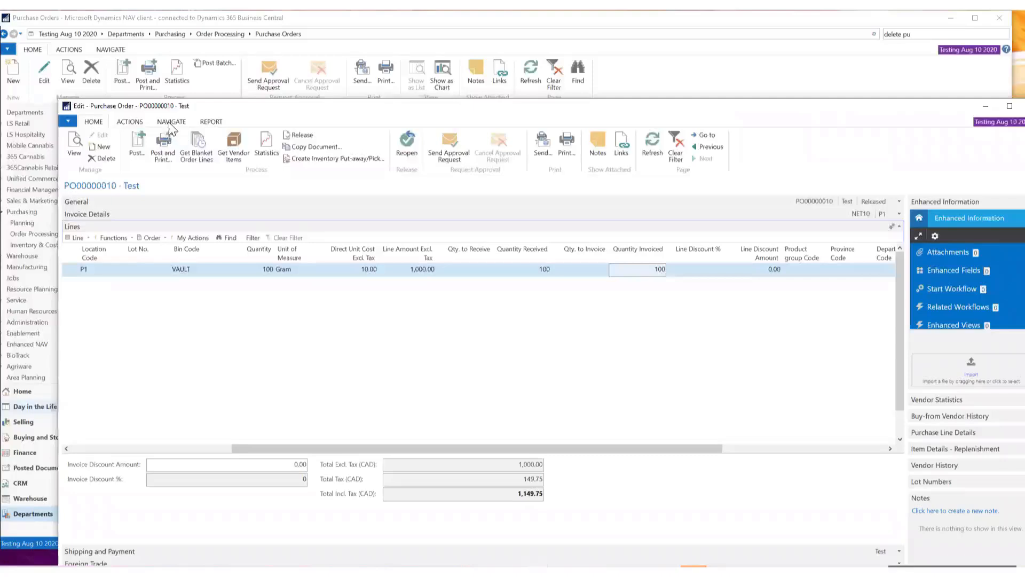
click(132, 121)
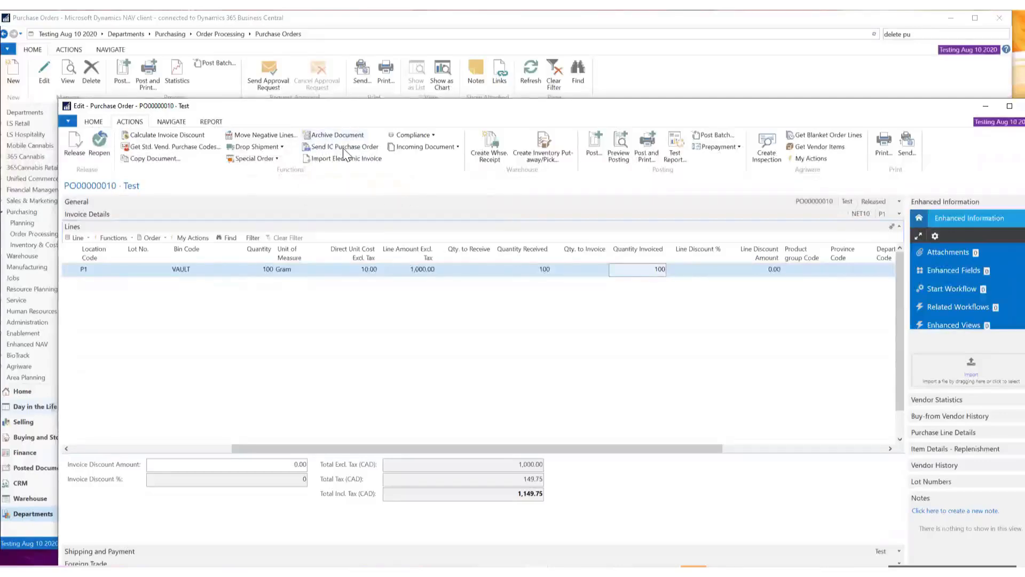
drag(504, 107, 488, 246)
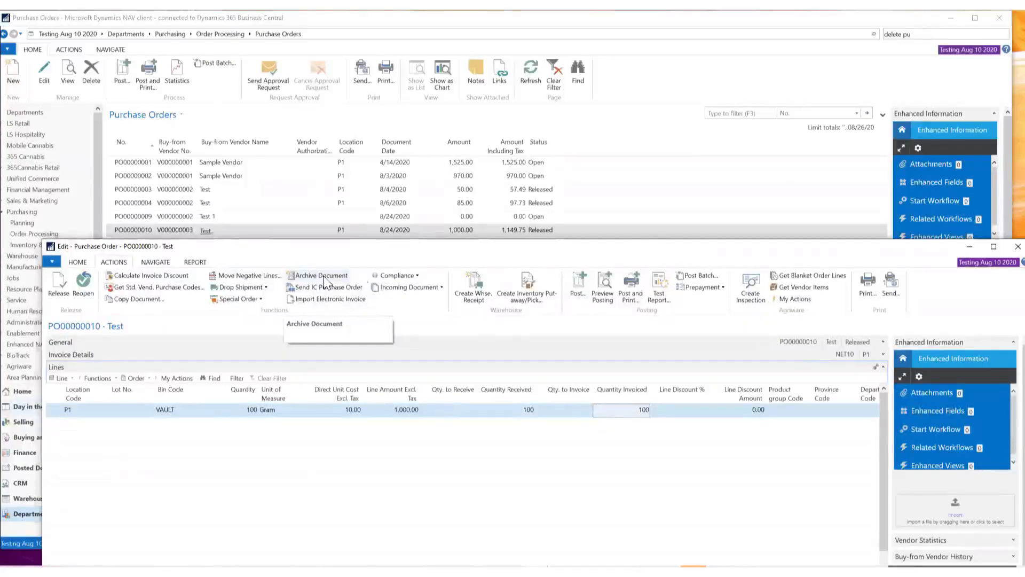
click(1018, 247)
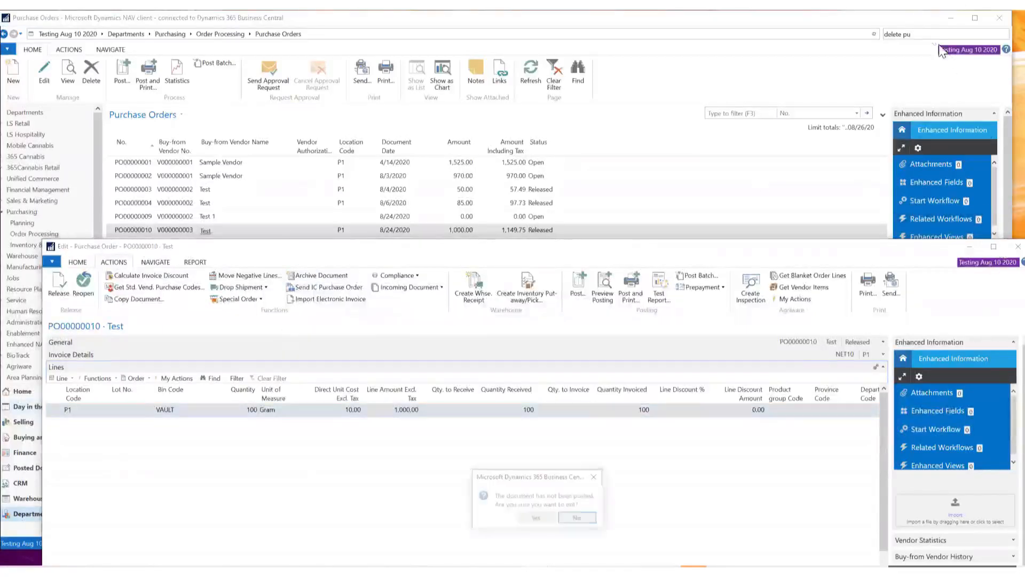
click(540, 521)
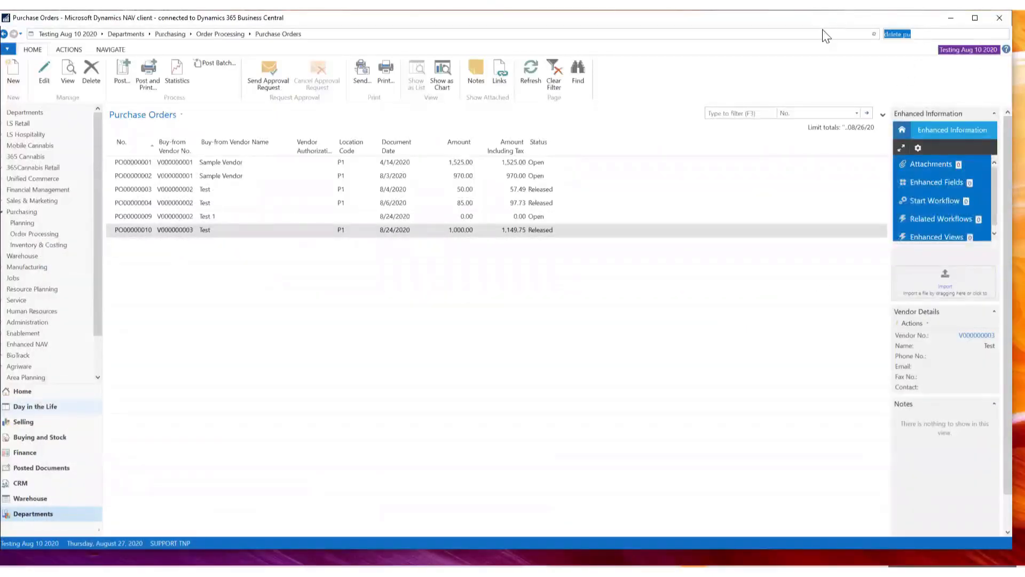
Step: Search the application for "purchase order" and review the related pages and deletion jobs
text(pur)
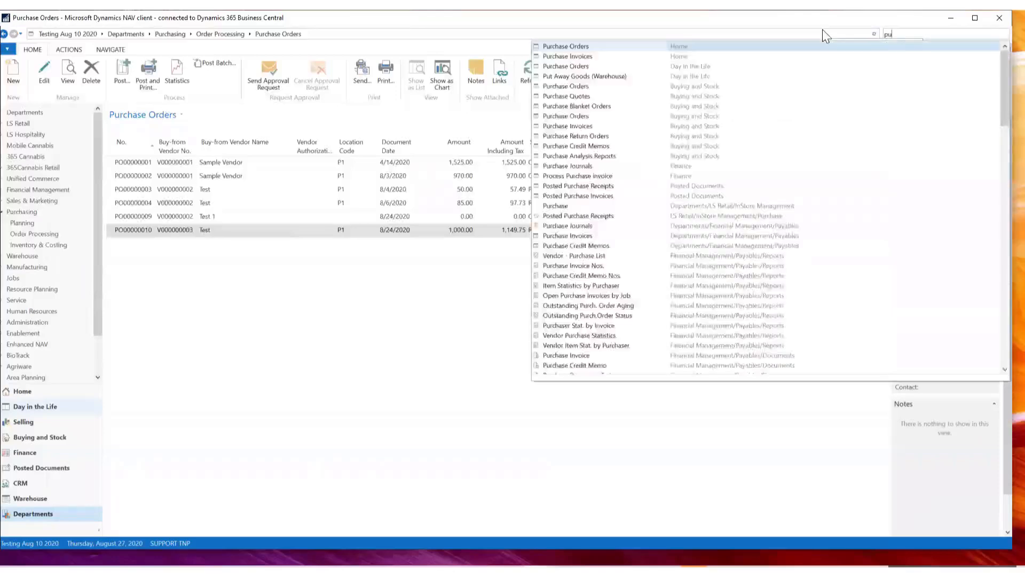
text(chase order)
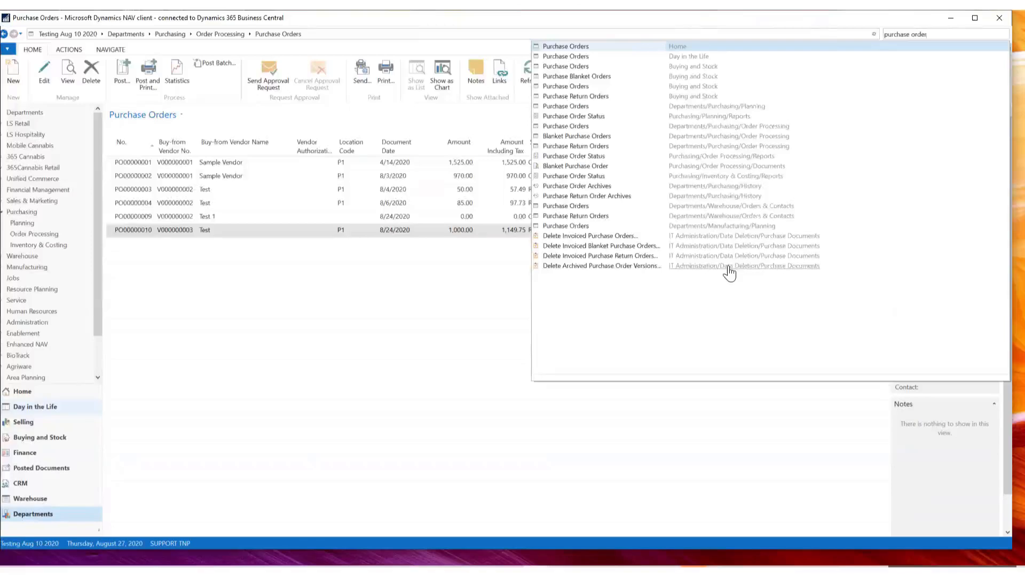
text(d)
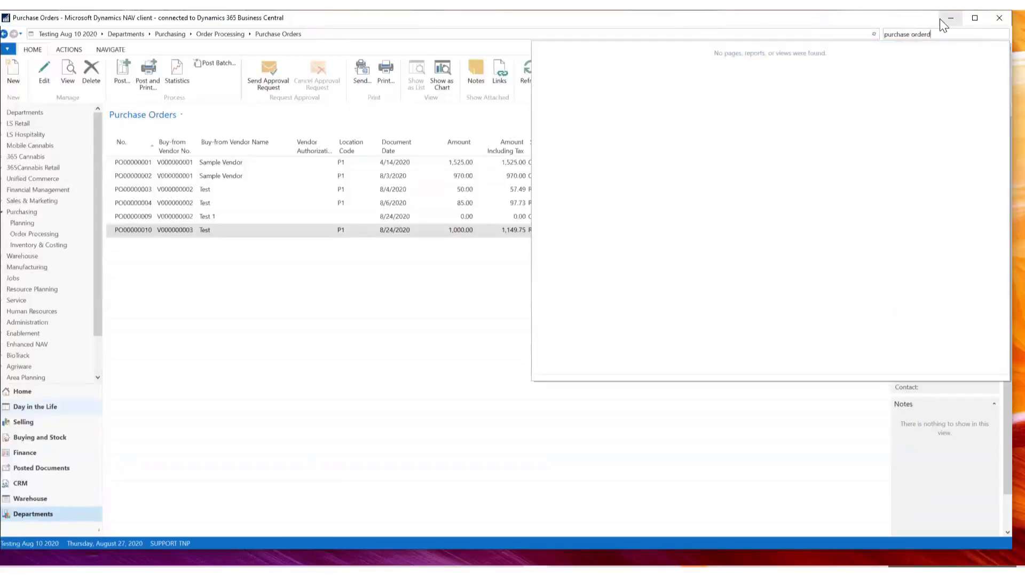
key(BackSpace)
key(BackSpace)
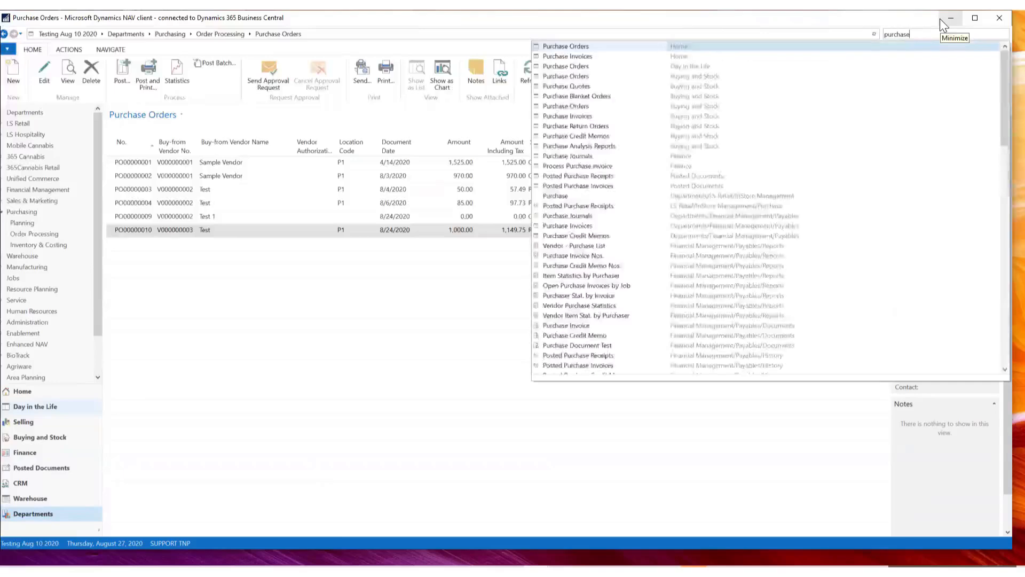
Step: Search for "delete pu", view the Delete Invoiced Purchase Orders job's filter options, and cancel without running it
text(d)
key(BackSpace)
key(BackSpace)
key(BackSpace)
key(BackSpace)
key(BackSpace)
key(BackSpace)
key(BackSpace)
key(BackSpace)
key(BackSpace)
text(delete pu)
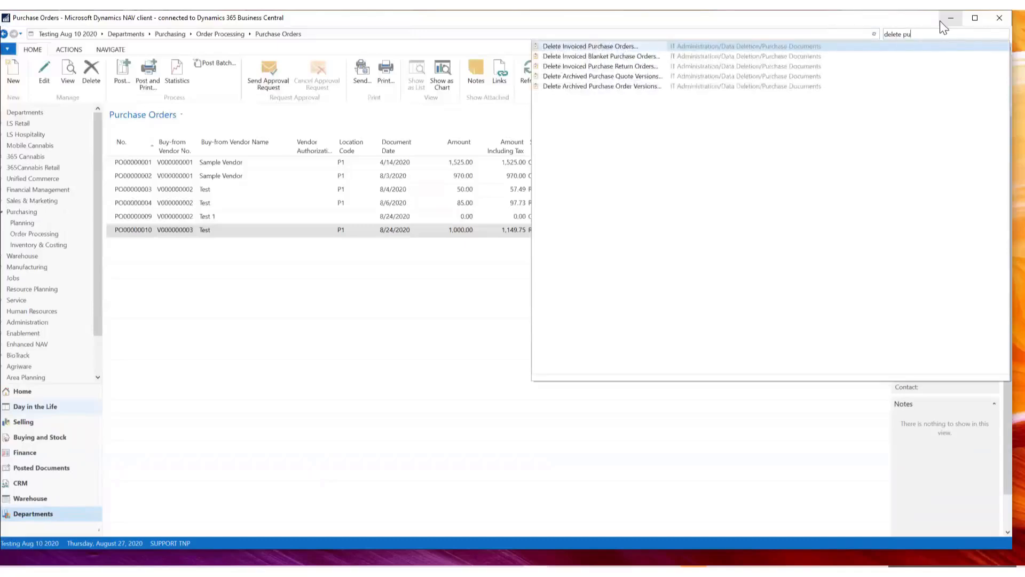
click(573, 49)
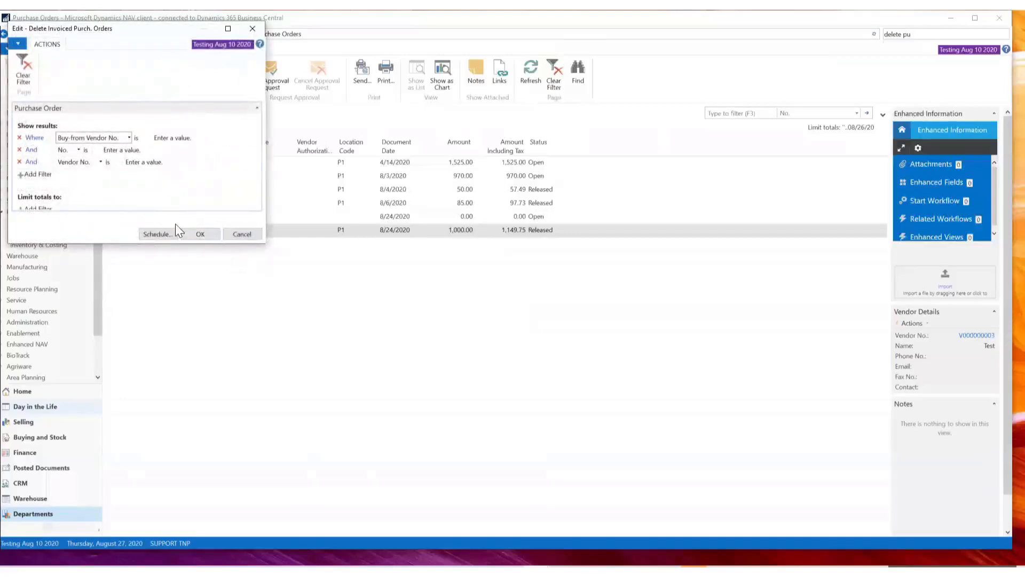
click(242, 234)
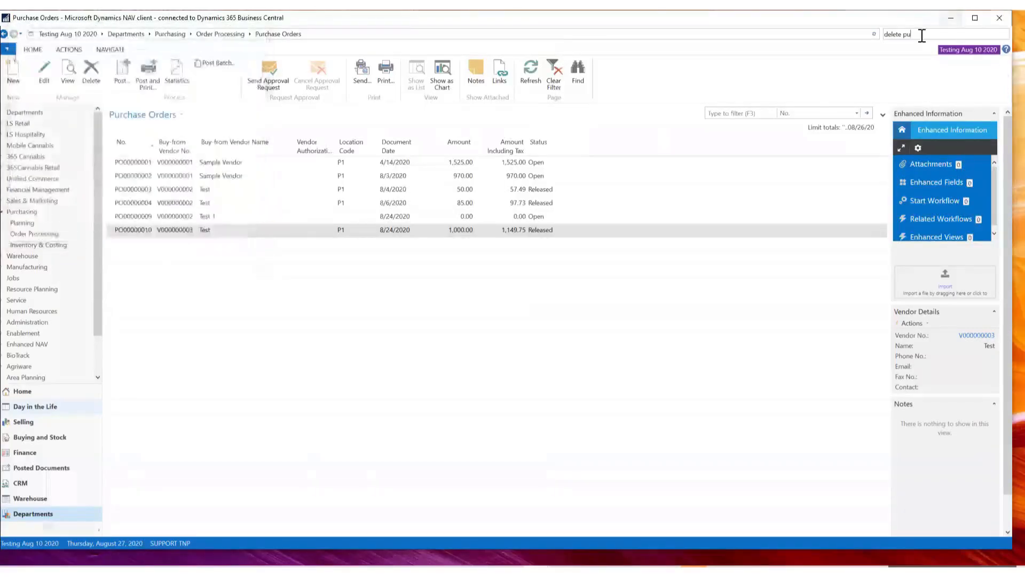
Step: Replace the search text with "receipt" and look through the receipt-related pages and reports
key(BackSpace)
key(BackSpace)
key(BackSpace)
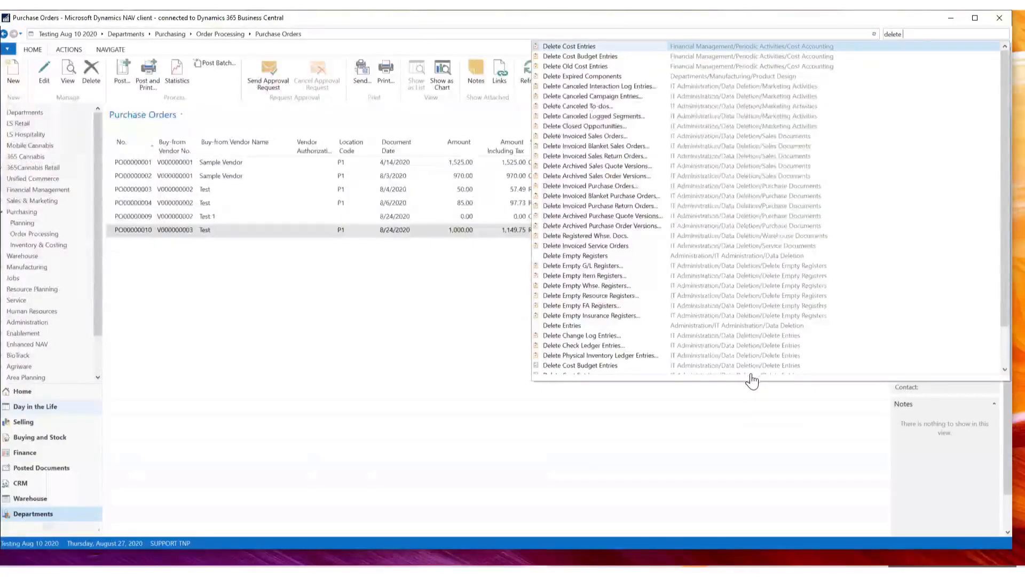
drag(909, 36, 834, 19)
key(BackSpace)
key(BackSpace)
key(BackSpace)
text(re)
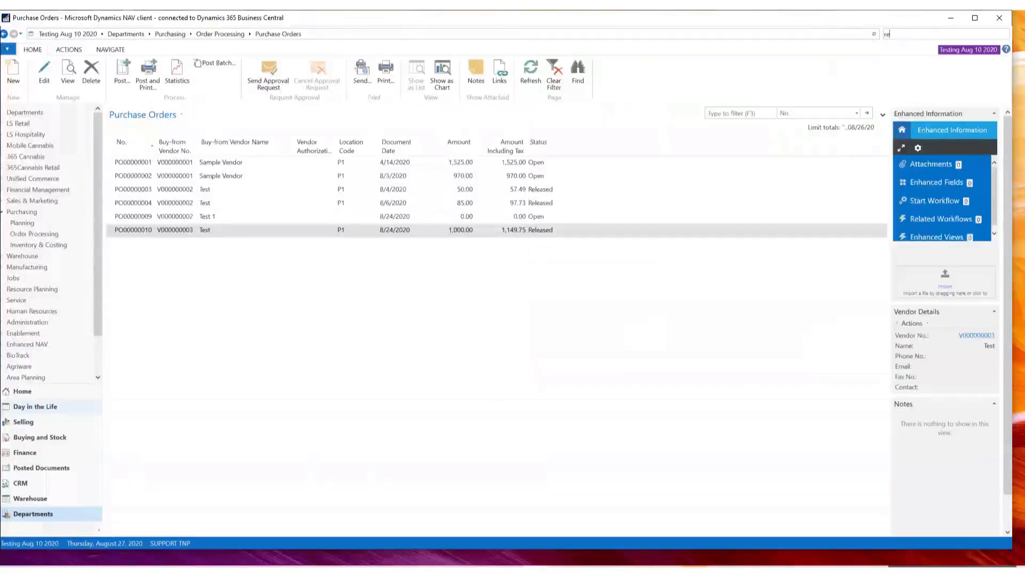
text(ceipt)
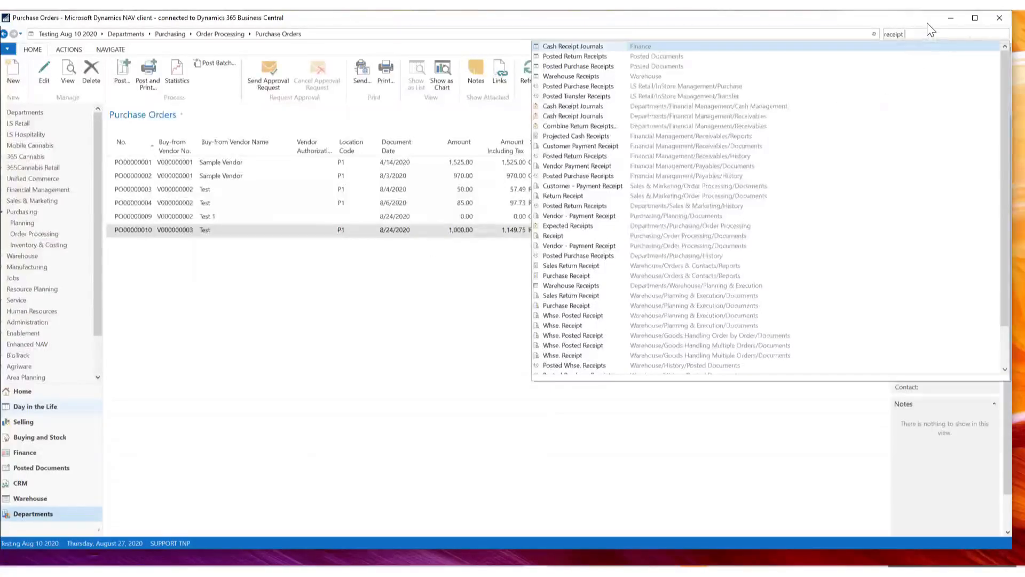
Step: Search for "clea" and open the Auto Clear Entries page to inspect its list
key(BackSpace)
key(BackSpace)
key(BackSpace)
key(BackSpace)
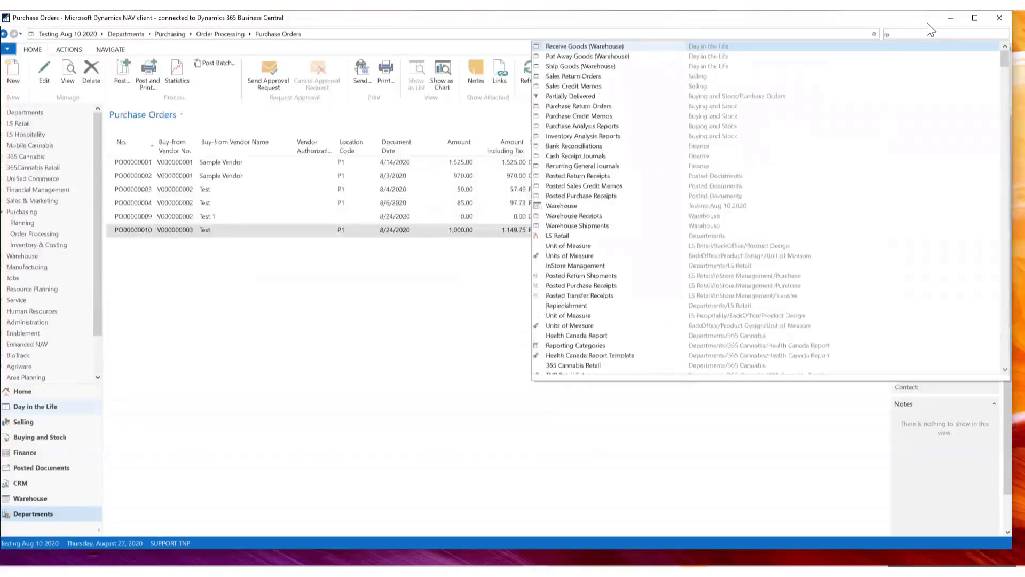
key(BackSpace)
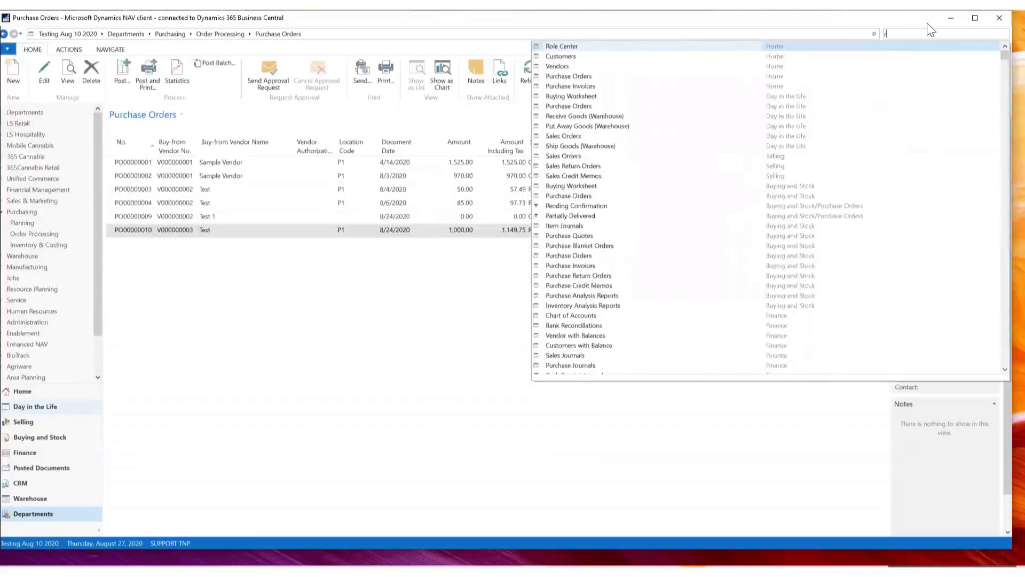
text(c)
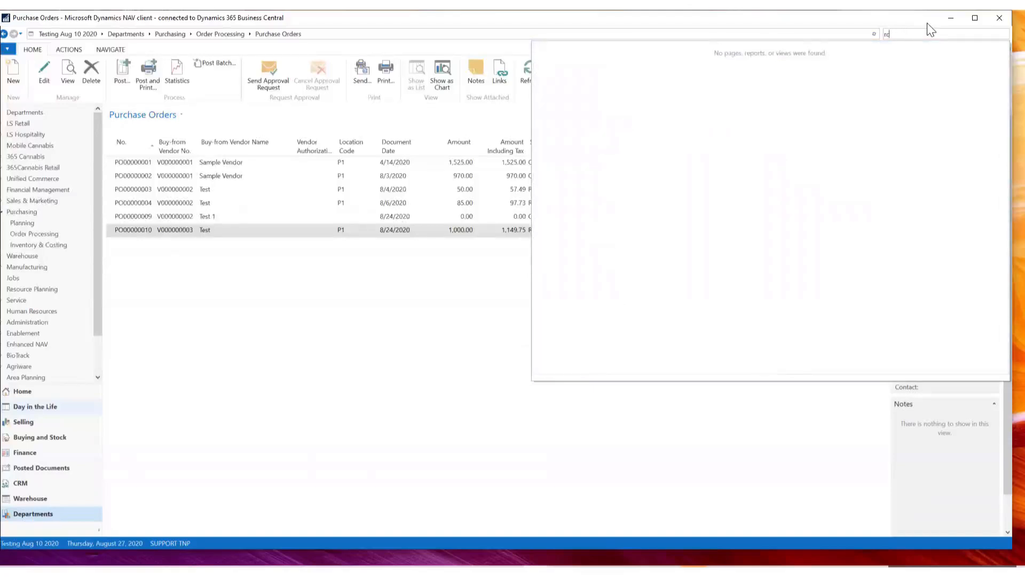
text(learc)
key(BackSpace)
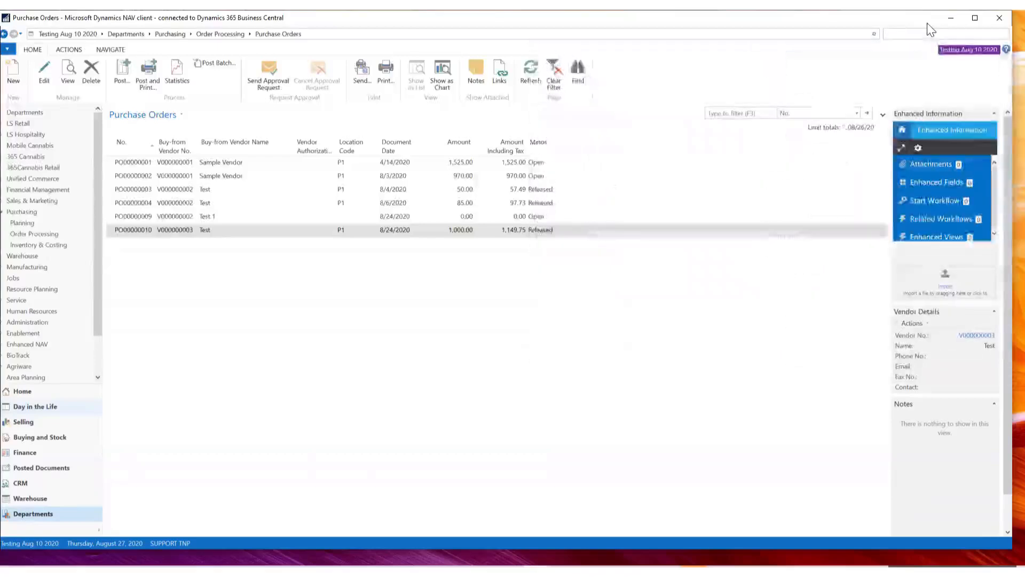
text(c)
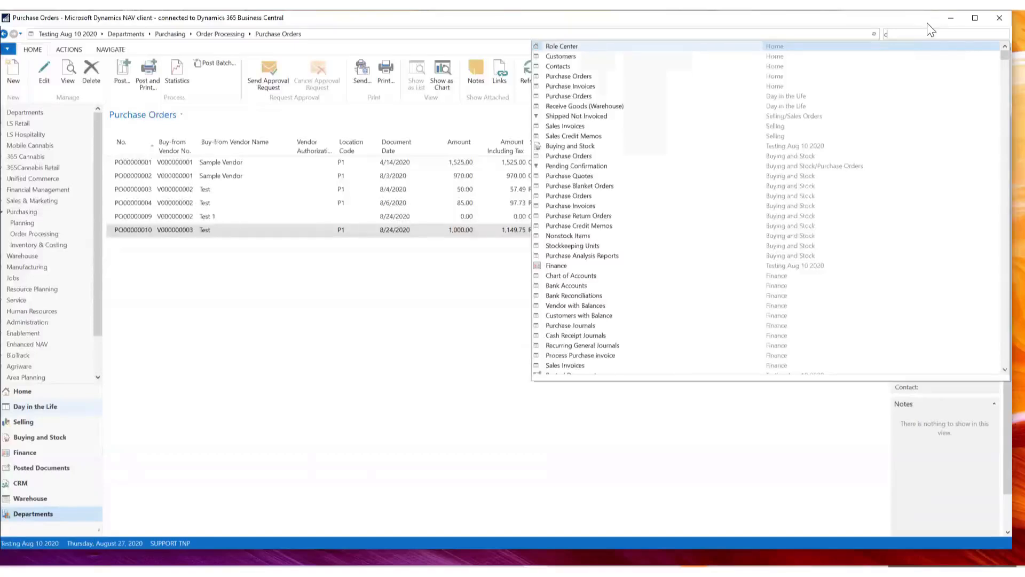
text(lea)
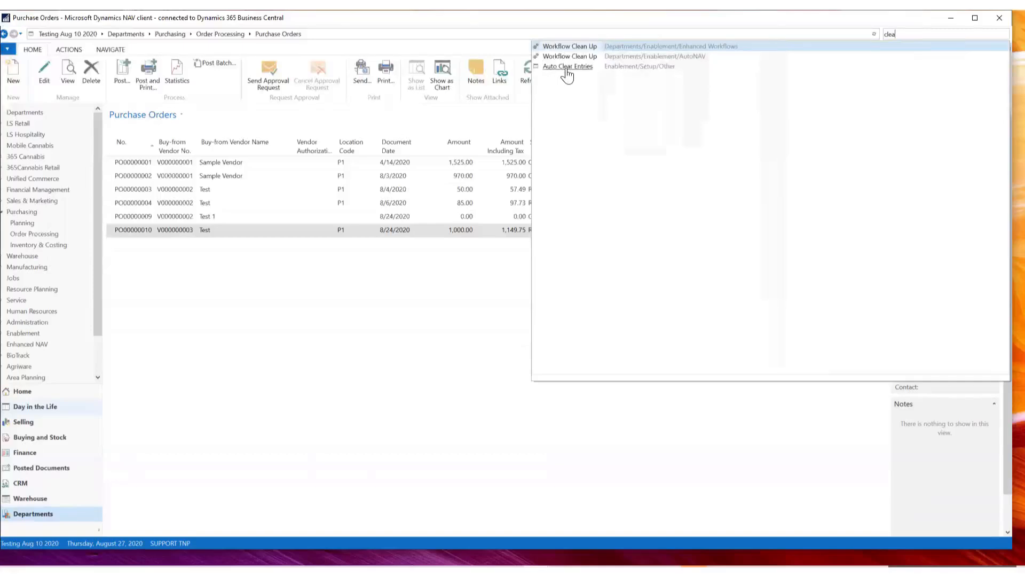
click(549, 67)
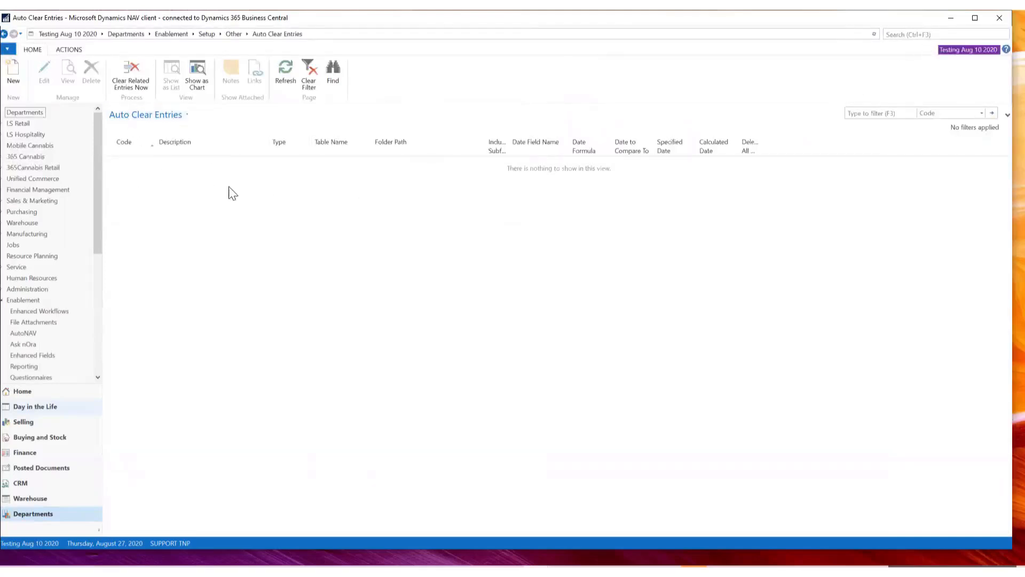
Step: Go to Order Processing under Purchasing and open the Purchase - Invoice document report's print options
click(36, 210)
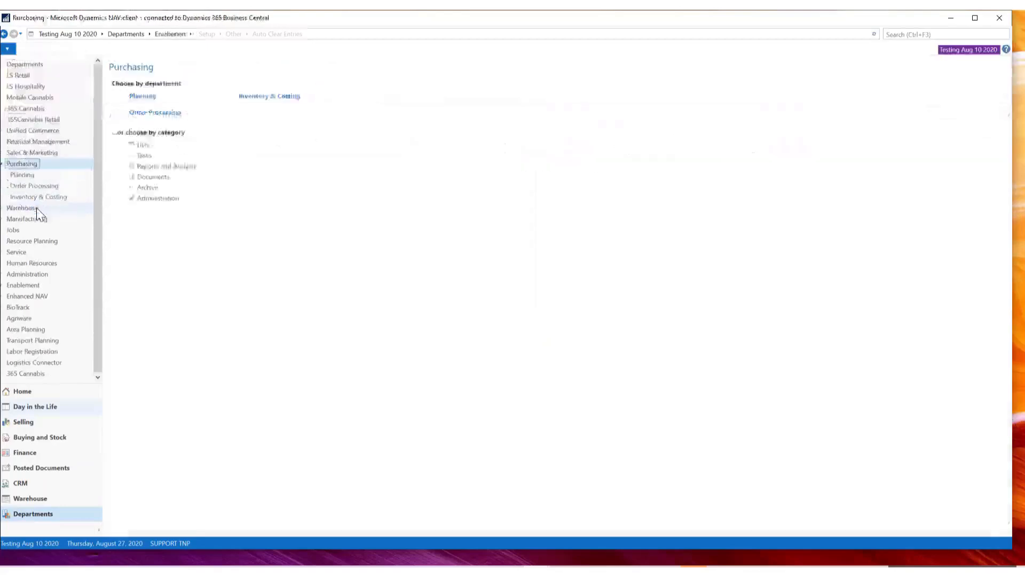
click(31, 185)
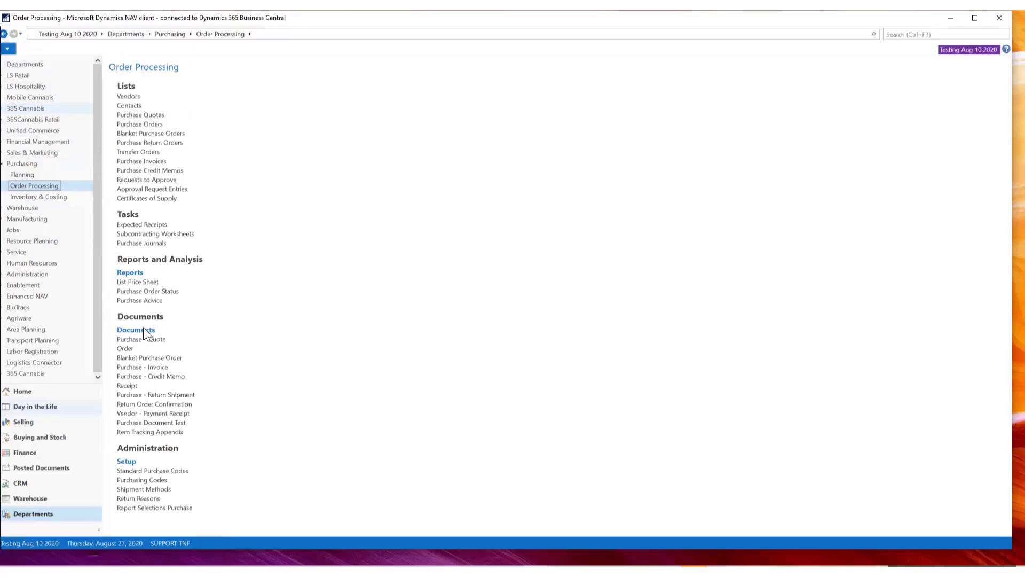
click(137, 370)
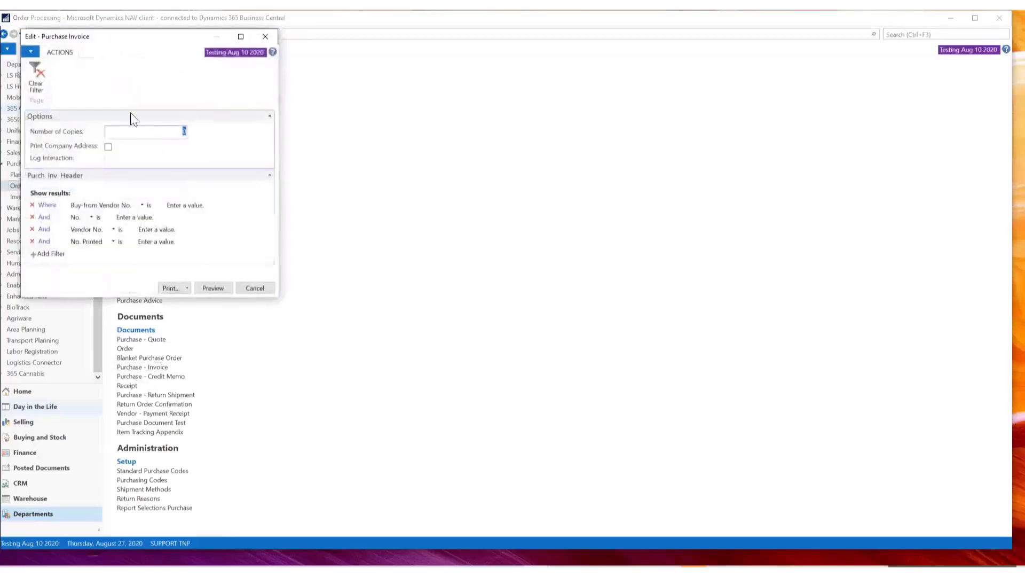
Step: Dismiss the purchase invoice print options and open the ledger entries behind the Test vendor's balance from the Vendors list
drag(131, 43, 413, 53)
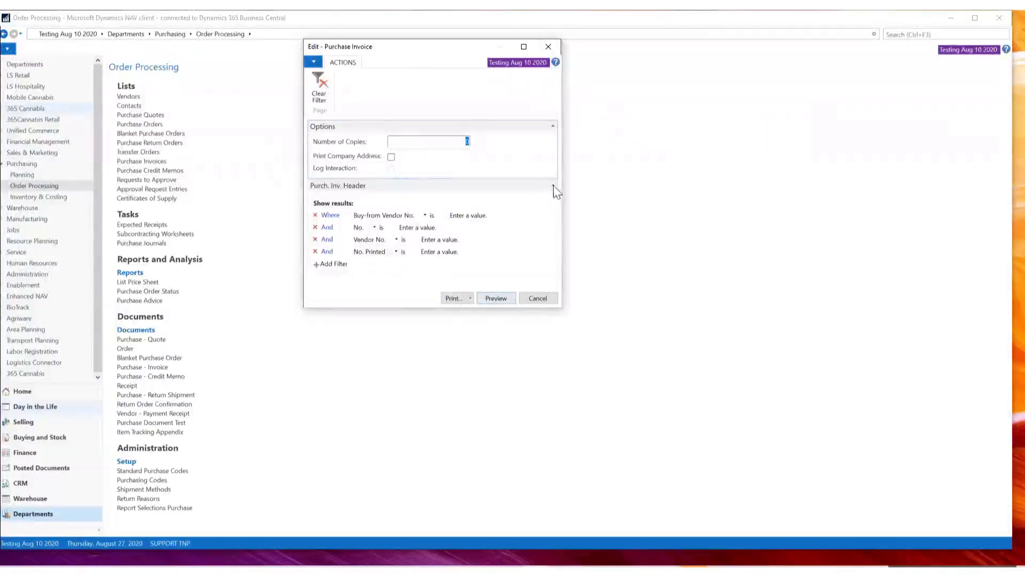
click(550, 47)
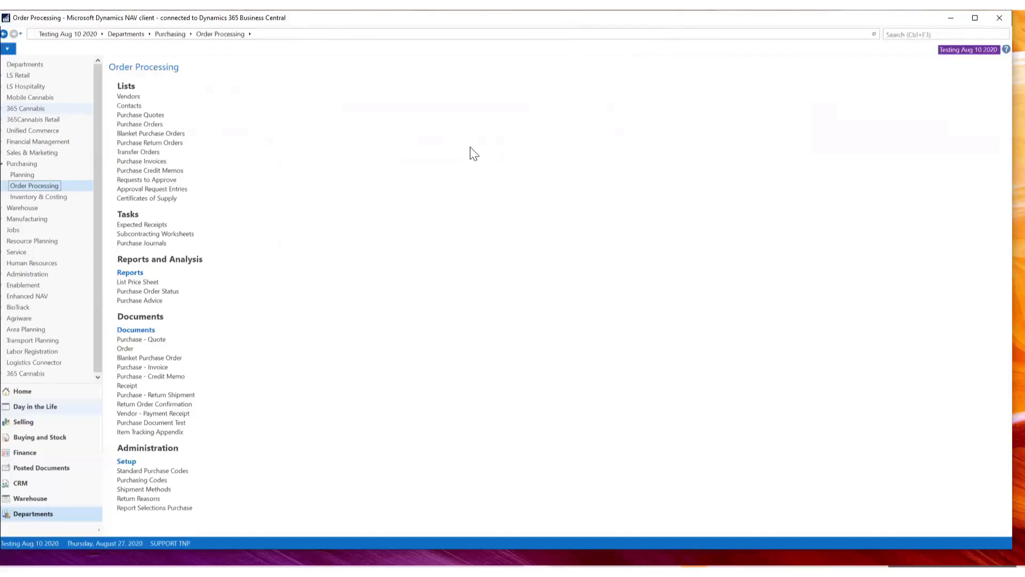
click(137, 98)
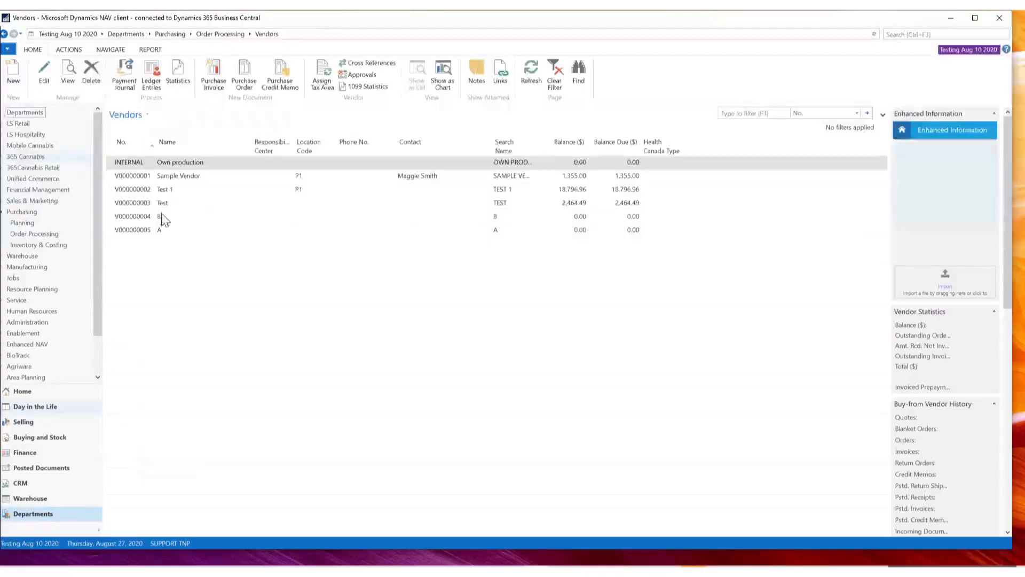
click(135, 206)
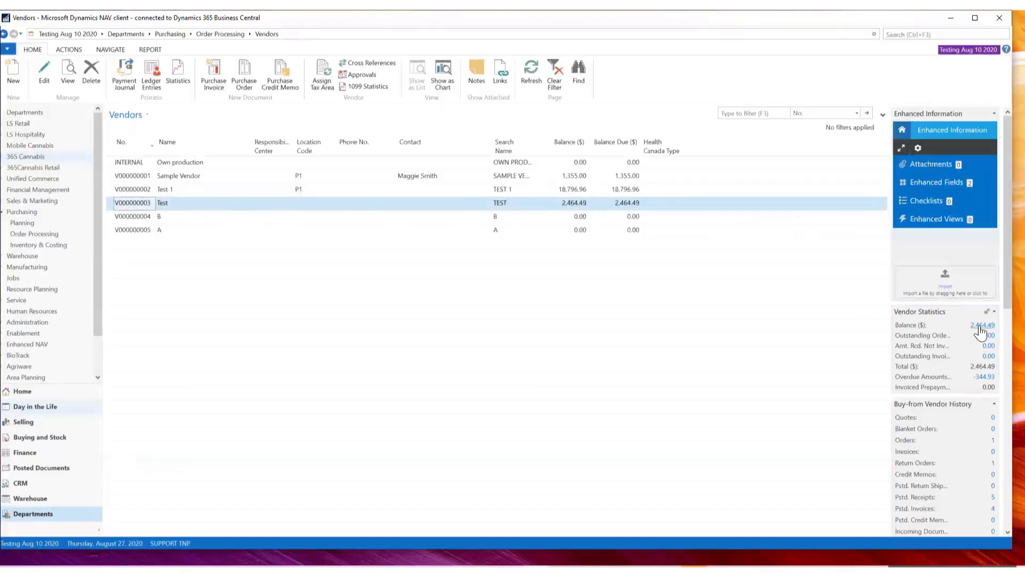
click(980, 326)
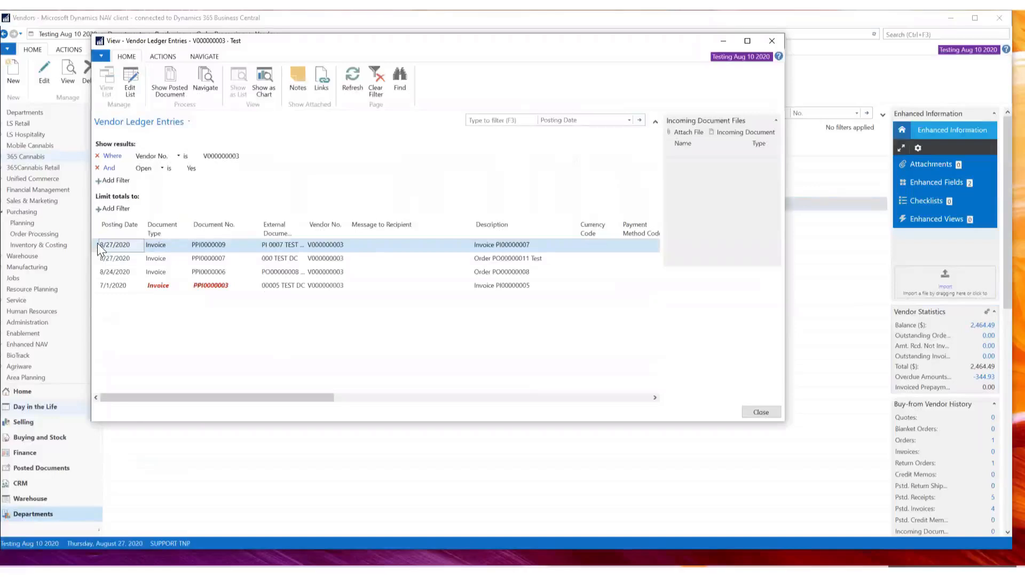
Step: Select the two 8/27/2020 invoice entries and examine their descriptions, amounts and due dates
shift+click(99, 258)
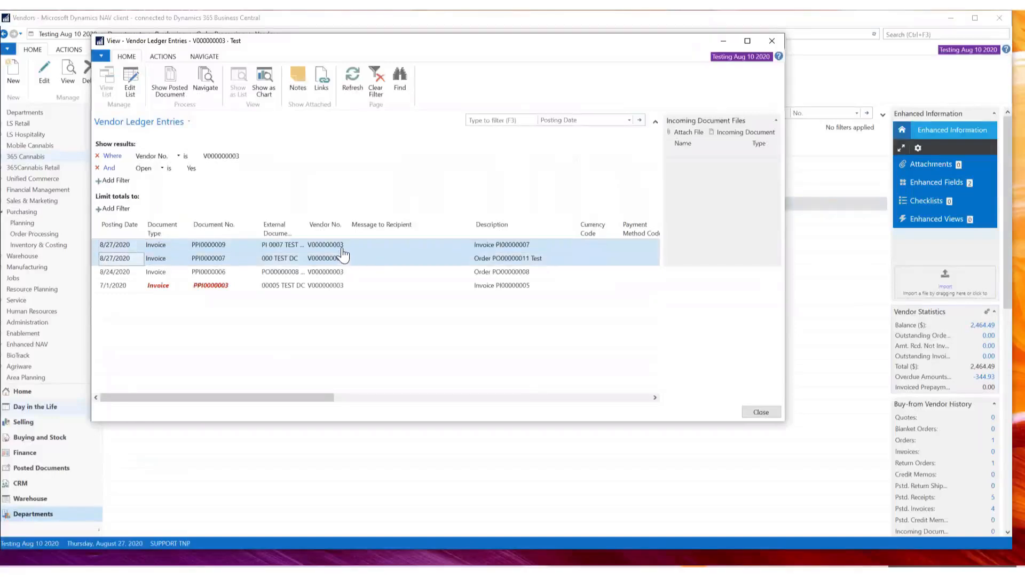
drag(315, 399, 410, 412)
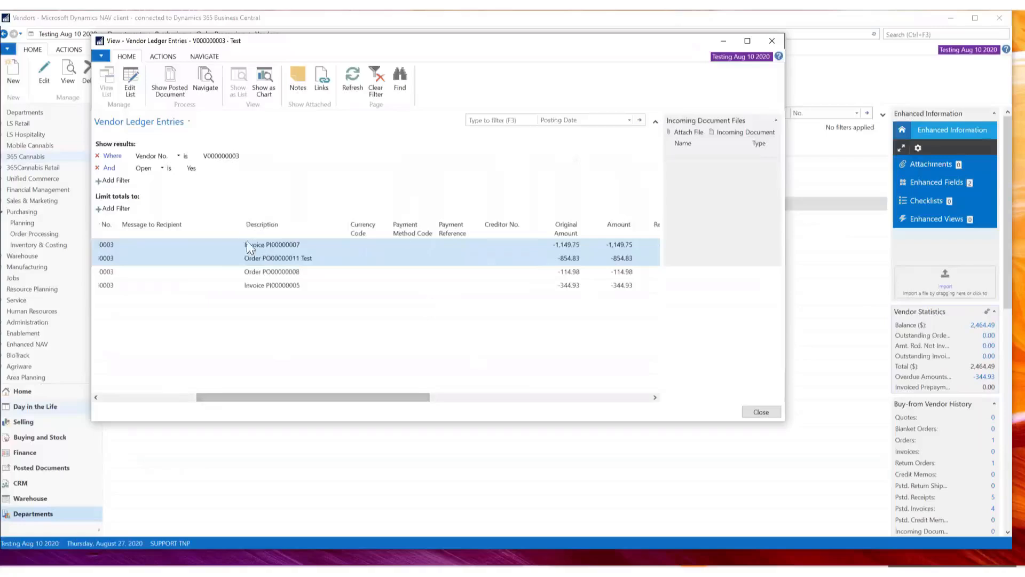
drag(403, 395, 631, 402)
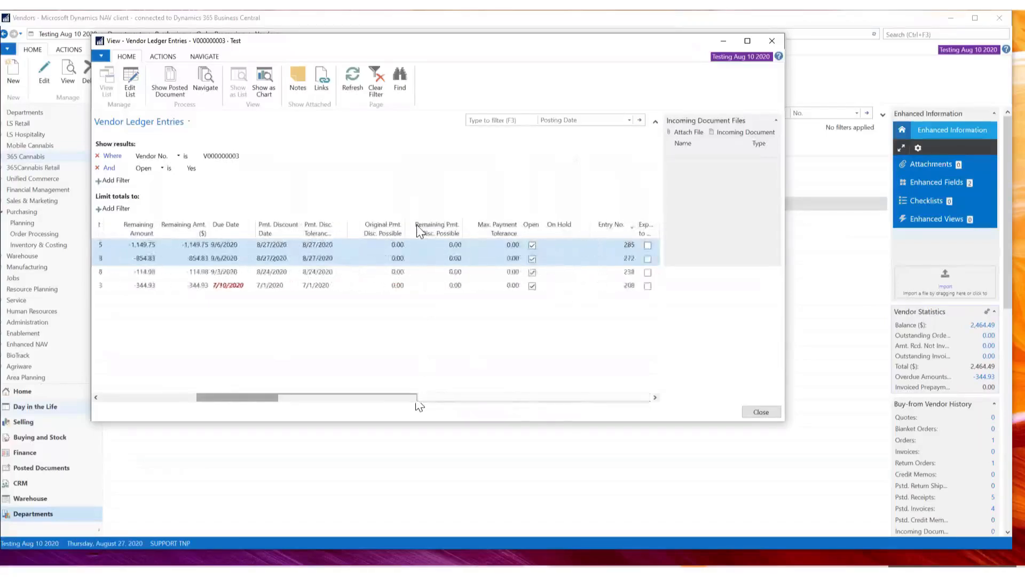
Step: Add the User ID and Source Code columns to the Vendor Ledger Entries list and close the list
click(427, 227)
click(442, 267)
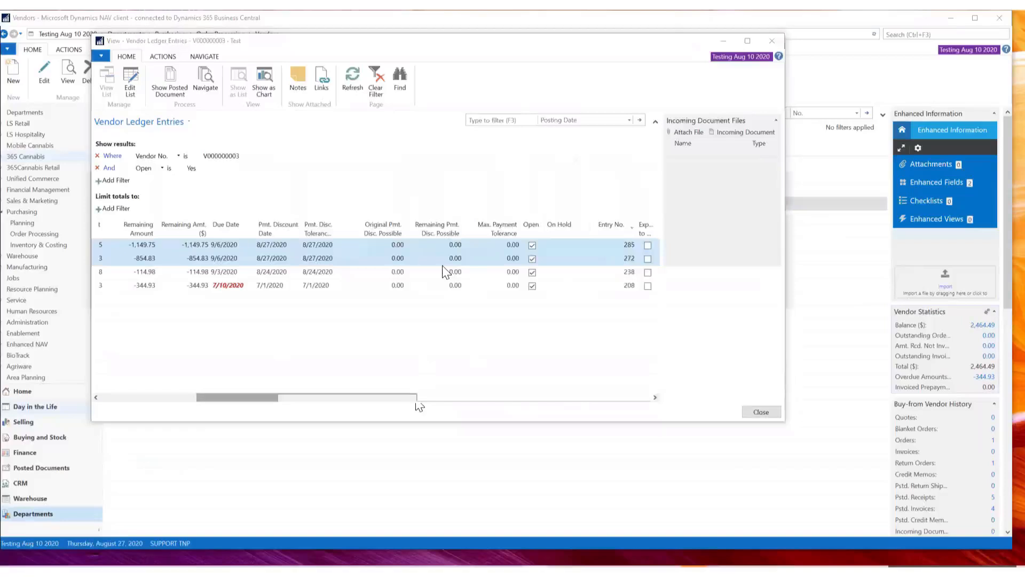
click(312, 268)
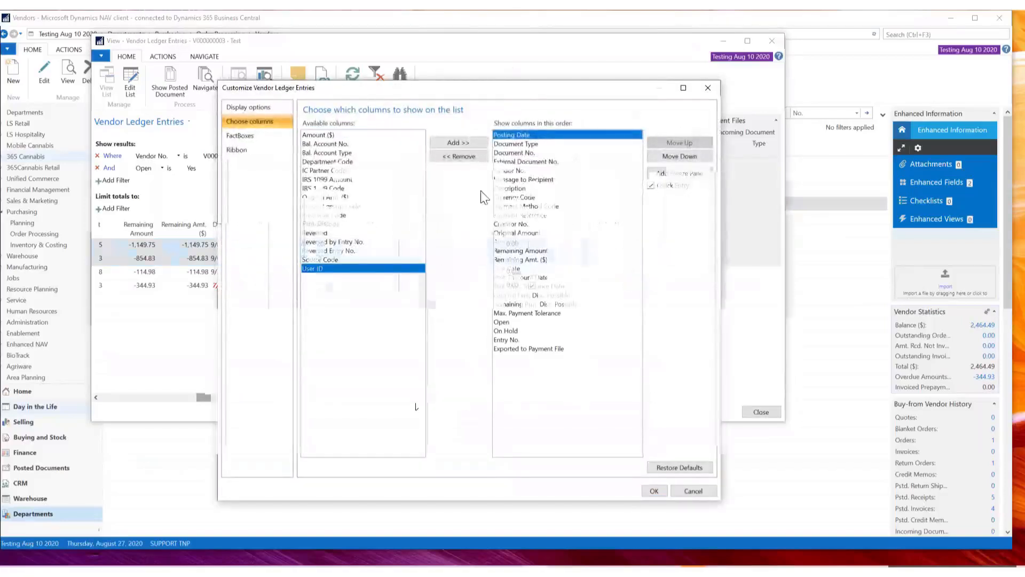
click(453, 140)
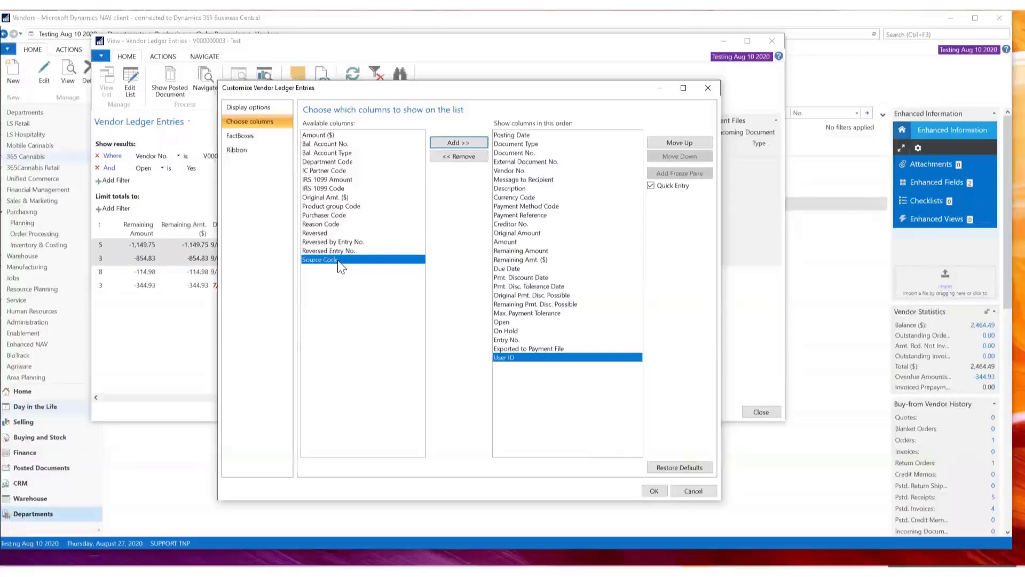
click(458, 143)
click(657, 492)
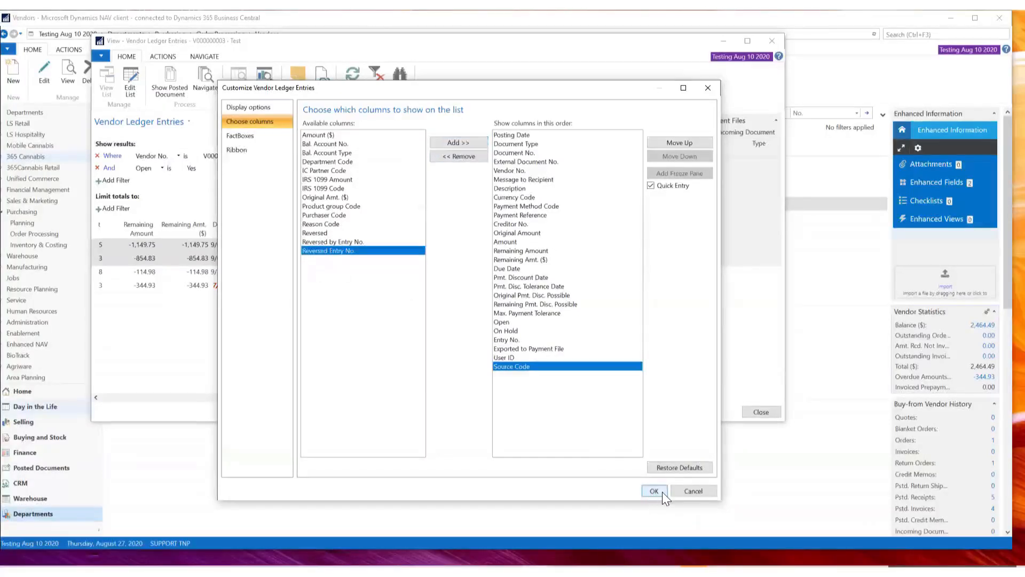
click(526, 247)
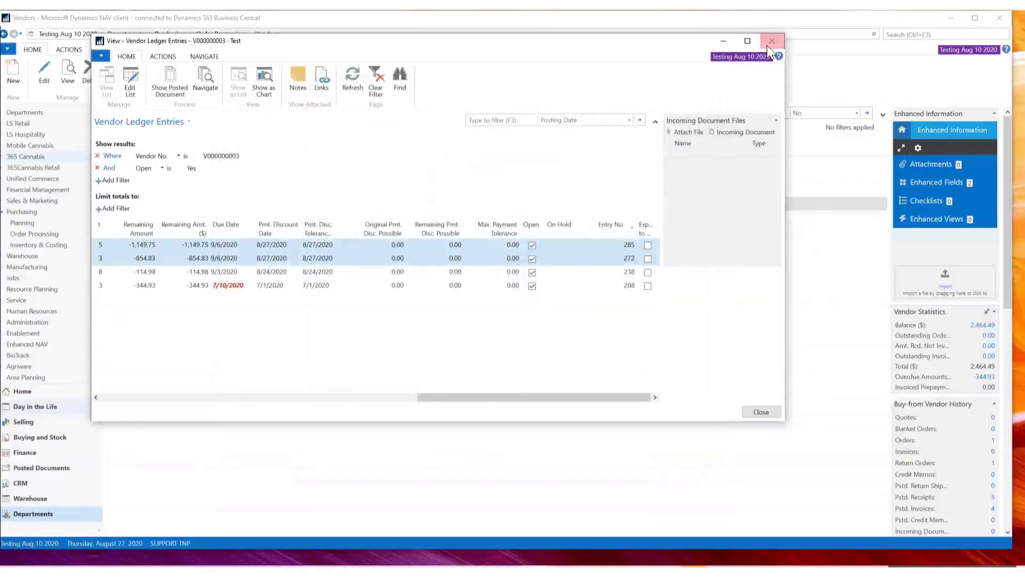
click(779, 41)
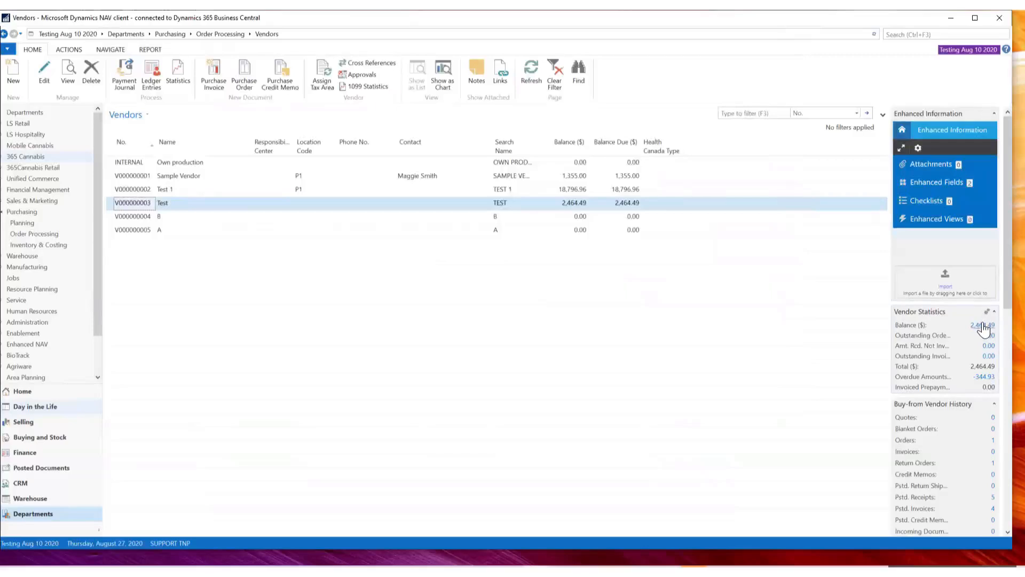
Step: Reopen the Test vendor's balance entries and check the User ID and Source Code of each invoice
click(983, 325)
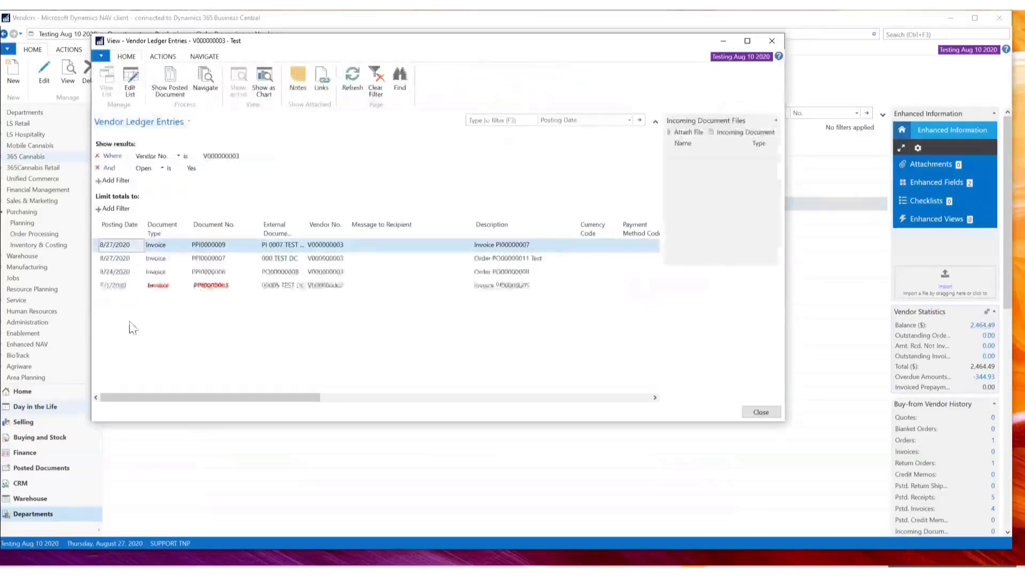
drag(275, 397, 629, 398)
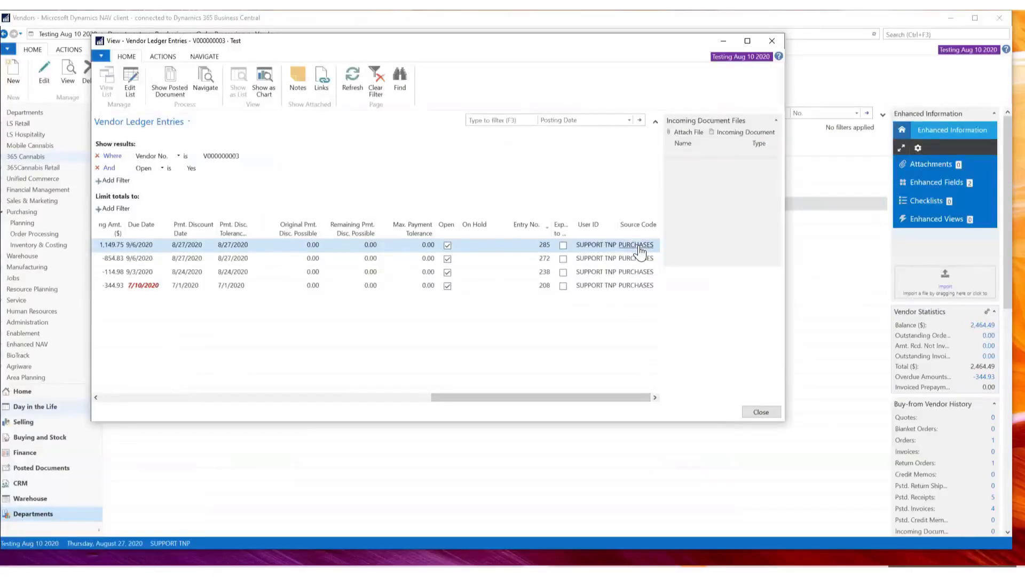
drag(526, 398, 195, 406)
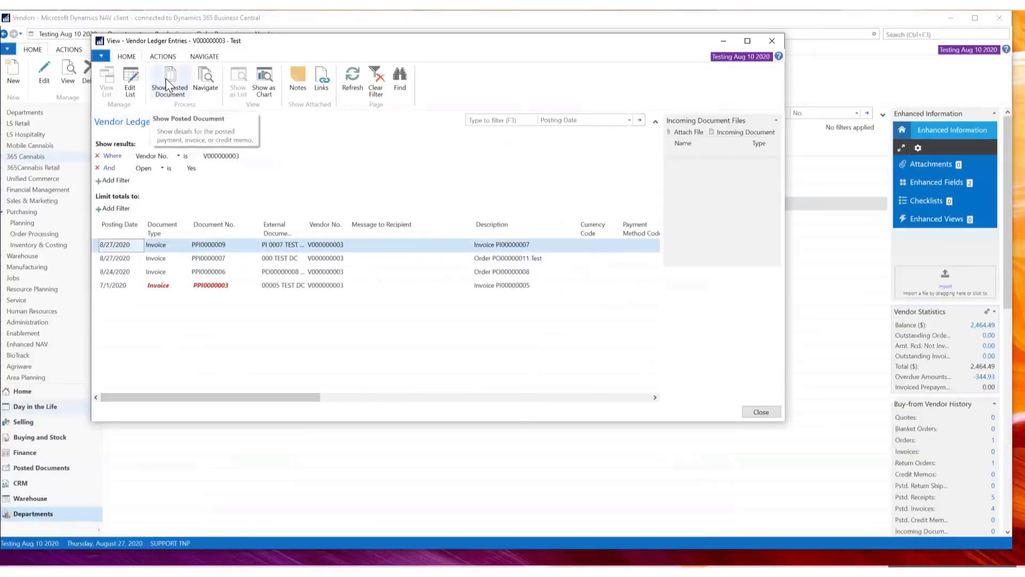
Step: Show the posted document of the first 8/27/2020 invoice entry and view its related entries with Navigate
click(167, 92)
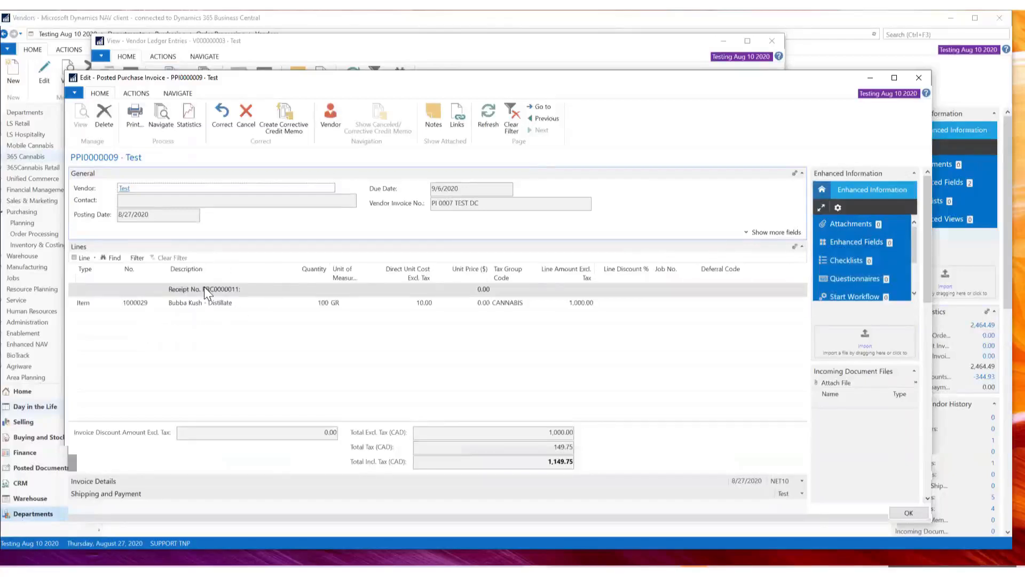
click(177, 94)
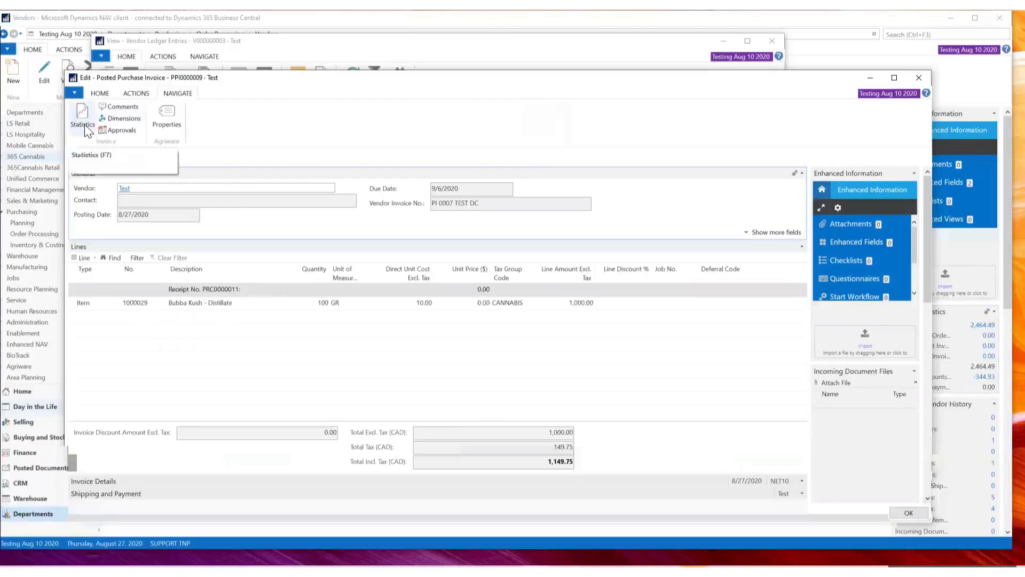
click(133, 94)
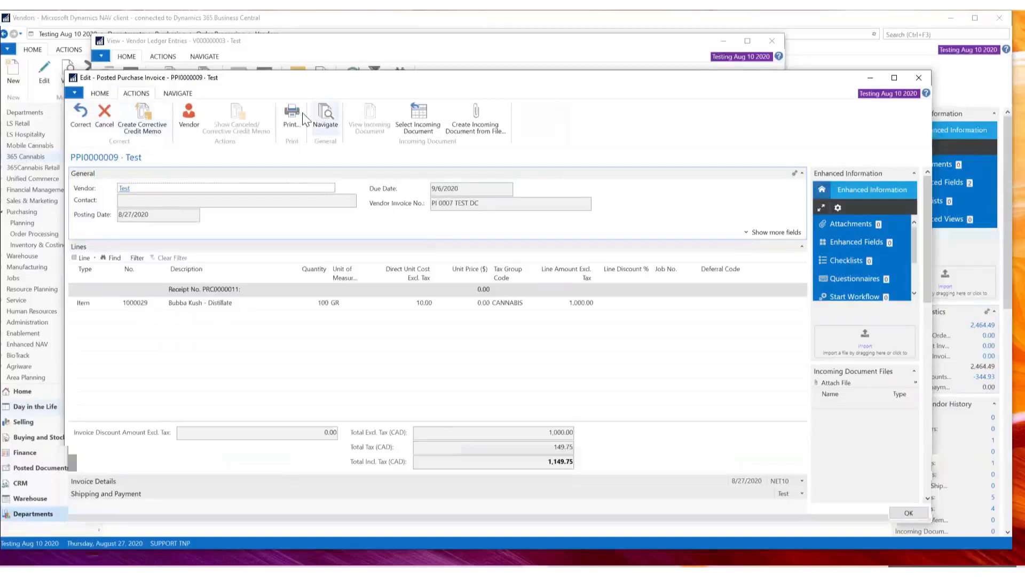
click(326, 121)
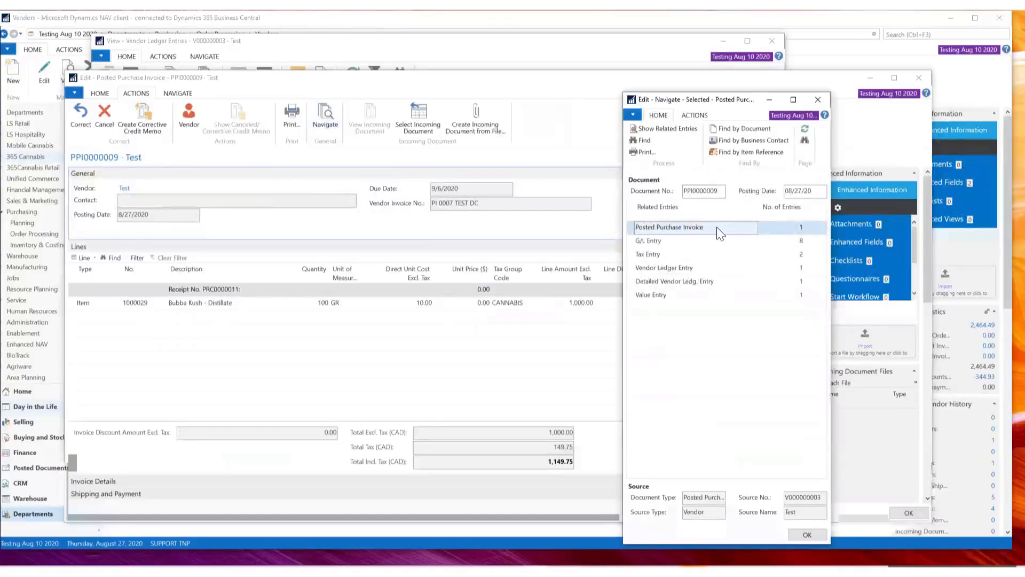
click(818, 99)
key(Escape)
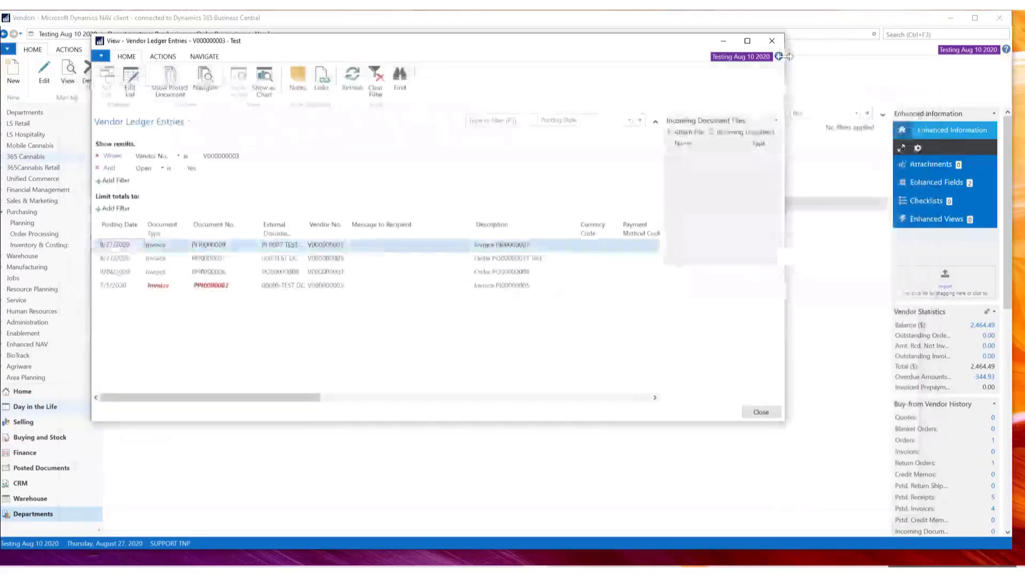
Step: Close the vendor ledger entries and return to the Order Processing page under Purchasing
click(781, 43)
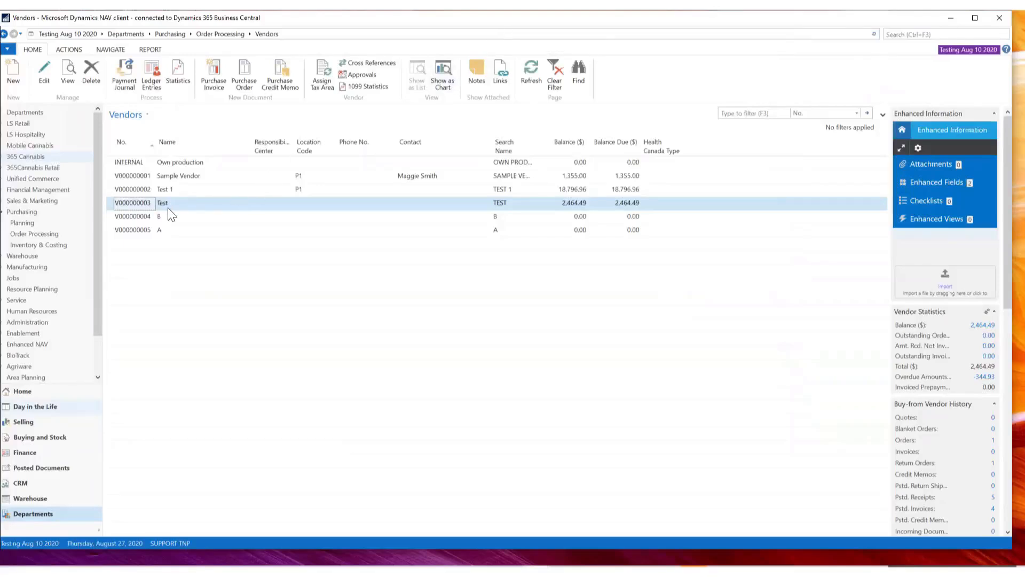
click(54, 235)
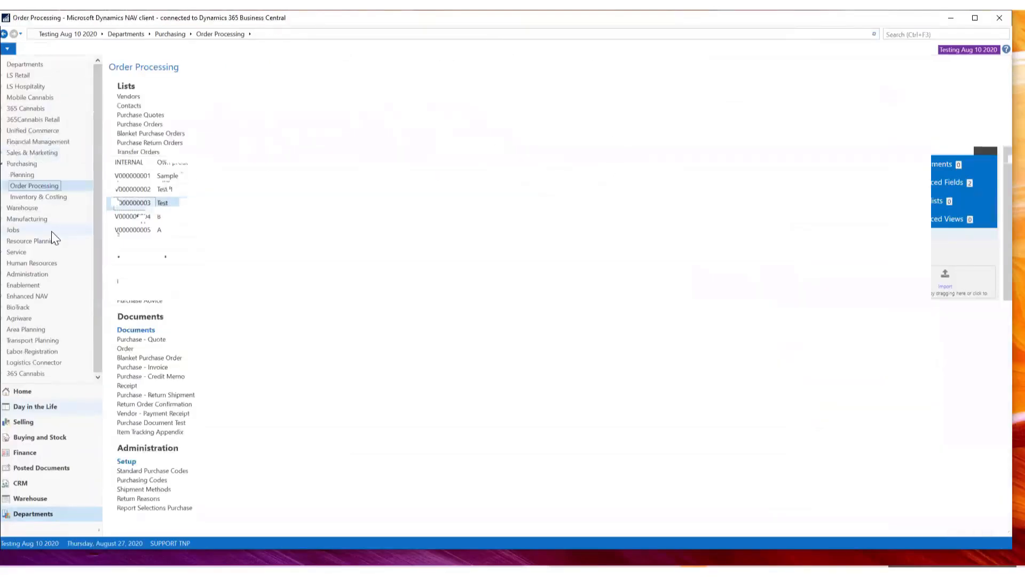